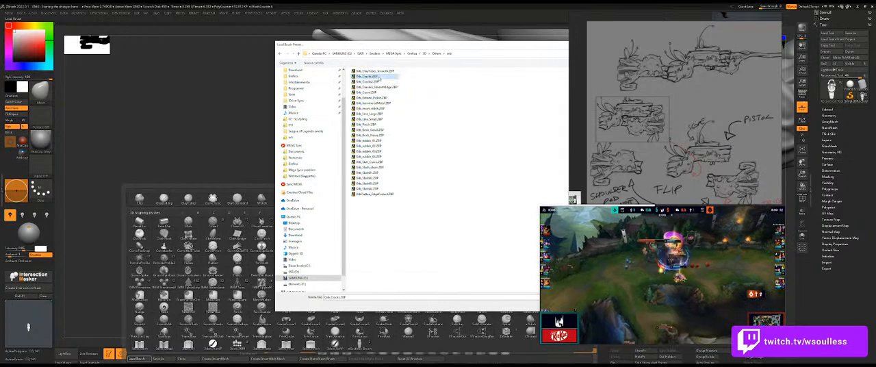
Load the Orb_Cracks brush and carve initial creases into the neck joining the spiral hook to the shotgun's lower branch.
{"action": "left_click_drag", "start_coordinate": [247, 199], "coordinate": [272, 256]}
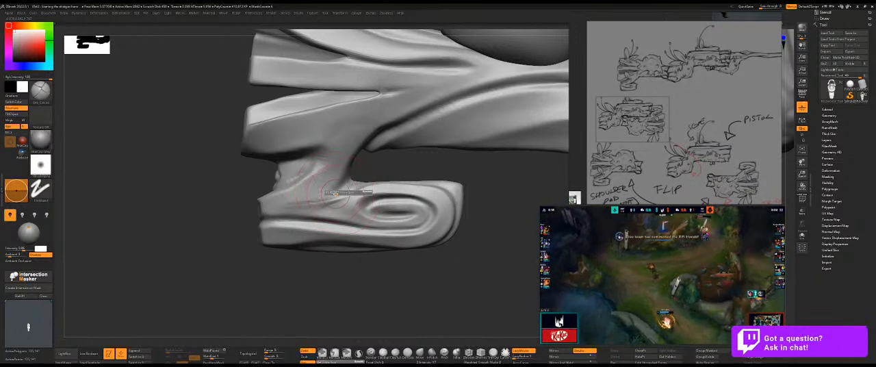
{"action": "left_click_drag", "start_coordinate": [353, 128], "coordinate": [334, 141], "text": "shift"}
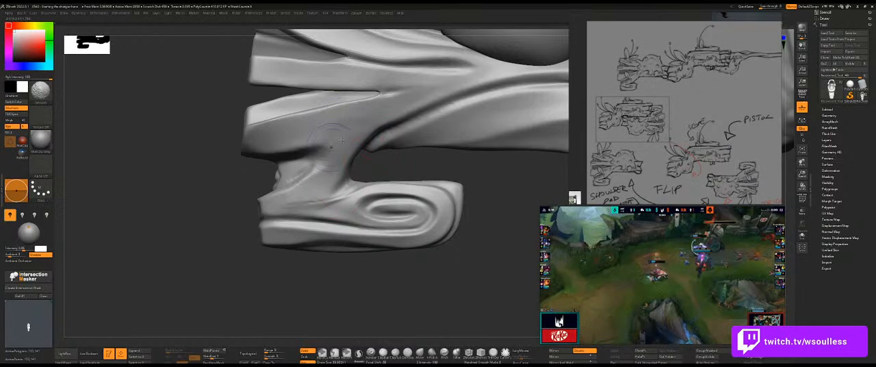
{"action": "left_click_drag", "start_coordinate": [375, 171], "coordinate": [374, 164]}
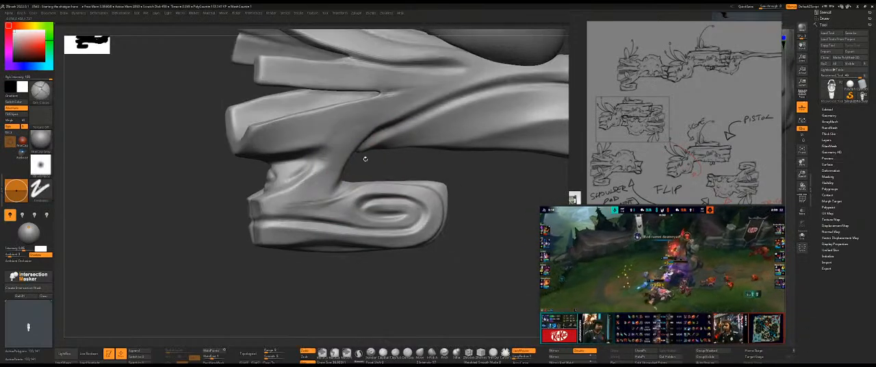
{"action": "mouse_move", "coordinate": [185, 201]}
{"action": "left_mouse_down"}
{"action": "mouse_move", "coordinate": [217, 199]}
{"action": "mouse_move", "coordinate": [188, 201]}
{"action": "mouse_move", "coordinate": [221, 186]}
{"action": "left_mouse_up"}
{"action": "mouse_move", "coordinate": [342, 127]}
{"action": "left_mouse_down", "text": "shift"}
{"action": "mouse_move", "coordinate": [312, 194]}
{"action": "mouse_move", "coordinate": [294, 201]}
{"action": "mouse_move", "coordinate": [329, 194]}
{"action": "mouse_move", "coordinate": [299, 194]}
{"action": "mouse_move", "coordinate": [304, 179]}
{"action": "mouse_move", "coordinate": [309, 199]}
{"action": "left_mouse_up", "text": "shift"}
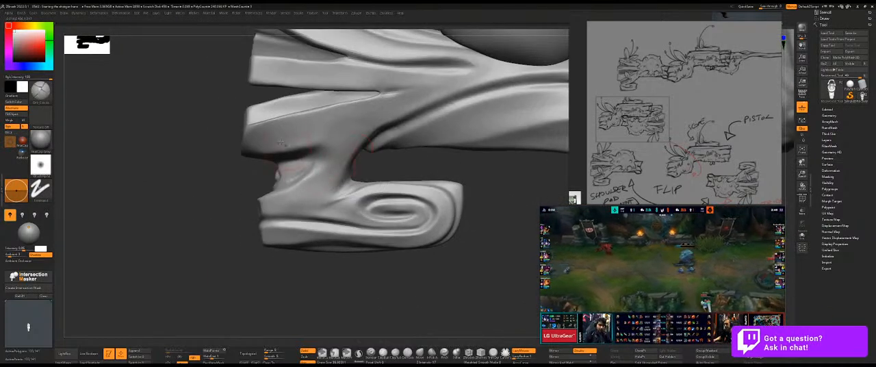
Adjust the brush size and carve creases beneath the lower prong and down the neck to the spiral hook.
{"action": "left_click_drag", "start_coordinate": [286, 147], "coordinate": [321, 141]}
{"action": "mouse_move", "coordinate": [298, 182]}
{"action": "left_mouse_down"}
{"action": "mouse_move", "coordinate": [285, 178]}
{"action": "mouse_move", "coordinate": [329, 158]}
{"action": "mouse_move", "coordinate": [324, 152]}
{"action": "left_mouse_up"}
{"action": "key", "text": "s"}
{"action": "left_click_drag", "start_coordinate": [342, 149], "coordinate": [338, 149]}
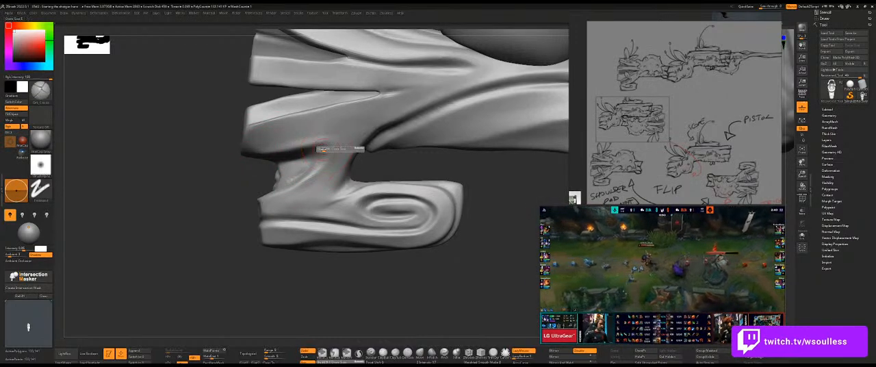
{"action": "left_click_drag", "start_coordinate": [276, 152], "coordinate": [335, 148]}
{"action": "mouse_move", "coordinate": [305, 173]}
{"action": "left_mouse_down", "text": "shift"}
{"action": "mouse_move", "coordinate": [332, 142]}
{"action": "mouse_move", "coordinate": [324, 161]}
{"action": "left_mouse_up", "text": "shift"}
{"action": "mouse_move", "coordinate": [262, 195]}
{"action": "left_mouse_down"}
{"action": "mouse_move", "coordinate": [341, 184]}
{"action": "mouse_move", "coordinate": [334, 191]}
{"action": "left_mouse_up"}
{"action": "left_click_drag", "start_coordinate": [246, 227], "coordinate": [268, 213]}
{"action": "mouse_move", "coordinate": [369, 180]}
{"action": "left_mouse_down"}
{"action": "mouse_move", "coordinate": [325, 199]}
{"action": "mouse_move", "coordinate": [357, 185]}
{"action": "mouse_move", "coordinate": [341, 193]}
{"action": "mouse_move", "coordinate": [353, 196]}
{"action": "left_mouse_up"}
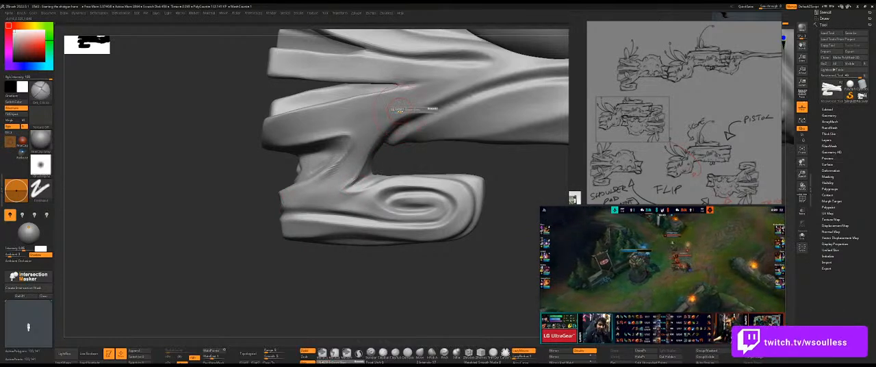
{"action": "left_click_drag", "start_coordinate": [526, 75], "coordinate": [454, 96]}
{"action": "key", "text": "ctrl+z"}
{"action": "left_click_drag", "start_coordinate": [528, 71], "coordinate": [438, 105]}
{"action": "key", "text": "ctrl+z"}
{"action": "mouse_move", "coordinate": [529, 70]}
{"action": "left_mouse_down"}
{"action": "mouse_move", "coordinate": [463, 91]}
{"action": "mouse_move", "coordinate": [381, 143]}
{"action": "left_mouse_up"}
{"action": "key", "text": "ctrl+z"}
Carve a crease along the branch's lower ridge toward the neck, undoing the extra stroke.
{"action": "left_click_drag", "start_coordinate": [443, 99], "coordinate": [380, 141]}
{"action": "left_click_drag", "start_coordinate": [417, 113], "coordinate": [382, 141]}
{"action": "key", "text": "ctrl+z"}
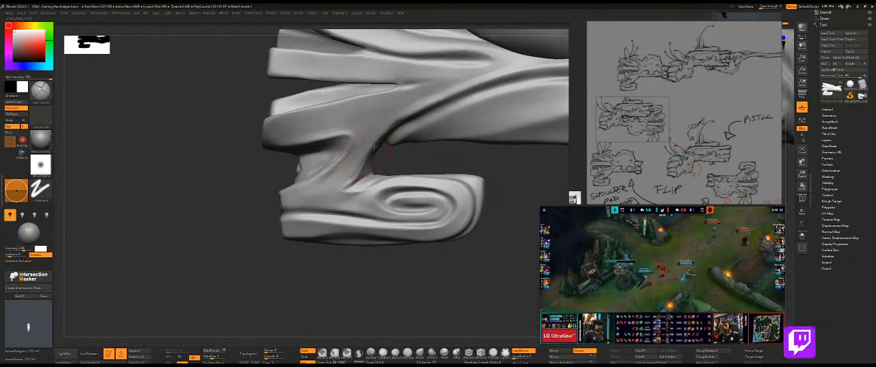
Carve the matching crease on the opposite side of the neck and adjust its form with the Move brush.
{"action": "left_click_drag", "start_coordinate": [405, 161], "coordinate": [477, 162]}
{"action": "left_click_drag", "start_coordinate": [303, 107], "coordinate": [329, 127]}
{"action": "key", "text": "ctrl+z"}
{"action": "mouse_move", "coordinate": [290, 104]}
{"action": "left_mouse_down"}
{"action": "mouse_move", "coordinate": [335, 130]}
{"action": "mouse_move", "coordinate": [317, 118]}
{"action": "mouse_move", "coordinate": [357, 156]}
{"action": "left_mouse_up"}
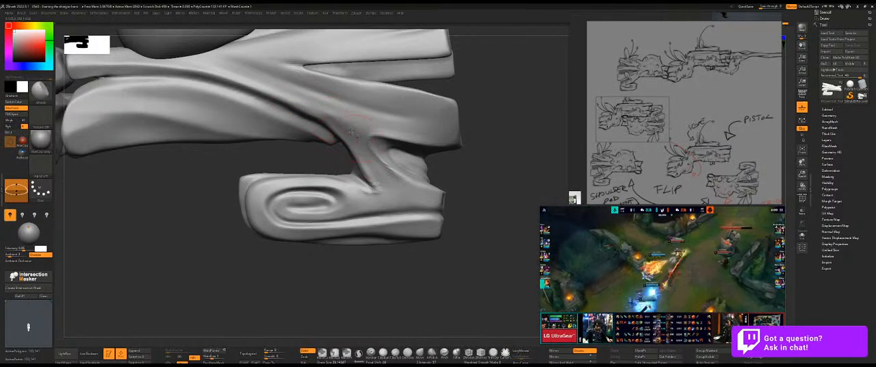
{"action": "left_click_drag", "start_coordinate": [495, 162], "coordinate": [412, 168]}
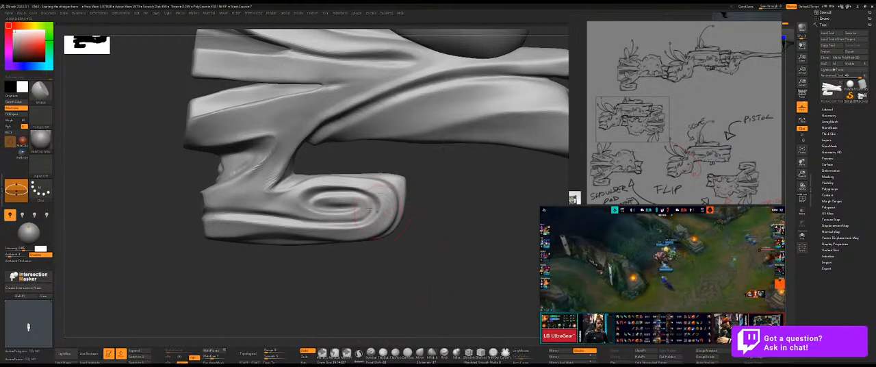
Reshape the neck's inner edge with a resized Move brush and switch back to the Orb_Cracks brush.
{"action": "mouse_move", "coordinate": [344, 286]}
{"action": "left_mouse_down"}
{"action": "mouse_move", "coordinate": [356, 277]}
{"action": "mouse_move", "coordinate": [391, 165]}
{"action": "mouse_move", "coordinate": [377, 176]}
{"action": "left_mouse_up"}
{"action": "key", "text": "s"}
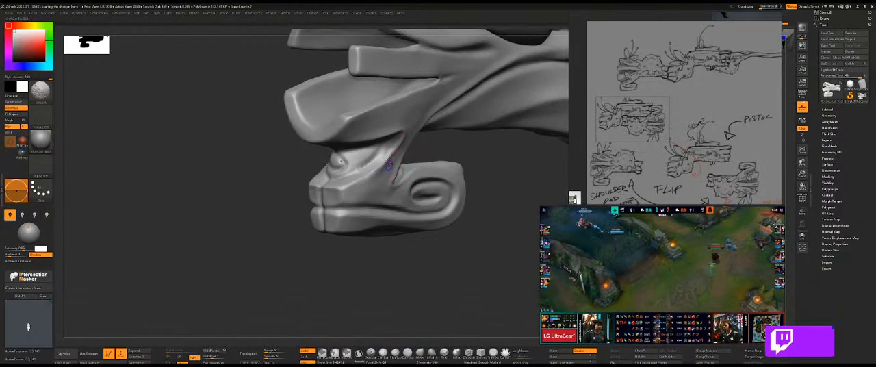
{"action": "left_click_drag", "start_coordinate": [312, 276], "coordinate": [391, 182]}
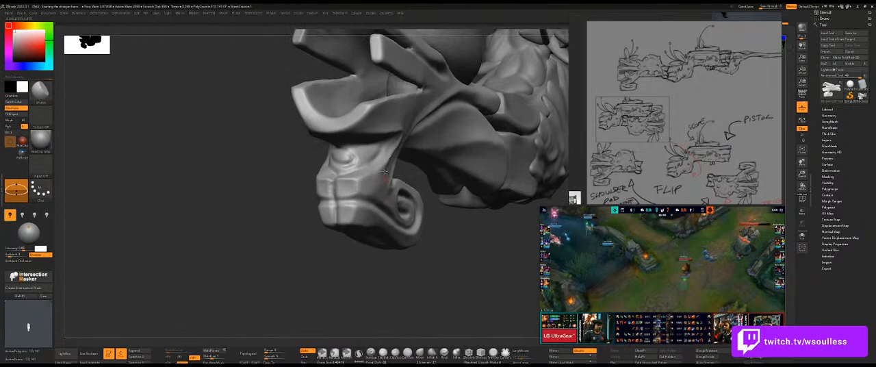
{"action": "key", "text": "b"}
{"action": "left_click", "coordinate": [404, 331]}
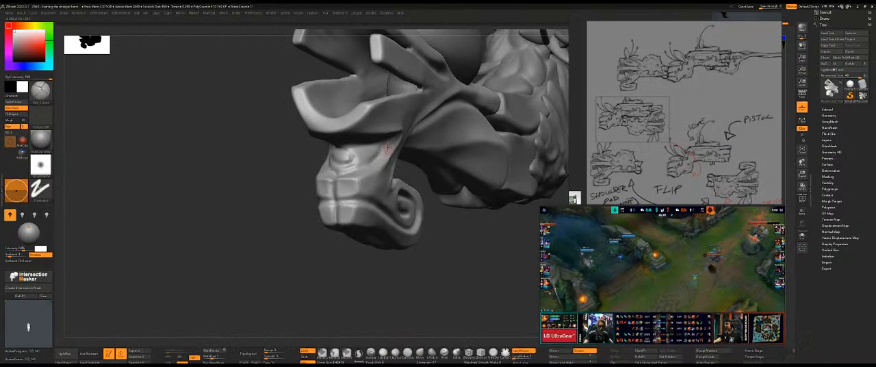
{"action": "key", "text": "ctrl+z"}
{"action": "left_click_drag", "start_coordinate": [356, 164], "coordinate": [385, 148]}
{"action": "key", "text": "ctrl+z"}
Carve creases around the eye-shaped knob on the neck's front from both sides, undoing the unwanted strokes.
{"action": "left_click_drag", "start_coordinate": [285, 198], "coordinate": [305, 194]}
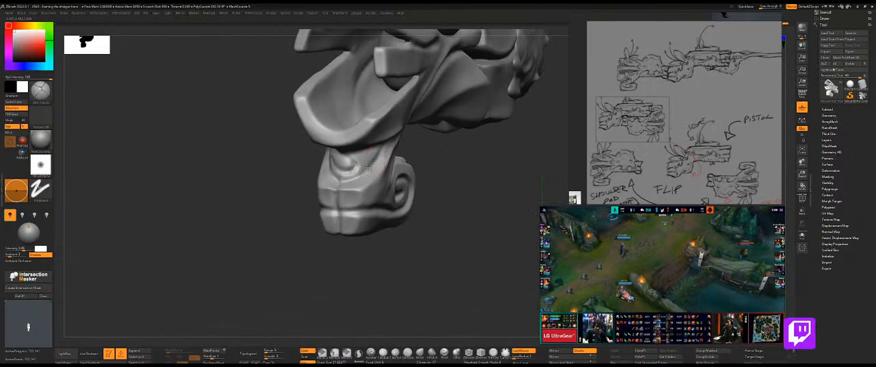
{"action": "mouse_move", "coordinate": [279, 191]}
{"action": "left_mouse_down"}
{"action": "mouse_move", "coordinate": [421, 168]}
{"action": "mouse_move", "coordinate": [338, 148]}
{"action": "left_mouse_up"}
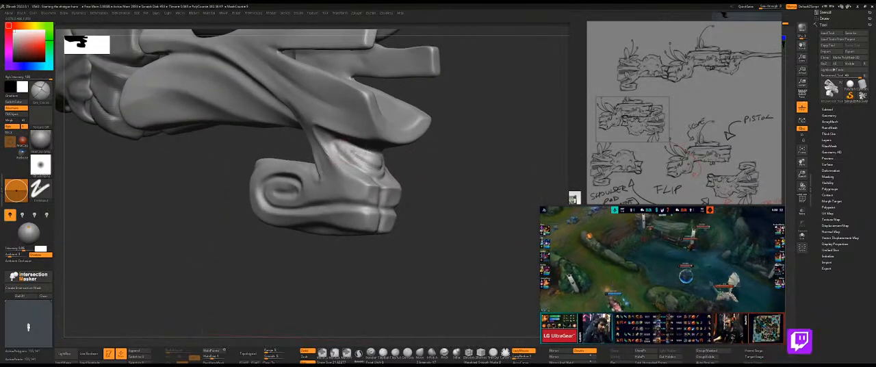
{"action": "mouse_move", "coordinate": [421, 160]}
{"action": "left_mouse_down"}
{"action": "mouse_move", "coordinate": [337, 143]}
{"action": "mouse_move", "coordinate": [376, 161]}
{"action": "left_mouse_up"}
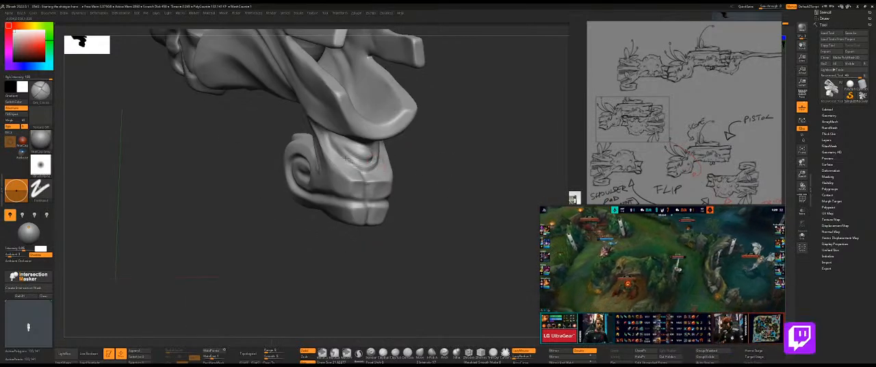
{"action": "key", "text": "ctrl+z"}
{"action": "key", "text": "ctrl+z"}
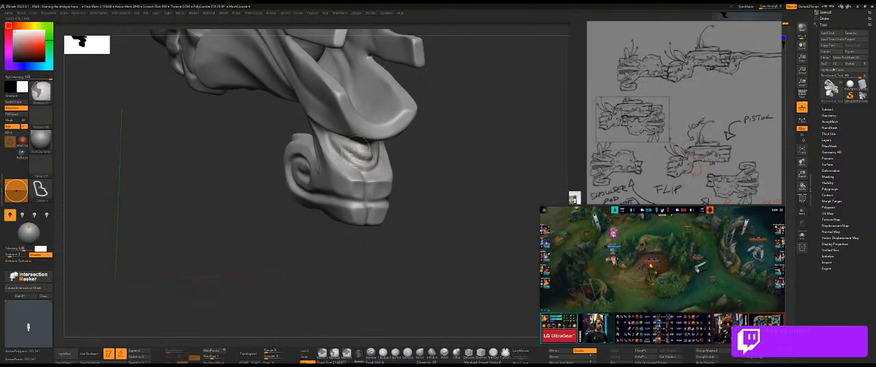
{"action": "left_click_drag", "start_coordinate": [415, 157], "coordinate": [399, 154]}
{"action": "mouse_move", "coordinate": [312, 176]}
{"action": "left_mouse_down"}
{"action": "mouse_move", "coordinate": [256, 168]}
{"action": "mouse_move", "coordinate": [327, 149]}
{"action": "left_mouse_up"}
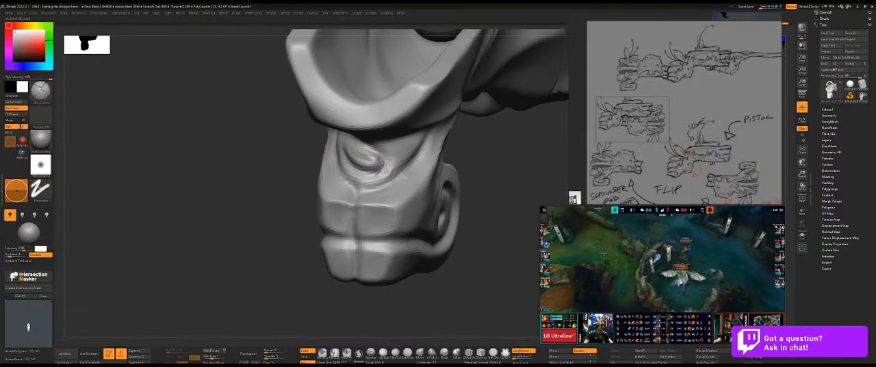
Reshape the eye-shaped knob and its surrounding rim with the Move brush.
{"action": "key", "text": "b"}
{"action": "key", "text": "h"}
{"action": "key", "text": "p"}
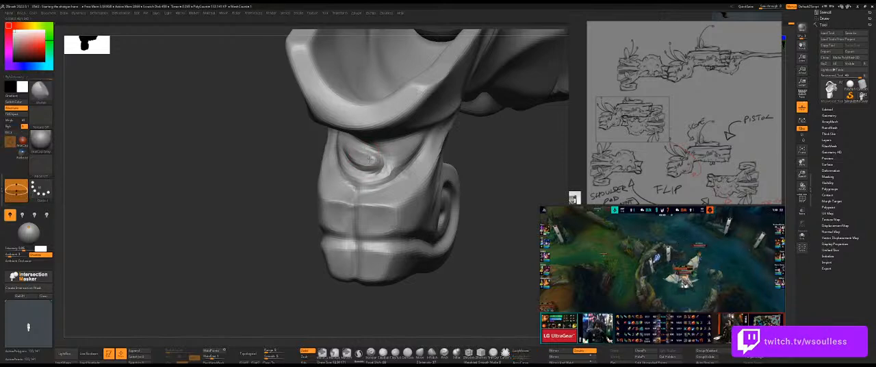
{"action": "right_click_drag", "start_coordinate": [372, 161], "coordinate": [293, 164]}
{"action": "mouse_move", "coordinate": [300, 179]}
{"action": "left_mouse_down"}
{"action": "mouse_move", "coordinate": [452, 161]}
{"action": "mouse_move", "coordinate": [301, 175]}
{"action": "left_mouse_up"}
Refine the V-shaped crease beside the knob with the Orb_Cracks brush, undoing the last two changes.
{"action": "key", "text": "b"}
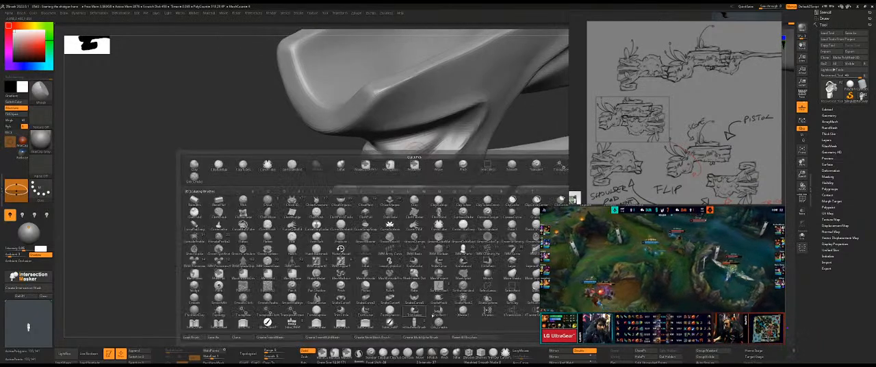
{"action": "key", "text": "o"}
{"action": "key", "text": "c"}
{"action": "mouse_move", "coordinate": [294, 181]}
{"action": "left_mouse_down"}
{"action": "mouse_move", "coordinate": [418, 145]}
{"action": "mouse_move", "coordinate": [407, 148]}
{"action": "left_mouse_up"}
{"action": "key", "text": "ctrl+z"}
{"action": "key", "text": "ctrl+z"}
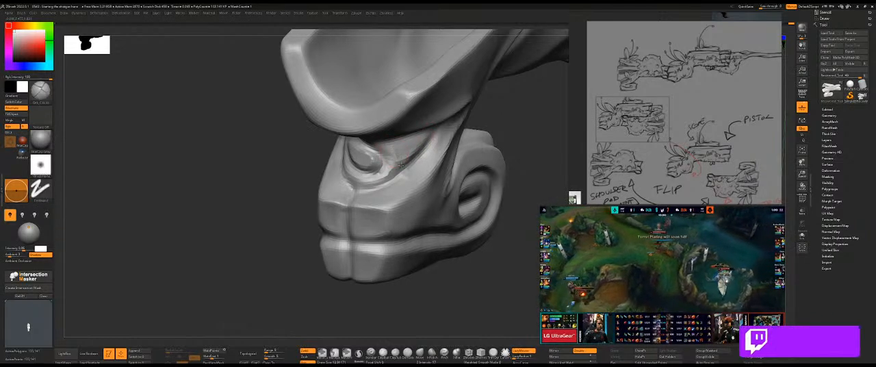
Build up the surface beside the knob with a clay brush and adjust the surrounding folds with the Move brush.
{"action": "key", "text": "b"}
{"action": "key", "text": "c"}
{"action": "key", "text": "b"}
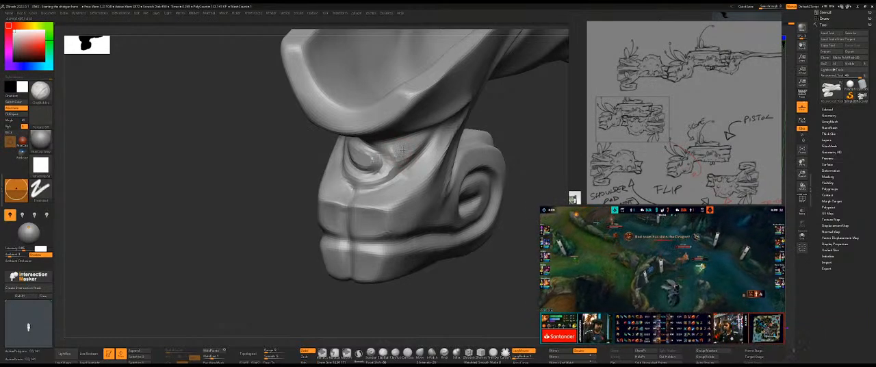
{"action": "key", "text": "b"}
{"action": "key", "text": "m"}
{"action": "key", "text": "v"}
{"action": "mouse_move", "coordinate": [539, 166]}
{"action": "left_mouse_down"}
{"action": "mouse_move", "coordinate": [524, 141]}
{"action": "mouse_move", "coordinate": [406, 164]}
{"action": "left_mouse_up"}
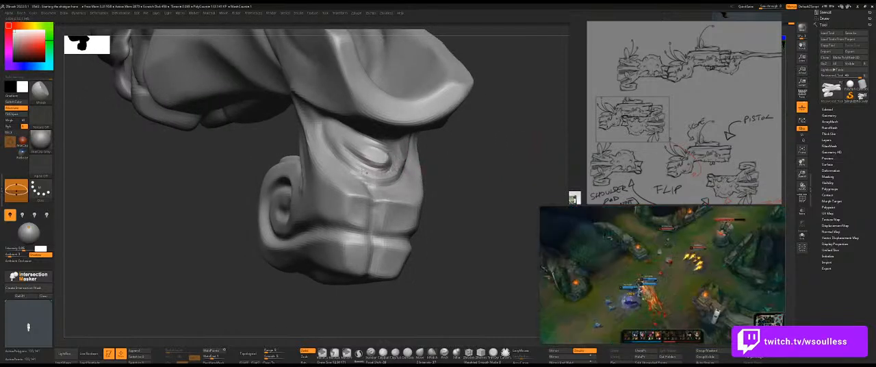
{"action": "mouse_move", "coordinate": [440, 160]}
{"action": "left_mouse_down"}
{"action": "mouse_move", "coordinate": [492, 166]}
{"action": "mouse_move", "coordinate": [450, 173]}
{"action": "mouse_move", "coordinate": [463, 205]}
{"action": "mouse_move", "coordinate": [442, 180]}
{"action": "mouse_move", "coordinate": [360, 187]}
{"action": "mouse_move", "coordinate": [356, 210]}
{"action": "left_mouse_up"}
Deepen the central vertical groove on the hook's front block with a larger Orb_Cracks brush.
{"action": "key", "text": "b"}
{"action": "left_click", "coordinate": [457, 344]}
{"action": "key", "text": "s"}
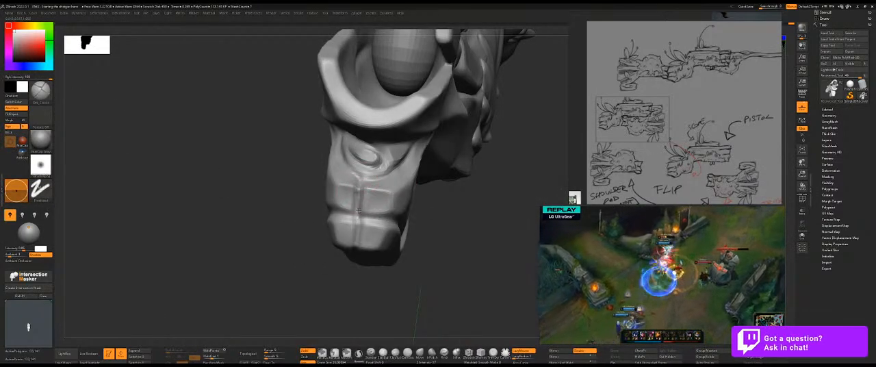
{"action": "left_click_drag", "start_coordinate": [355, 233], "coordinate": [353, 244]}
{"action": "left_click_drag", "start_coordinate": [337, 279], "coordinate": [355, 229]}
Extend the central groove along the hook's underside to its rounded end with the Orb_Cracks brush.
{"action": "mouse_move", "coordinate": [490, 171]}
{"action": "left_mouse_down"}
{"action": "mouse_move", "coordinate": [493, 125]}
{"action": "mouse_move", "coordinate": [483, 117]}
{"action": "mouse_move", "coordinate": [391, 139]}
{"action": "mouse_move", "coordinate": [427, 130]}
{"action": "left_mouse_up"}
{"action": "mouse_move", "coordinate": [349, 163]}
{"action": "left_mouse_down"}
{"action": "mouse_move", "coordinate": [364, 124]}
{"action": "mouse_move", "coordinate": [343, 171]}
{"action": "left_mouse_up"}
{"action": "mouse_move", "coordinate": [406, 197]}
{"action": "left_mouse_down"}
{"action": "mouse_move", "coordinate": [450, 160]}
{"action": "mouse_move", "coordinate": [464, 188]}
{"action": "left_mouse_up"}
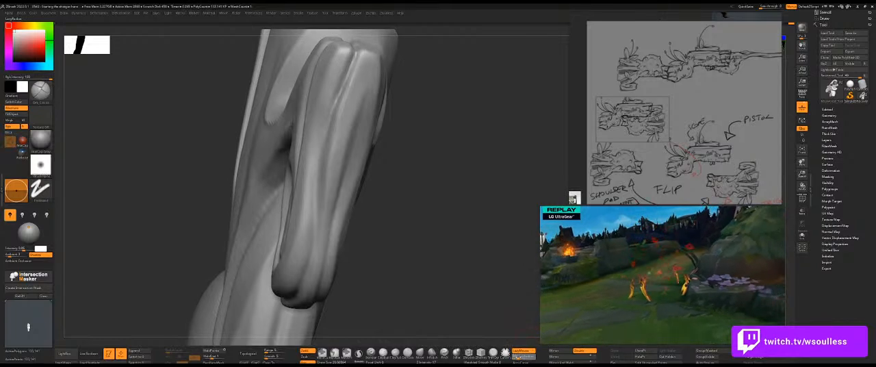
{"action": "mouse_move", "coordinate": [417, 156]}
{"action": "left_mouse_down"}
{"action": "mouse_move", "coordinate": [401, 147]}
{"action": "mouse_move", "coordinate": [434, 141]}
{"action": "mouse_move", "coordinate": [340, 98]}
{"action": "left_mouse_up"}
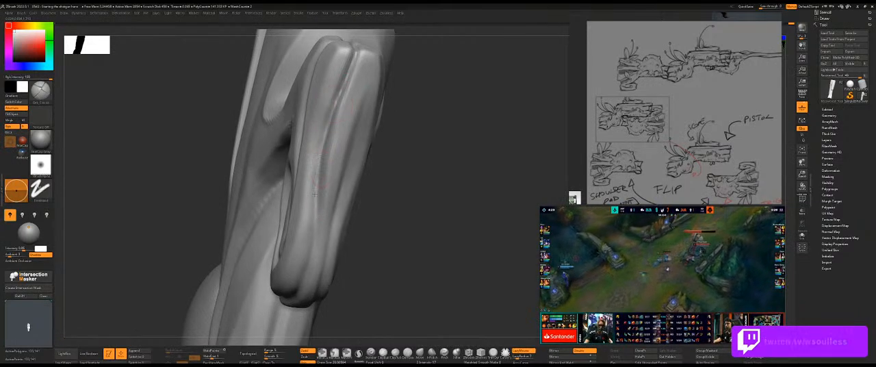
{"action": "mouse_move", "coordinate": [400, 157]}
{"action": "left_mouse_down"}
{"action": "mouse_move", "coordinate": [416, 141]}
{"action": "mouse_move", "coordinate": [408, 150]}
{"action": "mouse_move", "coordinate": [439, 213]}
{"action": "mouse_move", "coordinate": [321, 205]}
{"action": "left_mouse_up"}
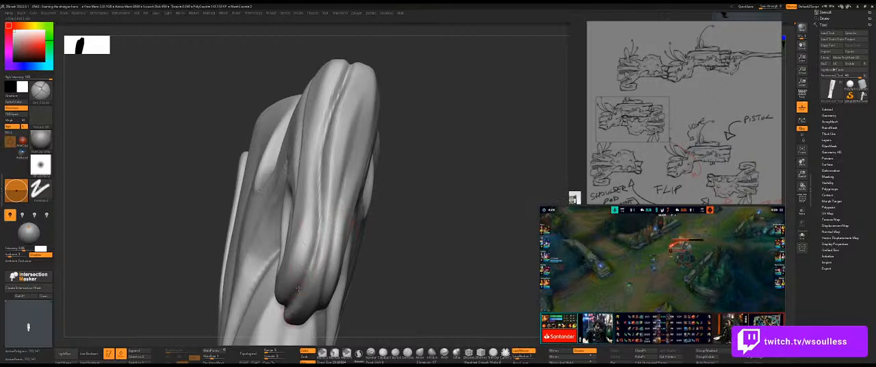
{"action": "mouse_move", "coordinate": [416, 207]}
{"action": "left_mouse_down"}
{"action": "mouse_move", "coordinate": [465, 164]}
{"action": "mouse_move", "coordinate": [476, 199]}
{"action": "left_mouse_up"}
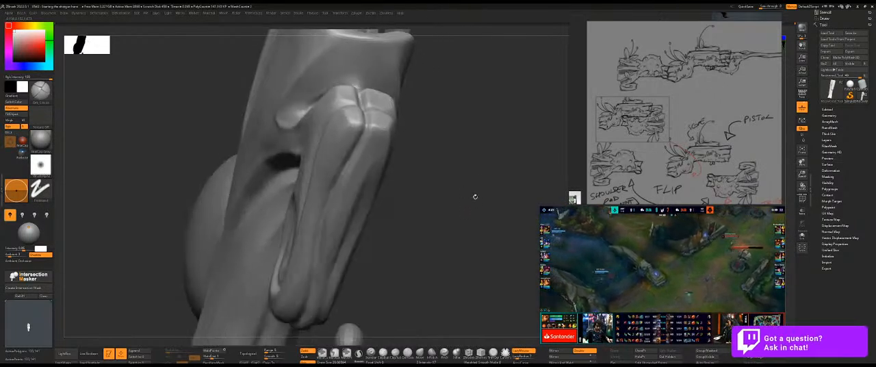
Adjust the shape of the hook's underside ridges and front block with the Move brush.
{"action": "key", "text": "b"}
{"action": "key", "text": "m"}
{"action": "key", "text": "v"}
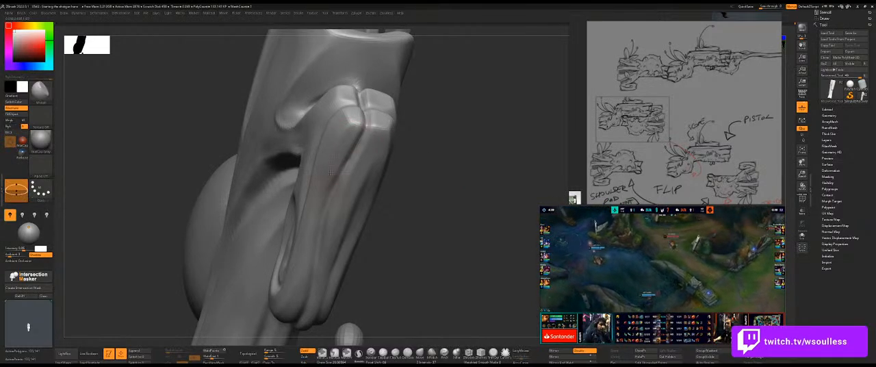
{"action": "left_click_drag", "start_coordinate": [475, 121], "coordinate": [428, 138]}
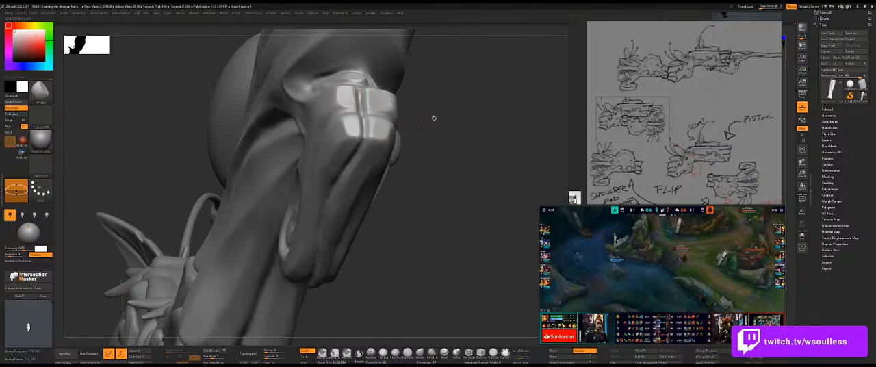
{"action": "mouse_move", "coordinate": [458, 131]}
{"action": "left_mouse_down"}
{"action": "mouse_move", "coordinate": [442, 132]}
{"action": "mouse_move", "coordinate": [441, 120]}
{"action": "mouse_move", "coordinate": [453, 112]}
{"action": "mouse_move", "coordinate": [461, 136]}
{"action": "mouse_move", "coordinate": [461, 117]}
{"action": "mouse_move", "coordinate": [439, 119]}
{"action": "left_mouse_up"}
Sharpen the underside groove of the hook with the Orb_Cracks brush and refine its edges with the Move brush.
{"action": "key", "text": "b"}
{"action": "left_click", "coordinate": [419, 228]}
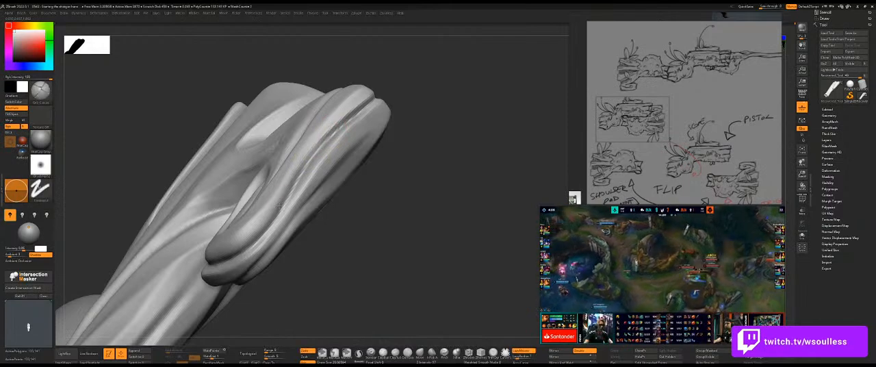
{"action": "key", "text": "shift"}
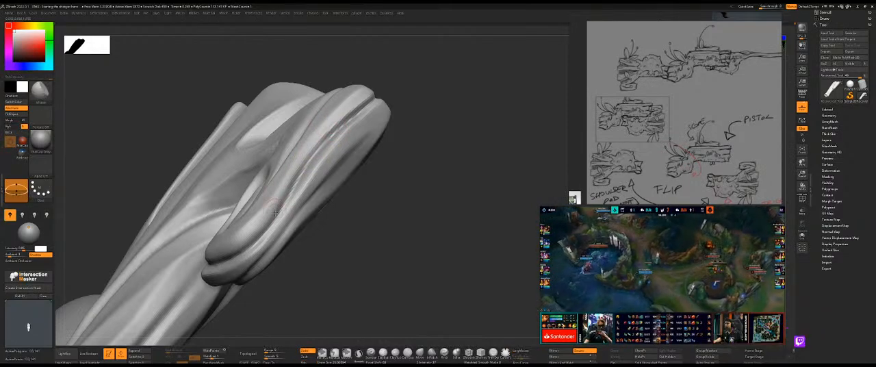
{"action": "mouse_move", "coordinate": [379, 234]}
{"action": "left_mouse_down"}
{"action": "mouse_move", "coordinate": [391, 229]}
{"action": "mouse_move", "coordinate": [298, 190]}
{"action": "mouse_move", "coordinate": [255, 207]}
{"action": "left_mouse_up"}
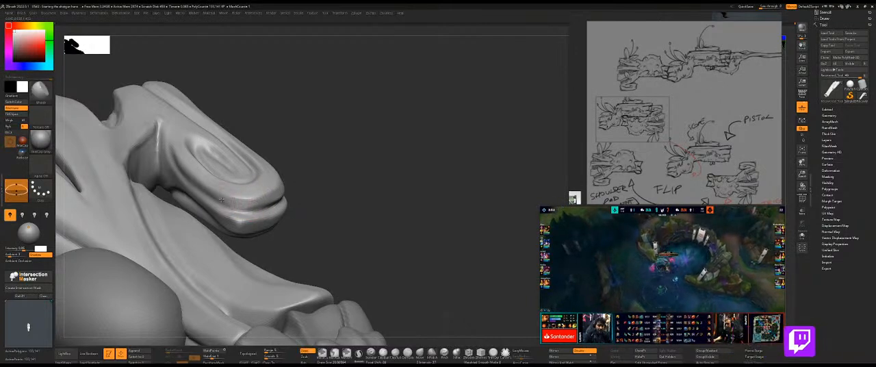
Define the crease around the hook's rounded tip, beside the spiral, with the Orb_Cracks brush.
{"action": "key", "text": "b"}
{"action": "left_click", "coordinate": [325, 273]}
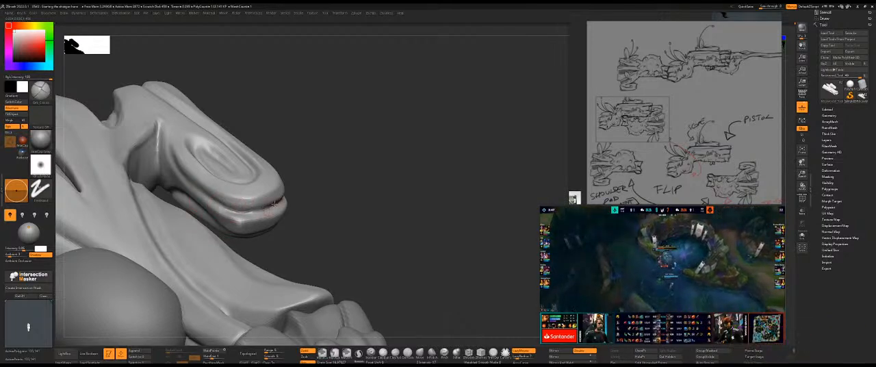
{"action": "mouse_move", "coordinate": [335, 233]}
{"action": "left_mouse_down"}
{"action": "mouse_move", "coordinate": [359, 195]}
{"action": "mouse_move", "coordinate": [333, 184]}
{"action": "left_mouse_up"}
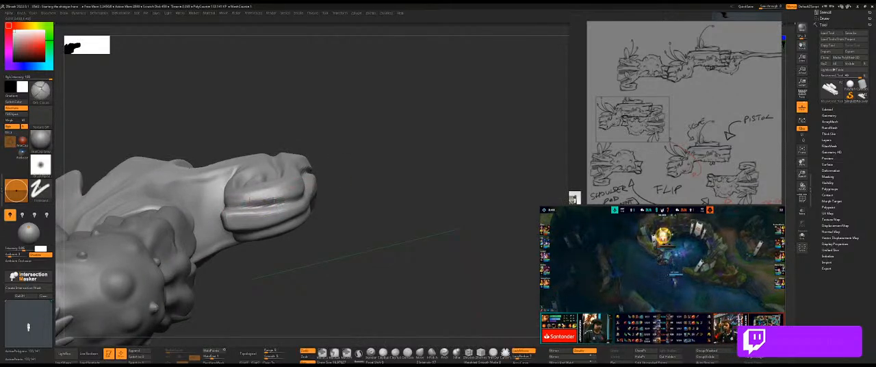
{"action": "left_click_drag", "start_coordinate": [370, 178], "coordinate": [237, 213]}
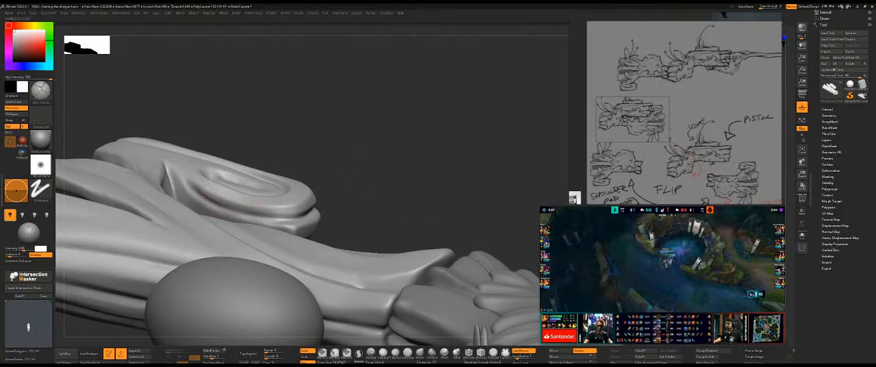
Deepen the crease along the side of the hook's rounded tip, below the spiral, with the Orb_Cracks brush.
{"action": "mouse_move", "coordinate": [236, 213]}
{"action": "left_mouse_down"}
{"action": "mouse_move", "coordinate": [336, 200]}
{"action": "mouse_move", "coordinate": [342, 253]}
{"action": "mouse_move", "coordinate": [353, 195]}
{"action": "left_mouse_up"}
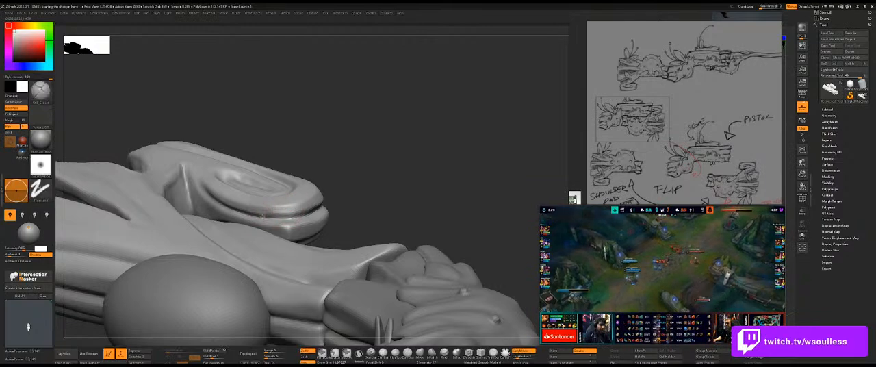
{"action": "left_click_drag", "start_coordinate": [365, 188], "coordinate": [331, 197]}
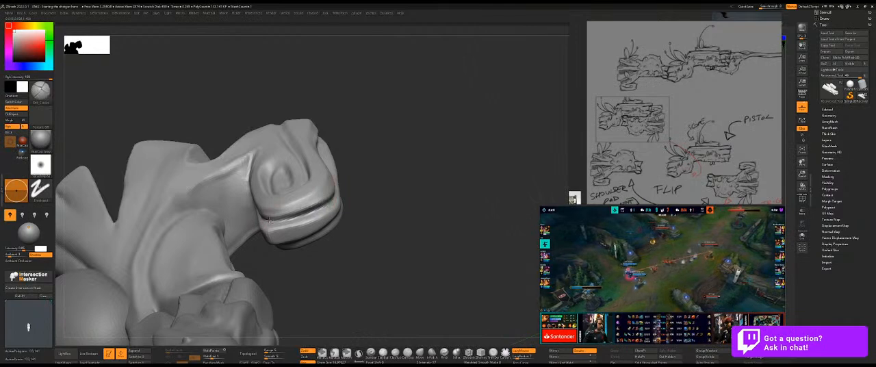
{"action": "left_click_drag", "start_coordinate": [376, 191], "coordinate": [346, 186]}
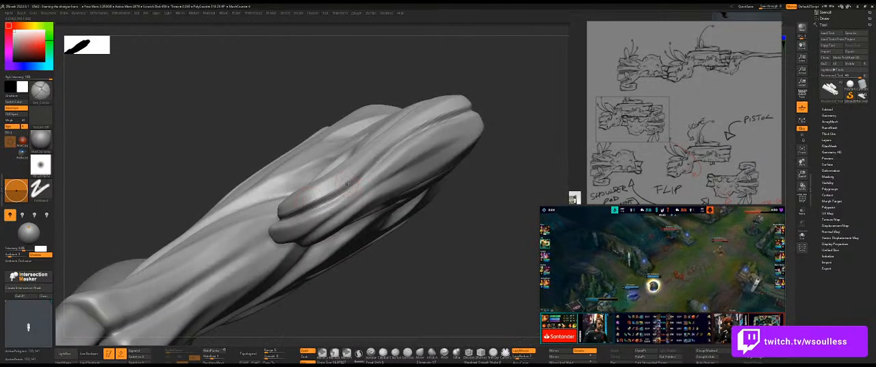
Refine the ridges beside the crease at the hook's tip with the Move brush, adjusting the brush size.
{"action": "key", "text": "b"}
{"action": "key", "text": "m"}
{"action": "key", "text": "v"}
{"action": "left_click_drag", "start_coordinate": [448, 209], "coordinate": [399, 205]}
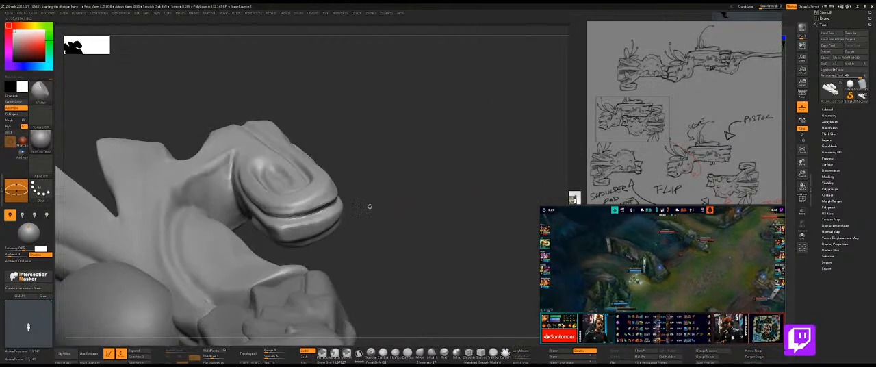
{"action": "left_click_drag", "start_coordinate": [297, 203], "coordinate": [303, 205], "text": "shift"}
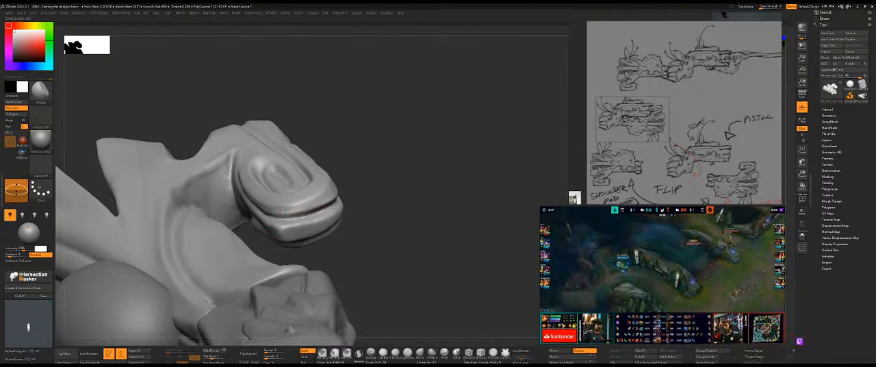
{"action": "left_click_drag", "start_coordinate": [386, 191], "coordinate": [274, 208]}
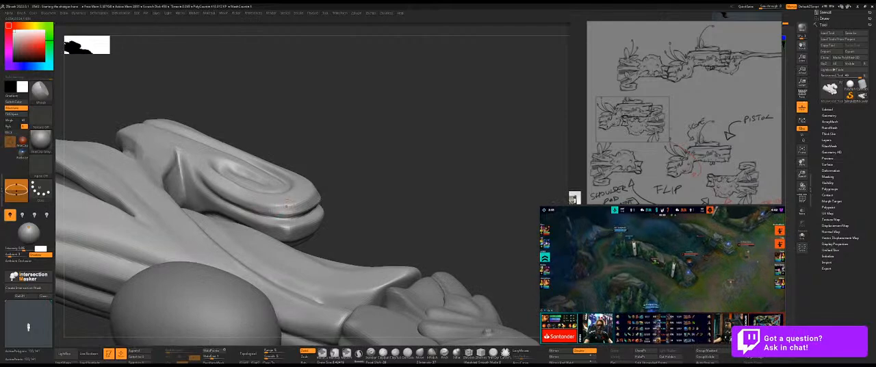
{"action": "key", "text": "s"}
{"action": "left_click_drag", "start_coordinate": [257, 207], "coordinate": [298, 205]}
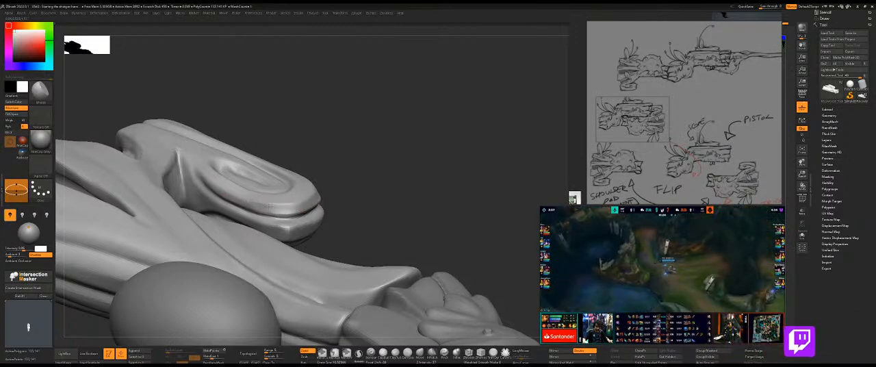
{"action": "left_click_drag", "start_coordinate": [362, 175], "coordinate": [301, 195]}
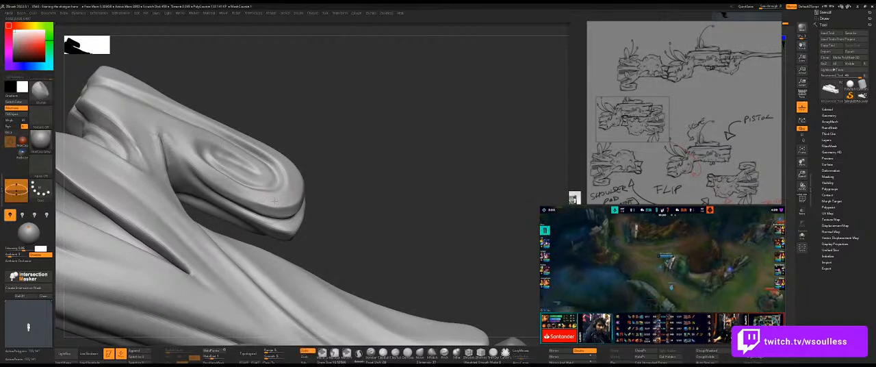
Compare the hook with the shotgun reference sketch overlaid on the canvas and examine its silhouette from several angles.
{"action": "key", "text": "shift+z"}
{"action": "left_click_drag", "start_coordinate": [374, 185], "coordinate": [381, 183]}
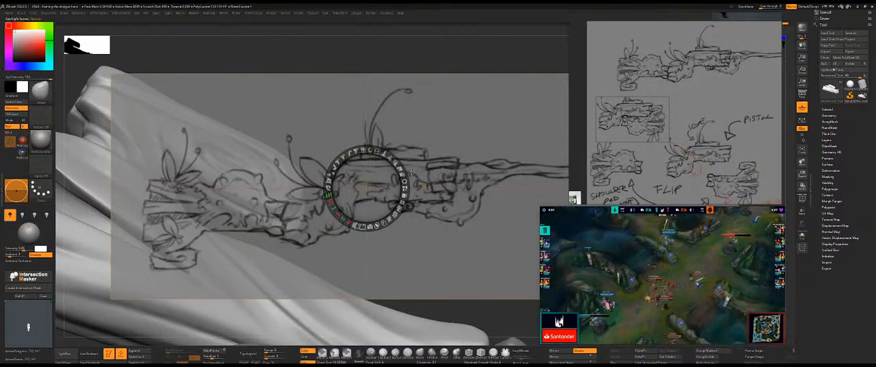
{"action": "key", "text": "z"}
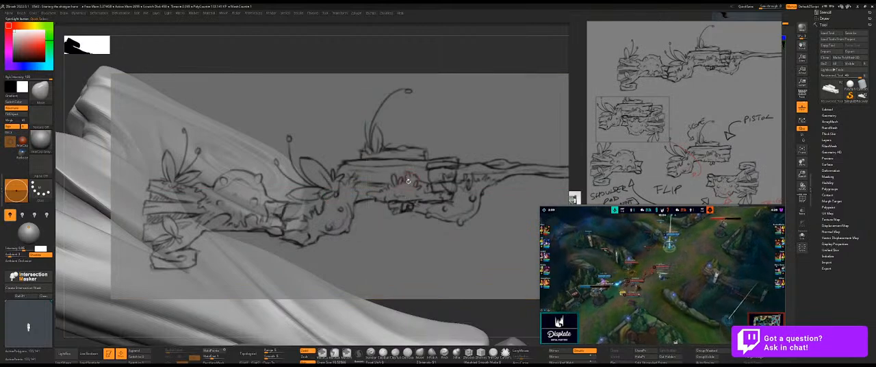
{"action": "key", "text": "shift+z"}
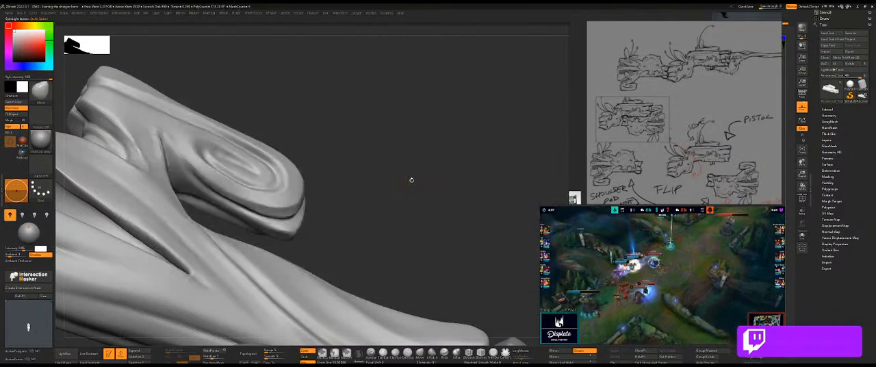
{"action": "left_click_drag", "start_coordinate": [414, 181], "coordinate": [456, 182]}
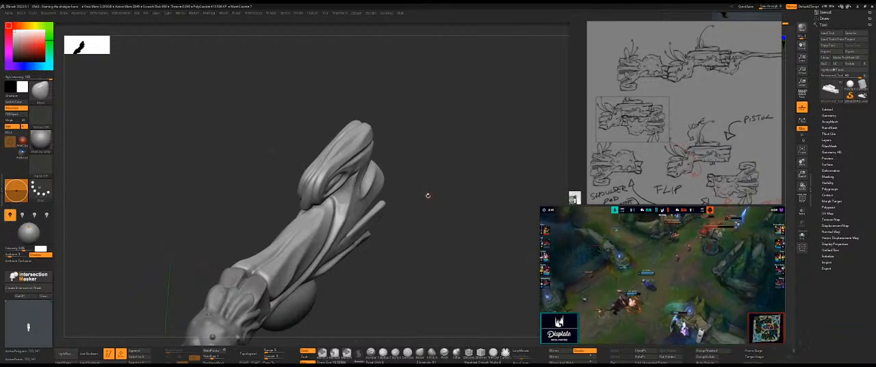
{"action": "left_click_drag", "start_coordinate": [435, 187], "coordinate": [443, 202]}
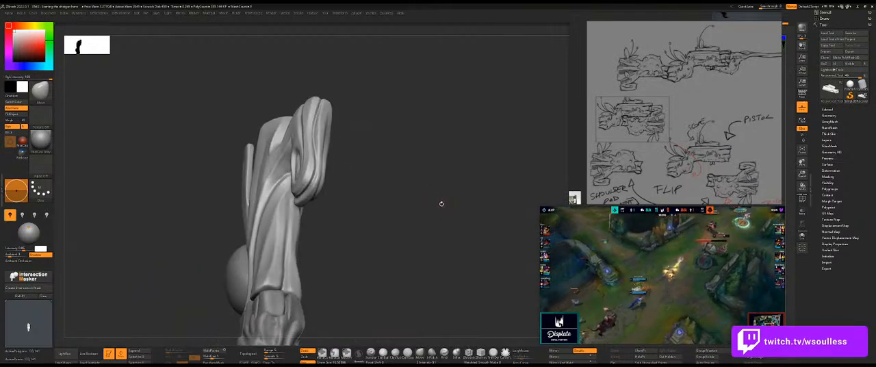
Build up the neck joining the spiral hook to the branch with the ClayBuildup brush and smooth both sides.
{"action": "mouse_move", "coordinate": [396, 219]}
{"action": "left_mouse_down"}
{"action": "mouse_move", "coordinate": [436, 203]}
{"action": "mouse_move", "coordinate": [469, 172]}
{"action": "mouse_move", "coordinate": [414, 200]}
{"action": "left_mouse_up"}
{"action": "key", "text": "b"}
{"action": "key", "text": "c"}
{"action": "key", "text": "b"}
{"action": "left_click_drag", "start_coordinate": [384, 222], "coordinate": [397, 203]}
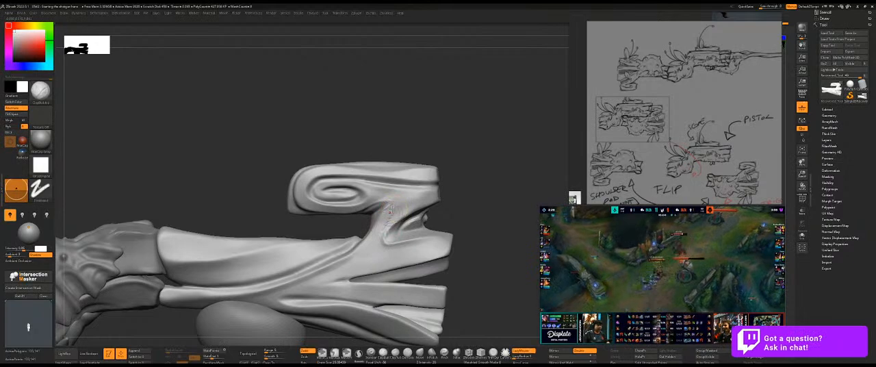
{"action": "key", "text": "shift"}
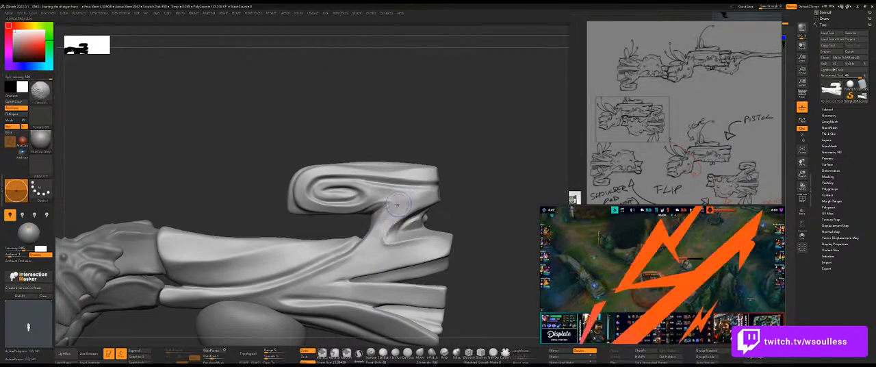
{"action": "left_click_drag", "start_coordinate": [443, 206], "coordinate": [397, 213]}
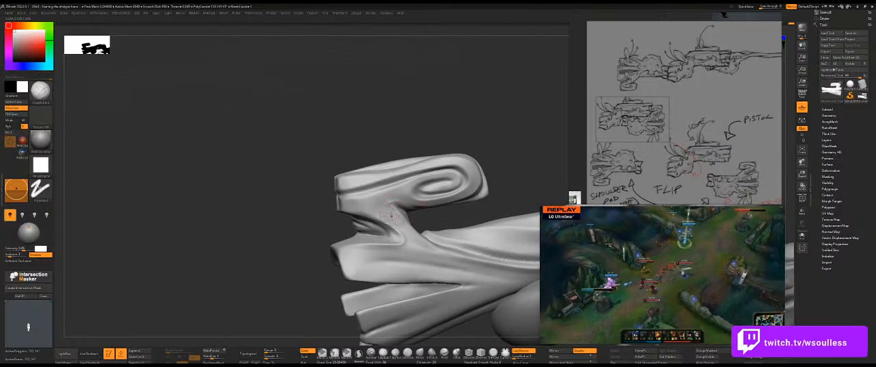
{"action": "key", "text": "shift"}
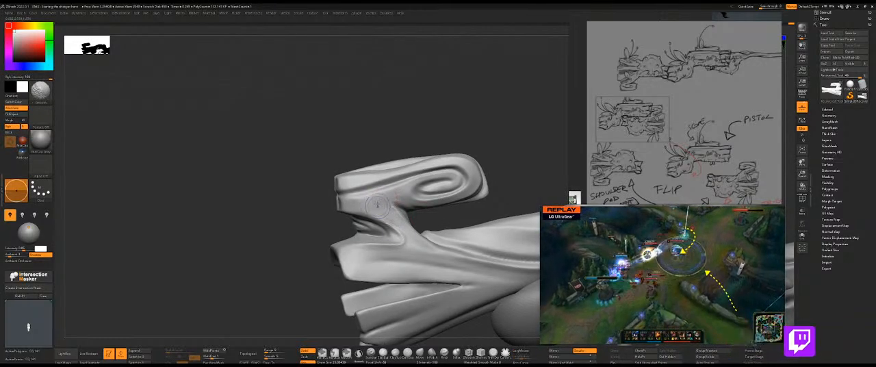
Examine the hook, neck and lower branch from several angles to judge the overall form.
{"action": "left_click_drag", "start_coordinate": [278, 233], "coordinate": [223, 235], "text": "alt"}
{"action": "mouse_move", "coordinate": [422, 167]}
{"action": "left_mouse_down", "text": "alt"}
{"action": "mouse_move", "coordinate": [374, 160]}
{"action": "mouse_move", "coordinate": [405, 167]}
{"action": "mouse_move", "coordinate": [381, 171]}
{"action": "left_mouse_up", "text": "alt"}
{"action": "mouse_move", "coordinate": [355, 234]}
{"action": "left_mouse_down", "text": "shift"}
{"action": "mouse_move", "coordinate": [353, 224]}
{"action": "mouse_move", "coordinate": [385, 232]}
{"action": "left_mouse_up", "text": "shift"}
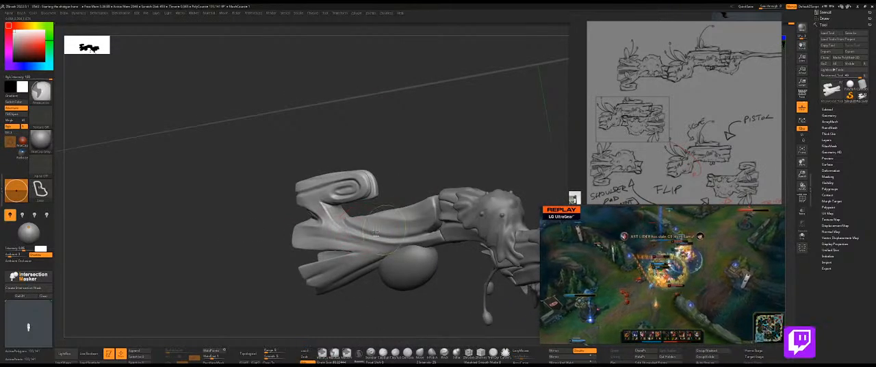
{"action": "mouse_move", "coordinate": [421, 149]}
{"action": "left_mouse_down"}
{"action": "mouse_move", "coordinate": [410, 187]}
{"action": "mouse_move", "coordinate": [386, 196]}
{"action": "left_mouse_up"}
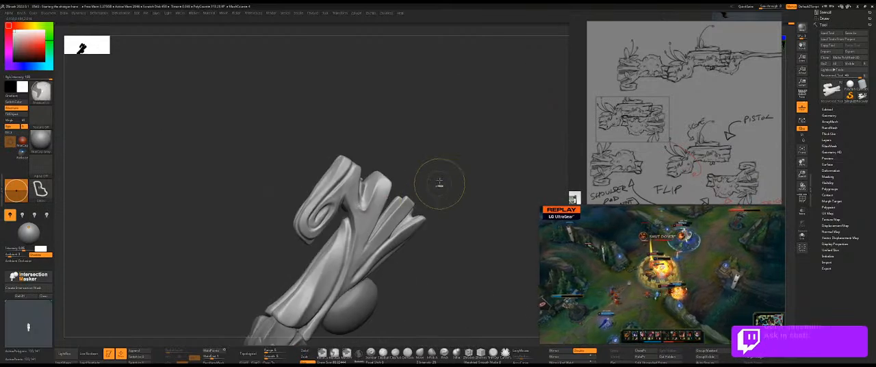
{"action": "left_click_drag", "start_coordinate": [440, 185], "coordinate": [468, 165]}
{"action": "mouse_move", "coordinate": [331, 237]}
{"action": "left_mouse_down"}
{"action": "mouse_move", "coordinate": [383, 236]}
{"action": "mouse_move", "coordinate": [345, 256]}
{"action": "left_mouse_up"}
{"action": "mouse_move", "coordinate": [254, 249]}
{"action": "left_mouse_down"}
{"action": "mouse_move", "coordinate": [411, 201]}
{"action": "mouse_move", "coordinate": [409, 235]}
{"action": "left_mouse_up"}
Select the rounded sphere form beneath the lower branch and isolate it from the rest of the shotgun.
{"action": "left_click", "coordinate": [397, 284], "text": "alt"}
{"action": "mouse_move", "coordinate": [393, 335]}
{"action": "left_mouse_down", "text": "alt"}
{"action": "mouse_move", "coordinate": [359, 228]}
{"action": "mouse_move", "coordinate": [364, 236]}
{"action": "mouse_move", "coordinate": [416, 215]}
{"action": "mouse_move", "coordinate": [429, 235]}
{"action": "mouse_move", "coordinate": [403, 231]}
{"action": "mouse_move", "coordinate": [414, 231]}
{"action": "left_mouse_up", "text": "alt"}
{"action": "key", "text": "alt+s"}
{"action": "key", "text": "alt+s"}
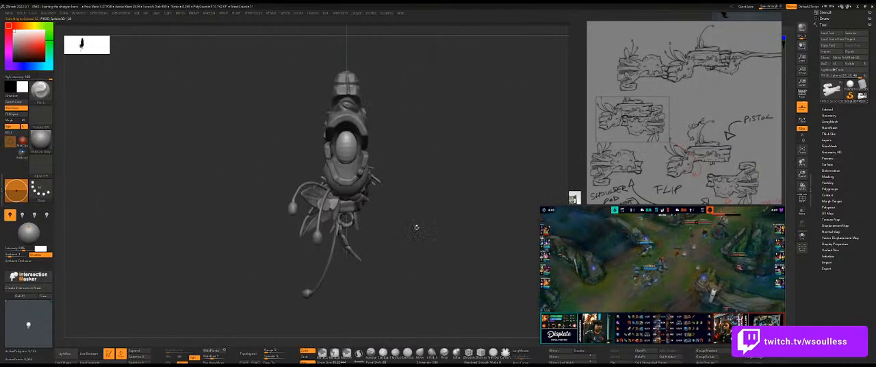
{"action": "mouse_move", "coordinate": [418, 157]}
{"action": "left_mouse_down"}
{"action": "mouse_move", "coordinate": [445, 158]}
{"action": "mouse_move", "coordinate": [343, 165]}
{"action": "mouse_move", "coordinate": [400, 165]}
{"action": "mouse_move", "coordinate": [355, 170]}
{"action": "mouse_move", "coordinate": [401, 153]}
{"action": "mouse_move", "coordinate": [416, 164]}
{"action": "mouse_move", "coordinate": [353, 168]}
{"action": "left_mouse_up"}
{"action": "key", "text": "ctrl"}
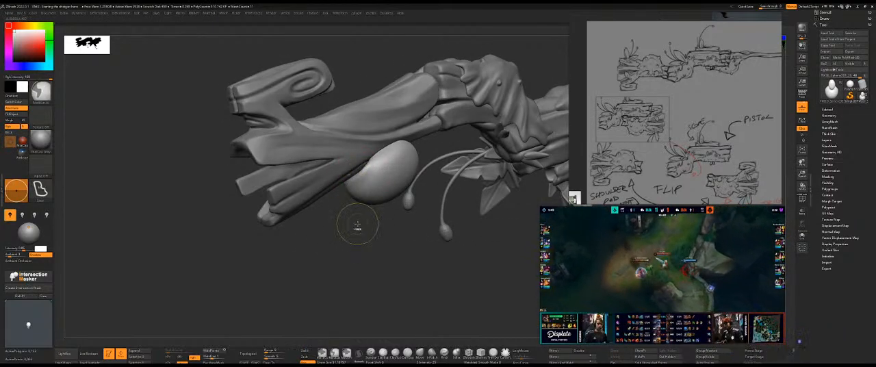
{"action": "key", "text": "ctrl+s"}
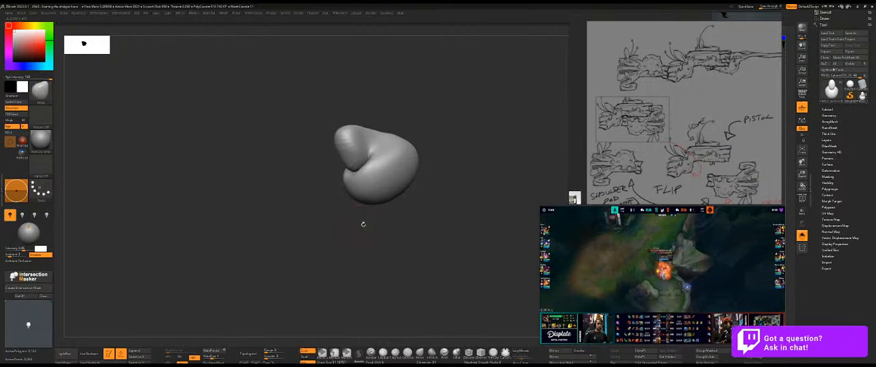
Display the polygon wireframe on the isolated sphere form and face it front-on.
{"action": "left_click_drag", "start_coordinate": [364, 226], "coordinate": [380, 263]}
{"action": "left_click_drag", "start_coordinate": [297, 209], "coordinate": [447, 255]}
{"action": "key", "text": "shift+f"}
{"action": "mouse_move", "coordinate": [397, 177]}
{"action": "left_mouse_down"}
{"action": "mouse_move", "coordinate": [417, 158]}
{"action": "mouse_move", "coordinate": [408, 158]}
{"action": "left_mouse_up"}
Enable LazyMouse for the lasso mask and mask the upper bulb of the sphere form.
{"action": "mouse_move", "coordinate": [348, 80]}
{"action": "left_mouse_down", "text": "ctrl"}
{"action": "mouse_move", "coordinate": [290, 130]}
{"action": "mouse_move", "coordinate": [298, 160]}
{"action": "mouse_move", "coordinate": [317, 153]}
{"action": "left_mouse_up", "text": "ctrl"}
{"action": "key", "text": "ctrl+z"}
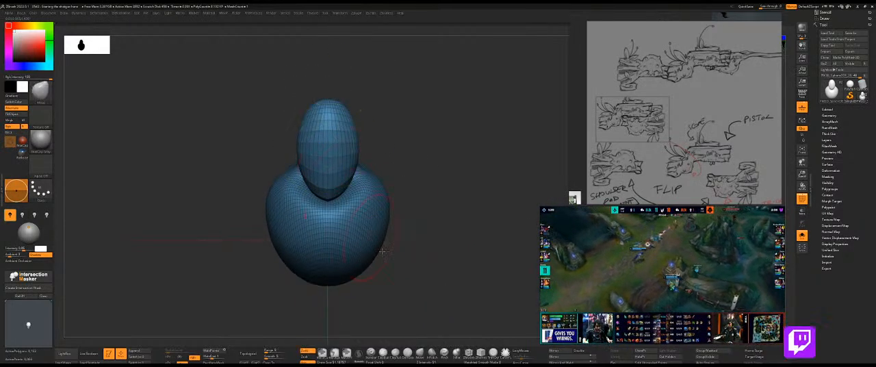
{"action": "left_click", "coordinate": [522, 350], "text": "ctrl"}
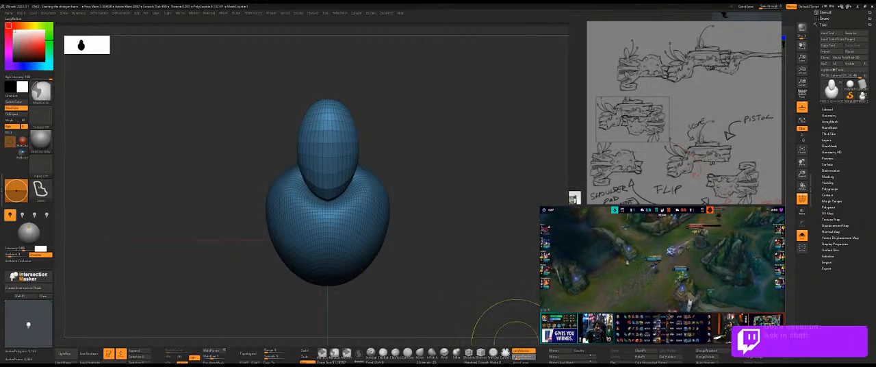
{"action": "mouse_move", "coordinate": [321, 82]}
{"action": "left_mouse_down", "text": "ctrl"}
{"action": "mouse_move", "coordinate": [296, 120]}
{"action": "mouse_move", "coordinate": [298, 174]}
{"action": "mouse_move", "coordinate": [323, 204]}
{"action": "mouse_move", "coordinate": [334, 204]}
{"action": "mouse_move", "coordinate": [345, 183]}
{"action": "left_mouse_up", "text": "ctrl"}
{"action": "left_click_drag", "start_coordinate": [353, 77], "coordinate": [327, 109], "text": "ctrl"}
{"action": "left_click_drag", "start_coordinate": [395, 112], "coordinate": [408, 112]}
{"action": "mouse_move", "coordinate": [225, 137]}
{"action": "left_mouse_down", "text": "ctrl"}
{"action": "mouse_move", "coordinate": [296, 167]}
{"action": "mouse_move", "coordinate": [297, 236]}
{"action": "mouse_move", "coordinate": [162, 146]}
{"action": "left_mouse_up", "text": "ctrl"}
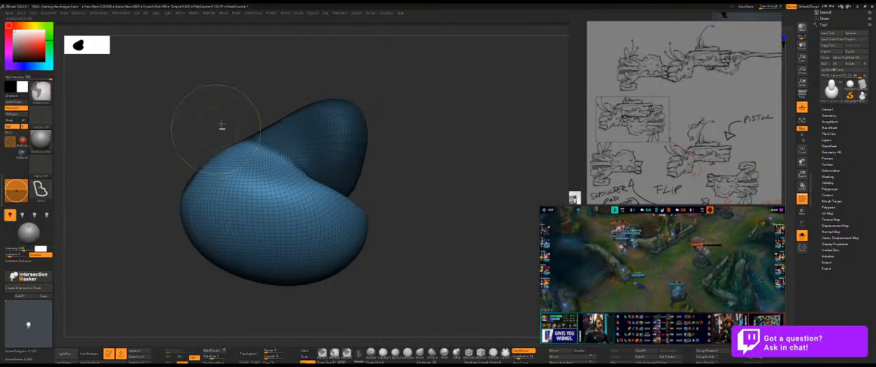
Refine the lasso mask along the crease where the upper bulb meets the larger body.
{"action": "mouse_move", "coordinate": [443, 157]}
{"action": "left_mouse_down"}
{"action": "mouse_move", "coordinate": [422, 160]}
{"action": "mouse_move", "coordinate": [394, 185]}
{"action": "left_mouse_up"}
{"action": "mouse_move", "coordinate": [270, 110]}
{"action": "left_mouse_down", "text": "ctrl"}
{"action": "mouse_move", "coordinate": [281, 190]}
{"action": "mouse_move", "coordinate": [232, 79]}
{"action": "mouse_move", "coordinate": [270, 113]}
{"action": "left_mouse_up", "text": "ctrl"}
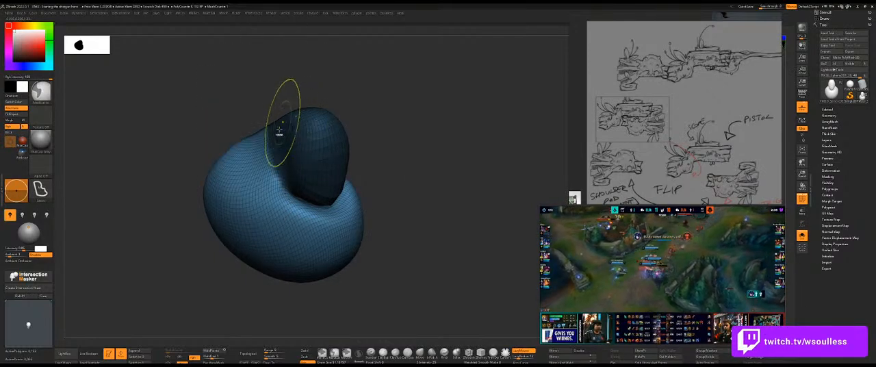
{"action": "left_click_drag", "start_coordinate": [298, 265], "coordinate": [271, 245], "text": "ctrl"}
{"action": "left_click", "coordinate": [278, 215], "text": "ctrl"}
{"action": "left_click", "coordinate": [204, 270], "text": "ctrl"}
{"action": "key", "text": "ctrl+z"}
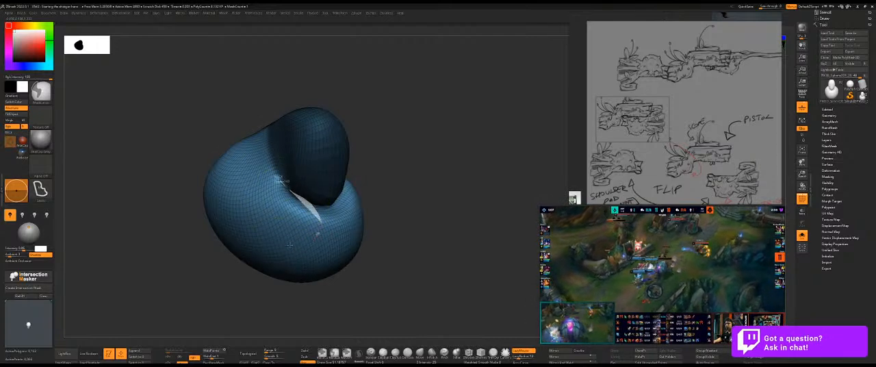
{"action": "left_click_drag", "start_coordinate": [268, 190], "coordinate": [233, 247], "text": "ctrl+alt"}
{"action": "left_click_drag", "start_coordinate": [382, 210], "coordinate": [406, 203]}
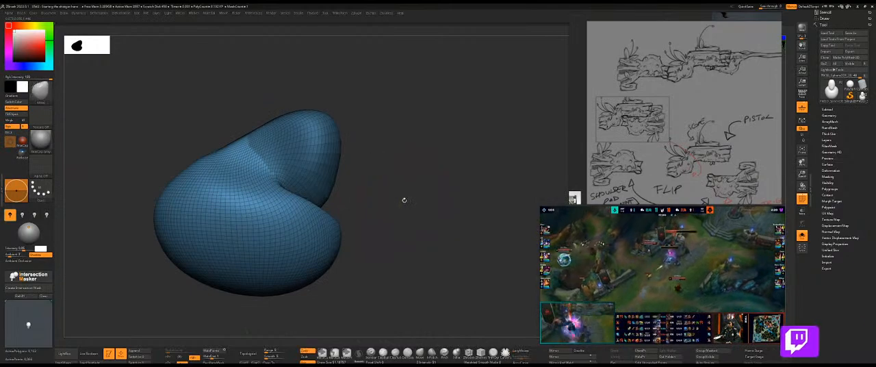
Turn the masked upper bulb into its own polygroup and isolate it from the larger body.
{"action": "key", "text": "shift+f"}
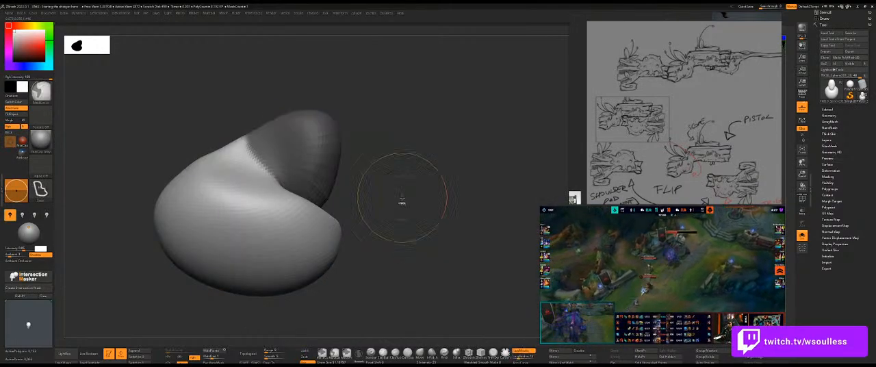
{"action": "key", "text": "ctrl+w"}
{"action": "key", "text": "shift+f"}
{"action": "mouse_move", "coordinate": [402, 197]}
{"action": "left_mouse_down"}
{"action": "mouse_move", "coordinate": [374, 197]}
{"action": "mouse_move", "coordinate": [390, 214]}
{"action": "mouse_move", "coordinate": [398, 204]}
{"action": "mouse_move", "coordinate": [405, 210]}
{"action": "left_mouse_up"}
{"action": "left_click", "coordinate": [335, 223], "text": "ctrl+shift"}
{"action": "left_click_drag", "start_coordinate": [405, 205], "coordinate": [420, 196]}
{"action": "left_click", "coordinate": [416, 190], "text": "ctrl+shift"}
{"action": "mouse_move", "coordinate": [382, 215]}
{"action": "left_mouse_down", "text": "alt"}
{"action": "mouse_move", "coordinate": [422, 206]}
{"action": "mouse_move", "coordinate": [401, 195]}
{"action": "mouse_move", "coordinate": [409, 201]}
{"action": "mouse_move", "coordinate": [384, 218]}
{"action": "mouse_move", "coordinate": [354, 198]}
{"action": "left_mouse_up", "text": "alt"}
{"action": "left_click_drag", "start_coordinate": [352, 170], "coordinate": [320, 195], "text": "ctrl"}
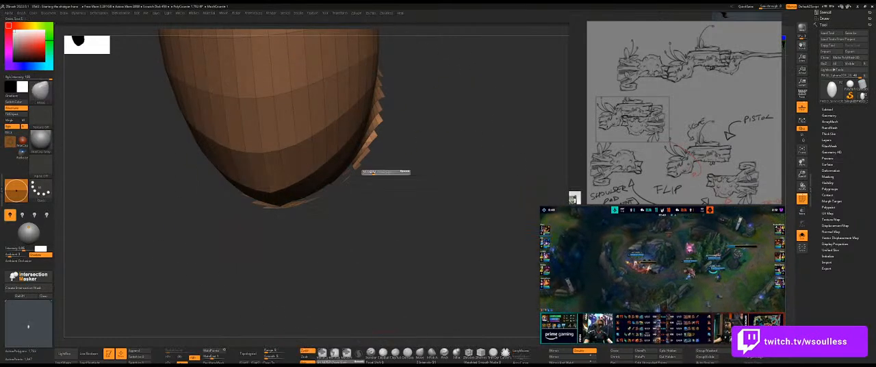
Reduce the brush size and lasso-mask the stray jagged faces along the bulb's lower edge.
{"action": "left_click", "coordinate": [365, 175]}
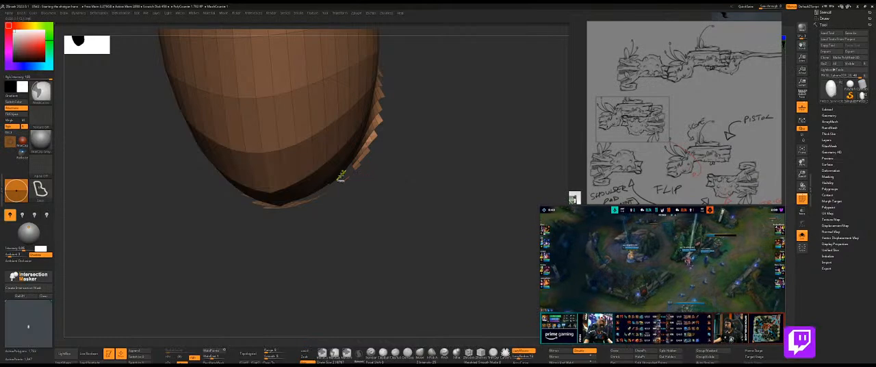
{"action": "mouse_move", "coordinate": [285, 208]}
{"action": "left_mouse_down", "text": "ctrl"}
{"action": "mouse_move", "coordinate": [469, 203]}
{"action": "mouse_move", "coordinate": [460, 179]}
{"action": "mouse_move", "coordinate": [371, 234]}
{"action": "mouse_move", "coordinate": [361, 227]}
{"action": "mouse_move", "coordinate": [323, 237]}
{"action": "left_mouse_up", "text": "ctrl"}
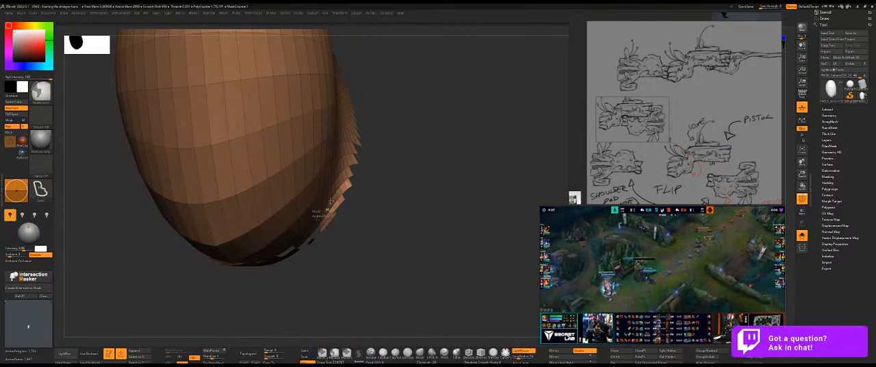
{"action": "mouse_move", "coordinate": [356, 126]}
{"action": "left_mouse_down", "text": "ctrl"}
{"action": "mouse_move", "coordinate": [408, 246]}
{"action": "mouse_move", "coordinate": [330, 282]}
{"action": "mouse_move", "coordinate": [379, 223]}
{"action": "mouse_move", "coordinate": [303, 228]}
{"action": "mouse_move", "coordinate": [322, 244]}
{"action": "mouse_move", "coordinate": [333, 238]}
{"action": "mouse_move", "coordinate": [330, 221]}
{"action": "left_mouse_up", "text": "ctrl"}
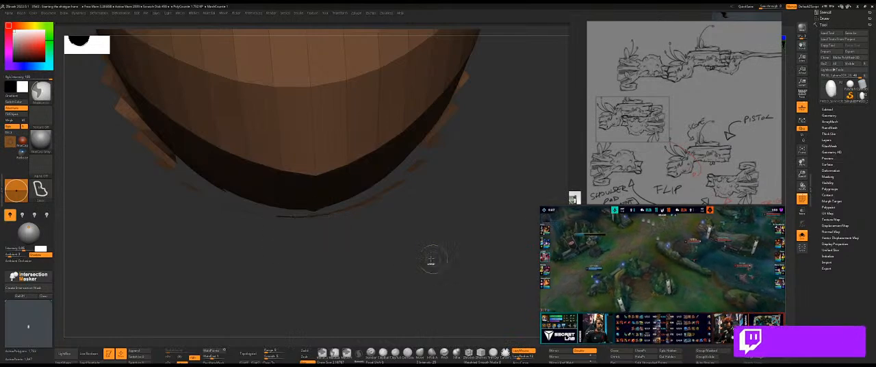
{"action": "mouse_move", "coordinate": [321, 223]}
{"action": "left_mouse_down"}
{"action": "mouse_move", "coordinate": [298, 260]}
{"action": "mouse_move", "coordinate": [293, 227]}
{"action": "mouse_move", "coordinate": [307, 217]}
{"action": "mouse_move", "coordinate": [368, 223]}
{"action": "mouse_move", "coordinate": [368, 215]}
{"action": "mouse_move", "coordinate": [404, 205]}
{"action": "mouse_move", "coordinate": [401, 221]}
{"action": "mouse_move", "coordinate": [412, 211]}
{"action": "left_mouse_up"}
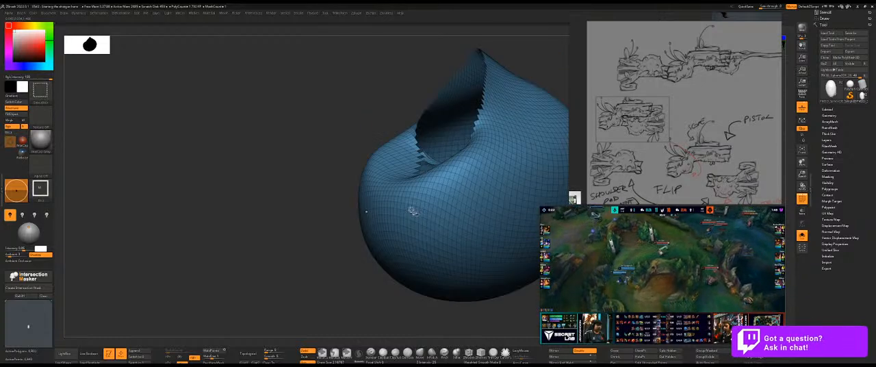
Regroup the masked stray faces along the crease and isolate the larger body with the upper bulb hidden.
{"action": "left_click", "coordinate": [301, 211], "text": "ctrl+shift"}
{"action": "left_click", "coordinate": [404, 141], "text": "ctrl+shift"}
{"action": "left_click_drag", "start_coordinate": [280, 167], "coordinate": [297, 192], "text": "ctrl+shift"}
{"action": "key", "text": "ctrl+w"}
{"action": "left_click_drag", "start_coordinate": [467, 217], "coordinate": [244, 244], "text": "alt"}
{"action": "left_click", "coordinate": [431, 242], "text": "ctrl+shift"}
{"action": "left_click", "coordinate": [333, 180], "text": "ctrl+shift"}
{"action": "left_click_drag", "start_coordinate": [268, 210], "coordinate": [384, 197]}
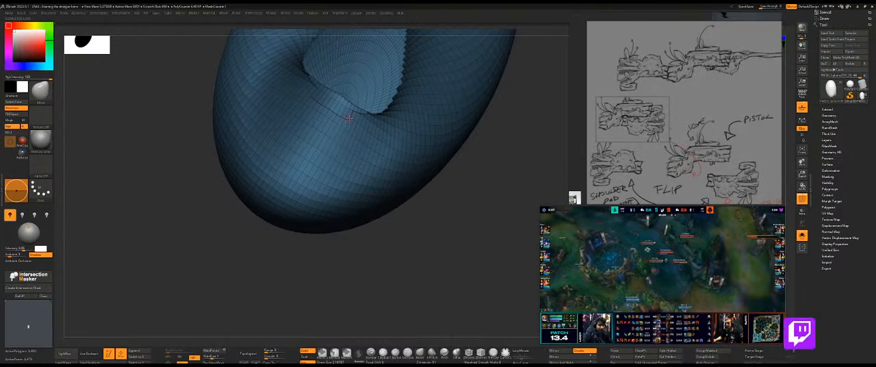
Pick the strip of faces beneath the bulb's notch with ZModeler and regroup it with the upper bulb, showing the whole mesh.
{"action": "key", "text": "b"}
{"action": "key", "text": "z"}
{"action": "key", "text": "m"}
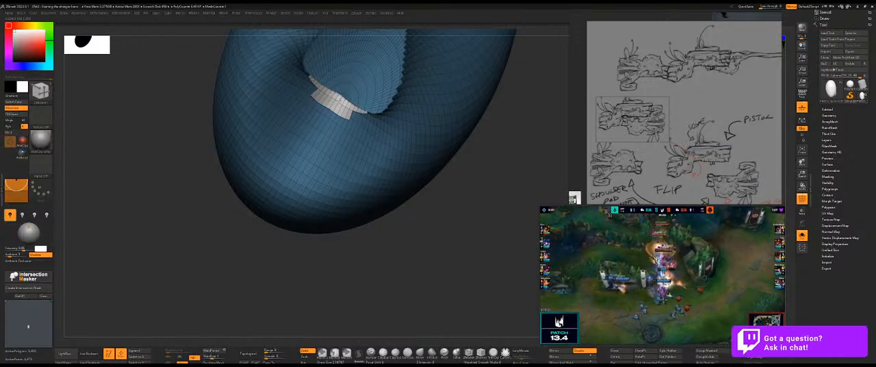
{"action": "key", "text": "ctrl+shift"}
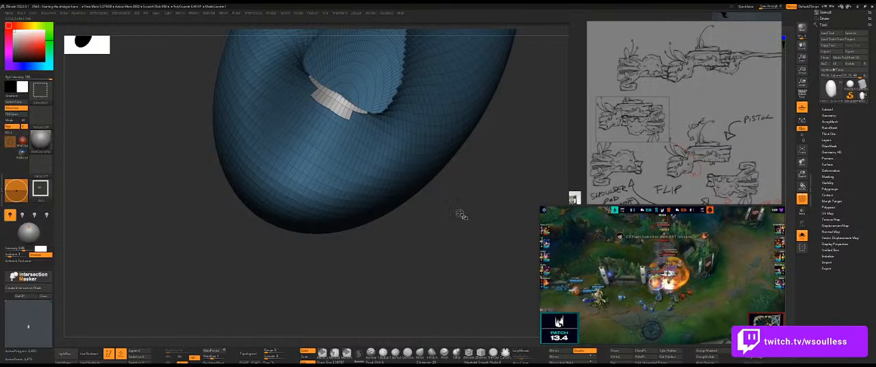
{"action": "left_click", "coordinate": [401, 192], "text": "ctrl+shift"}
{"action": "left_click_drag", "start_coordinate": [435, 204], "coordinate": [397, 143], "text": "ctrl+shift"}
{"action": "left_click", "coordinate": [345, 137], "text": "ctrl+shift"}
{"action": "key", "text": "ctrl+w"}
{"action": "key", "text": "ctrl+d"}
{"action": "key", "text": "ctrl+z"}
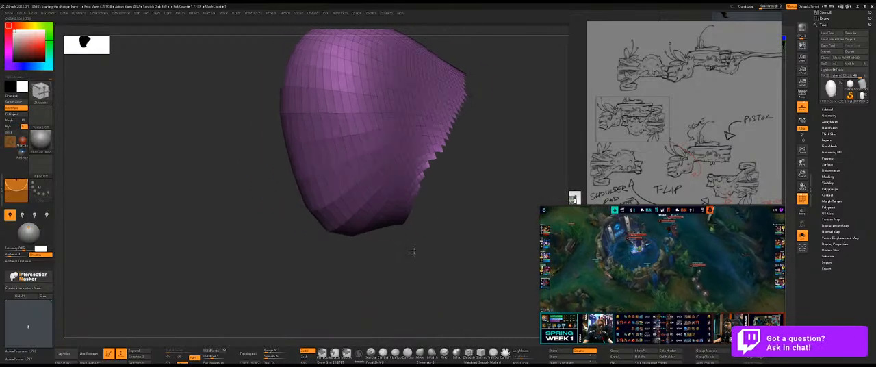
{"action": "left_click", "coordinate": [303, 267], "text": "ctrl+shift"}
Examine the two-part form on its own and in place on the whole shotgun.
{"action": "left_click_drag", "start_coordinate": [227, 192], "coordinate": [287, 204], "text": "alt"}
{"action": "key", "text": "shift+s"}
{"action": "left_click_drag", "start_coordinate": [462, 240], "coordinate": [412, 244]}
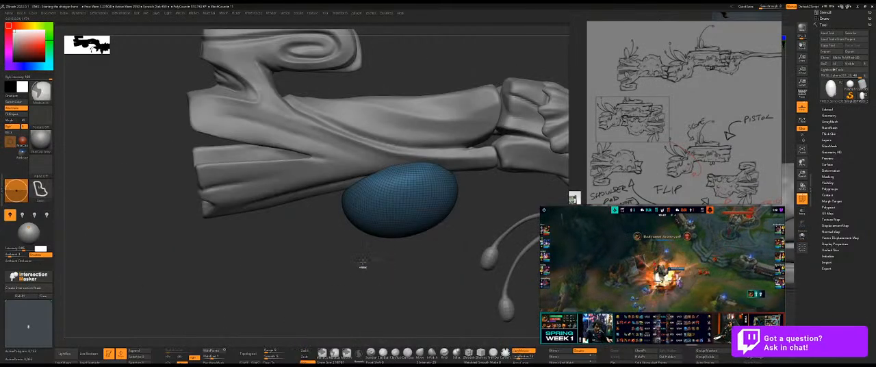
{"action": "key", "text": "shift+s"}
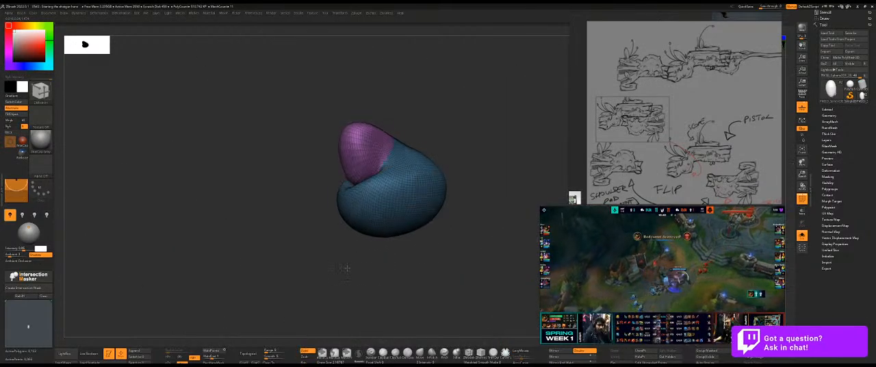
{"action": "key", "text": "shift+s"}
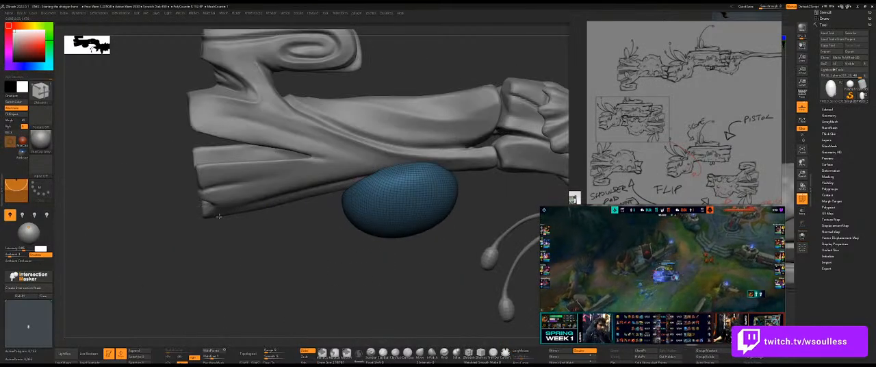
{"action": "left_click_drag", "start_coordinate": [220, 236], "coordinate": [274, 239]}
{"action": "key", "text": "shift+s"}
{"action": "left_click_drag", "start_coordinate": [462, 159], "coordinate": [330, 196]}
{"action": "left_click_drag", "start_coordinate": [444, 115], "coordinate": [415, 150], "text": "alt"}
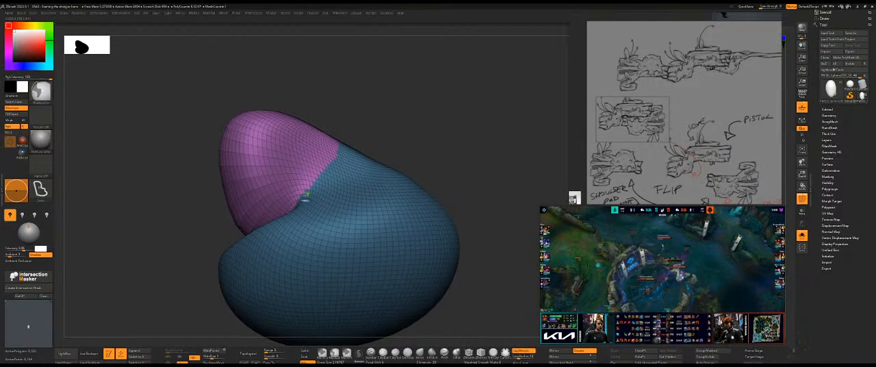
Lasso-mask the sloped area behind the upper bulb and turn it into its own polygroup.
{"action": "mouse_move", "coordinate": [292, 198]}
{"action": "left_mouse_down", "text": "ctrl"}
{"action": "mouse_move", "coordinate": [466, 128]}
{"action": "mouse_move", "coordinate": [288, 195]}
{"action": "left_mouse_up", "text": "ctrl"}
{"action": "mouse_move", "coordinate": [390, 188]}
{"action": "left_mouse_down", "text": "ctrl"}
{"action": "mouse_move", "coordinate": [273, 116]}
{"action": "mouse_move", "coordinate": [273, 164]}
{"action": "left_mouse_up", "text": "ctrl"}
{"action": "mouse_move", "coordinate": [288, 209]}
{"action": "left_mouse_down", "text": "ctrl"}
{"action": "mouse_move", "coordinate": [287, 153]}
{"action": "mouse_move", "coordinate": [281, 164]}
{"action": "left_mouse_up", "text": "ctrl"}
{"action": "left_click_drag", "start_coordinate": [414, 180], "coordinate": [311, 171], "text": "ctrl"}
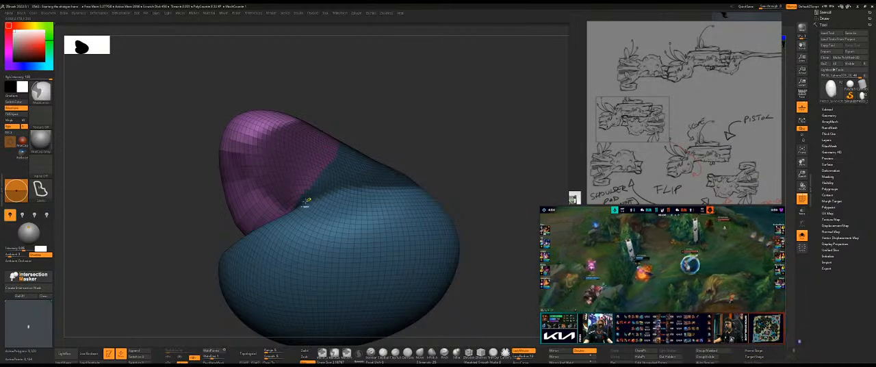
{"action": "left_click_drag", "start_coordinate": [394, 183], "coordinate": [279, 154], "text": "ctrl"}
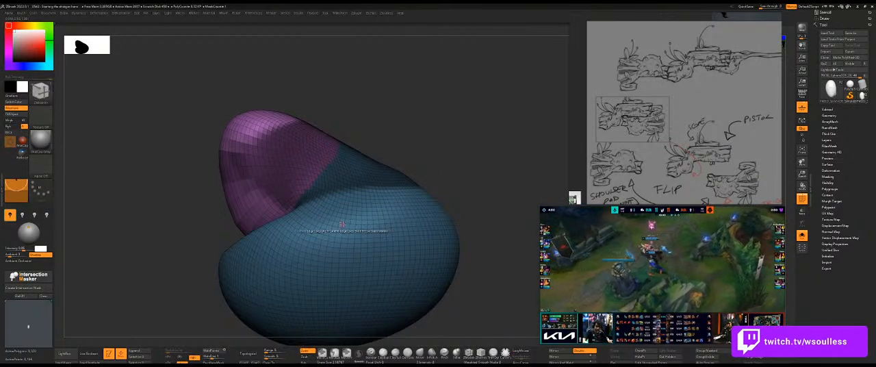
{"action": "left_click", "coordinate": [346, 242], "text": "ctrl+shift"}
{"action": "key", "text": "ctrl+w"}
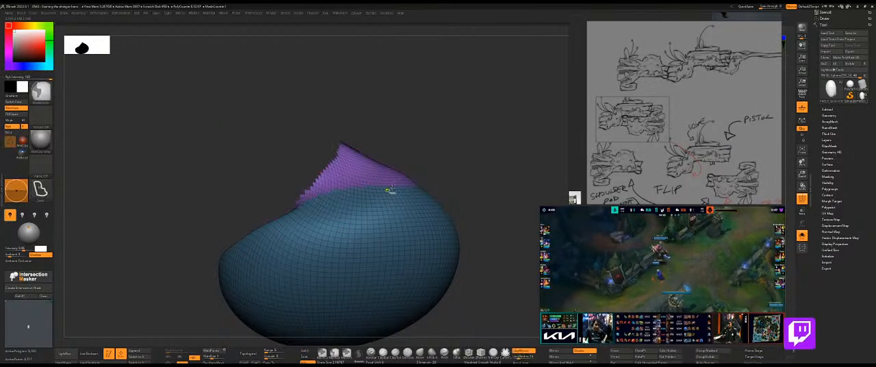
{"action": "left_click", "coordinate": [375, 169], "text": "ctrl+shift"}
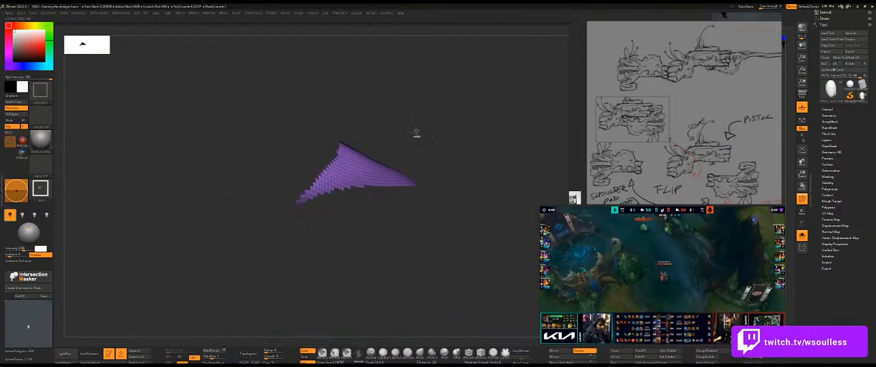
{"action": "left_click", "coordinate": [418, 135], "text": "ctrl+shift"}
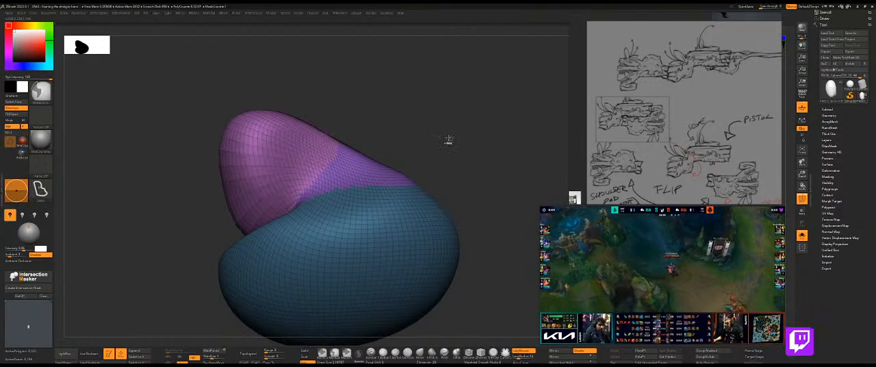
Combine the upper bulb and the sloped strip behind it into one polygroup, lassoing the stray jagged faces along its lower edge.
{"action": "left_click", "coordinate": [356, 165], "text": "ctrl+shift"}
{"action": "left_click", "coordinate": [394, 129], "text": "ctrl+shift"}
{"action": "left_click_drag", "start_coordinate": [388, 133], "coordinate": [404, 141], "text": "ctrl+shift"}
{"action": "left_click_drag", "start_coordinate": [434, 121], "coordinate": [452, 135]}
{"action": "key", "text": "ctrl+w"}
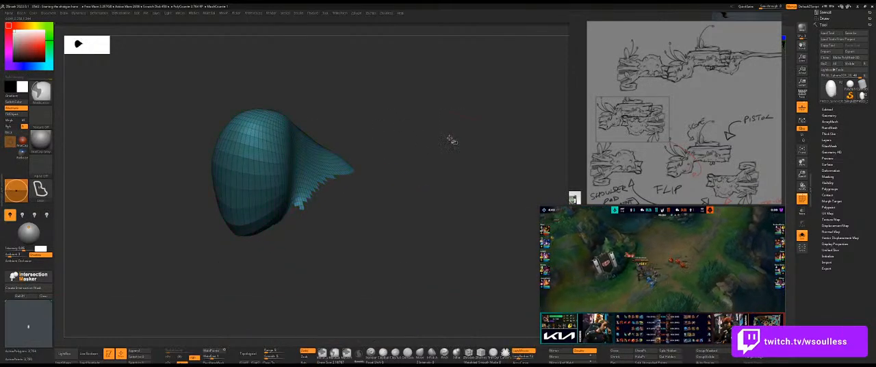
{"action": "left_click_drag", "start_coordinate": [313, 211], "coordinate": [349, 241], "text": "alt"}
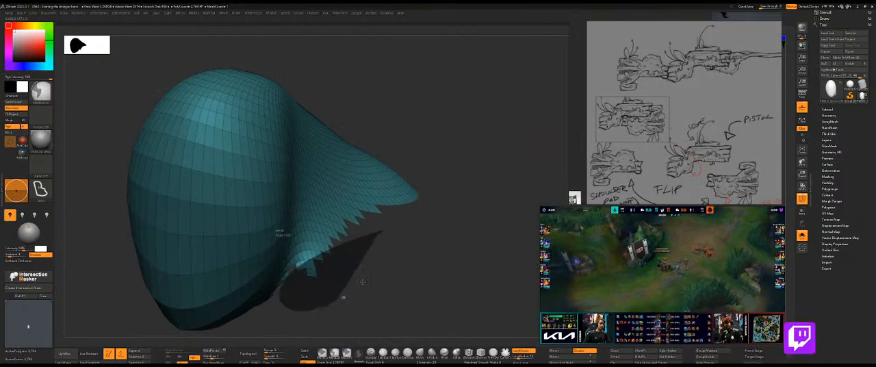
{"action": "left_click", "coordinate": [486, 120], "text": "ctrl+shift"}
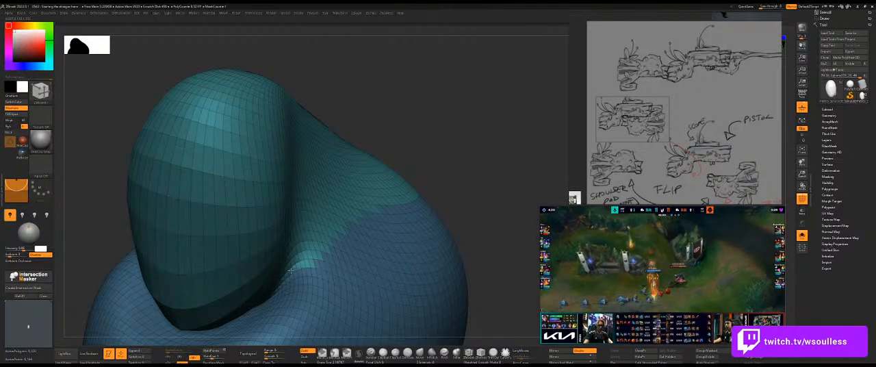
{"action": "left_click_drag", "start_coordinate": [445, 145], "coordinate": [422, 180]}
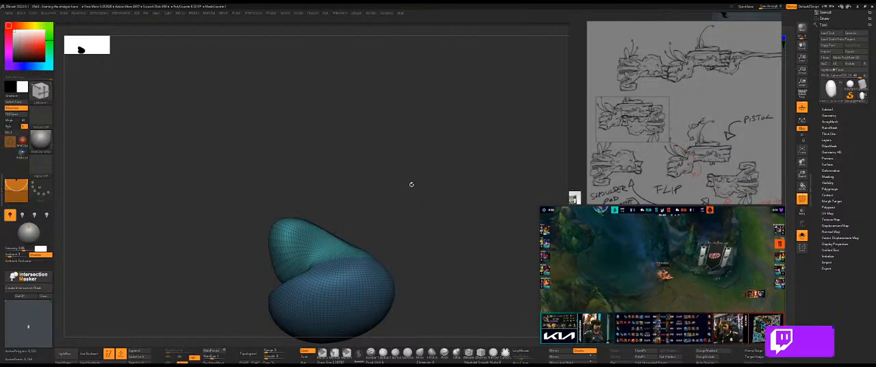
Remesh the form twice with ZRemesher using Half and Keep Groups, and apply Polish By Groups.
{"action": "key", "text": "space"}
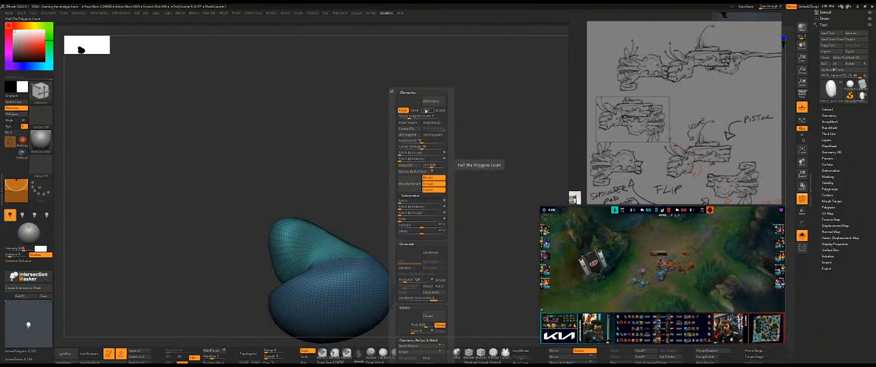
{"action": "left_click", "coordinate": [435, 123]}
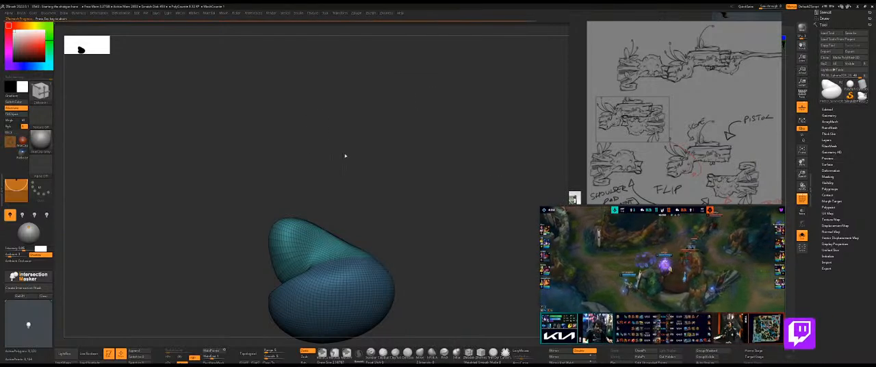
{"action": "left_click_drag", "start_coordinate": [374, 166], "coordinate": [361, 166]}
{"action": "key", "text": "ctrl+space"}
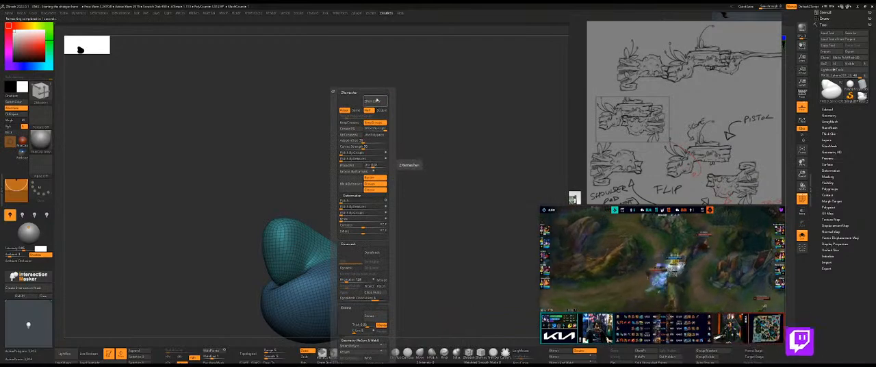
{"action": "left_click", "coordinate": [375, 101]}
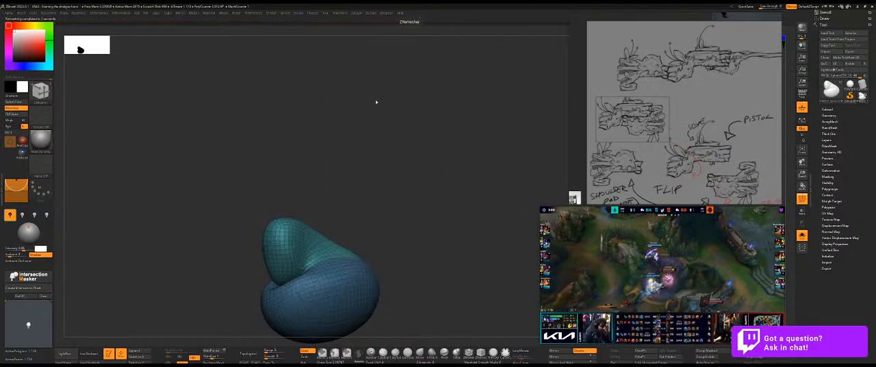
{"action": "key", "text": "ctrl+space"}
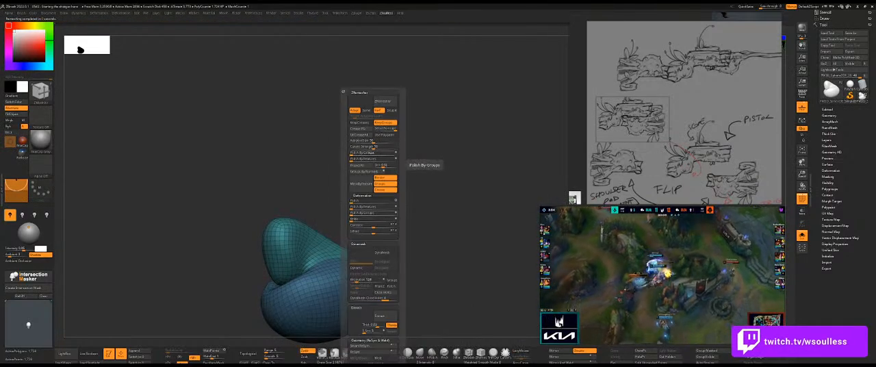
{"action": "left_click_drag", "start_coordinate": [361, 154], "coordinate": [392, 166]}
{"action": "key", "text": "ctrl+space"}
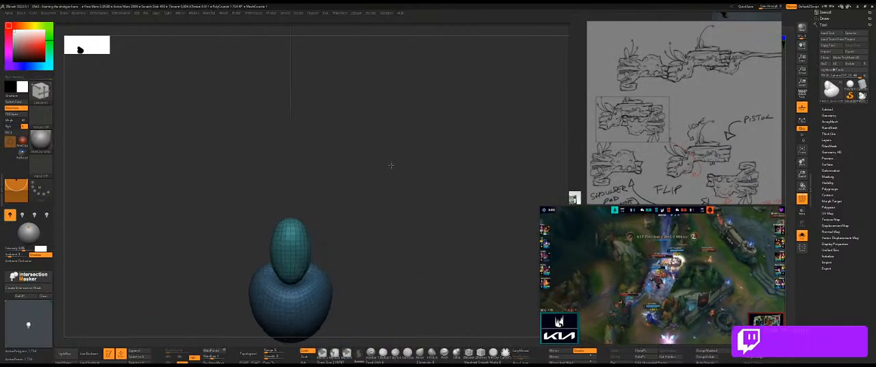
Show the whole shotgun around the form and run ZRemesher two more times with Half and Keep Groups.
{"action": "key", "text": "ctrl+shift+s"}
{"action": "left_click_drag", "start_coordinate": [392, 246], "coordinate": [408, 152], "text": "alt"}
{"action": "left_click_drag", "start_coordinate": [409, 152], "coordinate": [253, 195]}
{"action": "left_click_drag", "start_coordinate": [209, 341], "coordinate": [271, 336]}
{"action": "key", "text": "ctrl+space"}
{"action": "left_click", "coordinate": [420, 102]}
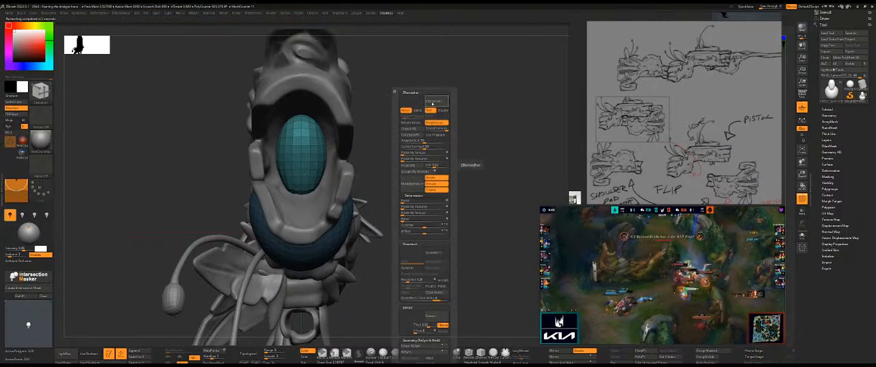
{"action": "left_click", "coordinate": [433, 102]}
Compare the remeshed form with the side-view reference sketch and its fit in the shotgun's rear opening.
{"action": "left_click_drag", "start_coordinate": [432, 125], "coordinate": [248, 299]}
{"action": "key", "text": "shift+s"}
{"action": "key", "text": "shift+s"}
{"action": "key", "text": "f"}
{"action": "key", "text": "shift+z"}
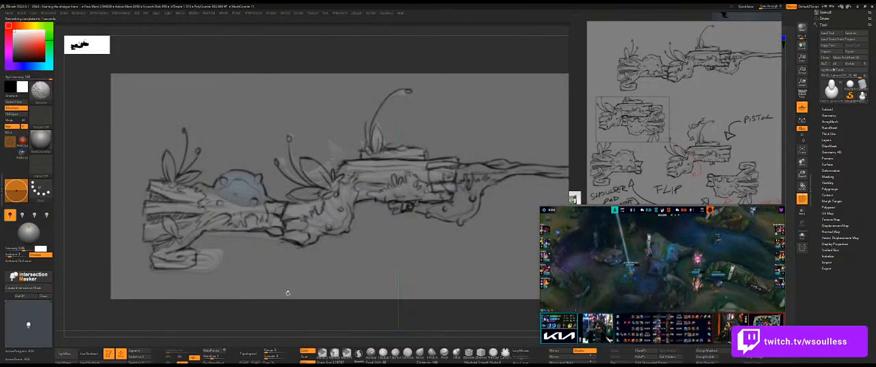
{"action": "key", "text": "shift+z"}
{"action": "mouse_move", "coordinate": [288, 291]}
{"action": "left_mouse_down"}
{"action": "mouse_move", "coordinate": [281, 306]}
{"action": "mouse_move", "coordinate": [307, 260]}
{"action": "mouse_move", "coordinate": [277, 255]}
{"action": "mouse_move", "coordinate": [253, 264]}
{"action": "mouse_move", "coordinate": [229, 255]}
{"action": "mouse_move", "coordinate": [373, 170]}
{"action": "mouse_move", "coordinate": [356, 164]}
{"action": "mouse_move", "coordinate": [306, 226]}
{"action": "mouse_move", "coordinate": [377, 198]}
{"action": "mouse_move", "coordinate": [239, 197]}
{"action": "left_mouse_up"}
{"action": "key", "text": "shift+s"}
{"action": "key", "text": "shift+s"}
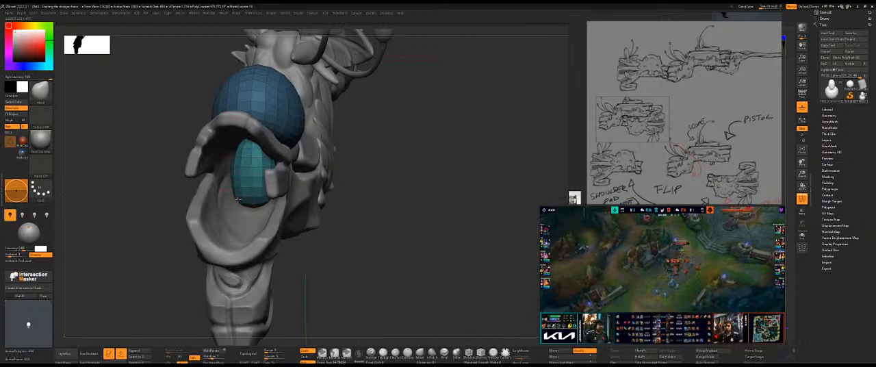
Isolate the form and pull the tip of the teal bulb outward into a longer, tapered shape.
{"action": "left_click_drag", "start_coordinate": [352, 204], "coordinate": [325, 234]}
{"action": "key", "text": "shift+s"}
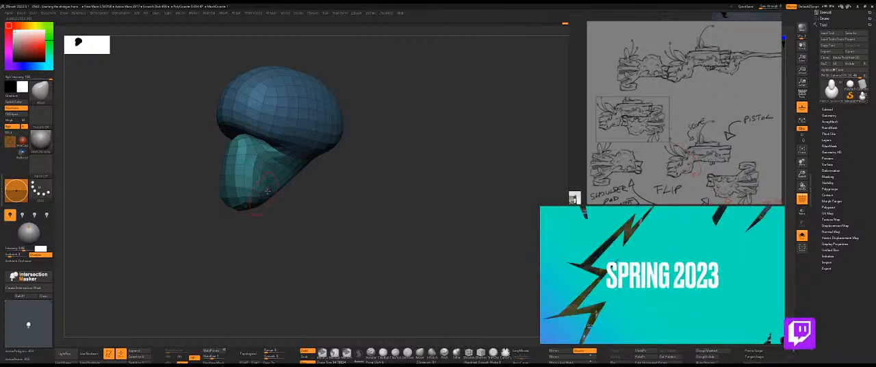
{"action": "left_click_drag", "start_coordinate": [259, 198], "coordinate": [276, 213]}
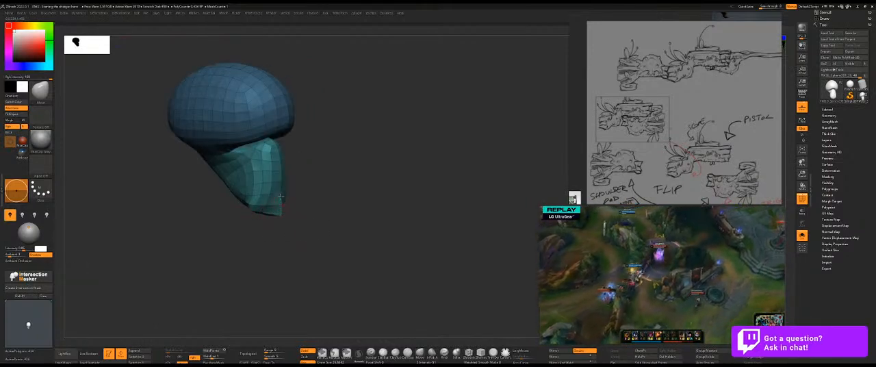
{"action": "key", "text": "alt+s"}
{"action": "mouse_move", "coordinate": [331, 194]}
{"action": "left_mouse_down"}
{"action": "mouse_move", "coordinate": [429, 170]}
{"action": "mouse_move", "coordinate": [375, 219]}
{"action": "left_mouse_up"}
{"action": "key", "text": "alt+s"}
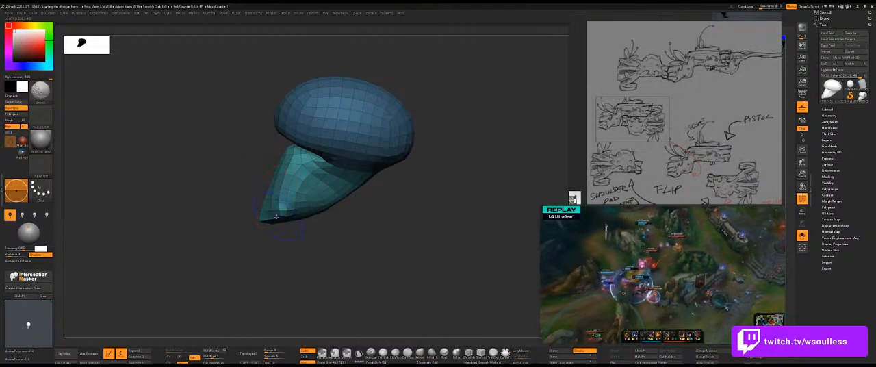
Try to remesh the stretched form with ZRemesher and undo the result.
{"action": "key", "text": "g"}
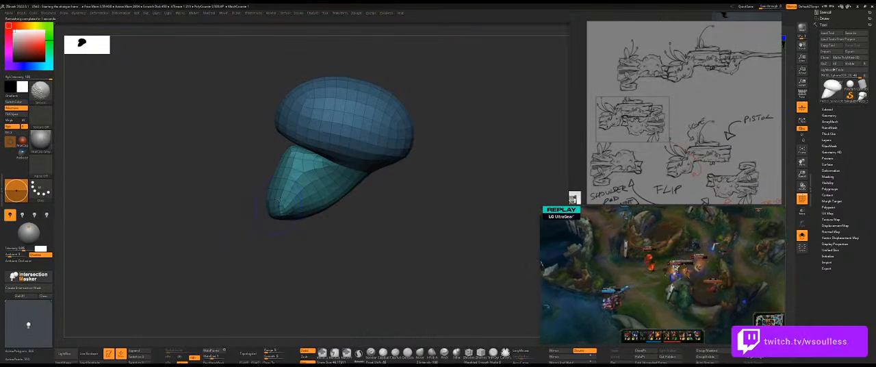
{"action": "key", "text": "ctrl+g"}
{"action": "key", "text": "ctrl+z"}
{"action": "key", "text": "ctrl+z"}
Remesh the stretched form with ZRemesher using Same and Keep Groups, and bring back the surrounding shotgun parts.
{"action": "key", "text": "ctrl+g"}
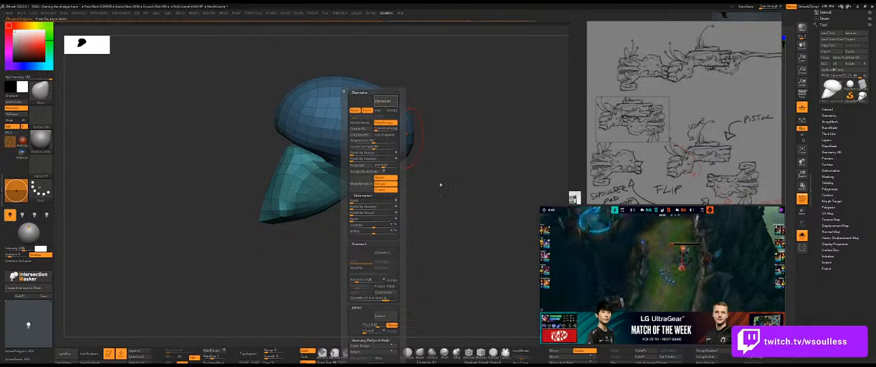
{"action": "left_click_drag", "start_coordinate": [347, 239], "coordinate": [317, 248]}
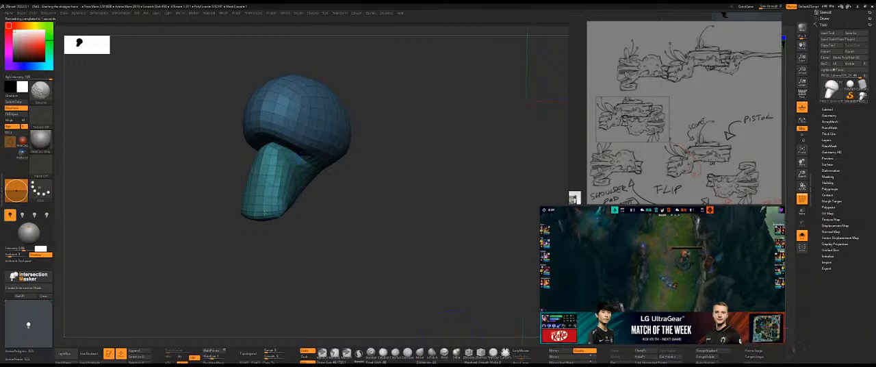
{"action": "left_click_drag", "start_coordinate": [309, 229], "coordinate": [329, 235]}
{"action": "left_click", "coordinate": [341, 229]}
{"action": "left_click_drag", "start_coordinate": [362, 274], "coordinate": [358, 213]}
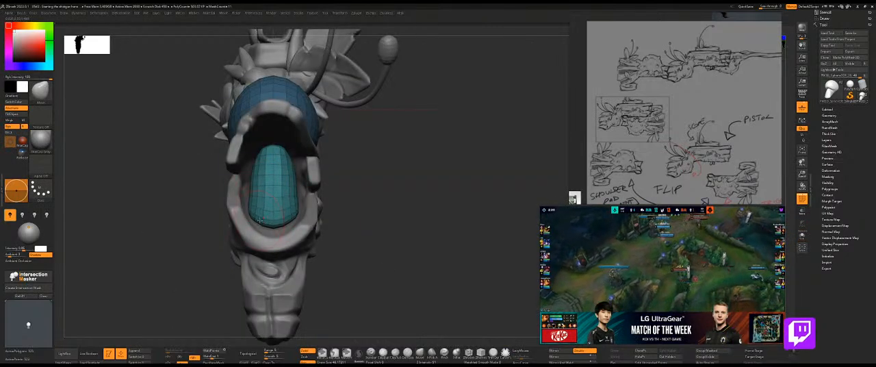
Widen the lower part of the teal bulb inside the shotgun's opening and isolate the form again.
{"action": "mouse_move", "coordinate": [249, 176]}
{"action": "left_mouse_down"}
{"action": "mouse_move", "coordinate": [253, 170]}
{"action": "mouse_move", "coordinate": [256, 178]}
{"action": "left_mouse_up"}
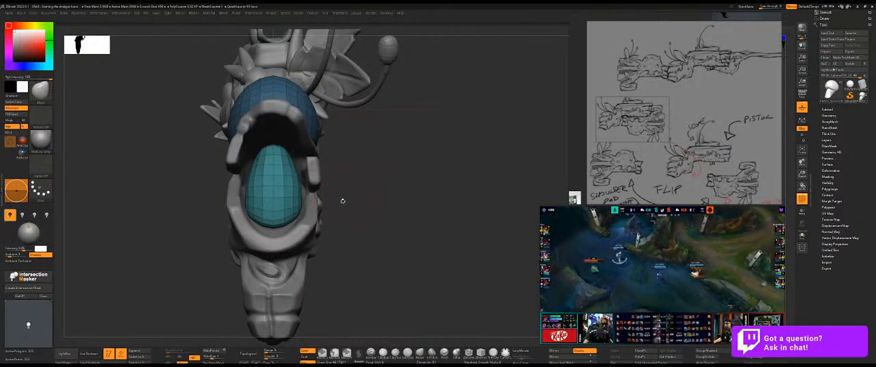
{"action": "mouse_move", "coordinate": [371, 160]}
{"action": "left_mouse_down"}
{"action": "mouse_move", "coordinate": [386, 164]}
{"action": "mouse_move", "coordinate": [372, 188]}
{"action": "mouse_move", "coordinate": [354, 185]}
{"action": "left_mouse_up"}
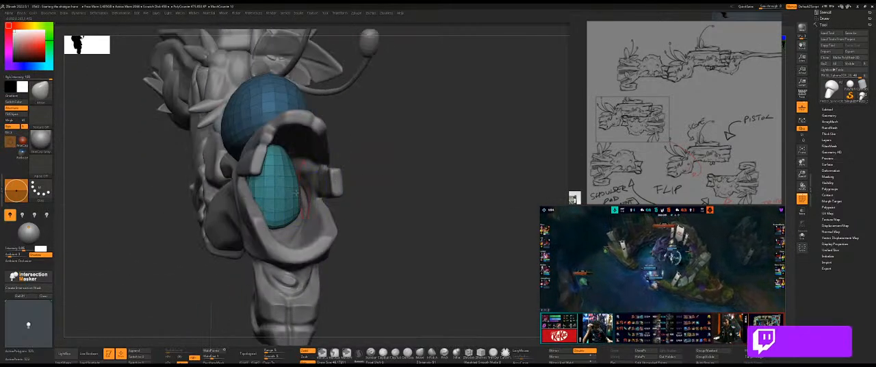
{"action": "key", "text": "ctrl+shift+s"}
{"action": "left_click_drag", "start_coordinate": [412, 164], "coordinate": [357, 169]}
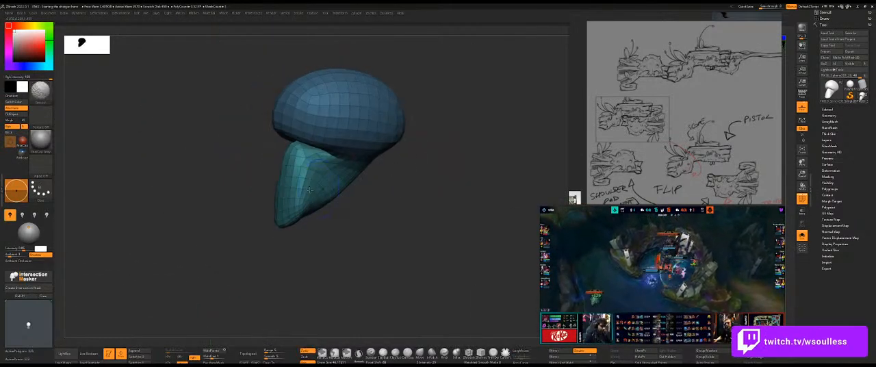
Round out the teal lower part of the isolated form from several sides and bring back the surrounding gun parts.
{"action": "left_click_drag", "start_coordinate": [334, 238], "coordinate": [311, 226]}
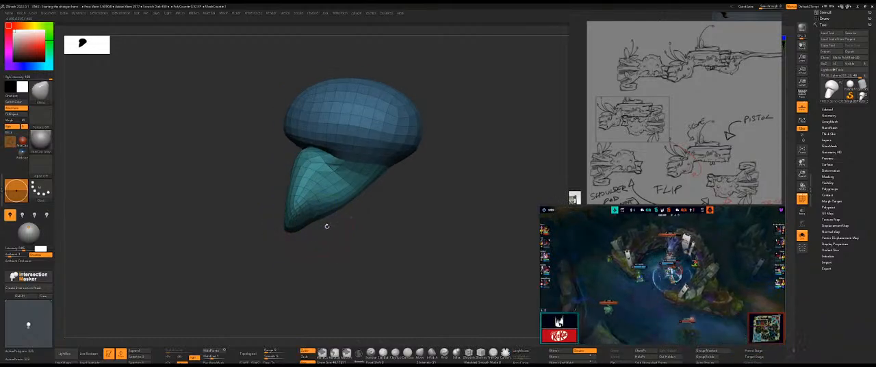
{"action": "left_click_drag", "start_coordinate": [362, 219], "coordinate": [384, 228]}
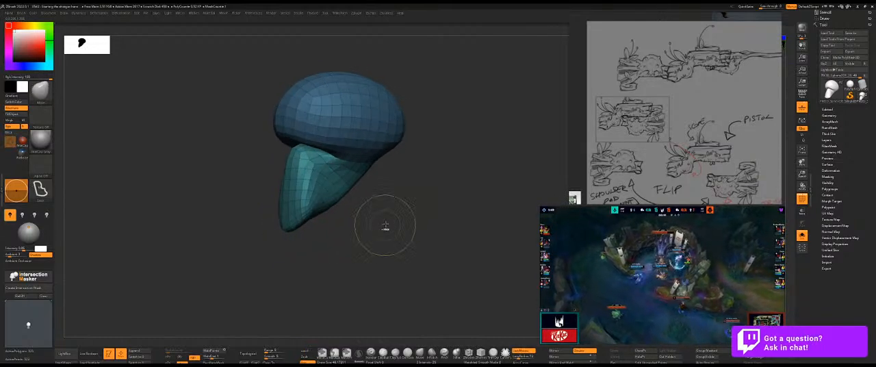
{"action": "key", "text": "ctrl+shift+s"}
{"action": "left_click_drag", "start_coordinate": [449, 200], "coordinate": [391, 271]}
{"action": "key", "text": "ctrl+shift+s"}
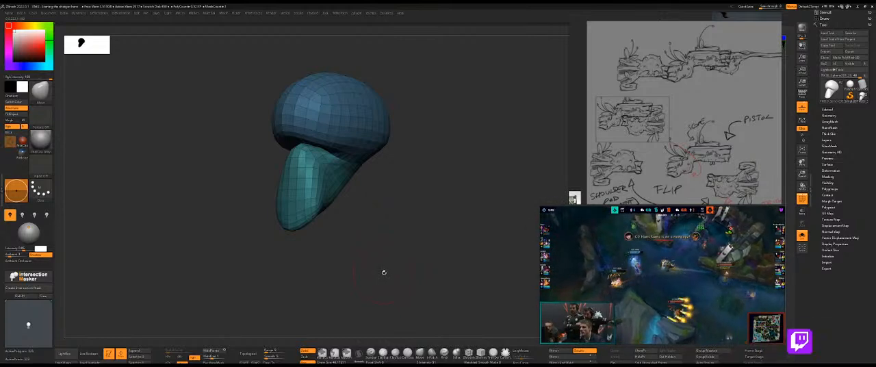
{"action": "left_click_drag", "start_coordinate": [383, 273], "coordinate": [380, 272]}
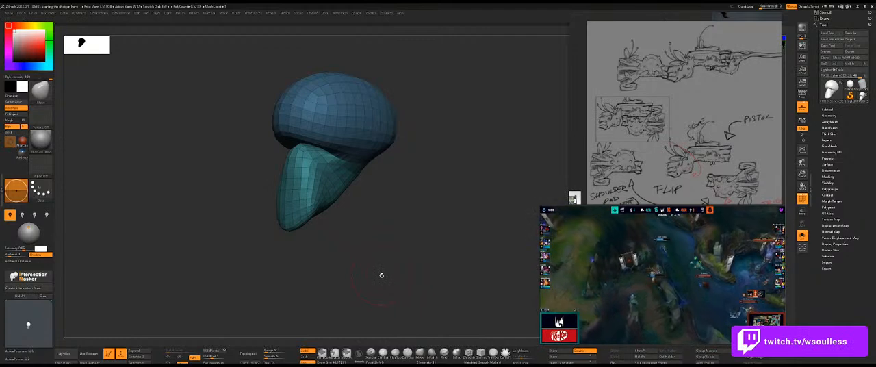
{"action": "left_click_drag", "start_coordinate": [381, 274], "coordinate": [330, 243]}
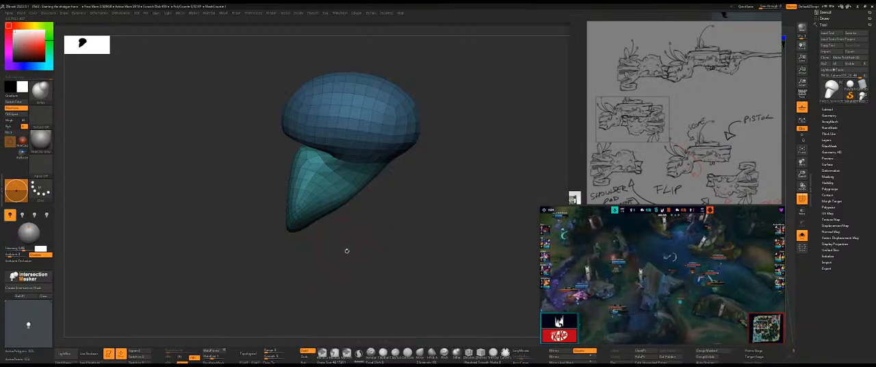
{"action": "left_click_drag", "start_coordinate": [347, 251], "coordinate": [309, 223]}
{"action": "left_click", "coordinate": [364, 251]}
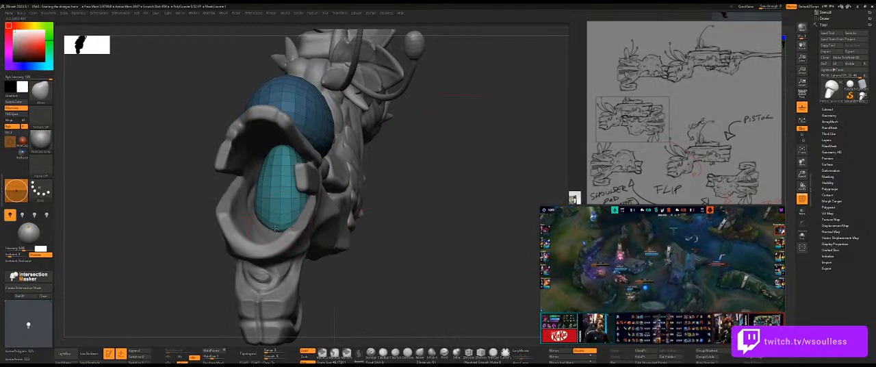
Isolate the form again, smooth the teal part's surface from the opposite side and show the whole gun.
{"action": "left_click_drag", "start_coordinate": [354, 227], "coordinate": [351, 207]}
{"action": "key", "text": "alt+s"}
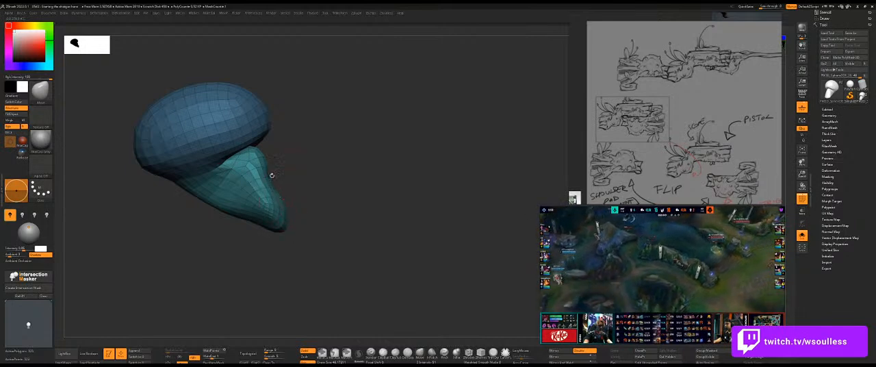
{"action": "left_click_drag", "start_coordinate": [274, 177], "coordinate": [116, 164]}
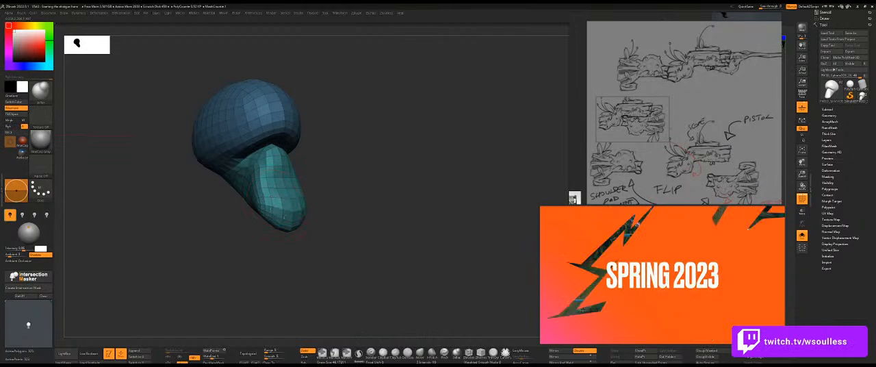
{"action": "left_click_drag", "start_coordinate": [399, 193], "coordinate": [440, 195], "text": "shift"}
{"action": "left_click", "coordinate": [401, 196]}
{"action": "left_click_drag", "start_coordinate": [339, 259], "coordinate": [386, 256], "text": "alt"}
{"action": "mouse_move", "coordinate": [397, 256]}
{"action": "left_mouse_down"}
{"action": "mouse_move", "coordinate": [366, 256]}
{"action": "mouse_move", "coordinate": [386, 253]}
{"action": "mouse_move", "coordinate": [381, 245]}
{"action": "mouse_move", "coordinate": [397, 233]}
{"action": "left_mouse_up"}
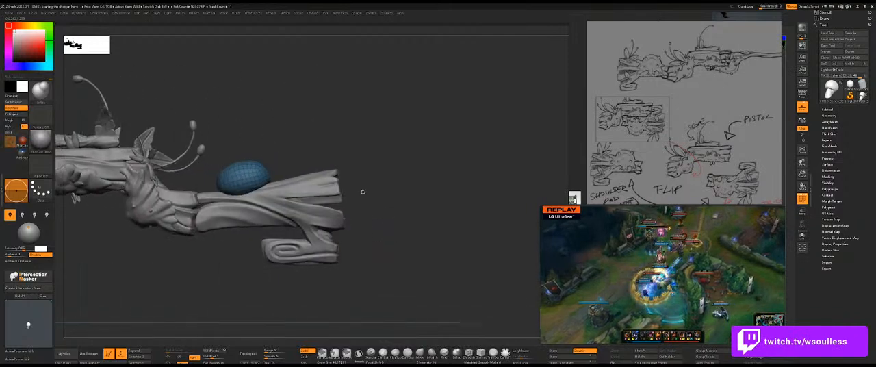
Compare the blue bulb's side profile with the concept sketch overlaid on the gun.
{"action": "left_click_drag", "start_coordinate": [401, 179], "coordinate": [716, 216]}
{"action": "mouse_move", "coordinate": [345, 202]}
{"action": "left_mouse_down"}
{"action": "mouse_move", "coordinate": [273, 195]}
{"action": "mouse_move", "coordinate": [348, 168]}
{"action": "mouse_move", "coordinate": [310, 174]}
{"action": "mouse_move", "coordinate": [331, 165]}
{"action": "left_mouse_up"}
{"action": "key", "text": "s"}
{"action": "left_click", "coordinate": [316, 172]}
{"action": "key", "text": "ctrl+z"}
{"action": "key", "text": "f"}
{"action": "key", "text": "shift+z"}
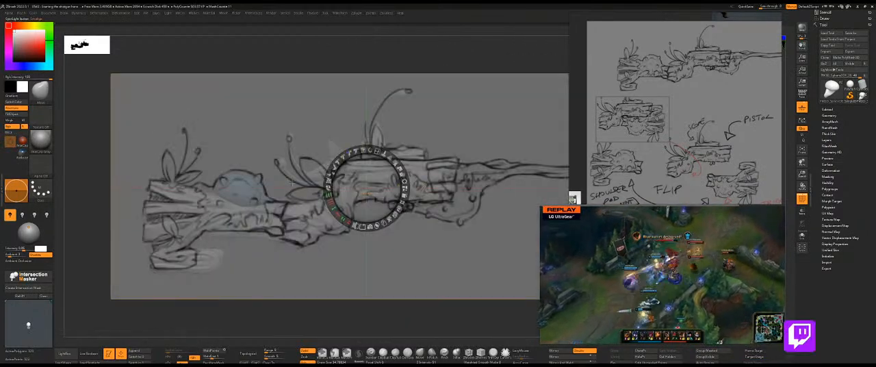
{"action": "key", "text": "z"}
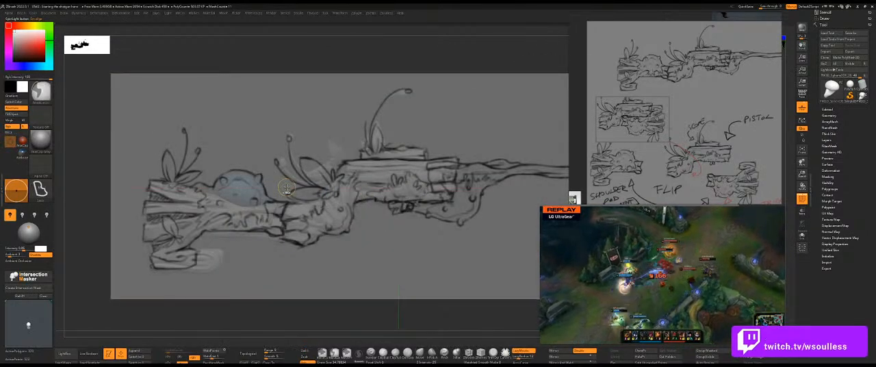
{"action": "key", "text": "shift+z"}
Pull the front end of the blue bulb into a low, pointed tip lying along the gun's body.
{"action": "mouse_move", "coordinate": [281, 188]}
{"action": "left_mouse_down", "text": "alt"}
{"action": "mouse_move", "coordinate": [305, 194]}
{"action": "mouse_move", "coordinate": [279, 202]}
{"action": "left_mouse_up", "text": "alt"}
{"action": "left_click_drag", "start_coordinate": [328, 183], "coordinate": [300, 188]}
{"action": "mouse_move", "coordinate": [249, 110]}
{"action": "left_mouse_down"}
{"action": "mouse_move", "coordinate": [290, 183]}
{"action": "mouse_move", "coordinate": [281, 203]}
{"action": "left_mouse_up"}
{"action": "key", "text": "ctrl+z"}
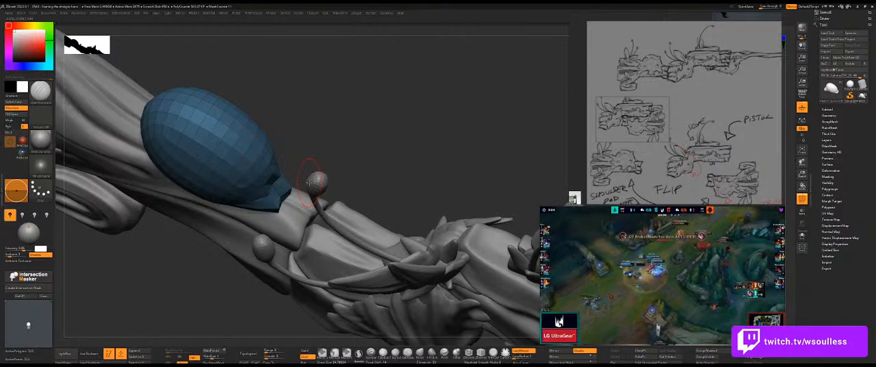
{"action": "mouse_move", "coordinate": [334, 149]}
{"action": "left_mouse_down"}
{"action": "mouse_move", "coordinate": [241, 181]}
{"action": "mouse_move", "coordinate": [340, 144]}
{"action": "left_mouse_up"}
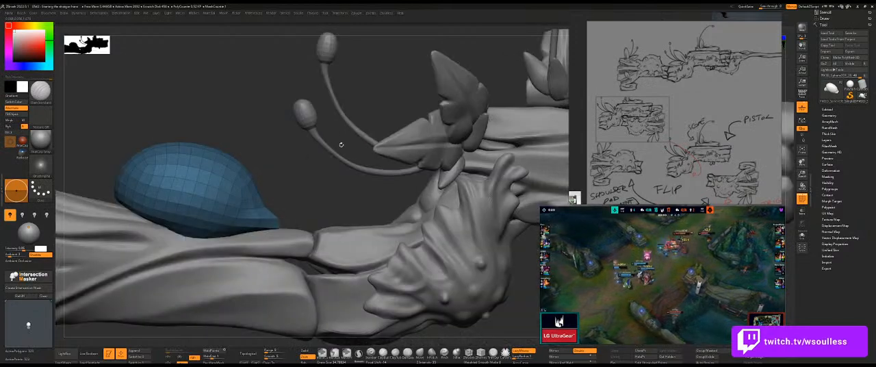
{"action": "left_click_drag", "start_coordinate": [305, 190], "coordinate": [364, 153]}
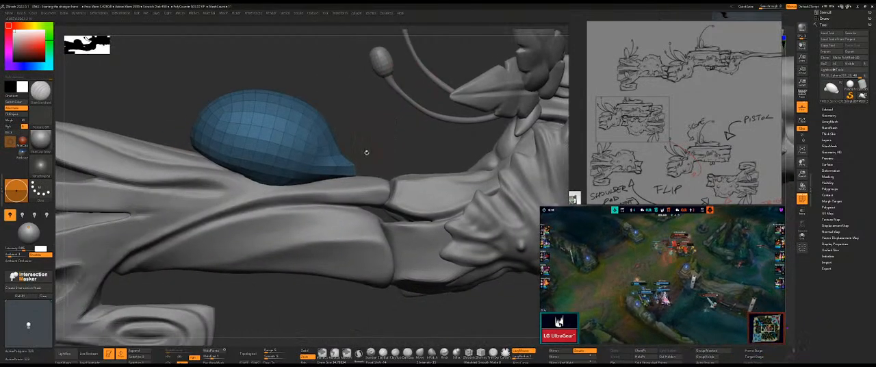
{"action": "key", "text": "ctrl+z"}
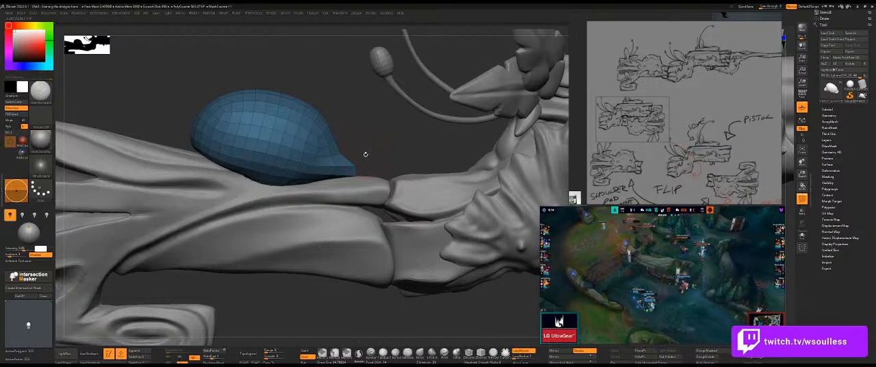
{"action": "left_click_drag", "start_coordinate": [375, 150], "coordinate": [367, 151], "text": "shift"}
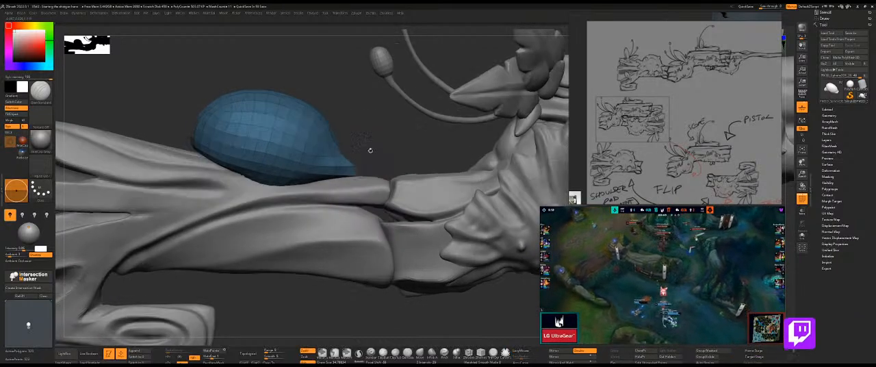
Try to pull the bulb's lower front edge down over the wood, using the sketch overlay as reference, and undo the stretch.
{"action": "key", "text": "f"}
{"action": "key", "text": "shift+z"}
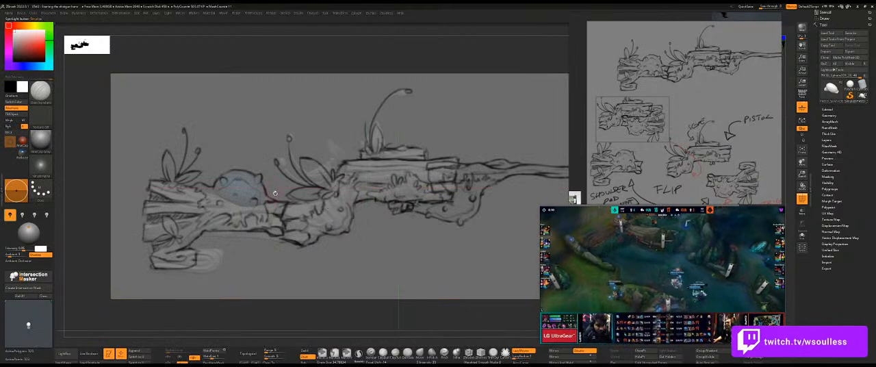
{"action": "key", "text": "z"}
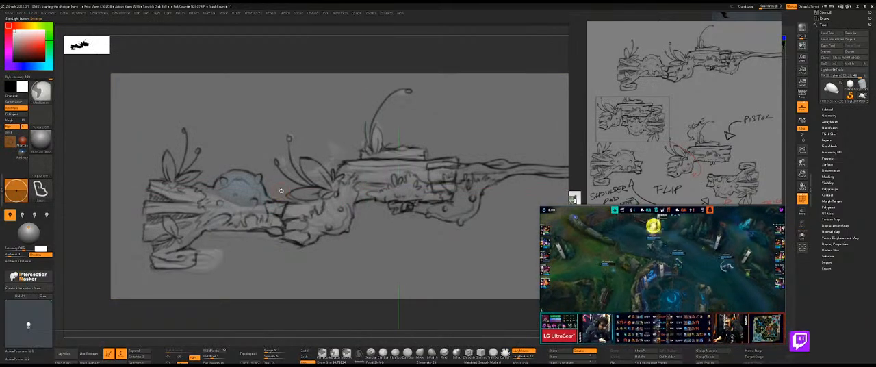
{"action": "key", "text": "shift+z"}
{"action": "mouse_move", "coordinate": [280, 191]}
{"action": "right_mouse_down", "text": "ctrl"}
{"action": "mouse_move", "coordinate": [315, 190]}
{"action": "mouse_move", "coordinate": [270, 213]}
{"action": "right_mouse_up", "text": "ctrl"}
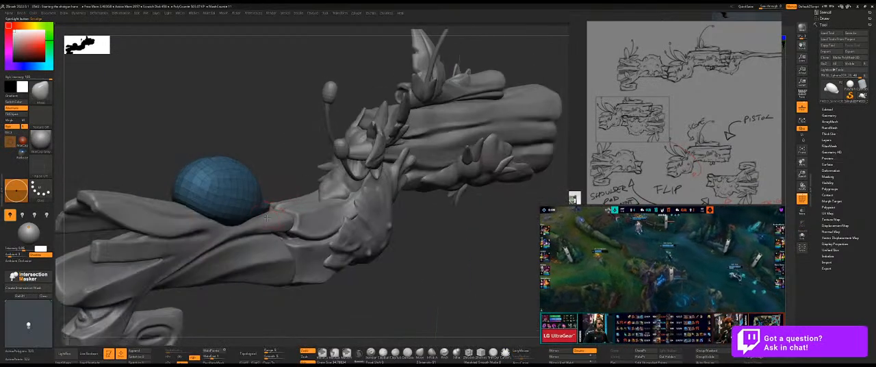
{"action": "left_click_drag", "start_coordinate": [257, 214], "coordinate": [258, 237]}
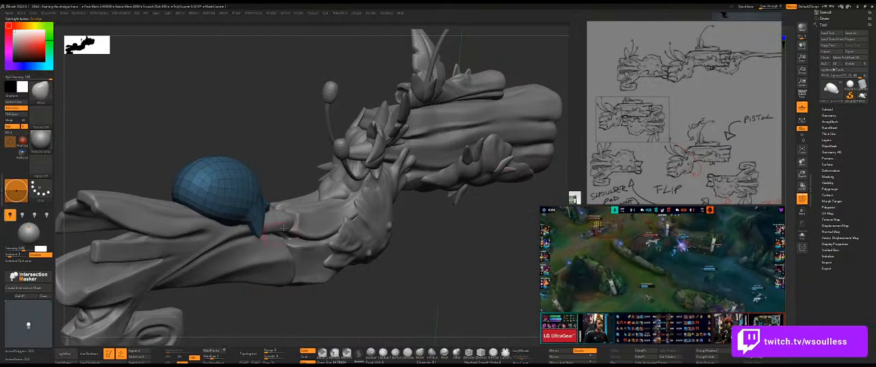
{"action": "key", "text": "ctrl+z"}
Subdivide the bulb for a smoother surface, hide its wireframe and check the form in isolation.
{"action": "right_click_drag", "start_coordinate": [286, 191], "coordinate": [258, 208]}
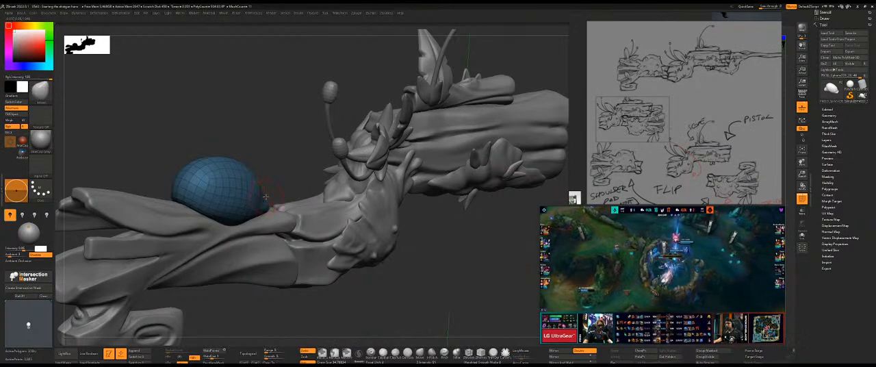
{"action": "left_click_drag", "start_coordinate": [291, 182], "coordinate": [289, 187]}
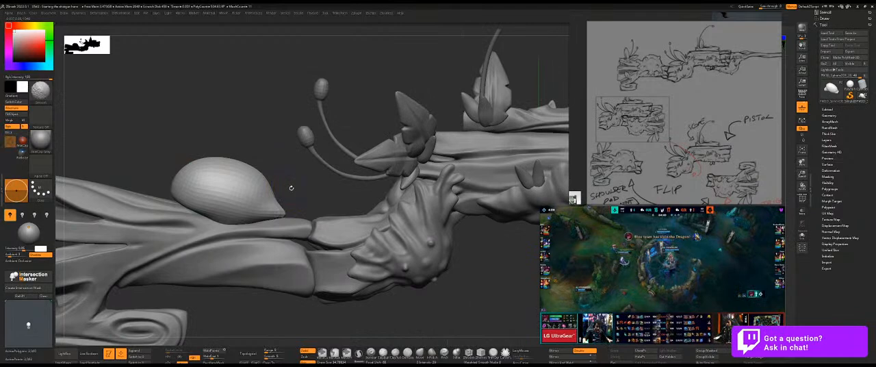
{"action": "key", "text": "ctrl+d"}
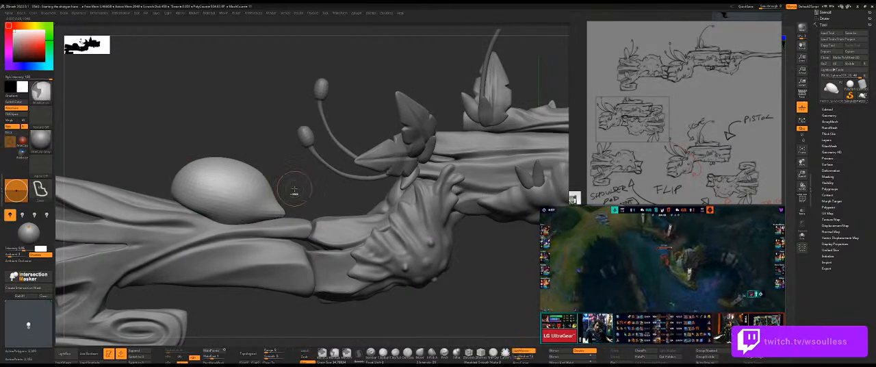
{"action": "key", "text": "ctrl+z"}
{"action": "left_click_drag", "start_coordinate": [297, 188], "coordinate": [297, 191]}
{"action": "key", "text": "ctrl+q"}
{"action": "key", "text": "ctrl+q"}
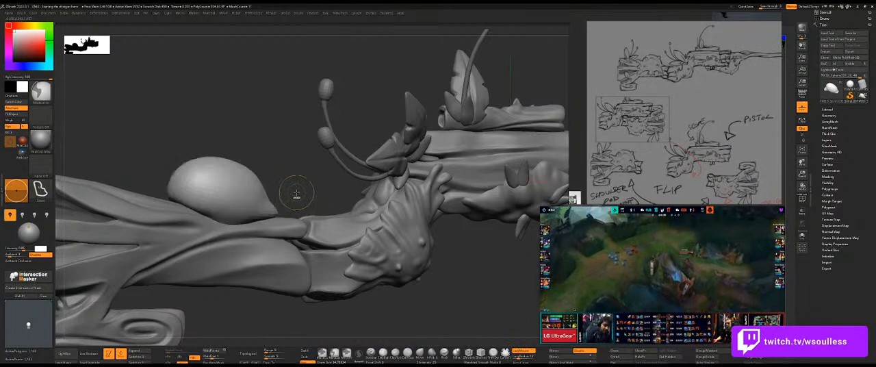
{"action": "key", "text": "ctrl+q"}
{"action": "key", "text": "ctrl+q"}
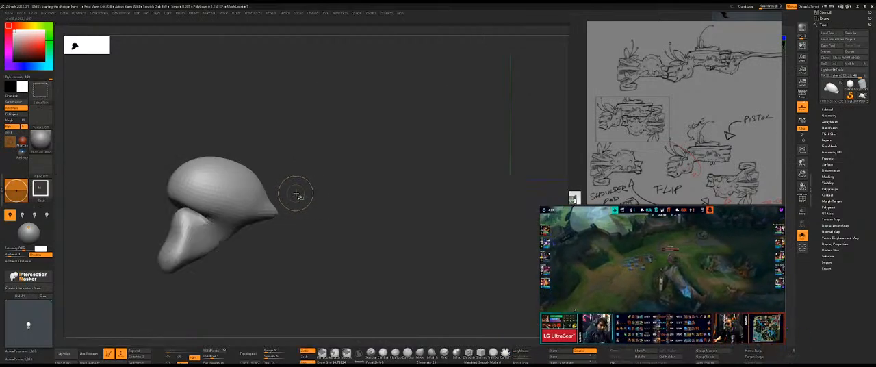
{"action": "key", "text": "ctrl+q"}
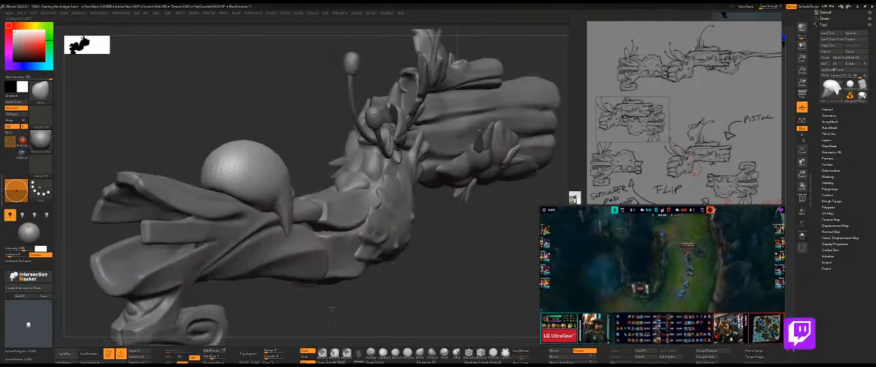
Pull two pointed drips from the bulb's lower edge down over the side of the gun's body.
{"action": "left_click_drag", "start_coordinate": [331, 310], "coordinate": [296, 307]}
{"action": "key", "text": "s"}
{"action": "left_click_drag", "start_coordinate": [265, 193], "coordinate": [269, 249]}
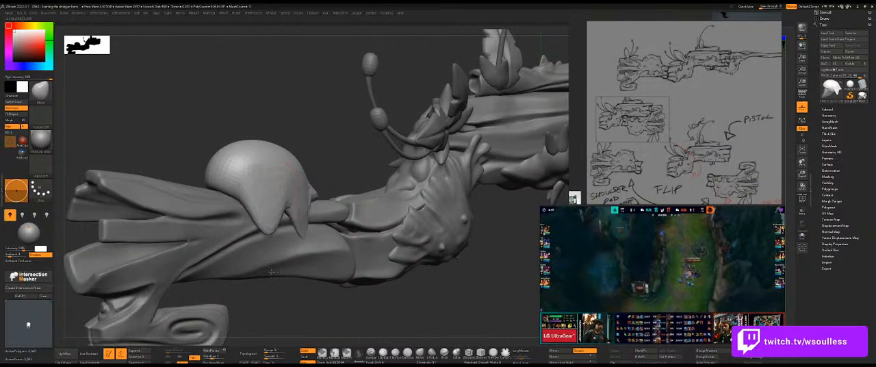
{"action": "mouse_move", "coordinate": [270, 299]}
{"action": "left_mouse_down"}
{"action": "mouse_move", "coordinate": [284, 303]}
{"action": "mouse_move", "coordinate": [287, 228]}
{"action": "mouse_move", "coordinate": [261, 239]}
{"action": "left_mouse_up"}
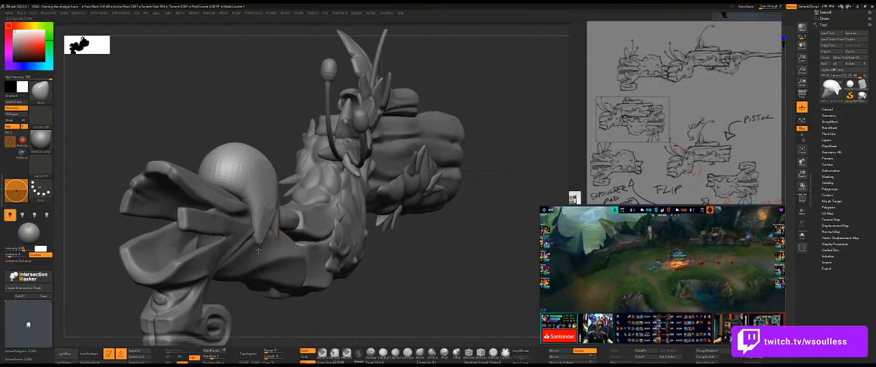
{"action": "left_click_drag", "start_coordinate": [395, 250], "coordinate": [349, 171], "text": "shift"}
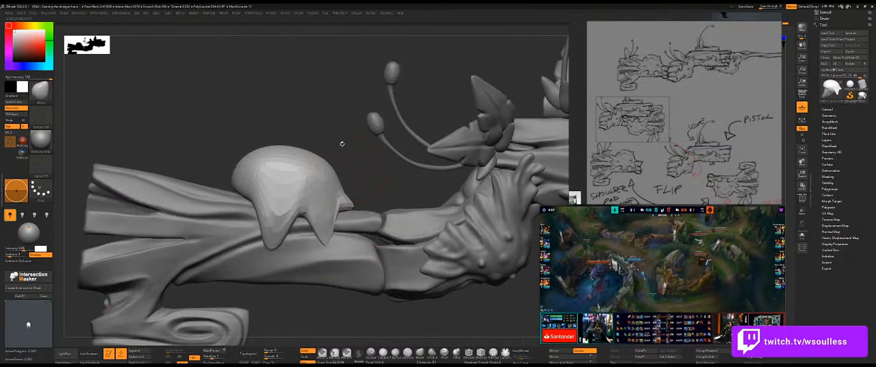
Compare the bulb with the sketch overlay in side view and adjust the rear drip to match it.
{"action": "mouse_move", "coordinate": [318, 135]}
{"action": "left_mouse_down", "text": "alt"}
{"action": "mouse_move", "coordinate": [377, 136]}
{"action": "mouse_move", "coordinate": [358, 141]}
{"action": "left_mouse_up", "text": "alt"}
{"action": "key", "text": "shift+p"}
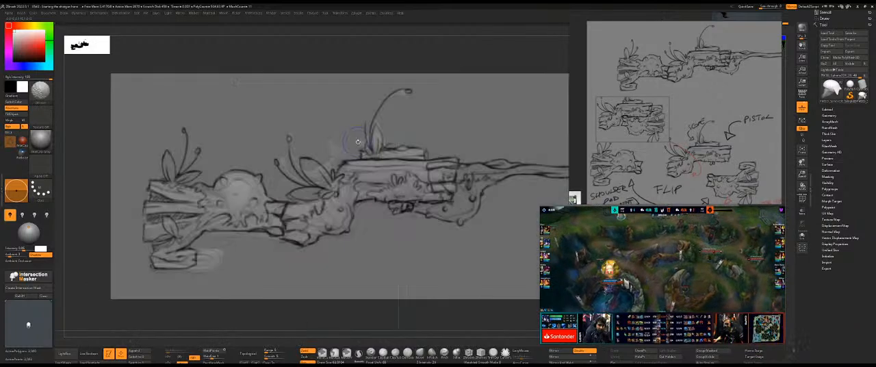
{"action": "key", "text": "shift+p"}
{"action": "left_click_drag", "start_coordinate": [234, 213], "coordinate": [238, 222]}
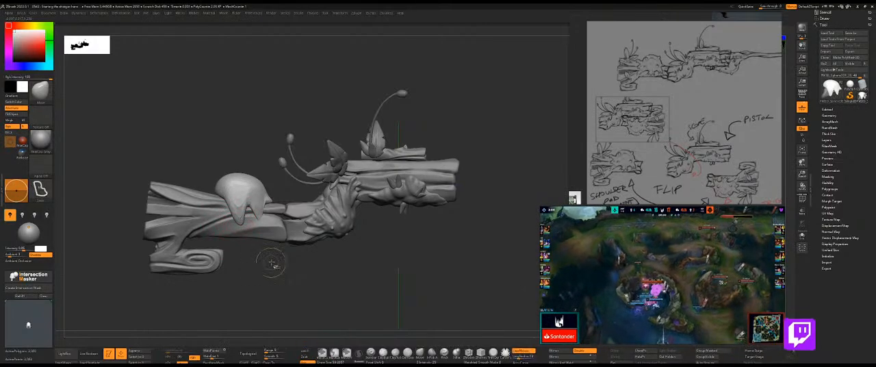
{"action": "key", "text": "shift+p"}
{"action": "key", "text": "shift+p"}
Refine the shape of the two drips and the gap between them against the wooden surface.
{"action": "left_click_drag", "start_coordinate": [274, 259], "coordinate": [301, 296]}
{"action": "key", "text": "alt+s"}
{"action": "mouse_move", "coordinate": [269, 211]}
{"action": "left_mouse_down"}
{"action": "mouse_move", "coordinate": [290, 214]}
{"action": "mouse_move", "coordinate": [264, 217]}
{"action": "left_mouse_up"}
{"action": "key", "text": "alt+s"}
{"action": "right_click_drag", "start_coordinate": [297, 203], "coordinate": [236, 213]}
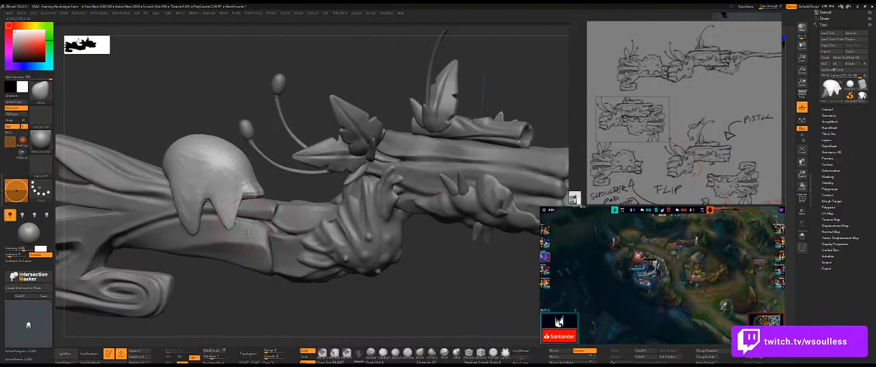
Reshape the rear edge of the bulb in side view so it flows into the longer drip.
{"action": "right_click_drag", "start_coordinate": [252, 286], "coordinate": [255, 280], "text": "ctrl"}
{"action": "right_click_drag", "start_coordinate": [255, 280], "coordinate": [257, 280], "text": "shift"}
{"action": "key", "text": "shift+z"}
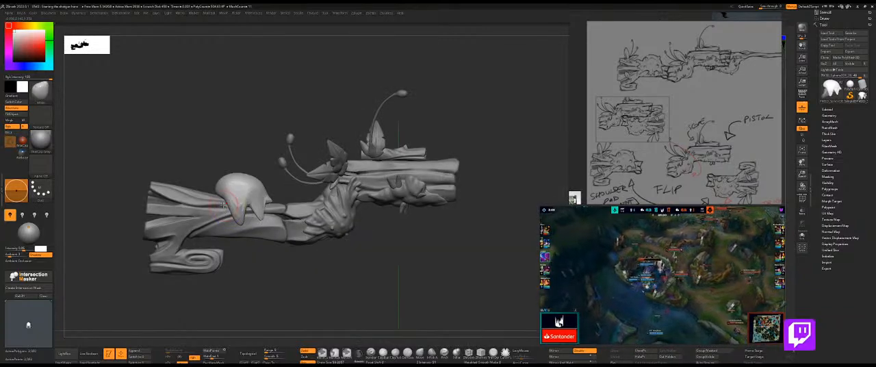
{"action": "key", "text": "s"}
{"action": "left_click_drag", "start_coordinate": [220, 200], "coordinate": [224, 199]}
{"action": "right_click_drag", "start_coordinate": [225, 200], "coordinate": [224, 214], "text": "shift"}
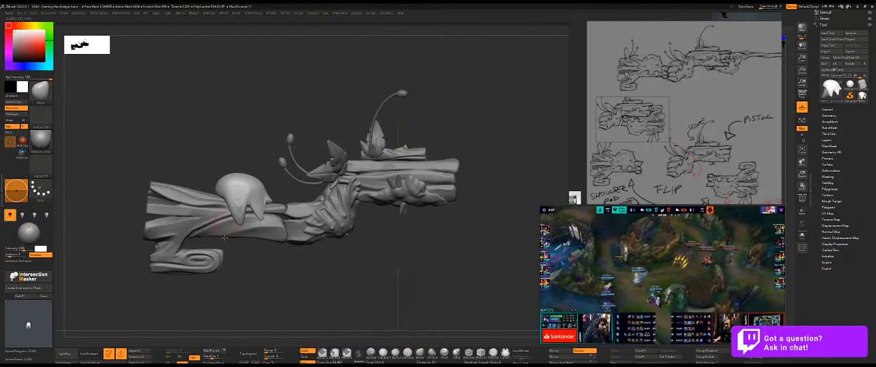
{"action": "left_click_drag", "start_coordinate": [316, 263], "coordinate": [401, 271], "text": "alt"}
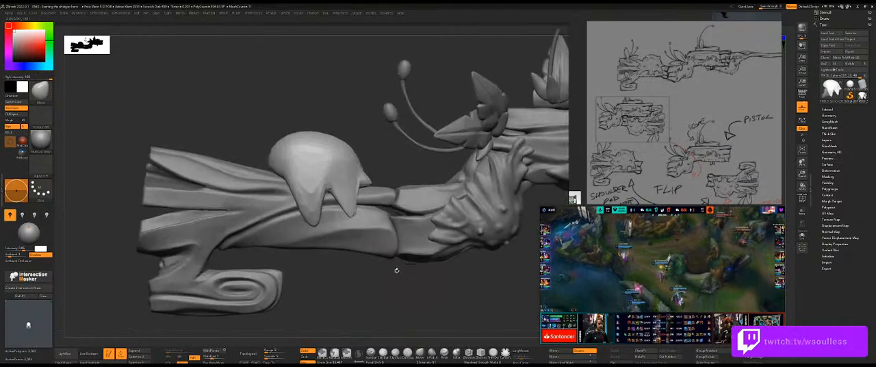
Compare the bulb with the sketch overlay in side view and pull another pointed drip from its rear lower edge.
{"action": "key", "text": "ctrl+shift+z"}
{"action": "key", "text": "shift+z"}
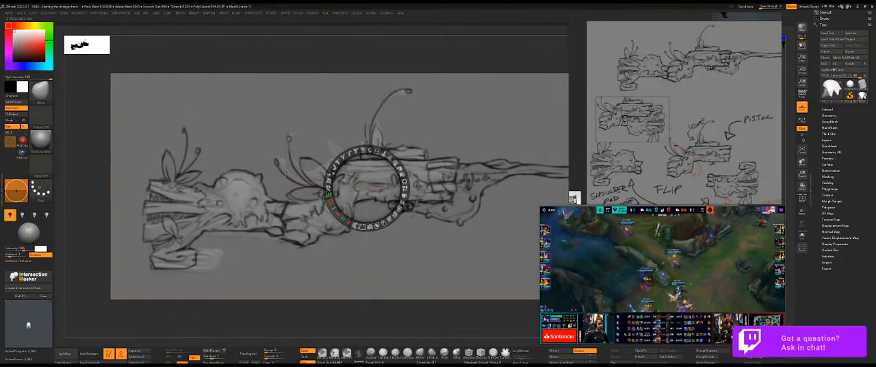
{"action": "key", "text": "z"}
{"action": "key", "text": "shift+z"}
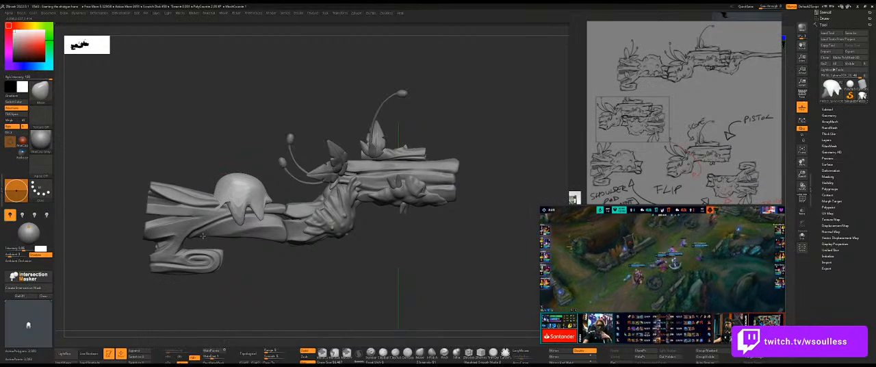
{"action": "left_click_drag", "start_coordinate": [258, 258], "coordinate": [257, 239]}
{"action": "left_click", "coordinate": [267, 256], "text": "ctrl+shift"}
{"action": "mouse_move", "coordinate": [217, 207]}
{"action": "left_mouse_down"}
{"action": "mouse_move", "coordinate": [229, 206]}
{"action": "mouse_move", "coordinate": [243, 231]}
{"action": "mouse_move", "coordinate": [263, 230]}
{"action": "mouse_move", "coordinate": [265, 275]}
{"action": "left_mouse_up"}
{"action": "left_click", "coordinate": [263, 248], "text": "ctrl+shift"}
{"action": "left_click", "coordinate": [264, 255], "text": "ctrl+shift"}
Isolate the bulb and shape the edges of its rear drips around the inner bulb.
{"action": "left_click_drag", "start_coordinate": [275, 191], "coordinate": [301, 191]}
{"action": "left_click_drag", "start_coordinate": [222, 187], "coordinate": [251, 212]}
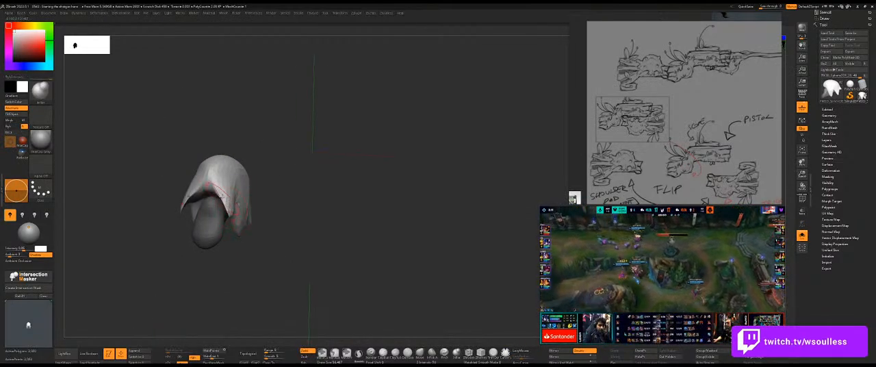
{"action": "left_click_drag", "start_coordinate": [255, 241], "coordinate": [233, 219]}
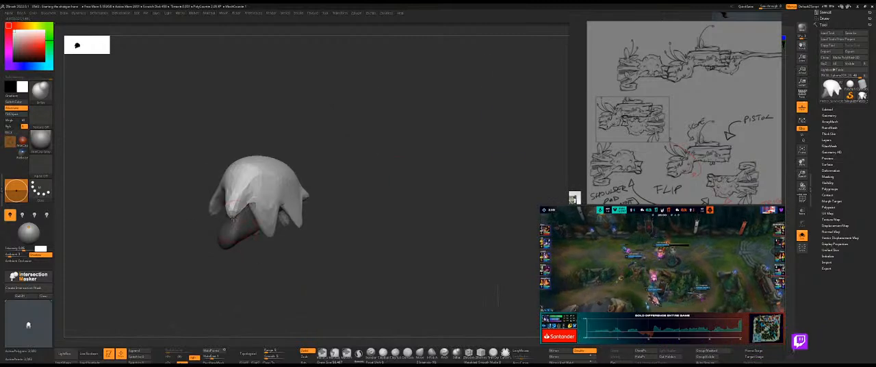
{"action": "left_click_drag", "start_coordinate": [298, 267], "coordinate": [314, 264]}
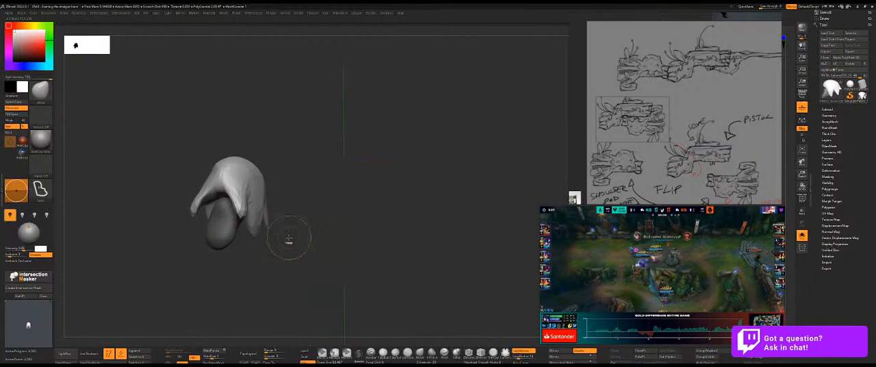
Restore the full gun and lengthen the rear drip so it lies against the side of the wooden body.
{"action": "key", "text": "ctrl+shift+s"}
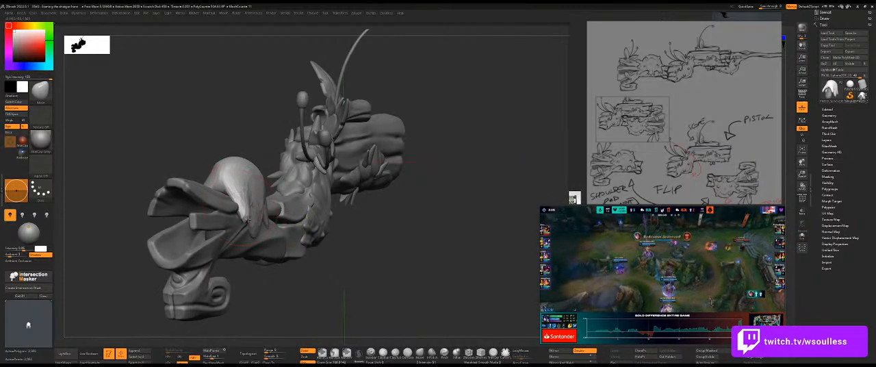
{"action": "left_click_drag", "start_coordinate": [249, 229], "coordinate": [242, 231]}
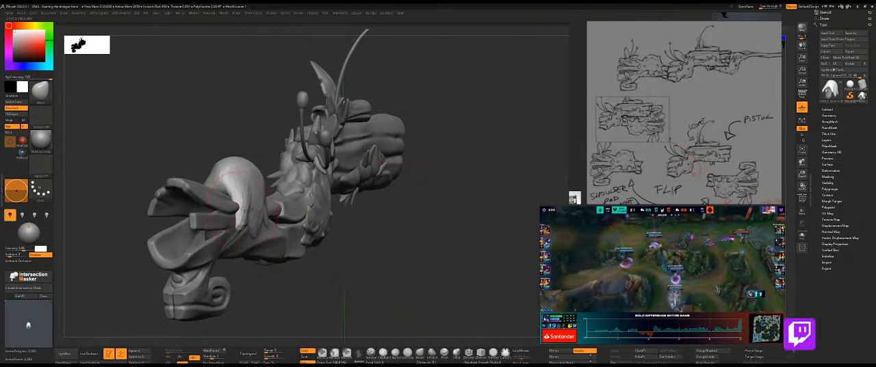
{"action": "left_click_drag", "start_coordinate": [366, 254], "coordinate": [316, 250], "text": "shift"}
{"action": "left_click_drag", "start_coordinate": [242, 226], "coordinate": [205, 222]}
{"action": "key", "text": "shift+z"}
{"action": "key", "text": "shift+z"}
{"action": "mouse_move", "coordinate": [234, 242]}
{"action": "left_mouse_down"}
{"action": "mouse_move", "coordinate": [291, 251]}
{"action": "mouse_move", "coordinate": [366, 247]}
{"action": "mouse_move", "coordinate": [256, 249]}
{"action": "left_mouse_up"}
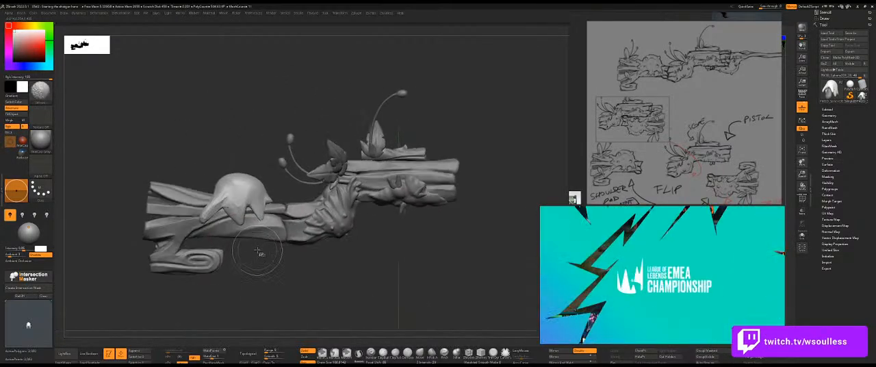
Check the sketch overlay and stretch the bulb's rear edge into a pointed extension over the upper plank.
{"action": "key", "text": "shift+z"}
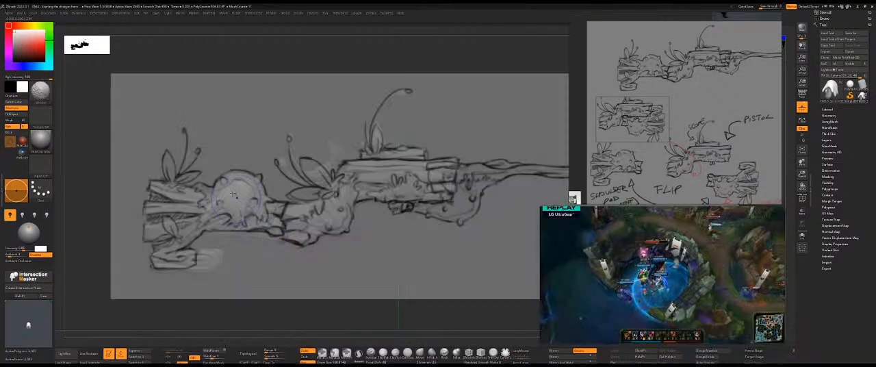
{"action": "key", "text": "shift+z"}
{"action": "mouse_move", "coordinate": [197, 172]}
{"action": "left_mouse_down", "text": "alt"}
{"action": "mouse_move", "coordinate": [207, 179]}
{"action": "mouse_move", "coordinate": [218, 171]}
{"action": "left_mouse_up", "text": "alt"}
{"action": "key", "text": "s"}
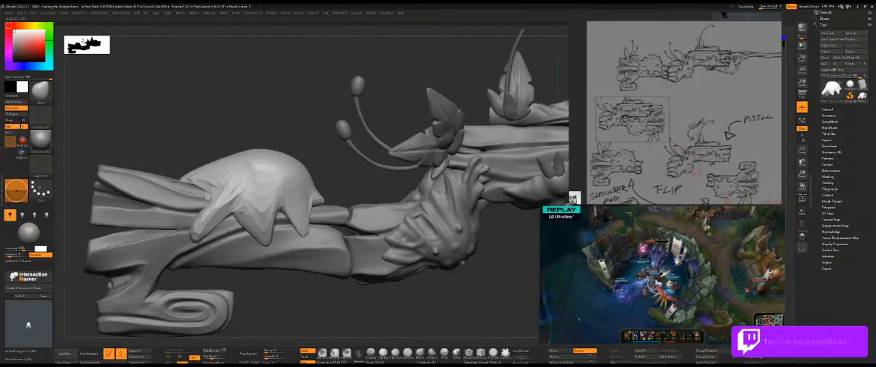
{"action": "left_click_drag", "start_coordinate": [211, 170], "coordinate": [225, 167]}
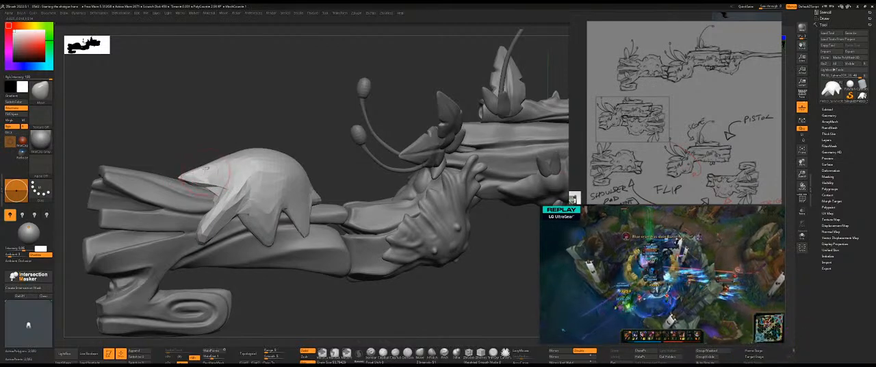
{"action": "mouse_move", "coordinate": [208, 145]}
{"action": "left_mouse_down"}
{"action": "mouse_move", "coordinate": [198, 138]}
{"action": "mouse_move", "coordinate": [213, 138]}
{"action": "left_mouse_up"}
Compare the rear extension with the sketch and fit its edge onto the upper plank from behind.
{"action": "key", "text": "shift+z"}
{"action": "key", "text": "z"}
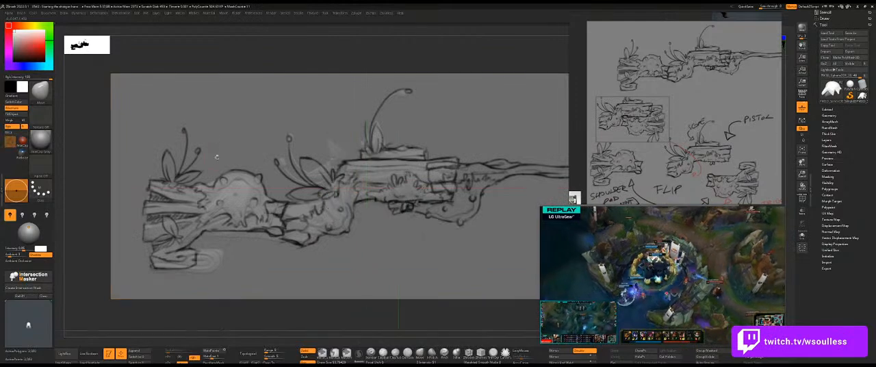
{"action": "key", "text": "shift+z"}
{"action": "left_click_drag", "start_coordinate": [216, 156], "coordinate": [222, 214], "text": "alt"}
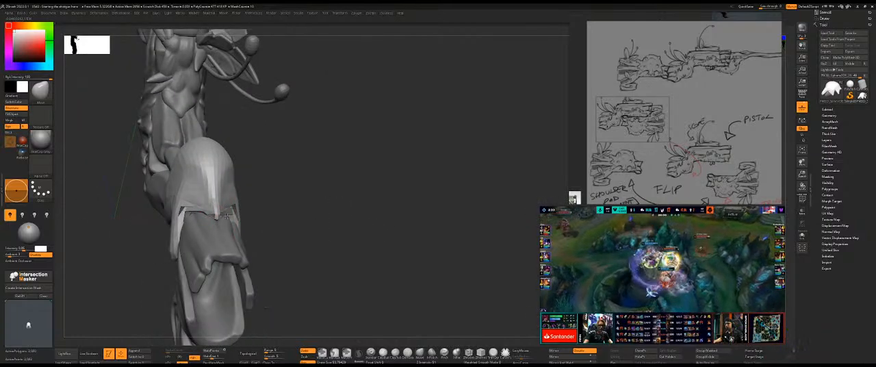
{"action": "left_click_drag", "start_coordinate": [195, 203], "coordinate": [213, 203]}
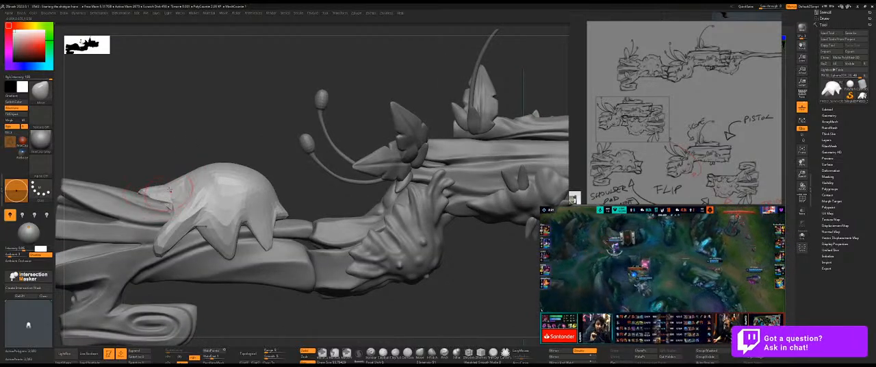
Refine the slope from the bulb's crown to the rear extension and widen it over the plank.
{"action": "right_click_drag", "start_coordinate": [185, 174], "coordinate": [198, 164]}
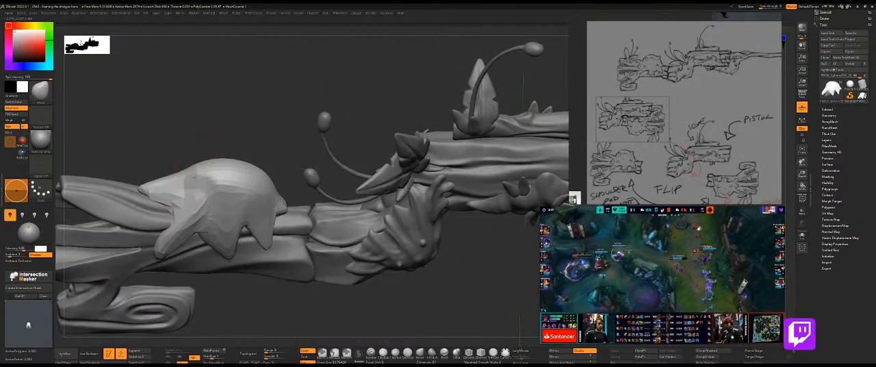
{"action": "left_click_drag", "start_coordinate": [180, 138], "coordinate": [284, 158]}
{"action": "right_click_drag", "start_coordinate": [193, 183], "coordinate": [264, 201]}
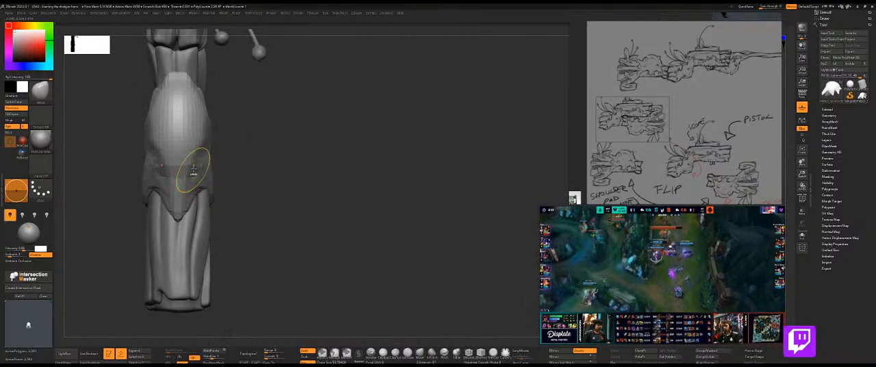
Fit the side drips against the gun body from underneath and adjust the long rear drip in side view.
{"action": "right_click_drag", "start_coordinate": [209, 168], "coordinate": [240, 157]}
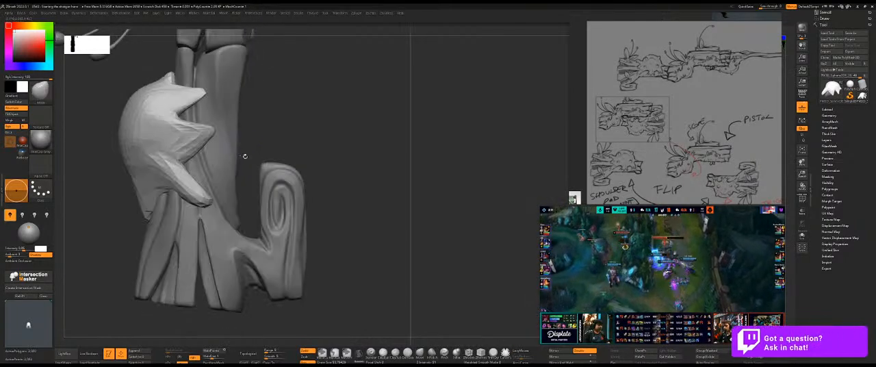
{"action": "mouse_move", "coordinate": [356, 155]}
{"action": "right_mouse_down"}
{"action": "mouse_move", "coordinate": [334, 141]}
{"action": "mouse_move", "coordinate": [318, 146]}
{"action": "mouse_move", "coordinate": [280, 168]}
{"action": "mouse_move", "coordinate": [281, 183]}
{"action": "right_mouse_up"}
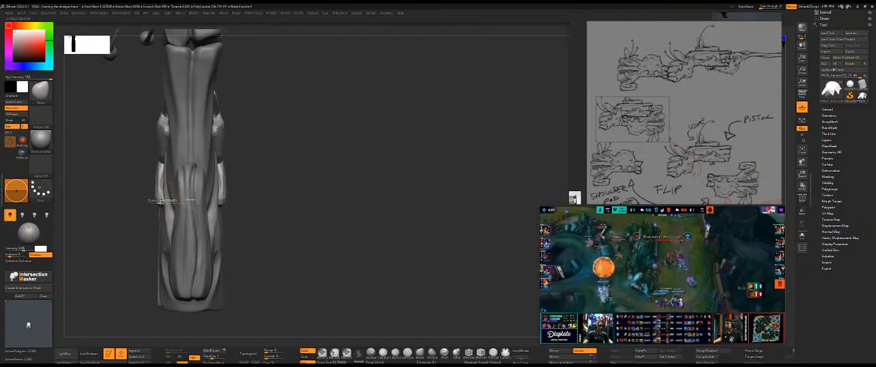
{"action": "left_click", "coordinate": [164, 197], "text": "alt"}
{"action": "mouse_move", "coordinate": [172, 200]}
{"action": "right_mouse_down"}
{"action": "mouse_move", "coordinate": [143, 203]}
{"action": "mouse_move", "coordinate": [162, 208]}
{"action": "right_mouse_up"}
{"action": "mouse_move", "coordinate": [301, 152]}
{"action": "right_mouse_down"}
{"action": "mouse_move", "coordinate": [329, 148]}
{"action": "mouse_move", "coordinate": [316, 161]}
{"action": "right_mouse_up"}
{"action": "key", "text": "f"}
{"action": "key", "text": "shift+p"}
{"action": "right_click_drag", "start_coordinate": [202, 204], "coordinate": [209, 240], "text": "ctrl"}
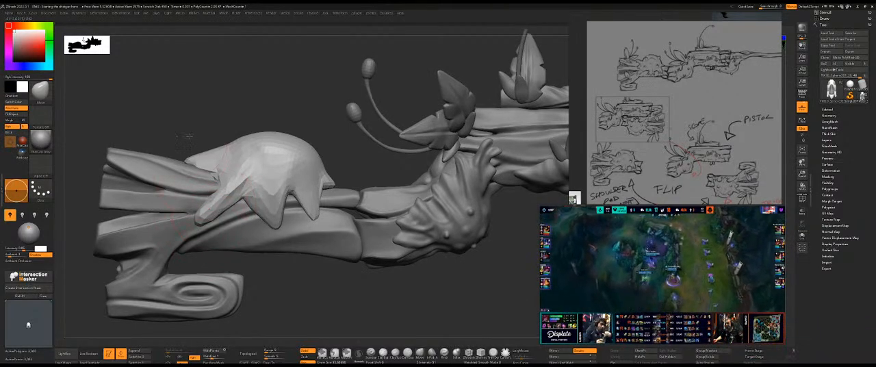
Inspect the bulb's rear opening and drips in isolation and against the gun from several angles.
{"action": "right_click_drag", "start_coordinate": [185, 136], "coordinate": [229, 164]}
{"action": "left_click_drag", "start_coordinate": [229, 164], "coordinate": [220, 161]}
{"action": "mouse_move", "coordinate": [221, 160]}
{"action": "right_mouse_down"}
{"action": "mouse_move", "coordinate": [253, 229]}
{"action": "mouse_move", "coordinate": [236, 203]}
{"action": "right_mouse_up"}
{"action": "key", "text": "alt+s"}
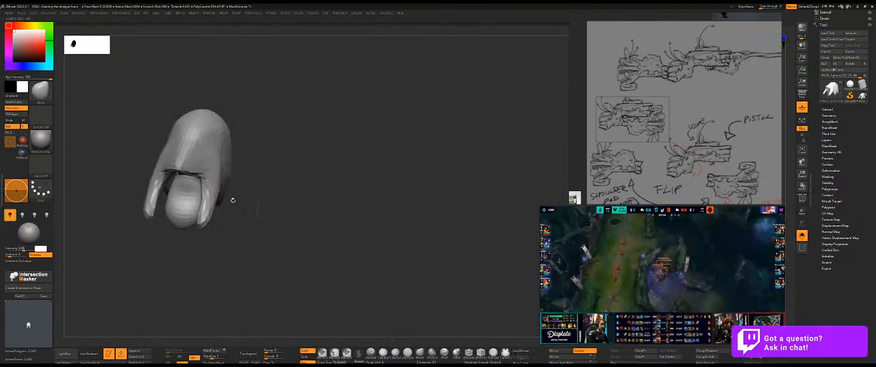
{"action": "key", "text": "alt+s"}
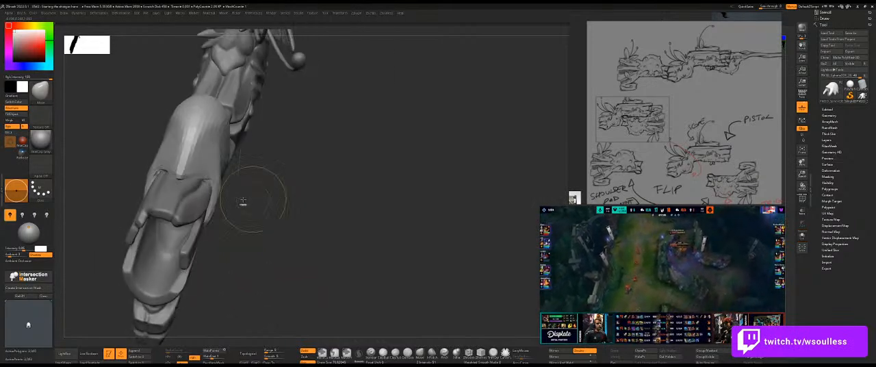
{"action": "mouse_move", "coordinate": [257, 200]}
{"action": "right_mouse_down"}
{"action": "mouse_move", "coordinate": [280, 201]}
{"action": "mouse_move", "coordinate": [161, 193]}
{"action": "right_mouse_up"}
{"action": "right_click_drag", "start_coordinate": [328, 195], "coordinate": [283, 183]}
{"action": "right_click_drag", "start_coordinate": [310, 218], "coordinate": [295, 220]}
Remesh the bulb with ZRemesher and show its wireframe in isolation.
{"action": "key", "text": "ctrl+1"}
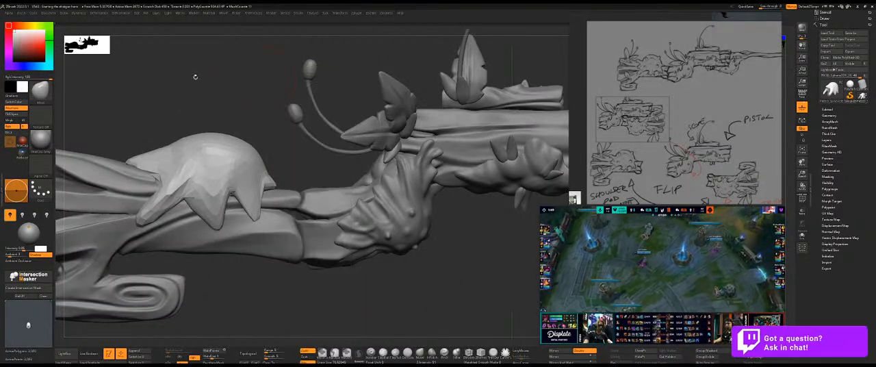
{"action": "key", "text": "ctrl+1"}
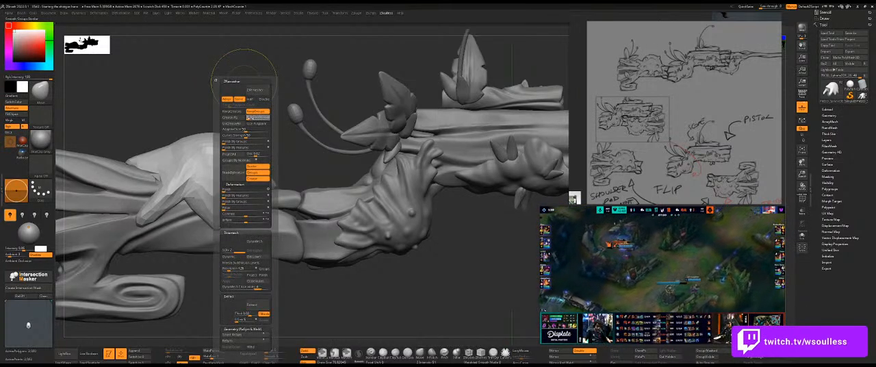
{"action": "left_click", "coordinate": [254, 90]}
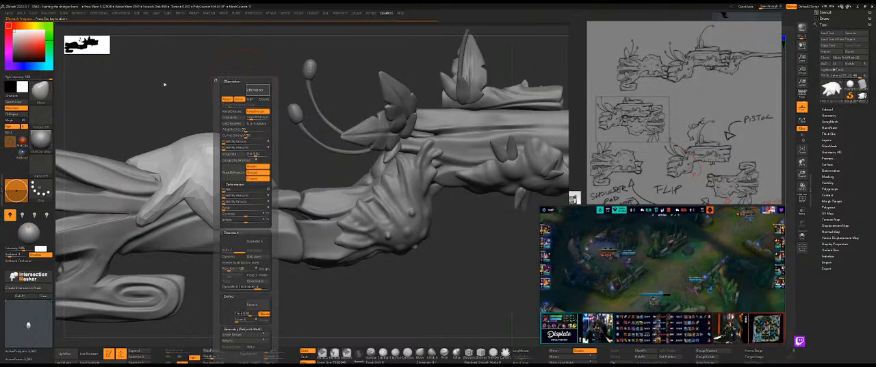
{"action": "key", "text": "shift+s"}
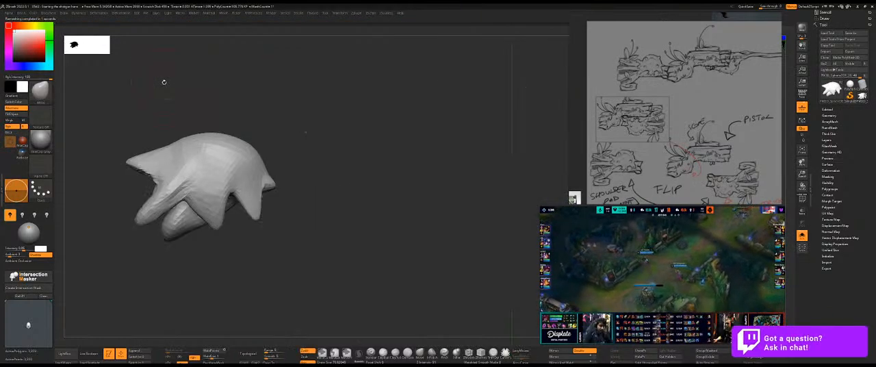
{"action": "key", "text": "shift+f"}
{"action": "left_click_drag", "start_coordinate": [164, 86], "coordinate": [337, 84], "text": "alt"}
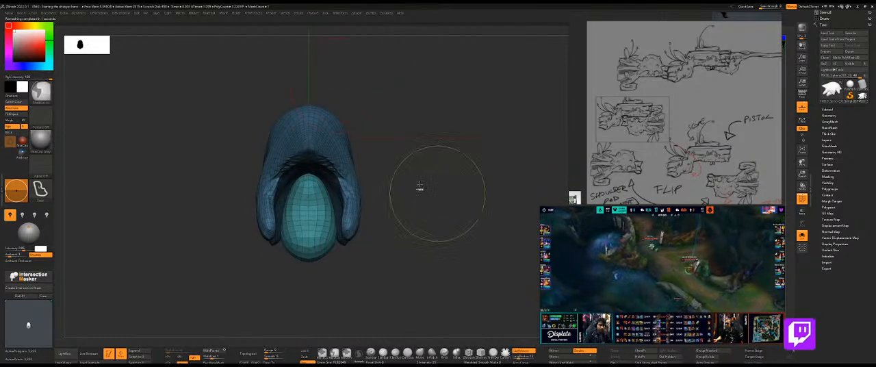
Smooth the remeshed bulb's rear rim and drips in the isolated wireframe view.
{"action": "key", "text": "shift+s"}
{"action": "key", "text": "ctrl+z"}
{"action": "key", "text": "ctrl+z"}
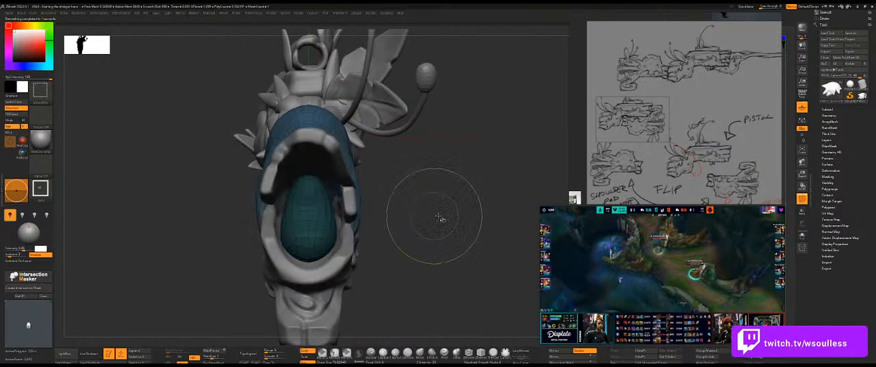
{"action": "left_click_drag", "start_coordinate": [429, 213], "coordinate": [359, 182]}
{"action": "key", "text": "shift+s"}
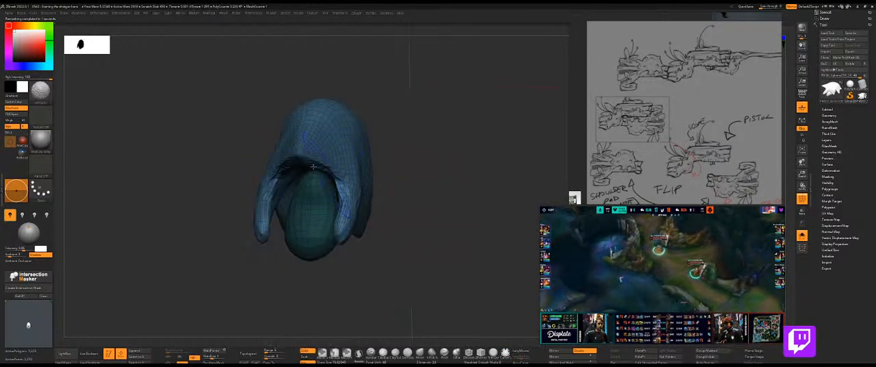
{"action": "left_click_drag", "start_coordinate": [442, 220], "coordinate": [419, 164]}
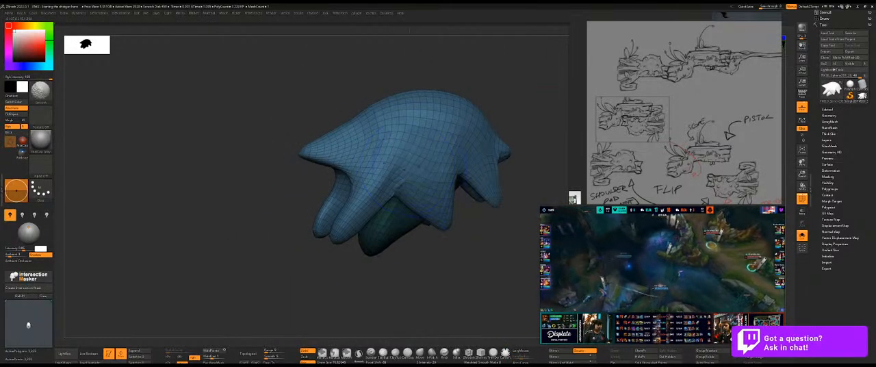
{"action": "left_click_drag", "start_coordinate": [525, 210], "coordinate": [497, 193]}
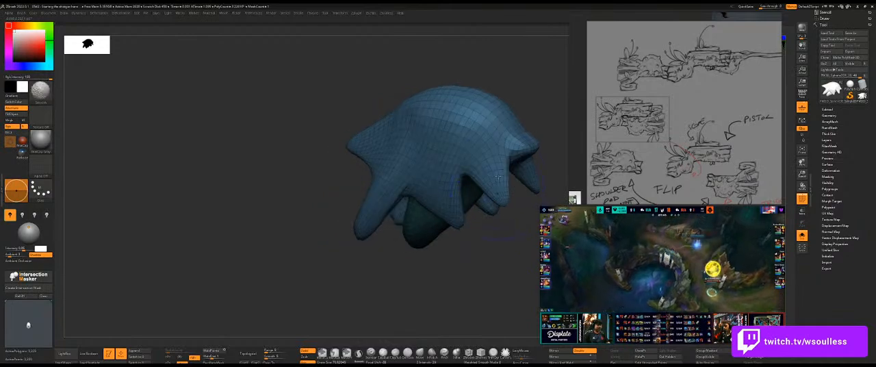
{"action": "left_click_drag", "start_coordinate": [377, 253], "coordinate": [505, 141]}
{"action": "mouse_move", "coordinate": [404, 158]}
{"action": "left_mouse_down"}
{"action": "mouse_move", "coordinate": [360, 153]}
{"action": "mouse_move", "coordinate": [367, 190]}
{"action": "mouse_move", "coordinate": [353, 158]}
{"action": "left_mouse_up"}
Review the remeshed bulb's silhouette on the full gun and against the sketch overlay in side view.
{"action": "key", "text": "ctrl+shift+s"}
{"action": "left_click_drag", "start_coordinate": [317, 179], "coordinate": [303, 230]}
{"action": "mouse_move", "coordinate": [352, 213]}
{"action": "left_mouse_down"}
{"action": "mouse_move", "coordinate": [402, 239]}
{"action": "mouse_move", "coordinate": [428, 266]}
{"action": "mouse_move", "coordinate": [355, 255]}
{"action": "mouse_move", "coordinate": [310, 210]}
{"action": "mouse_move", "coordinate": [317, 235]}
{"action": "mouse_move", "coordinate": [358, 229]}
{"action": "left_mouse_up"}
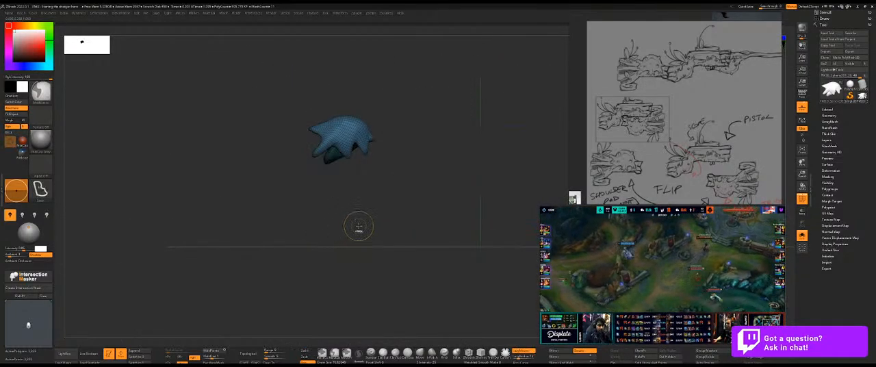
{"action": "left_click", "coordinate": [362, 223], "text": "ctrl"}
{"action": "key", "text": "d"}
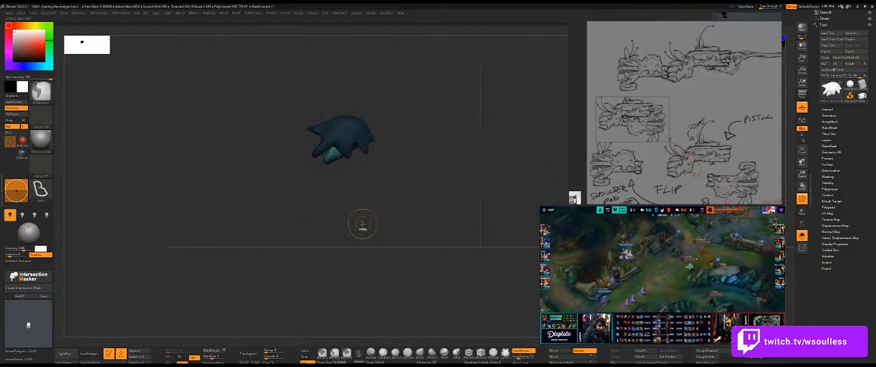
{"action": "key", "text": "shift+d"}
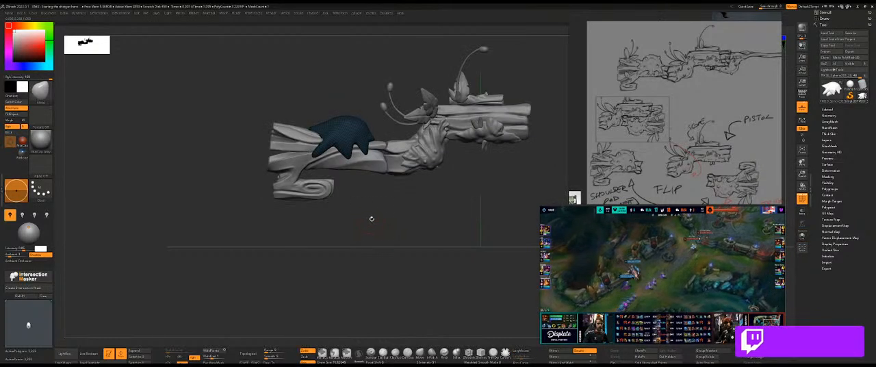
{"action": "key", "text": "alt+s"}
{"action": "left_click_drag", "start_coordinate": [369, 221], "coordinate": [374, 221], "text": "ctrl"}
{"action": "key", "text": "1"}
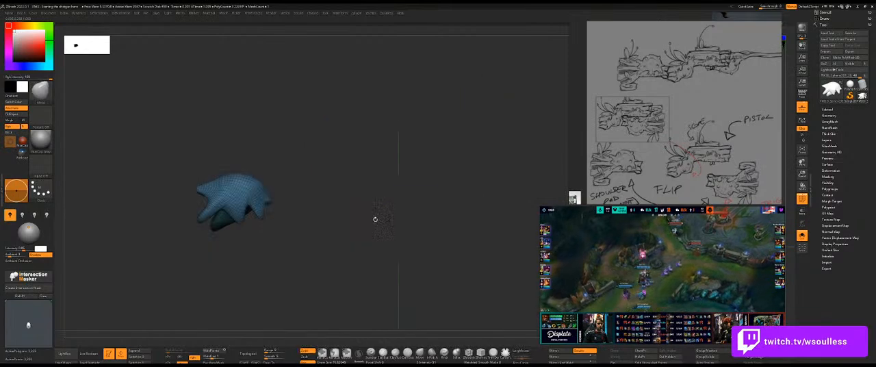
{"action": "key", "text": "shift+z"}
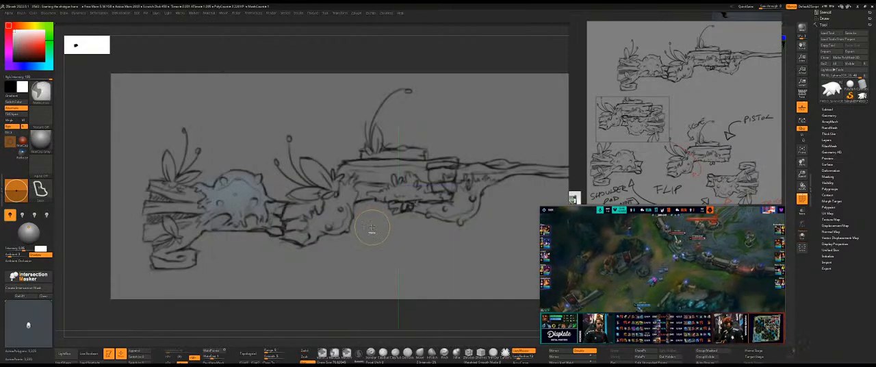
Save the project and compare the bulb with the sketch overlay in side view, enlarging the brush and hiding the sketch.
{"action": "key", "text": "ctrl+s"}
{"action": "key", "text": "shift+f"}
{"action": "key", "text": "shift+f"}
{"action": "key", "text": "shift+f"}
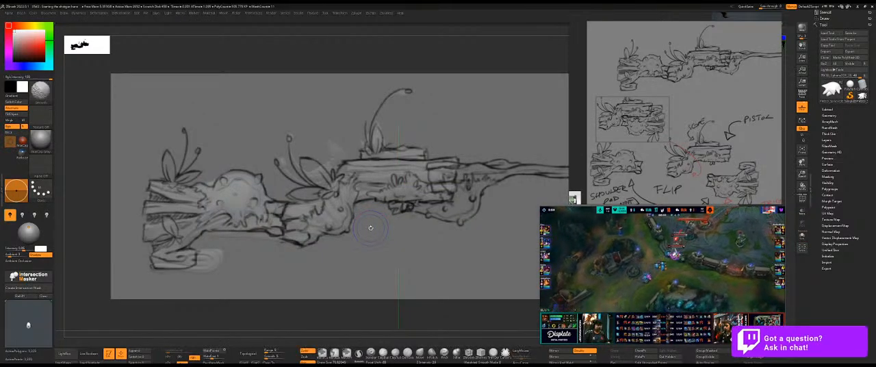
{"action": "key", "text": "s"}
{"action": "left_click_drag", "start_coordinate": [220, 180], "coordinate": [228, 180]}
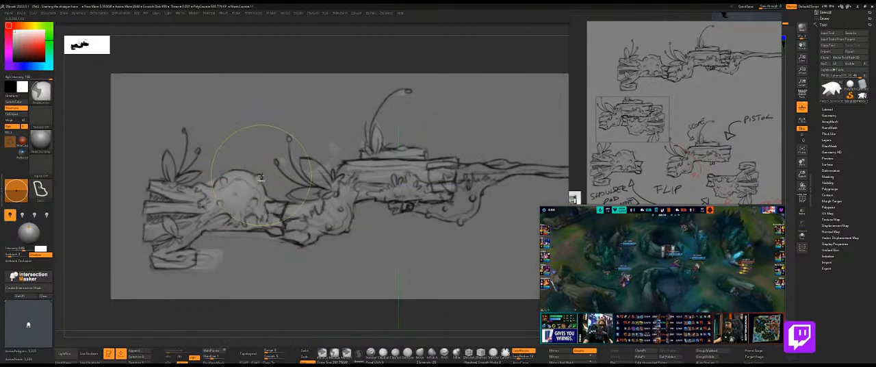
{"action": "key", "text": "shift+z"}
Refine the bulb's rear slope and rim, checking the form in isolation and on the gun.
{"action": "mouse_move", "coordinate": [227, 148]}
{"action": "left_mouse_down", "text": "alt"}
{"action": "mouse_move", "coordinate": [305, 147]}
{"action": "mouse_move", "coordinate": [302, 175]}
{"action": "mouse_move", "coordinate": [276, 178]}
{"action": "left_mouse_up", "text": "alt"}
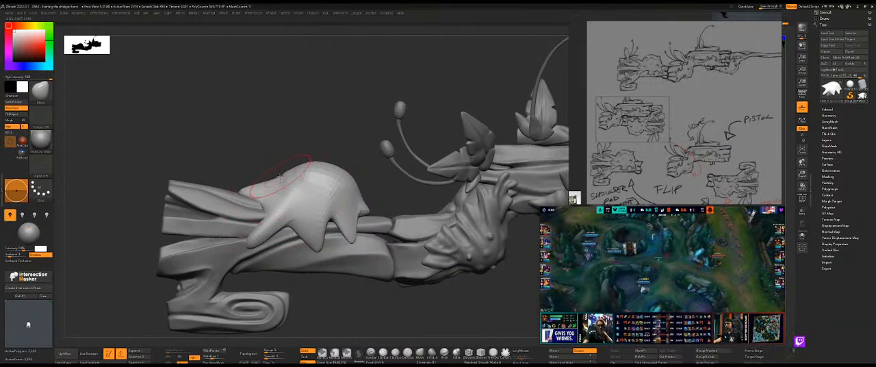
{"action": "key", "text": "ctrl+z"}
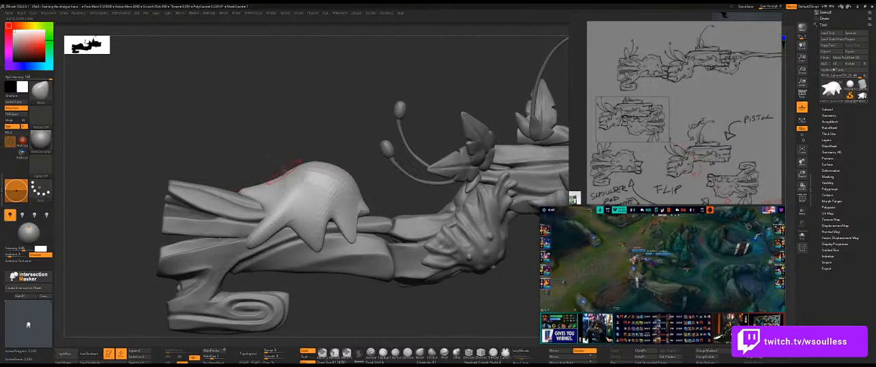
{"action": "mouse_move", "coordinate": [279, 163]}
{"action": "left_mouse_down"}
{"action": "mouse_move", "coordinate": [393, 195]}
{"action": "mouse_move", "coordinate": [500, 171]}
{"action": "mouse_move", "coordinate": [431, 172]}
{"action": "mouse_move", "coordinate": [396, 202]}
{"action": "mouse_move", "coordinate": [284, 179]}
{"action": "mouse_move", "coordinate": [371, 213]}
{"action": "mouse_move", "coordinate": [378, 251]}
{"action": "mouse_move", "coordinate": [358, 197]}
{"action": "mouse_move", "coordinate": [367, 185]}
{"action": "mouse_move", "coordinate": [275, 221]}
{"action": "mouse_move", "coordinate": [322, 190]}
{"action": "mouse_move", "coordinate": [263, 213]}
{"action": "left_mouse_up"}
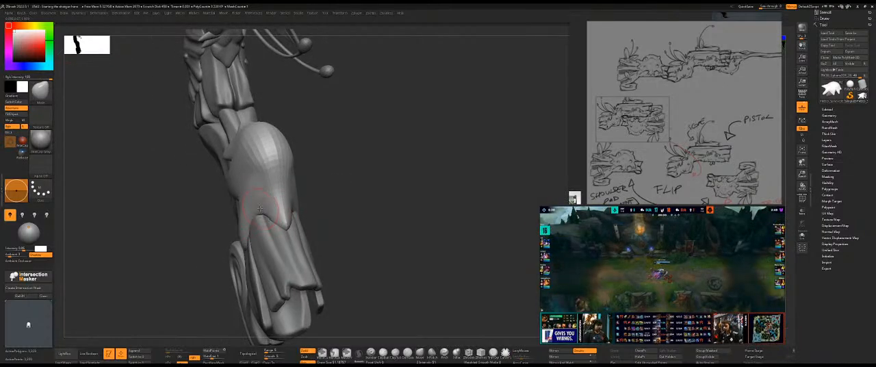
{"action": "mouse_move", "coordinate": [320, 212]}
{"action": "left_mouse_down"}
{"action": "mouse_move", "coordinate": [307, 216]}
{"action": "mouse_move", "coordinate": [317, 226]}
{"action": "mouse_move", "coordinate": [261, 199]}
{"action": "left_mouse_up"}
{"action": "key", "text": "alt+s"}
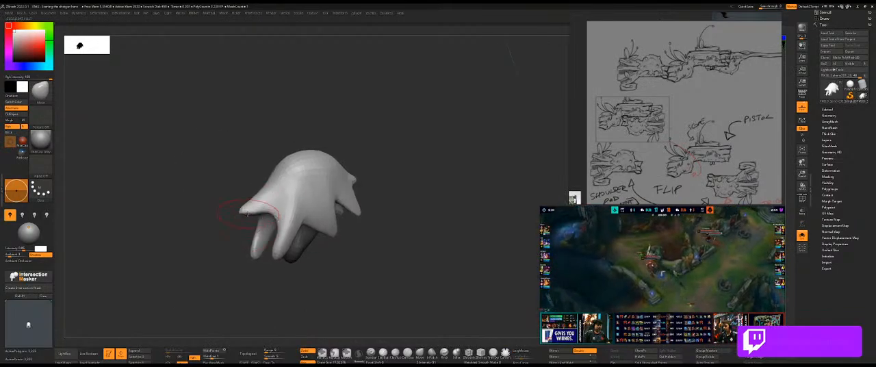
{"action": "key", "text": "alt+s"}
{"action": "left_click_drag", "start_coordinate": [428, 269], "coordinate": [437, 205]}
{"action": "mouse_move", "coordinate": [478, 156]}
{"action": "left_mouse_down", "text": "alt"}
{"action": "mouse_move", "coordinate": [367, 127]}
{"action": "mouse_move", "coordinate": [397, 145]}
{"action": "left_mouse_up", "text": "alt"}
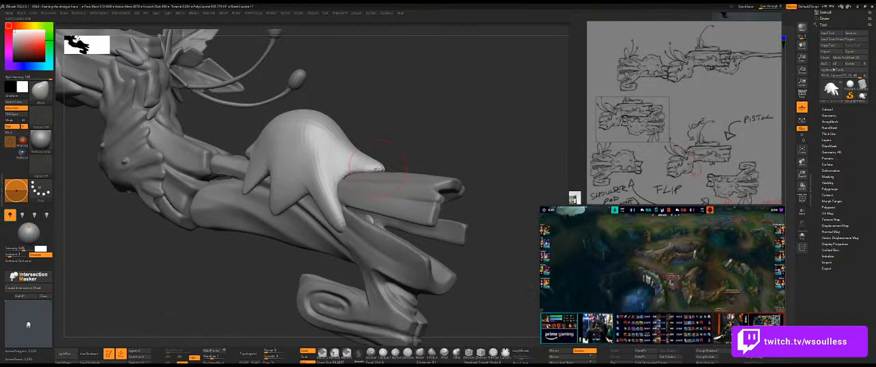
Reshape the bulb's rear tip over the upper plank and compare the side view with the gun sketch.
{"action": "left_click_drag", "start_coordinate": [397, 155], "coordinate": [387, 164]}
{"action": "mouse_move", "coordinate": [387, 164]}
{"action": "right_mouse_down"}
{"action": "mouse_move", "coordinate": [468, 201]}
{"action": "mouse_move", "coordinate": [410, 145]}
{"action": "right_mouse_up"}
{"action": "mouse_move", "coordinate": [409, 143]}
{"action": "left_mouse_down", "text": "shift"}
{"action": "mouse_move", "coordinate": [401, 132]}
{"action": "mouse_move", "coordinate": [403, 146]}
{"action": "mouse_move", "coordinate": [414, 136]}
{"action": "left_mouse_up", "text": "shift"}
{"action": "mouse_move", "coordinate": [355, 120]}
{"action": "left_mouse_down"}
{"action": "mouse_move", "coordinate": [324, 116]}
{"action": "mouse_move", "coordinate": [354, 106]}
{"action": "mouse_move", "coordinate": [368, 134]}
{"action": "left_mouse_up"}
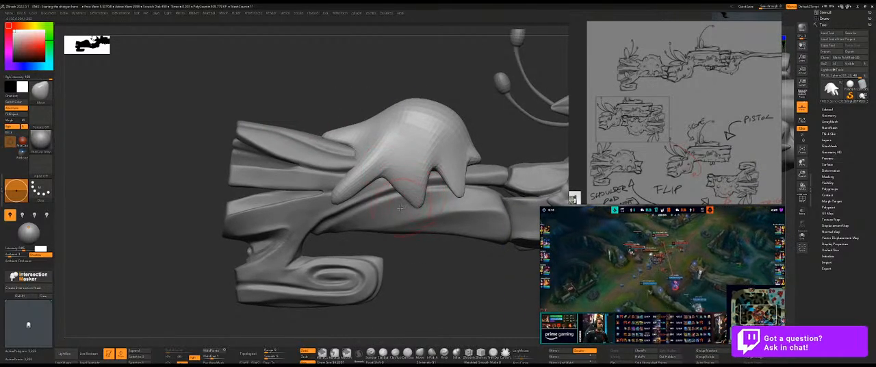
{"action": "left_click", "coordinate": [643, 118]}
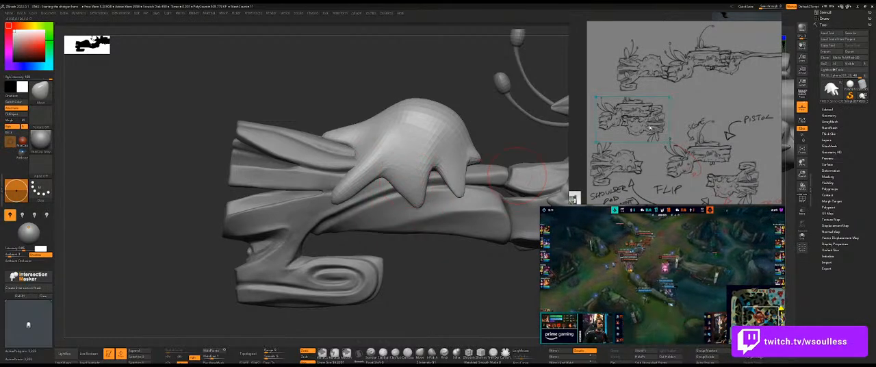
{"action": "left_click", "coordinate": [410, 319]}
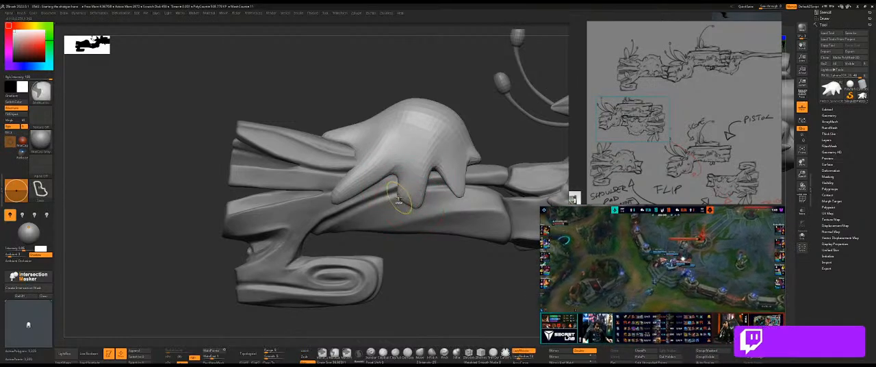
Remesh the dripping bulb again with ZRemesher.
{"action": "left_click_drag", "start_coordinate": [411, 284], "coordinate": [296, 268], "text": "alt"}
{"action": "left_click_drag", "start_coordinate": [376, 260], "coordinate": [380, 264], "text": "alt"}
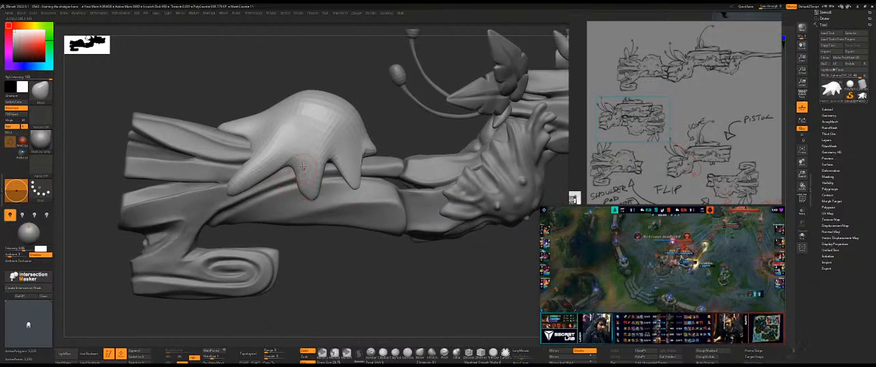
{"action": "key", "text": "b"}
{"action": "left_click", "coordinate": [310, 315]}
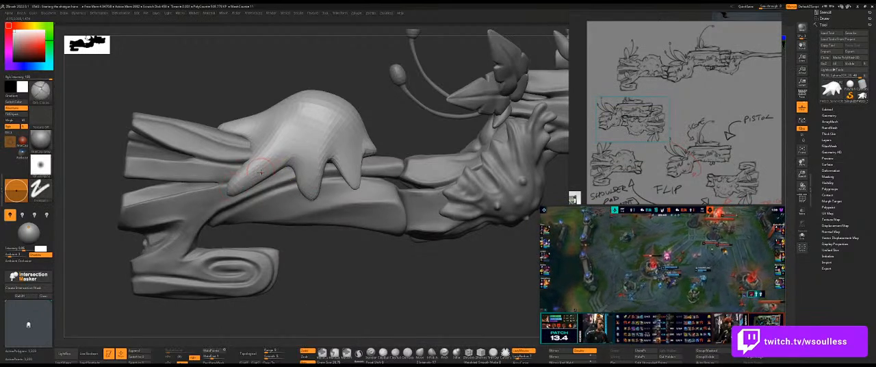
{"action": "key", "text": "ctrl+space"}
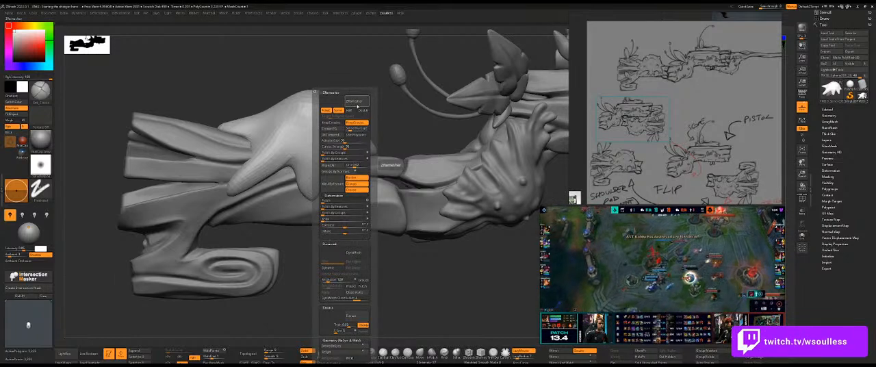
{"action": "left_click", "coordinate": [356, 102]}
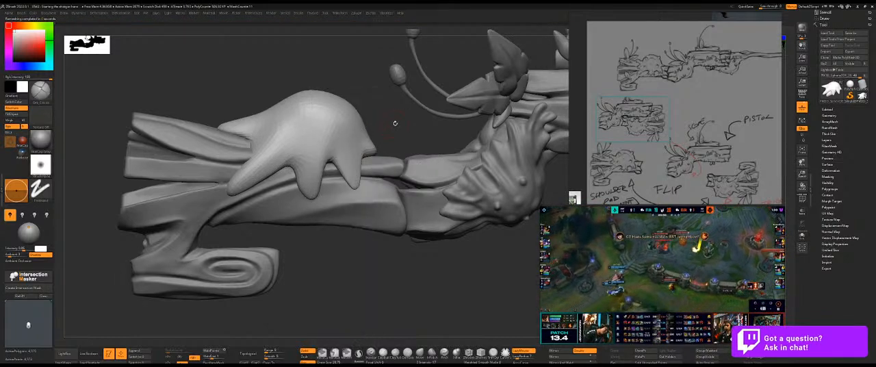
Check the remeshed bulb in isolation, return to the full gun, and subdivide the bulb once.
{"action": "key", "text": "ctrl+1"}
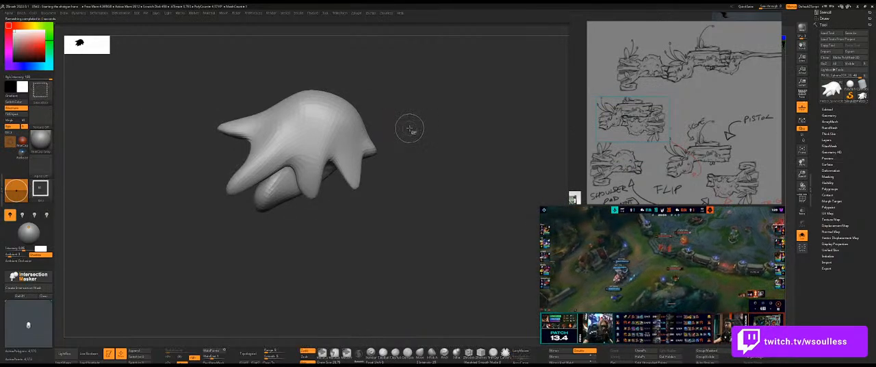
{"action": "key", "text": "1"}
{"action": "left_click", "coordinate": [415, 111]}
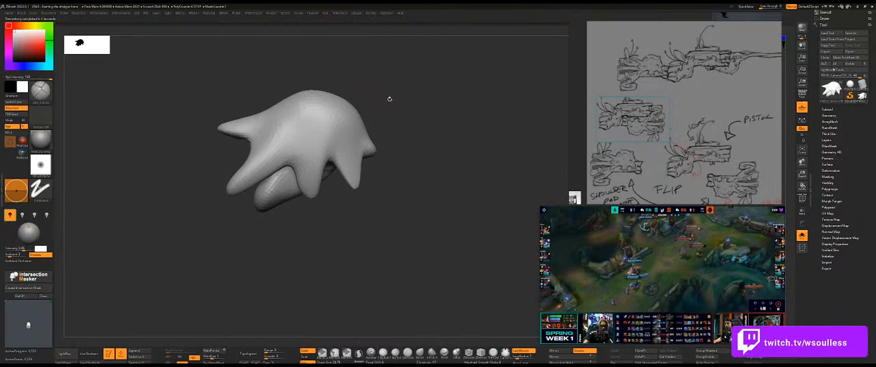
{"action": "key", "text": "ctrl+1"}
{"action": "left_click_drag", "start_coordinate": [379, 292], "coordinate": [346, 233]}
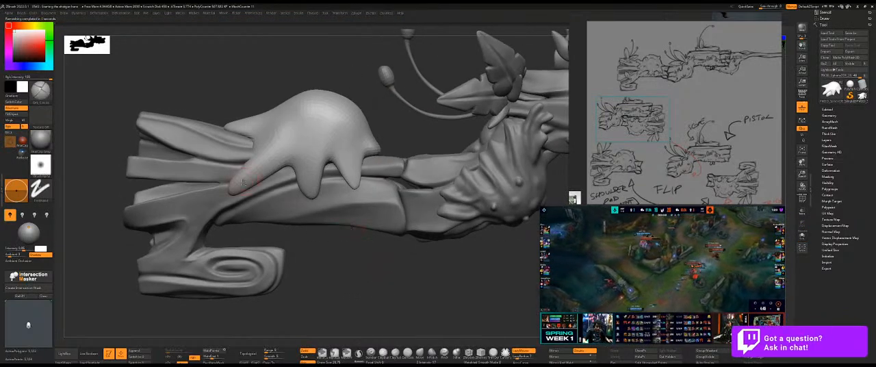
{"action": "key", "text": "ctrl+d"}
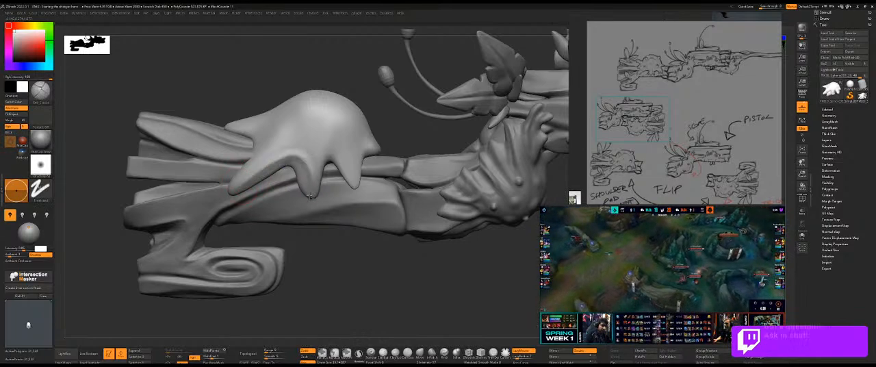
Try to sculpt sharper edges along the bulb's side drips, undoing the strokes.
{"action": "mouse_move", "coordinate": [306, 183]}
{"action": "left_mouse_down", "text": "shift"}
{"action": "mouse_move", "coordinate": [310, 190]}
{"action": "mouse_move", "coordinate": [258, 176]}
{"action": "left_mouse_up", "text": "shift"}
{"action": "left_click_drag", "start_coordinate": [331, 249], "coordinate": [324, 258]}
{"action": "left_click_drag", "start_coordinate": [283, 176], "coordinate": [303, 191]}
{"action": "key", "text": "ctrl+z"}
{"action": "mouse_move", "coordinate": [245, 186]}
{"action": "left_mouse_down"}
{"action": "mouse_move", "coordinate": [297, 189]}
{"action": "mouse_move", "coordinate": [283, 173]}
{"action": "mouse_move", "coordinate": [298, 197]}
{"action": "left_mouse_up"}
{"action": "key", "text": "ctrl+z"}
{"action": "key", "text": "ctrl+z"}
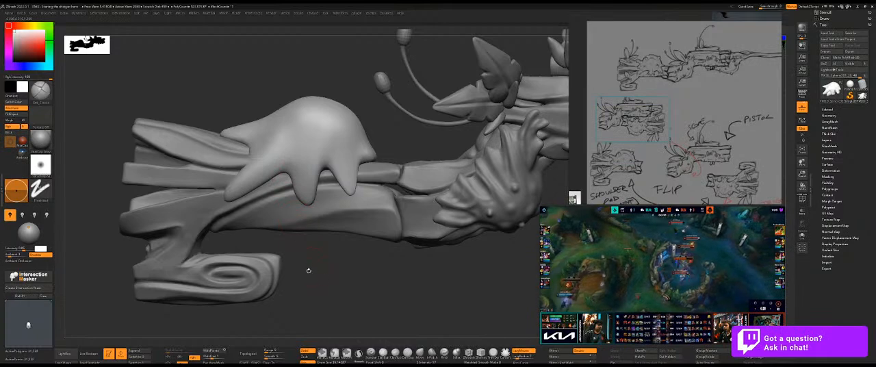
Look through the reference board's creature, weapon, wood and character images for references to the bulb's dripping material.
{"action": "scroll", "coordinate": [736, 151], "scroll_direction": "down", "scroll_amount": 5}
{"action": "middle_click_drag", "start_coordinate": [736, 152], "coordinate": [710, 38]}
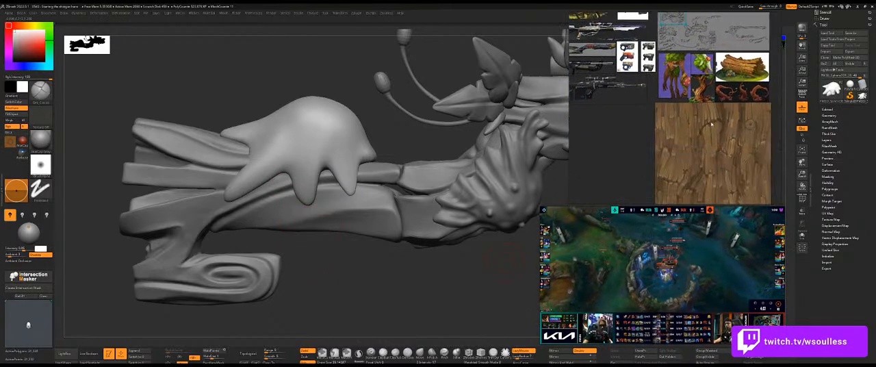
{"action": "scroll", "coordinate": [704, 99], "scroll_direction": "down", "scroll_amount": 5}
{"action": "scroll", "coordinate": [705, 101], "scroll_direction": "down", "scroll_amount": 2}
{"action": "middle_click_drag", "start_coordinate": [705, 101], "coordinate": [709, 135]}
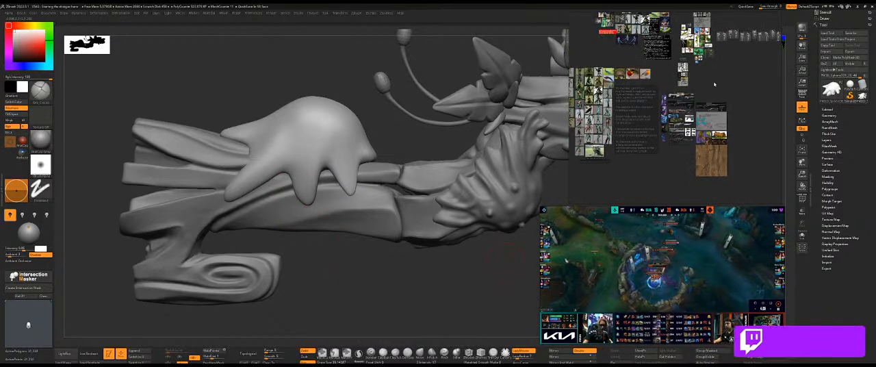
{"action": "scroll", "coordinate": [701, 145], "scroll_direction": "up", "scroll_amount": 5}
{"action": "middle_click_drag", "start_coordinate": [700, 96], "coordinate": [700, 125]}
{"action": "scroll", "coordinate": [699, 126], "scroll_direction": "down", "scroll_amount": 8}
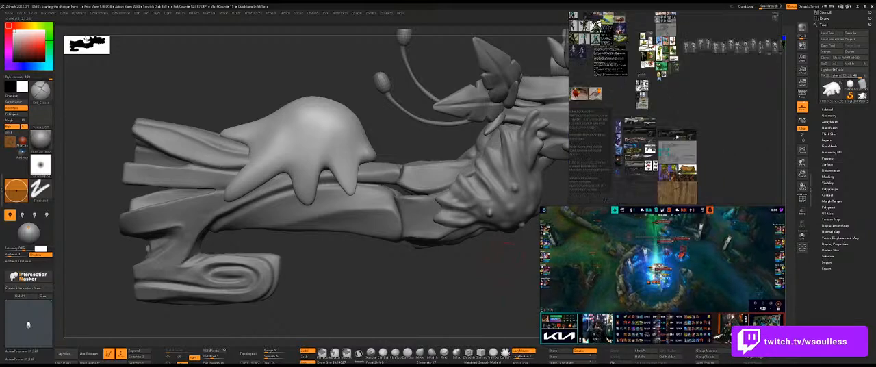
{"action": "scroll", "coordinate": [702, 90], "scroll_direction": "up", "scroll_amount": 6}
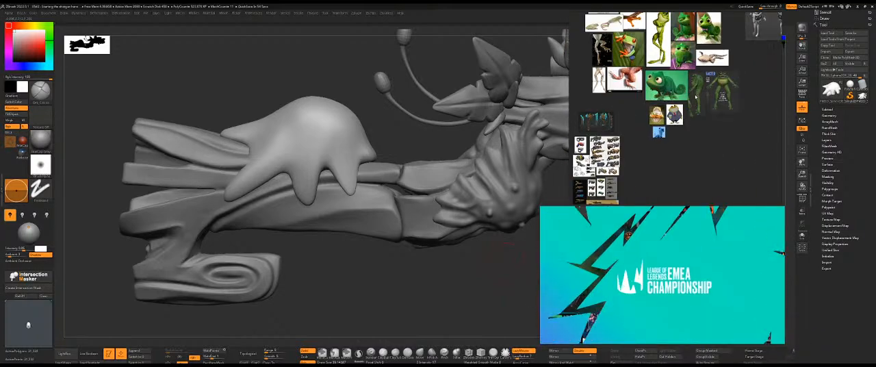
{"action": "scroll", "coordinate": [695, 100], "scroll_direction": "down", "scroll_amount": 4}
{"action": "scroll", "coordinate": [665, 151], "scroll_direction": "down", "scroll_amount": 3}
{"action": "scroll", "coordinate": [664, 155], "scroll_direction": "down", "scroll_amount": 2}
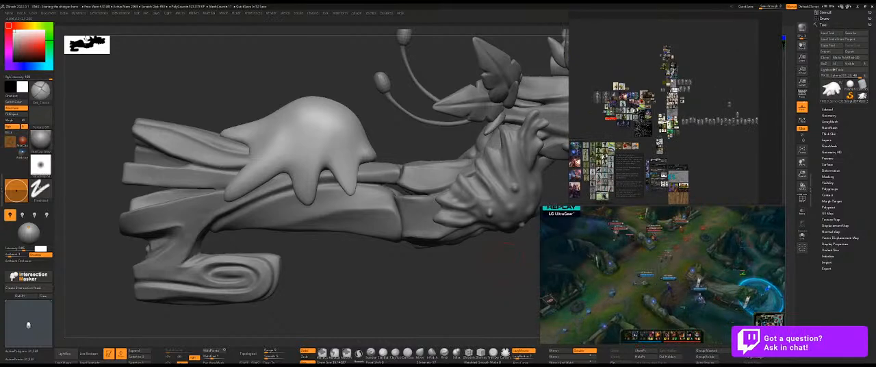
{"action": "scroll", "coordinate": [670, 67], "scroll_direction": "up", "scroll_amount": 7}
{"action": "scroll", "coordinate": [670, 89], "scroll_direction": "down", "scroll_amount": 5}
{"action": "scroll", "coordinate": [674, 161], "scroll_direction": "up", "scroll_amount": 2}
{"action": "middle_click_drag", "start_coordinate": [609, 171], "coordinate": [660, 137]}
{"action": "scroll", "coordinate": [621, 71], "scroll_direction": "up", "scroll_amount": 3}
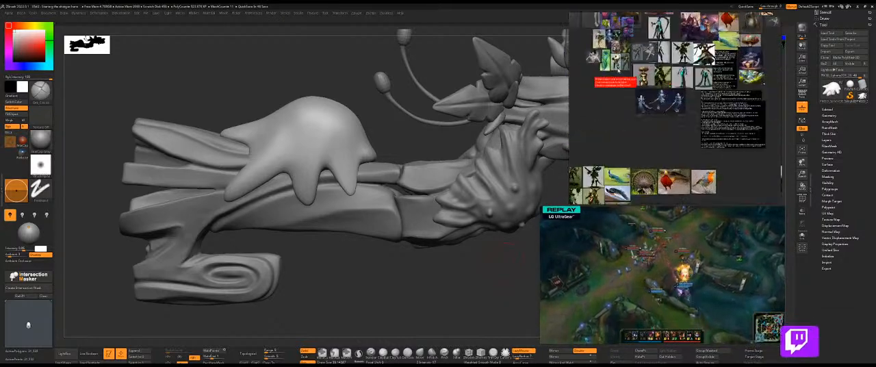
{"action": "scroll", "coordinate": [620, 71], "scroll_direction": "up", "scroll_amount": 2}
{"action": "scroll", "coordinate": [623, 74], "scroll_direction": "down", "scroll_amount": 3}
{"action": "middle_click_drag", "start_coordinate": [752, 222], "coordinate": [737, 148]}
{"action": "scroll", "coordinate": [670, 98], "scroll_direction": "up", "scroll_amount": 6}
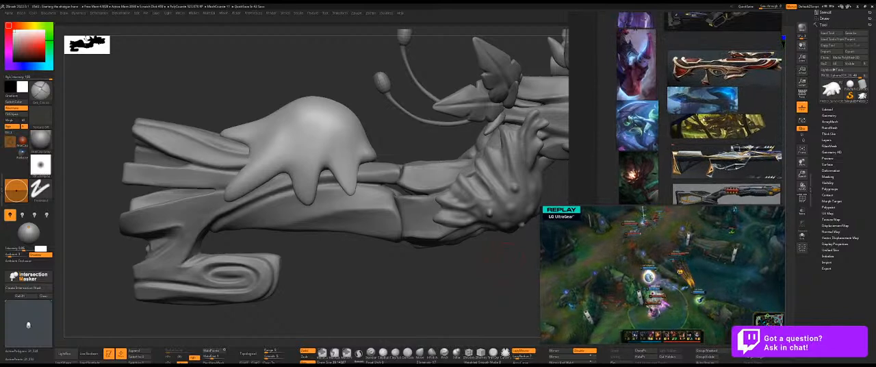
{"action": "scroll", "coordinate": [719, 116], "scroll_direction": "down", "scroll_amount": 4}
{"action": "scroll", "coordinate": [720, 116], "scroll_direction": "up", "scroll_amount": 4}
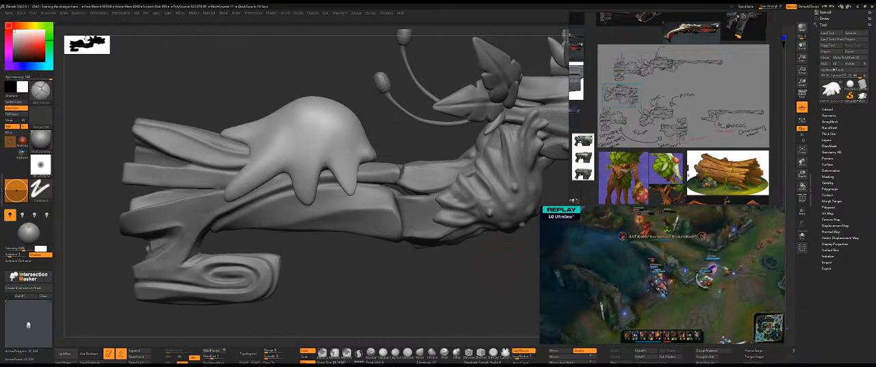
Paste the yellow-green slime monster painting into empty space on the reference board and frame it.
{"action": "middle_click_drag", "start_coordinate": [605, 195], "coordinate": [699, 92]}
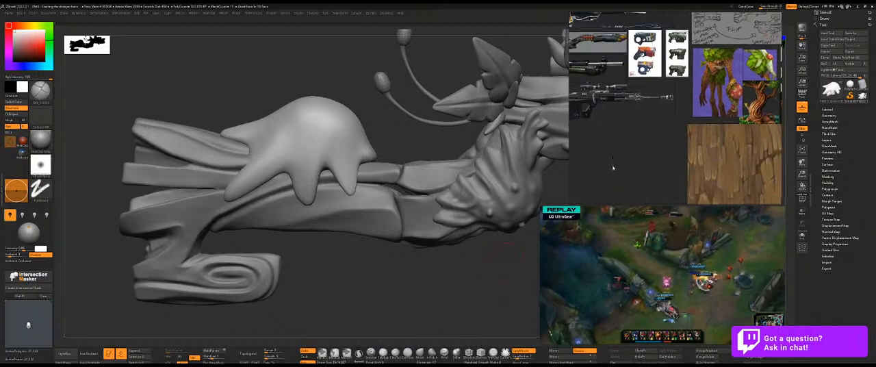
{"action": "key", "text": "ctrl+v"}
{"action": "scroll", "coordinate": [628, 170], "scroll_direction": "up", "scroll_amount": 2}
{"action": "scroll", "coordinate": [627, 172], "scroll_direction": "up", "scroll_amount": 5}
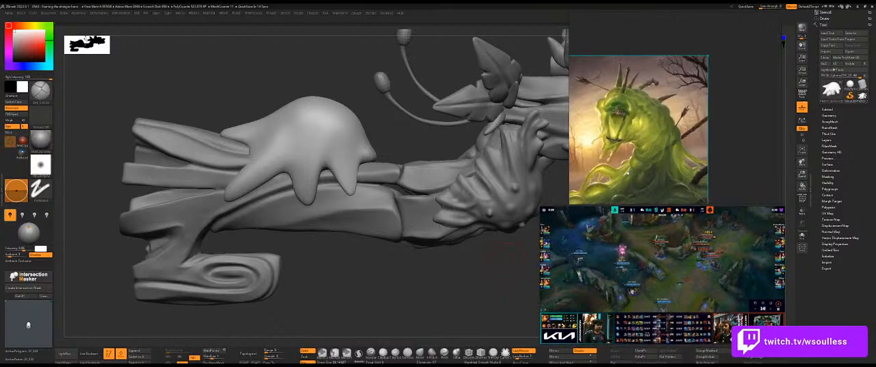
{"action": "middle_click_drag", "start_coordinate": [627, 171], "coordinate": [657, 144]}
{"action": "scroll", "coordinate": [657, 144], "scroll_direction": "down", "scroll_amount": 1}
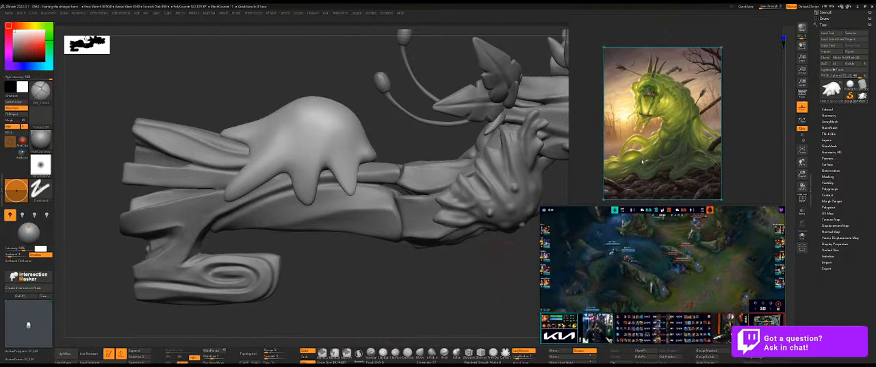
Paste the blue-green slime creature with a skull beside the first slime painting on the reference board.
{"action": "left_click_drag", "start_coordinate": [642, 162], "coordinate": [736, 153]}
{"action": "left_click", "coordinate": [604, 132]}
{"action": "key", "text": "ctrl+v"}
{"action": "left_click_drag", "start_coordinate": [648, 137], "coordinate": [671, 122], "text": "ctrl+alt"}
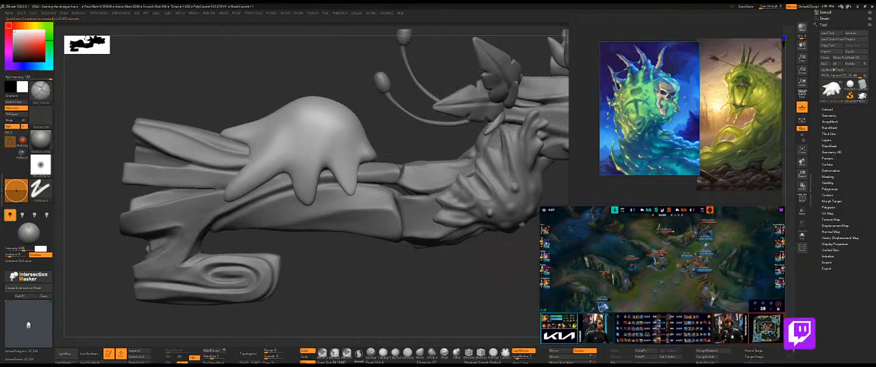
{"action": "middle_click_drag", "start_coordinate": [574, 136], "coordinate": [623, 127]}
{"action": "left_click", "coordinate": [604, 127]}
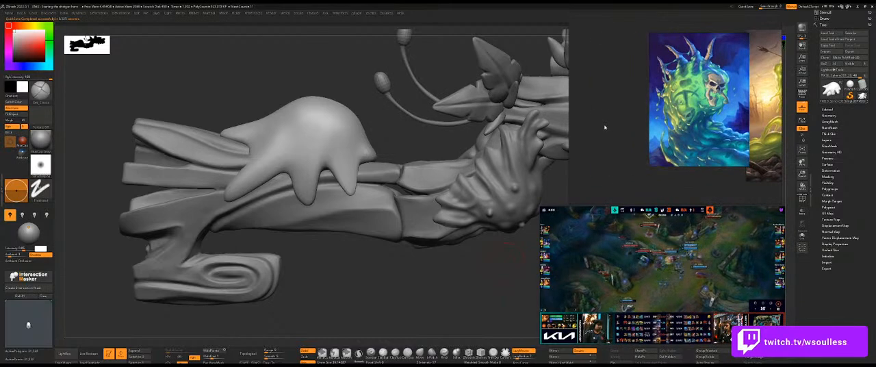
Paste the green slime character with a shield beside the other slime references, and enlarge the floating video window.
{"action": "key", "text": "ctrl+v"}
{"action": "left_click_drag", "start_coordinate": [662, 46], "coordinate": [642, 73]}
{"action": "left_click_drag", "start_coordinate": [617, 120], "coordinate": [620, 102]}
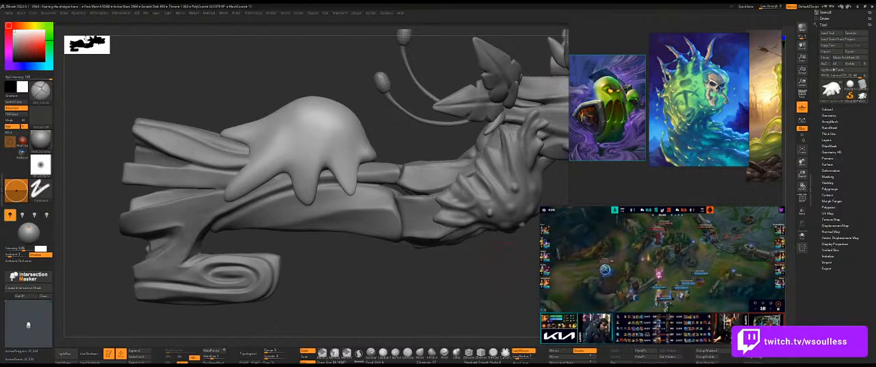
{"action": "middle_click_drag", "start_coordinate": [580, 181], "coordinate": [637, 181]}
{"action": "left_click", "coordinate": [613, 94]}
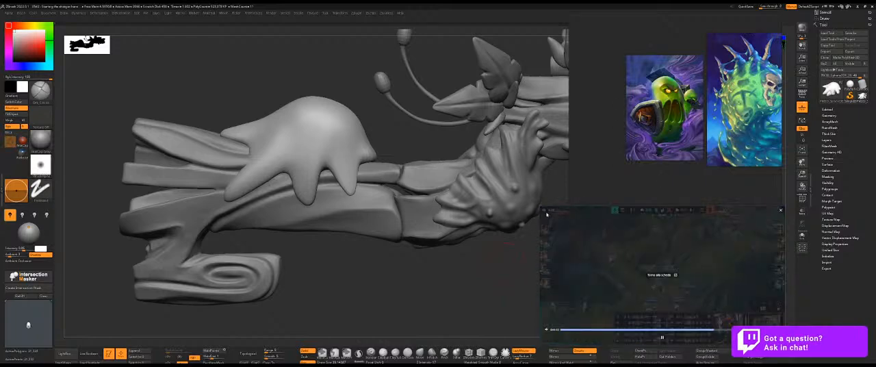
{"action": "left_click_drag", "start_coordinate": [541, 215], "coordinate": [519, 209]}
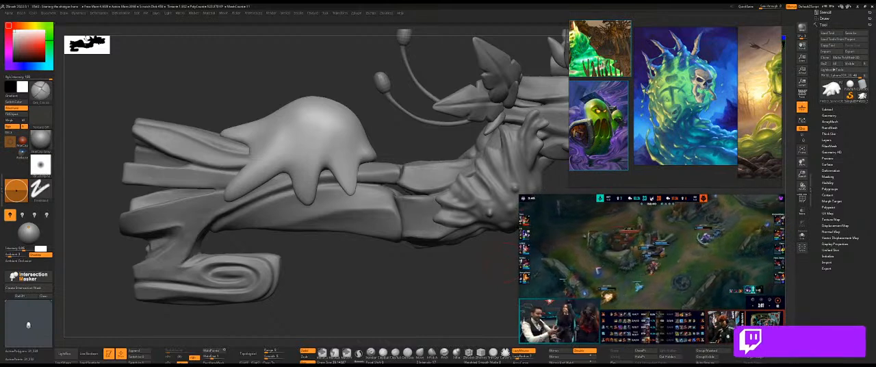
Paste the green round slime monster with a jagged face beside the shield-bearing slime on the reference board.
{"action": "middle_click_drag", "start_coordinate": [612, 160], "coordinate": [753, 179]}
{"action": "left_click", "coordinate": [626, 128]}
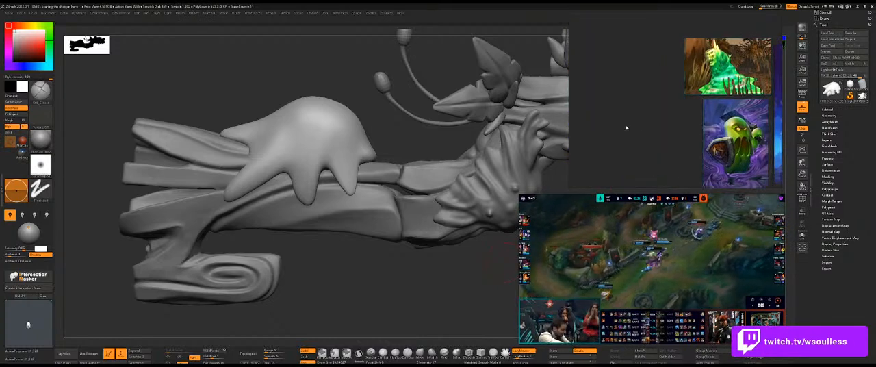
{"action": "key", "text": "ctrl+v"}
{"action": "left_click_drag", "start_coordinate": [636, 128], "coordinate": [646, 150], "text": "ctrl+alt"}
Add a text note reading "wow astralis... impressive" to the reference board and place it above the slime images.
{"action": "left_click", "coordinate": [602, 77]}
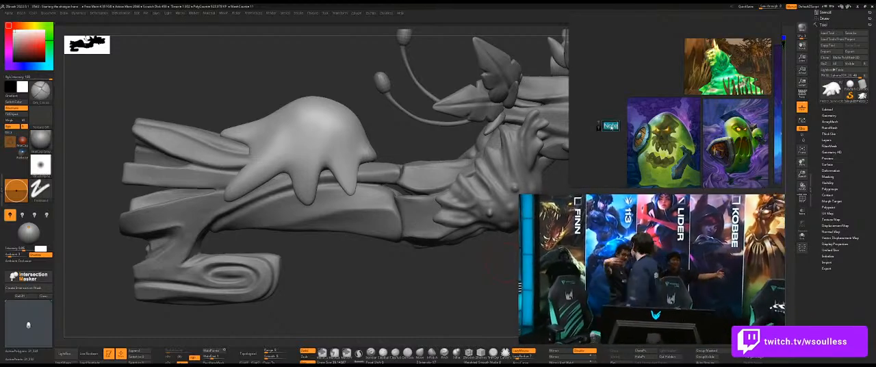
{"action": "type", "text": "astral"}
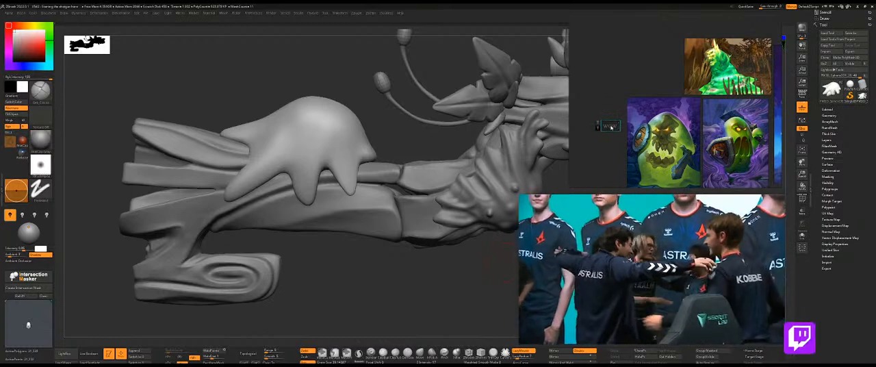
{"action": "type", "text": "is"}
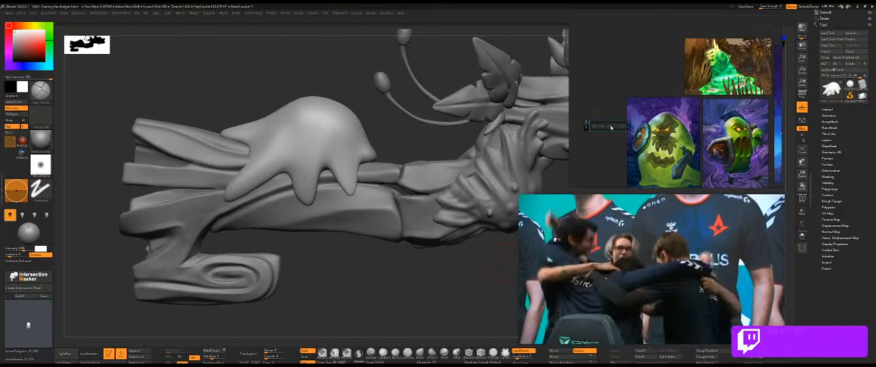
{"action": "type", "text": " impressive"}
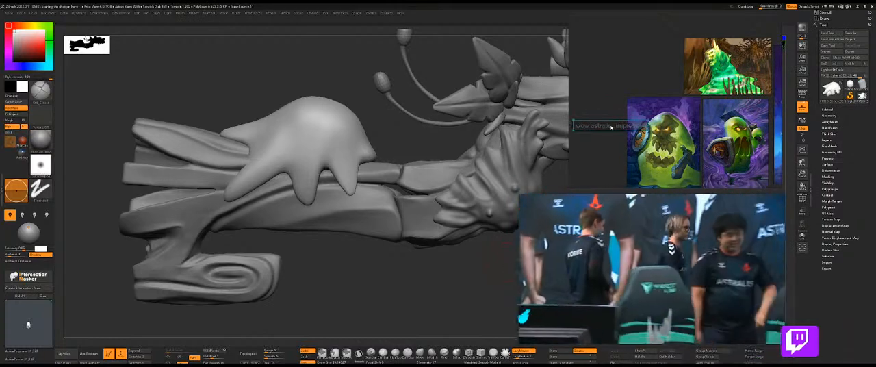
{"action": "left_click_drag", "start_coordinate": [611, 127], "coordinate": [671, 28]}
{"action": "left_click", "coordinate": [655, 65]}
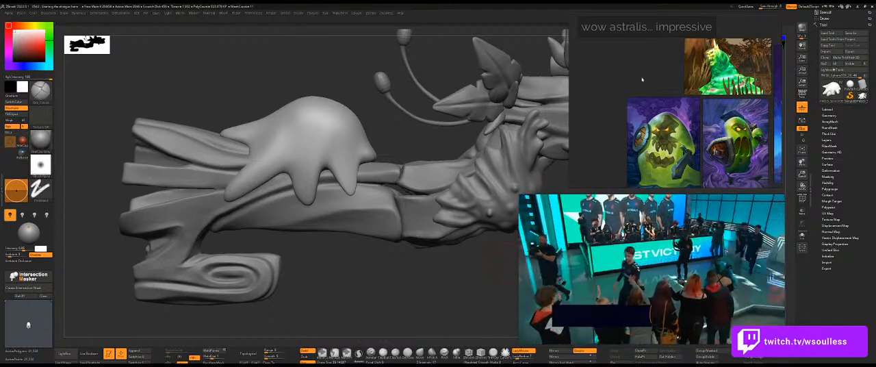
Paste the bright green dripping slime painting and fit it into the row beside the round slime monster.
{"action": "key", "text": "ctrl+v"}
{"action": "left_click_drag", "start_coordinate": [641, 79], "coordinate": [601, 96], "text": "ctrl+alt"}
{"action": "left_click_drag", "start_coordinate": [651, 113], "coordinate": [648, 103], "text": "ctrl+alt"}
{"action": "left_click_drag", "start_coordinate": [659, 81], "coordinate": [600, 164]}
{"action": "left_click_drag", "start_coordinate": [619, 118], "coordinate": [625, 98]}
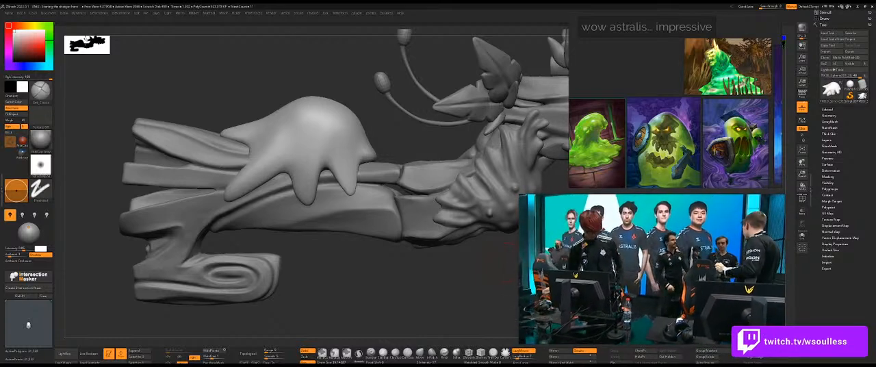
Paste the yellow slime card artwork titled Ectopia and position it among the slime references beside the glowing green slime.
{"action": "key", "text": "ctrl+v"}
{"action": "left_click_drag", "start_coordinate": [667, 161], "coordinate": [646, 163], "text": "ctrl+alt"}
{"action": "left_click_drag", "start_coordinate": [606, 36], "coordinate": [692, 149]}
{"action": "left_click_drag", "start_coordinate": [678, 126], "coordinate": [671, 120]}
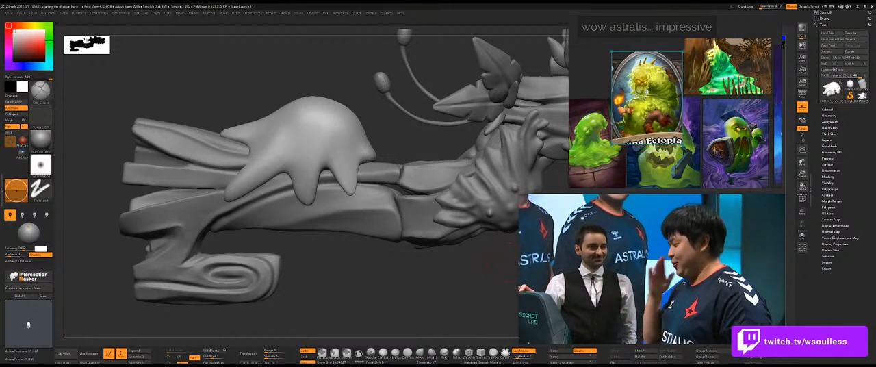
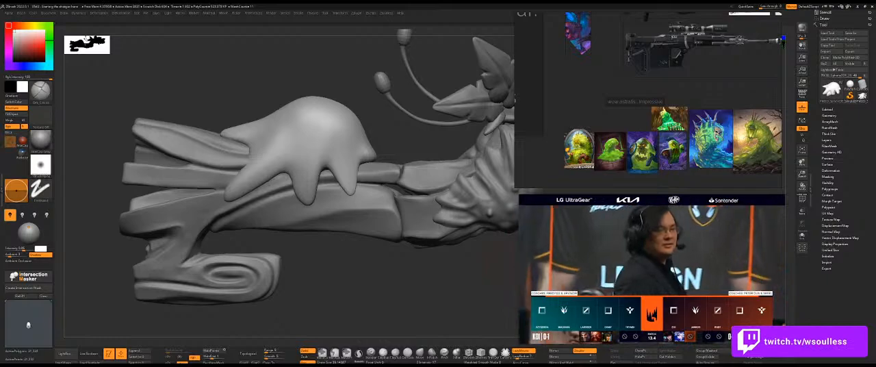
Capture more slime artworks, paste the green slime cards and place them above the yellow slime card on the reference board.
{"action": "key", "text": "super+shift+s"}
{"action": "key", "text": "Escape"}
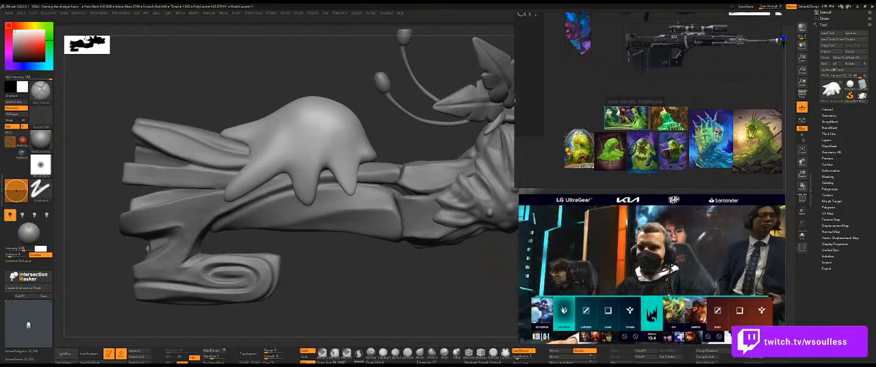
{"action": "key", "text": "super+shift+s"}
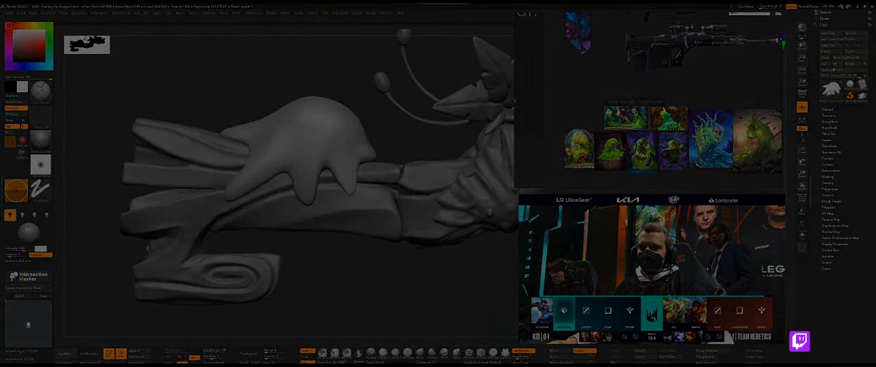
{"action": "key", "text": "Escape"}
{"action": "left_click", "coordinate": [545, 152]}
{"action": "key", "text": "ctrl+v"}
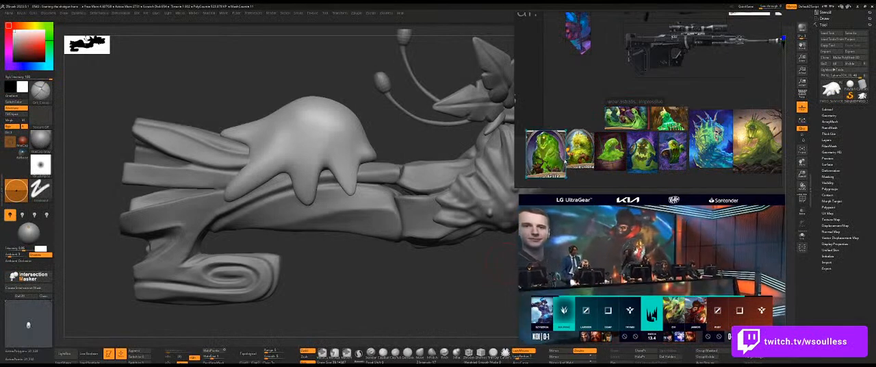
{"action": "left_click_drag", "start_coordinate": [554, 164], "coordinate": [580, 116]}
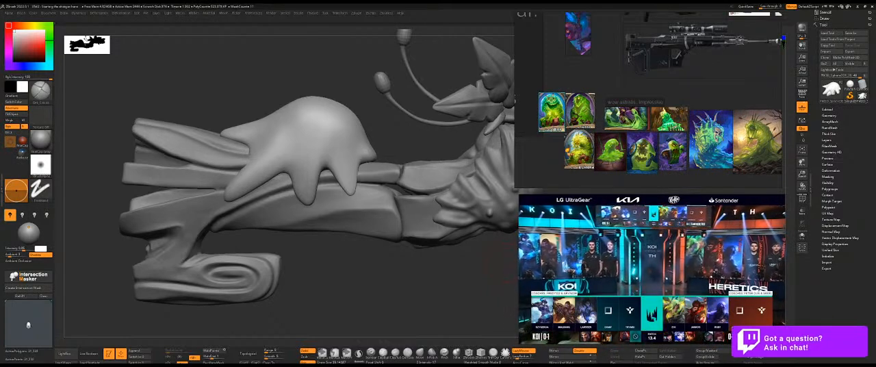
Capture and paste the dark green drooping slime artwork and place it beside the yellow slime card.
{"action": "key", "text": "shift+super+s"}
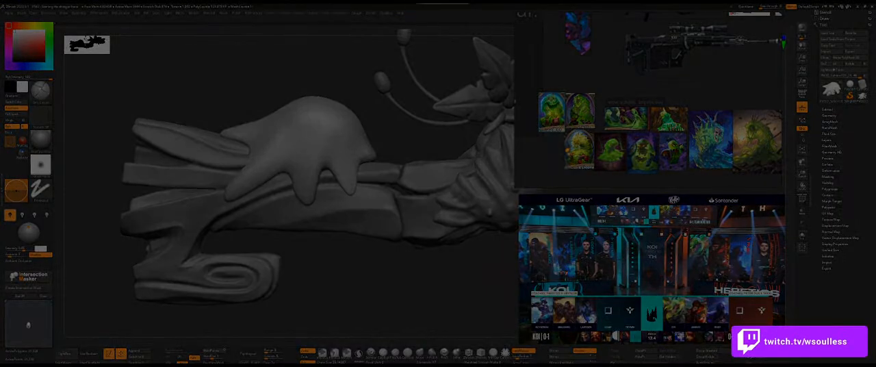
{"action": "key", "text": "Escape"}
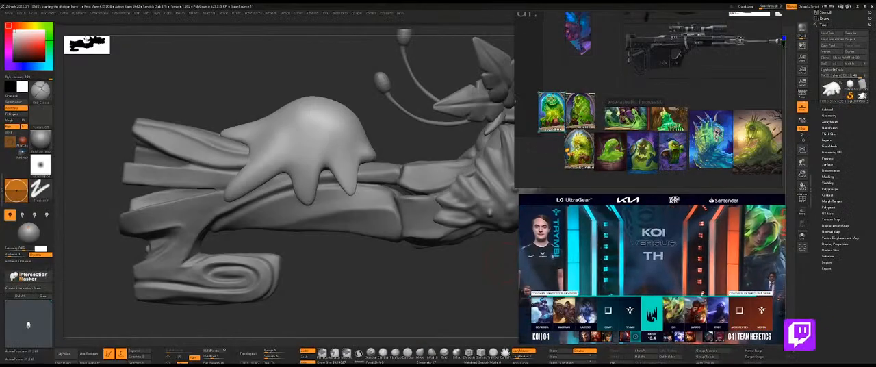
{"action": "key", "text": "ctrl+v"}
{"action": "left_click_drag", "start_coordinate": [602, 82], "coordinate": [538, 154]}
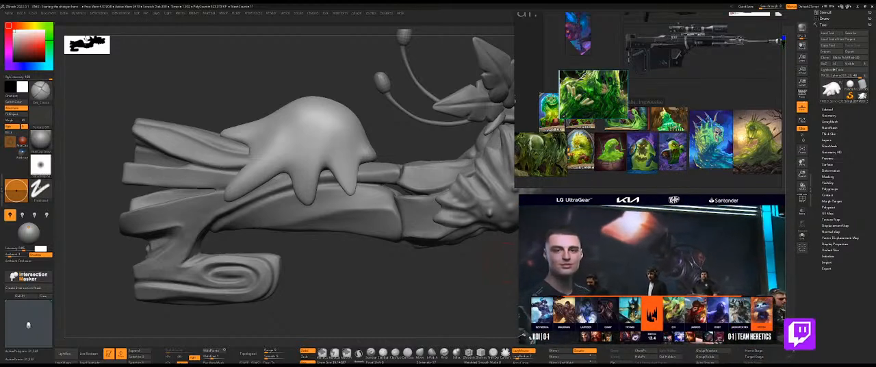
Capture and paste the teal slime artwork and position it above the blue slime painting.
{"action": "key", "text": "super+shift+s"}
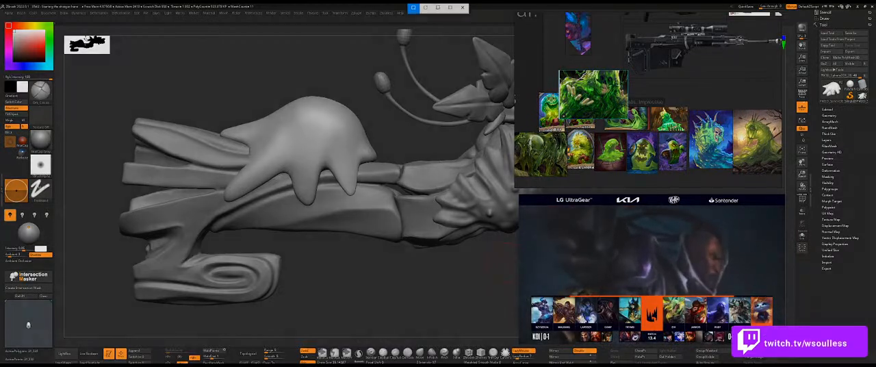
{"action": "key", "text": "Escape"}
{"action": "left_click", "coordinate": [704, 98]}
{"action": "key", "text": "ctrl+v"}
{"action": "left_click_drag", "start_coordinate": [705, 98], "coordinate": [700, 95]}
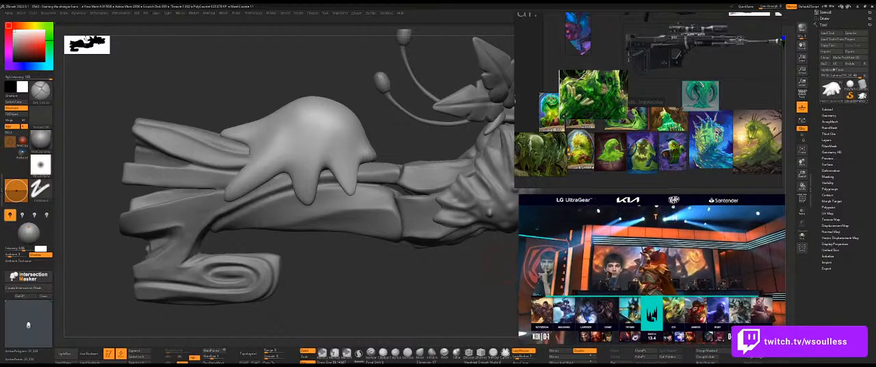
Capture and paste the dark green gaping swamp monster and place it in the lower row of slime references.
{"action": "key", "text": "super+shift+s"}
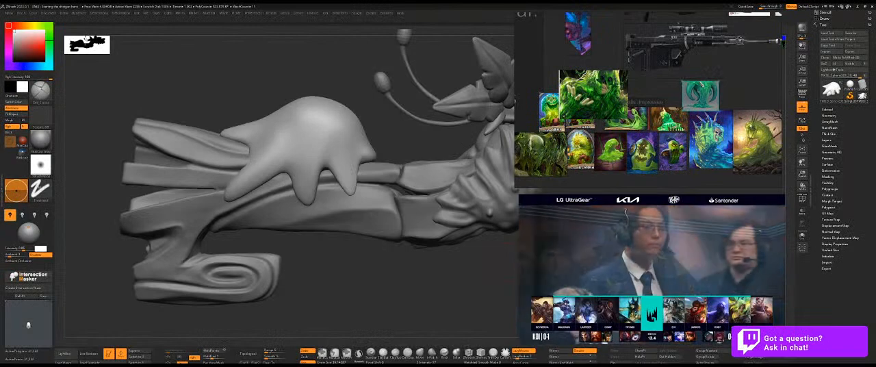
{"action": "left_click", "coordinate": [661, 92]}
{"action": "key", "text": "ctrl+v"}
{"action": "left_click_drag", "start_coordinate": [661, 93], "coordinate": [587, 167]}
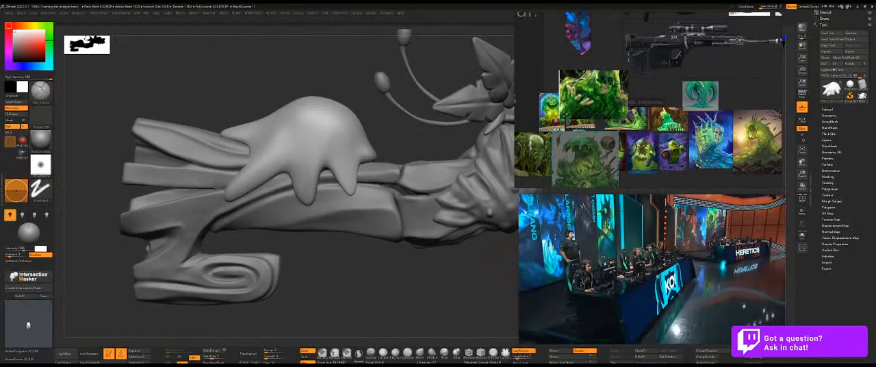
Paste the orange-background slime creature and the white-background swamp monster and place both among the slime references.
{"action": "key", "text": "ctrl+v"}
{"action": "left_click_drag", "start_coordinate": [669, 95], "coordinate": [534, 76]}
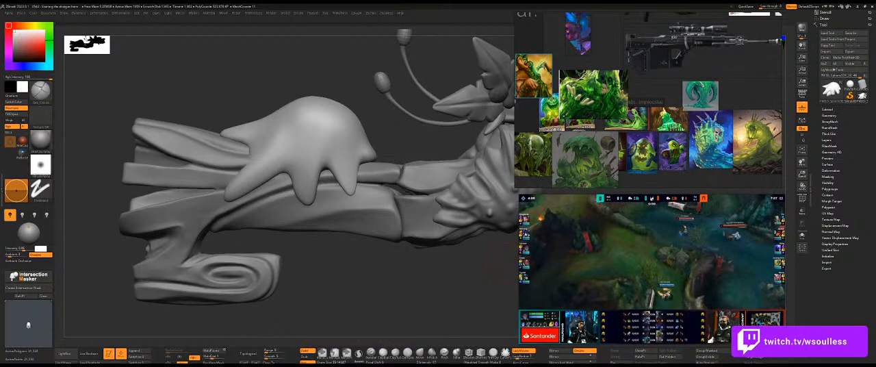
{"action": "key", "text": "super+shift+s"}
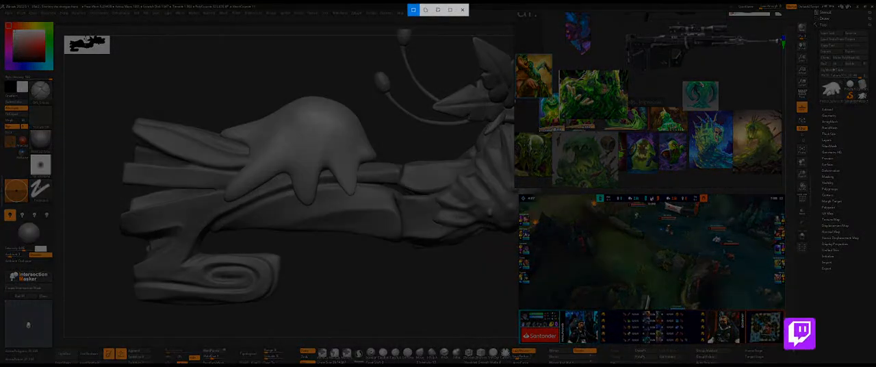
{"action": "key", "text": "Escape"}
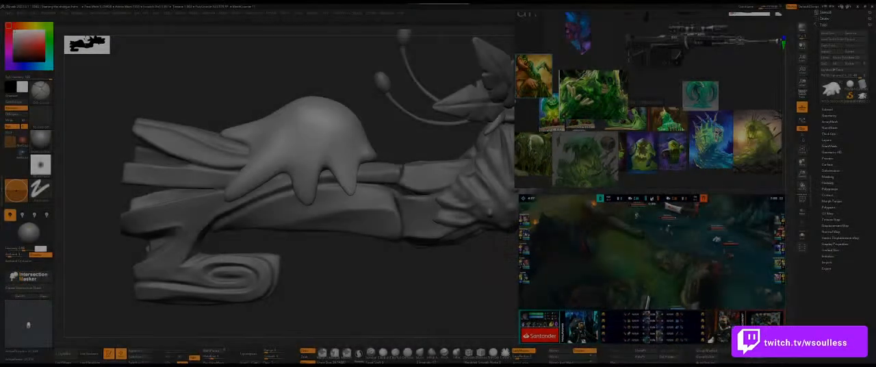
{"action": "key", "text": "ctrl+v"}
{"action": "left_click_drag", "start_coordinate": [663, 92], "coordinate": [578, 119]}
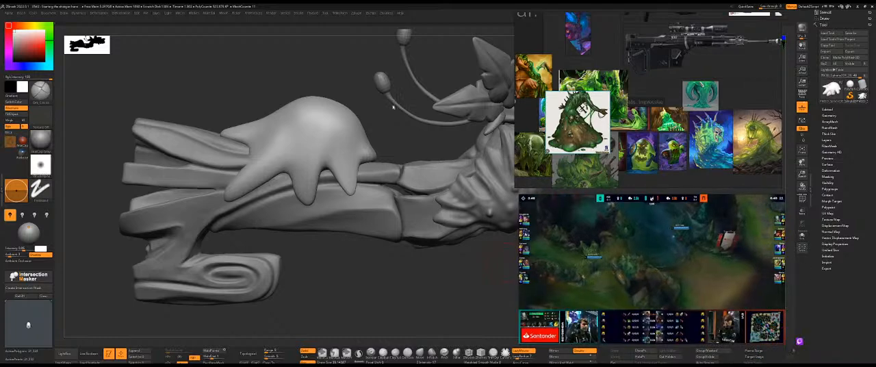
Regroup the slime references in the empty area under the notes, setting the white-background and dark green swamp monsters beneath them.
{"action": "mouse_move", "coordinate": [343, 263]}
{"action": "left_mouse_down", "text": "alt"}
{"action": "mouse_move", "coordinate": [213, 238]}
{"action": "mouse_move", "coordinate": [397, 267]}
{"action": "left_mouse_up", "text": "alt"}
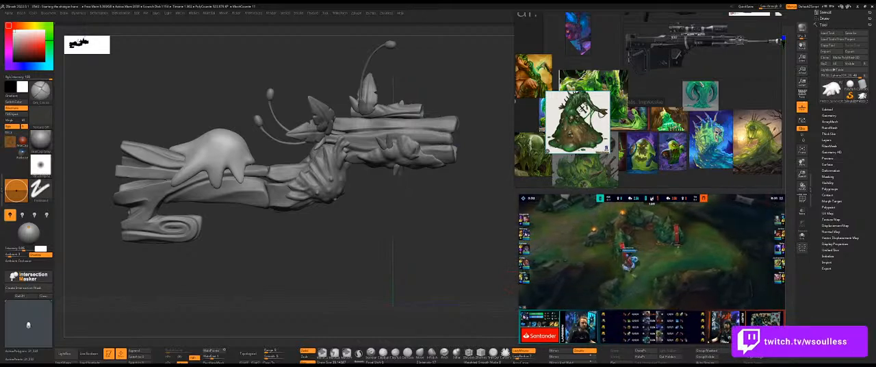
{"action": "scroll", "coordinate": [644, 134], "scroll_direction": "down", "scroll_amount": 3}
{"action": "left_click_drag", "start_coordinate": [724, 174], "coordinate": [575, 104]}
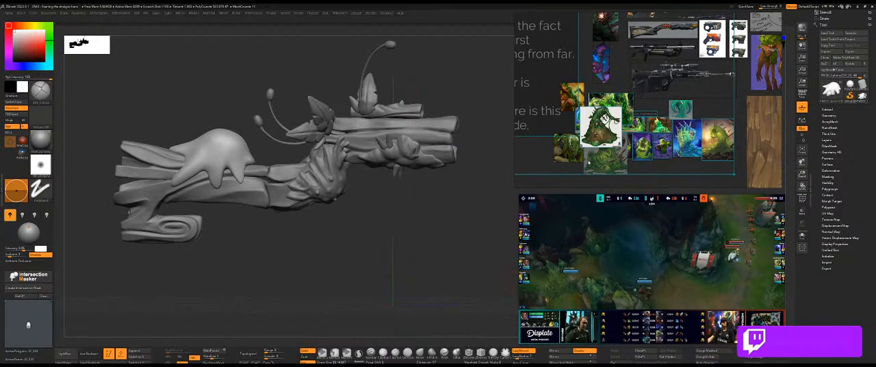
{"action": "left_click", "coordinate": [642, 161]}
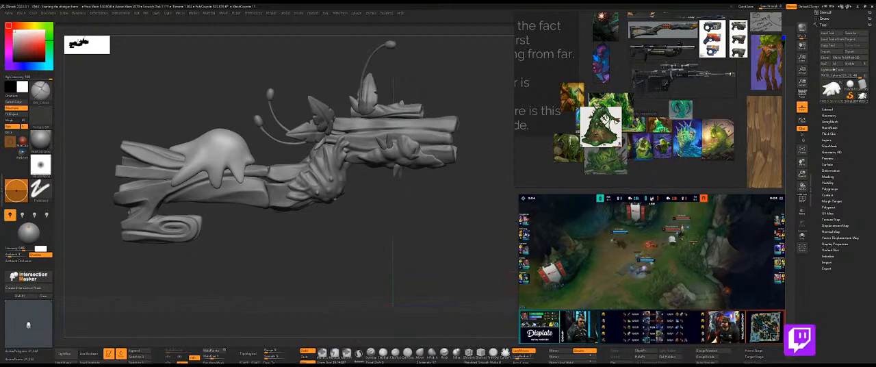
{"action": "scroll", "coordinate": [664, 158], "scroll_direction": "down", "scroll_amount": 3}
{"action": "left_click_drag", "start_coordinate": [706, 169], "coordinate": [621, 130]}
{"action": "left_click_drag", "start_coordinate": [632, 136], "coordinate": [611, 180]}
{"action": "left_click_drag", "start_coordinate": [602, 155], "coordinate": [597, 180]}
{"action": "left_click_drag", "start_coordinate": [601, 120], "coordinate": [627, 177]}
{"action": "middle_click_drag", "start_coordinate": [627, 178], "coordinate": [670, 102]}
{"action": "left_click_drag", "start_coordinate": [560, 103], "coordinate": [583, 151]}
{"action": "left_click_drag", "start_coordinate": [563, 121], "coordinate": [612, 152]}
{"action": "left_click", "coordinate": [566, 123]}
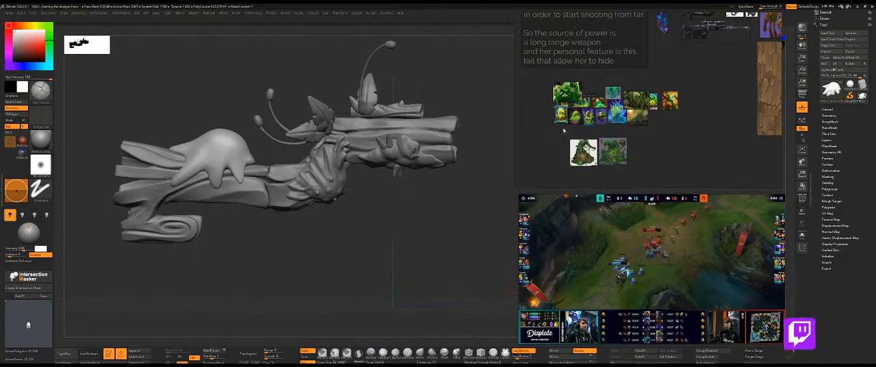
Arrange the small slime cards, the blue slime and the dark green slimes in rows below and beside the two swamp monsters.
{"action": "left_click_drag", "start_coordinate": [552, 131], "coordinate": [619, 181]}
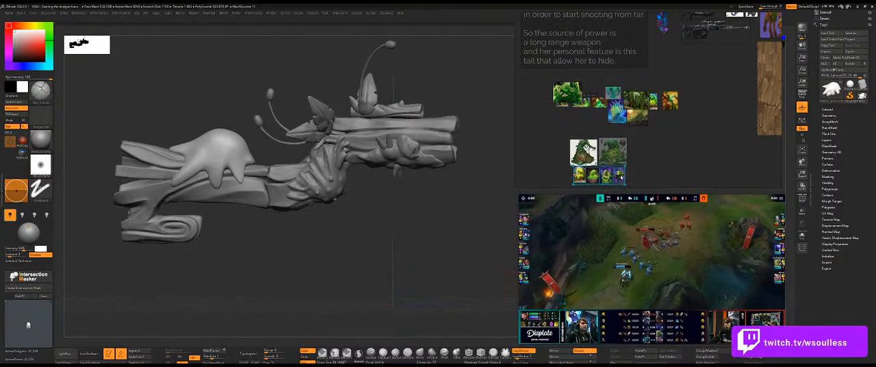
{"action": "left_click_drag", "start_coordinate": [604, 120], "coordinate": [560, 106]}
{"action": "left_click_drag", "start_coordinate": [561, 107], "coordinate": [633, 181]}
{"action": "middle_click_drag", "start_coordinate": [634, 181], "coordinate": [640, 135]}
{"action": "left_click_drag", "start_coordinate": [640, 136], "coordinate": [582, 151]}
{"action": "left_click_drag", "start_coordinate": [570, 49], "coordinate": [649, 107]}
{"action": "left_click_drag", "start_coordinate": [629, 71], "coordinate": [649, 131]}
{"action": "left_click_drag", "start_coordinate": [647, 58], "coordinate": [673, 130]}
{"action": "left_click_drag", "start_coordinate": [657, 71], "coordinate": [675, 90]}
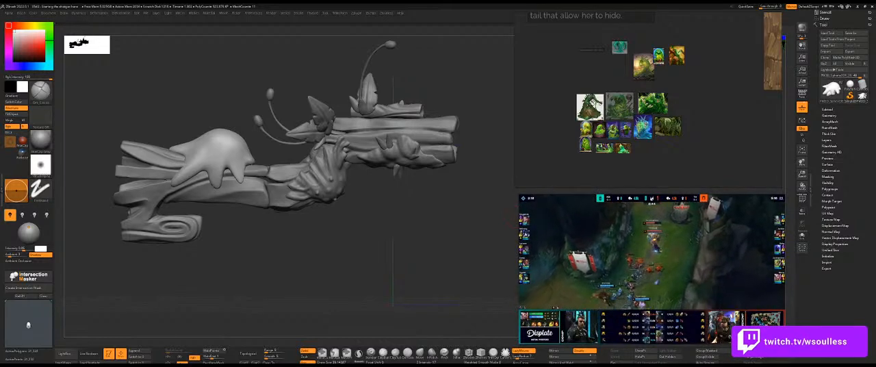
Save the project as a new numbered version of the "Starting the shotgun here" file.
{"action": "left_click", "coordinate": [145, 13]}
{"action": "left_click", "coordinate": [184, 24]}
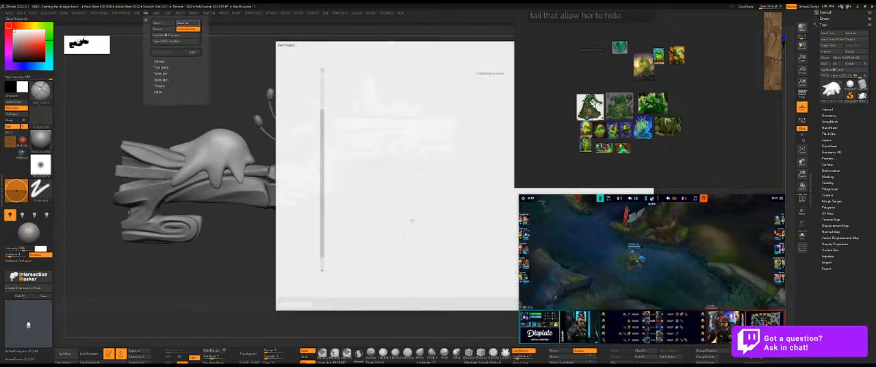
{"action": "left_click", "coordinate": [317, 278]}
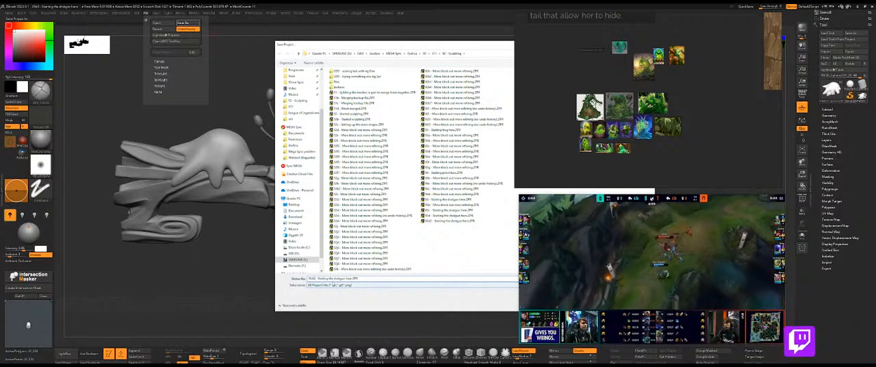
{"action": "key", "text": "Return"}
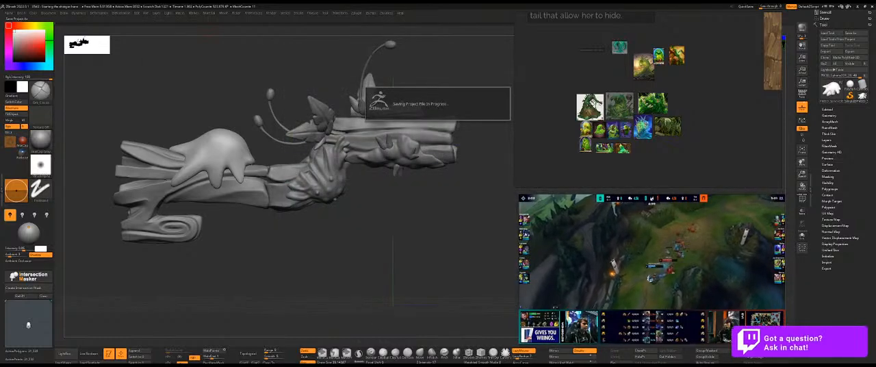
Examine the grey front and back renders of the full character on the reference board.
{"action": "scroll", "coordinate": [690, 119], "scroll_direction": "down", "scroll_amount": 8}
{"action": "middle_click_drag", "start_coordinate": [697, 65], "coordinate": [678, 104]}
{"action": "scroll", "coordinate": [680, 101], "scroll_direction": "up", "scroll_amount": 4}
{"action": "scroll", "coordinate": [637, 75], "scroll_direction": "up", "scroll_amount": 5}
{"action": "middle_click_drag", "start_coordinate": [632, 83], "coordinate": [624, 136]}
{"action": "middle_click_drag", "start_coordinate": [610, 113], "coordinate": [654, 150]}
{"action": "left_click_drag", "start_coordinate": [655, 150], "coordinate": [712, 59]}
{"action": "double_click", "coordinate": [712, 59]}
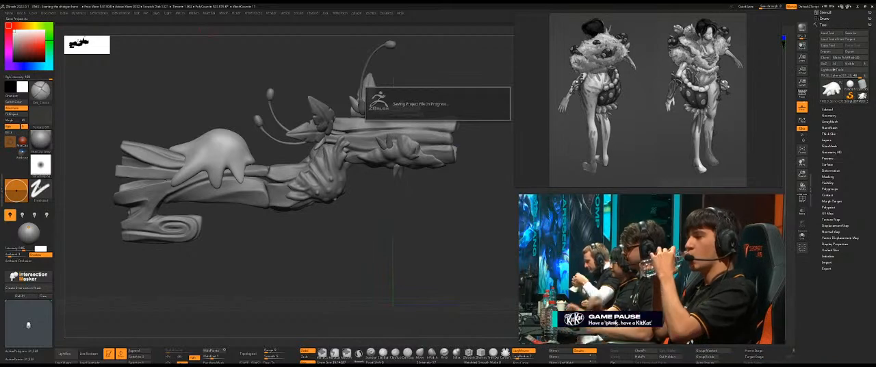
Open the character project "More block out more refining (no undo history)" without saving the current scene, and frame the whole figure.
{"action": "left_click", "coordinate": [136, 13]}
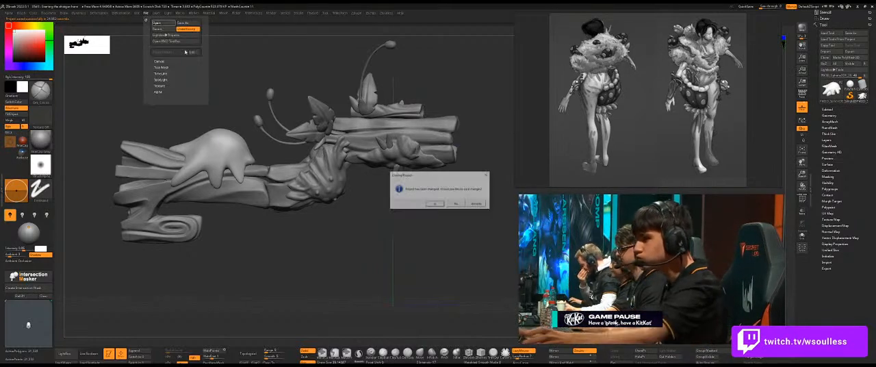
{"action": "left_click", "coordinate": [455, 203]}
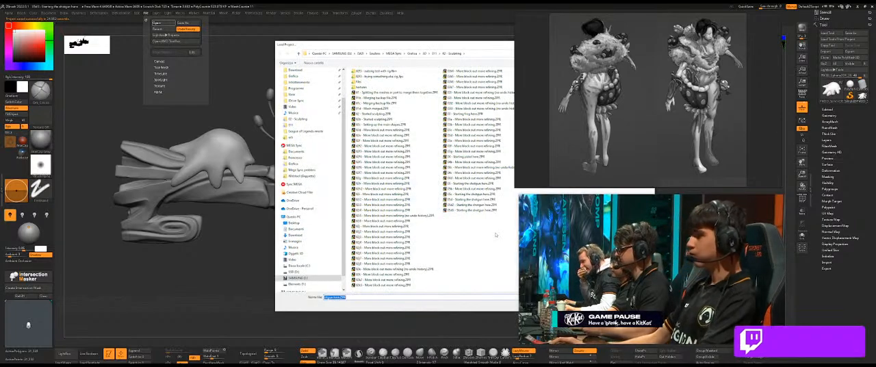
{"action": "left_click", "coordinate": [472, 108]}
{"action": "double_click", "coordinate": [472, 110]}
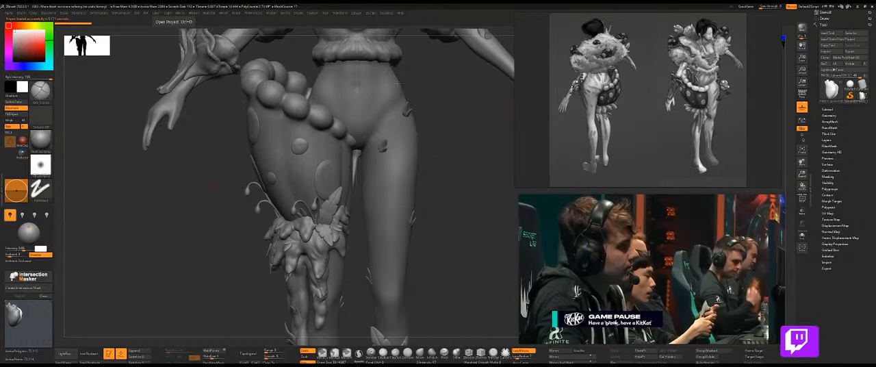
{"action": "key", "text": "f"}
{"action": "mouse_move", "coordinate": [413, 206]}
{"action": "left_mouse_down"}
{"action": "mouse_move", "coordinate": [437, 141]}
{"action": "mouse_move", "coordinate": [426, 167]}
{"action": "mouse_move", "coordinate": [432, 223]}
{"action": "mouse_move", "coordinate": [445, 231]}
{"action": "mouse_move", "coordinate": [413, 142]}
{"action": "mouse_move", "coordinate": [229, 112]}
{"action": "mouse_move", "coordinate": [242, 121]}
{"action": "mouse_move", "coordinate": [203, 106]}
{"action": "mouse_move", "coordinate": [206, 115]}
{"action": "left_mouse_up"}
{"action": "mouse_move", "coordinate": [404, 241]}
{"action": "left_mouse_down", "text": "alt"}
{"action": "mouse_move", "coordinate": [390, 166]}
{"action": "mouse_move", "coordinate": [404, 199]}
{"action": "mouse_move", "coordinate": [406, 181]}
{"action": "mouse_move", "coordinate": [427, 195]}
{"action": "mouse_move", "coordinate": [372, 189]}
{"action": "mouse_move", "coordinate": [386, 190]}
{"action": "mouse_move", "coordinate": [377, 179]}
{"action": "mouse_move", "coordinate": [404, 194]}
{"action": "mouse_move", "coordinate": [416, 189]}
{"action": "mouse_move", "coordinate": [405, 216]}
{"action": "left_mouse_up", "text": "alt"}
{"action": "mouse_move", "coordinate": [395, 240]}
{"action": "left_mouse_down"}
{"action": "mouse_move", "coordinate": [368, 219]}
{"action": "mouse_move", "coordinate": [377, 209]}
{"action": "mouse_move", "coordinate": [363, 210]}
{"action": "mouse_move", "coordinate": [448, 215]}
{"action": "mouse_move", "coordinate": [417, 198]}
{"action": "mouse_move", "coordinate": [406, 178]}
{"action": "mouse_move", "coordinate": [424, 171]}
{"action": "mouse_move", "coordinate": [410, 227]}
{"action": "mouse_move", "coordinate": [401, 219]}
{"action": "mouse_move", "coordinate": [428, 207]}
{"action": "mouse_move", "coordinate": [420, 212]}
{"action": "mouse_move", "coordinate": [403, 196]}
{"action": "mouse_move", "coordinate": [391, 206]}
{"action": "mouse_move", "coordinate": [400, 210]}
{"action": "left_mouse_up"}
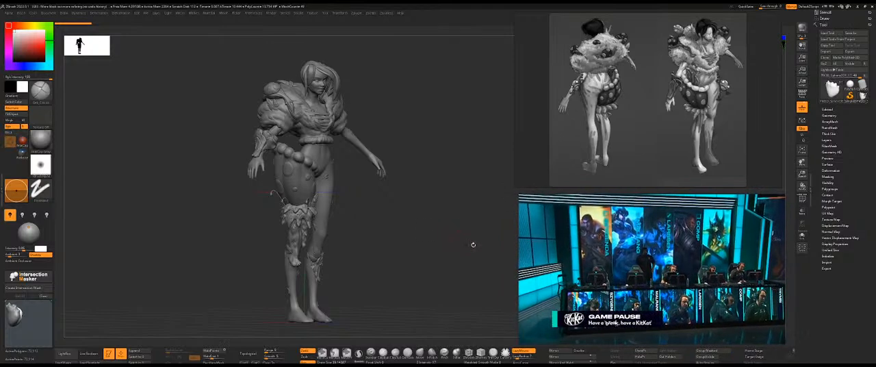
Look over the character's line sketch and the surrounding wood, branch and anatomy references on the board.
{"action": "scroll", "coordinate": [665, 153], "scroll_direction": "down", "scroll_amount": 4}
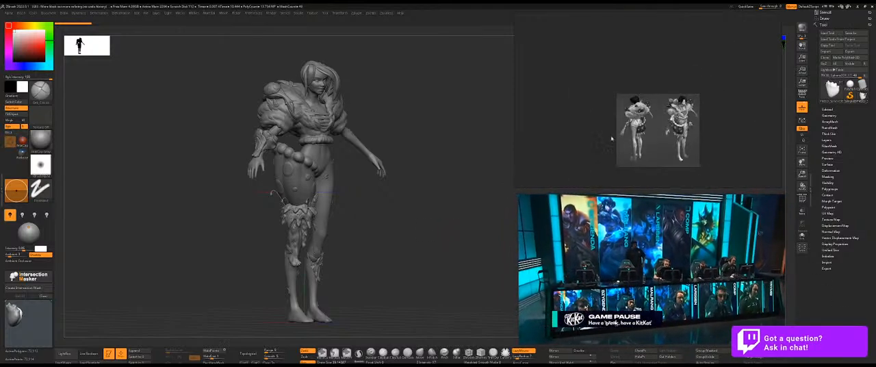
{"action": "middle_click_drag", "start_coordinate": [665, 153], "coordinate": [687, 170]}
{"action": "scroll", "coordinate": [656, 154], "scroll_direction": "down", "scroll_amount": 4}
{"action": "middle_click_drag", "start_coordinate": [634, 154], "coordinate": [732, 170]}
{"action": "scroll", "coordinate": [606, 121], "scroll_direction": "up", "scroll_amount": 6}
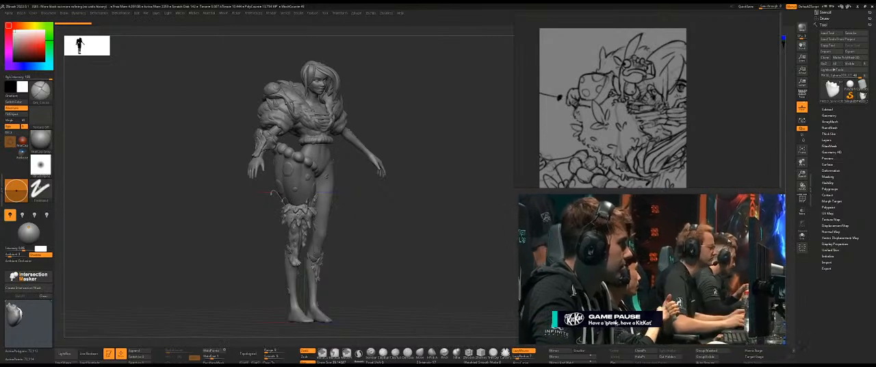
{"action": "scroll", "coordinate": [636, 127], "scroll_direction": "down", "scroll_amount": 6}
{"action": "left_click_drag", "start_coordinate": [673, 119], "coordinate": [637, 85]}
{"action": "scroll", "coordinate": [666, 127], "scroll_direction": "down", "scroll_amount": 2}
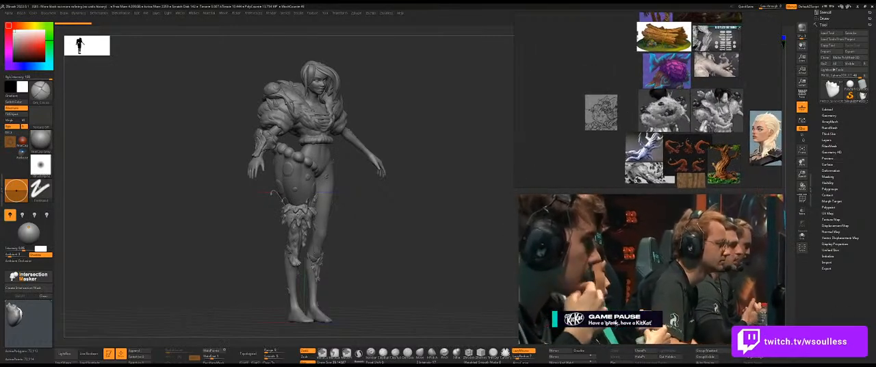
Launch Adobe Photoshop 2022.
{"action": "key", "text": "super"}
{"action": "type", "text": "photo"}
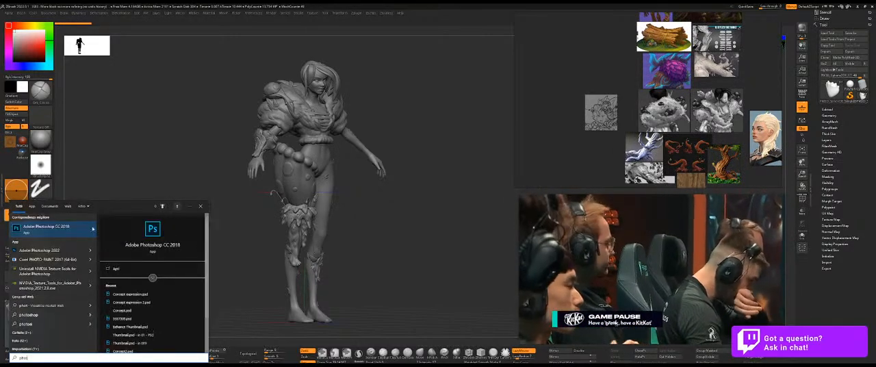
{"action": "left_click", "coordinate": [45, 250]}
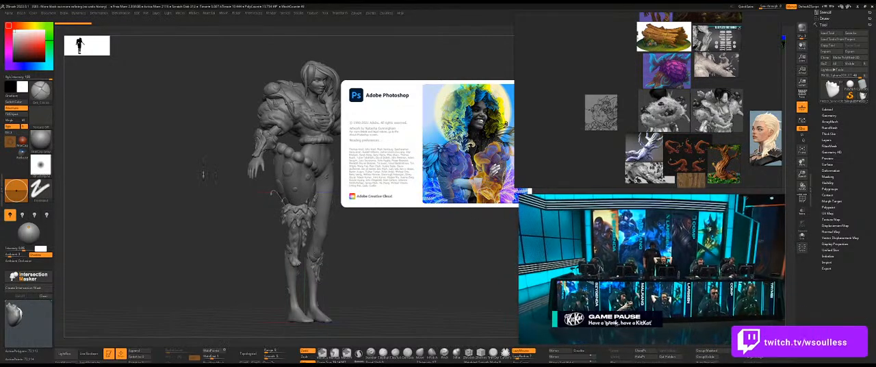
Open the concept sketch document in Photoshop and load the frog's "More block out more refining" project without saving the current ZBrush scene.
{"action": "left_click", "coordinate": [146, 13]}
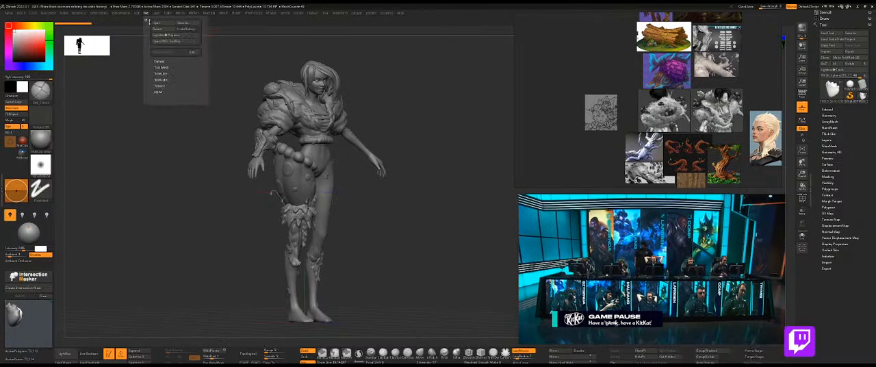
{"action": "left_click", "coordinate": [157, 22]}
{"action": "left_click", "coordinate": [465, 203]}
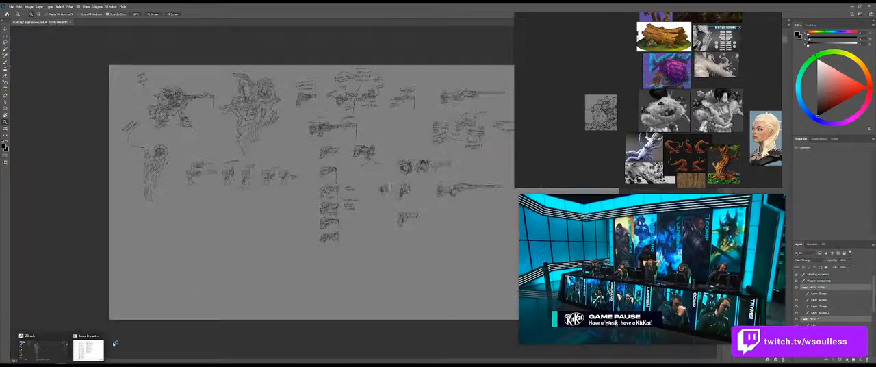
{"action": "left_click", "coordinate": [89, 349]}
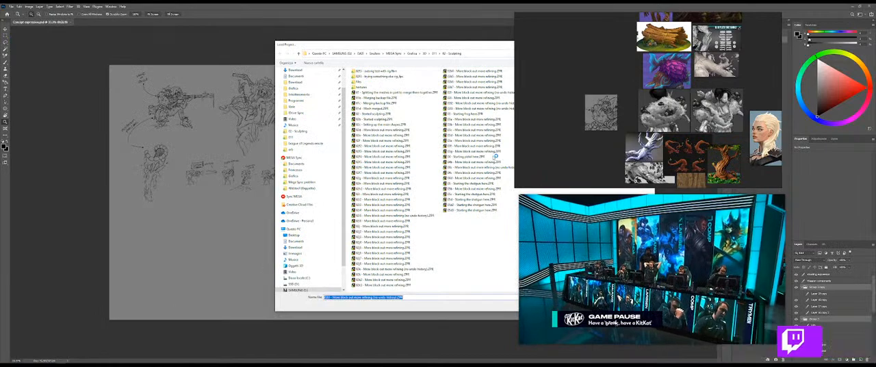
{"action": "double_click", "coordinate": [476, 157]}
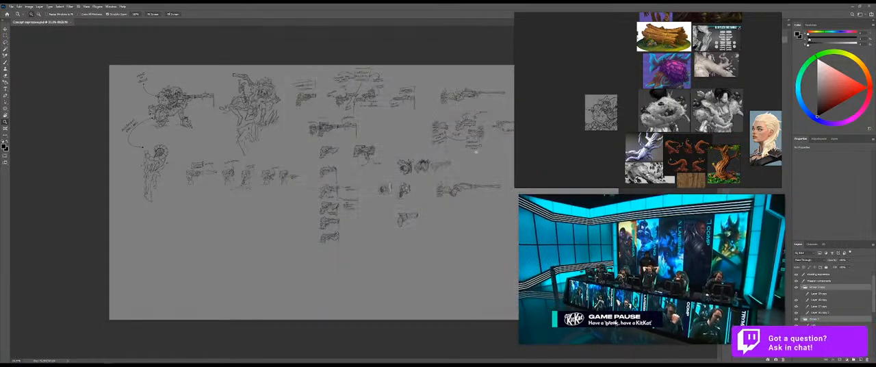
Examine the character sketches at close range, comparing the kneeling rifle pose with the seated pose.
{"action": "left_click", "coordinate": [101, 156]}
{"action": "left_click_drag", "start_coordinate": [183, 80], "coordinate": [155, 179]}
{"action": "key", "text": "ctrl+m"}
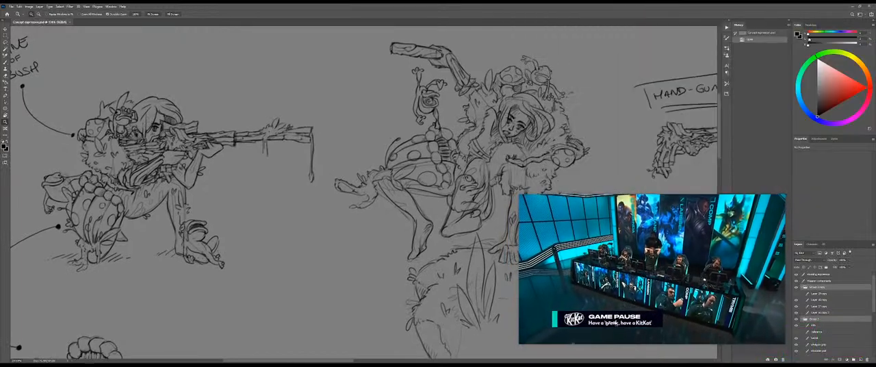
{"action": "left_click_drag", "start_coordinate": [424, 202], "coordinate": [277, 228]}
{"action": "left_click_drag", "start_coordinate": [316, 164], "coordinate": [331, 163]}
{"action": "left_click_drag", "start_coordinate": [102, 221], "coordinate": [317, 215]}
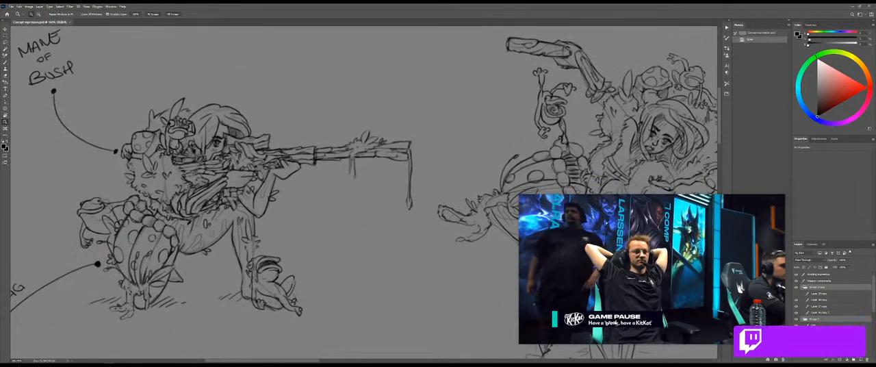
Switch to ZBrush, duplicate the frog figure twice with the copies side by side, and view all three at an angle.
{"action": "key", "text": "alt+Tab"}
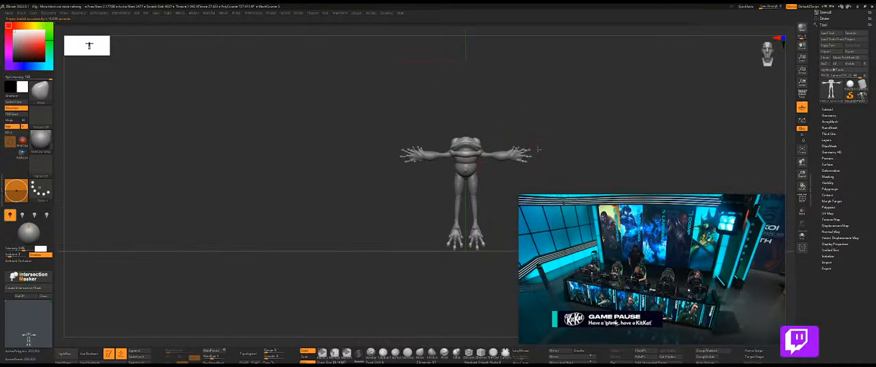
{"action": "key", "text": "w"}
{"action": "left_click_drag", "start_coordinate": [438, 211], "coordinate": [303, 216], "text": "ctrl"}
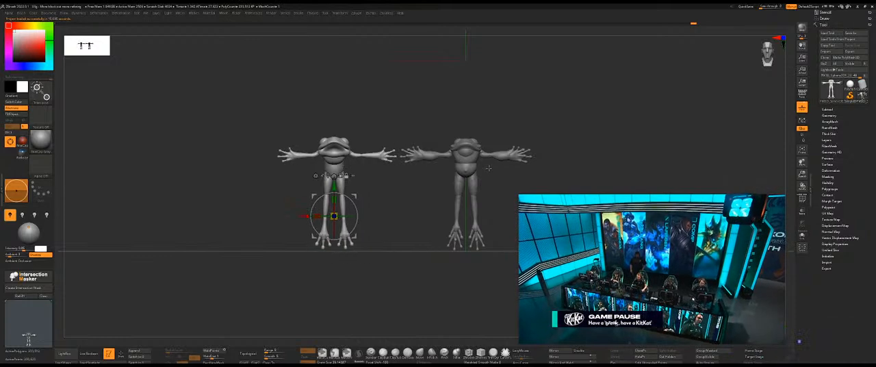
{"action": "left_click", "coordinate": [456, 209]}
{"action": "left_click", "coordinate": [498, 194]}
{"action": "left_click", "coordinate": [493, 155]}
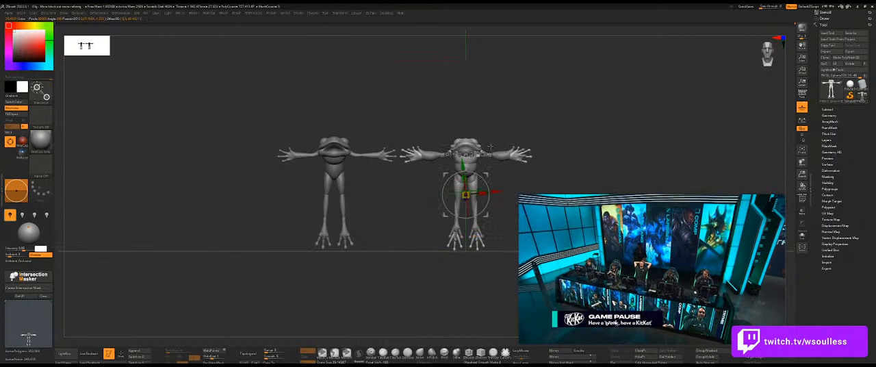
{"action": "left_click_drag", "start_coordinate": [436, 194], "coordinate": [183, 195], "text": "ctrl"}
{"action": "key", "text": "q"}
{"action": "mouse_move", "coordinate": [324, 98]}
{"action": "left_mouse_down"}
{"action": "mouse_move", "coordinate": [408, 249]}
{"action": "mouse_move", "coordinate": [457, 214]}
{"action": "mouse_move", "coordinate": [350, 232]}
{"action": "mouse_move", "coordinate": [373, 240]}
{"action": "mouse_move", "coordinate": [329, 247]}
{"action": "mouse_move", "coordinate": [287, 135]}
{"action": "mouse_move", "coordinate": [364, 109]}
{"action": "mouse_move", "coordinate": [303, 107]}
{"action": "mouse_move", "coordinate": [294, 98]}
{"action": "mouse_move", "coordinate": [456, 178]}
{"action": "left_mouse_up"}
{"action": "left_click_drag", "start_coordinate": [387, 231], "coordinate": [385, 208]}
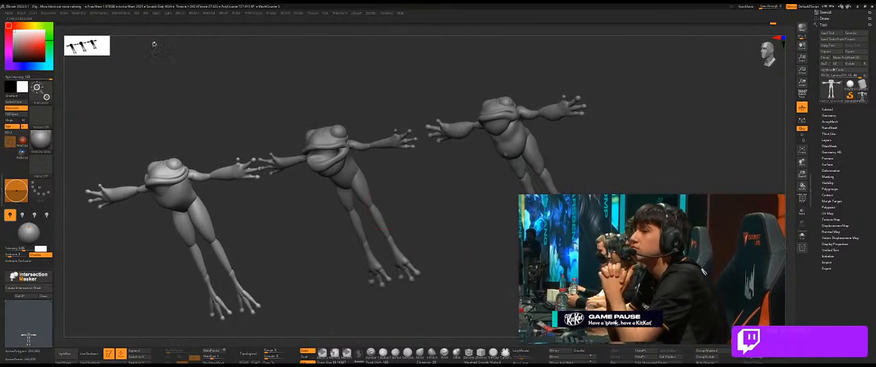
Open the "Starting the shotgun here" project without saving the changes to the frog scene.
{"action": "left_click", "coordinate": [147, 13]}
{"action": "left_click", "coordinate": [163, 23]}
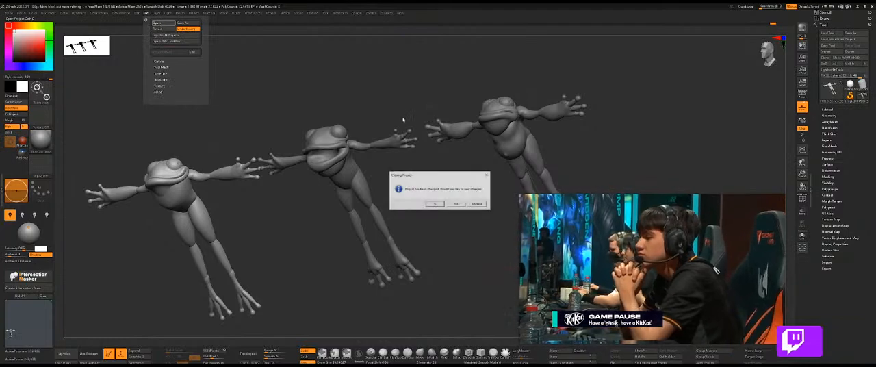
{"action": "left_click", "coordinate": [457, 204]}
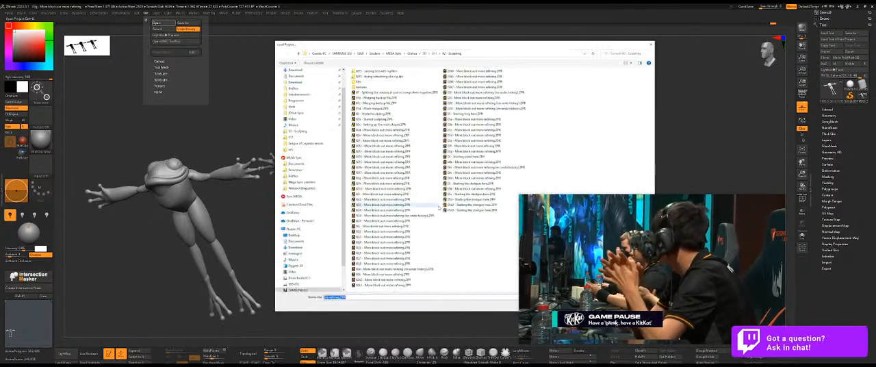
{"action": "double_click", "coordinate": [481, 212]}
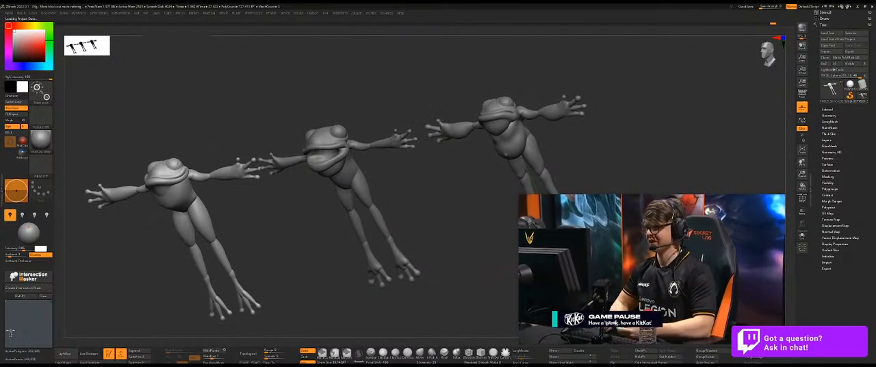
Switch to Photoshop and examine the assembled rifle sketch above the pistol and trigger notes.
{"action": "key", "text": "super"}
{"action": "left_click", "coordinate": [196, 360]}
{"action": "key", "text": "ctrl+0"}
{"action": "mouse_move", "coordinate": [460, 123]}
{"action": "left_mouse_down"}
{"action": "mouse_move", "coordinate": [482, 121]}
{"action": "mouse_move", "coordinate": [360, 182]}
{"action": "mouse_move", "coordinate": [339, 221]}
{"action": "left_mouse_up"}
{"action": "left_click_drag", "start_coordinate": [355, 162], "coordinate": [373, 164]}
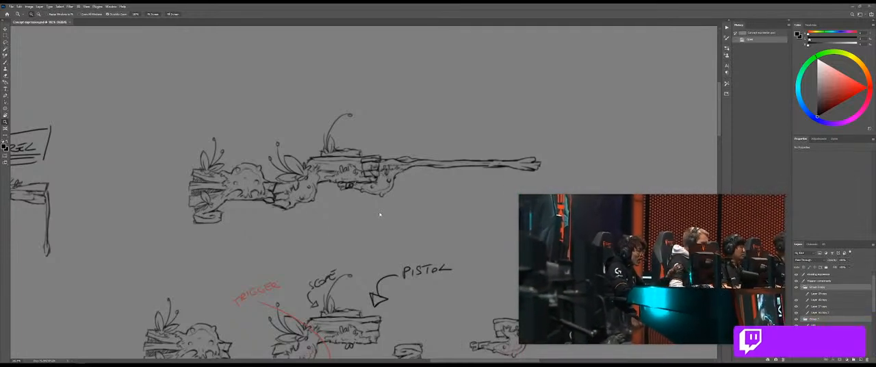
Select the stock pieces of the assembled rifle sketch and shift them toward the barrel with Free Transform.
{"action": "key", "text": "v"}
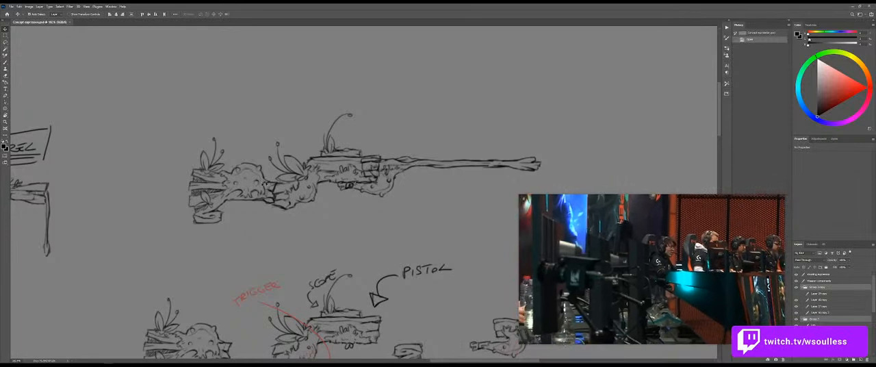
{"action": "left_click", "coordinate": [264, 184], "text": "ctrl"}
{"action": "key", "text": "ctrl+t"}
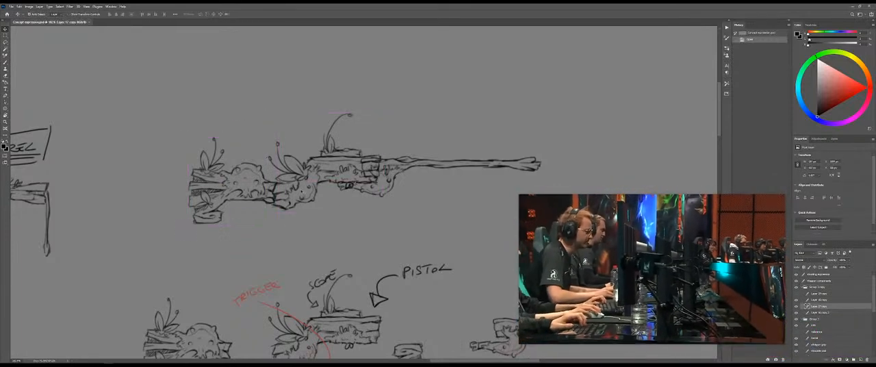
{"action": "mouse_move", "coordinate": [283, 132]}
{"action": "left_mouse_down", "text": "shift"}
{"action": "mouse_move", "coordinate": [288, 260]}
{"action": "mouse_move", "coordinate": [154, 261]}
{"action": "left_mouse_up", "text": "shift"}
{"action": "mouse_move", "coordinate": [234, 170]}
{"action": "left_mouse_down"}
{"action": "mouse_move", "coordinate": [403, 214]}
{"action": "mouse_move", "coordinate": [368, 181]}
{"action": "left_mouse_up"}
{"action": "key", "text": "Return"}
{"action": "left_click_drag", "start_coordinate": [512, 164], "coordinate": [654, 110]}
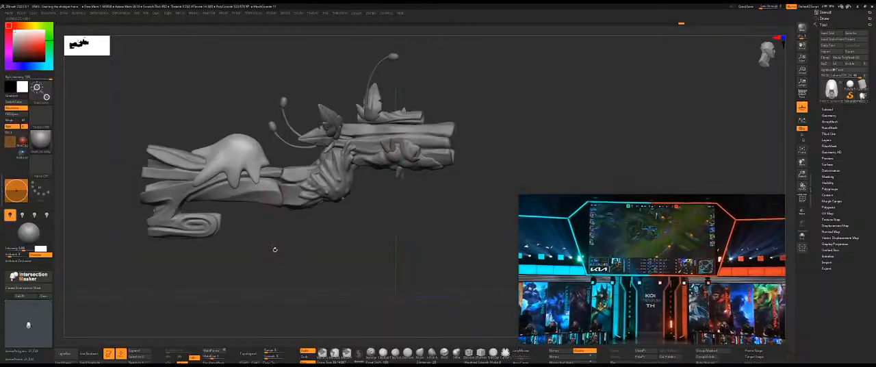
Try flipping the shotgun's wooden stock and moving it forward beneath the barrel, and undo the transformation.
{"action": "left_click", "coordinate": [267, 195], "text": "alt"}
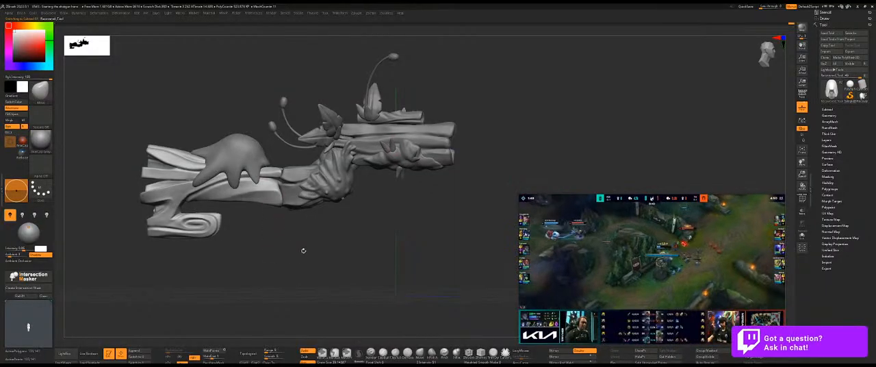
{"action": "key", "text": "w"}
{"action": "left_click", "coordinate": [188, 165]}
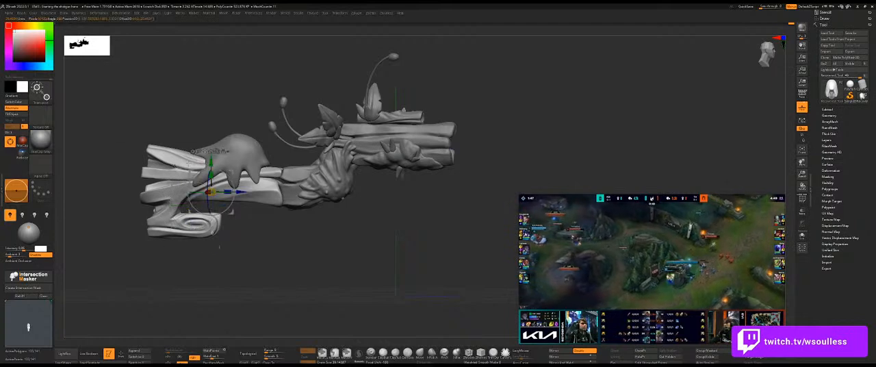
{"action": "left_click", "coordinate": [199, 177]}
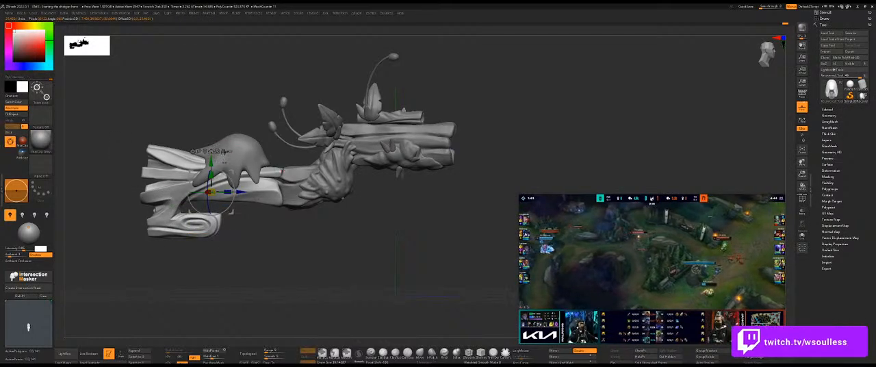
{"action": "left_click", "coordinate": [223, 152]}
{"action": "left_click_drag", "start_coordinate": [319, 251], "coordinate": [331, 245]}
{"action": "left_click_drag", "start_coordinate": [232, 180], "coordinate": [424, 178]}
{"action": "left_click_drag", "start_coordinate": [458, 263], "coordinate": [533, 135]}
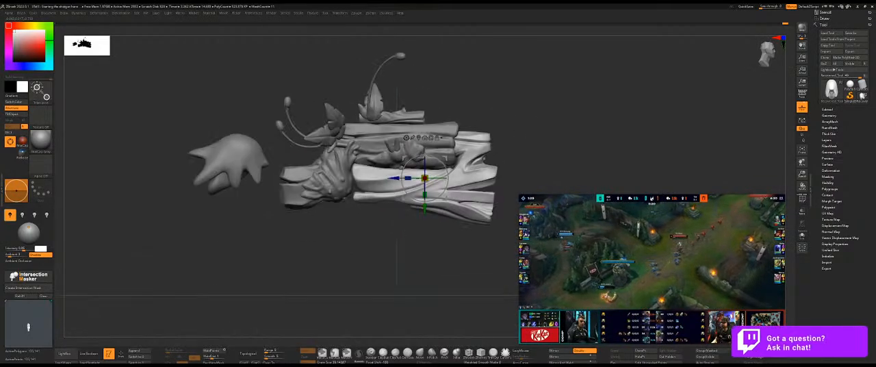
{"action": "key", "text": "ctrl+z"}
{"action": "key", "text": "ctrl+z"}
{"action": "key", "text": "q"}
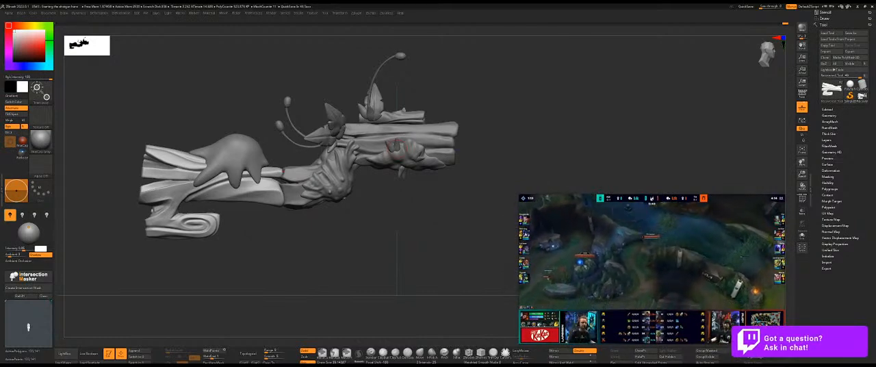
Bring up the reference board and move the mossy swamp creature image next to the green slime group.
{"action": "right_click_drag", "start_coordinate": [875, 204], "coordinate": [543, 132]}
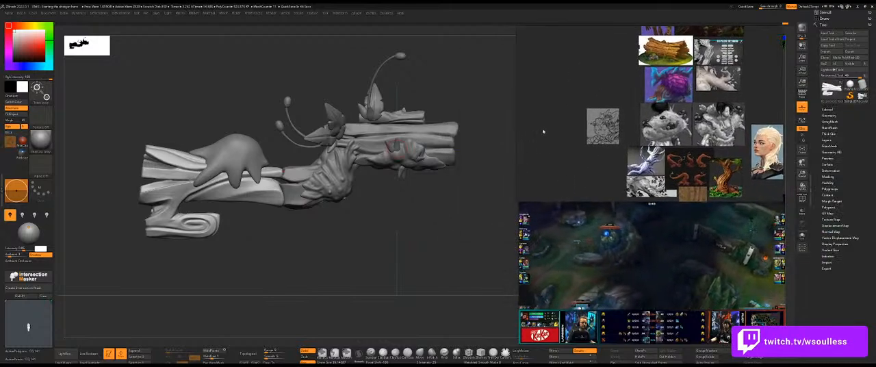
{"action": "scroll", "coordinate": [608, 145], "scroll_direction": "down", "scroll_amount": 3}
{"action": "middle_click_drag", "start_coordinate": [608, 145], "coordinate": [599, 55]}
{"action": "middle_click_drag", "start_coordinate": [625, 197], "coordinate": [644, 82]}
{"action": "scroll", "coordinate": [645, 87], "scroll_direction": "down", "scroll_amount": 3}
{"action": "middle_click_drag", "start_coordinate": [648, 164], "coordinate": [620, 83]}
{"action": "scroll", "coordinate": [650, 113], "scroll_direction": "down", "scroll_amount": 5}
{"action": "scroll", "coordinate": [652, 186], "scroll_direction": "up", "scroll_amount": 7}
{"action": "scroll", "coordinate": [693, 102], "scroll_direction": "up", "scroll_amount": 1}
{"action": "middle_click_drag", "start_coordinate": [693, 103], "coordinate": [666, 101]}
{"action": "left_click_drag", "start_coordinate": [668, 66], "coordinate": [707, 140]}
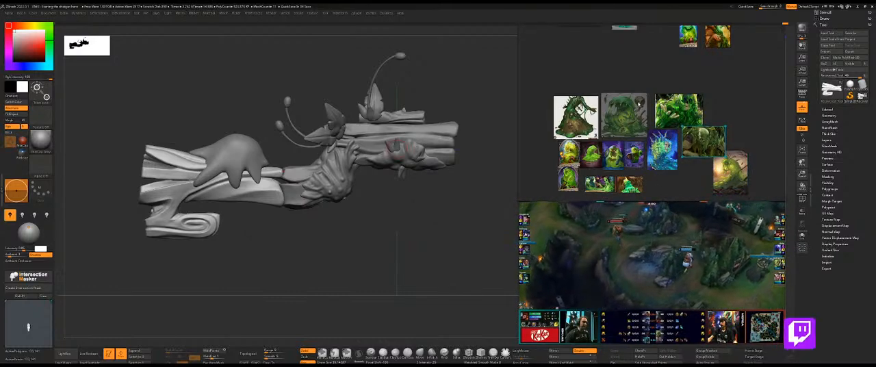
Move the outlying slime portrait into the slime group, beneath the blue spiky slime image.
{"action": "middle_click_drag", "start_coordinate": [637, 105], "coordinate": [633, 116]}
{"action": "left_click_drag", "start_coordinate": [684, 47], "coordinate": [661, 168]}
{"action": "middle_click_drag", "start_coordinate": [669, 184], "coordinate": [668, 160]}
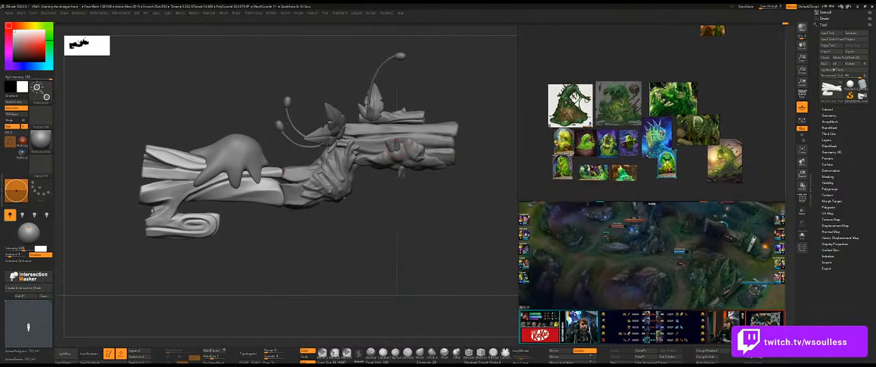
{"action": "left_click_drag", "start_coordinate": [593, 172], "coordinate": [589, 168]}
{"action": "scroll", "coordinate": [655, 171], "scroll_direction": "up", "scroll_amount": 3}
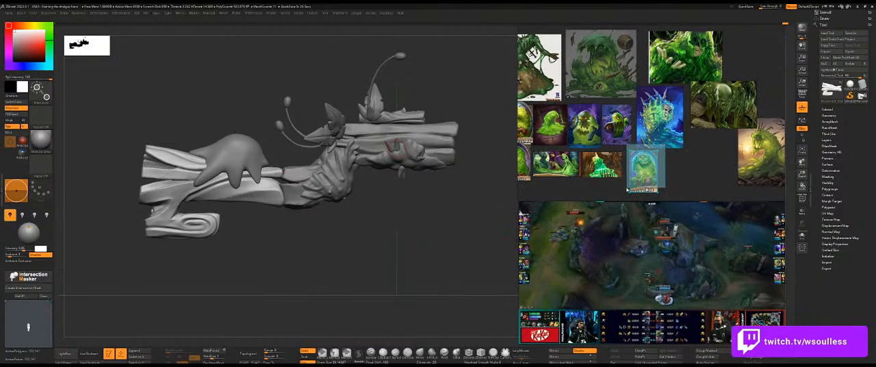
{"action": "scroll", "coordinate": [677, 153], "scroll_direction": "down", "scroll_amount": 3}
{"action": "left_click_drag", "start_coordinate": [716, 141], "coordinate": [688, 163]}
Inspect the blue spiky slime image and fit the swamp creature and golden slime images into the group's rows.
{"action": "double_click", "coordinate": [669, 137]}
{"action": "scroll", "coordinate": [669, 137], "scroll_direction": "down", "scroll_amount": 5}
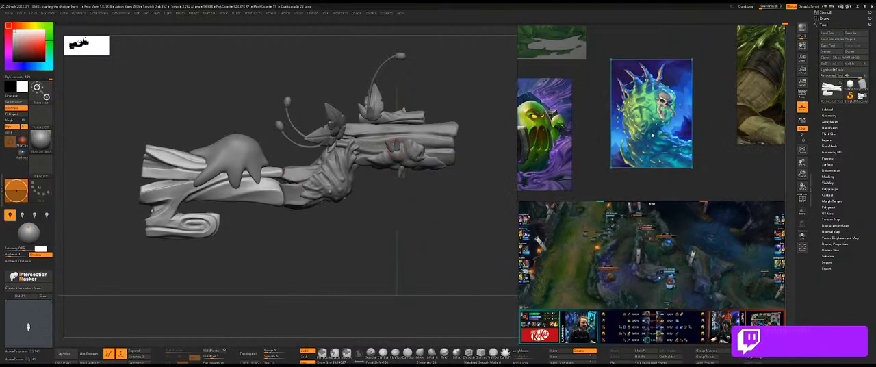
{"action": "left_click_drag", "start_coordinate": [737, 117], "coordinate": [697, 146]}
{"action": "left_click_drag", "start_coordinate": [696, 74], "coordinate": [708, 86]}
{"action": "middle_click_drag", "start_coordinate": [733, 165], "coordinate": [717, 103]}
{"action": "scroll", "coordinate": [716, 102], "scroll_direction": "down", "scroll_amount": 2}
{"action": "left_click_drag", "start_coordinate": [758, 106], "coordinate": [655, 133]}
{"action": "scroll", "coordinate": [655, 132], "scroll_direction": "down", "scroll_amount": 3}
{"action": "scroll", "coordinate": [655, 133], "scroll_direction": "down", "scroll_amount": 3}
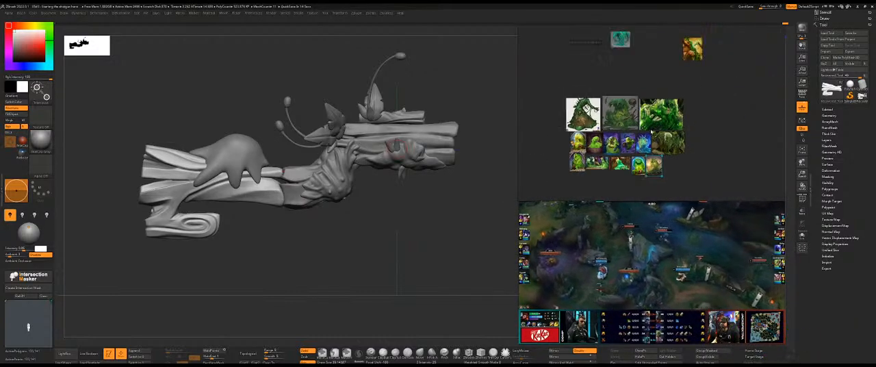
Bring the two remaining outlying images, the orange creature and the teal one, into the slime group and frame the collection.
{"action": "scroll", "coordinate": [669, 157], "scroll_direction": "up", "scroll_amount": 5}
{"action": "left_click_drag", "start_coordinate": [667, 154], "coordinate": [666, 154], "text": "ctrl+alt"}
{"action": "scroll", "coordinate": [669, 158], "scroll_direction": "down", "scroll_amount": 2}
{"action": "scroll", "coordinate": [665, 152], "scroll_direction": "down", "scroll_amount": 3}
{"action": "left_click_drag", "start_coordinate": [636, 62], "coordinate": [612, 176]}
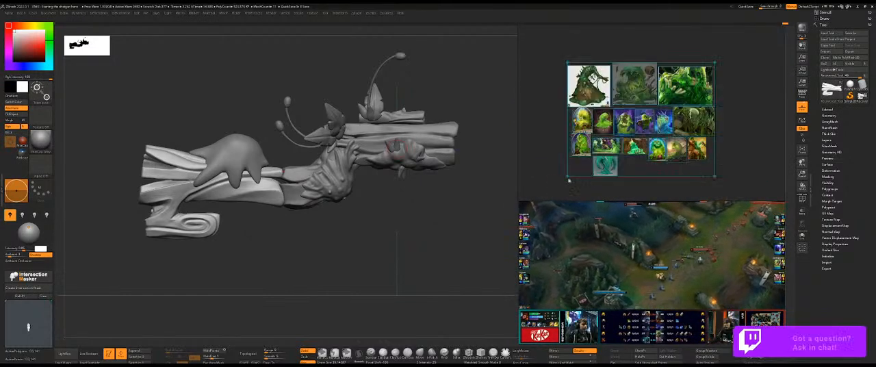
{"action": "scroll", "coordinate": [613, 151], "scroll_direction": "up", "scroll_amount": 3}
{"action": "scroll", "coordinate": [643, 96], "scroll_direction": "up", "scroll_amount": 3}
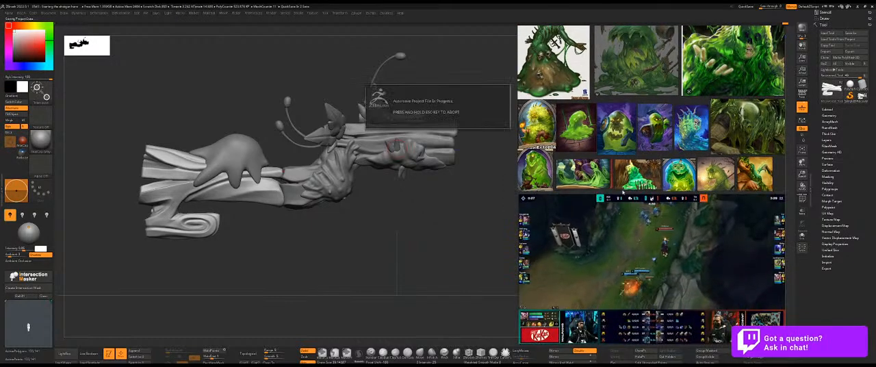
Shrink and reposition the stream video window, and extend the reference board downward to show more slime images.
{"action": "left_click_drag", "start_coordinate": [623, 194], "coordinate": [623, 223]}
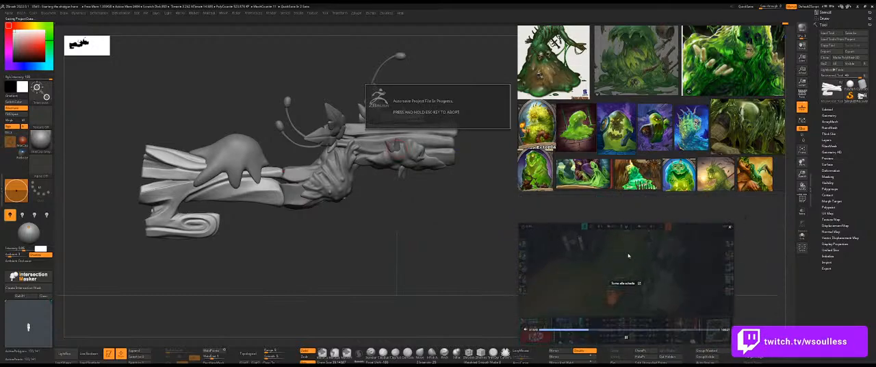
{"action": "left_click_drag", "start_coordinate": [627, 255], "coordinate": [699, 247]}
{"action": "left_click_drag", "start_coordinate": [675, 193], "coordinate": [670, 217]}
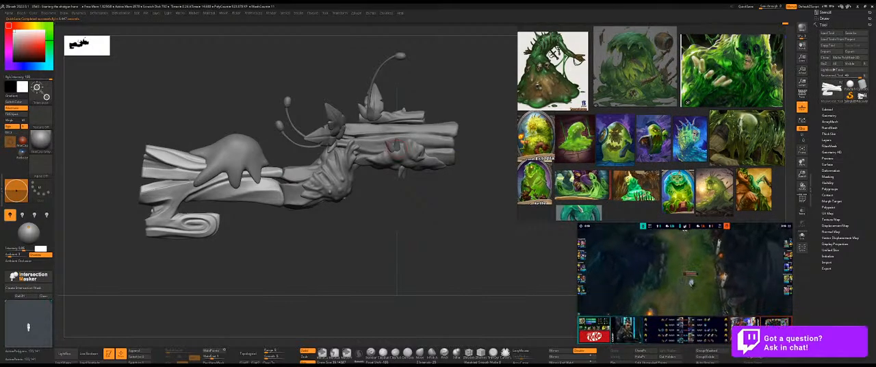
Reshape the drips of the slime blob on the shotgun's stock with the Move brush.
{"action": "key", "text": "w"}
{"action": "key", "text": "q"}
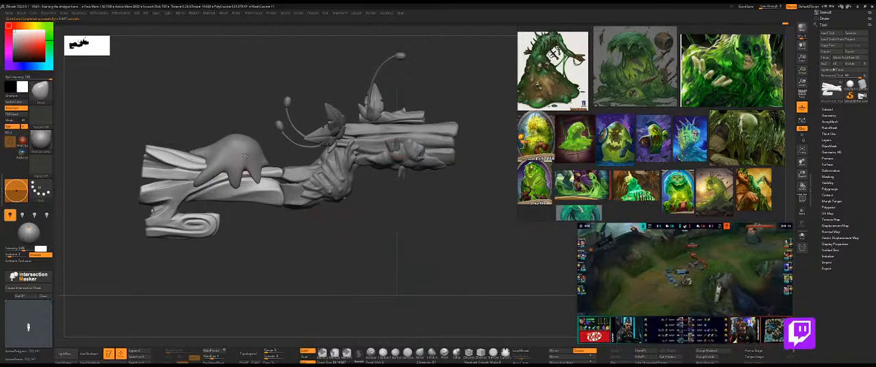
{"action": "left_click_drag", "start_coordinate": [329, 285], "coordinate": [337, 266]}
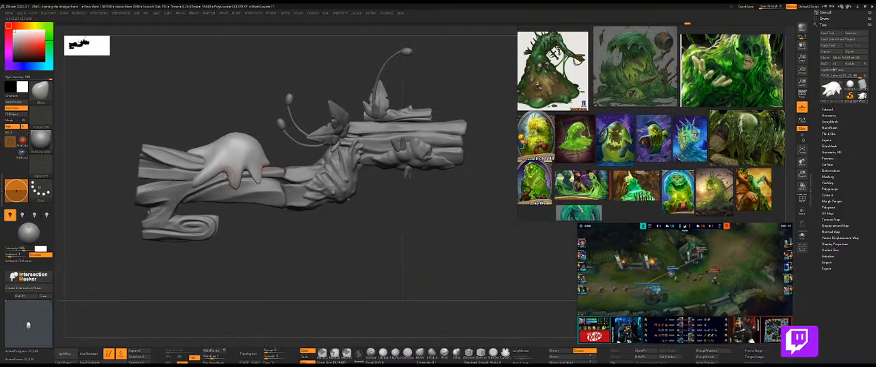
{"action": "mouse_move", "coordinate": [274, 228]}
{"action": "left_mouse_down"}
{"action": "mouse_move", "coordinate": [278, 257]}
{"action": "mouse_move", "coordinate": [334, 255]}
{"action": "mouse_move", "coordinate": [314, 270]}
{"action": "mouse_move", "coordinate": [386, 272]}
{"action": "mouse_move", "coordinate": [364, 279]}
{"action": "left_mouse_up"}
Build up volume around the slime blob's front drip with a resized ClayBuildup brush.
{"action": "key", "text": "b"}
{"action": "key", "text": "c"}
{"action": "key", "text": "b"}
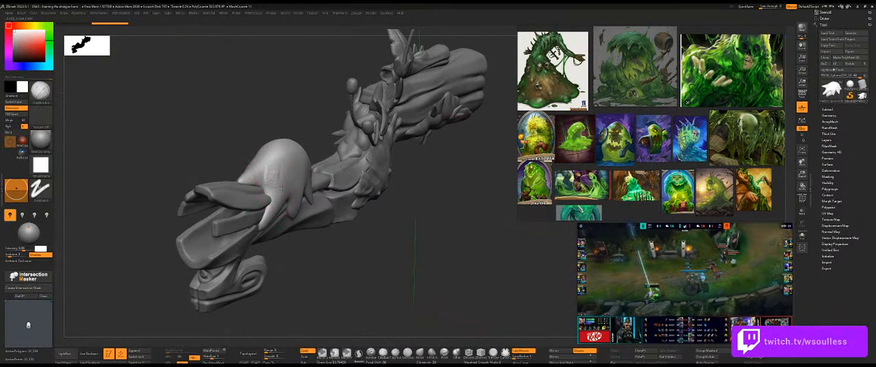
{"action": "key", "text": "ctrl+z"}
{"action": "key", "text": "s"}
{"action": "left_click_drag", "start_coordinate": [276, 175], "coordinate": [284, 186]}
{"action": "right_click_drag", "start_coordinate": [295, 186], "coordinate": [279, 188]}
{"action": "left_click_drag", "start_coordinate": [299, 189], "coordinate": [330, 165]}
Compare the sculpted shotgun in side view with the concept sketch overlay, especially the slime area.
{"action": "mouse_move", "coordinate": [361, 233]}
{"action": "right_mouse_down"}
{"action": "mouse_move", "coordinate": [360, 250]}
{"action": "mouse_move", "coordinate": [365, 242]}
{"action": "mouse_move", "coordinate": [352, 234]}
{"action": "right_mouse_up"}
{"action": "key", "text": "shift+z"}
{"action": "key", "text": "shift+z"}
{"action": "key", "text": "shift+z"}
{"action": "key", "text": "shift+z"}
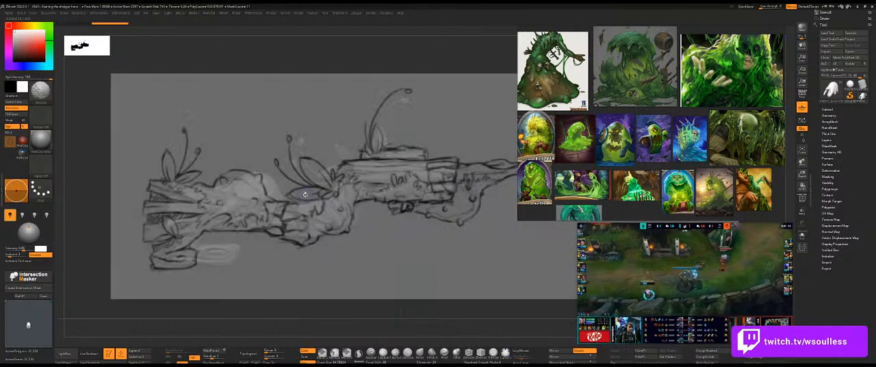
{"action": "key", "text": "z"}
{"action": "key", "text": "z"}
{"action": "key", "text": "shift+z"}
{"action": "key", "text": "shift+z"}
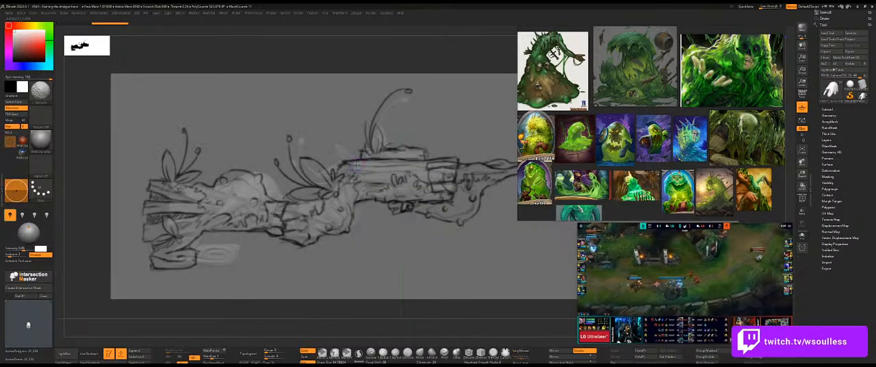
{"action": "key", "text": "shift+z"}
{"action": "left_click_drag", "start_coordinate": [341, 95], "coordinate": [333, 94]}
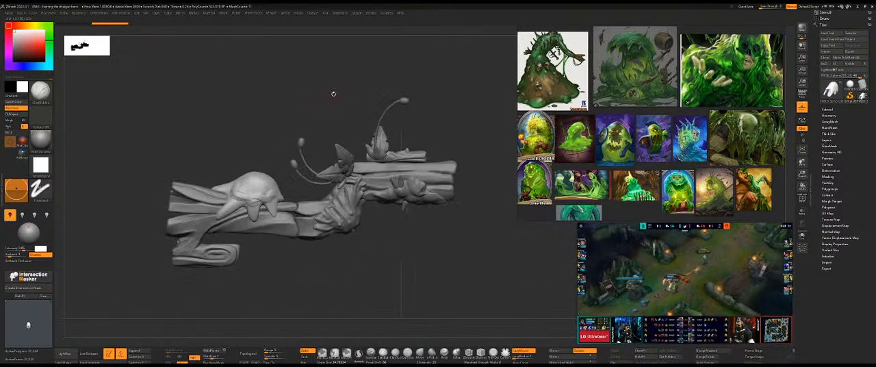
{"action": "key", "text": "shift+z"}
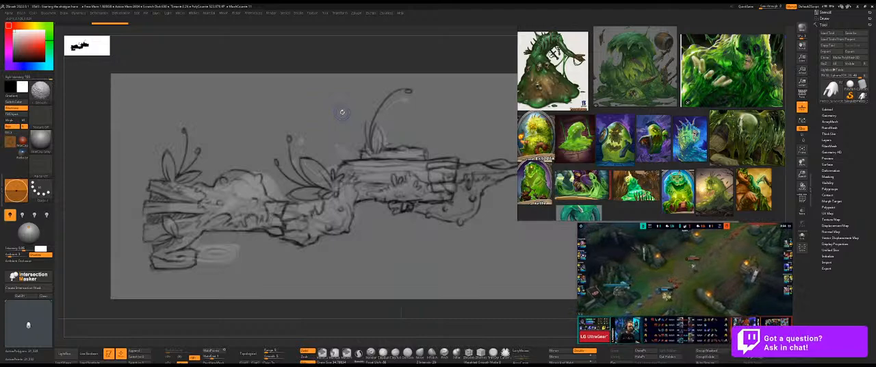
{"action": "key", "text": "shift+z"}
{"action": "key", "text": "shift+z"}
{"action": "key", "text": "shift+z"}
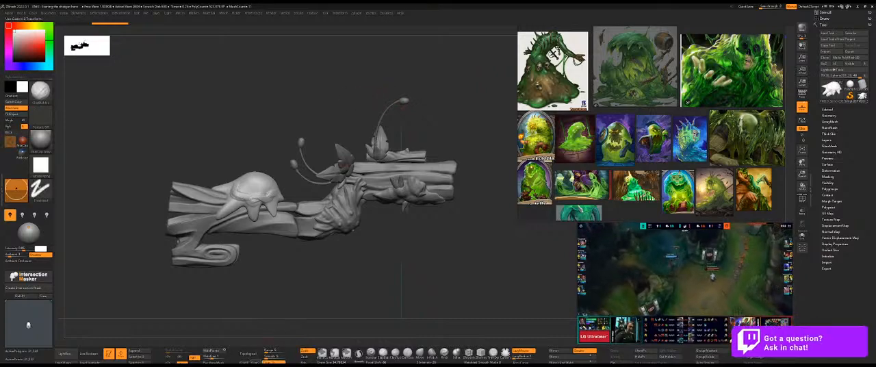
Store the current side view as a custom document view and hide the concept sketch overlay.
{"action": "left_click", "coordinate": [26, 13]}
{"action": "left_click", "coordinate": [47, 13]}
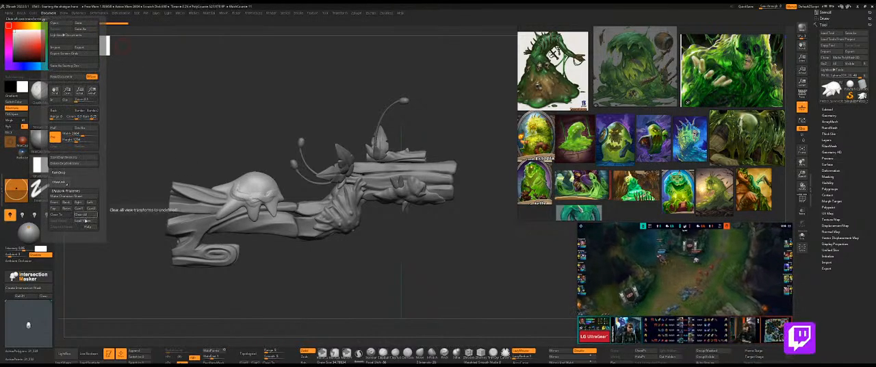
{"action": "left_click", "coordinate": [93, 209]}
{"action": "double_click", "coordinate": [383, 97]}
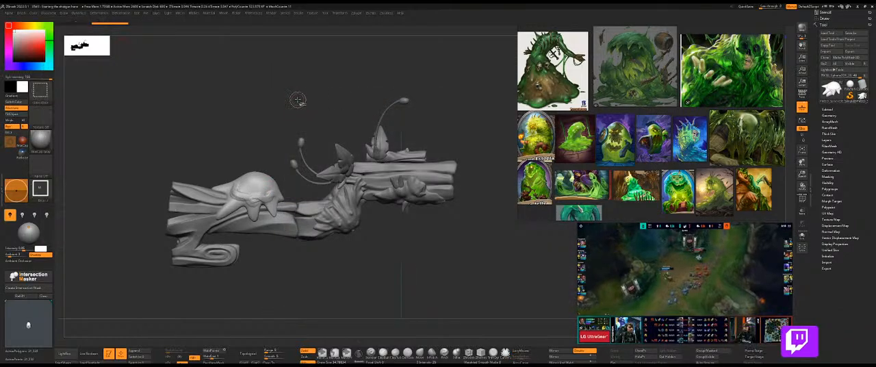
{"action": "key", "text": "shift+z"}
{"action": "key", "text": "z"}
{"action": "key", "text": "z"}
{"action": "key", "text": "z"}
{"action": "key", "text": "shift+z"}
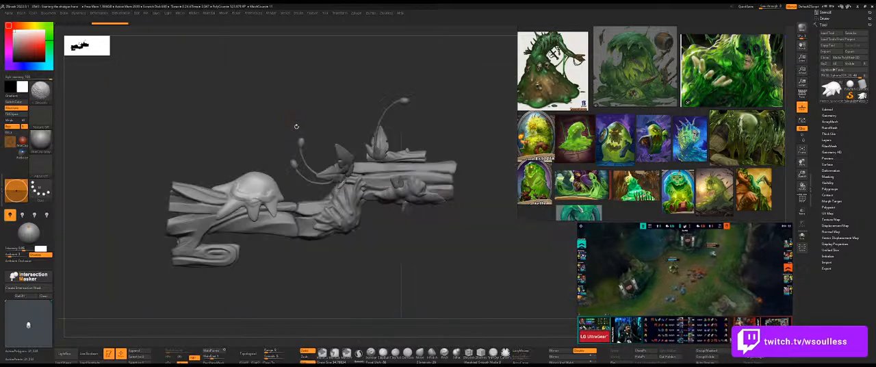
Build up uneven bulges above the slime blob's drips with ClayBuildup and smooth them into the body.
{"action": "right_click_drag", "start_coordinate": [296, 118], "coordinate": [321, 96]}
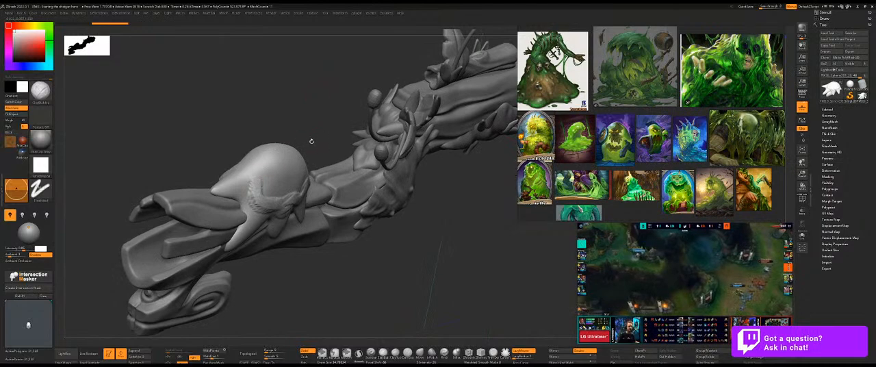
{"action": "right_click_drag", "start_coordinate": [313, 136], "coordinate": [250, 181]}
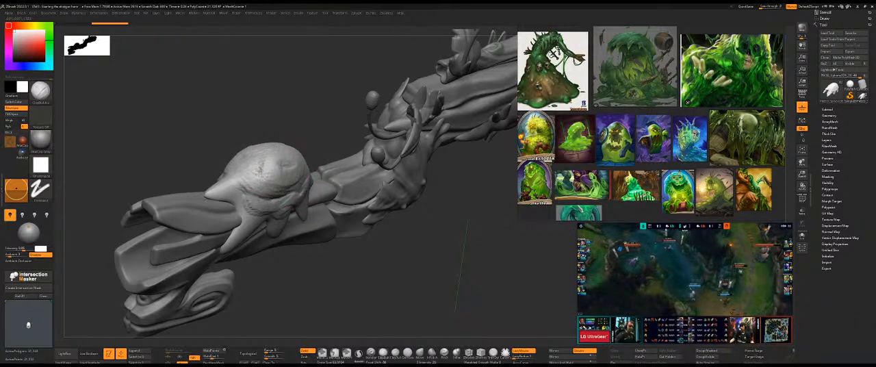
{"action": "mouse_move", "coordinate": [306, 139]}
{"action": "left_mouse_down"}
{"action": "mouse_move", "coordinate": [340, 152]}
{"action": "mouse_move", "coordinate": [346, 140]}
{"action": "left_mouse_up"}
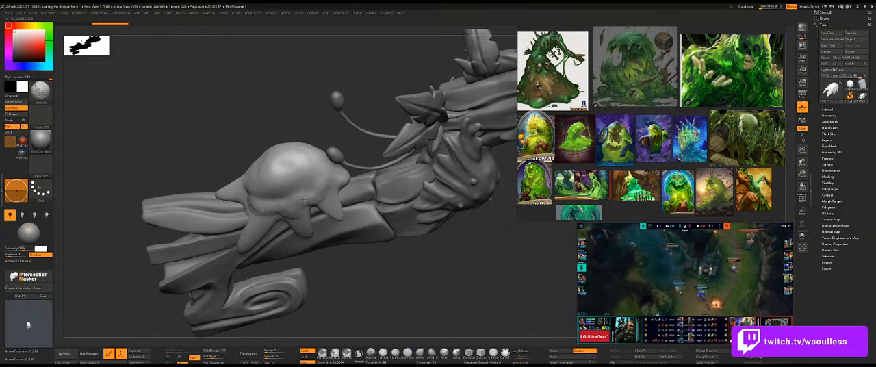
{"action": "left_click_drag", "start_coordinate": [250, 137], "coordinate": [280, 136]}
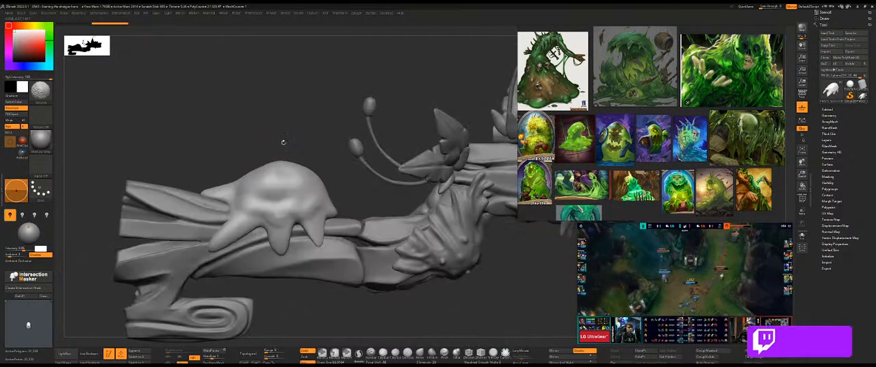
{"action": "left_click_drag", "start_coordinate": [277, 220], "coordinate": [274, 186], "text": "shift"}
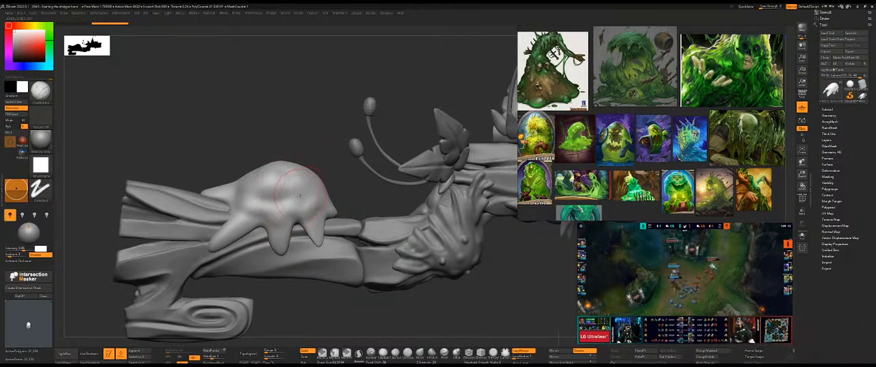
{"action": "left_click_drag", "start_coordinate": [430, 103], "coordinate": [314, 188]}
{"action": "left_click_drag", "start_coordinate": [424, 171], "coordinate": [469, 163]}
Isolate the slime blob, reshape its rear drips with the Move brush, and show the whole shotgun again.
{"action": "key", "text": "b"}
{"action": "key", "text": "m"}
{"action": "key", "text": "v"}
{"action": "mouse_move", "coordinate": [313, 220]}
{"action": "left_mouse_down"}
{"action": "mouse_move", "coordinate": [385, 205]}
{"action": "mouse_move", "coordinate": [318, 235]}
{"action": "left_mouse_up"}
{"action": "key", "text": "alt+s"}
{"action": "key", "text": "s"}
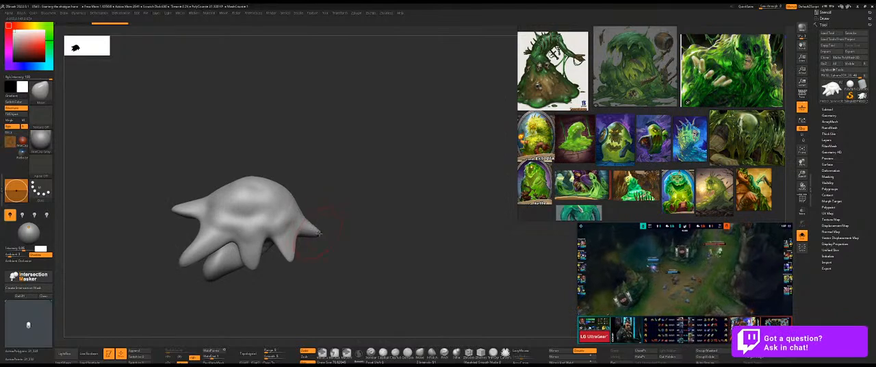
{"action": "left_click", "coordinate": [288, 238], "text": "ctrl+shift"}
{"action": "left_click", "coordinate": [341, 264], "text": "ctrl"}
{"action": "mouse_move", "coordinate": [334, 263]}
{"action": "left_mouse_down", "text": "ctrl+shift"}
{"action": "mouse_move", "coordinate": [358, 179]}
{"action": "mouse_move", "coordinate": [351, 184]}
{"action": "left_mouse_up", "text": "ctrl+shift"}
{"action": "left_click", "coordinate": [344, 265], "text": "ctrl+shift"}
{"action": "key", "text": "ctrl+shift+s"}
{"action": "left_click_drag", "start_coordinate": [332, 157], "coordinate": [315, 226]}
Duplicate the weapon sketch sheet on the reference board and move the copy down beside the slime images.
{"action": "scroll", "coordinate": [623, 164], "scroll_direction": "down", "scroll_amount": 3}
{"action": "scroll", "coordinate": [665, 156], "scroll_direction": "down", "scroll_amount": 2}
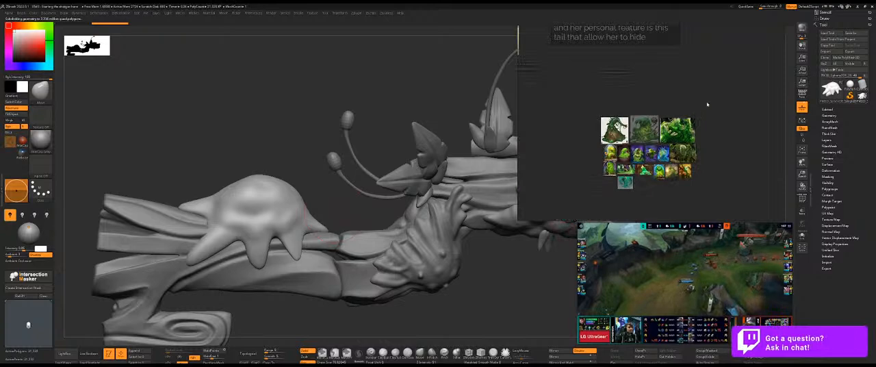
{"action": "scroll", "coordinate": [705, 105], "scroll_direction": "down", "scroll_amount": 2}
{"action": "middle_click_drag", "start_coordinate": [706, 105], "coordinate": [661, 147]}
{"action": "scroll", "coordinate": [688, 83], "scroll_direction": "up", "scroll_amount": 3}
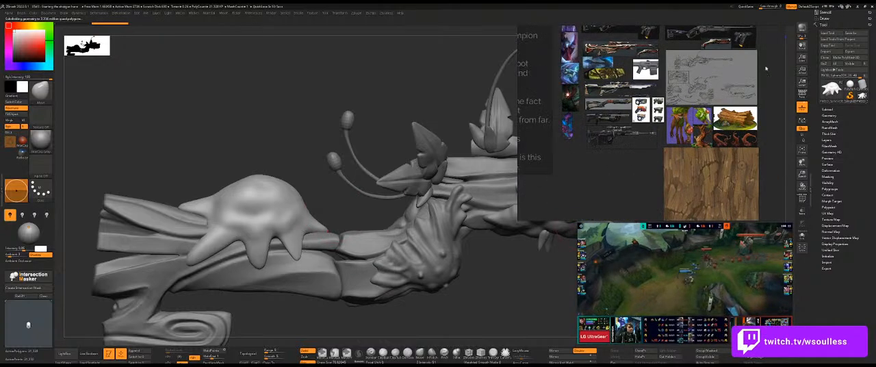
{"action": "left_click_drag", "start_coordinate": [767, 64], "coordinate": [674, 100]}
{"action": "key", "text": "ctrl+c"}
{"action": "key", "text": "ctrl+v"}
{"action": "scroll", "coordinate": [643, 182], "scroll_direction": "down", "scroll_amount": 3}
{"action": "middle_click_drag", "start_coordinate": [639, 185], "coordinate": [684, 123]}
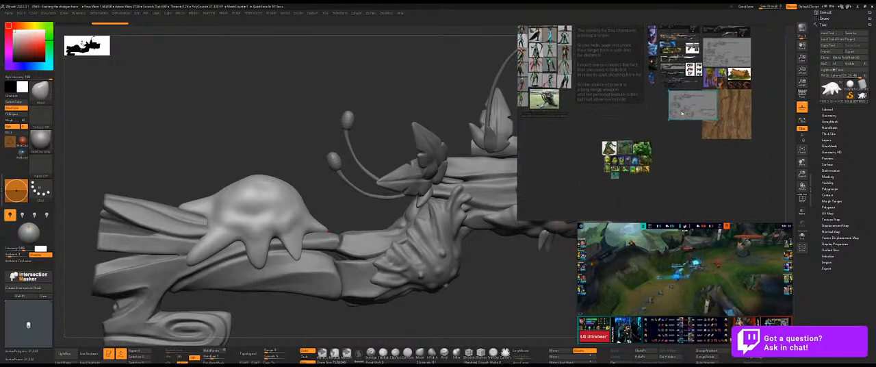
{"action": "left_click_drag", "start_coordinate": [685, 120], "coordinate": [648, 209]}
Separate the shotgun sketch from the copied sheet, place it below the teal slime image, and delete the copied sheet.
{"action": "scroll", "coordinate": [647, 207], "scroll_direction": "up", "scroll_amount": 6}
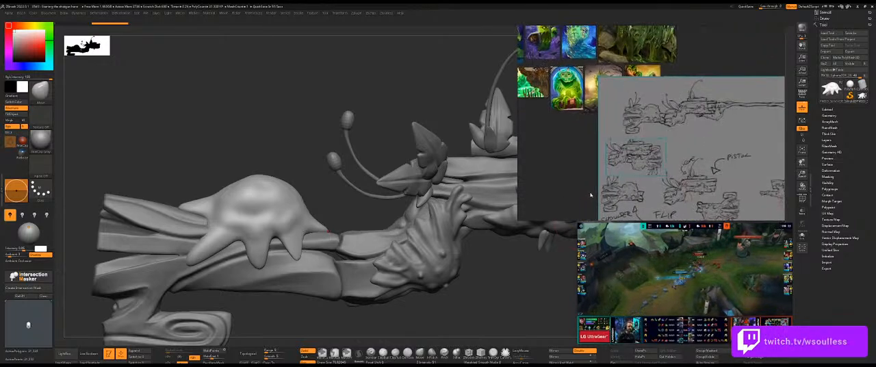
{"action": "scroll", "coordinate": [655, 213], "scroll_direction": "down", "scroll_amount": 3}
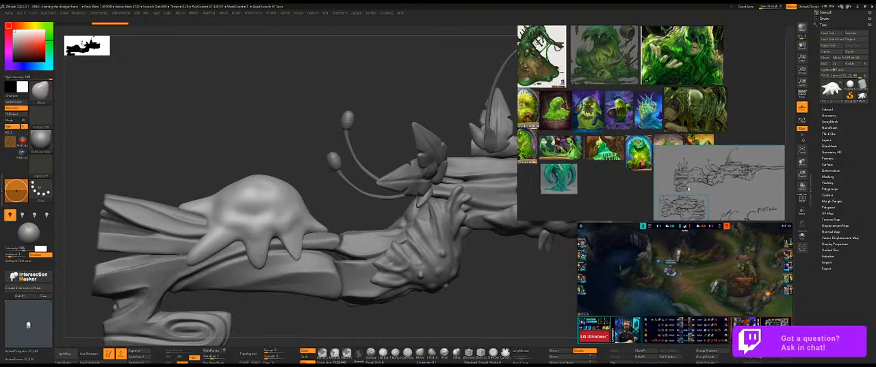
{"action": "mouse_move", "coordinate": [619, 215]}
{"action": "left_mouse_down"}
{"action": "mouse_move", "coordinate": [637, 211]}
{"action": "mouse_move", "coordinate": [625, 210]}
{"action": "left_mouse_up"}
{"action": "middle_click_drag", "start_coordinate": [625, 210], "coordinate": [637, 156]}
{"action": "left_click_drag", "start_coordinate": [631, 191], "coordinate": [588, 178]}
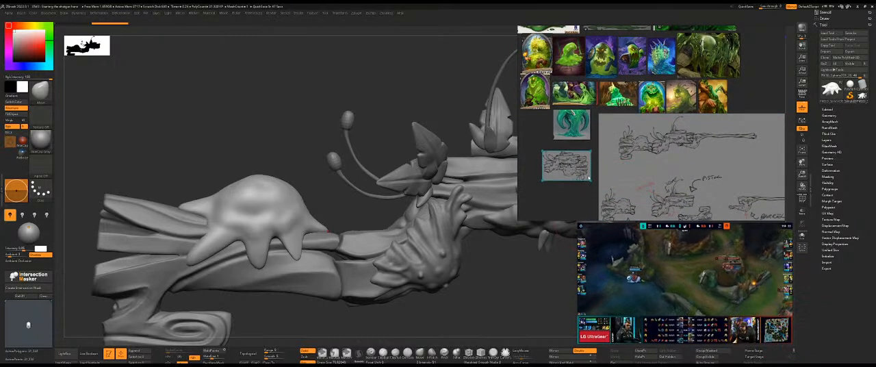
{"action": "left_click", "coordinate": [643, 197]}
{"action": "key", "text": "Delete"}
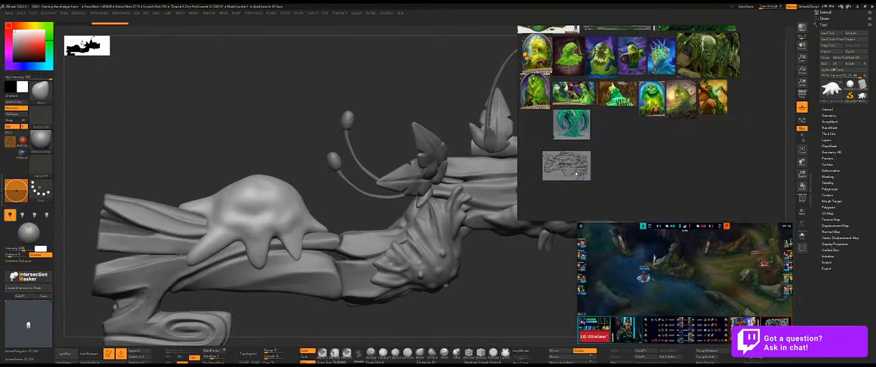
Duplicate the shotgun sketch as a mirrored pair, set both side by side next to the teal slime image, and frame them.
{"action": "mouse_move", "coordinate": [587, 177]}
{"action": "left_mouse_down"}
{"action": "mouse_move", "coordinate": [578, 159]}
{"action": "mouse_move", "coordinate": [553, 152]}
{"action": "mouse_move", "coordinate": [555, 169]}
{"action": "mouse_move", "coordinate": [605, 166]}
{"action": "mouse_move", "coordinate": [627, 188]}
{"action": "mouse_move", "coordinate": [586, 179]}
{"action": "left_mouse_up"}
{"action": "key", "text": "ctrl+c"}
{"action": "key", "text": "ctrl+v"}
{"action": "left_click", "coordinate": [566, 169], "text": "shift"}
{"action": "left_click_drag", "start_coordinate": [571, 169], "coordinate": [649, 161]}
{"action": "left_click_drag", "start_coordinate": [649, 162], "coordinate": [681, 157]}
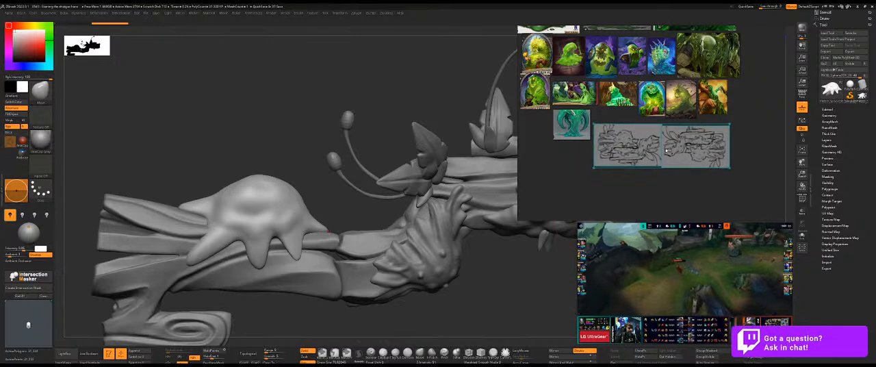
{"action": "scroll", "coordinate": [609, 164], "scroll_direction": "up", "scroll_amount": 3}
{"action": "scroll", "coordinate": [594, 175], "scroll_direction": "up", "scroll_amount": 1}
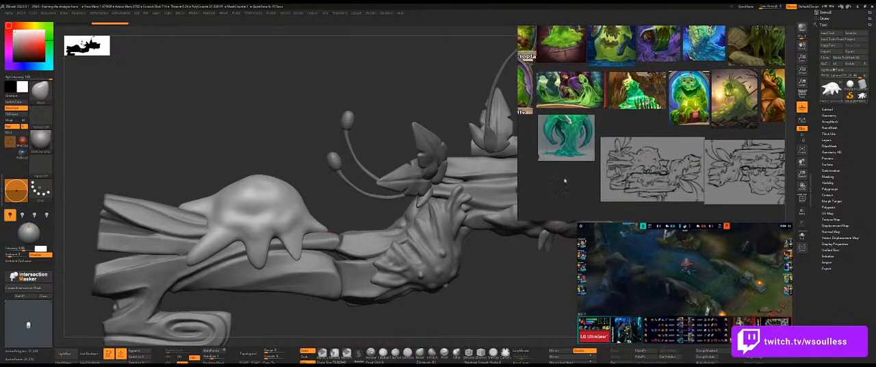
{"action": "mouse_move", "coordinate": [650, 158]}
{"action": "middle_mouse_down"}
{"action": "mouse_move", "coordinate": [663, 207]}
{"action": "mouse_move", "coordinate": [658, 191]}
{"action": "middle_mouse_up"}
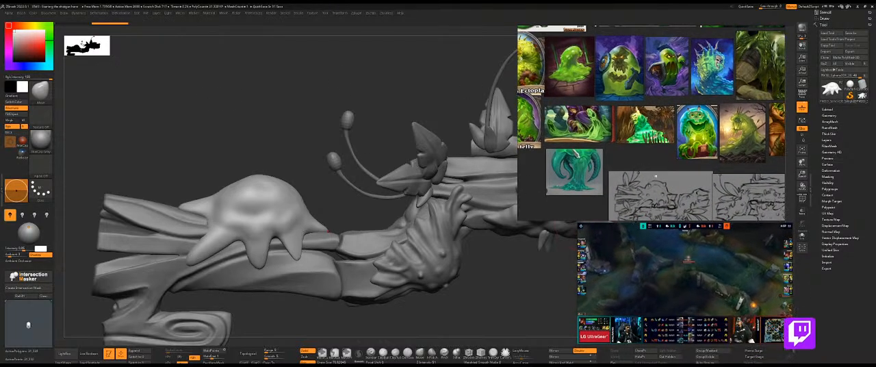
{"action": "left_click_drag", "start_coordinate": [659, 190], "coordinate": [660, 187]}
{"action": "middle_click_drag", "start_coordinate": [625, 153], "coordinate": [624, 162]}
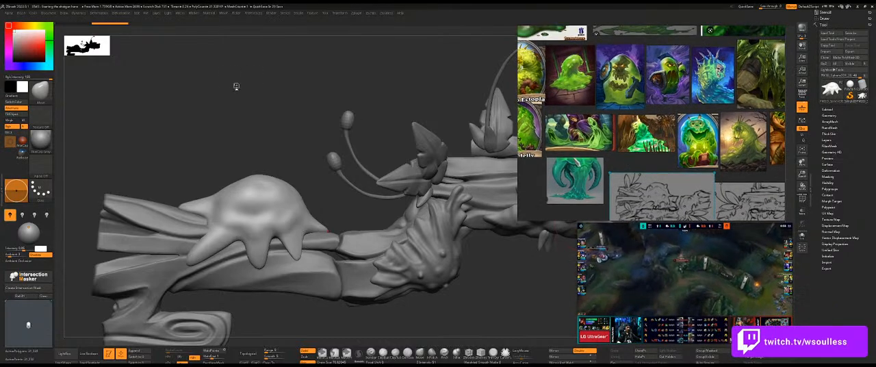
Undo the last slime edit and build up thick rims along the blob's lower edge and drips with ClayBuildup.
{"action": "left_click_drag", "start_coordinate": [265, 147], "coordinate": [268, 148]}
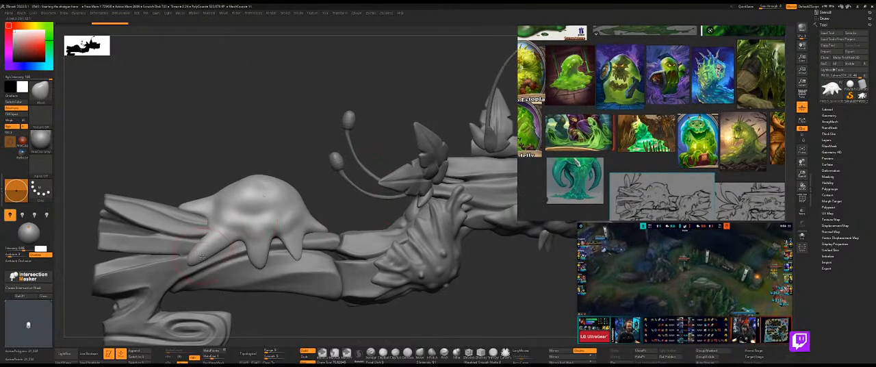
{"action": "key", "text": "ctrl+z"}
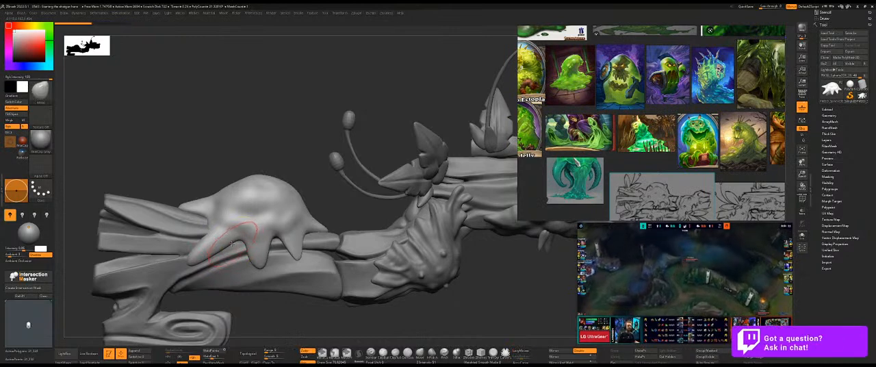
{"action": "key", "text": "b"}
{"action": "key", "text": "c"}
{"action": "key", "text": "b"}
{"action": "key", "text": "s"}
{"action": "left_click_drag", "start_coordinate": [230, 243], "coordinate": [228, 243]}
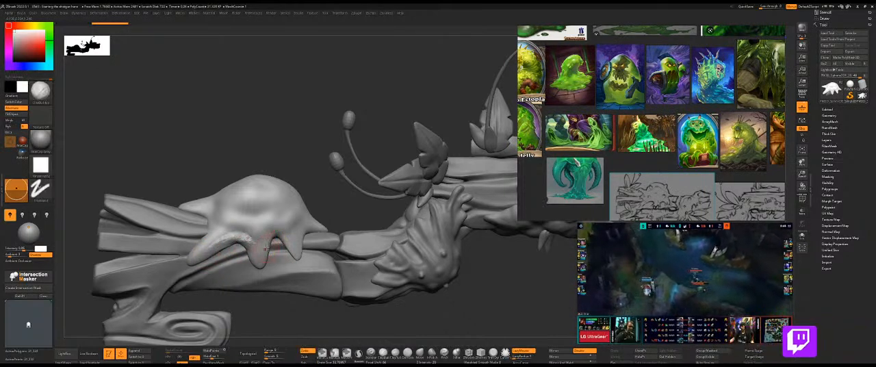
{"action": "left_click_drag", "start_coordinate": [326, 194], "coordinate": [299, 200]}
{"action": "mouse_move", "coordinate": [308, 233]}
{"action": "left_mouse_down"}
{"action": "mouse_move", "coordinate": [318, 227]}
{"action": "mouse_move", "coordinate": [308, 230]}
{"action": "left_mouse_up"}
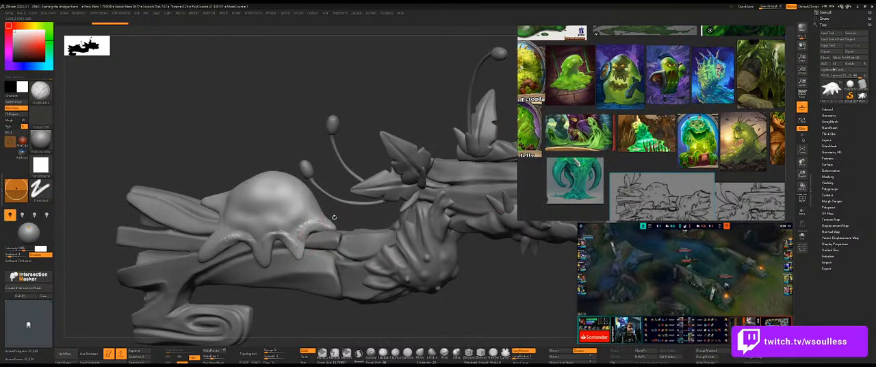
Add flowing vertical folds over the slime blob's body and smooth them into soft bulges.
{"action": "left_click_drag", "start_coordinate": [335, 207], "coordinate": [307, 207]}
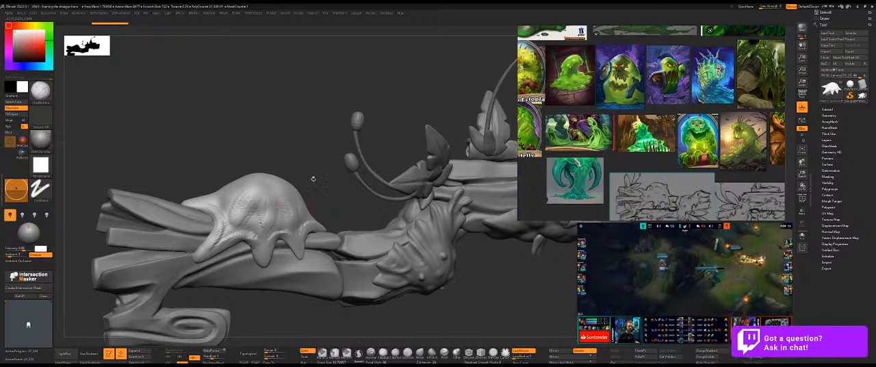
{"action": "left_click_drag", "start_coordinate": [309, 192], "coordinate": [308, 208]}
{"action": "mouse_move", "coordinate": [325, 170]}
{"action": "left_mouse_down"}
{"action": "mouse_move", "coordinate": [246, 198]}
{"action": "mouse_move", "coordinate": [249, 191]}
{"action": "mouse_move", "coordinate": [246, 209]}
{"action": "mouse_move", "coordinate": [221, 193]}
{"action": "left_mouse_up"}
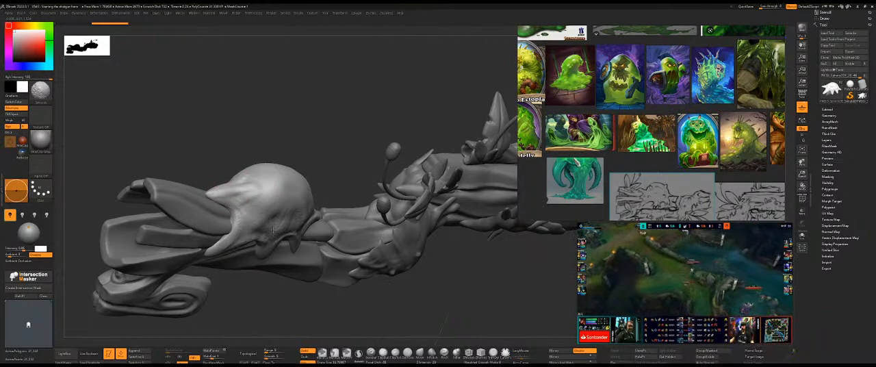
{"action": "right_click_drag", "start_coordinate": [288, 220], "coordinate": [268, 242]}
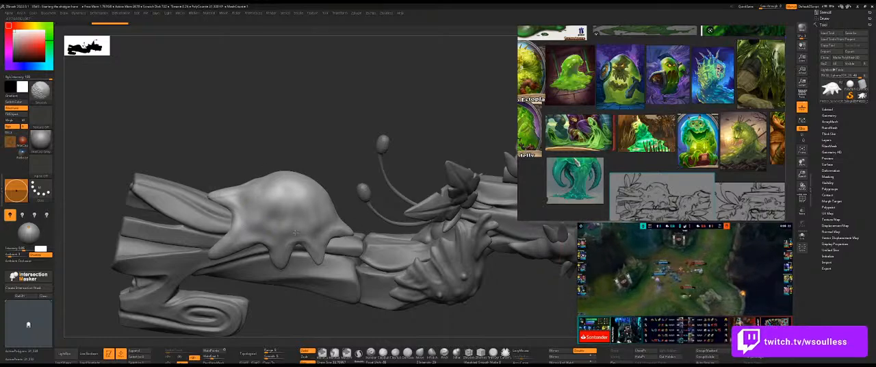
Pick another sculpting brush and try strokes along the slime blob's lower rim and drips at different brush sizes.
{"action": "right_click_drag", "start_coordinate": [332, 137], "coordinate": [319, 141]}
{"action": "key", "text": "b"}
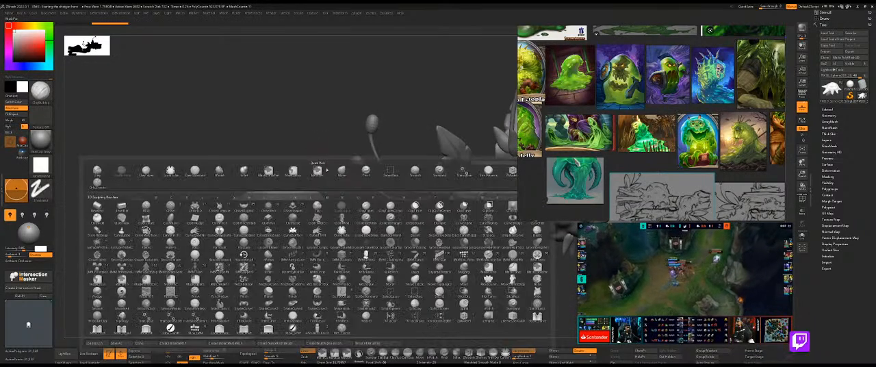
{"action": "left_click", "coordinate": [343, 329]}
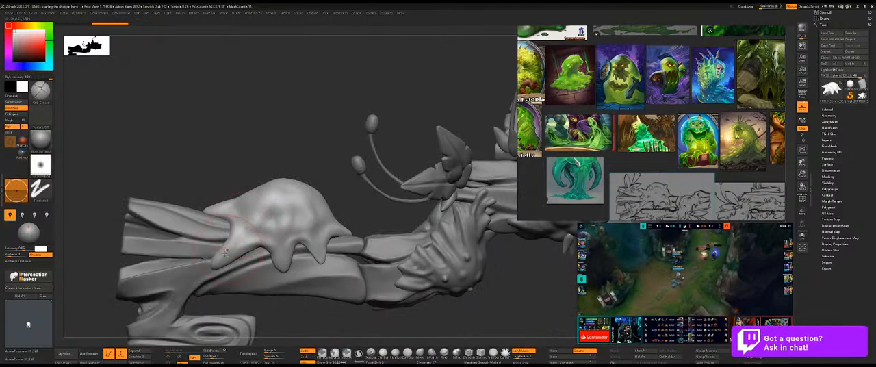
{"action": "key", "text": "ctrl+z"}
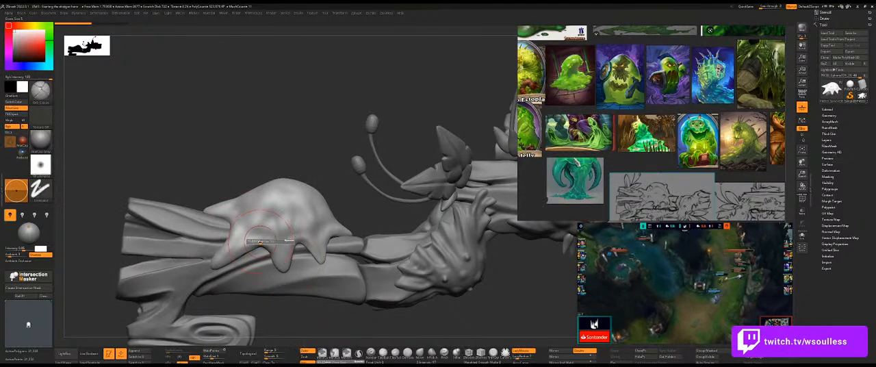
{"action": "left_click_drag", "start_coordinate": [233, 252], "coordinate": [279, 238]}
{"action": "key", "text": "ctrl+z"}
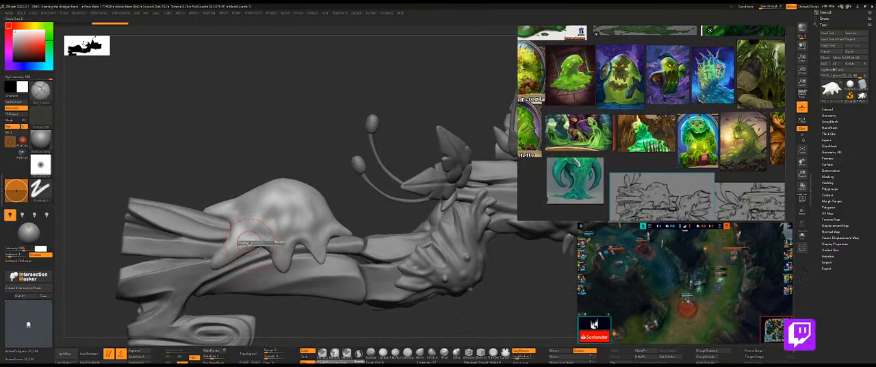
{"action": "key", "text": "ctrl+z"}
{"action": "left_click_drag", "start_coordinate": [231, 252], "coordinate": [274, 240]}
{"action": "key", "text": "ctrl+z"}
{"action": "mouse_move", "coordinate": [231, 254]}
{"action": "left_mouse_down"}
{"action": "mouse_move", "coordinate": [273, 242]}
{"action": "mouse_move", "coordinate": [275, 254]}
{"action": "mouse_move", "coordinate": [308, 246]}
{"action": "left_mouse_up"}
{"action": "key", "text": "ctrl+z"}
{"action": "key", "text": "ctrl+z"}
{"action": "key", "text": "ctrl+z"}
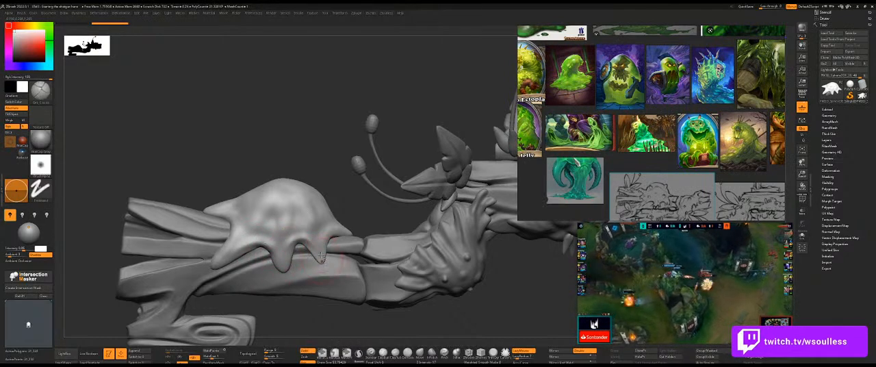
Try strokes along the slime blob's upper edge where it meets the wooden planks.
{"action": "left_click_drag", "start_coordinate": [347, 203], "coordinate": [351, 234]}
{"action": "key", "text": "ctrl+z"}
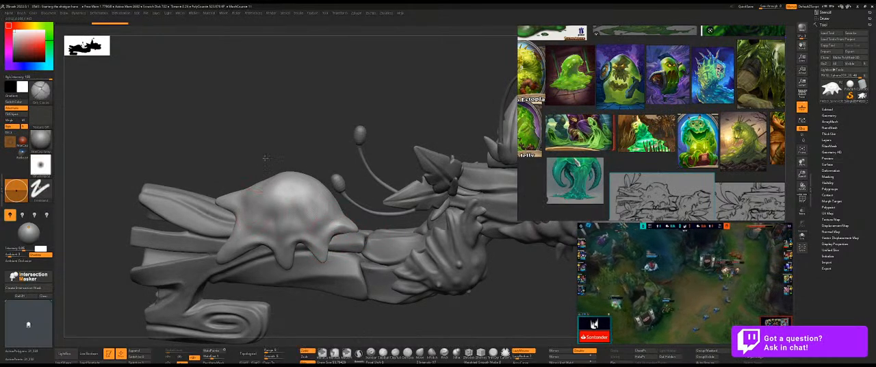
{"action": "left_click_drag", "start_coordinate": [260, 157], "coordinate": [245, 191]}
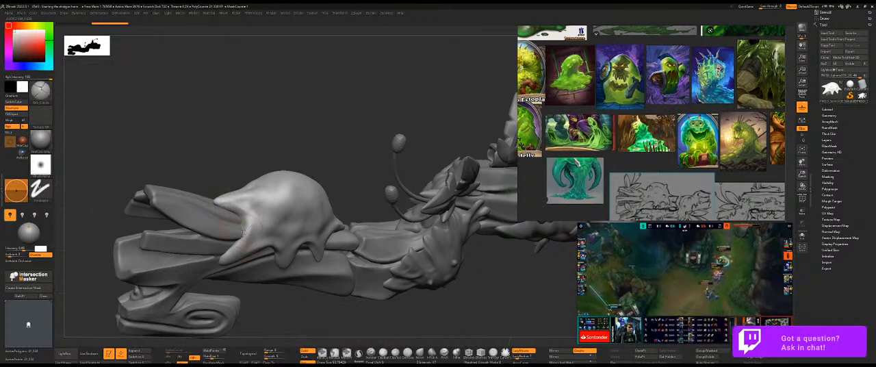
{"action": "left_click_drag", "start_coordinate": [269, 151], "coordinate": [264, 172]}
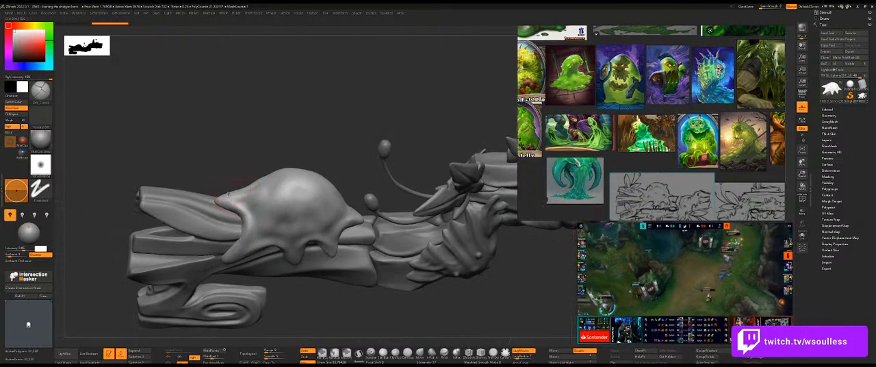
{"action": "key", "text": "ctrl+z"}
{"action": "mouse_move", "coordinate": [223, 197]}
{"action": "left_mouse_down"}
{"action": "mouse_move", "coordinate": [292, 181]}
{"action": "mouse_move", "coordinate": [268, 183]}
{"action": "left_mouse_up"}
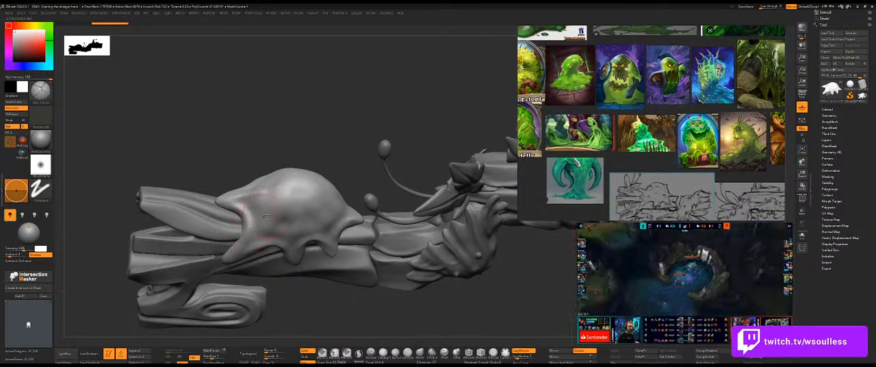
{"action": "key", "text": "ctrl+z"}
Try further strokes across the slime blob's dome and above its front drips.
{"action": "mouse_move", "coordinate": [283, 186]}
{"action": "left_mouse_down"}
{"action": "mouse_move", "coordinate": [251, 235]}
{"action": "mouse_move", "coordinate": [313, 171]}
{"action": "left_mouse_up"}
{"action": "key", "text": "ctrl+z"}
{"action": "key", "text": "ctrl+z"}
{"action": "mouse_move", "coordinate": [251, 240]}
{"action": "left_mouse_down"}
{"action": "mouse_move", "coordinate": [291, 190]}
{"action": "mouse_move", "coordinate": [272, 241]}
{"action": "left_mouse_up"}
{"action": "key", "text": "ctrl+z"}
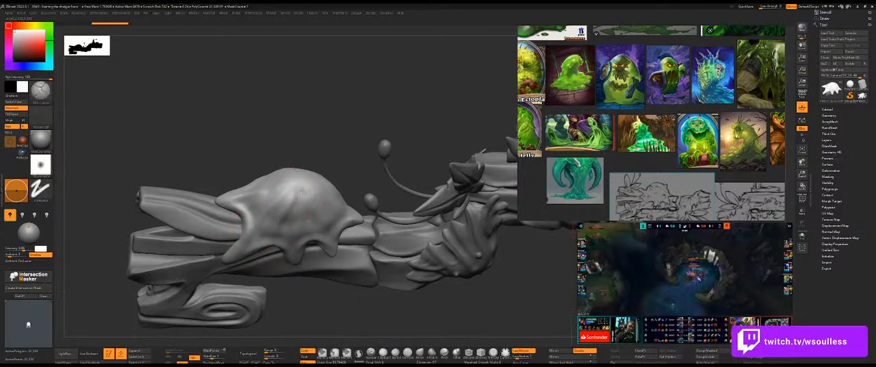
{"action": "key", "text": "ctrl+z"}
Try carving diagonal grooves from the top of the slime dome down toward its front drips.
{"action": "left_click_drag", "start_coordinate": [319, 103], "coordinate": [317, 149]}
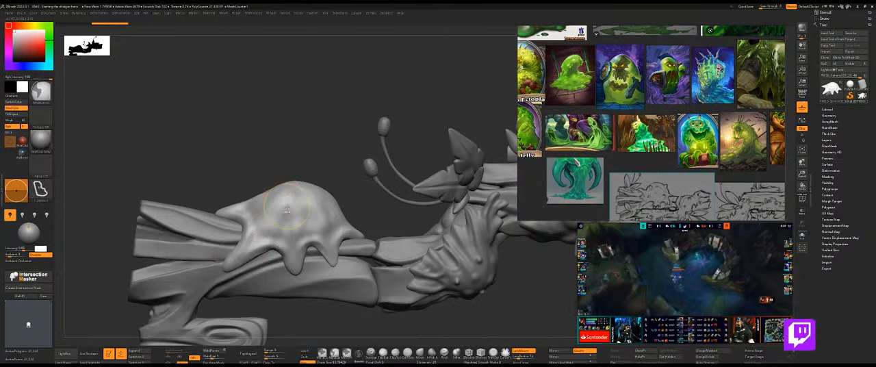
{"action": "key", "text": "ctrl+z"}
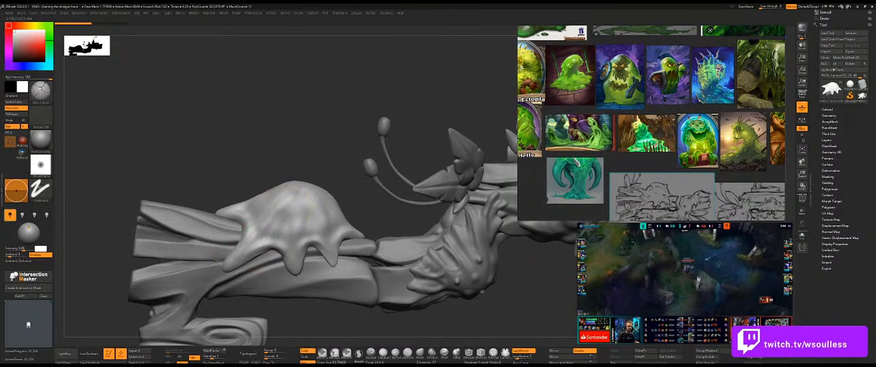
{"action": "left_click_drag", "start_coordinate": [297, 189], "coordinate": [263, 234]}
{"action": "left_click_drag", "start_coordinate": [286, 201], "coordinate": [256, 242]}
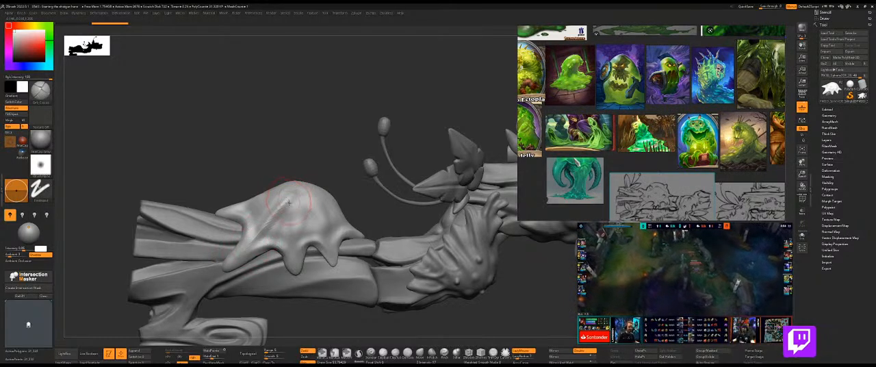
{"action": "key", "text": "ctrl+z"}
{"action": "key", "text": "ctrl+z"}
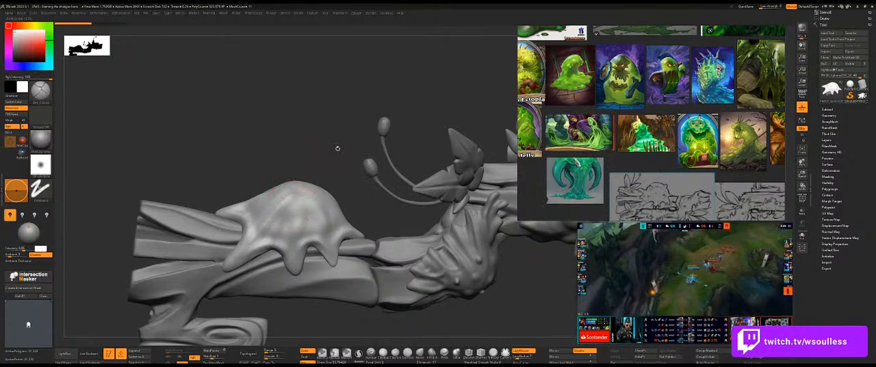
{"action": "mouse_move", "coordinate": [323, 142]}
{"action": "left_mouse_down"}
{"action": "mouse_move", "coordinate": [417, 152]}
{"action": "mouse_move", "coordinate": [324, 141]}
{"action": "left_mouse_up"}
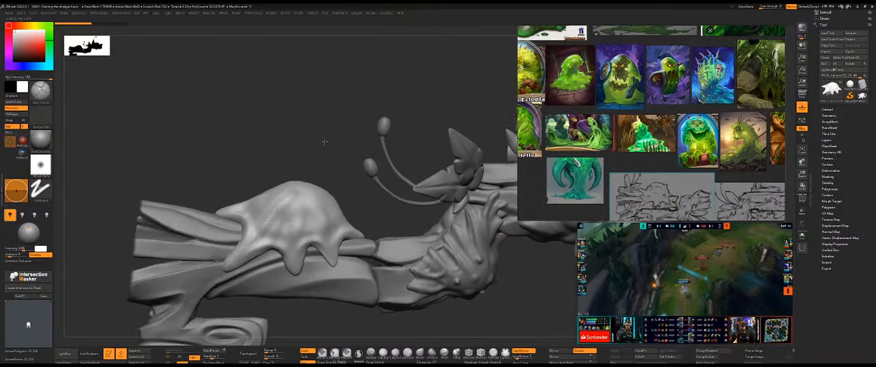
Save the project under the next version number of "Starting the shotgun here.ZPR" in the same folder.
{"action": "left_click", "coordinate": [145, 13]}
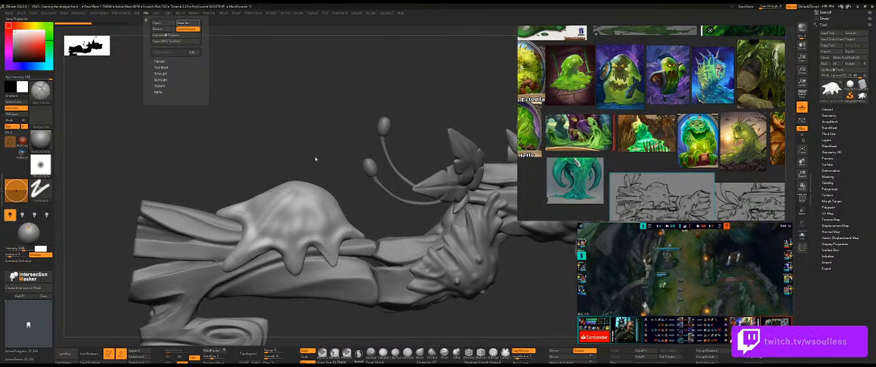
{"action": "key", "text": "ctrl+s"}
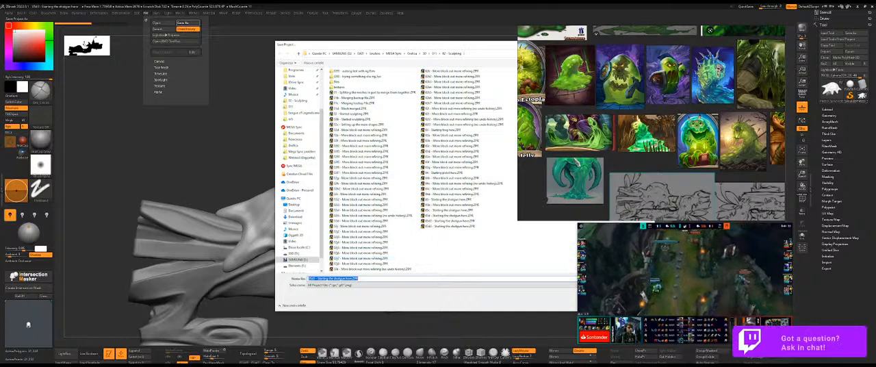
{"action": "key", "text": "Return"}
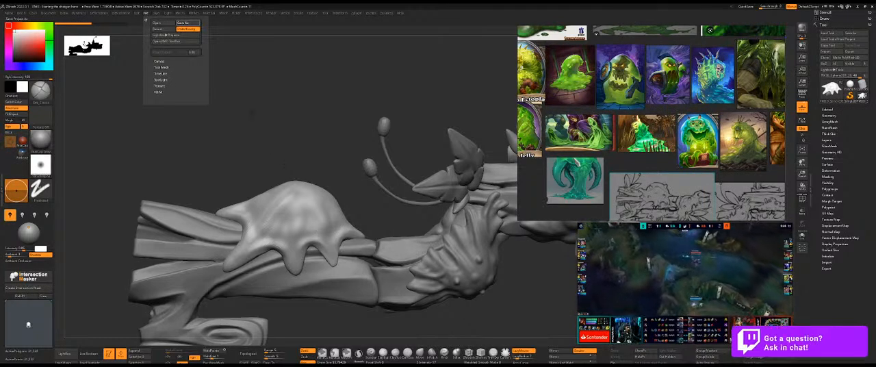
{"action": "key", "text": "super"}
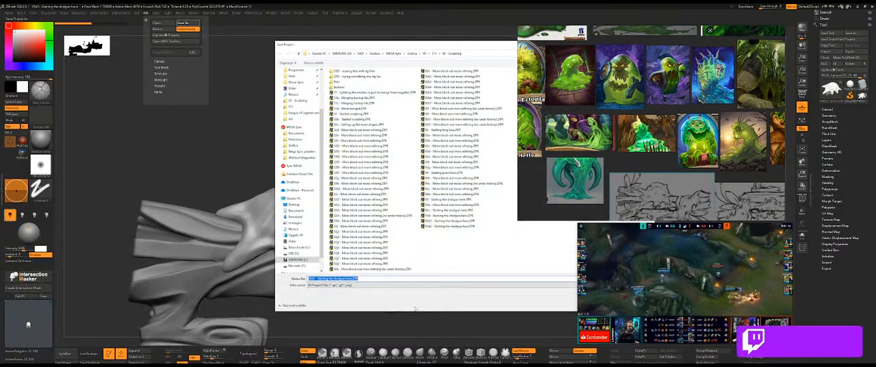
{"action": "left_click_drag", "start_coordinate": [315, 278], "coordinate": [313, 279]}
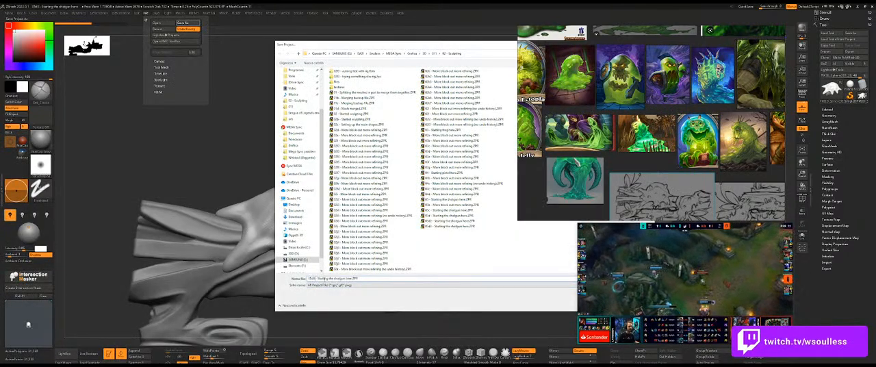
{"action": "key", "text": "Return"}
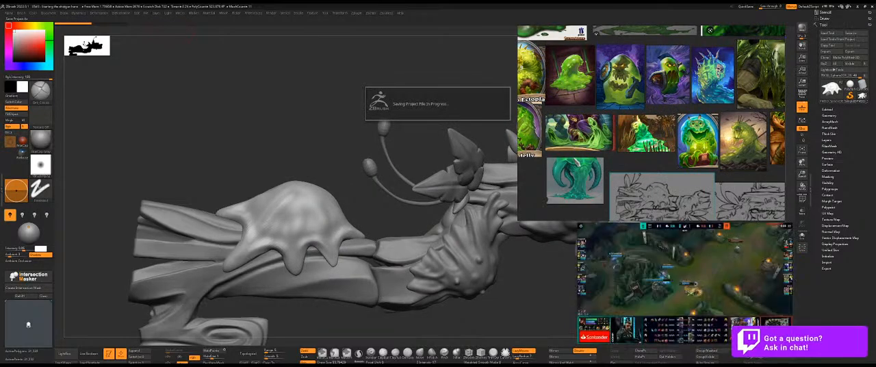
Switch to the weapon concept sheet in Photoshop and close Photoshop.
{"action": "key", "text": "alt+Tab"}
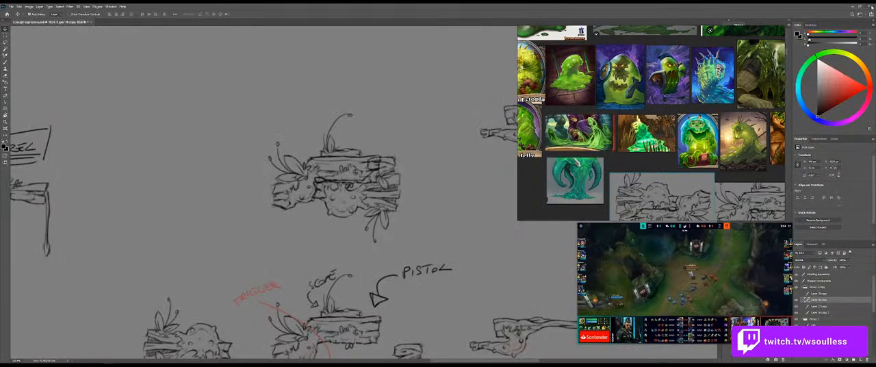
{"action": "left_click", "coordinate": [870, 6]}
{"action": "left_click", "coordinate": [425, 137]}
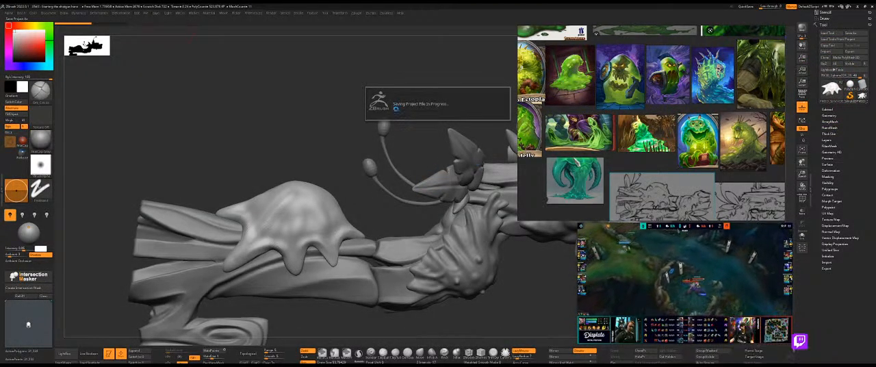
{"action": "mouse_move", "coordinate": [694, 288]}
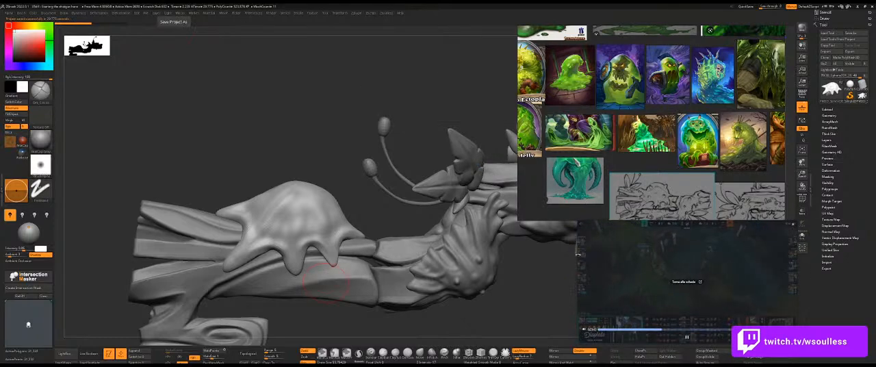
Close ZBrush without saving further changes and relaunch ZBrush 2022.
{"action": "left_click", "coordinate": [872, 5]}
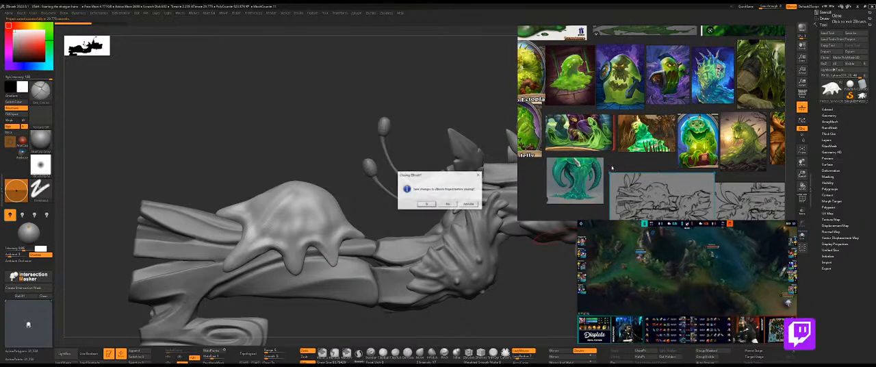
{"action": "left_click", "coordinate": [448, 204]}
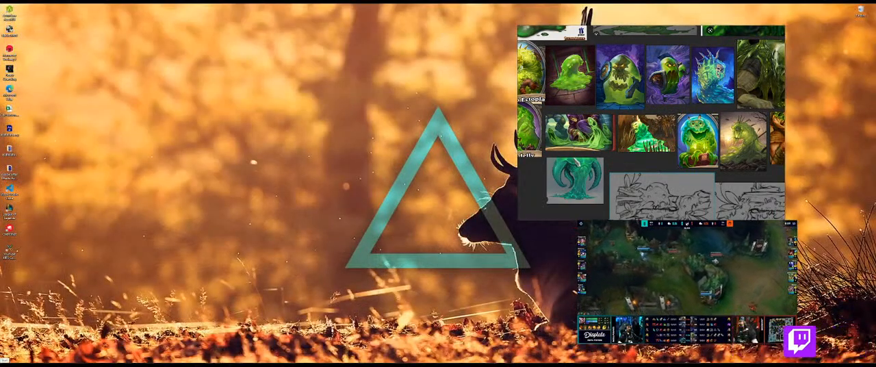
{"action": "key", "text": "super"}
{"action": "type", "text": "zb"}
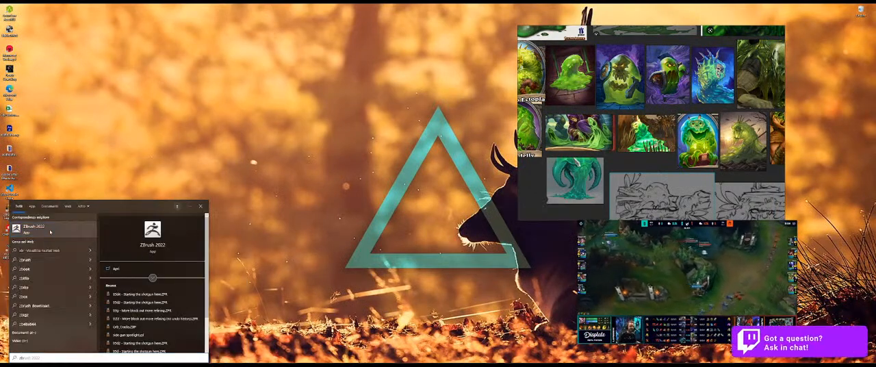
{"action": "key", "text": "Return"}
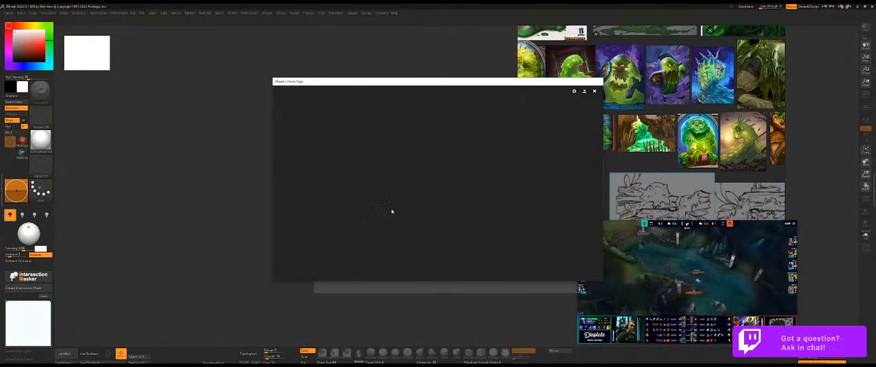
Dismiss the home page, open the latest "Starting the shotgun here" project and hide LightBox.
{"action": "left_click", "coordinate": [593, 92]}
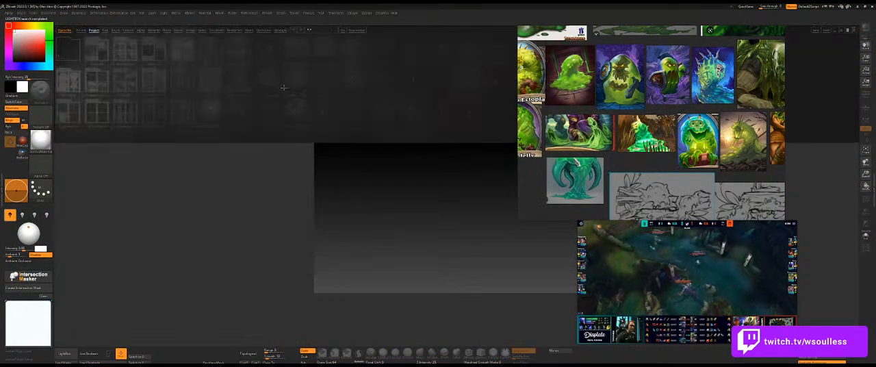
{"action": "left_click", "coordinate": [145, 14]}
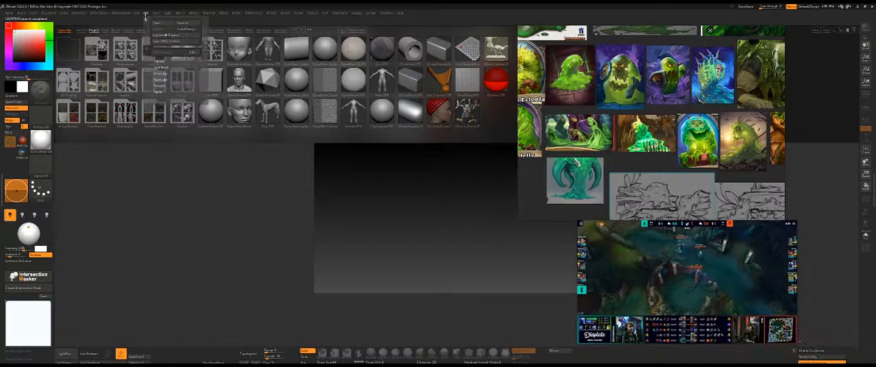
{"action": "left_click", "coordinate": [156, 22]}
{"action": "left_click", "coordinate": [463, 215]}
{"action": "double_click", "coordinate": [464, 215]}
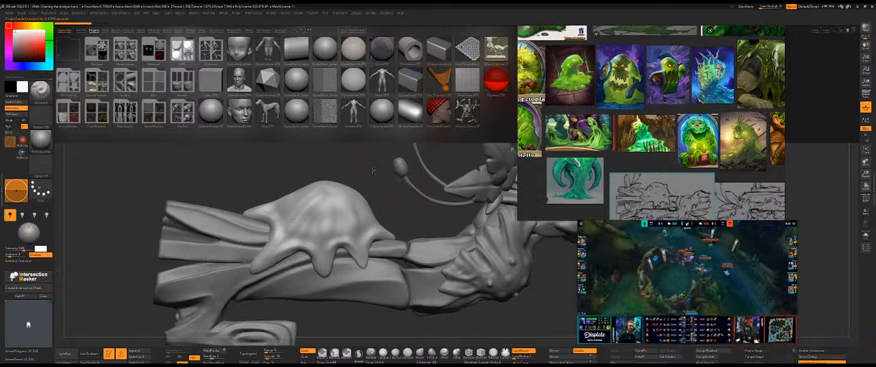
{"action": "key", "text": "comma"}
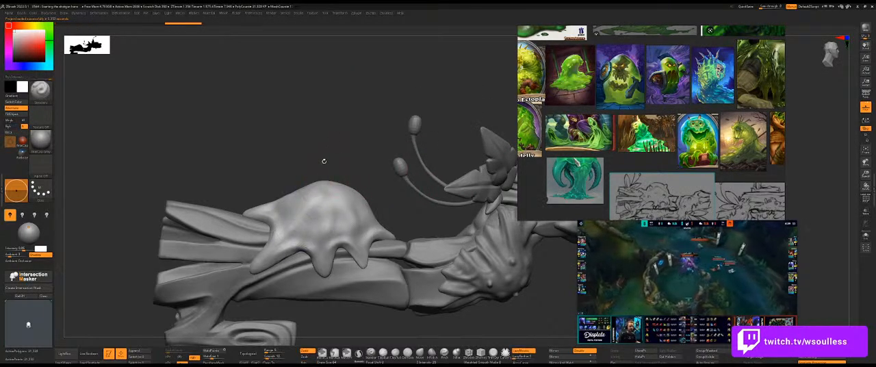
Select the Clay brush for sculpting the slime blob.
{"action": "key", "text": "b"}
{"action": "left_click", "coordinate": [351, 297]}
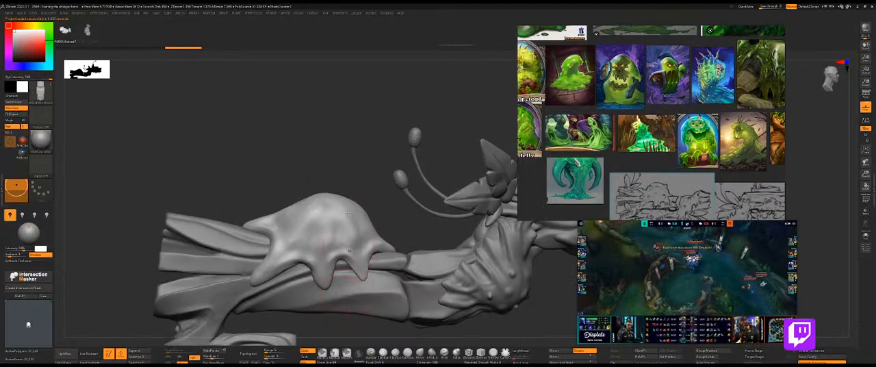
{"action": "key", "text": "b"}
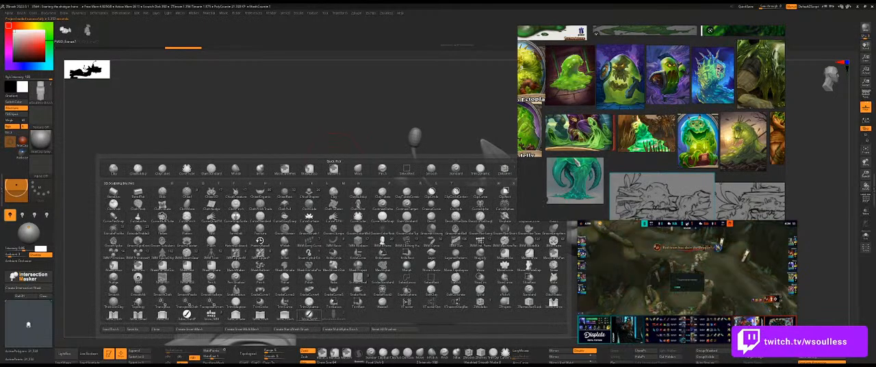
{"action": "left_click", "coordinate": [114, 170]}
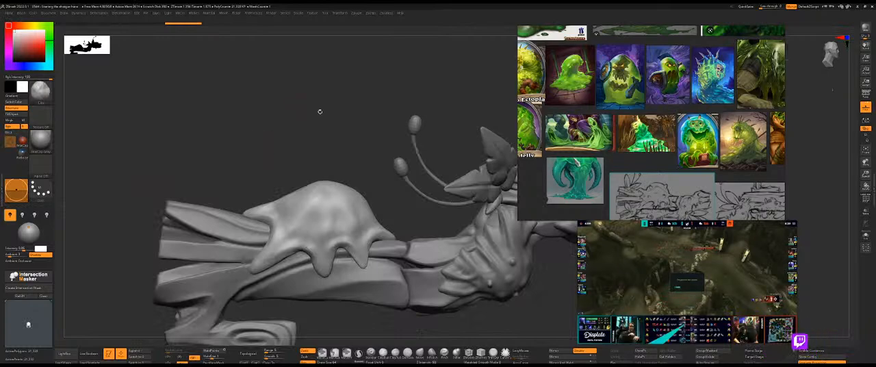
Load the Orb_Cracks.ZBP brush preset from the Orb brushes folder under Others.
{"action": "key", "text": "b"}
{"action": "left_click", "coordinate": [322, 112]}
{"action": "key", "text": "b"}
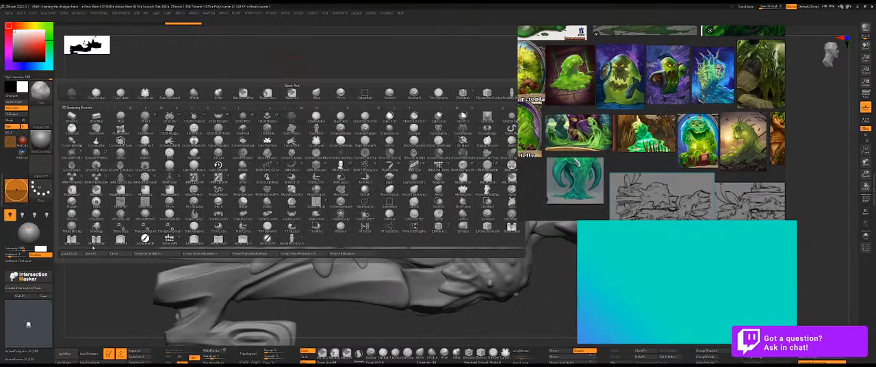
{"action": "left_click", "coordinate": [68, 253]}
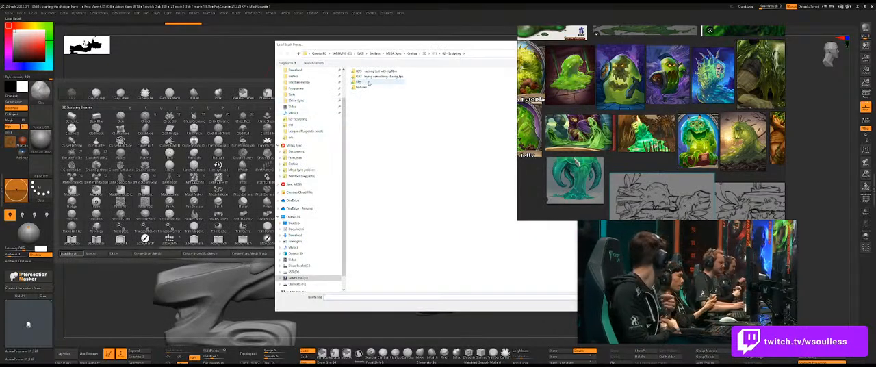
{"action": "double_click", "coordinate": [366, 82]}
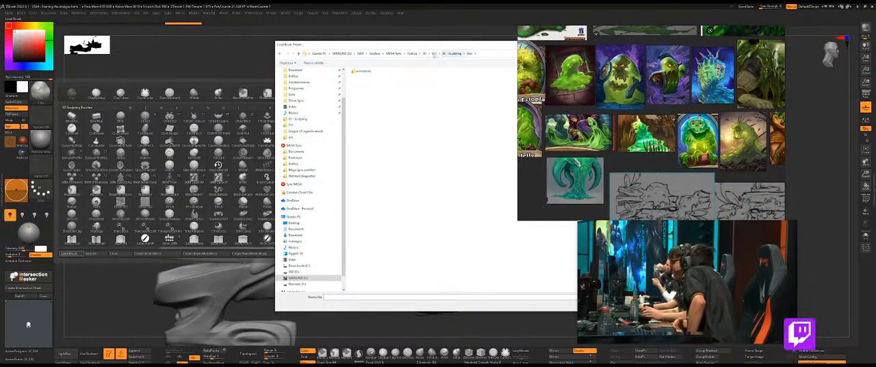
{"action": "left_click", "coordinate": [429, 54]}
{"action": "left_click", "coordinate": [424, 54]}
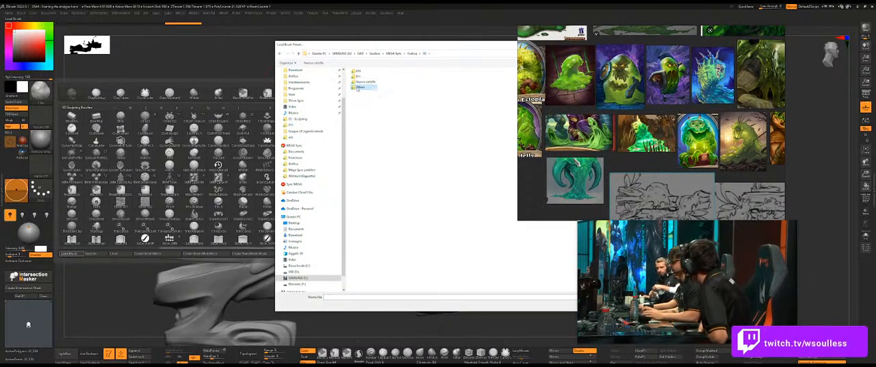
{"action": "double_click", "coordinate": [357, 88]}
{"action": "double_click", "coordinate": [365, 102]}
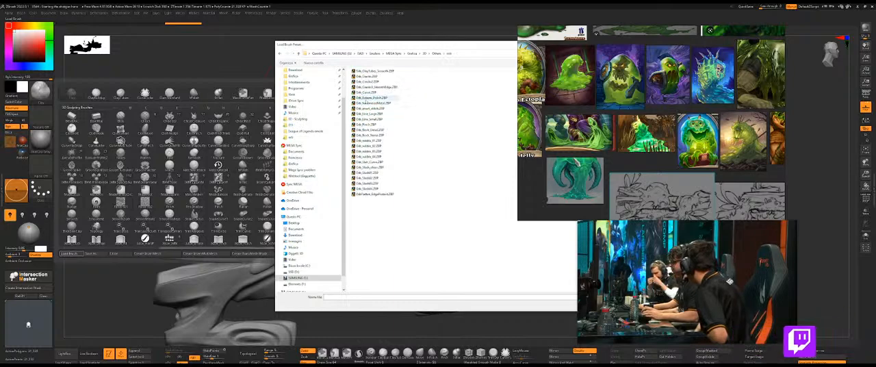
{"action": "left_click", "coordinate": [383, 77]}
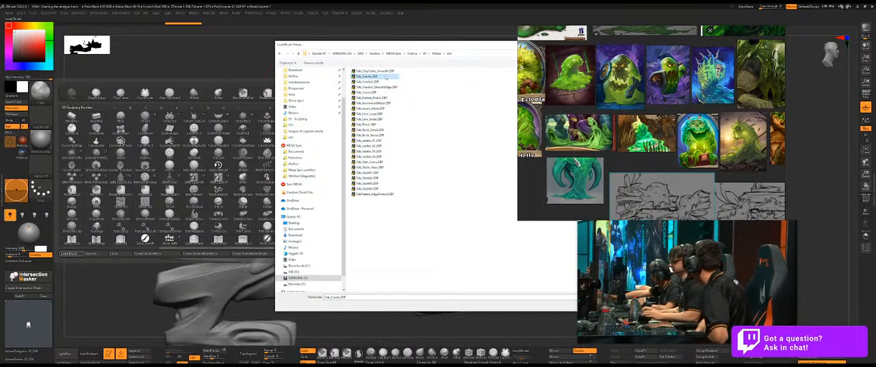
{"action": "double_click", "coordinate": [385, 76]}
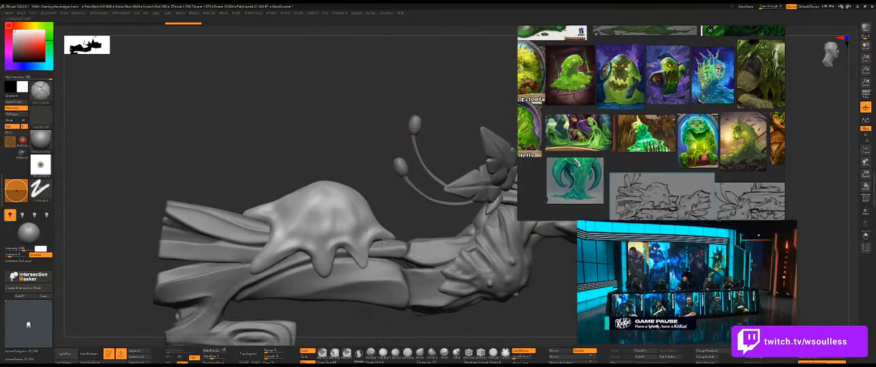
{"action": "mouse_move", "coordinate": [273, 247]}
{"action": "left_mouse_down"}
{"action": "mouse_move", "coordinate": [320, 211]}
{"action": "mouse_move", "coordinate": [278, 248]}
{"action": "left_mouse_up"}
{"action": "key", "text": "ctrl+z"}
{"action": "key", "text": "ctrl+z"}
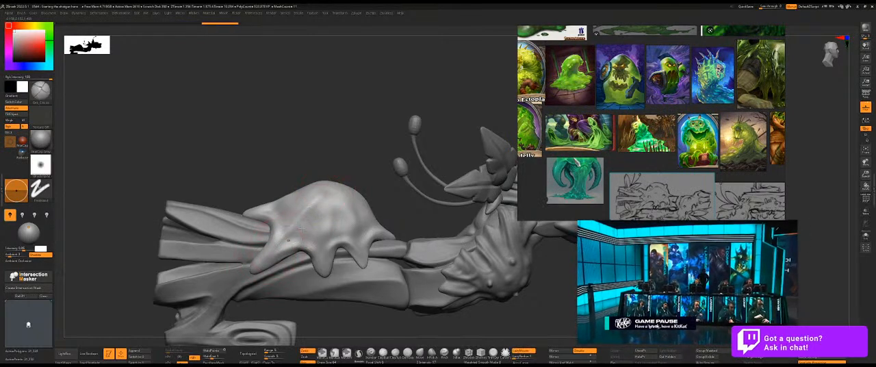
{"action": "left_click_drag", "start_coordinate": [329, 207], "coordinate": [328, 224]}
{"action": "key", "text": "ctrl+z"}
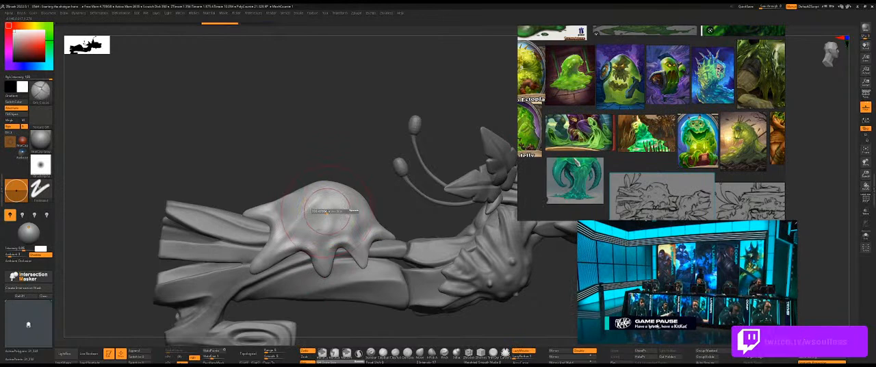
Adjust the brush size and sculpt flowing vertical folds from the slime blob's crown toward its front drips with Orb_Cracks.
{"action": "left_click_drag", "start_coordinate": [332, 199], "coordinate": [325, 287]}
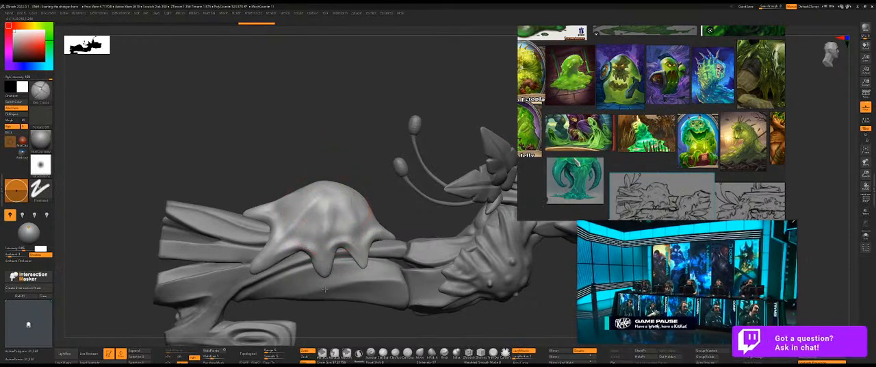
{"action": "mouse_move", "coordinate": [355, 160]}
{"action": "left_mouse_down"}
{"action": "mouse_move", "coordinate": [355, 186]}
{"action": "mouse_move", "coordinate": [350, 171]}
{"action": "left_mouse_up"}
{"action": "key", "text": "ctrl+z"}
{"action": "key", "text": "s"}
{"action": "left_click_drag", "start_coordinate": [328, 197], "coordinate": [322, 240]}
{"action": "left_click_drag", "start_coordinate": [334, 192], "coordinate": [322, 248]}
{"action": "left_click_drag", "start_coordinate": [339, 194], "coordinate": [353, 239]}
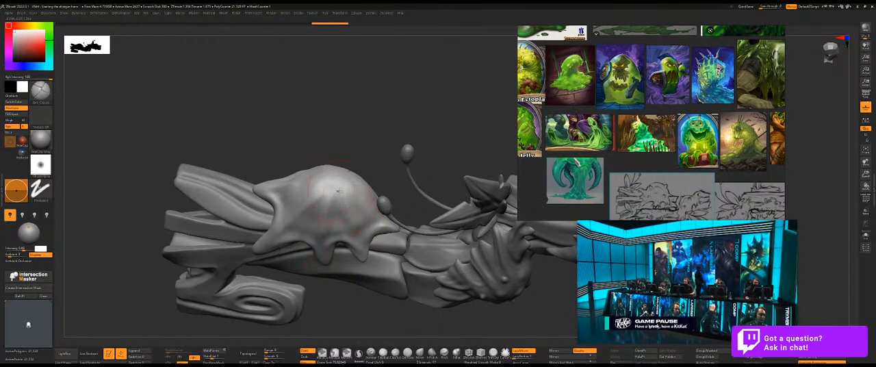
Extend the Orb_Cracks folds across the slime blob's top and down toward its pointed ends along the barrel.
{"action": "mouse_move", "coordinate": [388, 149]}
{"action": "left_mouse_down"}
{"action": "mouse_move", "coordinate": [348, 174]}
{"action": "mouse_move", "coordinate": [389, 194]}
{"action": "left_mouse_up"}
{"action": "left_click_drag", "start_coordinate": [390, 232], "coordinate": [393, 236]}
{"action": "left_click_drag", "start_coordinate": [366, 187], "coordinate": [400, 230]}
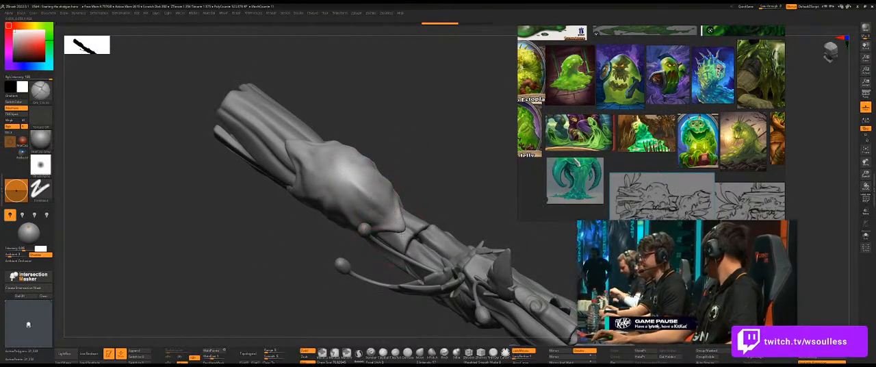
{"action": "left_click_drag", "start_coordinate": [425, 186], "coordinate": [414, 139]}
{"action": "mouse_move", "coordinate": [364, 150]}
{"action": "left_mouse_down"}
{"action": "mouse_move", "coordinate": [344, 169]}
{"action": "mouse_move", "coordinate": [338, 214]}
{"action": "left_mouse_up"}
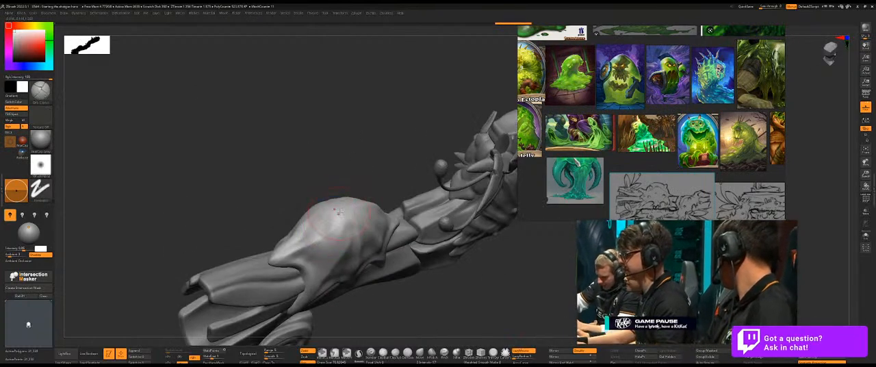
{"action": "left_click_drag", "start_coordinate": [293, 250], "coordinate": [309, 232], "text": "shift"}
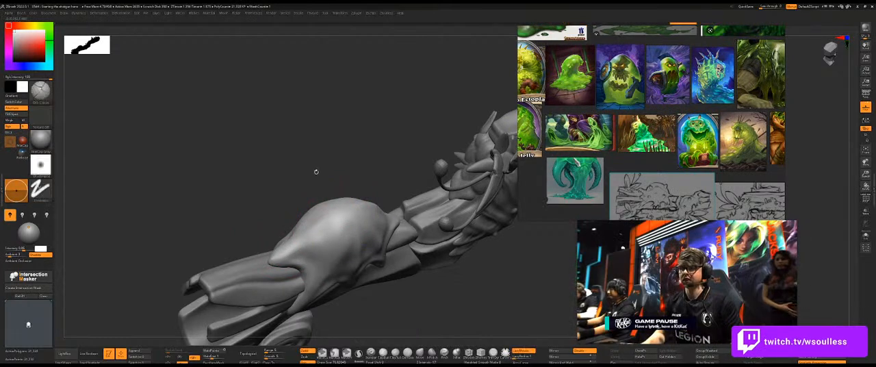
Smooth the front of the slime blob and reshape its broad volume above the drips with the Move brush.
{"action": "left_click_drag", "start_coordinate": [321, 171], "coordinate": [315, 154], "text": "shift"}
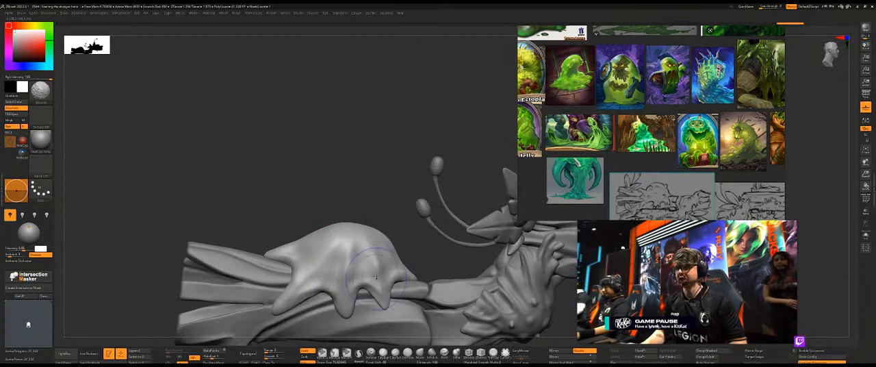
{"action": "left_click_drag", "start_coordinate": [355, 259], "coordinate": [349, 250], "text": "shift"}
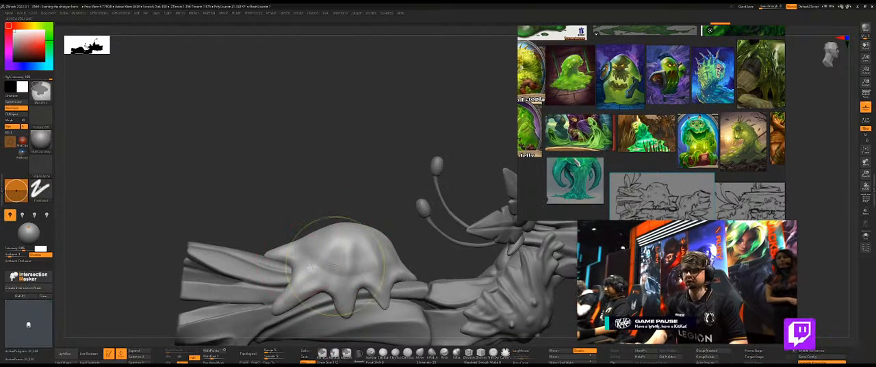
{"action": "left_click_drag", "start_coordinate": [347, 267], "coordinate": [335, 273], "text": "shift"}
{"action": "mouse_move", "coordinate": [412, 266]}
{"action": "left_mouse_down"}
{"action": "mouse_move", "coordinate": [277, 270]}
{"action": "mouse_move", "coordinate": [297, 269]}
{"action": "left_mouse_up"}
Resize the Orb_Cracks brush and shape folds around the slime blob's end and opposite side, following its drips.
{"action": "key", "text": "s"}
{"action": "left_click_drag", "start_coordinate": [409, 267], "coordinate": [404, 267]}
{"action": "right_click_drag", "start_coordinate": [404, 266], "coordinate": [384, 224]}
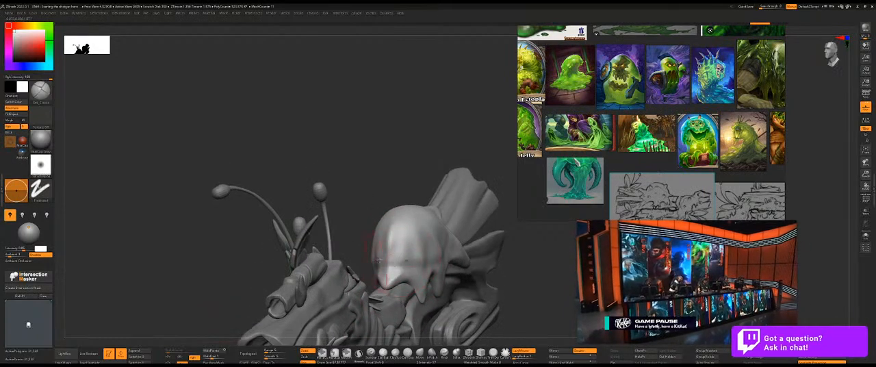
{"action": "mouse_move", "coordinate": [435, 268]}
{"action": "right_mouse_down"}
{"action": "mouse_move", "coordinate": [442, 195]}
{"action": "mouse_move", "coordinate": [396, 254]}
{"action": "right_mouse_up"}
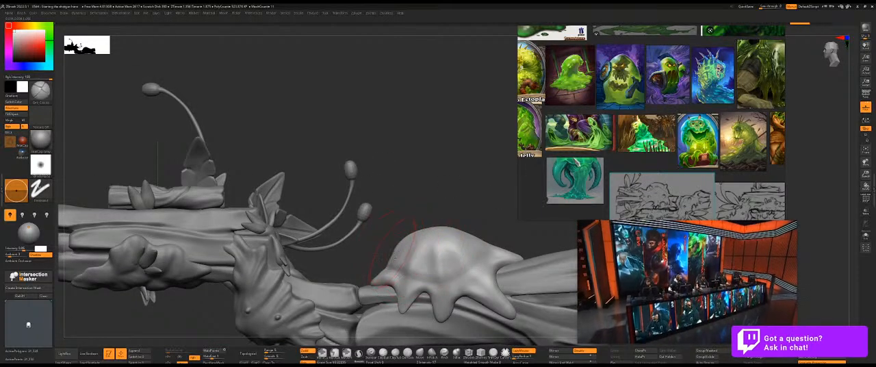
{"action": "mouse_move", "coordinate": [457, 233]}
{"action": "right_mouse_down"}
{"action": "mouse_move", "coordinate": [436, 201]}
{"action": "mouse_move", "coordinate": [381, 276]}
{"action": "right_mouse_up"}
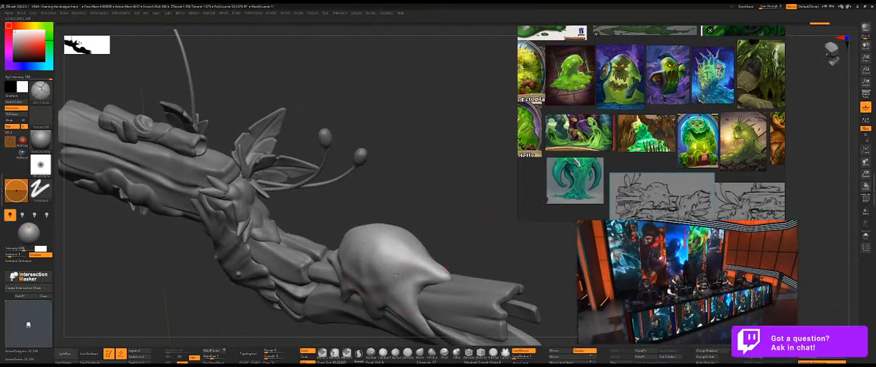
{"action": "right_click_drag", "start_coordinate": [444, 242], "coordinate": [420, 257]}
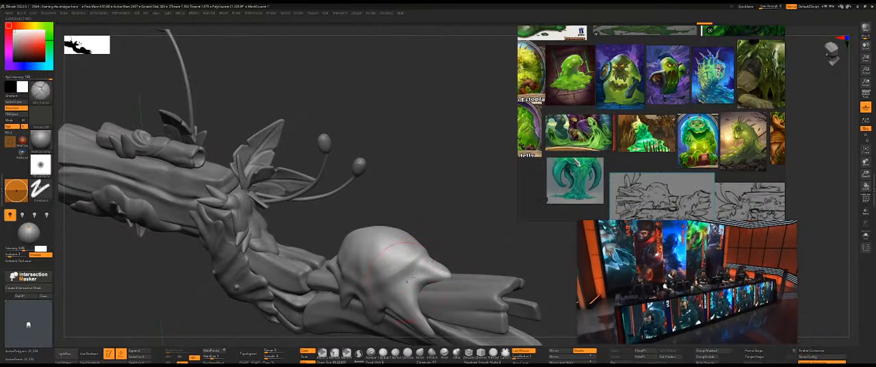
{"action": "right_click_drag", "start_coordinate": [435, 266], "coordinate": [435, 263]}
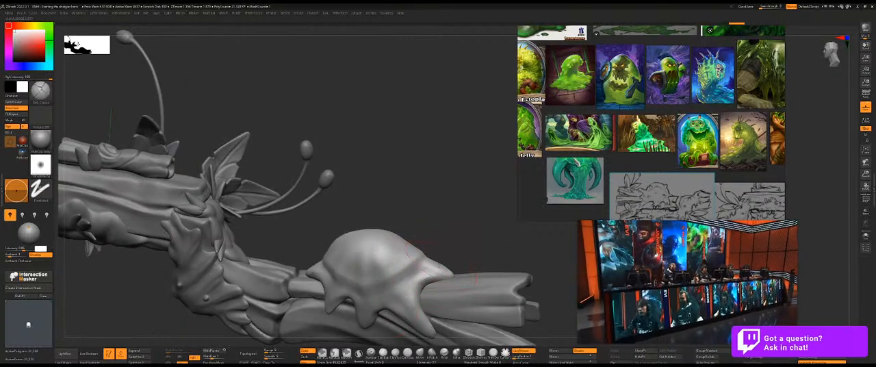
Deepen the creases between the drips and the dome on the slime blob's opposite side.
{"action": "right_click_drag", "start_coordinate": [402, 266], "coordinate": [337, 300]}
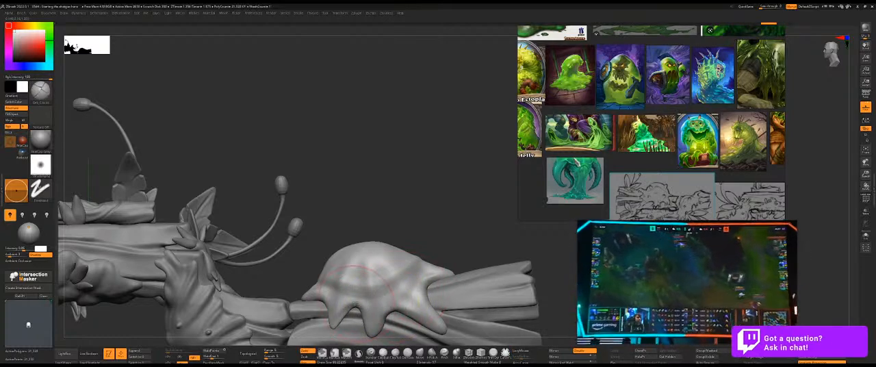
{"action": "left_click_drag", "start_coordinate": [335, 294], "coordinate": [374, 298]}
{"action": "mouse_move", "coordinate": [471, 220]}
{"action": "left_mouse_down"}
{"action": "mouse_move", "coordinate": [342, 222]}
{"action": "mouse_move", "coordinate": [474, 227]}
{"action": "left_mouse_up"}
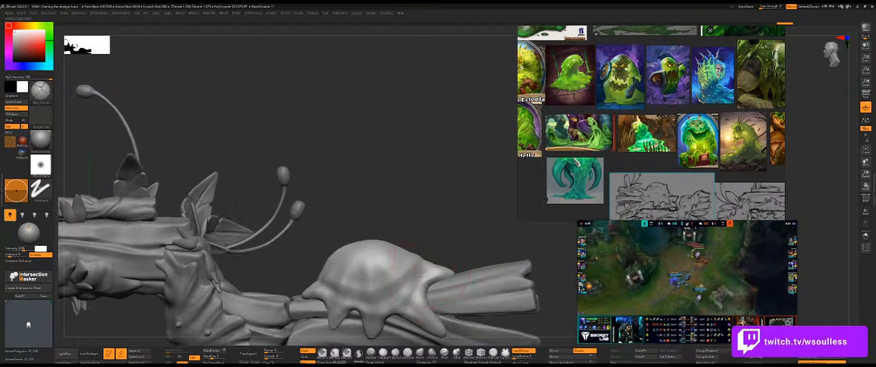
{"action": "left_click_drag", "start_coordinate": [369, 287], "coordinate": [380, 282], "text": "shift"}
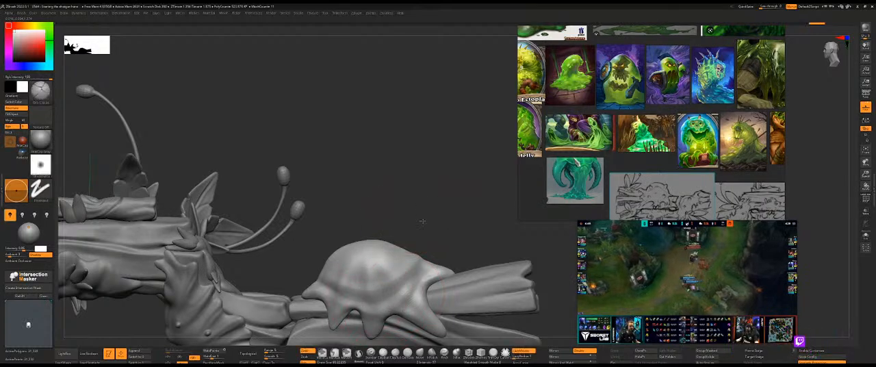
{"action": "left_click_drag", "start_coordinate": [421, 214], "coordinate": [486, 230]}
{"action": "left_click_drag", "start_coordinate": [359, 269], "coordinate": [400, 276], "text": "shift"}
Refine the transition from the slime dome into the long drips over the split wood end, redoing an unwanted stroke.
{"action": "left_click_drag", "start_coordinate": [452, 213], "coordinate": [375, 197]}
{"action": "mouse_move", "coordinate": [407, 290]}
{"action": "left_mouse_down", "text": "shift"}
{"action": "mouse_move", "coordinate": [393, 292]}
{"action": "mouse_move", "coordinate": [405, 292]}
{"action": "mouse_move", "coordinate": [387, 306]}
{"action": "mouse_move", "coordinate": [422, 301]}
{"action": "left_mouse_up", "text": "shift"}
{"action": "key", "text": "ctrl+z"}
{"action": "mouse_move", "coordinate": [452, 256]}
{"action": "left_mouse_down"}
{"action": "mouse_move", "coordinate": [445, 276]}
{"action": "mouse_move", "coordinate": [413, 296]}
{"action": "left_mouse_up"}
{"action": "mouse_move", "coordinate": [346, 266]}
{"action": "left_mouse_down"}
{"action": "mouse_move", "coordinate": [435, 191]}
{"action": "mouse_move", "coordinate": [425, 205]}
{"action": "mouse_move", "coordinate": [434, 202]}
{"action": "mouse_move", "coordinate": [397, 208]}
{"action": "left_mouse_up"}
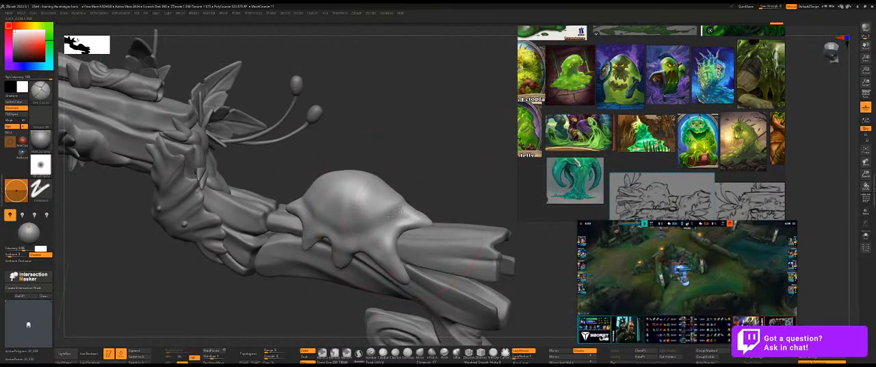
{"action": "mouse_move", "coordinate": [432, 189]}
{"action": "left_mouse_down"}
{"action": "mouse_move", "coordinate": [410, 203]}
{"action": "mouse_move", "coordinate": [421, 199]}
{"action": "left_mouse_up"}
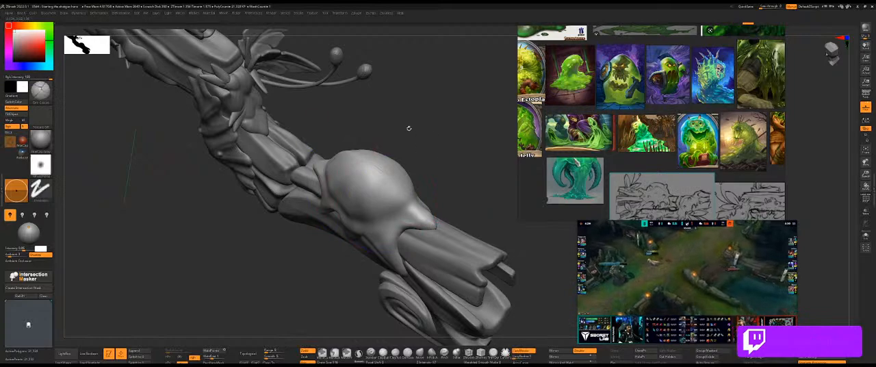
Soften the slime blob's side folds with smoothing and refine the surface above the middle drip using a smaller brush.
{"action": "left_click_drag", "start_coordinate": [407, 126], "coordinate": [316, 170]}
{"action": "left_click_drag", "start_coordinate": [307, 146], "coordinate": [424, 146]}
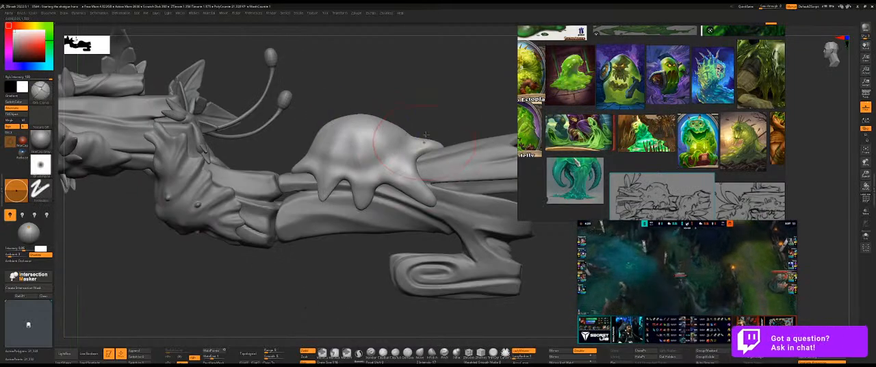
{"action": "mouse_move", "coordinate": [442, 107]}
{"action": "left_mouse_down", "text": "alt"}
{"action": "mouse_move", "coordinate": [392, 121]}
{"action": "mouse_move", "coordinate": [391, 185]}
{"action": "mouse_move", "coordinate": [403, 205]}
{"action": "left_mouse_up", "text": "alt"}
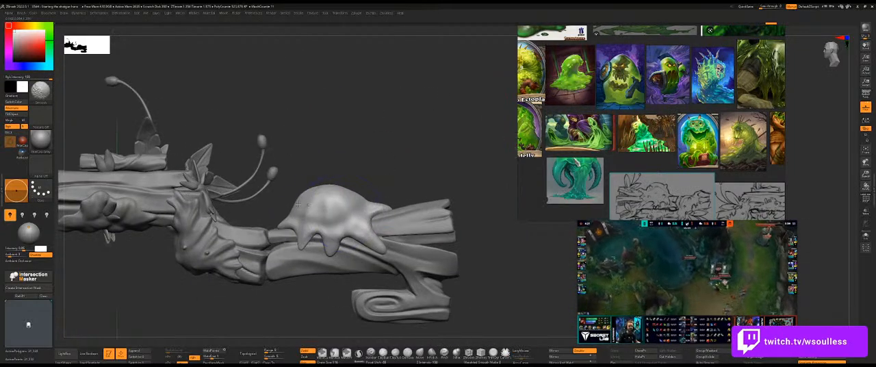
{"action": "left_click_drag", "start_coordinate": [365, 170], "coordinate": [377, 164], "text": "alt"}
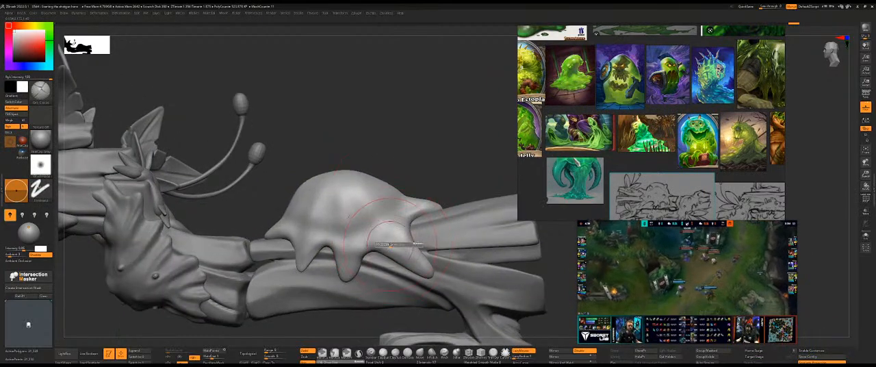
{"action": "mouse_move", "coordinate": [363, 247]}
{"action": "left_mouse_down"}
{"action": "mouse_move", "coordinate": [378, 242]}
{"action": "mouse_move", "coordinate": [359, 252]}
{"action": "left_mouse_up"}
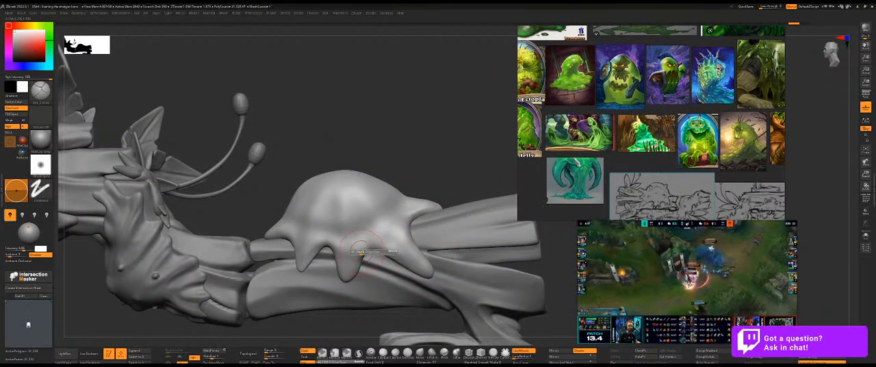
Subdivide the slime blob and isolate it from the rest of the shotgun.
{"action": "key", "text": "ctrl+d"}
{"action": "left_click_drag", "start_coordinate": [289, 100], "coordinate": [314, 102]}
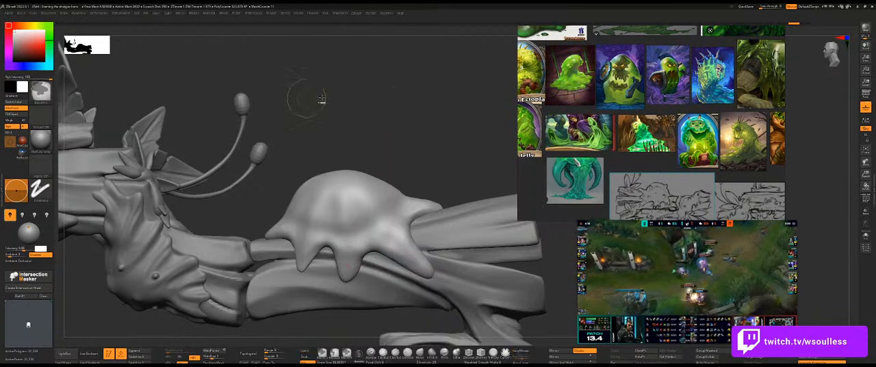
{"action": "key", "text": "ctrl+shift+s"}
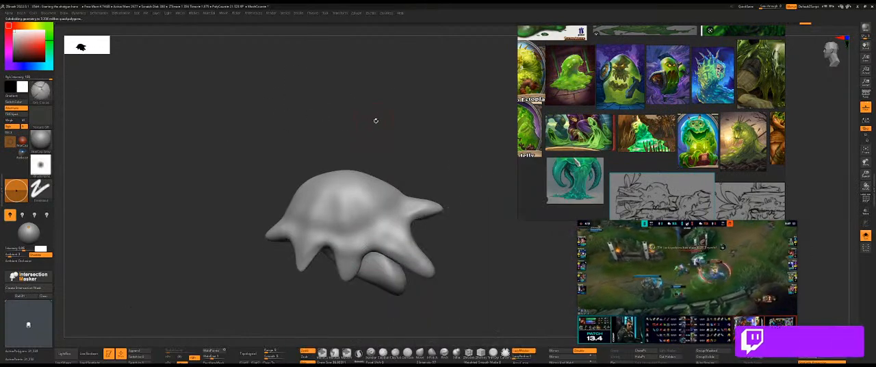
Remesh the isolated slime blob with ZRemesher, undoing the first remesh and running it again.
{"action": "key", "text": "ctrl+space"}
{"action": "left_click", "coordinate": [388, 101]}
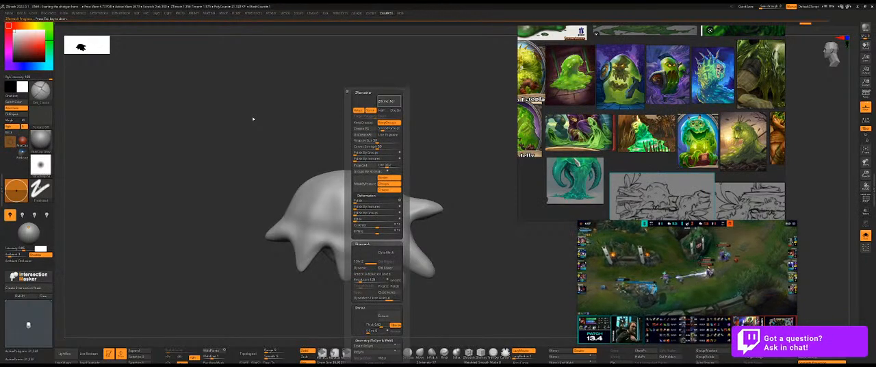
{"action": "key", "text": "ctrl+z"}
{"action": "key", "text": "ctrl+space"}
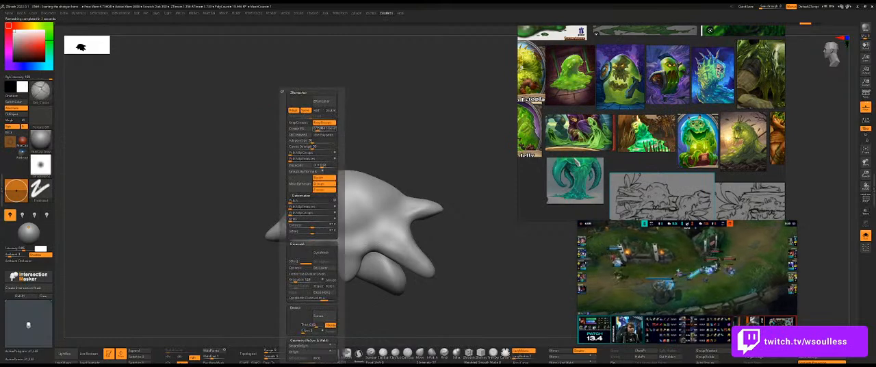
{"action": "left_click", "coordinate": [321, 101]}
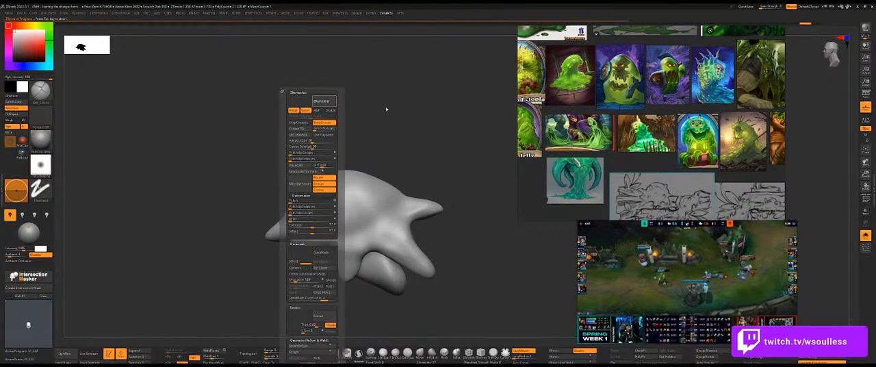
Show the whole shotgun again and adjust the slime blob's lower drips over the split wood, undoing the unwanted subdivision.
{"action": "key", "text": "ctrl+shift+s"}
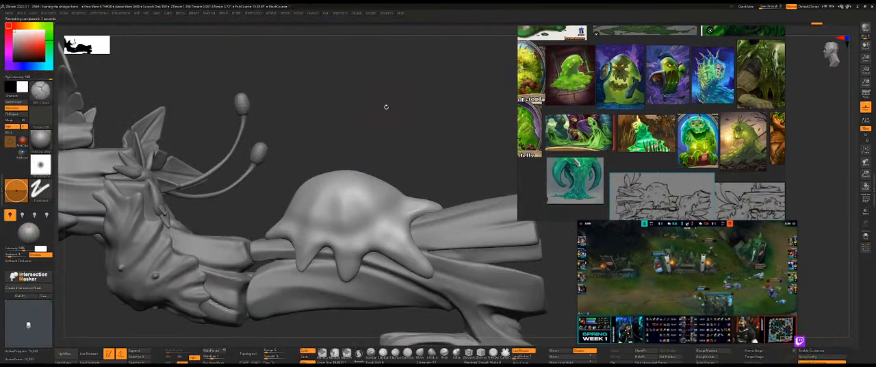
{"action": "mouse_move", "coordinate": [367, 256]}
{"action": "left_mouse_down"}
{"action": "mouse_move", "coordinate": [387, 263]}
{"action": "mouse_move", "coordinate": [413, 255]}
{"action": "mouse_move", "coordinate": [434, 271]}
{"action": "left_mouse_up"}
{"action": "key", "text": "ctrl+d"}
{"action": "key", "text": "ctrl+z"}
{"action": "key", "text": "ctrl+z"}
{"action": "key", "text": "ctrl+z"}
{"action": "left_click_drag", "start_coordinate": [349, 269], "coordinate": [411, 271]}
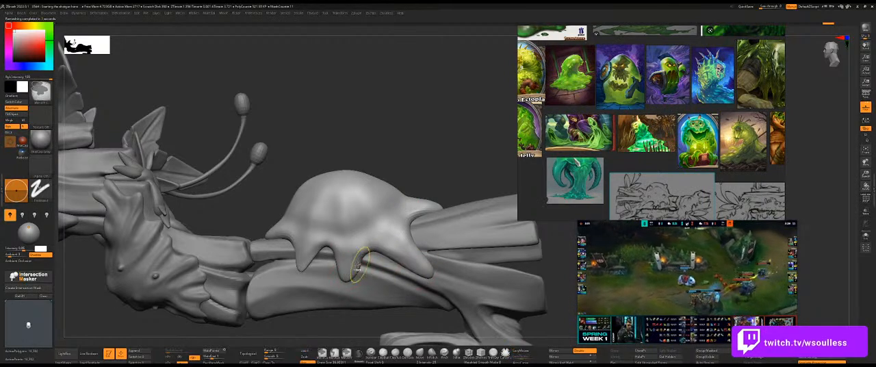
{"action": "left_click_drag", "start_coordinate": [369, 251], "coordinate": [381, 252]}
{"action": "left_click_drag", "start_coordinate": [310, 253], "coordinate": [347, 275]}
{"action": "key", "text": "ctrl+z"}
{"action": "left_click_drag", "start_coordinate": [309, 251], "coordinate": [342, 271]}
{"action": "key", "text": "ctrl+z"}
{"action": "mouse_move", "coordinate": [309, 251]}
{"action": "left_mouse_down"}
{"action": "mouse_move", "coordinate": [339, 265]}
{"action": "mouse_move", "coordinate": [391, 253]}
{"action": "mouse_move", "coordinate": [398, 235]}
{"action": "left_mouse_up"}
{"action": "key", "text": "ctrl+z"}
{"action": "key", "text": "ctrl+z"}
{"action": "key", "text": "s"}
{"action": "left_click_drag", "start_coordinate": [363, 210], "coordinate": [408, 252]}
{"action": "key", "text": "ctrl+z"}
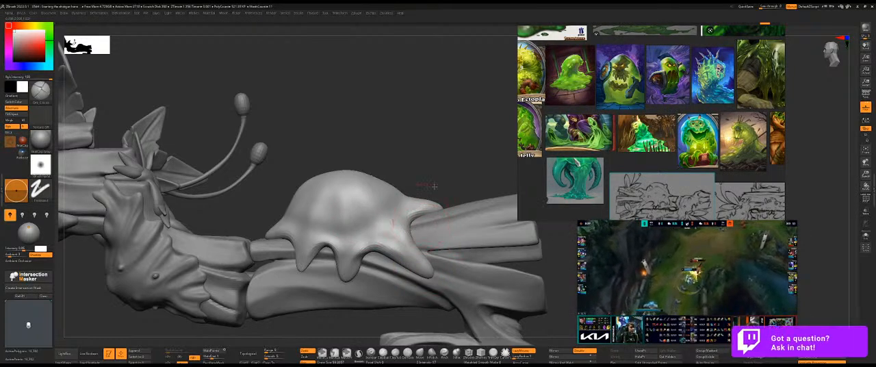
Enlarge the green slime paintings on the reference board and carve flowing folds from the dome into the rear drip.
{"action": "middle_click_drag", "start_coordinate": [552, 85], "coordinate": [559, 117]}
{"action": "scroll", "coordinate": [580, 96], "scroll_direction": "up", "scroll_amount": 5}
{"action": "middle_click_drag", "start_coordinate": [580, 96], "coordinate": [608, 97]}
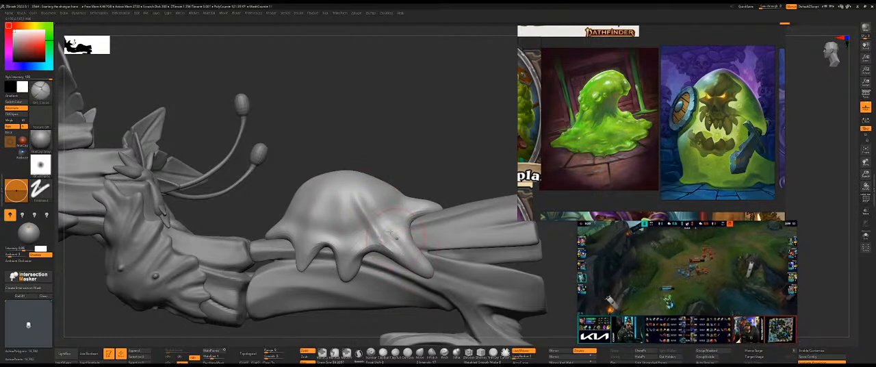
{"action": "mouse_move", "coordinate": [414, 159]}
{"action": "left_mouse_down"}
{"action": "mouse_move", "coordinate": [405, 167]}
{"action": "mouse_move", "coordinate": [431, 154]}
{"action": "mouse_move", "coordinate": [413, 179]}
{"action": "left_mouse_up"}
{"action": "left_click_drag", "start_coordinate": [385, 211], "coordinate": [428, 267]}
{"action": "left_click_drag", "start_coordinate": [369, 194], "coordinate": [418, 263]}
{"action": "mouse_move", "coordinate": [437, 155]}
{"action": "left_mouse_down"}
{"action": "mouse_move", "coordinate": [408, 158]}
{"action": "mouse_move", "coordinate": [434, 132]}
{"action": "mouse_move", "coordinate": [432, 156]}
{"action": "left_mouse_up"}
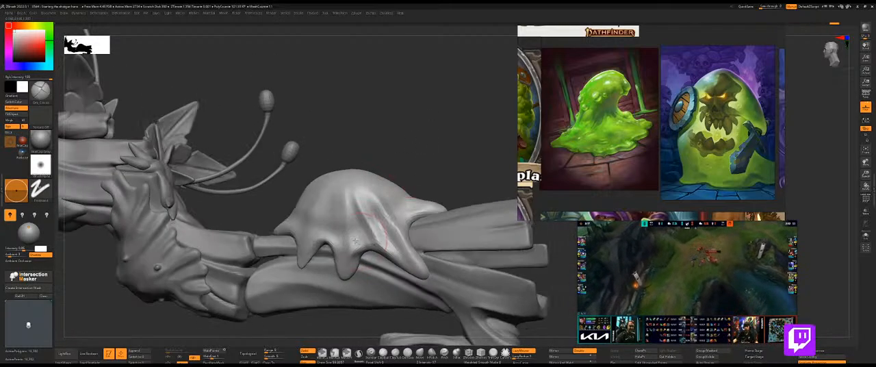
Sculpt vertical folds running from the top of the slime dome down into the middle drip.
{"action": "left_click_drag", "start_coordinate": [352, 194], "coordinate": [346, 266]}
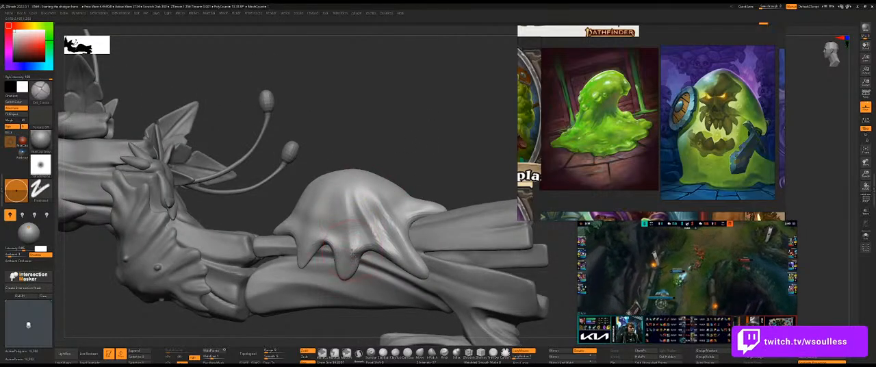
{"action": "left_click_drag", "start_coordinate": [435, 148], "coordinate": [354, 233]}
{"action": "left_click_drag", "start_coordinate": [331, 189], "coordinate": [340, 277]}
{"action": "left_click_drag", "start_coordinate": [342, 249], "coordinate": [335, 205]}
{"action": "left_click_drag", "start_coordinate": [395, 149], "coordinate": [379, 168]}
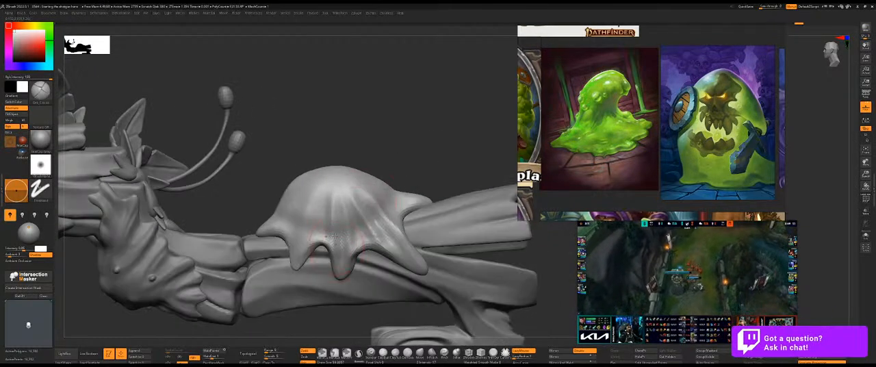
{"action": "left_click_drag", "start_coordinate": [342, 274], "coordinate": [342, 277]}
{"action": "left_click_drag", "start_coordinate": [403, 141], "coordinate": [448, 147]}
{"action": "left_click_drag", "start_coordinate": [329, 226], "coordinate": [330, 192]}
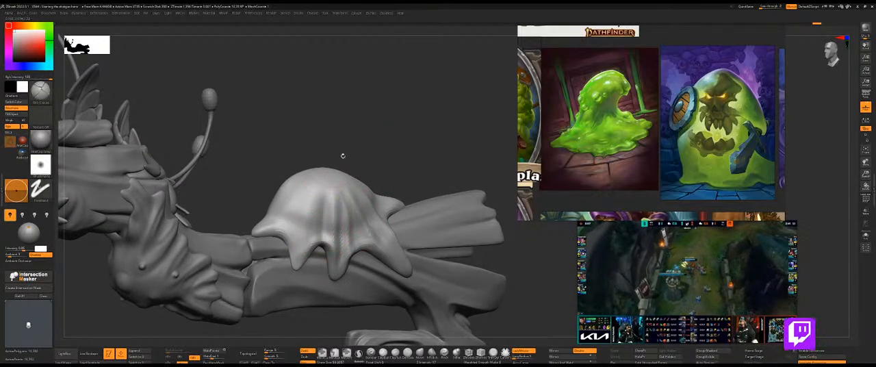
Extend the draped folds across the front half of the slime dome, down into the front drips.
{"action": "left_click_drag", "start_coordinate": [336, 156], "coordinate": [385, 206]}
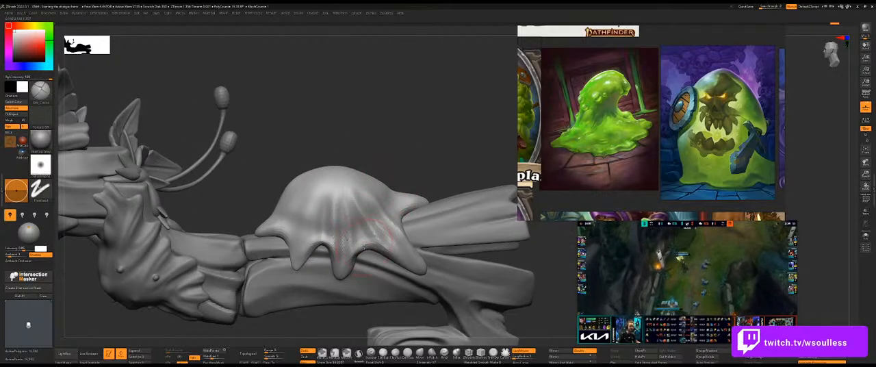
{"action": "left_click_drag", "start_coordinate": [348, 153], "coordinate": [321, 233]}
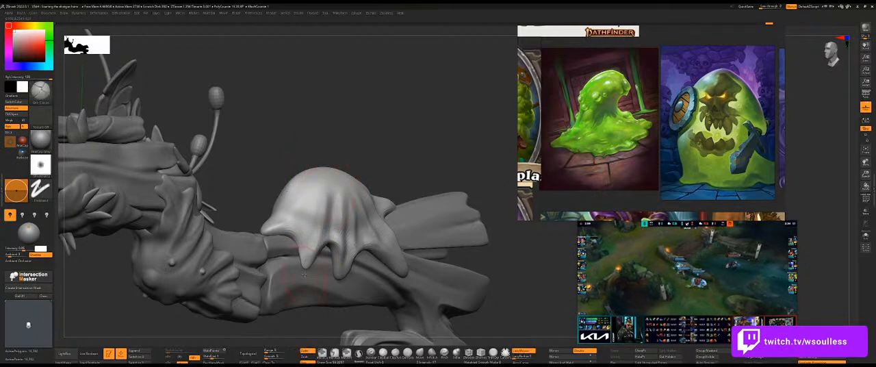
{"action": "mouse_move", "coordinate": [367, 141]}
{"action": "left_mouse_down"}
{"action": "mouse_move", "coordinate": [381, 143]}
{"action": "mouse_move", "coordinate": [323, 206]}
{"action": "left_mouse_up"}
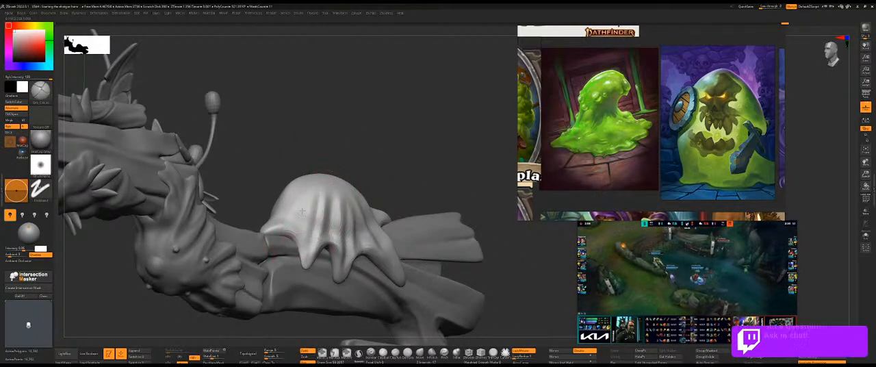
{"action": "left_click_drag", "start_coordinate": [365, 143], "coordinate": [294, 233]}
{"action": "left_click_drag", "start_coordinate": [310, 183], "coordinate": [294, 238]}
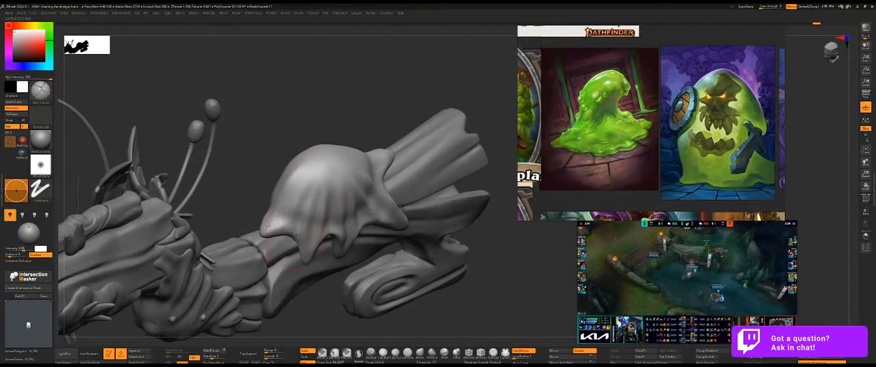
{"action": "left_click_drag", "start_coordinate": [332, 115], "coordinate": [302, 199]}
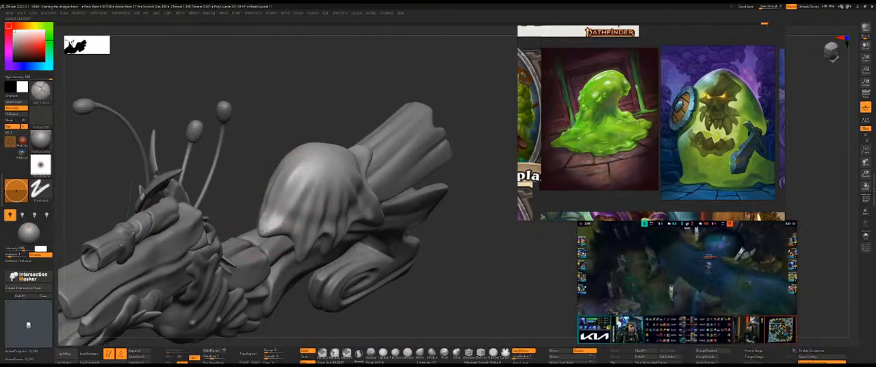
Isolate the slime blob and shape the folds flowing down its front end into the front tip.
{"action": "mouse_move", "coordinate": [263, 226]}
{"action": "left_mouse_down"}
{"action": "mouse_move", "coordinate": [280, 209]}
{"action": "mouse_move", "coordinate": [271, 205]}
{"action": "left_mouse_up"}
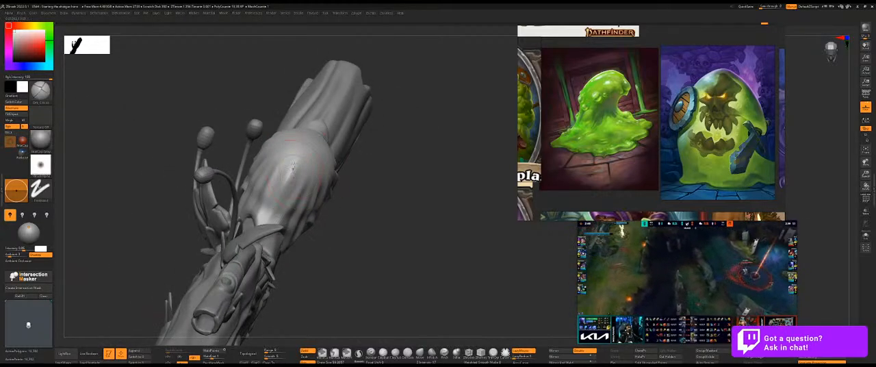
{"action": "left_click_drag", "start_coordinate": [267, 229], "coordinate": [282, 141]}
{"action": "left_click_drag", "start_coordinate": [310, 165], "coordinate": [299, 156], "text": "shift"}
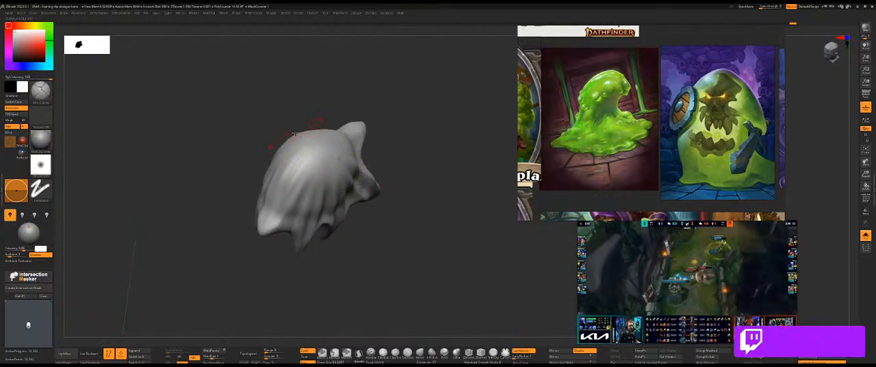
{"action": "right_click_drag", "start_coordinate": [298, 156], "coordinate": [314, 188]}
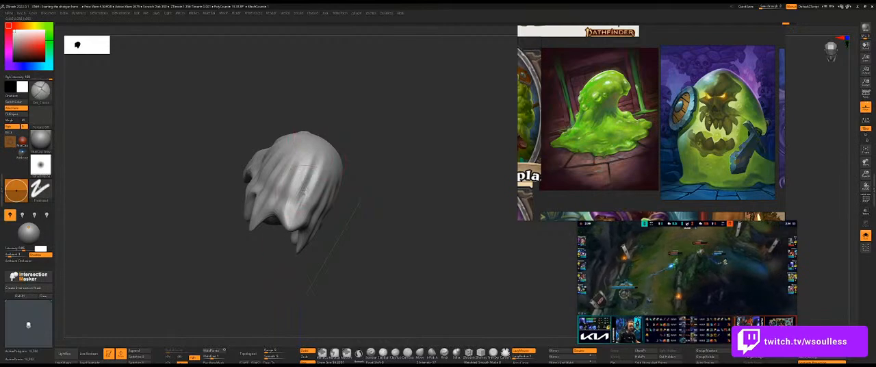
{"action": "right_click_drag", "start_coordinate": [290, 231], "coordinate": [303, 185]}
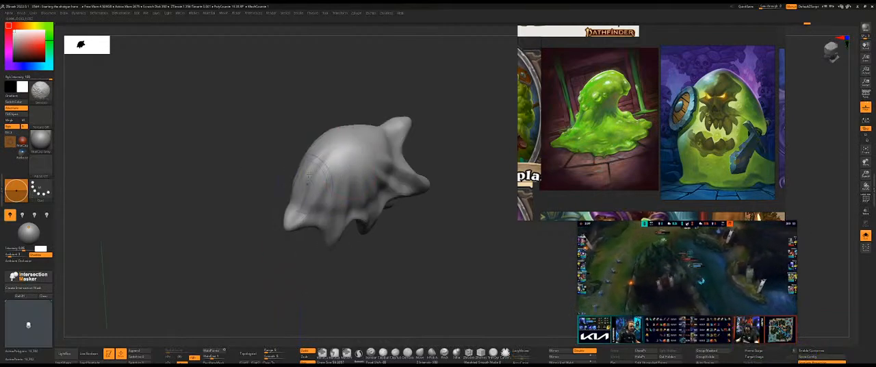
Refine and smooth the isolated blob's folds around the pointed rear tip and the upper rear of the dome.
{"action": "mouse_move", "coordinate": [410, 158]}
{"action": "right_mouse_down"}
{"action": "mouse_move", "coordinate": [461, 123]}
{"action": "mouse_move", "coordinate": [454, 111]}
{"action": "mouse_move", "coordinate": [460, 131]}
{"action": "mouse_move", "coordinate": [427, 156]}
{"action": "mouse_move", "coordinate": [417, 152]}
{"action": "mouse_move", "coordinate": [433, 161]}
{"action": "right_mouse_up"}
{"action": "left_click", "coordinate": [465, 118], "text": "ctrl+shift"}
{"action": "key", "text": "ctrl+shift+s"}
{"action": "mouse_move", "coordinate": [434, 161]}
{"action": "right_mouse_down"}
{"action": "mouse_move", "coordinate": [448, 164]}
{"action": "mouse_move", "coordinate": [350, 186]}
{"action": "right_mouse_up"}
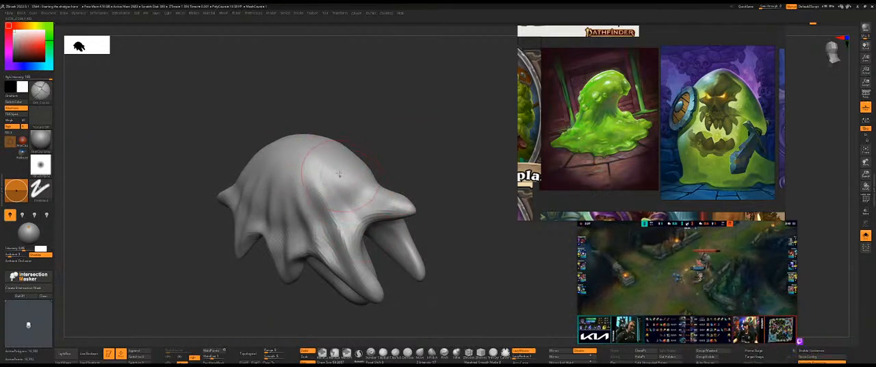
{"action": "right_click_drag", "start_coordinate": [356, 216], "coordinate": [378, 213]}
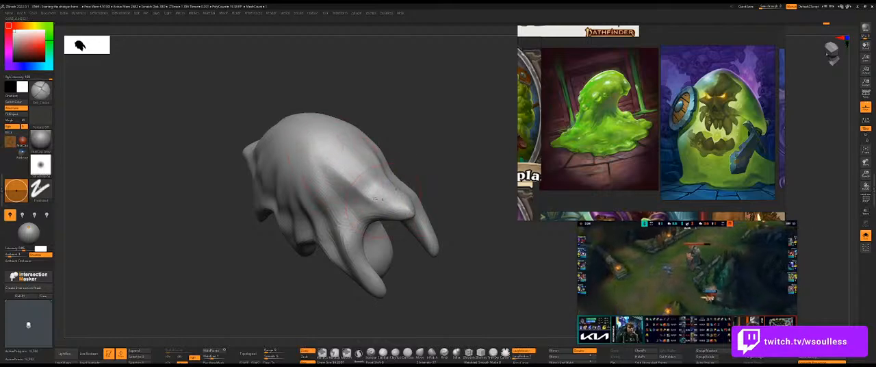
{"action": "right_click_drag", "start_coordinate": [435, 151], "coordinate": [345, 150]}
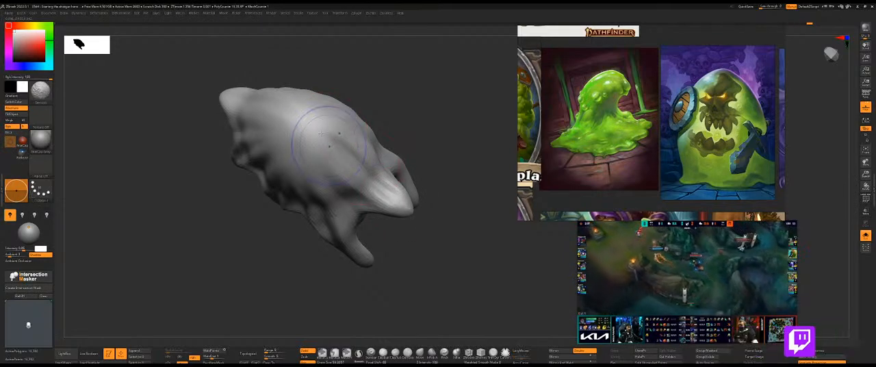
{"action": "right_click_drag", "start_coordinate": [408, 207], "coordinate": [440, 119], "text": "shift"}
{"action": "mouse_move", "coordinate": [440, 119]}
{"action": "left_mouse_down"}
{"action": "mouse_move", "coordinate": [423, 129]}
{"action": "mouse_move", "coordinate": [448, 130]}
{"action": "left_mouse_up"}
{"action": "mouse_move", "coordinate": [325, 124]}
{"action": "left_mouse_down", "text": "shift"}
{"action": "mouse_move", "coordinate": [366, 159]}
{"action": "mouse_move", "coordinate": [383, 159]}
{"action": "left_mouse_up", "text": "shift"}
Bring back the rest of the shotgun and touch up the slime dome's upper surface in side view.
{"action": "mouse_move", "coordinate": [418, 102]}
{"action": "left_mouse_down"}
{"action": "mouse_move", "coordinate": [440, 117]}
{"action": "mouse_move", "coordinate": [417, 94]}
{"action": "mouse_move", "coordinate": [381, 100]}
{"action": "left_mouse_up"}
{"action": "key", "text": "alt+s"}
{"action": "left_click_drag", "start_coordinate": [440, 147], "coordinate": [436, 172], "text": "alt"}
{"action": "left_click_drag", "start_coordinate": [376, 110], "coordinate": [391, 121], "text": "alt"}
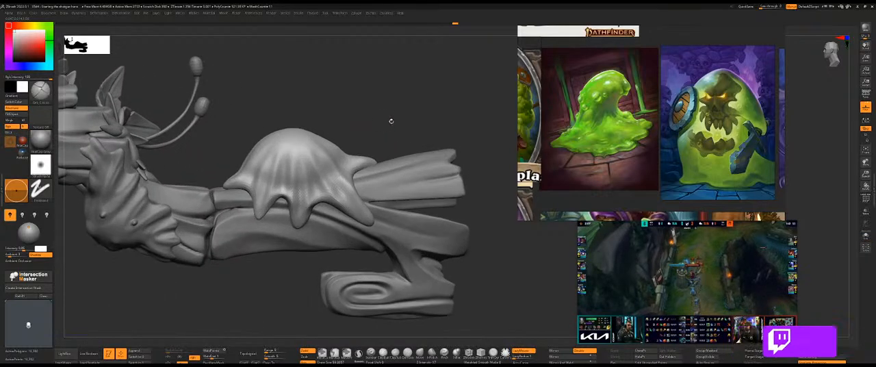
{"action": "mouse_move", "coordinate": [341, 164]}
{"action": "left_mouse_down", "text": "shift"}
{"action": "mouse_move", "coordinate": [287, 162]}
{"action": "mouse_move", "coordinate": [319, 145]}
{"action": "mouse_move", "coordinate": [312, 137]}
{"action": "left_mouse_up", "text": "shift"}
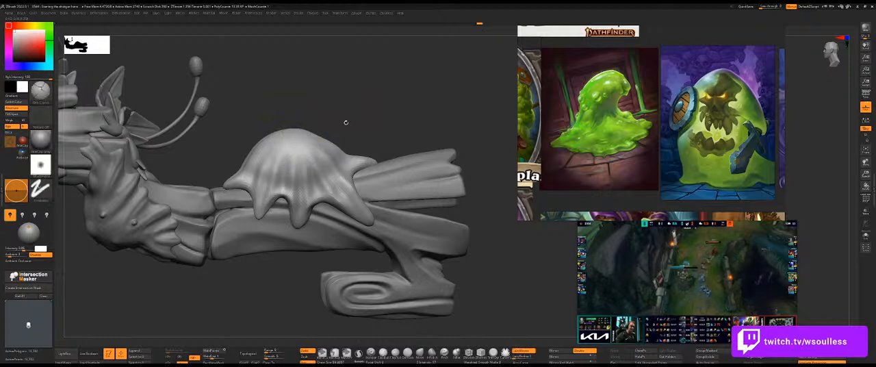
{"action": "mouse_move", "coordinate": [347, 115]}
{"action": "left_mouse_down", "text": "alt"}
{"action": "mouse_move", "coordinate": [399, 105]}
{"action": "mouse_move", "coordinate": [390, 106]}
{"action": "mouse_move", "coordinate": [394, 116]}
{"action": "left_mouse_up", "text": "alt"}
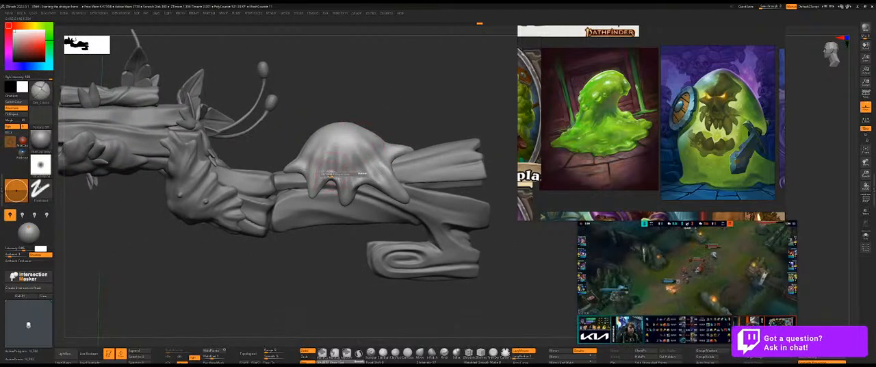
Remesh the folded slime blob with ZRemesher and isolate it from the rest of the shotgun.
{"action": "key", "text": "space"}
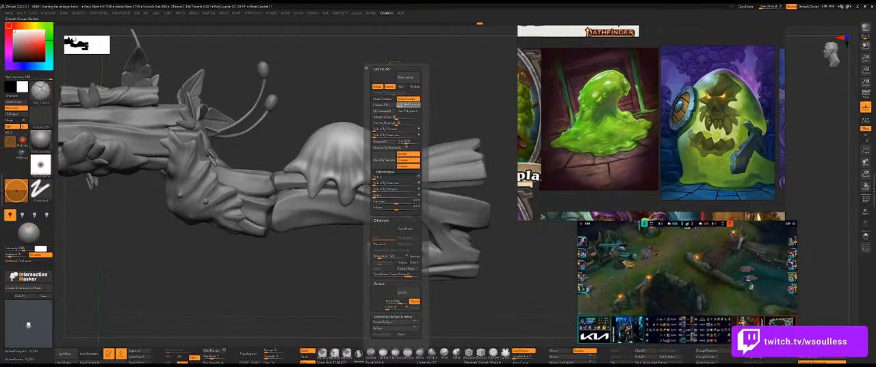
{"action": "left_click", "coordinate": [408, 77]}
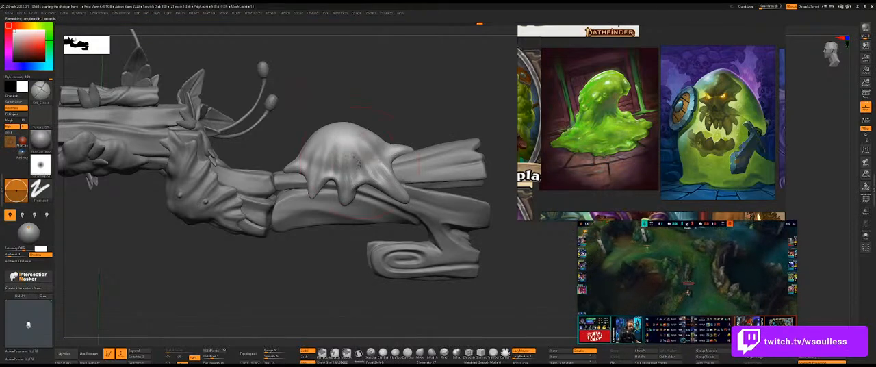
{"action": "left_click_drag", "start_coordinate": [352, 98], "coordinate": [330, 147]}
{"action": "left_click_drag", "start_coordinate": [403, 116], "coordinate": [457, 196]}
{"action": "key", "text": "shift+s"}
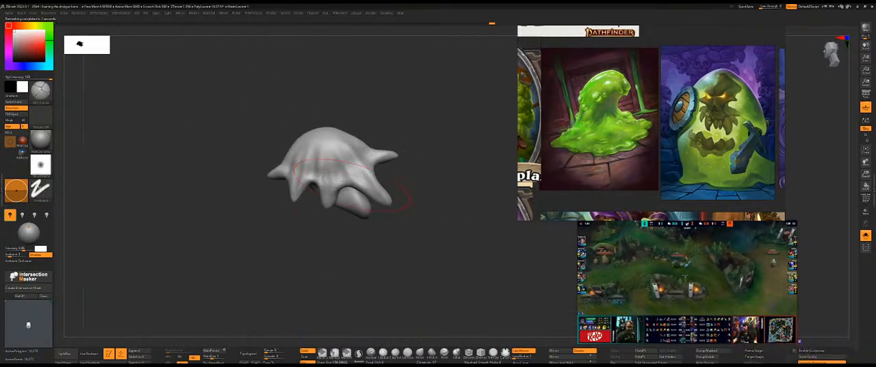
Show only the lump underneath the slime, mask it, and restore the rest of the blob.
{"action": "key", "text": "b"}
{"action": "key", "text": "s"}
{"action": "left_click_drag", "start_coordinate": [321, 172], "coordinate": [317, 172]}
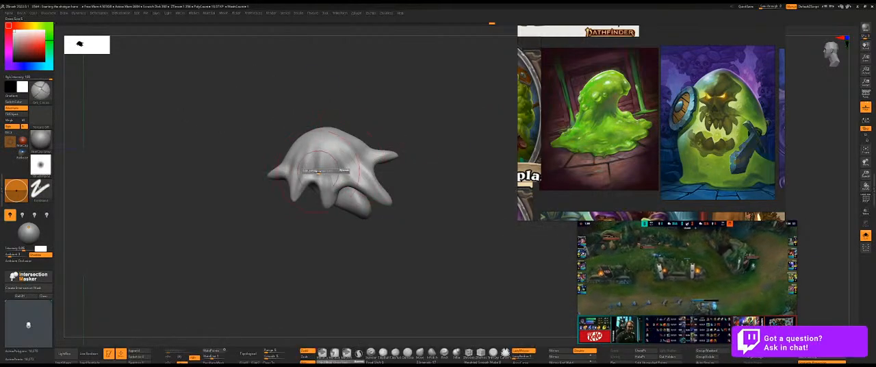
{"action": "mouse_move", "coordinate": [312, 247]}
{"action": "left_mouse_down", "text": "alt"}
{"action": "mouse_move", "coordinate": [323, 228]}
{"action": "mouse_move", "coordinate": [344, 262]}
{"action": "left_mouse_up", "text": "alt"}
{"action": "key", "text": "s"}
{"action": "left_click", "coordinate": [334, 208], "text": "ctrl+shift"}
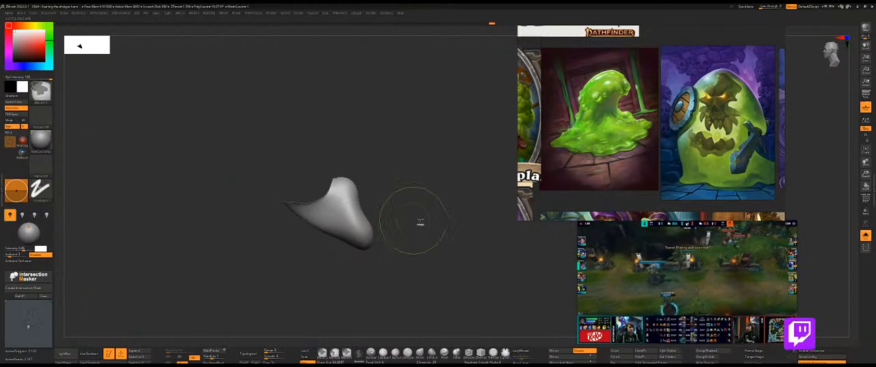
{"action": "left_click", "coordinate": [438, 221], "text": "ctrl+shift"}
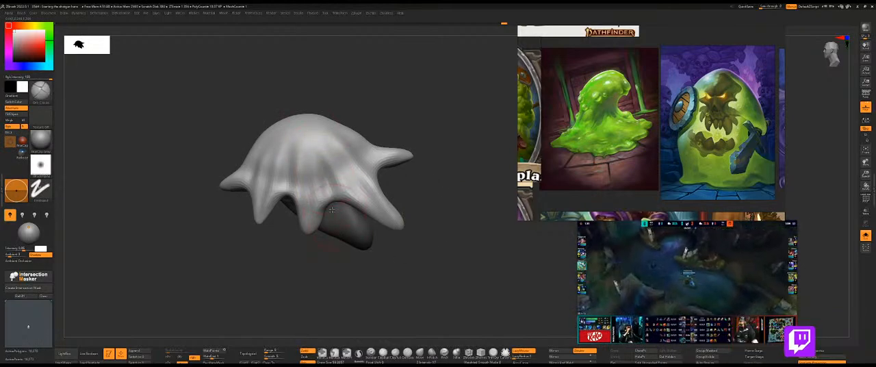
Deepen the folds running into the rear drips, keeping the underside lump masked.
{"action": "left_click_drag", "start_coordinate": [397, 166], "coordinate": [421, 171]}
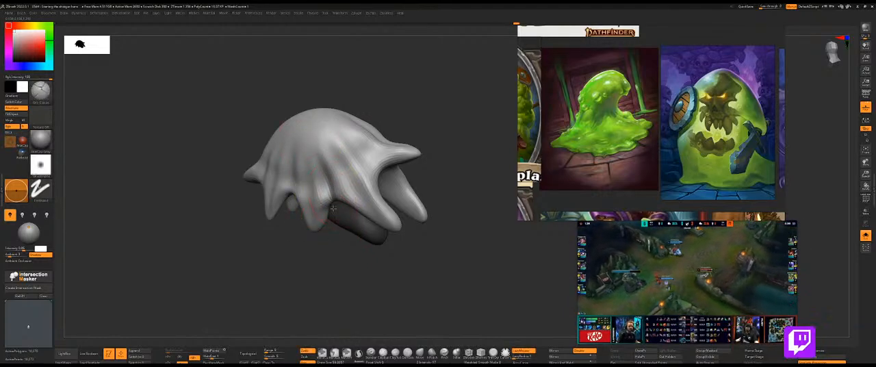
{"action": "left_click_drag", "start_coordinate": [346, 254], "coordinate": [391, 251]}
{"action": "left_click_drag", "start_coordinate": [459, 135], "coordinate": [346, 218]}
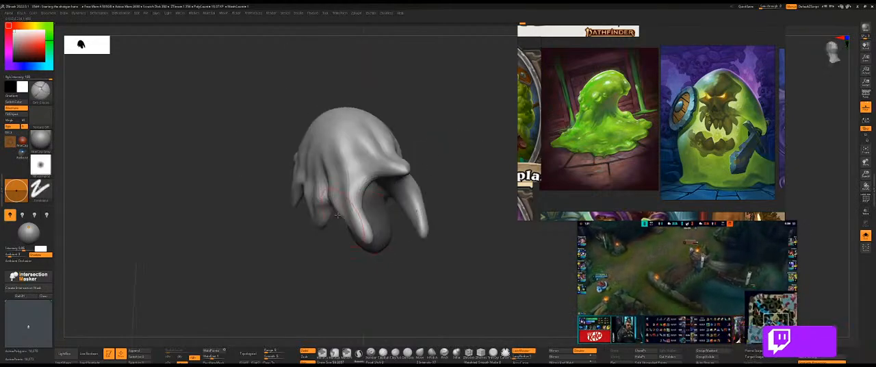
{"action": "left_click_drag", "start_coordinate": [375, 179], "coordinate": [360, 192]}
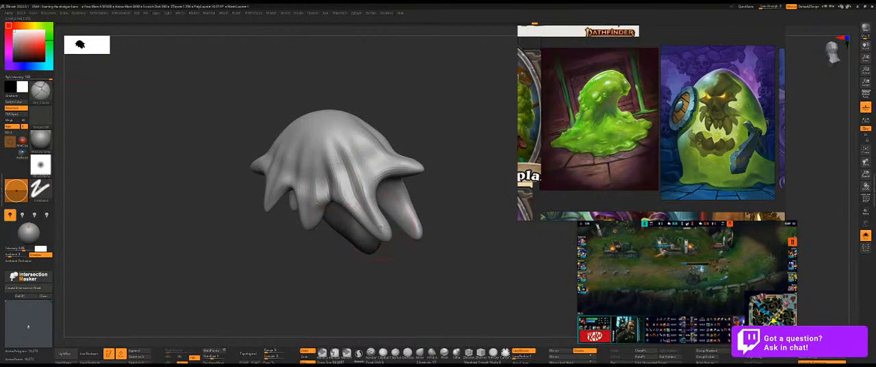
Sharpen the folds above the middle drip and around the blob's front end.
{"action": "left_click_drag", "start_coordinate": [372, 270], "coordinate": [296, 232]}
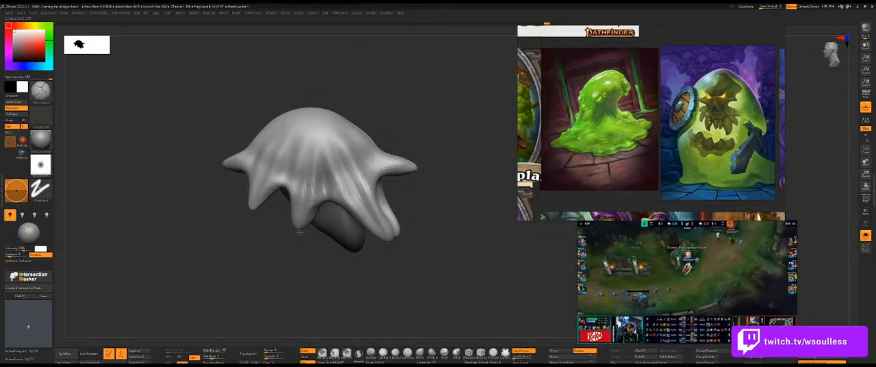
{"action": "left_click_drag", "start_coordinate": [296, 231], "coordinate": [301, 240]}
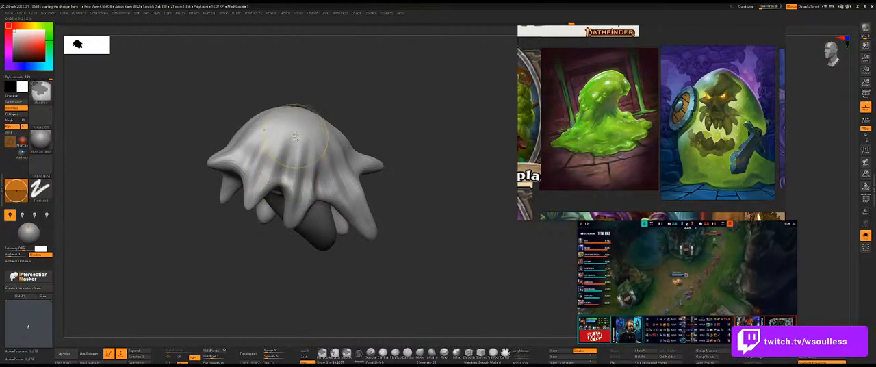
{"action": "mouse_move", "coordinate": [248, 238]}
{"action": "left_mouse_down"}
{"action": "mouse_move", "coordinate": [360, 150]}
{"action": "mouse_move", "coordinate": [390, 161]}
{"action": "mouse_move", "coordinate": [272, 232]}
{"action": "mouse_move", "coordinate": [272, 152]}
{"action": "left_mouse_up"}
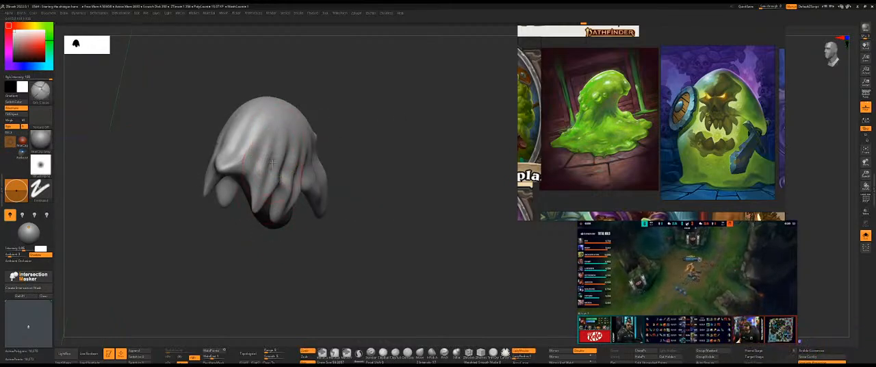
Refine the folds running into the slime blob's front and side drips, smoothing the surface around them.
{"action": "left_click_drag", "start_coordinate": [315, 137], "coordinate": [247, 201]}
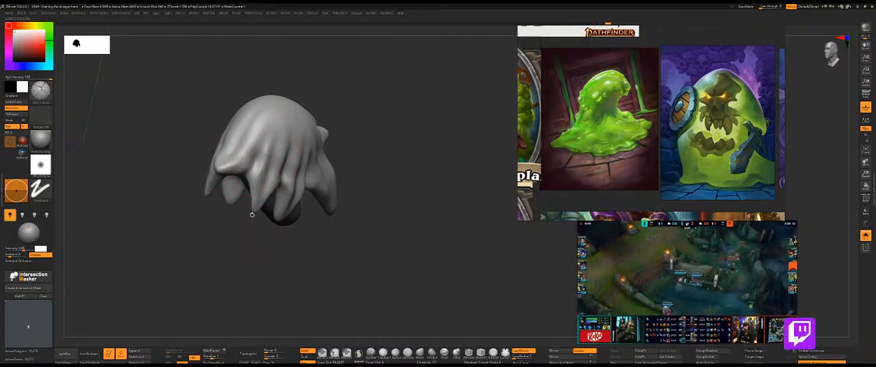
{"action": "left_click_drag", "start_coordinate": [265, 228], "coordinate": [245, 245]}
{"action": "mouse_move", "coordinate": [297, 131]}
{"action": "left_mouse_down"}
{"action": "mouse_move", "coordinate": [223, 203]}
{"action": "mouse_move", "coordinate": [233, 151]}
{"action": "mouse_move", "coordinate": [234, 175]}
{"action": "left_mouse_up"}
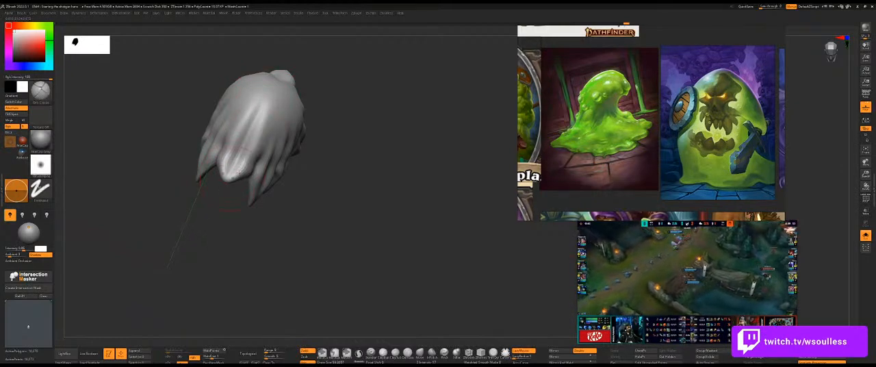
{"action": "left_click_drag", "start_coordinate": [354, 121], "coordinate": [267, 101]}
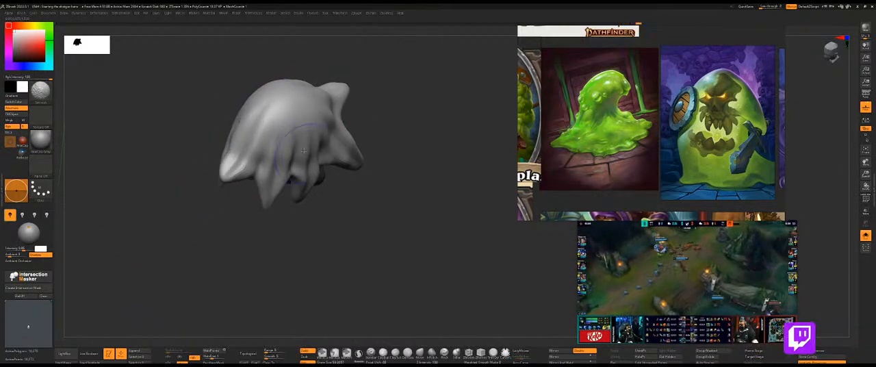
{"action": "left_click_drag", "start_coordinate": [234, 165], "coordinate": [252, 141], "text": "shift"}
Bring back the rest of the shotgun and remesh the slime blob.
{"action": "mouse_move", "coordinate": [390, 85]}
{"action": "left_mouse_down"}
{"action": "mouse_move", "coordinate": [440, 89]}
{"action": "mouse_move", "coordinate": [454, 102]}
{"action": "mouse_move", "coordinate": [385, 112]}
{"action": "mouse_move", "coordinate": [414, 112]}
{"action": "mouse_move", "coordinate": [340, 89]}
{"action": "mouse_move", "coordinate": [305, 117]}
{"action": "mouse_move", "coordinate": [391, 138]}
{"action": "mouse_move", "coordinate": [376, 165]}
{"action": "left_mouse_up"}
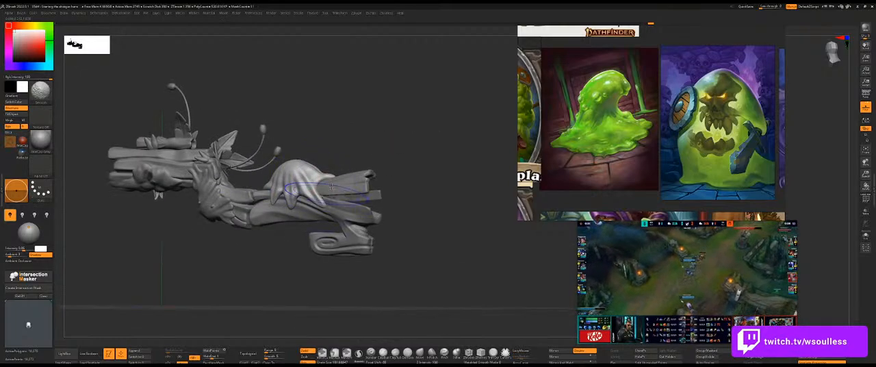
{"action": "key", "text": "space"}
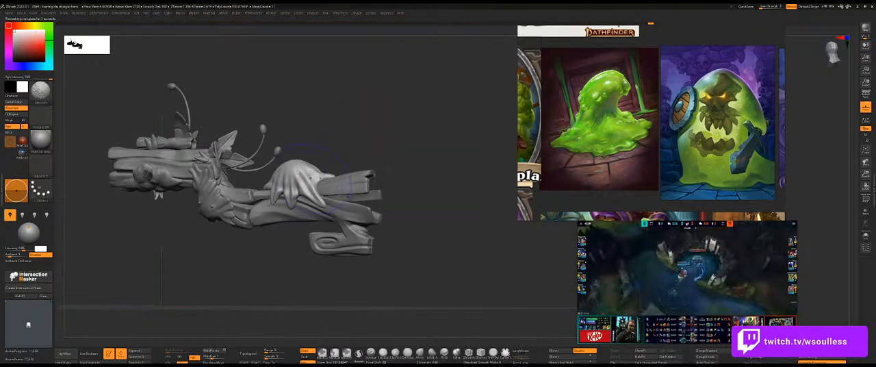
{"action": "left_click_drag", "start_coordinate": [344, 143], "coordinate": [295, 204]}
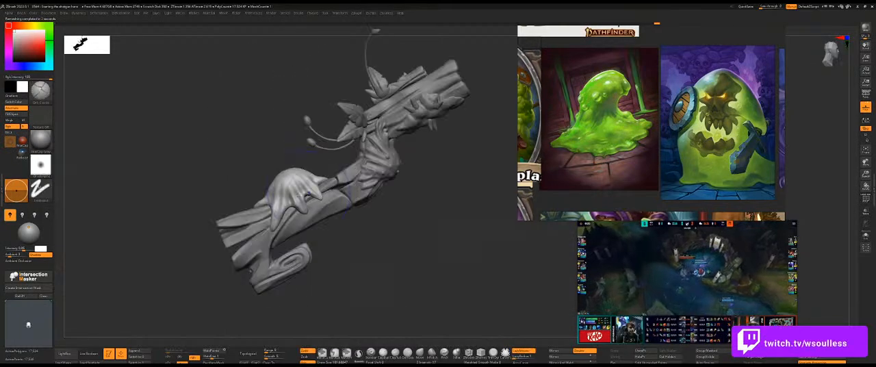
{"action": "key", "text": "shift"}
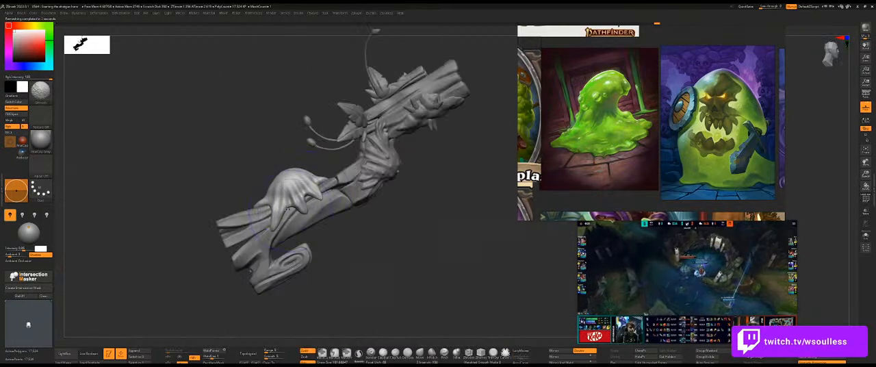
Try adding a small raised bump to the slime blob's side above the drips.
{"action": "left_click_drag", "start_coordinate": [328, 250], "coordinate": [403, 218]}
{"action": "mouse_move", "coordinate": [354, 172]}
{"action": "left_mouse_down", "text": "alt"}
{"action": "mouse_move", "coordinate": [367, 162]}
{"action": "mouse_move", "coordinate": [343, 164]}
{"action": "left_mouse_up", "text": "alt"}
{"action": "key", "text": "b"}
{"action": "key", "text": "c"}
{"action": "key", "text": "b"}
{"action": "key", "text": "s"}
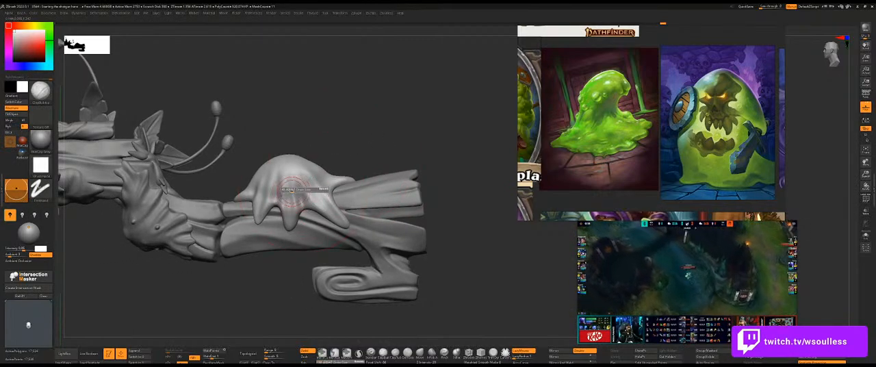
{"action": "left_click_drag", "start_coordinate": [292, 190], "coordinate": [288, 190]}
{"action": "left_click_drag", "start_coordinate": [344, 139], "coordinate": [331, 167]}
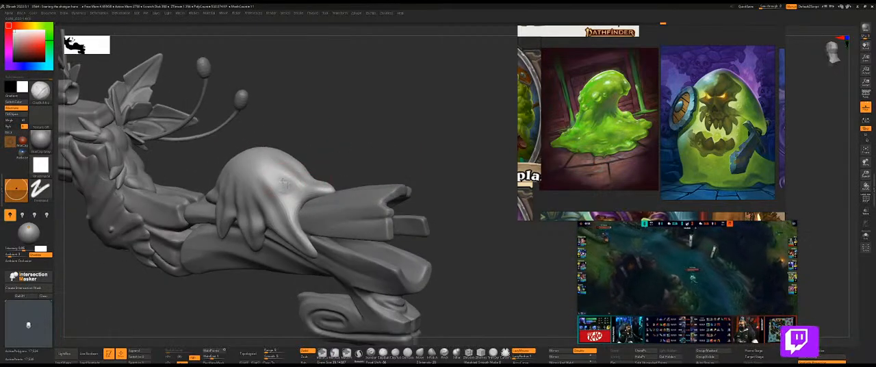
{"action": "left_click_drag", "start_coordinate": [275, 178], "coordinate": [284, 182]}
{"action": "key", "text": "ctrl+z"}
{"action": "key", "text": "ctrl+z"}
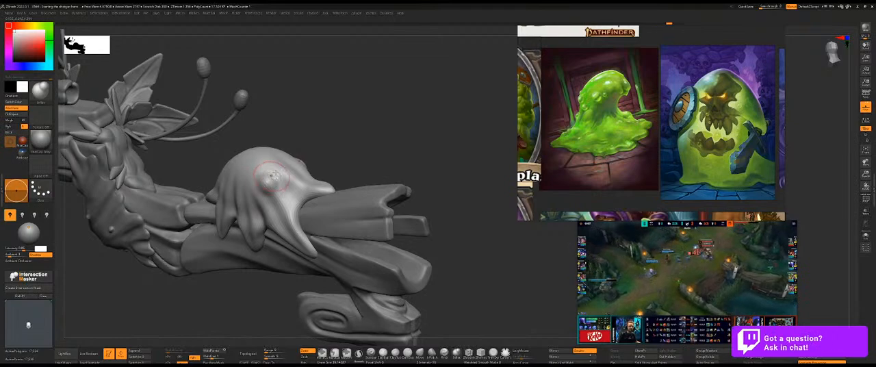
{"action": "key", "text": "ctrl+z"}
Decline automatic Dynamic Subdiv activation and reshape the slime blob's drips with a larger Move brush.
{"action": "mouse_move", "coordinate": [303, 153]}
{"action": "left_mouse_down"}
{"action": "mouse_move", "coordinate": [329, 146]}
{"action": "mouse_move", "coordinate": [317, 158]}
{"action": "mouse_move", "coordinate": [324, 186]}
{"action": "left_mouse_up"}
{"action": "key", "text": "d"}
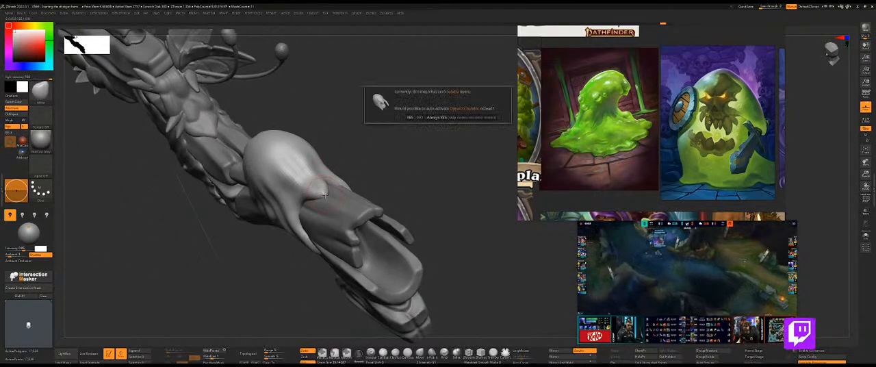
{"action": "left_click", "coordinate": [420, 117]}
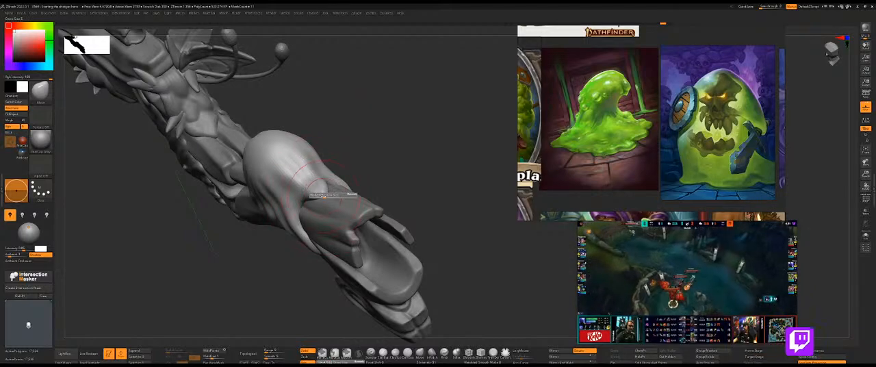
{"action": "left_click_drag", "start_coordinate": [370, 169], "coordinate": [288, 162]}
{"action": "left_click_drag", "start_coordinate": [453, 150], "coordinate": [449, 202]}
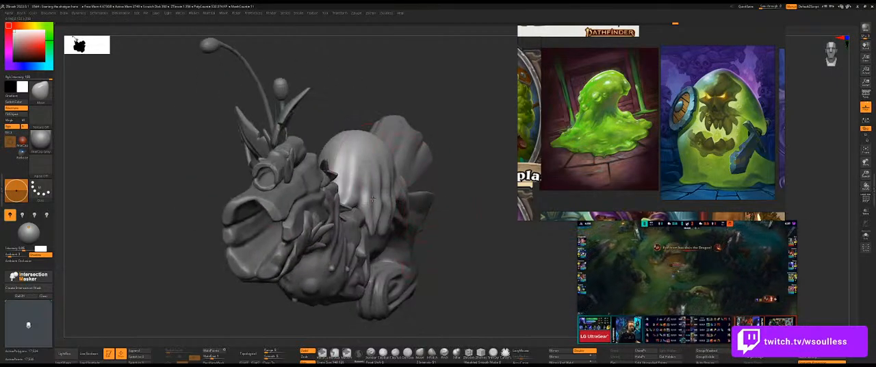
{"action": "mouse_move", "coordinate": [381, 196]}
{"action": "left_mouse_down", "text": "shift"}
{"action": "mouse_move", "coordinate": [388, 167]}
{"action": "mouse_move", "coordinate": [388, 199]}
{"action": "left_mouse_up", "text": "shift"}
{"action": "key", "text": "s"}
{"action": "mouse_move", "coordinate": [423, 189]}
{"action": "right_mouse_down"}
{"action": "mouse_move", "coordinate": [452, 199]}
{"action": "mouse_move", "coordinate": [478, 192]}
{"action": "mouse_move", "coordinate": [458, 212]}
{"action": "mouse_move", "coordinate": [438, 185]}
{"action": "mouse_move", "coordinate": [453, 174]}
{"action": "right_mouse_up"}
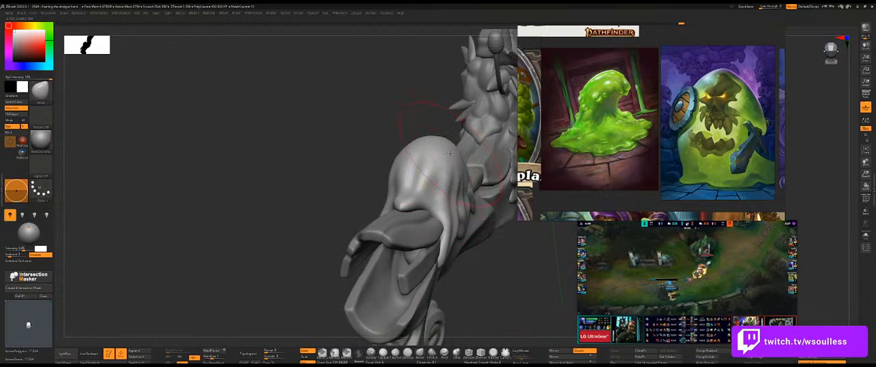
{"action": "mouse_move", "coordinate": [408, 135]}
{"action": "right_mouse_down"}
{"action": "mouse_move", "coordinate": [454, 125]}
{"action": "mouse_move", "coordinate": [401, 124]}
{"action": "right_mouse_up"}
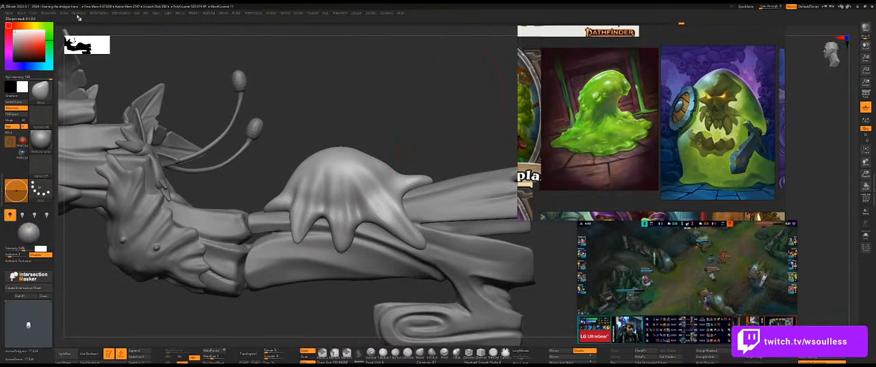
{"action": "left_click", "coordinate": [26, 13]}
{"action": "mouse_move", "coordinate": [48, 13]}
{"action": "left_click_drag", "start_coordinate": [342, 106], "coordinate": [379, 118]}
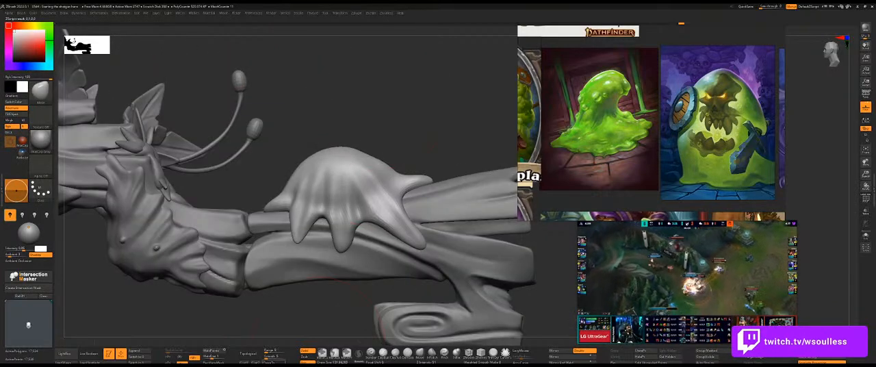
{"action": "left_click", "coordinate": [298, 14]}
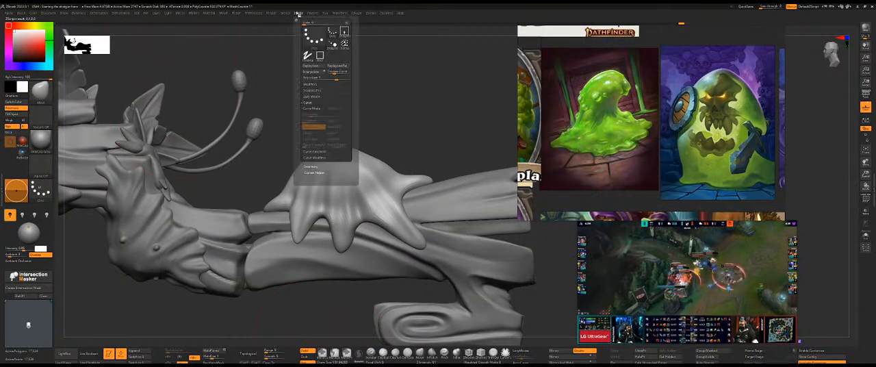
{"action": "left_click", "coordinate": [326, 23]}
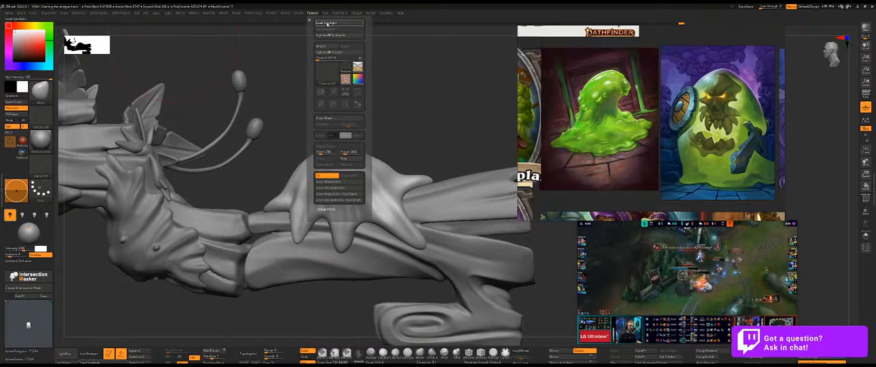
{"action": "key", "text": "Escape"}
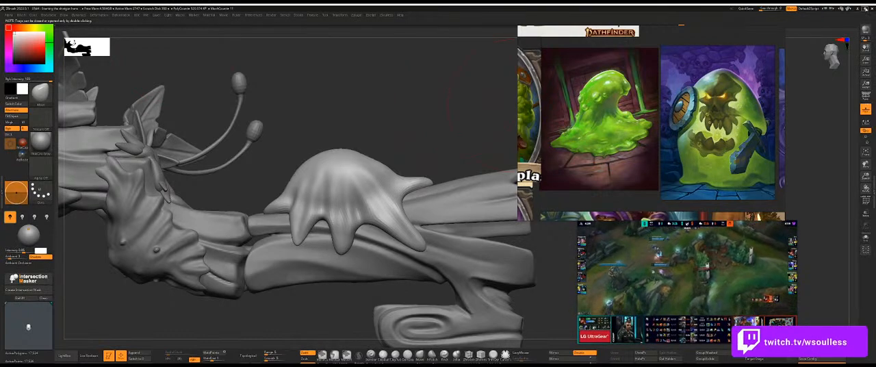
Reveal the Tool palette and load the shotgun concept sketch into Spotlight from the 02 - Sculpting folder.
{"action": "double_click", "coordinate": [873, 186]}
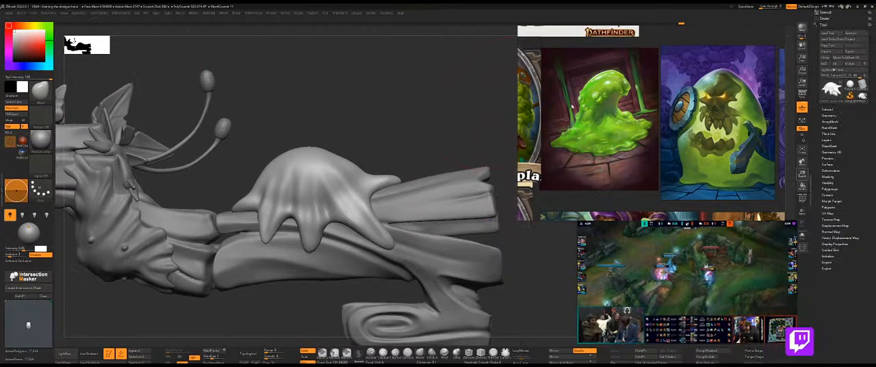
{"action": "left_click", "coordinate": [274, 13]}
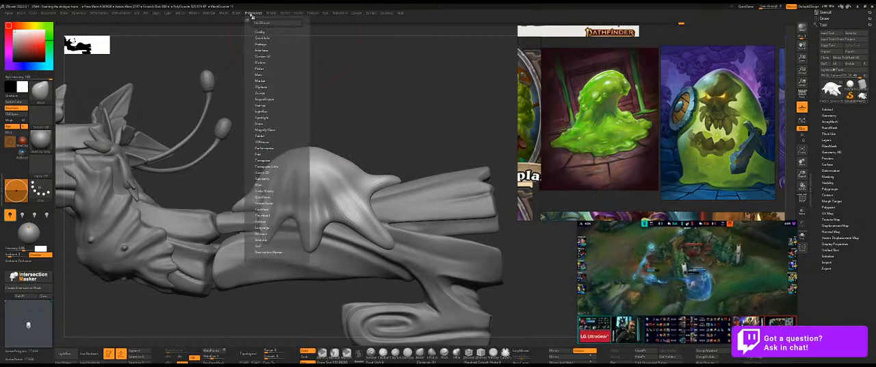
{"action": "mouse_move", "coordinate": [306, 15]}
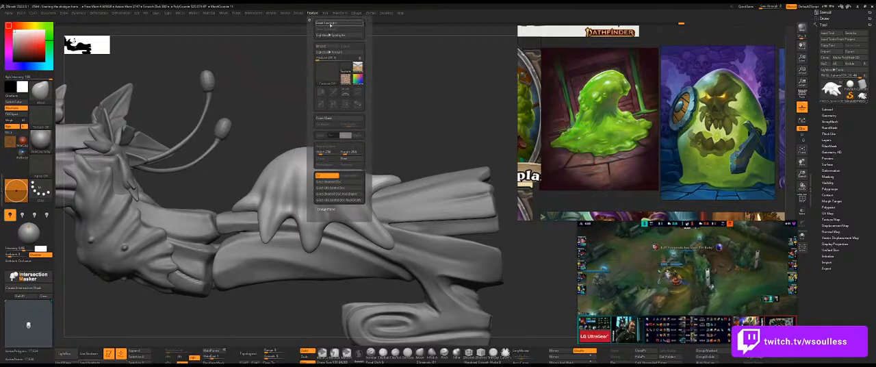
{"action": "left_click", "coordinate": [328, 23]}
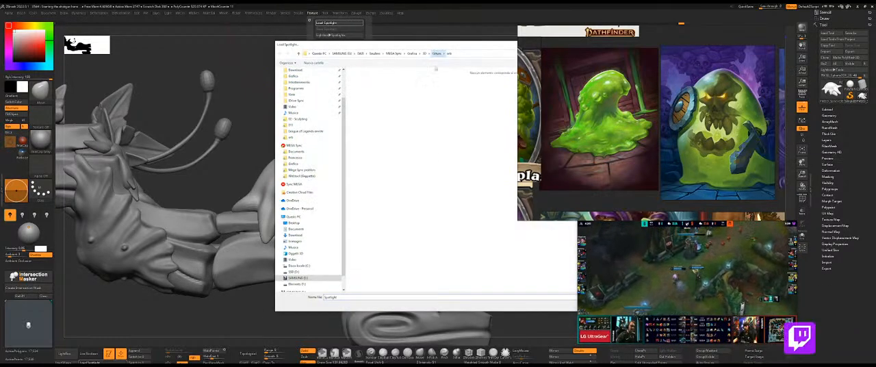
{"action": "left_click", "coordinate": [424, 52]}
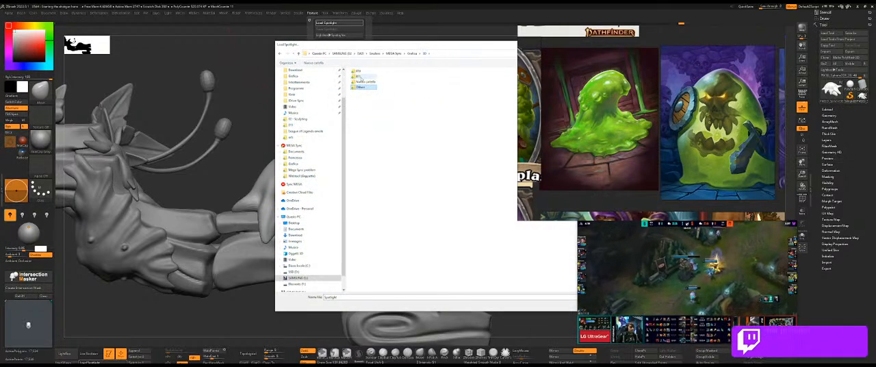
{"action": "double_click", "coordinate": [360, 77]}
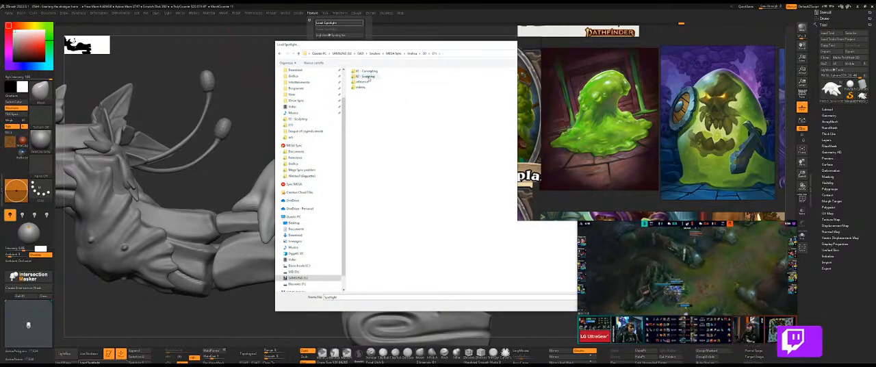
{"action": "double_click", "coordinate": [366, 76]}
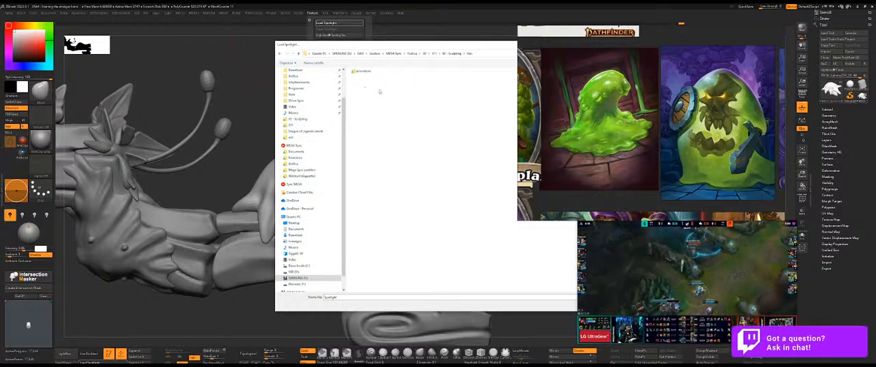
{"action": "key", "text": "alt+Left"}
{"action": "double_click", "coordinate": [376, 99]}
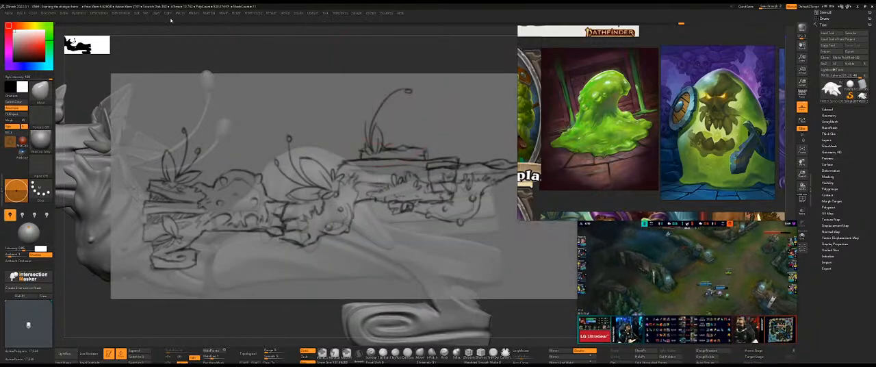
Load the "side gun spotlight" ZAppLink views file and align the shotgun's side view with the sketch.
{"action": "left_click", "coordinate": [49, 13]}
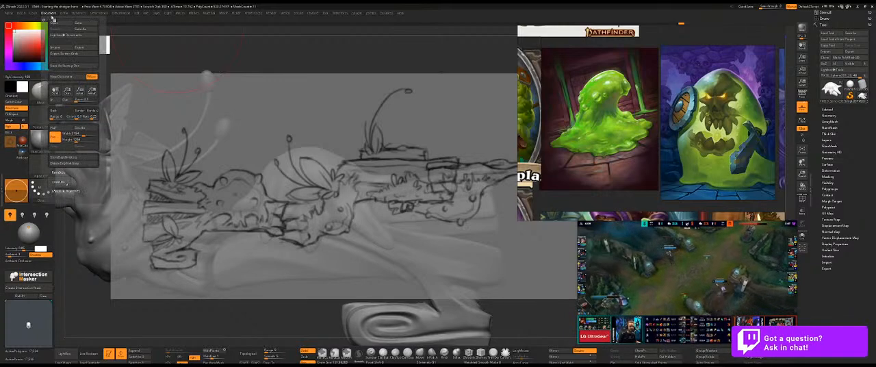
{"action": "left_click", "coordinate": [72, 190]}
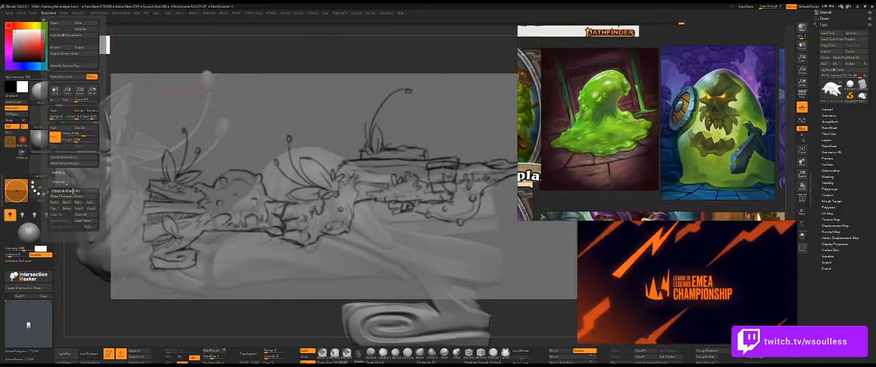
{"action": "left_click", "coordinate": [85, 221]}
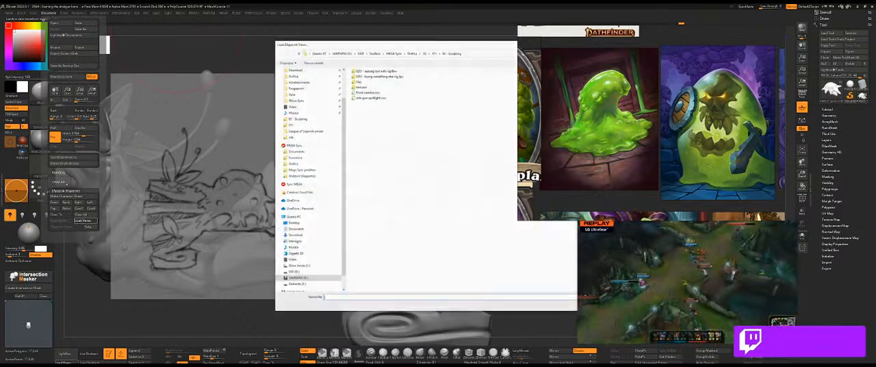
{"action": "left_click", "coordinate": [368, 98]}
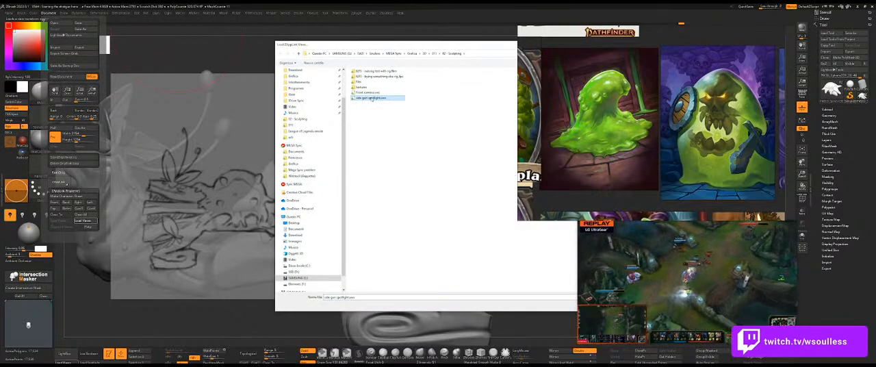
{"action": "double_click", "coordinate": [370, 98]}
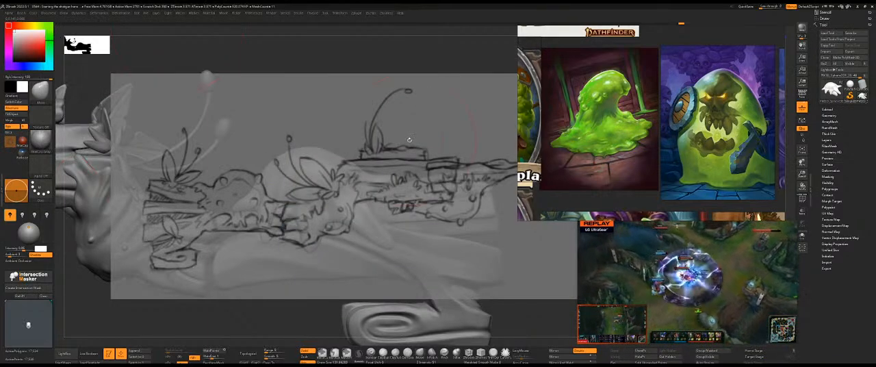
{"action": "key", "text": "1"}
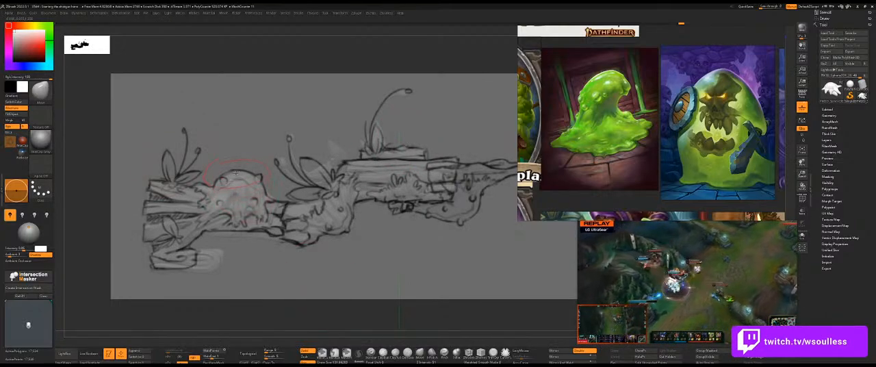
Reshape the slime blob's dome against the side-view sketch outline with the Move brush, then hide the sketch overlay.
{"action": "key", "text": "s"}
{"action": "left_click", "coordinate": [236, 175]}
{"action": "left_click_drag", "start_coordinate": [235, 175], "coordinate": [234, 171]}
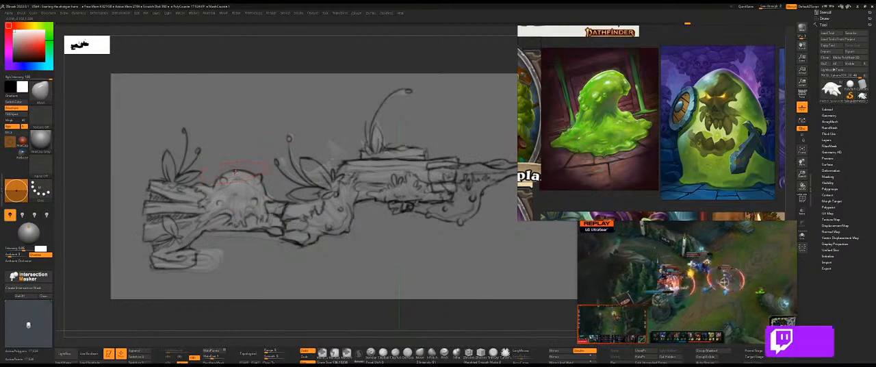
{"action": "key", "text": "ctrl+z"}
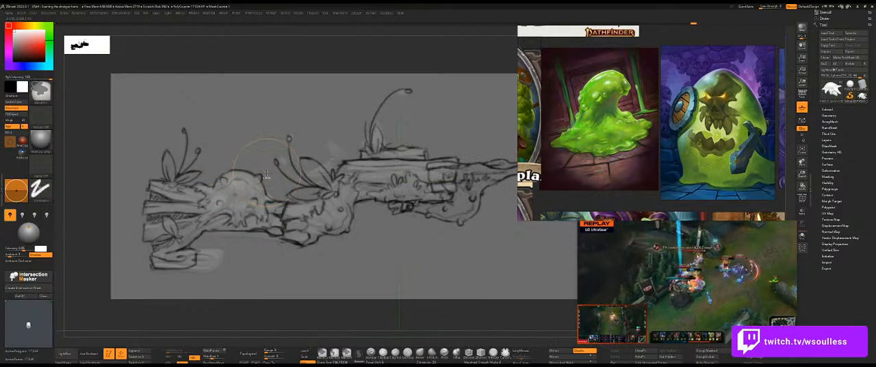
{"action": "key", "text": "shift+z"}
{"action": "mouse_move", "coordinate": [269, 171]}
{"action": "right_mouse_down", "text": "ctrl"}
{"action": "mouse_move", "coordinate": [255, 190]}
{"action": "mouse_move", "coordinate": [241, 172]}
{"action": "mouse_move", "coordinate": [251, 156]}
{"action": "right_mouse_up", "text": "ctrl"}
{"action": "key", "text": "shift+z"}
{"action": "key", "text": "shift+z"}
{"action": "right_click_drag", "start_coordinate": [252, 157], "coordinate": [260, 183], "text": "ctrl"}
{"action": "right_click_drag", "start_coordinate": [245, 158], "coordinate": [308, 99]}
{"action": "right_click_drag", "start_coordinate": [243, 284], "coordinate": [266, 269], "text": "alt"}
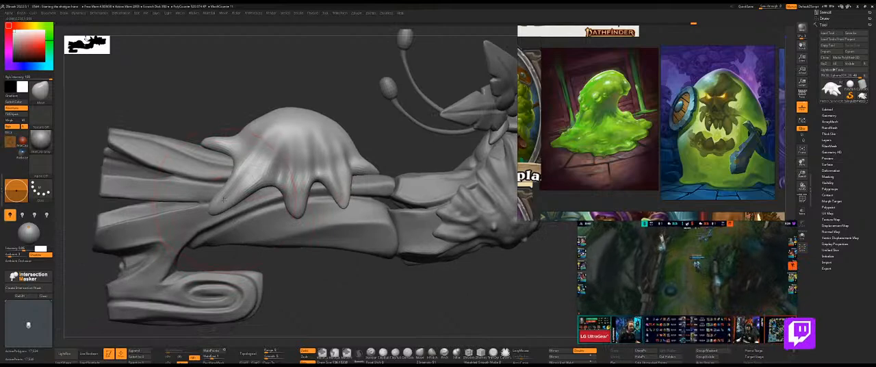
Adjust the long corner drip nearest the muzzle with a smaller Move brush so it hugs the wooden barrel.
{"action": "key", "text": "s"}
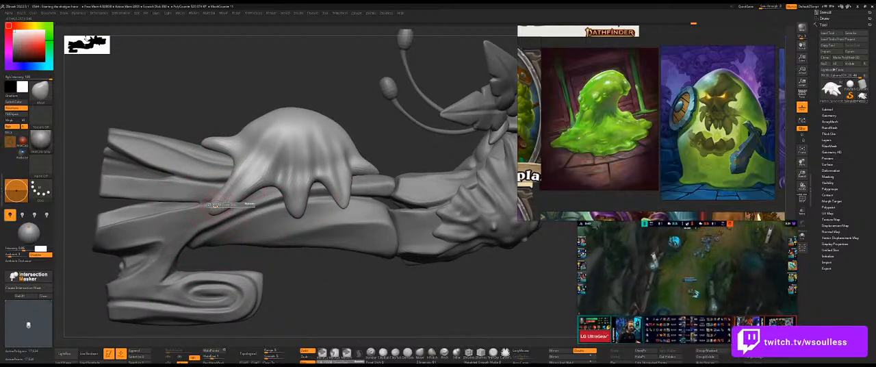
{"action": "key", "text": "ctrl"}
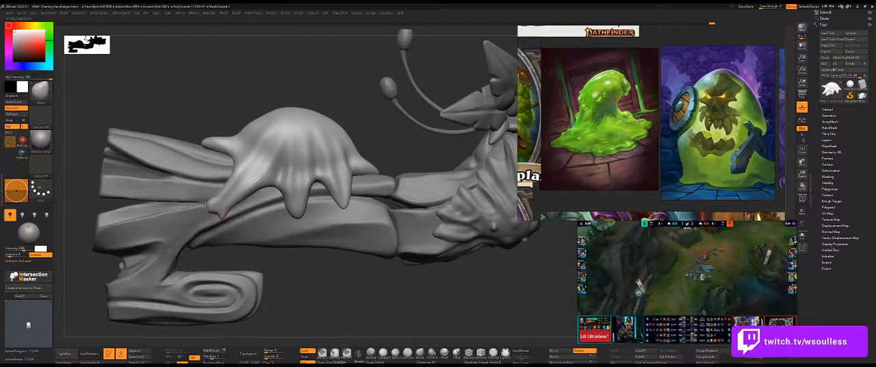
{"action": "key", "text": "ctrl"}
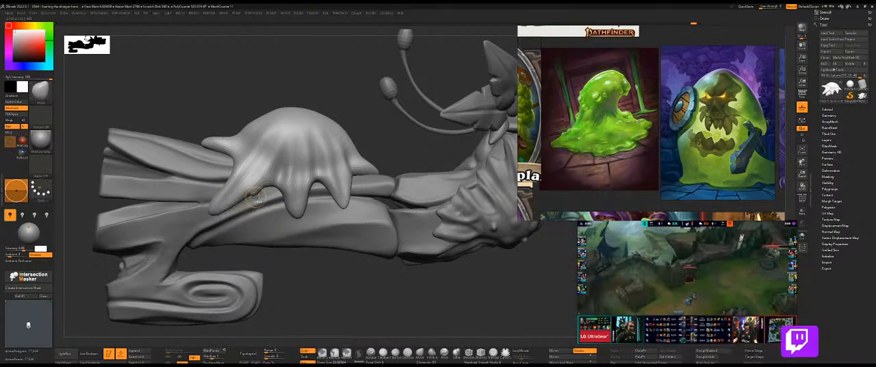
{"action": "mouse_move", "coordinate": [365, 93]}
{"action": "left_mouse_down"}
{"action": "mouse_move", "coordinate": [352, 76]}
{"action": "mouse_move", "coordinate": [254, 189]}
{"action": "left_mouse_up"}
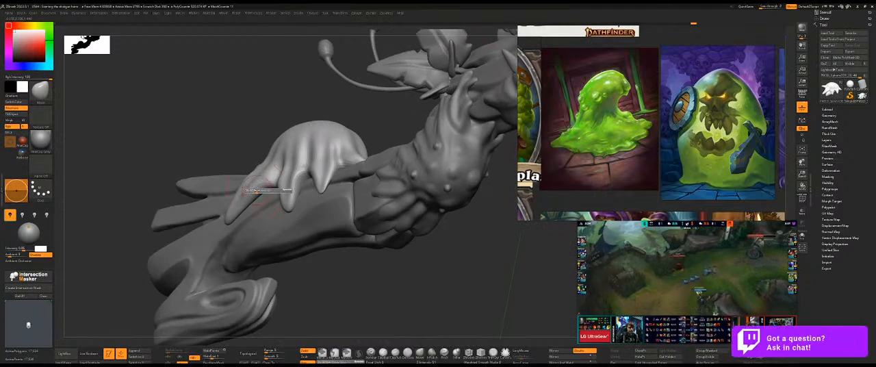
{"action": "mouse_move", "coordinate": [331, 264]}
{"action": "left_mouse_down"}
{"action": "mouse_move", "coordinate": [320, 294]}
{"action": "mouse_move", "coordinate": [354, 257]}
{"action": "mouse_move", "coordinate": [329, 314]}
{"action": "mouse_move", "coordinate": [327, 252]}
{"action": "left_mouse_up"}
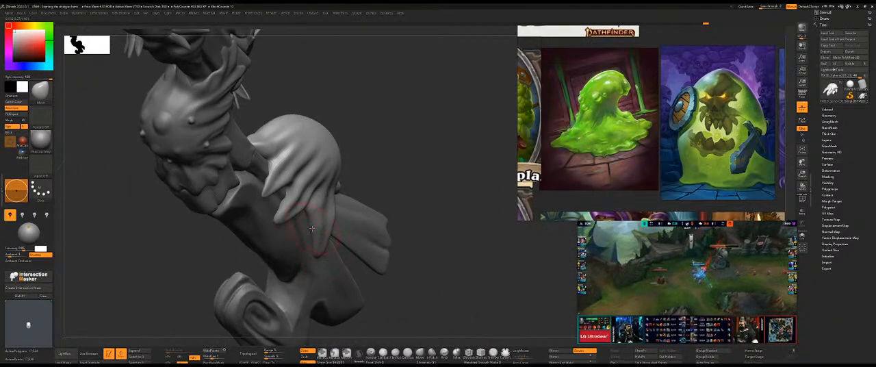
{"action": "mouse_move", "coordinate": [313, 228]}
{"action": "left_mouse_down"}
{"action": "mouse_move", "coordinate": [391, 156]}
{"action": "mouse_move", "coordinate": [379, 147]}
{"action": "mouse_move", "coordinate": [396, 202]}
{"action": "left_mouse_up"}
{"action": "mouse_move", "coordinate": [472, 176]}
{"action": "left_mouse_down"}
{"action": "mouse_move", "coordinate": [387, 178]}
{"action": "mouse_move", "coordinate": [460, 177]}
{"action": "mouse_move", "coordinate": [457, 170]}
{"action": "mouse_move", "coordinate": [427, 179]}
{"action": "left_mouse_up"}
Isolate the slime blob, smooth and reposition its side drips, and show the whole shotgun again.
{"action": "key", "text": "alt+s"}
{"action": "mouse_move", "coordinate": [410, 219]}
{"action": "left_mouse_down"}
{"action": "mouse_move", "coordinate": [315, 241]}
{"action": "mouse_move", "coordinate": [450, 201]}
{"action": "mouse_move", "coordinate": [383, 212]}
{"action": "mouse_move", "coordinate": [338, 260]}
{"action": "mouse_move", "coordinate": [328, 254]}
{"action": "left_mouse_up"}
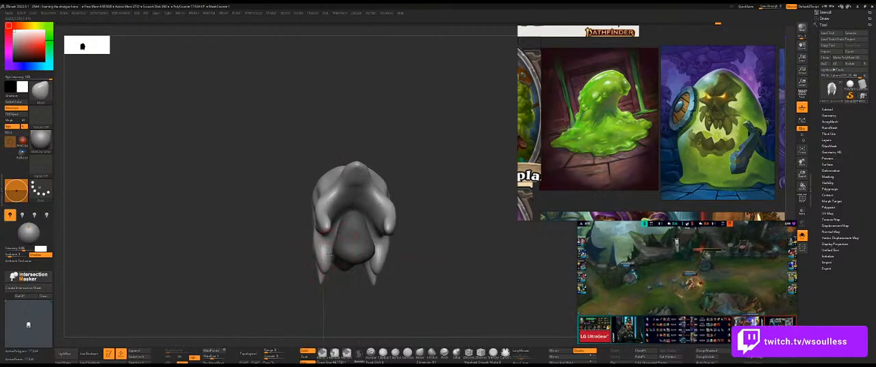
{"action": "key", "text": "ctrl+shift+s"}
{"action": "mouse_move", "coordinate": [267, 219]}
{"action": "left_mouse_down"}
{"action": "mouse_move", "coordinate": [342, 229]}
{"action": "mouse_move", "coordinate": [329, 241]}
{"action": "left_mouse_up"}
{"action": "key", "text": "ctrl+shift+s"}
{"action": "mouse_move", "coordinate": [346, 275]}
{"action": "left_mouse_down"}
{"action": "mouse_move", "coordinate": [323, 263]}
{"action": "mouse_move", "coordinate": [329, 241]}
{"action": "mouse_move", "coordinate": [306, 246]}
{"action": "left_mouse_up"}
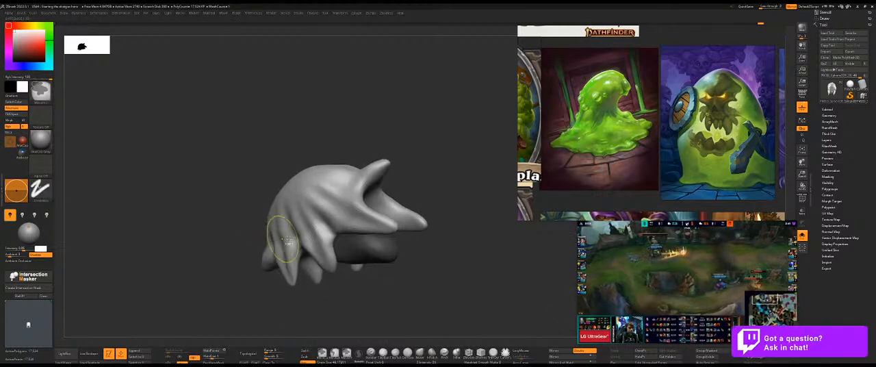
{"action": "key", "text": "ctrl+shift+s"}
{"action": "left_click_drag", "start_coordinate": [351, 115], "coordinate": [334, 124]}
{"action": "left_click_drag", "start_coordinate": [237, 166], "coordinate": [288, 236]}
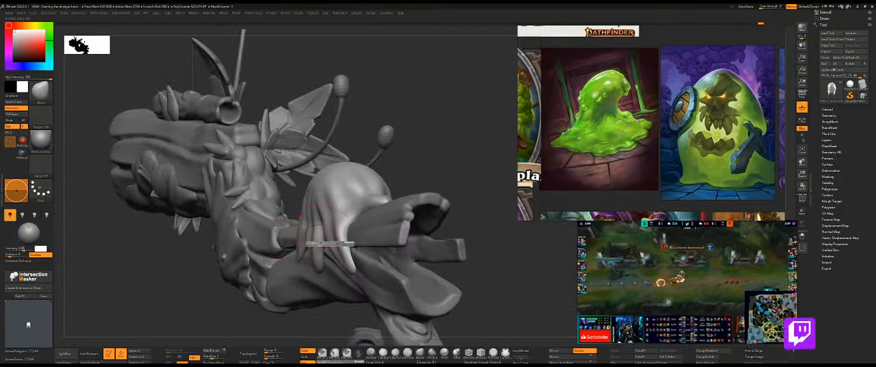
Pull a small secondary drip down between the middle drip and the long corner drip and settle it onto the wood.
{"action": "mouse_move", "coordinate": [404, 133]}
{"action": "left_mouse_down"}
{"action": "mouse_move", "coordinate": [461, 163]}
{"action": "mouse_move", "coordinate": [410, 134]}
{"action": "mouse_move", "coordinate": [405, 164]}
{"action": "left_mouse_up"}
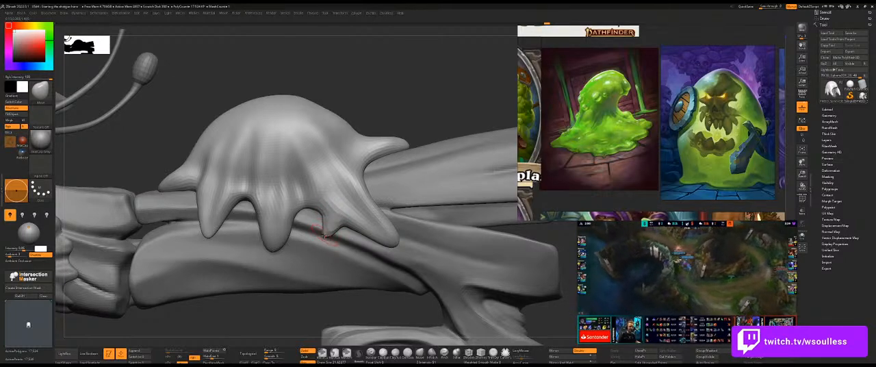
{"action": "left_click_drag", "start_coordinate": [400, 102], "coordinate": [329, 234]}
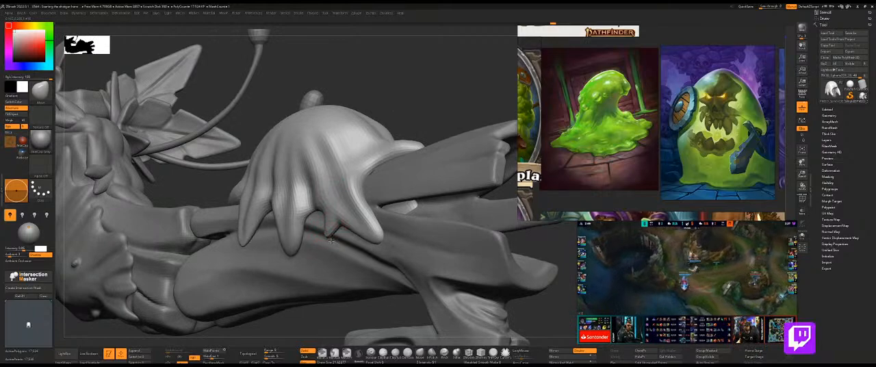
{"action": "right_click_drag", "start_coordinate": [329, 235], "coordinate": [338, 237]}
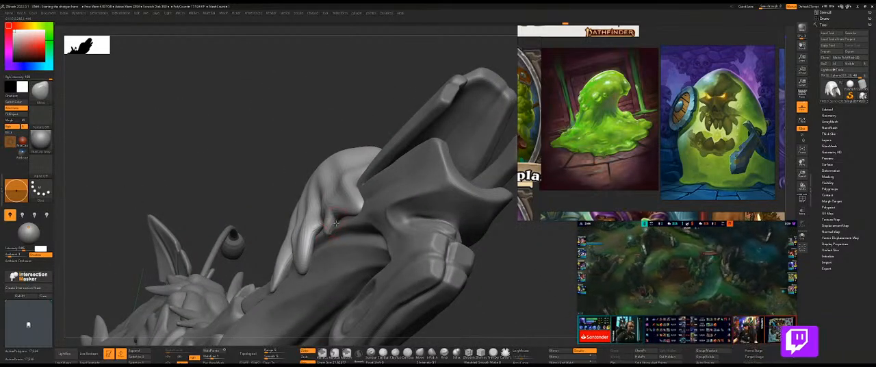
{"action": "left_click_drag", "start_coordinate": [384, 112], "coordinate": [299, 222]}
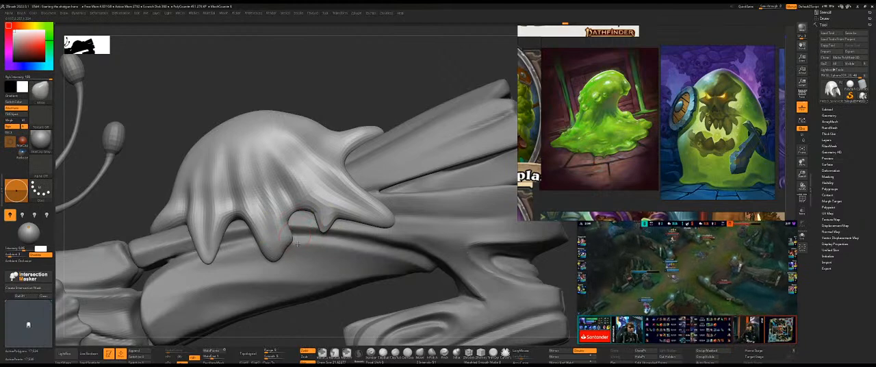
Pull a small side tip out of the middle drip's lower end to make its outline irregular.
{"action": "left_click_drag", "start_coordinate": [340, 98], "coordinate": [293, 237]}
{"action": "left_click_drag", "start_coordinate": [214, 227], "coordinate": [295, 242]}
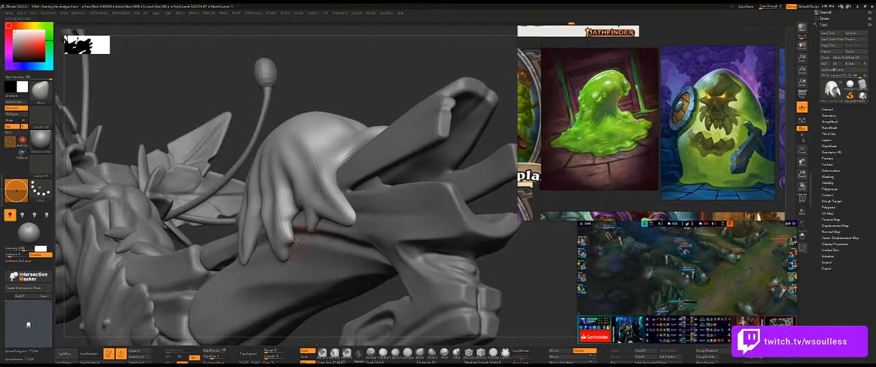
{"action": "left_click_drag", "start_coordinate": [379, 70], "coordinate": [324, 180]}
{"action": "left_click_drag", "start_coordinate": [222, 220], "coordinate": [303, 247]}
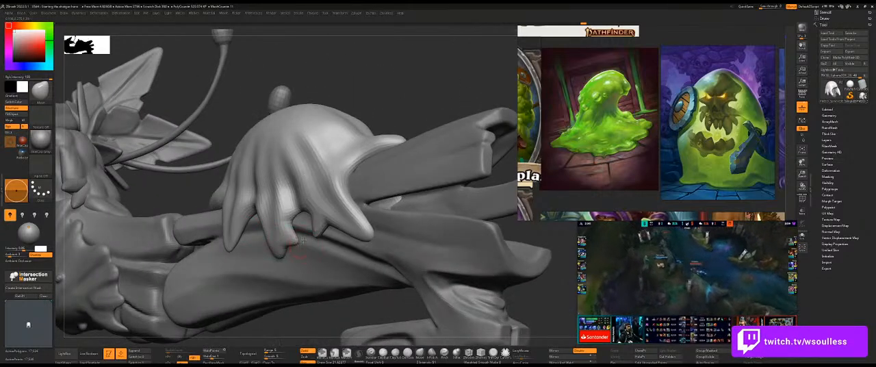
{"action": "left_click_drag", "start_coordinate": [385, 107], "coordinate": [370, 222]}
Pull a small drip out of the slime's front tip on top of the barrel and refine its shape.
{"action": "left_click_drag", "start_coordinate": [466, 117], "coordinate": [323, 177]}
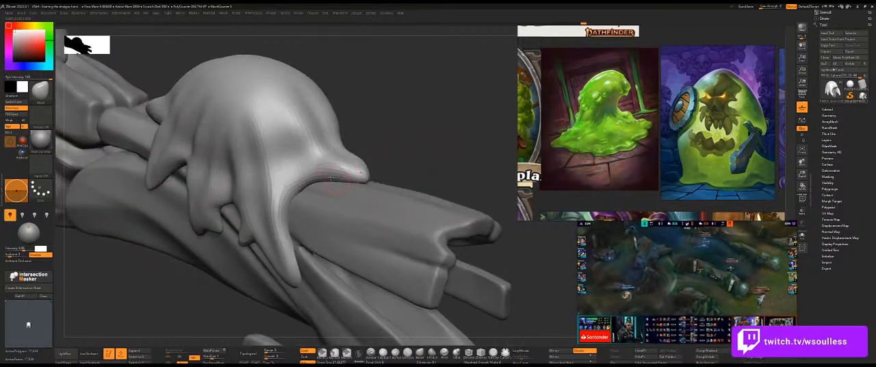
{"action": "left_click_drag", "start_coordinate": [406, 152], "coordinate": [325, 188]}
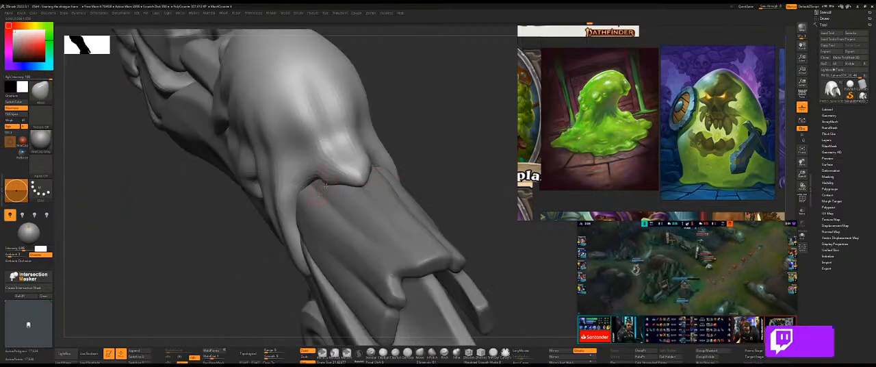
{"action": "left_click_drag", "start_coordinate": [413, 150], "coordinate": [438, 152]}
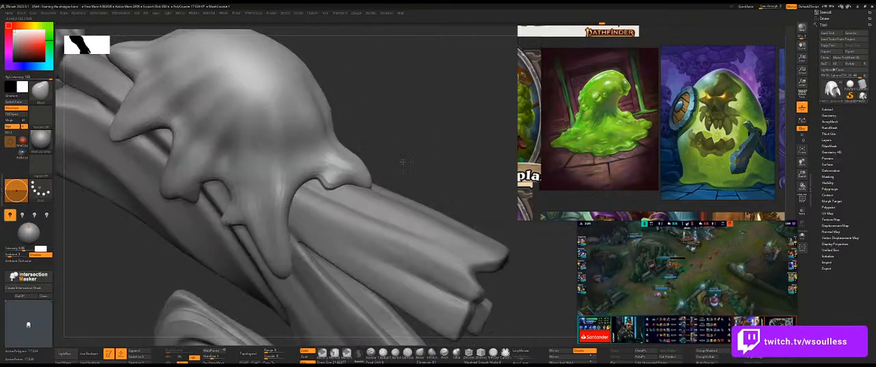
{"action": "mouse_move", "coordinate": [364, 173]}
{"action": "left_mouse_down"}
{"action": "mouse_move", "coordinate": [357, 159]}
{"action": "mouse_move", "coordinate": [337, 162]}
{"action": "left_mouse_up"}
{"action": "key", "text": "s"}
{"action": "mouse_move", "coordinate": [410, 140]}
{"action": "left_mouse_down"}
{"action": "mouse_move", "coordinate": [307, 154]}
{"action": "mouse_move", "coordinate": [277, 171]}
{"action": "mouse_move", "coordinate": [348, 160]}
{"action": "left_mouse_up"}
Pull a small pointed branch out of the long corner drip's inner edge and press it against the barrel's side.
{"action": "left_click_drag", "start_coordinate": [478, 151], "coordinate": [301, 207]}
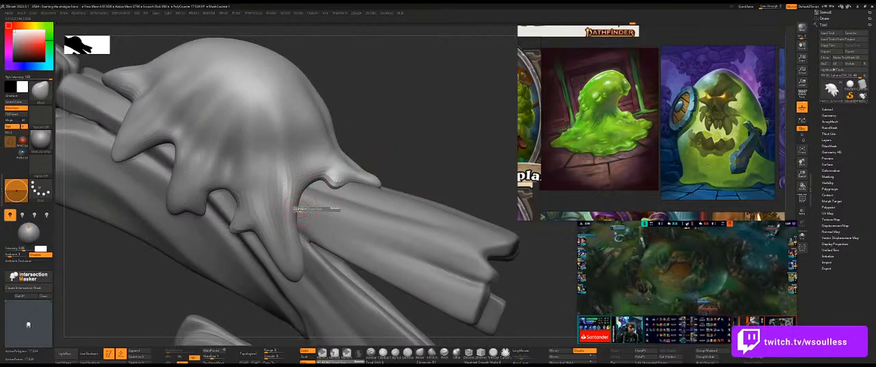
{"action": "left_click_drag", "start_coordinate": [426, 146], "coordinate": [430, 137]}
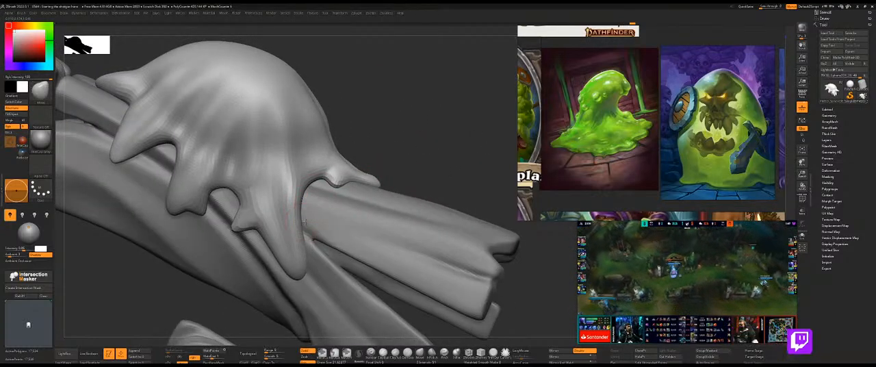
{"action": "mouse_move", "coordinate": [314, 219]}
{"action": "left_mouse_down", "text": "shift"}
{"action": "mouse_move", "coordinate": [384, 176]}
{"action": "mouse_move", "coordinate": [352, 184]}
{"action": "left_mouse_up", "text": "shift"}
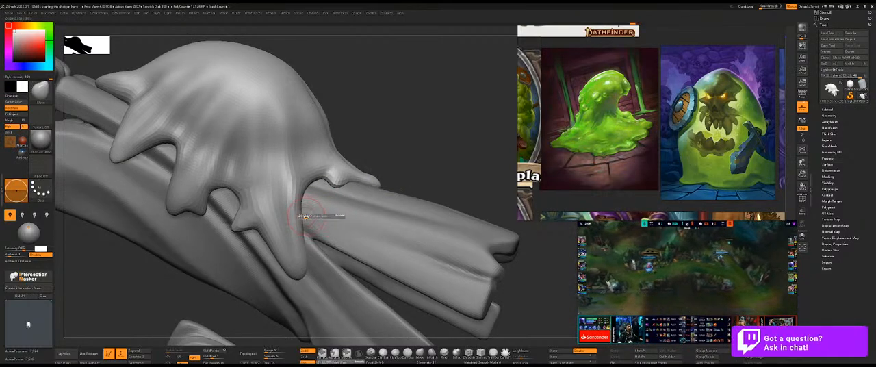
{"action": "left_click_drag", "start_coordinate": [437, 166], "coordinate": [318, 220]}
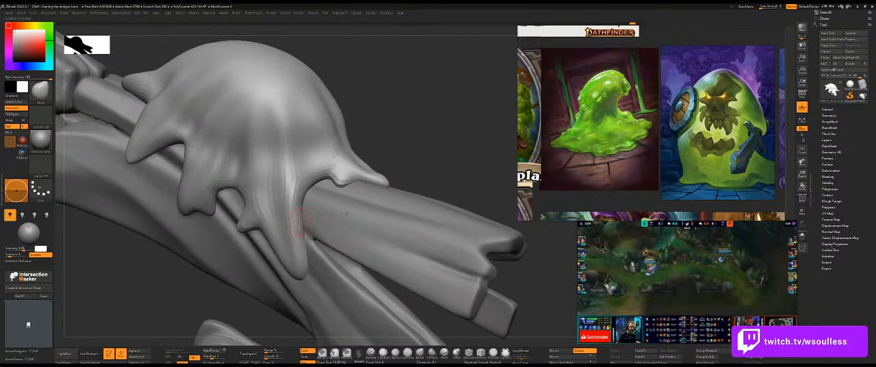
{"action": "left_click_drag", "start_coordinate": [441, 149], "coordinate": [373, 192]}
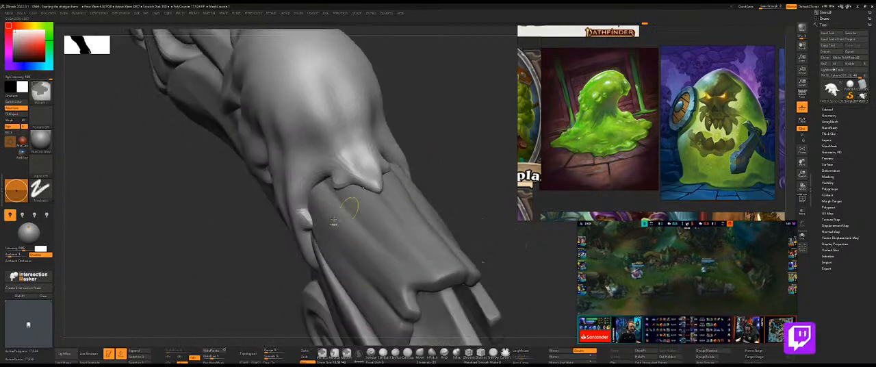
{"action": "key", "text": "ctrl+1"}
{"action": "left_click_drag", "start_coordinate": [314, 225], "coordinate": [306, 229]}
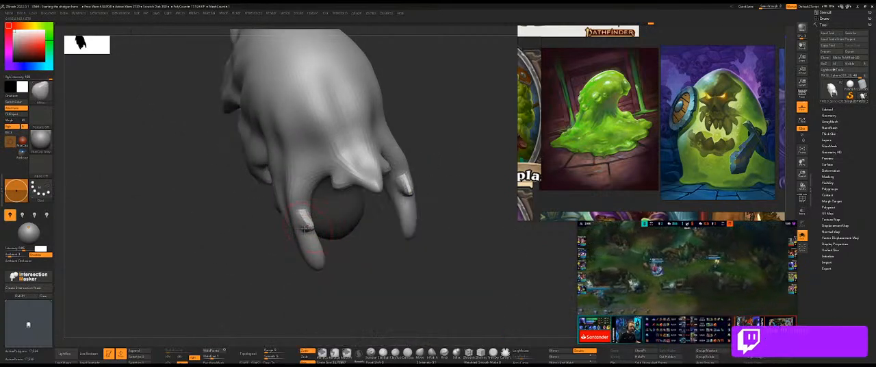
{"action": "key", "text": "ctrl+1"}
{"action": "left_click_drag", "start_coordinate": [244, 237], "coordinate": [301, 223]}
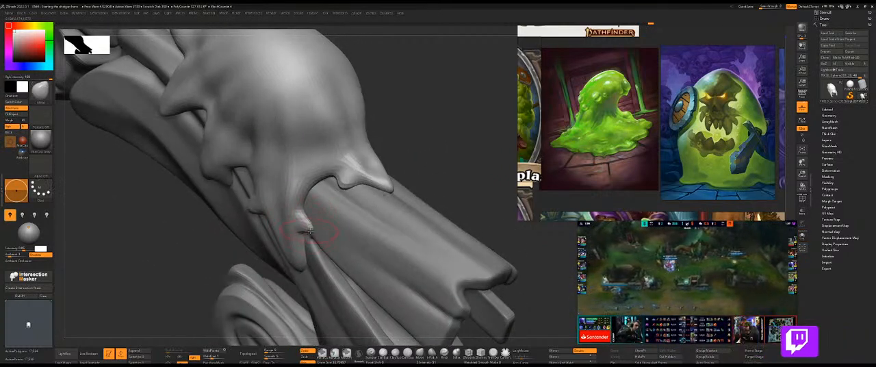
{"action": "left_click_drag", "start_coordinate": [374, 196], "coordinate": [302, 244]}
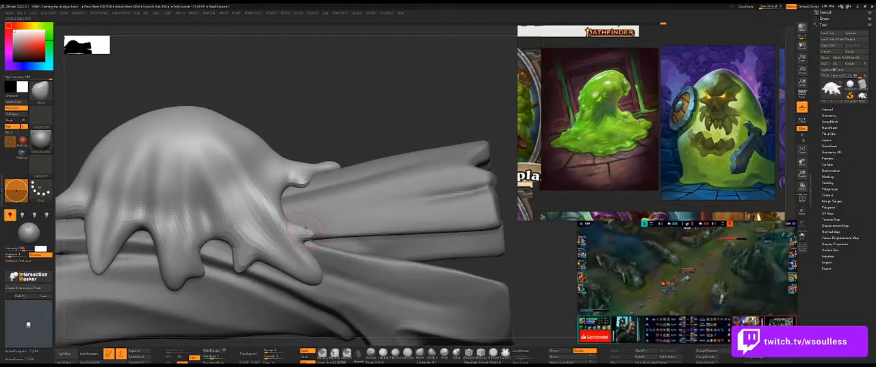
{"action": "left_click_drag", "start_coordinate": [314, 233], "coordinate": [315, 238]}
Fit the corner drip's small branch against the barrel from the muzzle end, isolating the slime to reach its inner side.
{"action": "right_click_drag", "start_coordinate": [374, 207], "coordinate": [273, 181]}
{"action": "right_click_drag", "start_coordinate": [313, 151], "coordinate": [364, 126]}
{"action": "right_click_drag", "start_coordinate": [487, 209], "coordinate": [462, 219]}
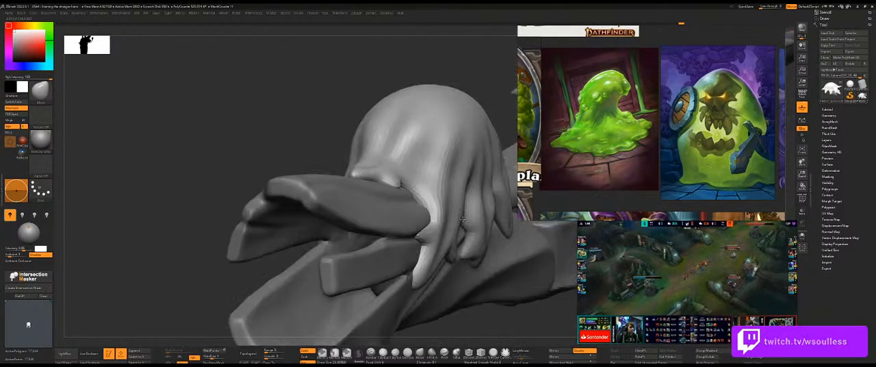
{"action": "left_click", "coordinate": [431, 220], "text": "ctrl+shift"}
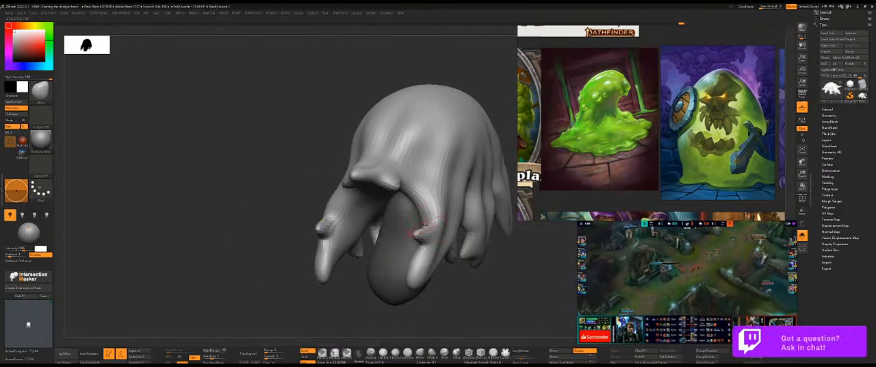
{"action": "right_click_drag", "start_coordinate": [301, 205], "coordinate": [428, 221]}
{"action": "left_click", "coordinate": [491, 250], "text": "ctrl+shift"}
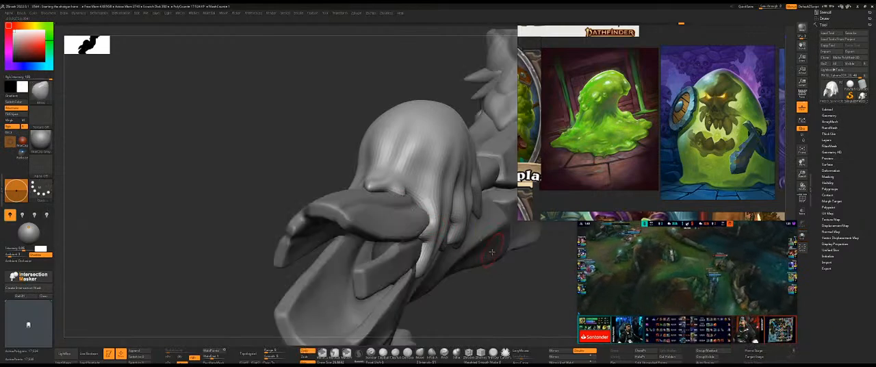
{"action": "right_click_drag", "start_coordinate": [494, 268], "coordinate": [442, 299]}
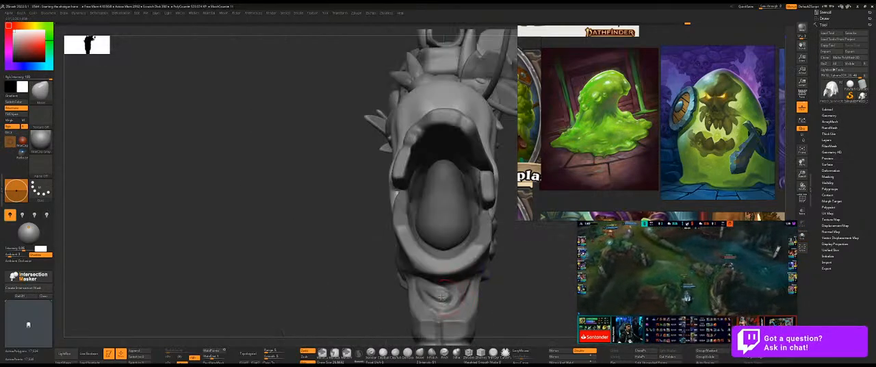
Pull a small nub out of the slime's rear side drip along the barrel with a resized Move brush.
{"action": "mouse_move", "coordinate": [325, 228]}
{"action": "right_mouse_down"}
{"action": "mouse_move", "coordinate": [317, 271]}
{"action": "mouse_move", "coordinate": [306, 271]}
{"action": "mouse_move", "coordinate": [332, 293]}
{"action": "mouse_move", "coordinate": [309, 213]}
{"action": "mouse_move", "coordinate": [379, 184]}
{"action": "mouse_move", "coordinate": [487, 176]}
{"action": "right_mouse_up"}
{"action": "key", "text": "s"}
{"action": "key", "text": "shift+s"}
{"action": "right_click_drag", "start_coordinate": [370, 179], "coordinate": [347, 171]}
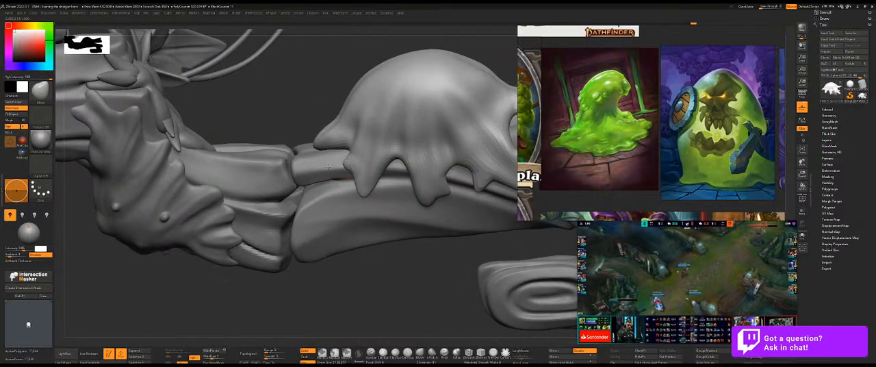
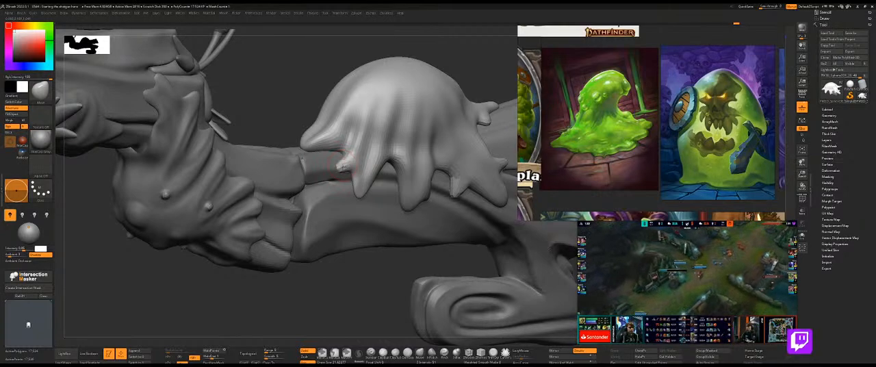
Pull a small pointed branch out of the side of the slime's middle drip with the Move brush.
{"action": "left_click_drag", "start_coordinate": [379, 286], "coordinate": [357, 194]}
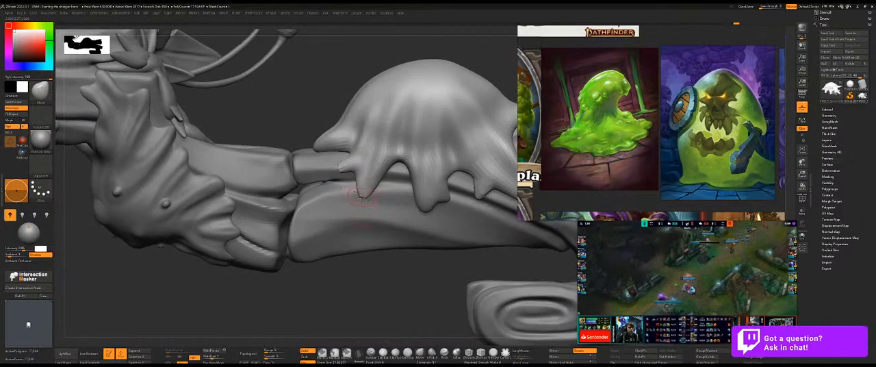
{"action": "mouse_move", "coordinate": [360, 303]}
{"action": "left_mouse_down"}
{"action": "mouse_move", "coordinate": [380, 173]}
{"action": "mouse_move", "coordinate": [379, 182]}
{"action": "left_mouse_up"}
{"action": "key", "text": "ctrl+z"}
{"action": "right_click_drag", "start_coordinate": [379, 190], "coordinate": [410, 206]}
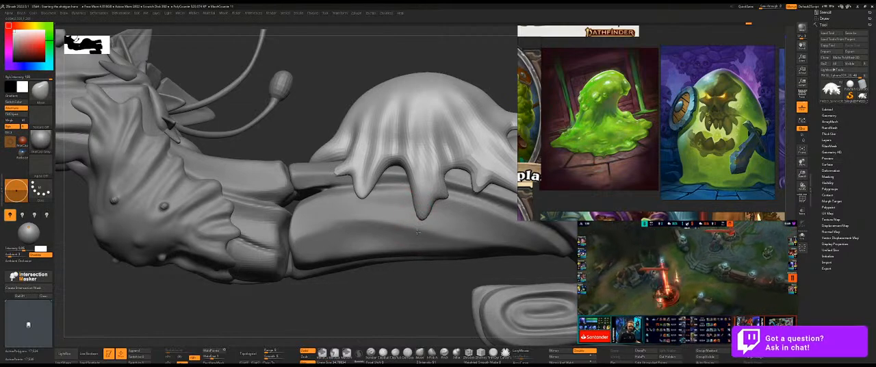
Fit the middle drip and its small branch against the barrel, isolating the slime to reach its inner side.
{"action": "mouse_move", "coordinate": [407, 267]}
{"action": "left_mouse_down"}
{"action": "mouse_move", "coordinate": [383, 254]}
{"action": "mouse_move", "coordinate": [391, 245]}
{"action": "mouse_move", "coordinate": [405, 260]}
{"action": "left_mouse_up"}
{"action": "left_click", "coordinate": [426, 219], "text": "ctrl+shift"}
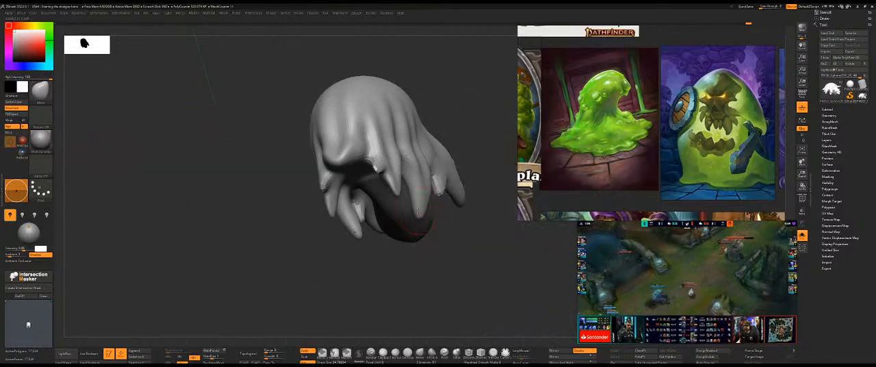
{"action": "left_click", "coordinate": [397, 273], "text": "ctrl+shift"}
{"action": "mouse_move", "coordinate": [397, 274]}
{"action": "left_mouse_down"}
{"action": "mouse_move", "coordinate": [375, 287]}
{"action": "mouse_move", "coordinate": [402, 203]}
{"action": "left_mouse_up"}
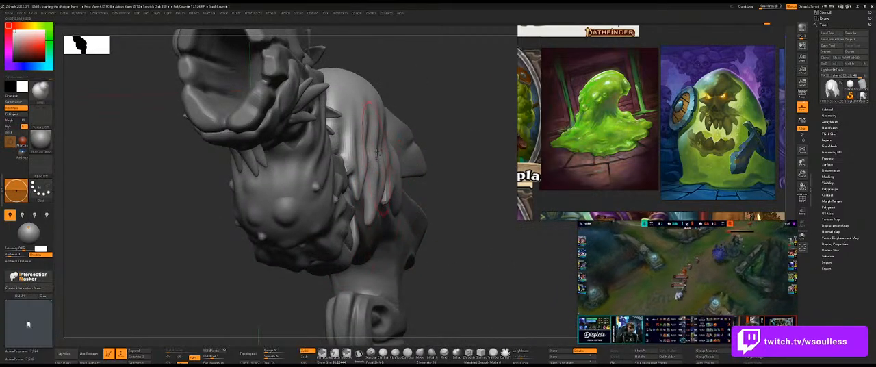
Smooth the slime's folds above the middle and corner drips with a large brush, undoing the last stroke.
{"action": "left_click_drag", "start_coordinate": [475, 182], "coordinate": [452, 183]}
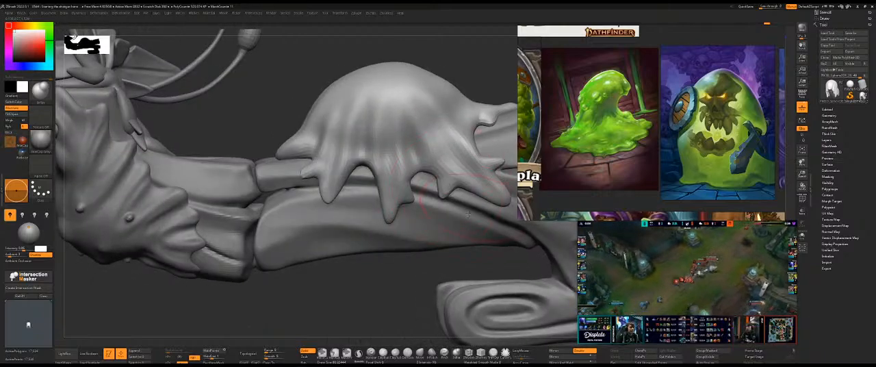
{"action": "left_click_drag", "start_coordinate": [367, 287], "coordinate": [338, 248], "text": "alt"}
{"action": "left_click_drag", "start_coordinate": [417, 250], "coordinate": [377, 246]}
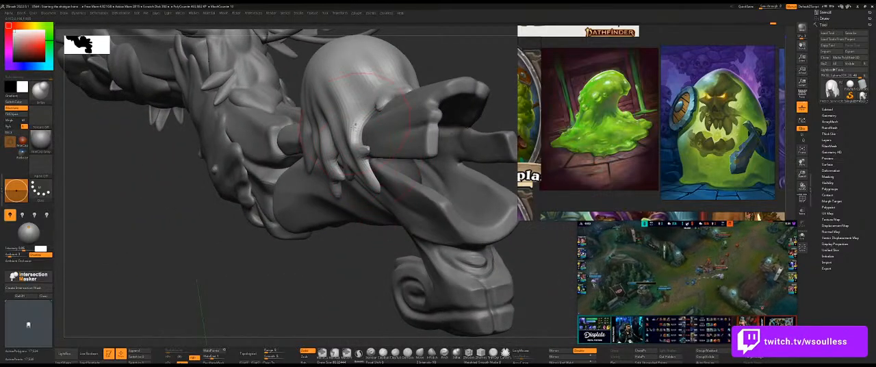
{"action": "left_click_drag", "start_coordinate": [358, 130], "coordinate": [352, 142]}
{"action": "left_click_drag", "start_coordinate": [335, 253], "coordinate": [376, 253]}
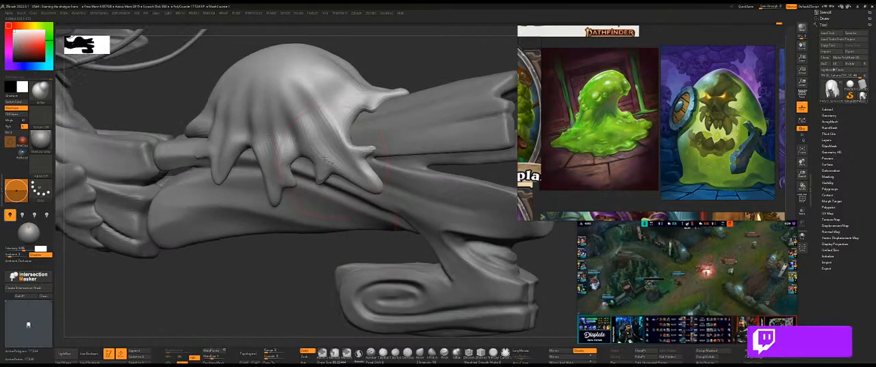
{"action": "mouse_move", "coordinate": [286, 211]}
{"action": "left_mouse_down"}
{"action": "mouse_move", "coordinate": [437, 214]}
{"action": "mouse_move", "coordinate": [400, 204]}
{"action": "mouse_move", "coordinate": [230, 200]}
{"action": "left_mouse_up"}
{"action": "key", "text": "ctrl+z"}
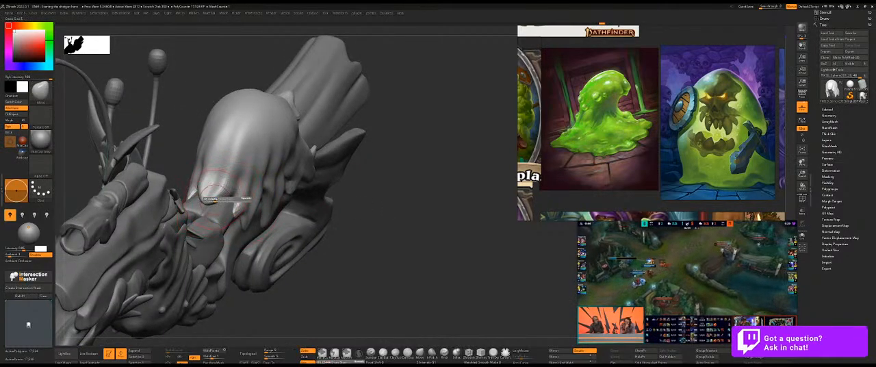
Adjust the slime's rear tip and side drip around the barrel with a resized Move brush.
{"action": "left_click_drag", "start_coordinate": [411, 195], "coordinate": [368, 184]}
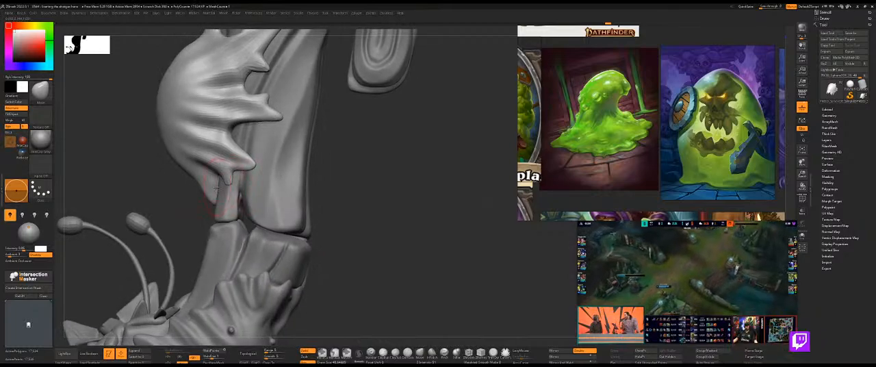
{"action": "mouse_move", "coordinate": [195, 192]}
{"action": "left_mouse_down"}
{"action": "mouse_move", "coordinate": [346, 166]}
{"action": "mouse_move", "coordinate": [386, 180]}
{"action": "mouse_move", "coordinate": [433, 145]}
{"action": "mouse_move", "coordinate": [456, 108]}
{"action": "mouse_move", "coordinate": [361, 96]}
{"action": "mouse_move", "coordinate": [432, 138]}
{"action": "left_mouse_up"}
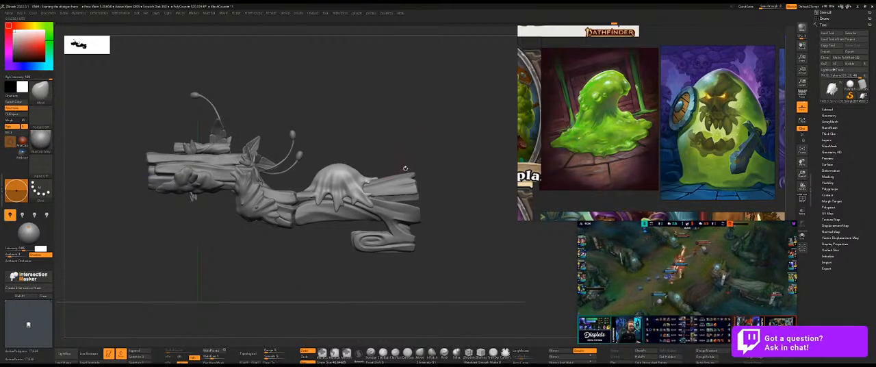
{"action": "left_click_drag", "start_coordinate": [414, 127], "coordinate": [402, 195]}
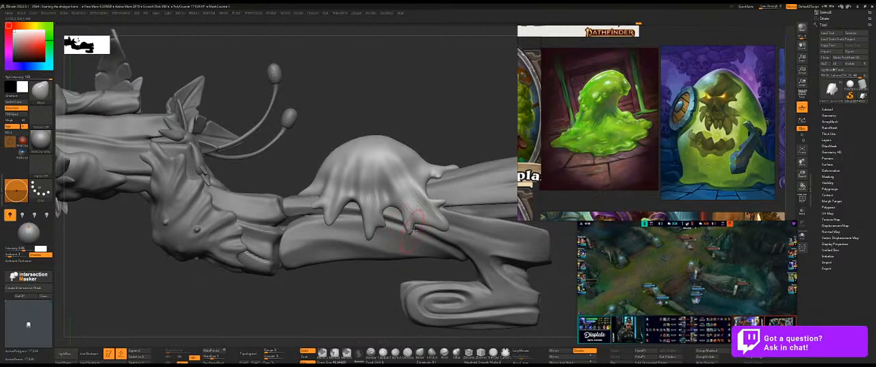
Reshape the short drip between the slime's middle and corner drips with a smaller Move brush.
{"action": "key", "text": "ctrl"}
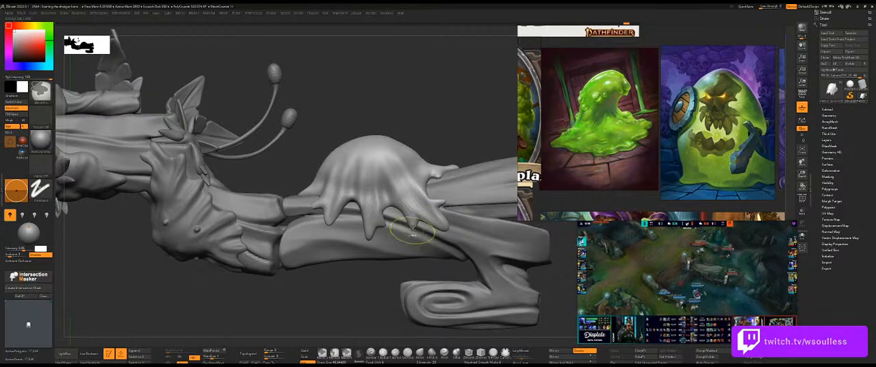
{"action": "key", "text": "s"}
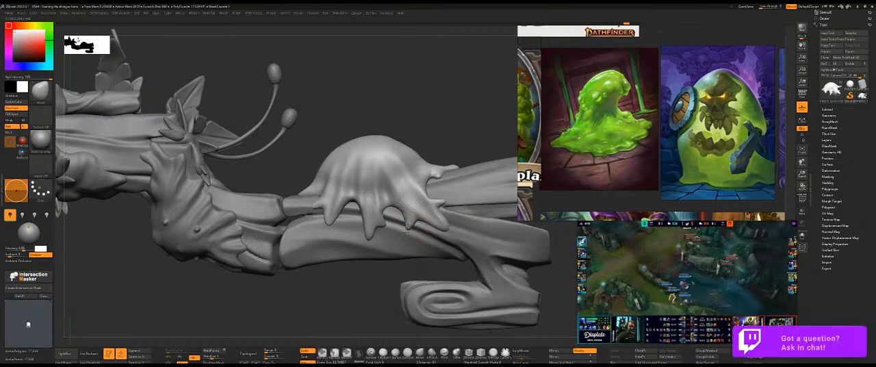
{"action": "right_click_drag", "start_coordinate": [440, 205], "coordinate": [452, 167]}
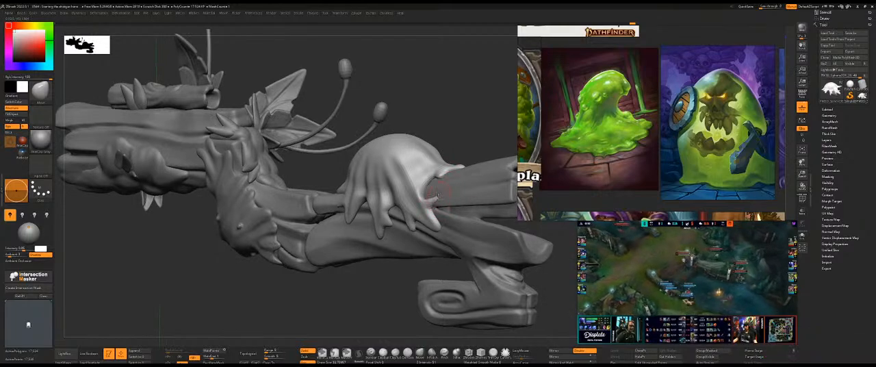
{"action": "mouse_move", "coordinate": [466, 149]}
{"action": "right_mouse_down"}
{"action": "mouse_move", "coordinate": [486, 121]}
{"action": "mouse_move", "coordinate": [468, 142]}
{"action": "right_mouse_up"}
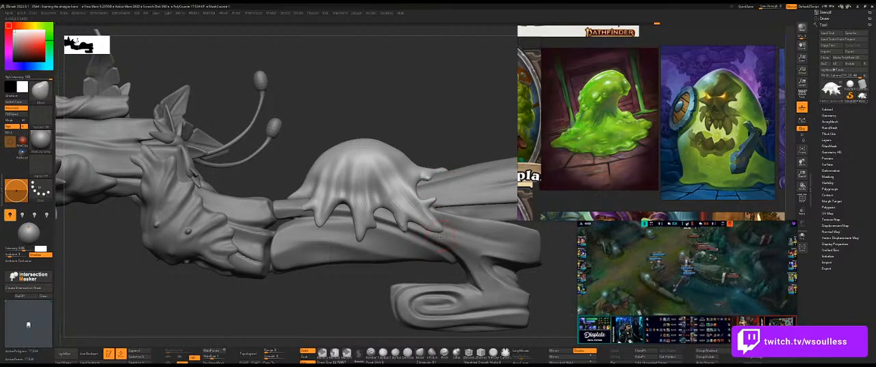
Refine how the long corner drip wraps the barrel, isolating the slime to check its inner side.
{"action": "right_click_drag", "start_coordinate": [468, 111], "coordinate": [329, 134]}
{"action": "key", "text": "alt+s"}
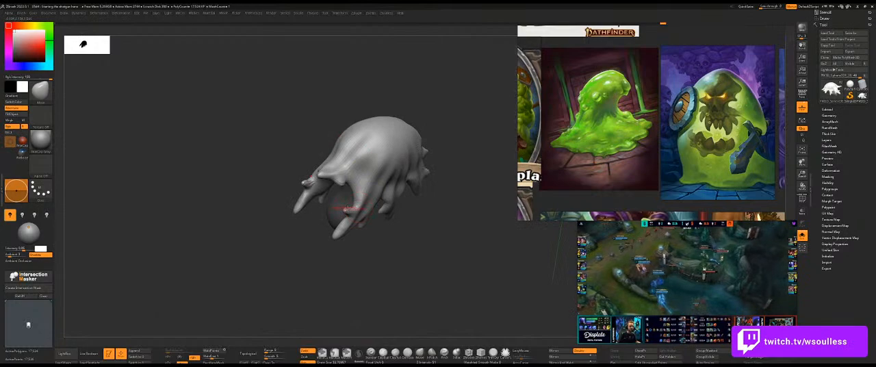
{"action": "key", "text": "alt+s"}
{"action": "right_click_drag", "start_coordinate": [441, 248], "coordinate": [378, 241]}
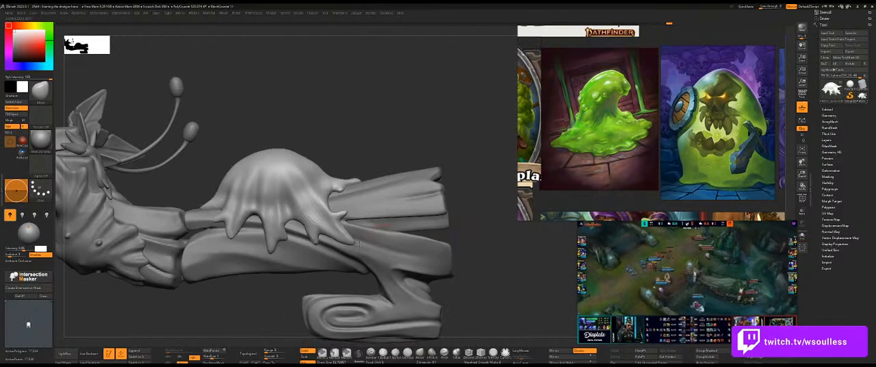
Compare the slime with the side-view sketch and extend its rear edge along the barrel to match, using transparency.
{"action": "mouse_move", "coordinate": [271, 303]}
{"action": "right_mouse_down"}
{"action": "mouse_move", "coordinate": [266, 295]}
{"action": "mouse_move", "coordinate": [406, 182]}
{"action": "mouse_move", "coordinate": [389, 182]}
{"action": "right_mouse_up"}
{"action": "key", "text": "shift+z"}
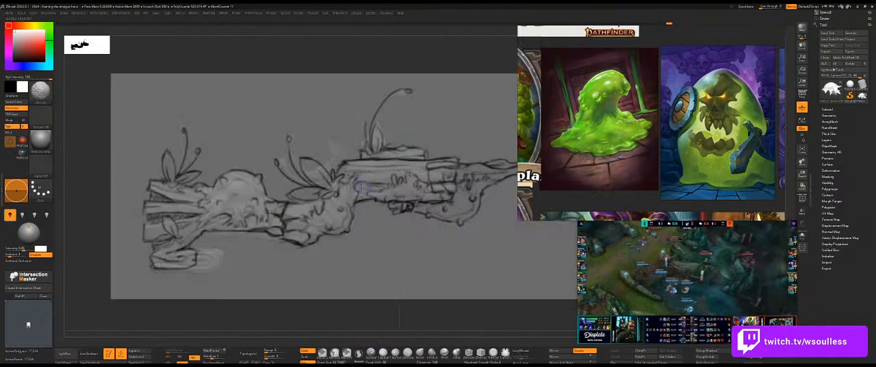
{"action": "key", "text": "shift+z"}
{"action": "right_click_drag", "start_coordinate": [262, 158], "coordinate": [295, 173], "text": "ctrl"}
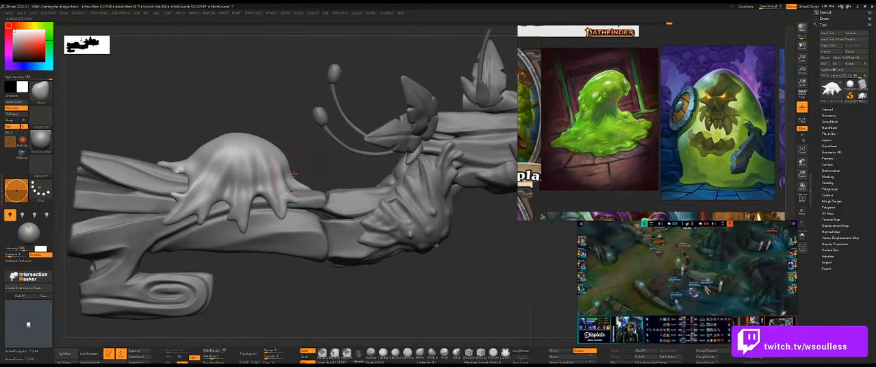
{"action": "key", "text": "shift+z"}
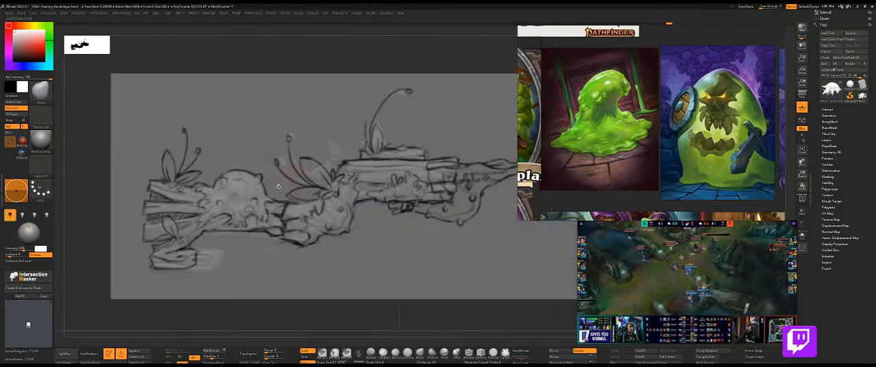
{"action": "key", "text": "shift+z"}
{"action": "key", "text": "shift+z"}
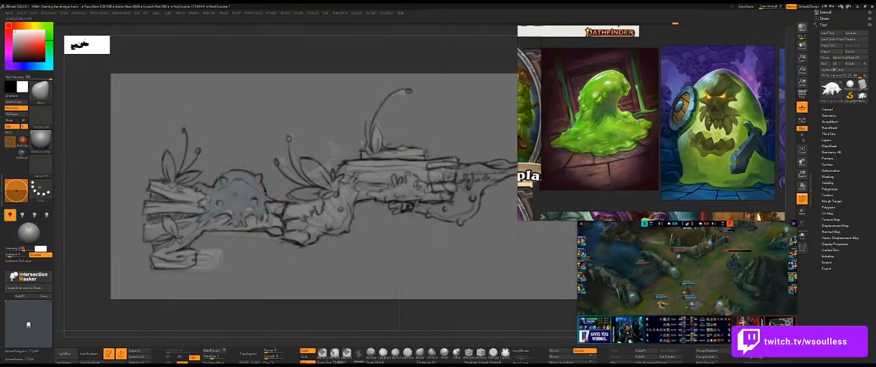
{"action": "key", "text": "shift+z"}
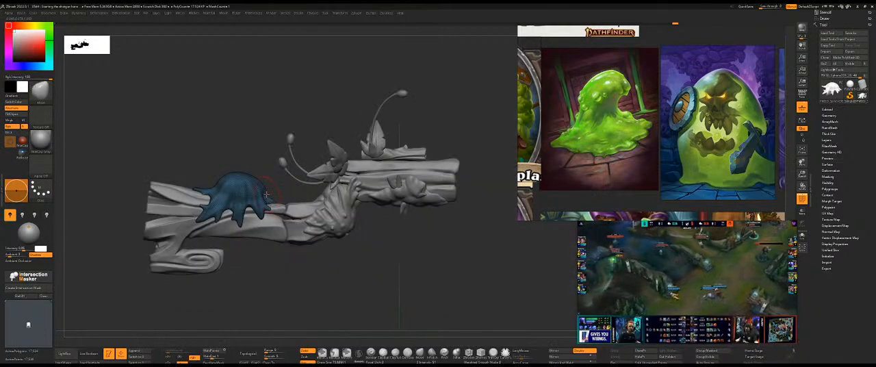
{"action": "left_click_drag", "start_coordinate": [224, 183], "coordinate": [220, 178]}
{"action": "key", "text": "shift+f"}
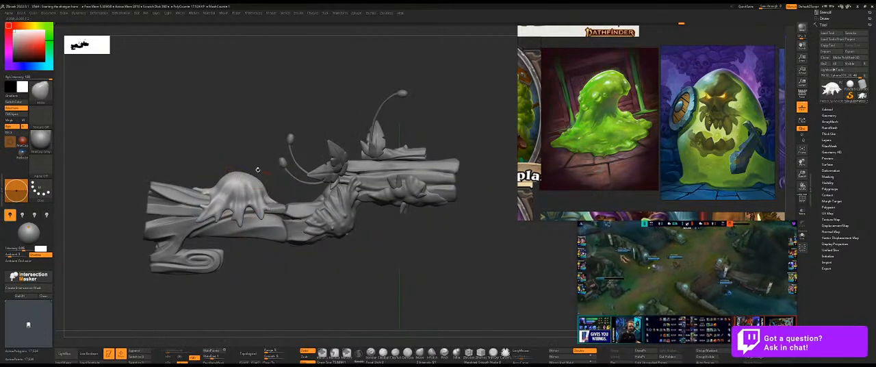
Adjust the sketch overlay and nudge the blob's top and rear outline to follow the drawn silhouette.
{"action": "key", "text": "shift+z"}
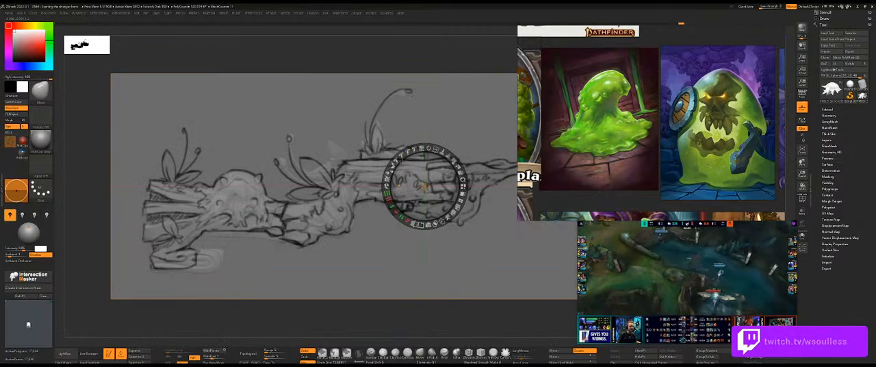
{"action": "mouse_move", "coordinate": [450, 156]}
{"action": "left_mouse_down"}
{"action": "mouse_move", "coordinate": [459, 206]}
{"action": "mouse_move", "coordinate": [448, 217]}
{"action": "left_mouse_up"}
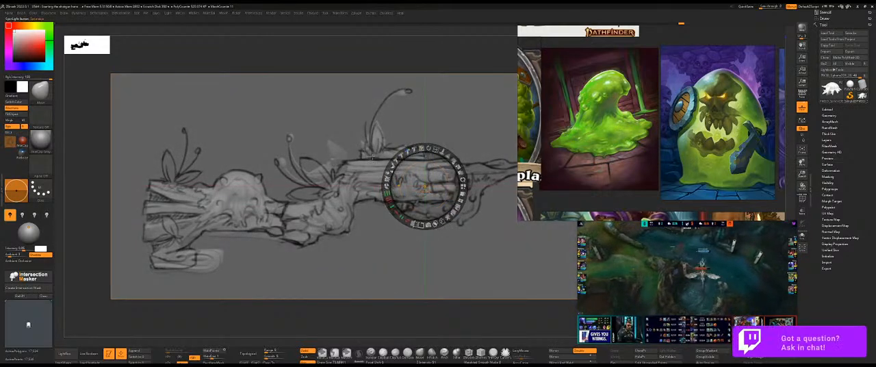
{"action": "key", "text": "z"}
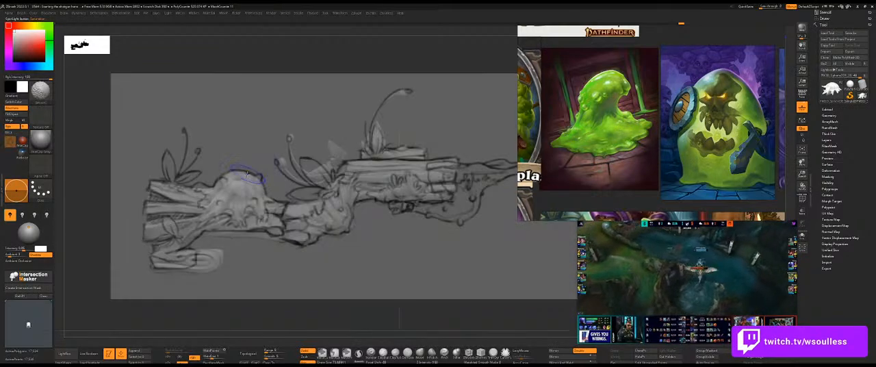
{"action": "left_click", "coordinate": [225, 179]}
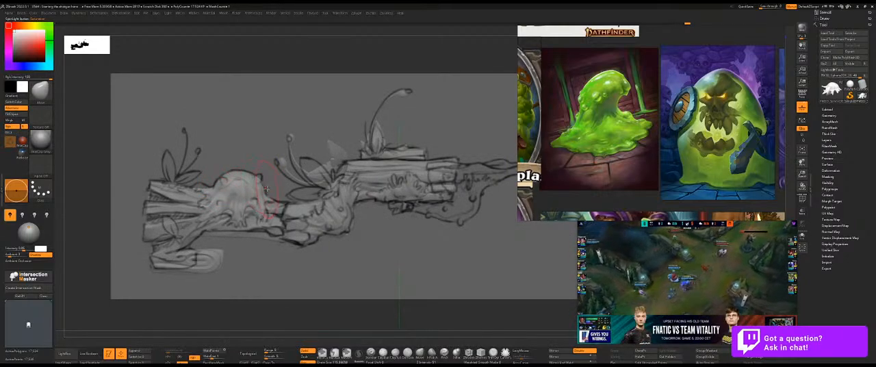
{"action": "key", "text": "shift+z"}
{"action": "mouse_move", "coordinate": [257, 151]}
{"action": "left_mouse_down"}
{"action": "mouse_move", "coordinate": [342, 176]}
{"action": "mouse_move", "coordinate": [366, 206]}
{"action": "mouse_move", "coordinate": [342, 204]}
{"action": "left_mouse_up"}
Choose the last custom brush in the brush library, enlarge it, and try a stroke above the slime's front tip, undoing it.
{"action": "key", "text": "b"}
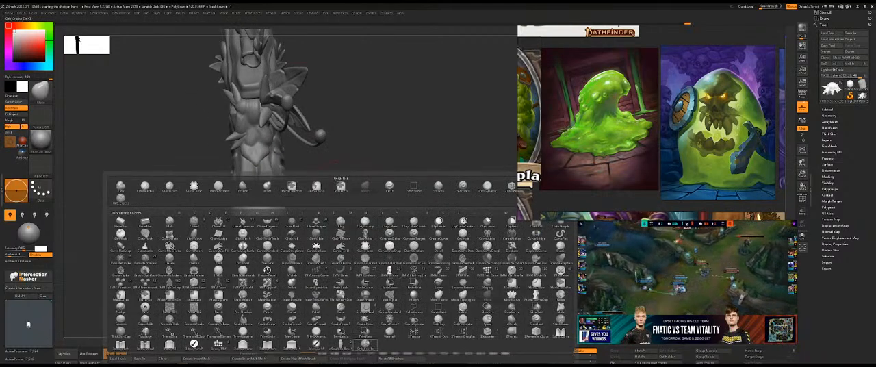
{"action": "left_click", "coordinate": [366, 344]}
{"action": "left_click_drag", "start_coordinate": [373, 179], "coordinate": [360, 187]}
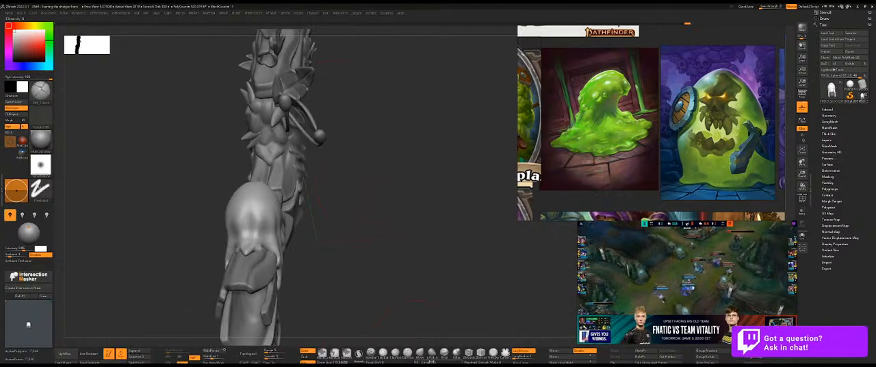
{"action": "left_click_drag", "start_coordinate": [335, 213], "coordinate": [306, 206]}
{"action": "key", "text": "s"}
{"action": "left_click_drag", "start_coordinate": [395, 251], "coordinate": [282, 208]}
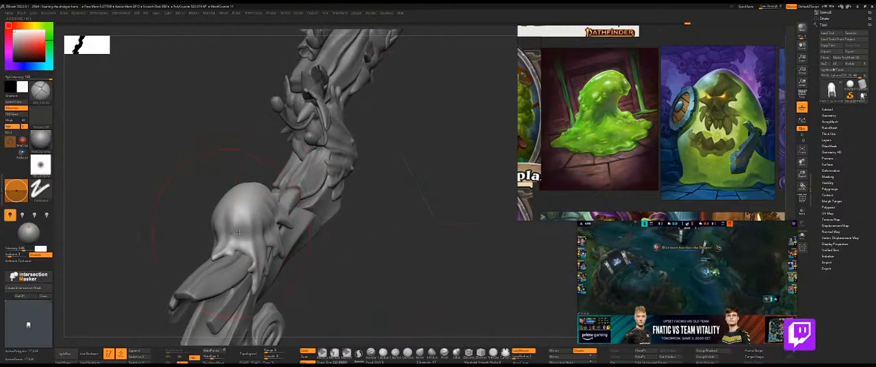
{"action": "left_click_drag", "start_coordinate": [236, 229], "coordinate": [237, 193]}
{"action": "key", "text": "ctrl+z"}
Adjust the slime blob's front and side volume with broad strokes, working around it from several angles.
{"action": "left_click_drag", "start_coordinate": [196, 230], "coordinate": [206, 237]}
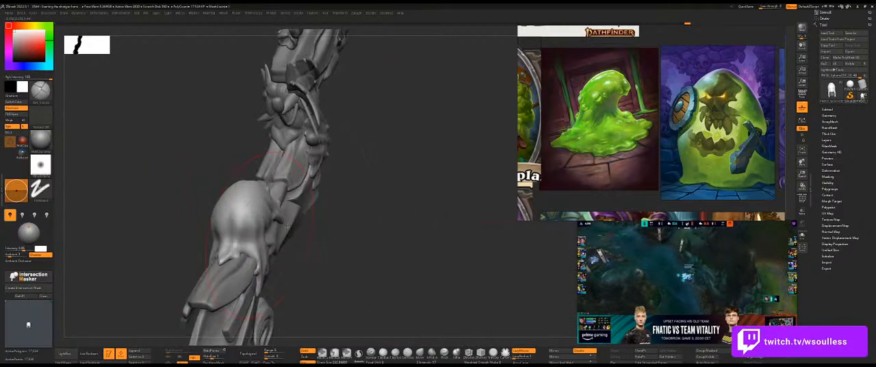
{"action": "right_click_drag", "start_coordinate": [258, 234], "coordinate": [248, 240]}
{"action": "left_click_drag", "start_coordinate": [318, 226], "coordinate": [225, 241]}
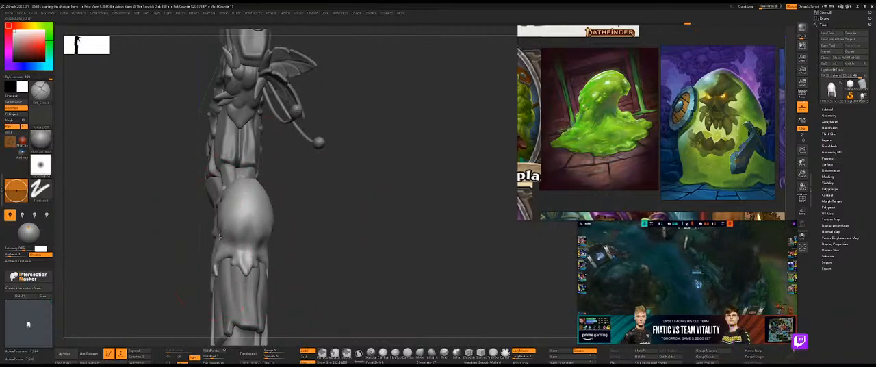
{"action": "mouse_move", "coordinate": [302, 233]}
{"action": "left_mouse_down"}
{"action": "mouse_move", "coordinate": [319, 234]}
{"action": "mouse_move", "coordinate": [319, 221]}
{"action": "mouse_move", "coordinate": [321, 234]}
{"action": "mouse_move", "coordinate": [294, 213]}
{"action": "left_mouse_up"}
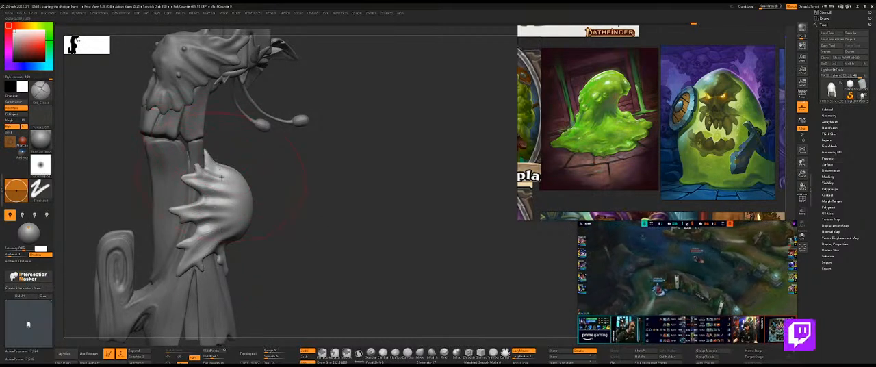
{"action": "mouse_move", "coordinate": [279, 223]}
{"action": "left_mouse_down"}
{"action": "mouse_move", "coordinate": [301, 223]}
{"action": "mouse_move", "coordinate": [215, 205]}
{"action": "left_mouse_up"}
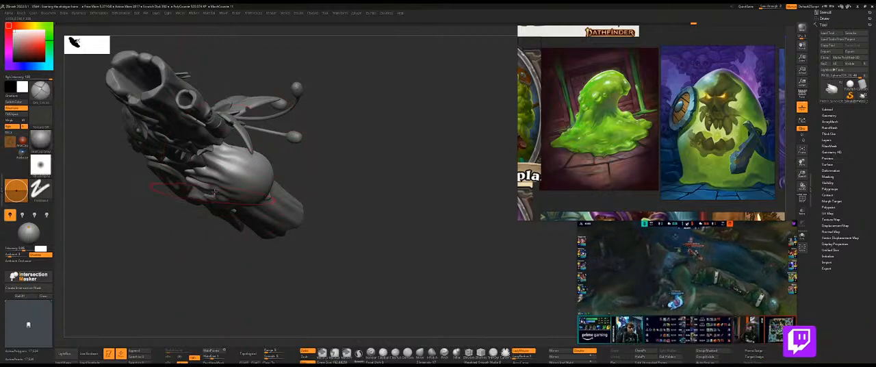
Isolate the slime and examine its dome, underside and drips from all around.
{"action": "key", "text": "ctrl+shift+s"}
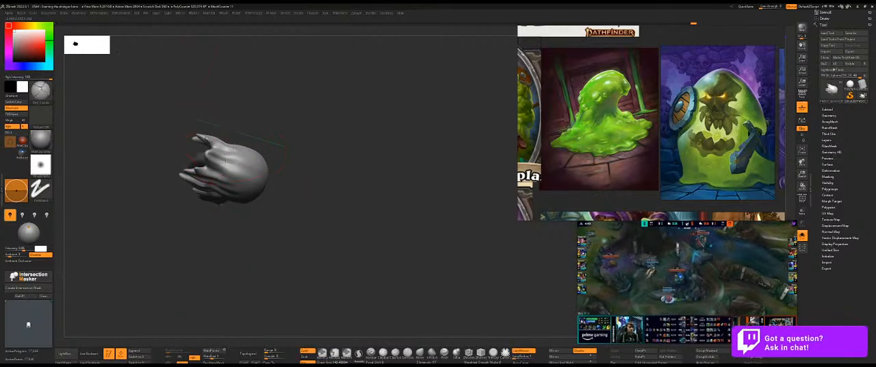
{"action": "mouse_move", "coordinate": [275, 175]}
{"action": "left_mouse_down"}
{"action": "mouse_move", "coordinate": [330, 187]}
{"action": "mouse_move", "coordinate": [305, 167]}
{"action": "left_mouse_up"}
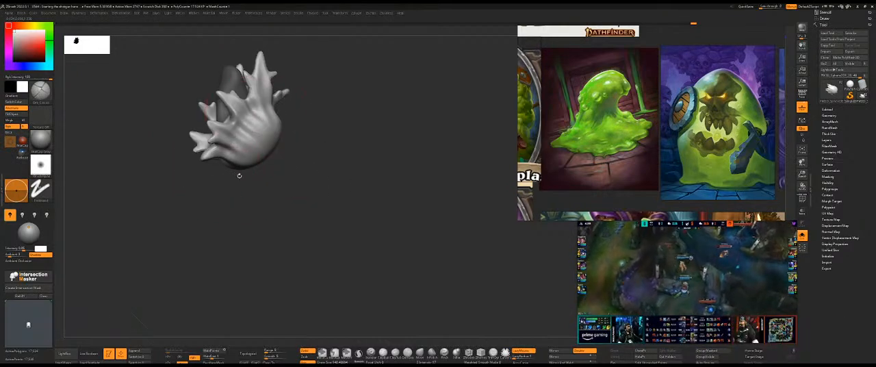
{"action": "mouse_move", "coordinate": [233, 190]}
{"action": "left_mouse_down"}
{"action": "mouse_move", "coordinate": [338, 121]}
{"action": "mouse_move", "coordinate": [340, 131]}
{"action": "mouse_move", "coordinate": [369, 126]}
{"action": "mouse_move", "coordinate": [352, 123]}
{"action": "left_mouse_up"}
{"action": "left_click_drag", "start_coordinate": [273, 142], "coordinate": [279, 142]}
{"action": "key", "text": "s"}
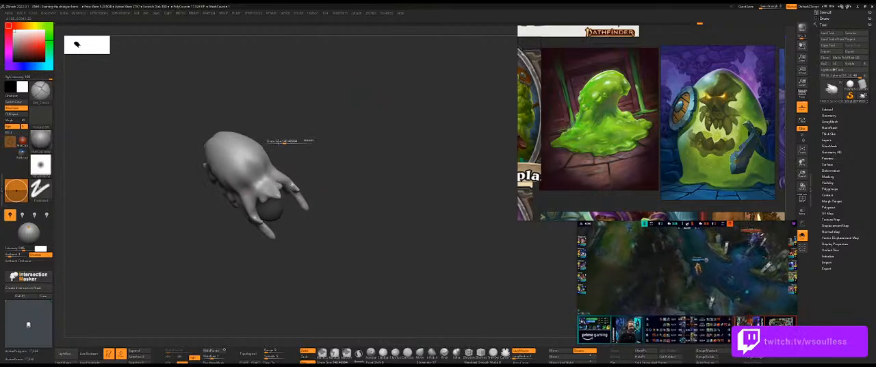
{"action": "mouse_move", "coordinate": [338, 126]}
{"action": "left_mouse_down"}
{"action": "mouse_move", "coordinate": [351, 107]}
{"action": "mouse_move", "coordinate": [373, 115]}
{"action": "left_mouse_up"}
{"action": "key", "text": "shift+z"}
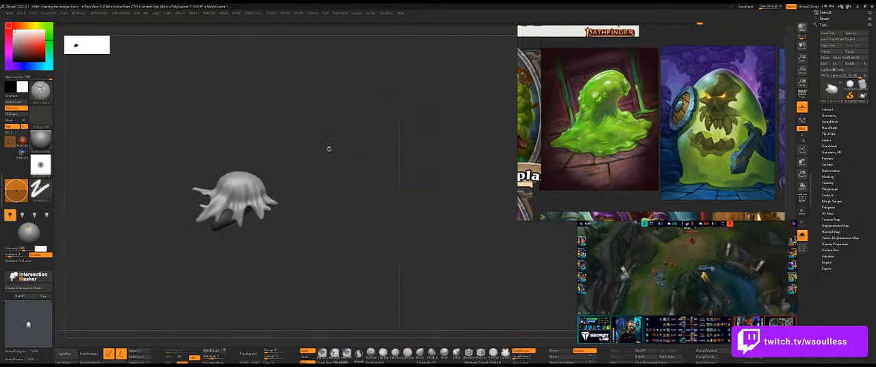
Resize the brush and refine the vertical folds on the isolated slime's dome.
{"action": "key", "text": "s"}
{"action": "mouse_move", "coordinate": [311, 160]}
{"action": "left_mouse_down", "text": "alt"}
{"action": "mouse_move", "coordinate": [334, 188]}
{"action": "mouse_move", "coordinate": [362, 186]}
{"action": "left_mouse_up", "text": "alt"}
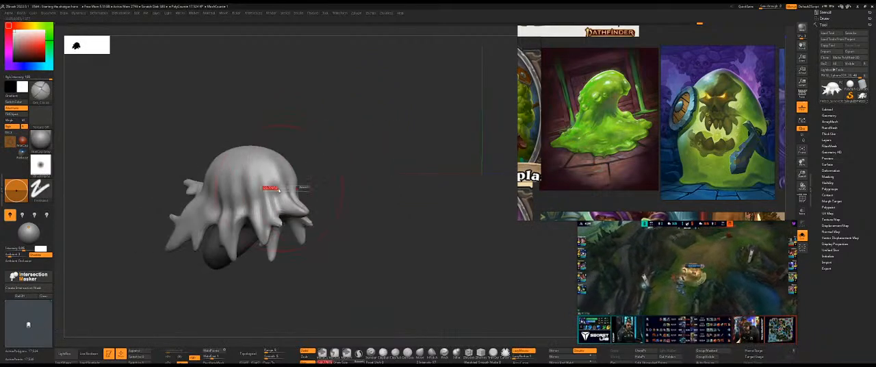
{"action": "left_click_drag", "start_coordinate": [214, 203], "coordinate": [262, 194], "text": "shift"}
{"action": "left_click_drag", "start_coordinate": [342, 164], "coordinate": [366, 152]}
{"action": "left_click_drag", "start_coordinate": [214, 167], "coordinate": [202, 194], "text": "shift"}
{"action": "left_click_drag", "start_coordinate": [344, 146], "coordinate": [187, 165]}
Show the rest of the shotgun around the slime again and remesh the slime.
{"action": "right_click_drag", "start_coordinate": [336, 148], "coordinate": [296, 156], "text": "ctrl"}
{"action": "key", "text": "alt+s"}
{"action": "mouse_move", "coordinate": [316, 151]}
{"action": "left_mouse_down"}
{"action": "mouse_move", "coordinate": [337, 158]}
{"action": "mouse_move", "coordinate": [299, 155]}
{"action": "mouse_move", "coordinate": [369, 161]}
{"action": "mouse_move", "coordinate": [402, 130]}
{"action": "mouse_move", "coordinate": [426, 140]}
{"action": "mouse_move", "coordinate": [392, 121]}
{"action": "mouse_move", "coordinate": [389, 102]}
{"action": "mouse_move", "coordinate": [345, 140]}
{"action": "mouse_move", "coordinate": [392, 140]}
{"action": "left_mouse_up"}
{"action": "key", "text": "space"}
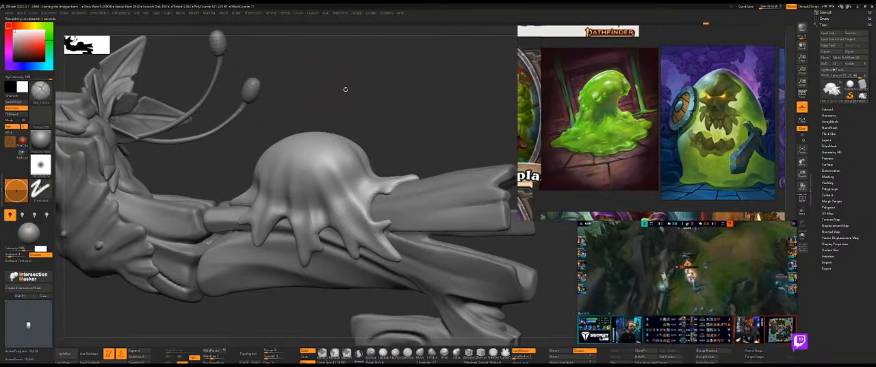
{"action": "left_click_drag", "start_coordinate": [452, 141], "coordinate": [442, 171]}
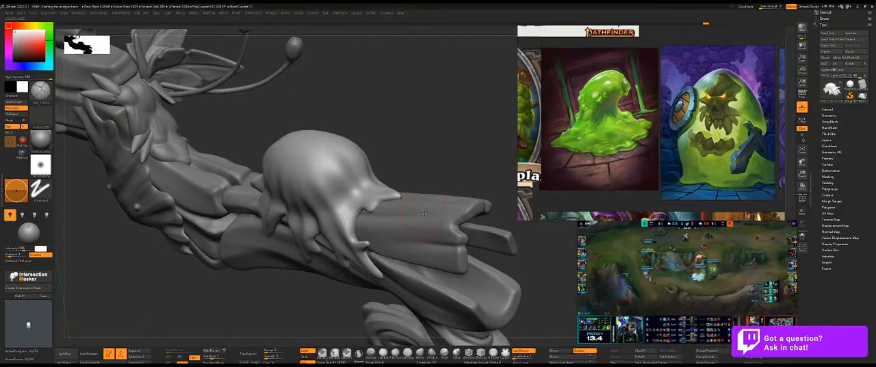
{"action": "left_click_drag", "start_coordinate": [426, 142], "coordinate": [426, 154]}
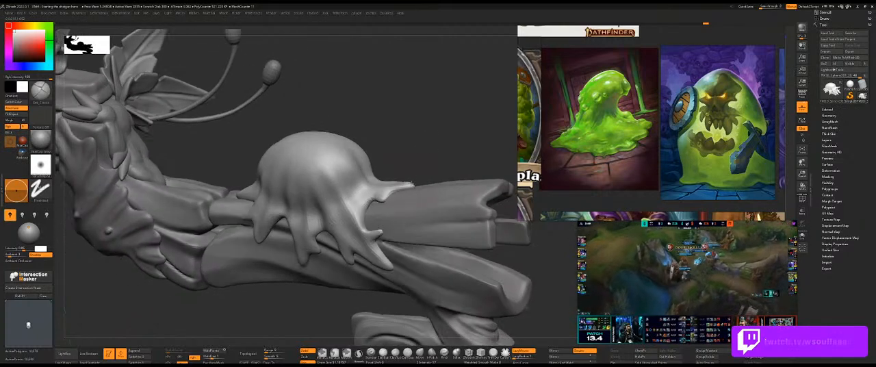
Reshape the upper drip reaching toward the planks' split end with the Move brush, giving it a small side branch.
{"action": "key", "text": "b"}
{"action": "key", "text": "m"}
{"action": "key", "text": "v"}
{"action": "left_click_drag", "start_coordinate": [397, 194], "coordinate": [396, 200]}
{"action": "left_click_drag", "start_coordinate": [426, 166], "coordinate": [398, 175]}
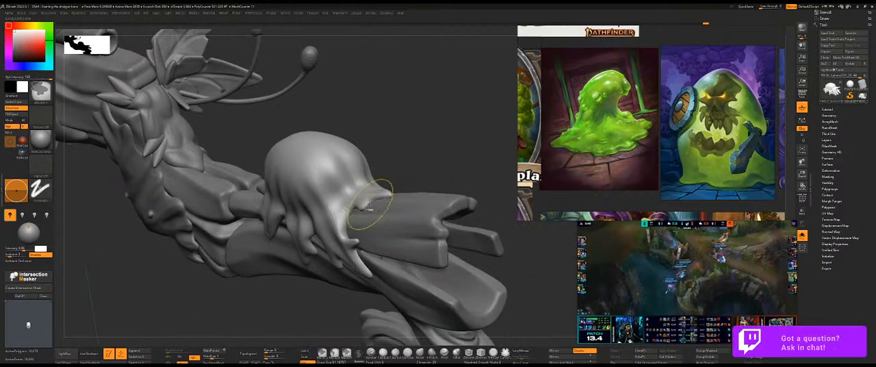
{"action": "key", "text": "ctrl+s"}
{"action": "left_click_drag", "start_coordinate": [371, 203], "coordinate": [375, 197]}
{"action": "key", "text": "shift+s"}
{"action": "left_click_drag", "start_coordinate": [426, 159], "coordinate": [410, 179]}
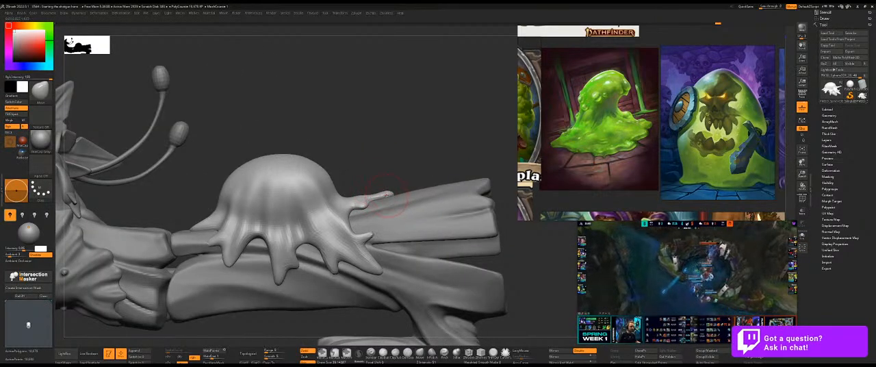
{"action": "left_click_drag", "start_coordinate": [410, 169], "coordinate": [408, 181]}
Swell the tips of the drips nearest the planks' split end with the Inflat brush.
{"action": "key", "text": "b"}
{"action": "key", "text": "i"}
{"action": "key", "text": "n"}
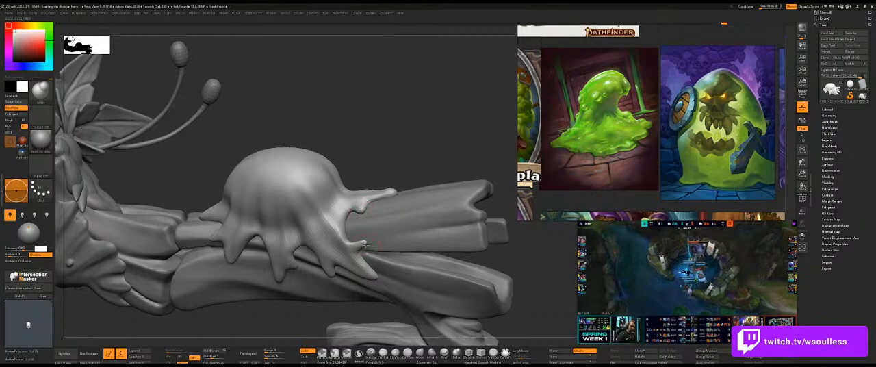
{"action": "left_click_drag", "start_coordinate": [365, 243], "coordinate": [366, 243]}
{"action": "left_click_drag", "start_coordinate": [431, 154], "coordinate": [450, 158]}
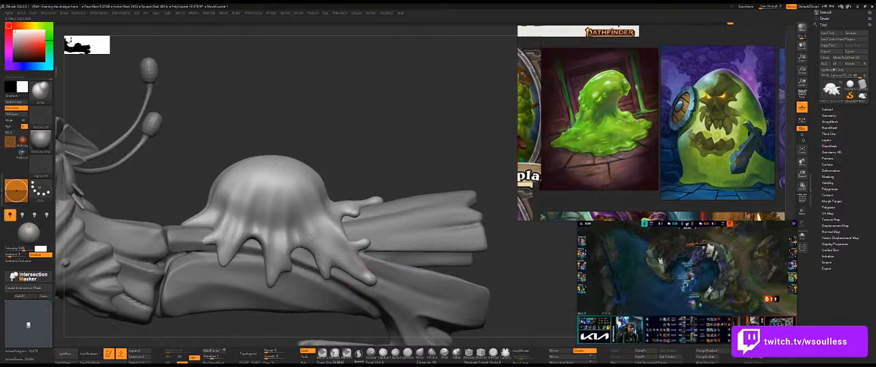
Inflate the tips of the middle drips and the drip at the slime's opposite end into rounded drops.
{"action": "mouse_move", "coordinate": [381, 175]}
{"action": "left_mouse_down"}
{"action": "mouse_move", "coordinate": [321, 182]}
{"action": "mouse_move", "coordinate": [368, 178]}
{"action": "left_mouse_up"}
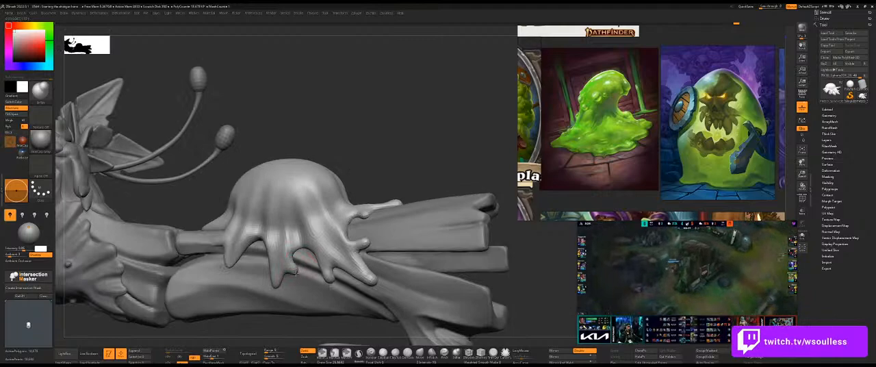
{"action": "mouse_move", "coordinate": [412, 162]}
{"action": "left_mouse_down"}
{"action": "mouse_move", "coordinate": [384, 164]}
{"action": "mouse_move", "coordinate": [414, 166]}
{"action": "left_mouse_up"}
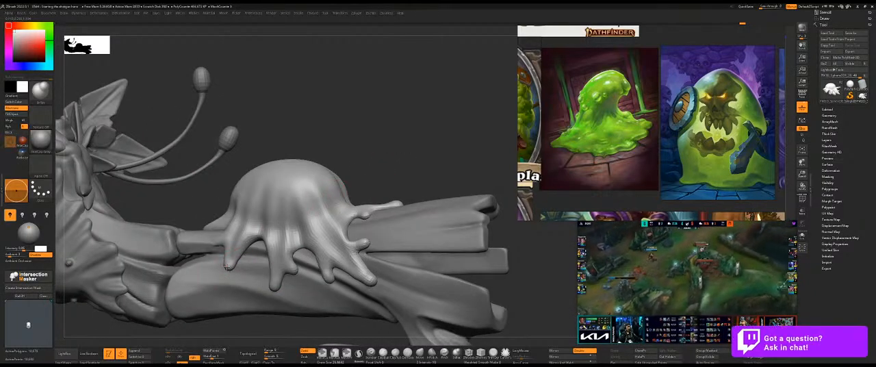
{"action": "mouse_move", "coordinate": [378, 149]}
{"action": "left_mouse_down"}
{"action": "mouse_move", "coordinate": [362, 154]}
{"action": "mouse_move", "coordinate": [383, 147]}
{"action": "mouse_move", "coordinate": [362, 139]}
{"action": "mouse_move", "coordinate": [371, 141]}
{"action": "left_mouse_up"}
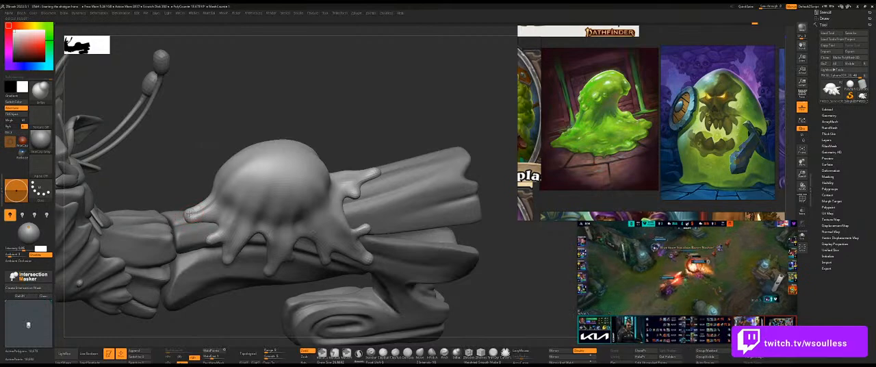
{"action": "mouse_move", "coordinate": [422, 124]}
{"action": "left_mouse_down"}
{"action": "mouse_move", "coordinate": [367, 143]}
{"action": "mouse_move", "coordinate": [401, 149]}
{"action": "mouse_move", "coordinate": [365, 160]}
{"action": "mouse_move", "coordinate": [393, 182]}
{"action": "mouse_move", "coordinate": [404, 157]}
{"action": "mouse_move", "coordinate": [393, 198]}
{"action": "left_mouse_up"}
{"action": "left_click_drag", "start_coordinate": [380, 174], "coordinate": [347, 205], "text": "shift"}
Smooth the slime's drips along the side and around the short drip on top of the plank.
{"action": "mouse_move", "coordinate": [261, 194]}
{"action": "left_mouse_down", "text": "shift"}
{"action": "mouse_move", "coordinate": [298, 206]}
{"action": "mouse_move", "coordinate": [331, 240]}
{"action": "left_mouse_up", "text": "shift"}
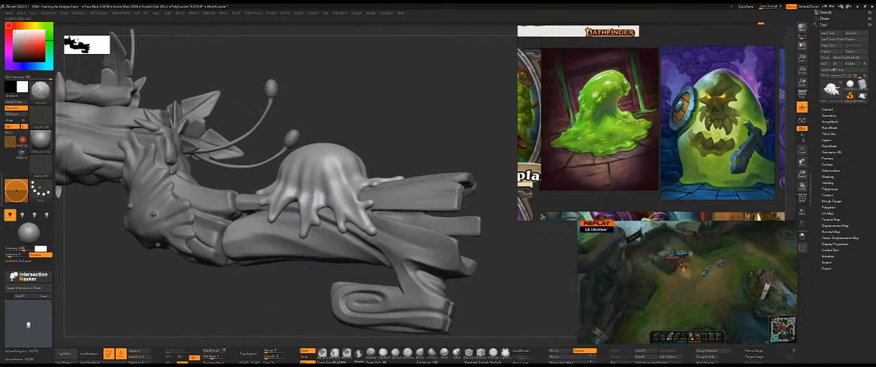
{"action": "left_click_drag", "start_coordinate": [406, 141], "coordinate": [308, 167]}
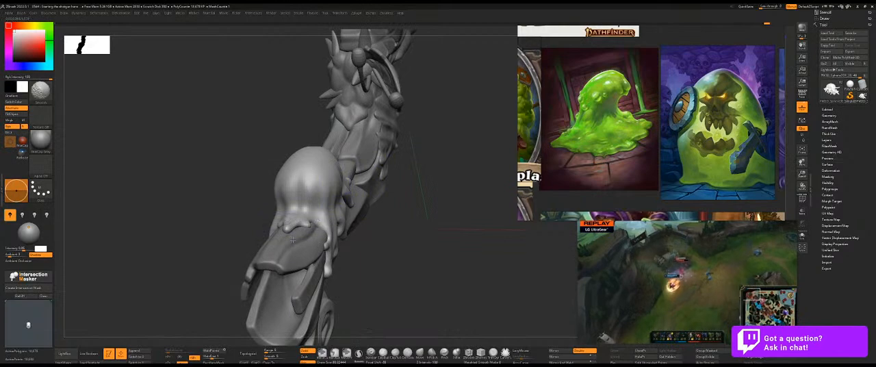
{"action": "left_click_drag", "start_coordinate": [285, 232], "coordinate": [321, 228], "text": "shift"}
{"action": "mouse_move", "coordinate": [412, 227]}
{"action": "left_mouse_down"}
{"action": "mouse_move", "coordinate": [376, 223]}
{"action": "mouse_move", "coordinate": [342, 236]}
{"action": "left_mouse_up"}
{"action": "mouse_move", "coordinate": [452, 242]}
{"action": "left_mouse_down", "text": "alt"}
{"action": "mouse_move", "coordinate": [399, 222]}
{"action": "mouse_move", "coordinate": [409, 235]}
{"action": "mouse_move", "coordinate": [404, 227]}
{"action": "mouse_move", "coordinate": [423, 224]}
{"action": "mouse_move", "coordinate": [409, 220]}
{"action": "left_mouse_up", "text": "alt"}
Inflate two round bumps on the blob, one low on its front side and one on its crown.
{"action": "left_click_drag", "start_coordinate": [409, 221], "coordinate": [403, 231], "text": "alt"}
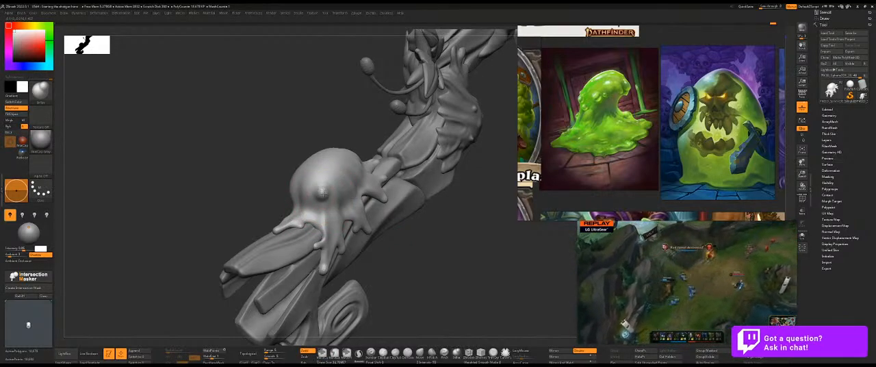
{"action": "left_click_drag", "start_coordinate": [422, 246], "coordinate": [369, 204]}
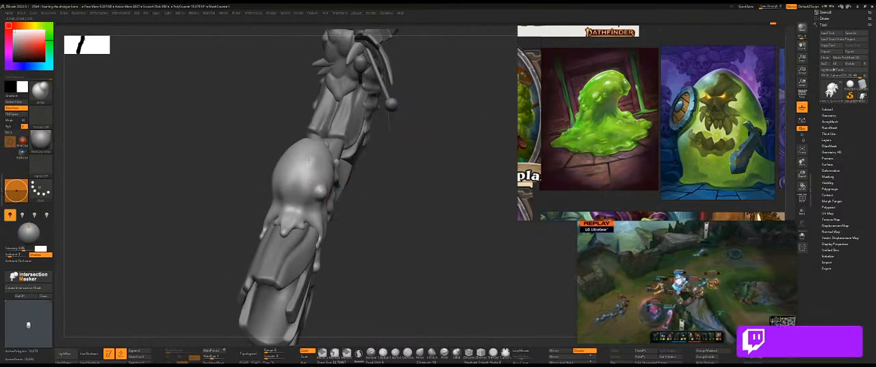
{"action": "left_click_drag", "start_coordinate": [420, 207], "coordinate": [373, 198]}
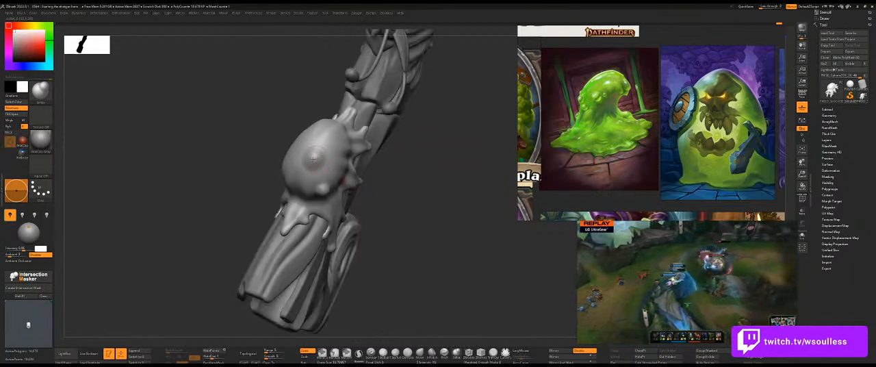
{"action": "mouse_move", "coordinate": [435, 190]}
{"action": "left_mouse_down"}
{"action": "mouse_move", "coordinate": [440, 169]}
{"action": "mouse_move", "coordinate": [434, 180]}
{"action": "mouse_move", "coordinate": [500, 210]}
{"action": "mouse_move", "coordinate": [460, 170]}
{"action": "left_mouse_up"}
{"action": "left_click_drag", "start_coordinate": [460, 170], "coordinate": [459, 177], "text": "alt"}
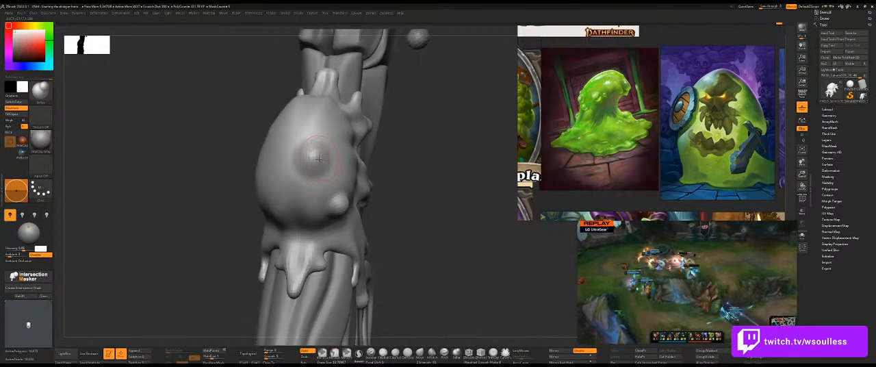
Mask the slime except for a circle on the crown bump, and inflate that exposed area with a crisp edge.
{"action": "left_click_drag", "start_coordinate": [318, 159], "coordinate": [311, 160], "text": "ctrl"}
{"action": "key", "text": "ctrl+i"}
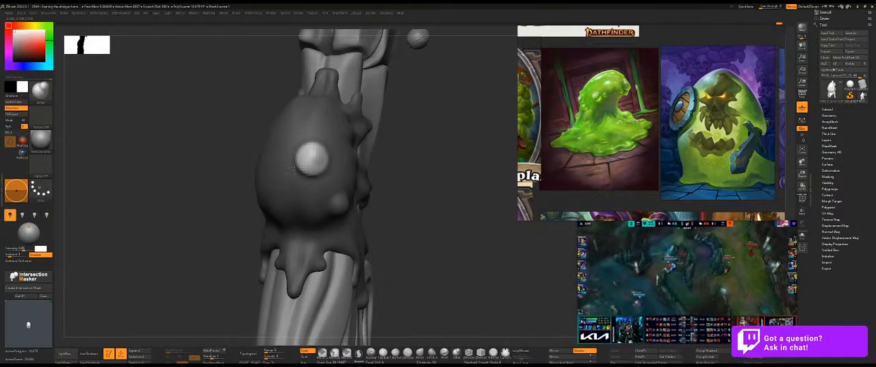
{"action": "left_click_drag", "start_coordinate": [424, 205], "coordinate": [376, 158]}
{"action": "mouse_move", "coordinate": [410, 225]}
{"action": "left_mouse_down"}
{"action": "mouse_move", "coordinate": [387, 157]}
{"action": "mouse_move", "coordinate": [390, 203]}
{"action": "left_mouse_up"}
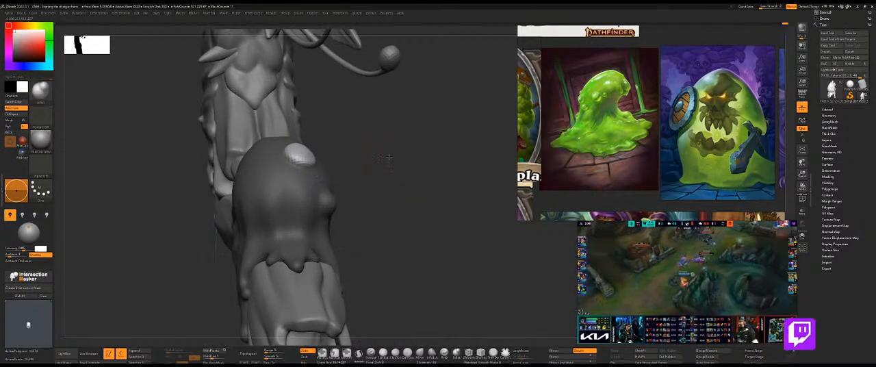
{"action": "left_click_drag", "start_coordinate": [390, 153], "coordinate": [329, 157]}
{"action": "left_click_drag", "start_coordinate": [248, 141], "coordinate": [303, 151]}
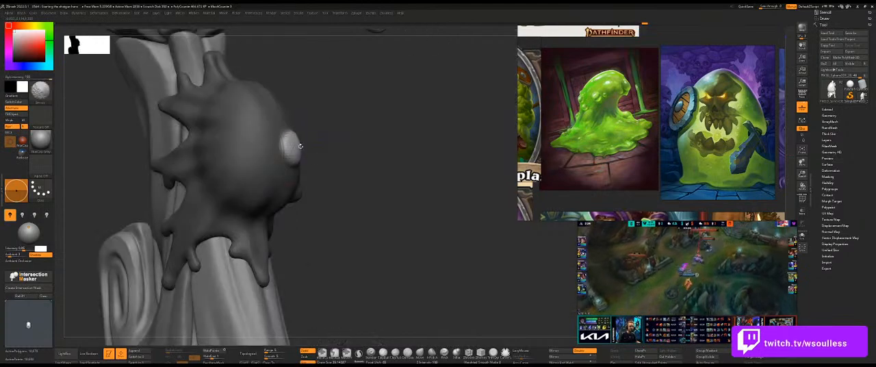
{"action": "mouse_move", "coordinate": [369, 163]}
{"action": "left_mouse_down"}
{"action": "mouse_move", "coordinate": [313, 160]}
{"action": "mouse_move", "coordinate": [333, 149]}
{"action": "left_mouse_up"}
{"action": "key", "text": "s"}
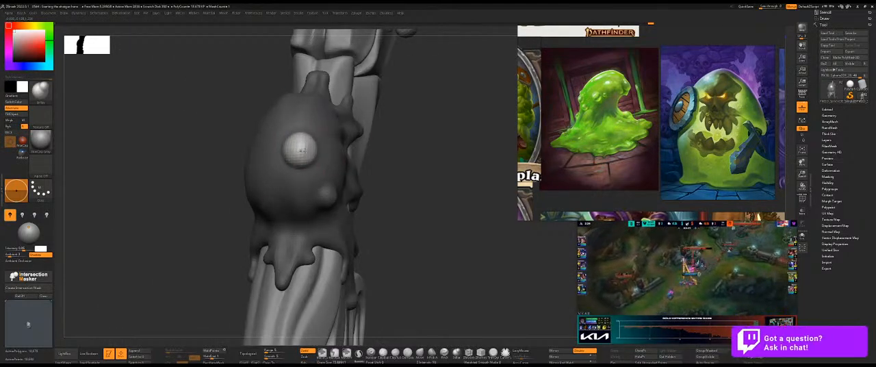
Clear the mask and refine the two bumps, blending them into the blob's surface.
{"action": "left_click_drag", "start_coordinate": [386, 153], "coordinate": [456, 167]}
{"action": "left_click_drag", "start_coordinate": [451, 162], "coordinate": [383, 188]}
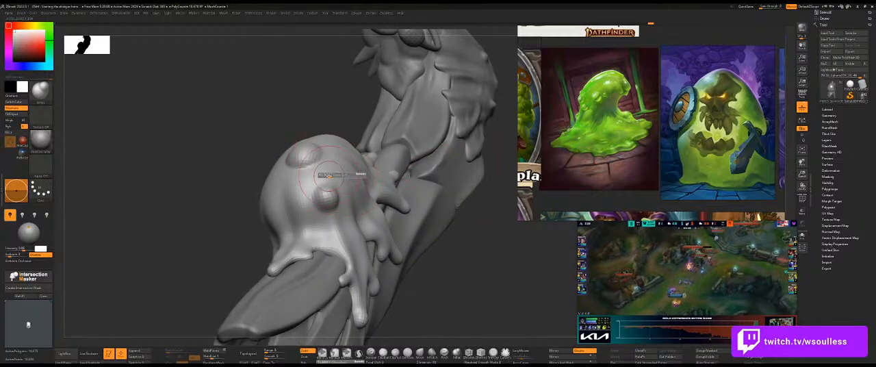
{"action": "left_click_drag", "start_coordinate": [318, 200], "coordinate": [328, 191], "text": "shift"}
{"action": "left_click_drag", "start_coordinate": [487, 184], "coordinate": [528, 183]}
{"action": "mouse_move", "coordinate": [293, 155]}
{"action": "left_mouse_down", "text": "shift"}
{"action": "mouse_move", "coordinate": [307, 161]}
{"action": "mouse_move", "coordinate": [280, 156]}
{"action": "left_mouse_up", "text": "shift"}
Mask a round spot on the opposite side of the blob and invert the mask.
{"action": "mouse_move", "coordinate": [355, 166]}
{"action": "left_mouse_down"}
{"action": "mouse_move", "coordinate": [441, 139]}
{"action": "mouse_move", "coordinate": [454, 149]}
{"action": "mouse_move", "coordinate": [324, 110]}
{"action": "mouse_move", "coordinate": [332, 121]}
{"action": "left_mouse_up"}
{"action": "key", "text": "f"}
{"action": "key", "text": "shift+p"}
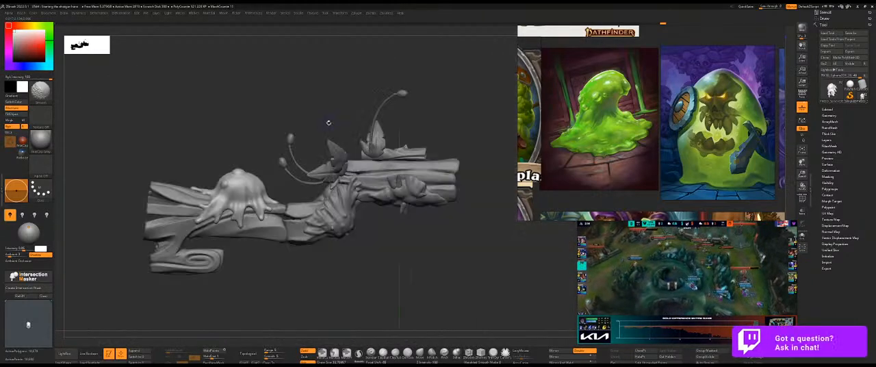
{"action": "mouse_move", "coordinate": [262, 145]}
{"action": "left_mouse_down", "text": "alt"}
{"action": "mouse_move", "coordinate": [347, 175]}
{"action": "mouse_move", "coordinate": [302, 136]}
{"action": "mouse_move", "coordinate": [338, 139]}
{"action": "mouse_move", "coordinate": [333, 156]}
{"action": "left_mouse_up", "text": "alt"}
{"action": "key", "text": "s"}
{"action": "left_click_drag", "start_coordinate": [302, 179], "coordinate": [299, 179]}
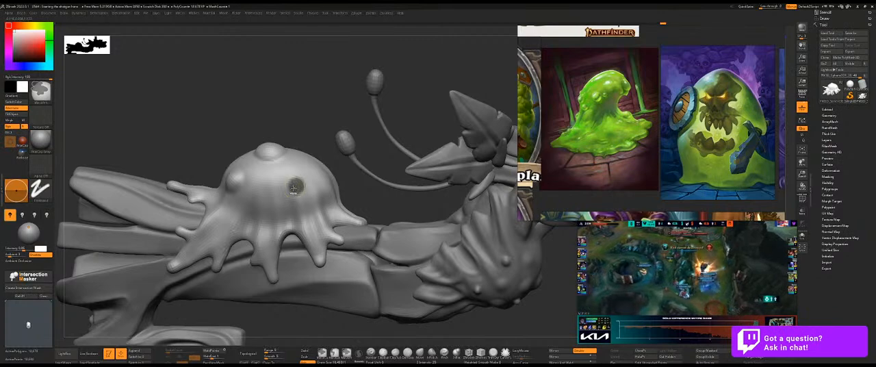
{"action": "left_click_drag", "start_coordinate": [277, 197], "coordinate": [267, 190], "text": "ctrl"}
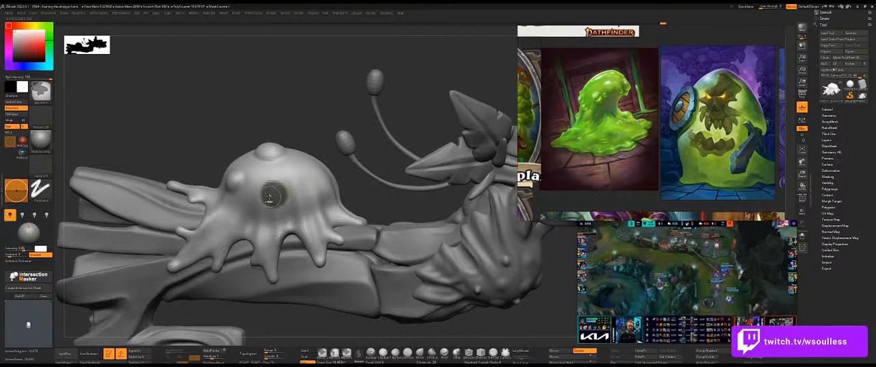
{"action": "left_click", "coordinate": [322, 133], "text": "ctrl"}
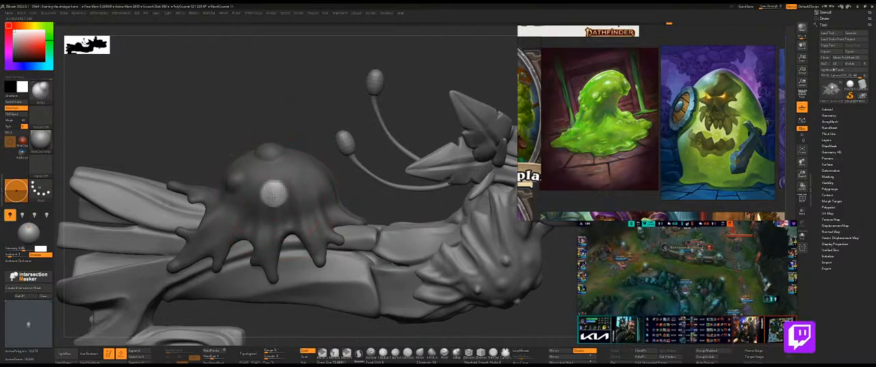
Inflate the exposed round spot on the blob's side into a bubble, working from several angles.
{"action": "mouse_move", "coordinate": [274, 194]}
{"action": "right_mouse_down"}
{"action": "mouse_move", "coordinate": [342, 199]}
{"action": "mouse_move", "coordinate": [275, 190]}
{"action": "right_mouse_up"}
{"action": "key", "text": "s"}
{"action": "left_click", "coordinate": [275, 190]}
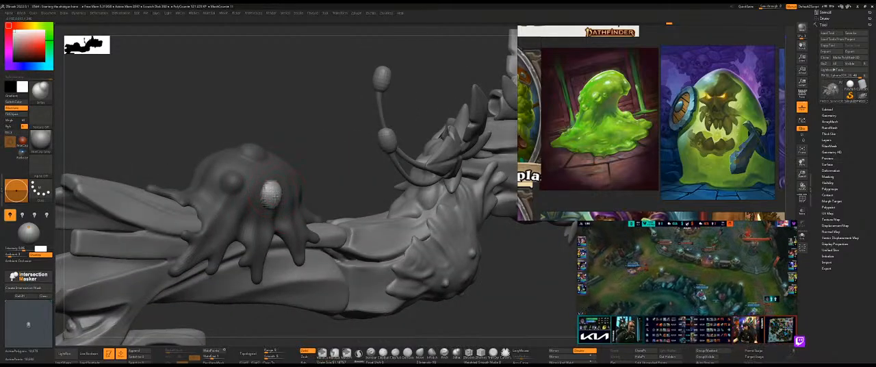
{"action": "right_click_drag", "start_coordinate": [299, 146], "coordinate": [276, 192]}
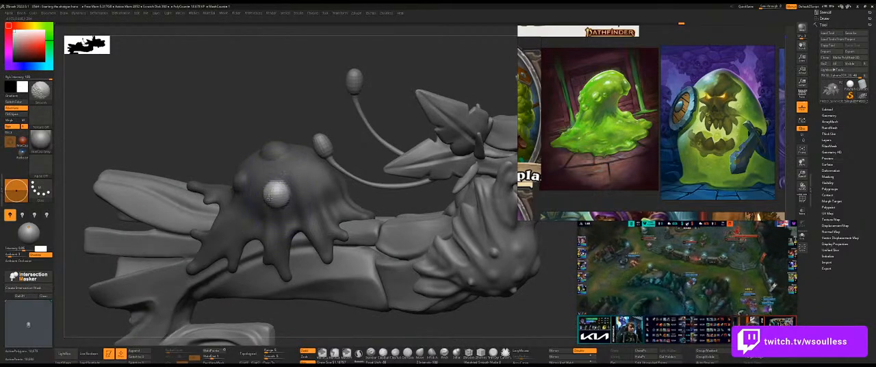
{"action": "mouse_move", "coordinate": [276, 194]}
{"action": "right_mouse_down"}
{"action": "mouse_move", "coordinate": [323, 133]}
{"action": "mouse_move", "coordinate": [270, 189]}
{"action": "right_mouse_up"}
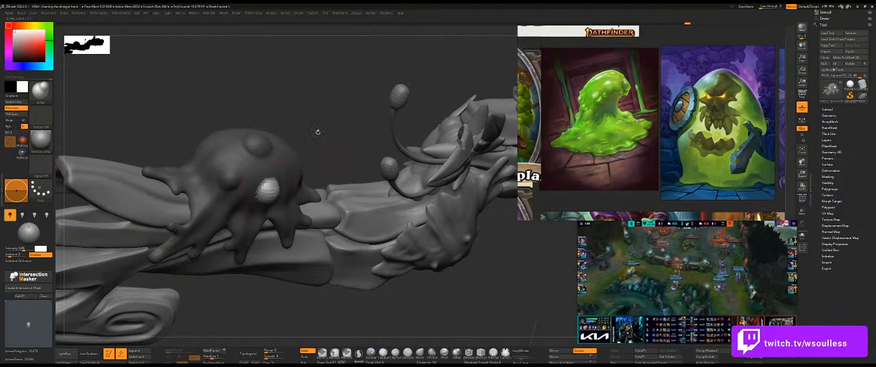
{"action": "right_click_drag", "start_coordinate": [303, 146], "coordinate": [292, 184]}
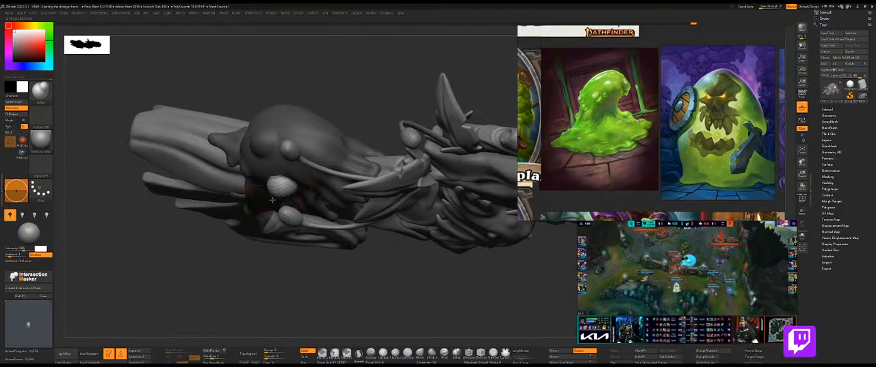
{"action": "mouse_move", "coordinate": [281, 258]}
{"action": "right_mouse_down"}
{"action": "mouse_move", "coordinate": [305, 185]}
{"action": "mouse_move", "coordinate": [292, 186]}
{"action": "mouse_move", "coordinate": [304, 133]}
{"action": "mouse_move", "coordinate": [269, 198]}
{"action": "right_mouse_up"}
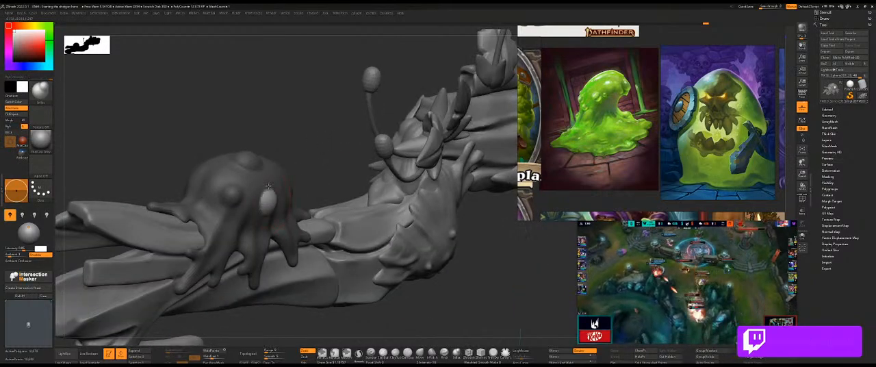
Round out the side bubble's profile and smooth its surface while the rest of the slime stays masked.
{"action": "right_click_drag", "start_coordinate": [320, 162], "coordinate": [270, 220]}
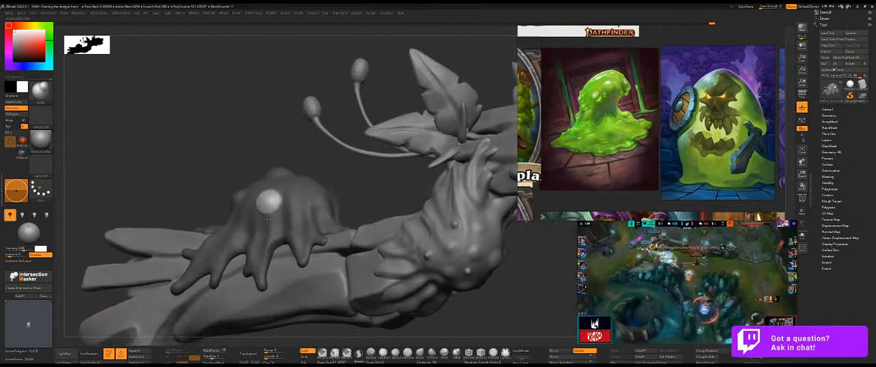
{"action": "right_click_drag", "start_coordinate": [325, 141], "coordinate": [314, 164]}
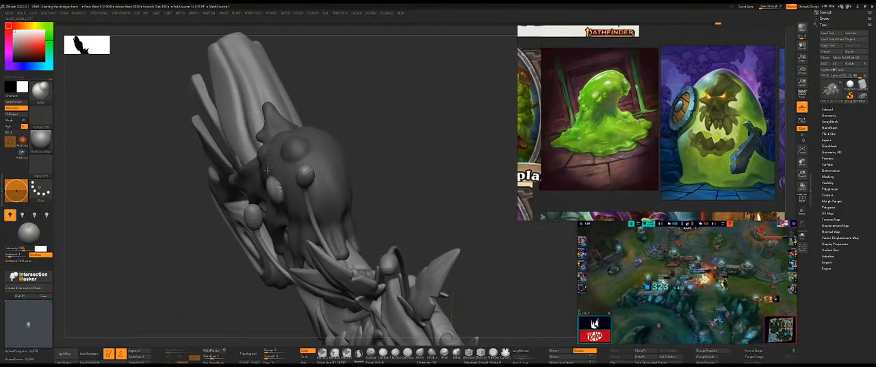
{"action": "right_click_drag", "start_coordinate": [203, 228], "coordinate": [267, 159]}
{"action": "right_click_drag", "start_coordinate": [353, 156], "coordinate": [271, 155]}
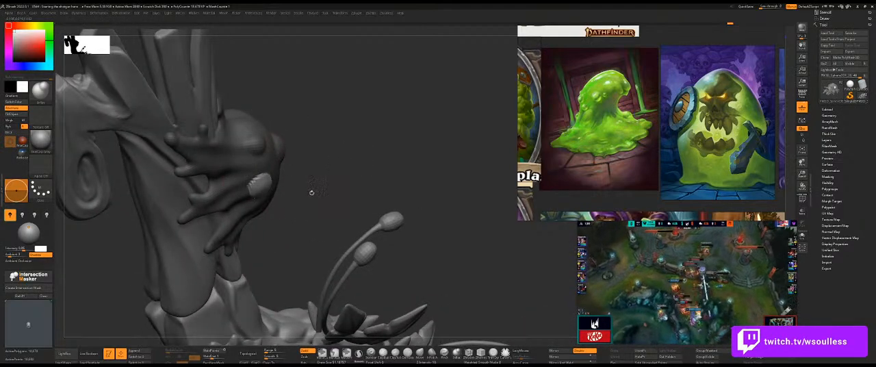
{"action": "right_click_drag", "start_coordinate": [306, 195], "coordinate": [265, 193]}
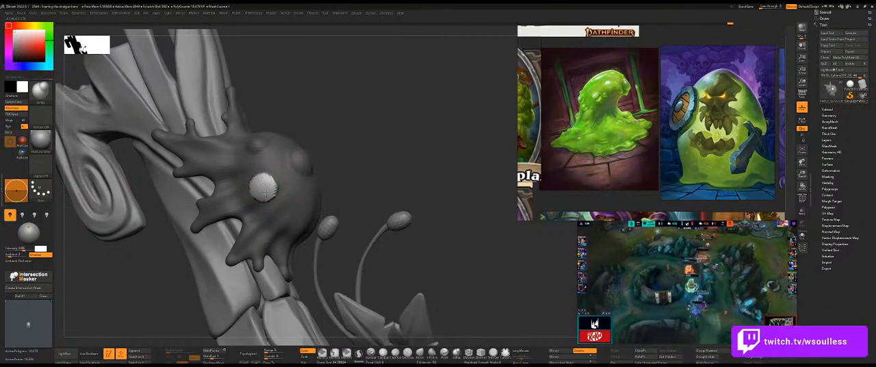
{"action": "right_click_drag", "start_coordinate": [265, 188], "coordinate": [316, 182]}
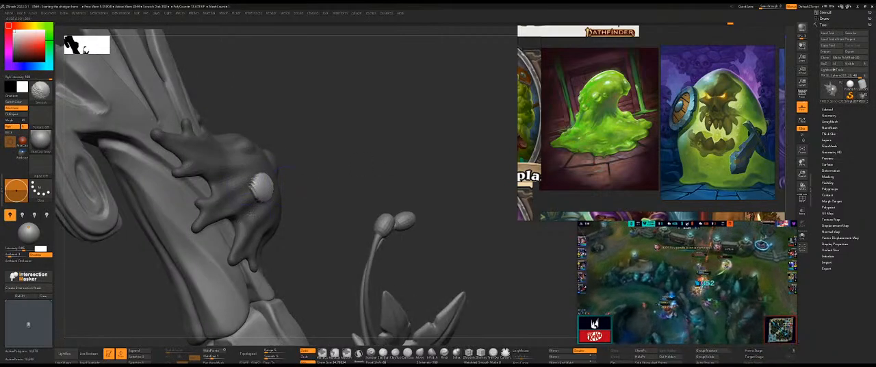
{"action": "right_click_drag", "start_coordinate": [303, 133], "coordinate": [257, 162]}
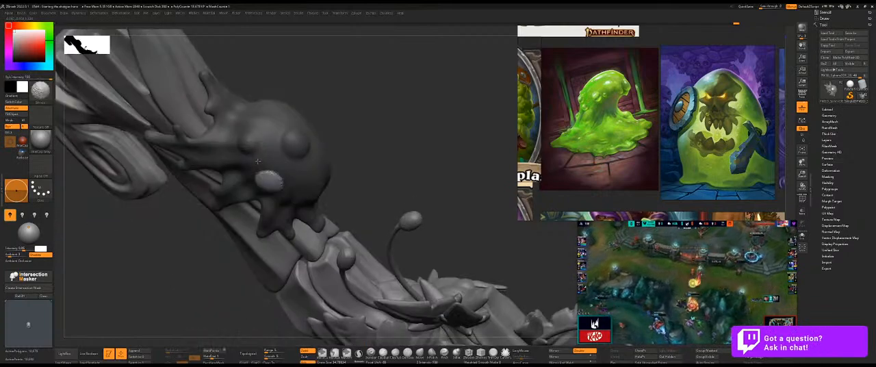
{"action": "mouse_move", "coordinate": [309, 165]}
{"action": "right_mouse_down"}
{"action": "mouse_move", "coordinate": [301, 167]}
{"action": "mouse_move", "coordinate": [322, 163]}
{"action": "right_mouse_up"}
{"action": "key", "text": "shift+d"}
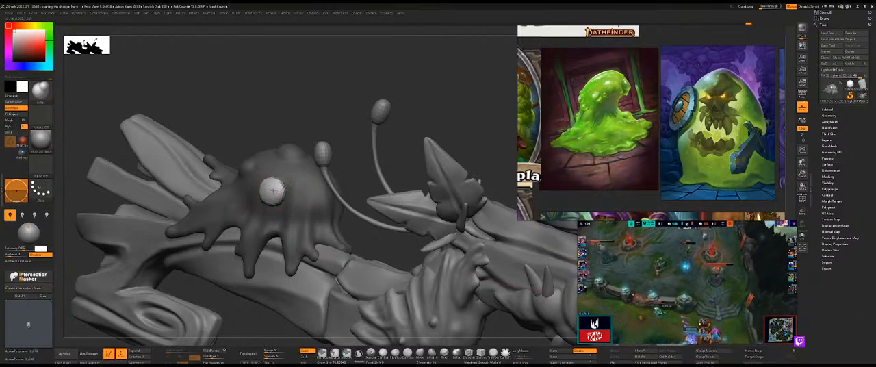
Clear the mask and smooth the slime around the side bubble.
{"action": "right_click_drag", "start_coordinate": [314, 152], "coordinate": [322, 147]}
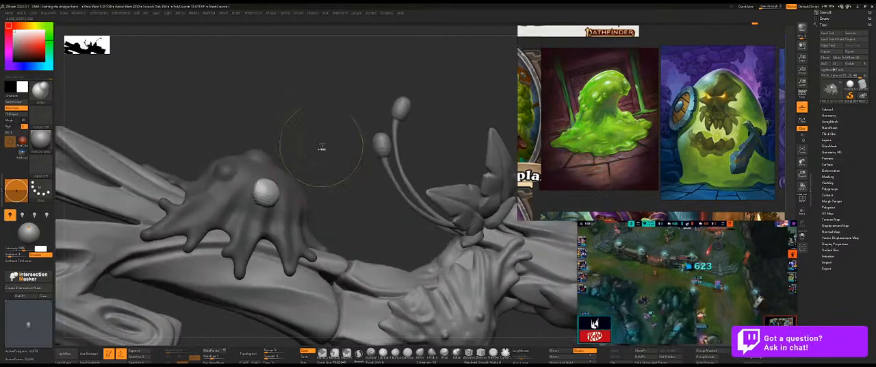
{"action": "left_click", "coordinate": [321, 146], "text": "ctrl"}
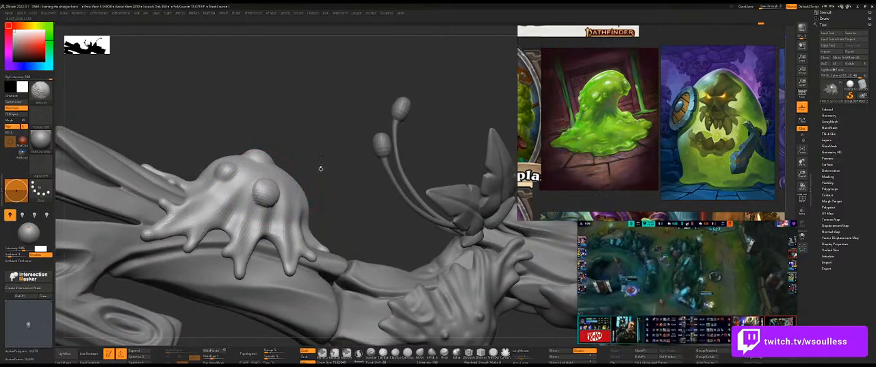
{"action": "right_click_drag", "start_coordinate": [304, 180], "coordinate": [322, 179]}
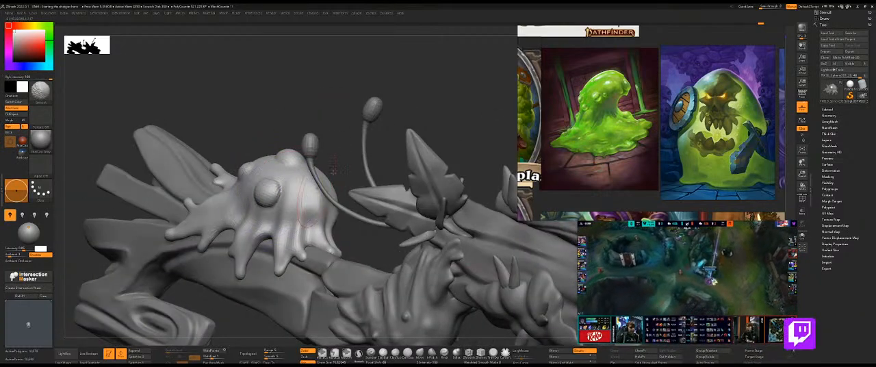
{"action": "mouse_move", "coordinate": [327, 113]}
{"action": "right_mouse_down", "text": "ctrl"}
{"action": "mouse_move", "coordinate": [331, 105]}
{"action": "mouse_move", "coordinate": [338, 128]}
{"action": "mouse_move", "coordinate": [405, 178]}
{"action": "mouse_move", "coordinate": [436, 176]}
{"action": "mouse_move", "coordinate": [448, 154]}
{"action": "mouse_move", "coordinate": [424, 141]}
{"action": "mouse_move", "coordinate": [417, 163]}
{"action": "right_mouse_up", "text": "ctrl"}
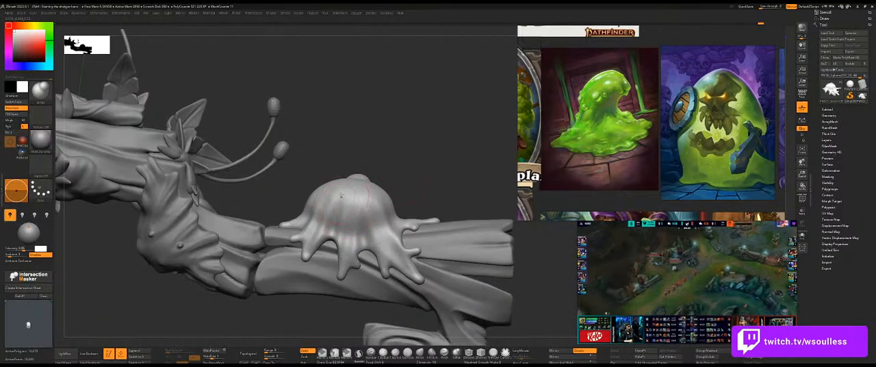
Mask a round spot in the middle of the blob's bare opposite side and invert the mask.
{"action": "key", "text": "ctrl"}
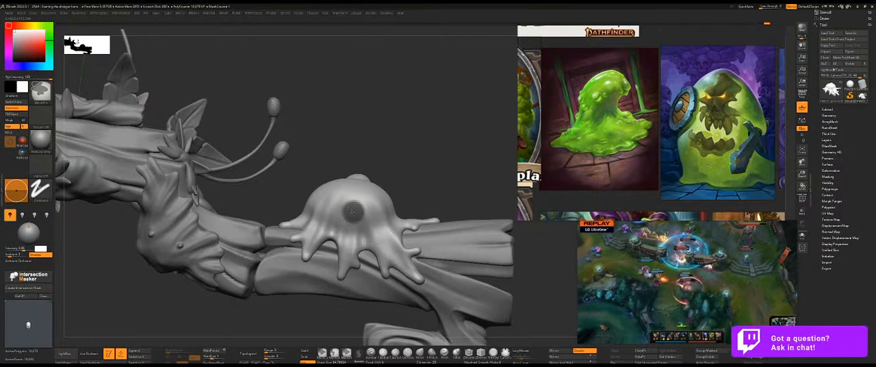
{"action": "left_click", "coordinate": [395, 192], "text": "ctrl"}
{"action": "left_click", "coordinate": [356, 211], "text": "ctrl"}
{"action": "left_click_drag", "start_coordinate": [356, 210], "coordinate": [390, 210]}
{"action": "key", "text": "ctrl+z"}
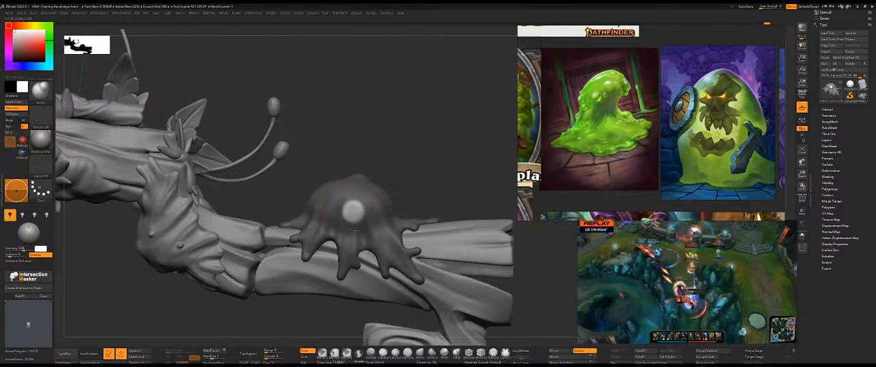
Inflate the exposed spot into a round bubble, shape it from several angles, and clear the mask.
{"action": "right_click_drag", "start_coordinate": [332, 217], "coordinate": [371, 214]}
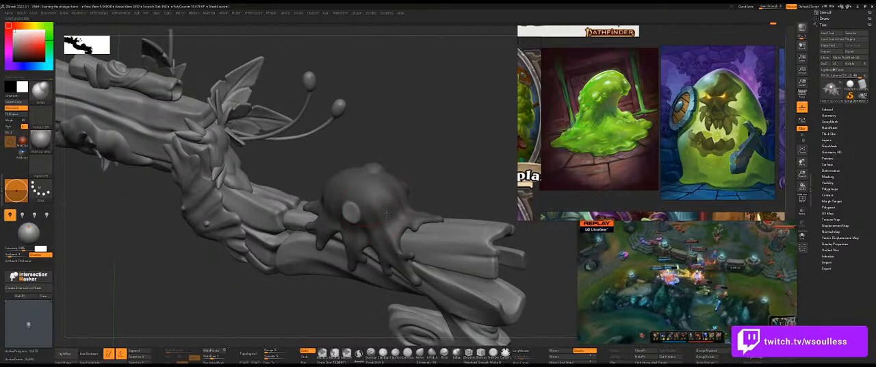
{"action": "right_click_drag", "start_coordinate": [377, 226], "coordinate": [368, 192]}
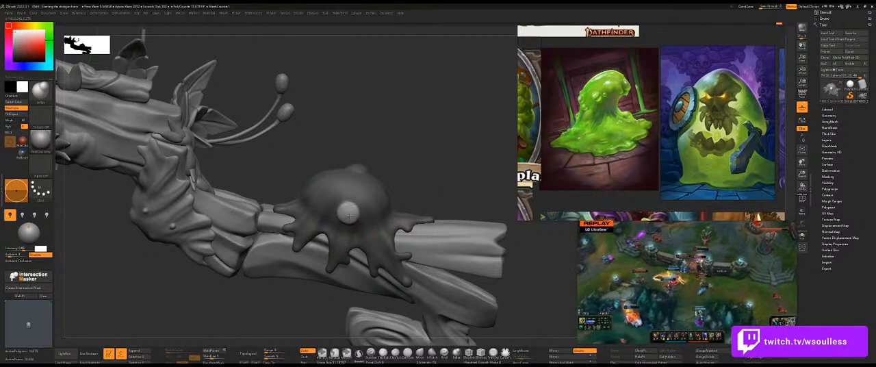
{"action": "right_click_drag", "start_coordinate": [349, 199], "coordinate": [346, 210]}
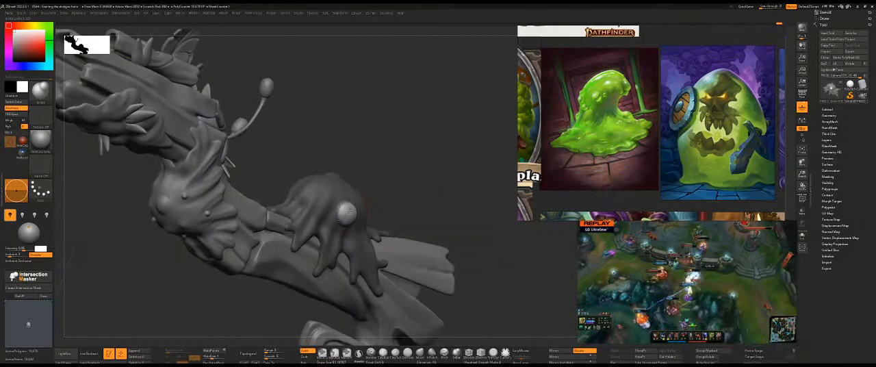
{"action": "mouse_move", "coordinate": [398, 206]}
{"action": "right_mouse_down"}
{"action": "mouse_move", "coordinate": [341, 219]}
{"action": "mouse_move", "coordinate": [349, 211]}
{"action": "right_mouse_up"}
{"action": "mouse_move", "coordinate": [397, 189]}
{"action": "right_mouse_down"}
{"action": "mouse_move", "coordinate": [335, 212]}
{"action": "mouse_move", "coordinate": [334, 201]}
{"action": "right_mouse_up"}
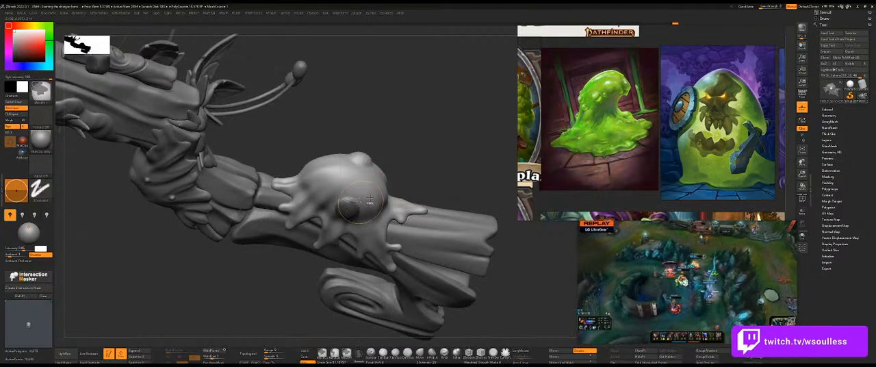
{"action": "left_click", "coordinate": [408, 181], "text": "ctrl"}
{"action": "key", "text": "ctrl+z"}
{"action": "right_click_drag", "start_coordinate": [366, 194], "coordinate": [352, 208]}
{"action": "mouse_move", "coordinate": [436, 176]}
{"action": "right_mouse_down", "text": "ctrl"}
{"action": "mouse_move", "coordinate": [414, 161]}
{"action": "mouse_move", "coordinate": [470, 187]}
{"action": "mouse_move", "coordinate": [474, 220]}
{"action": "mouse_move", "coordinate": [434, 189]}
{"action": "mouse_move", "coordinate": [439, 207]}
{"action": "mouse_move", "coordinate": [417, 182]}
{"action": "mouse_move", "coordinate": [461, 250]}
{"action": "mouse_move", "coordinate": [414, 171]}
{"action": "mouse_move", "coordinate": [422, 172]}
{"action": "mouse_move", "coordinate": [345, 182]}
{"action": "mouse_move", "coordinate": [331, 193]}
{"action": "right_mouse_up", "text": "ctrl"}
Mask several small round spots scattered around the blob and on one of its drips.
{"action": "key", "text": "ctrl"}
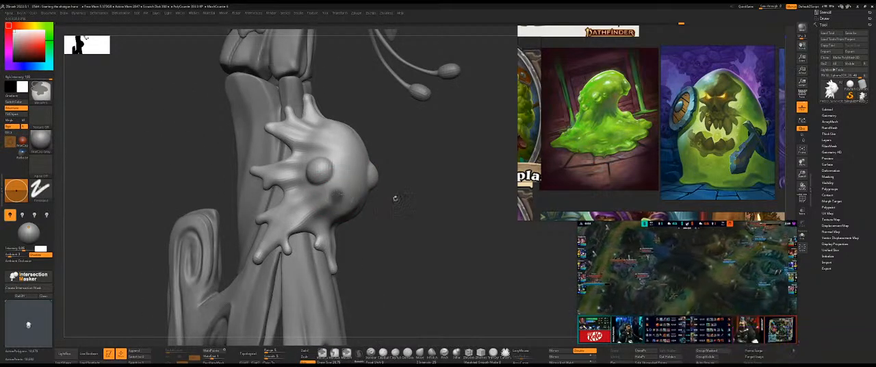
{"action": "right_click_drag", "start_coordinate": [336, 196], "coordinate": [387, 145]}
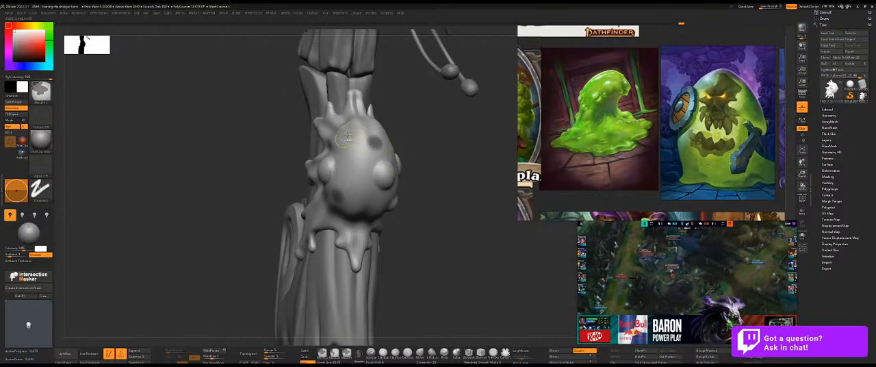
{"action": "mouse_move", "coordinate": [446, 190]}
{"action": "right_mouse_down"}
{"action": "mouse_move", "coordinate": [381, 204]}
{"action": "mouse_move", "coordinate": [356, 186]}
{"action": "mouse_move", "coordinate": [369, 198]}
{"action": "right_mouse_up"}
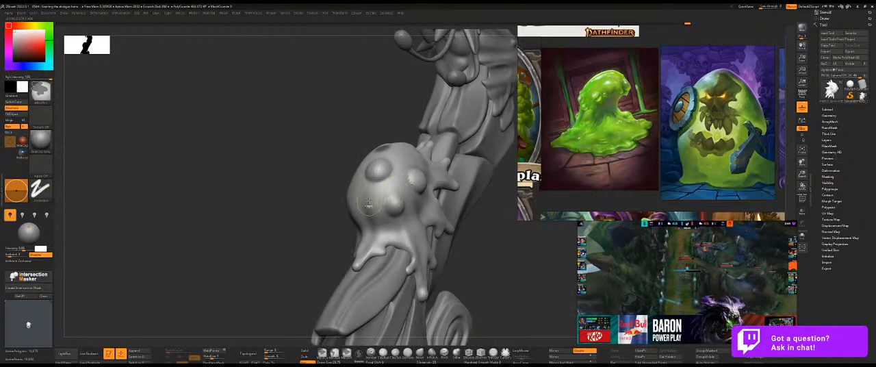
{"action": "mouse_move", "coordinate": [485, 235]}
{"action": "right_mouse_down"}
{"action": "mouse_move", "coordinate": [324, 245]}
{"action": "mouse_move", "coordinate": [333, 245]}
{"action": "right_mouse_up"}
{"action": "key", "text": "ctrl"}
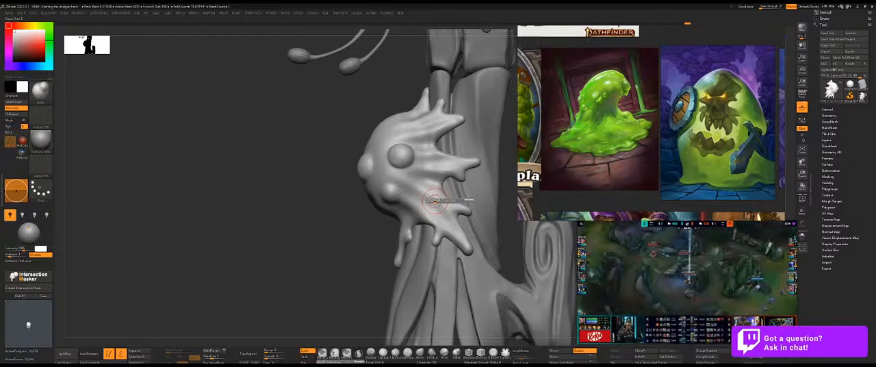
{"action": "mouse_move", "coordinate": [338, 236]}
{"action": "left_mouse_down"}
{"action": "mouse_move", "coordinate": [482, 223]}
{"action": "mouse_move", "coordinate": [484, 193]}
{"action": "mouse_move", "coordinate": [411, 222]}
{"action": "left_mouse_up"}
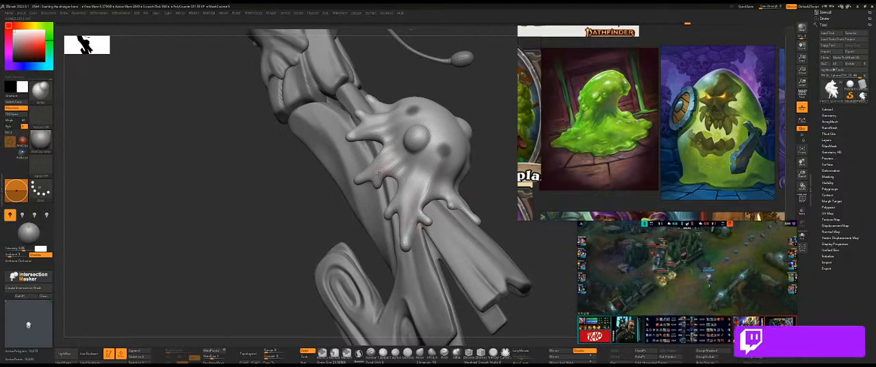
{"action": "key", "text": "ctrl"}
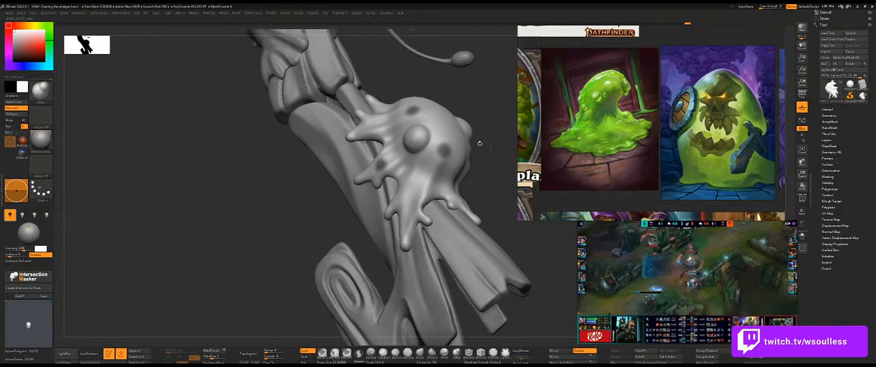
Invert the mask so only the small round spots on the blob and drip are exposed.
{"action": "left_click_drag", "start_coordinate": [476, 141], "coordinate": [494, 137]}
{"action": "left_click_drag", "start_coordinate": [371, 134], "coordinate": [382, 137], "text": "ctrl"}
{"action": "left_click", "coordinate": [485, 141], "text": "ctrl"}
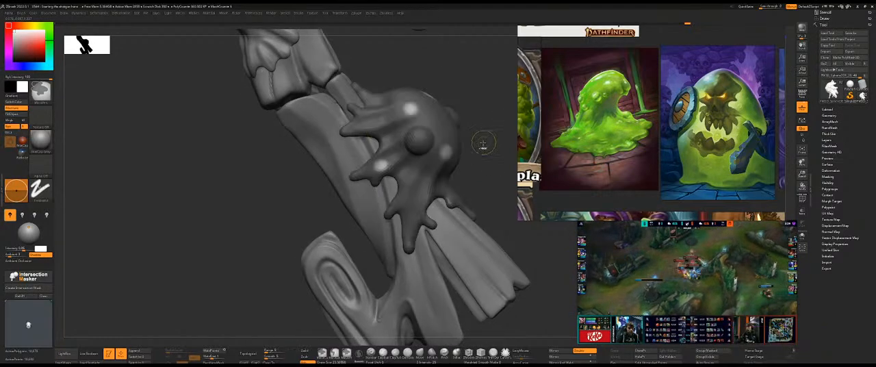
{"action": "left_click_drag", "start_coordinate": [478, 147], "coordinate": [466, 147]}
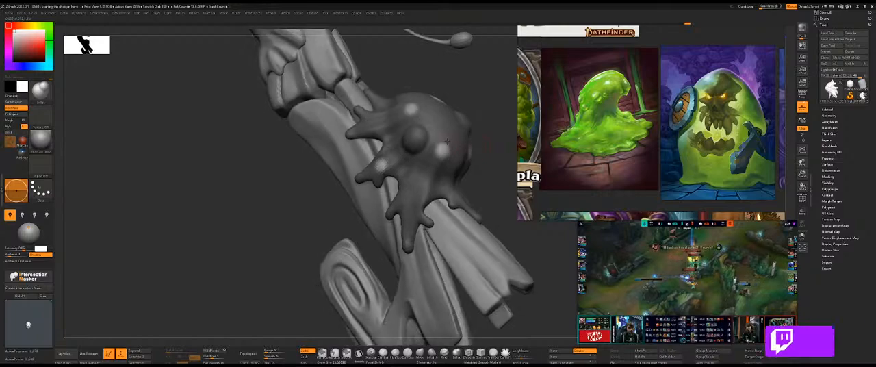
{"action": "left_click", "coordinate": [489, 128], "text": "ctrl"}
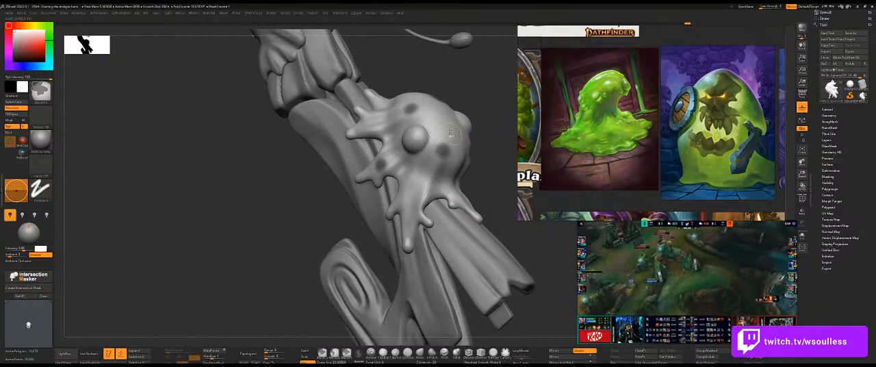
{"action": "left_click", "coordinate": [489, 134], "text": "ctrl"}
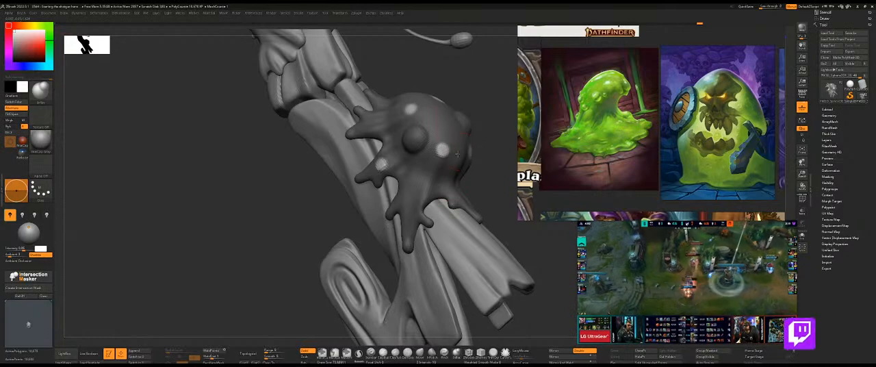
Pull the exposed spots outward into small raised bubbles on the blob's front and the side with the drips.
{"action": "mouse_move", "coordinate": [457, 161]}
{"action": "right_mouse_down"}
{"action": "mouse_move", "coordinate": [375, 168]}
{"action": "mouse_move", "coordinate": [375, 193]}
{"action": "right_mouse_up"}
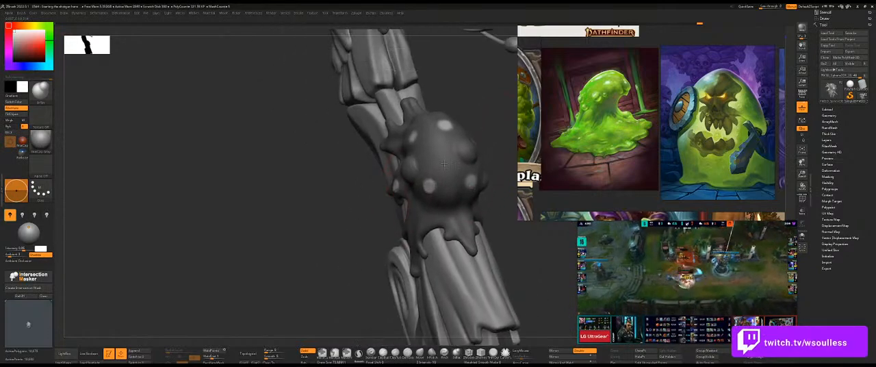
{"action": "right_click_drag", "start_coordinate": [424, 169], "coordinate": [421, 147]}
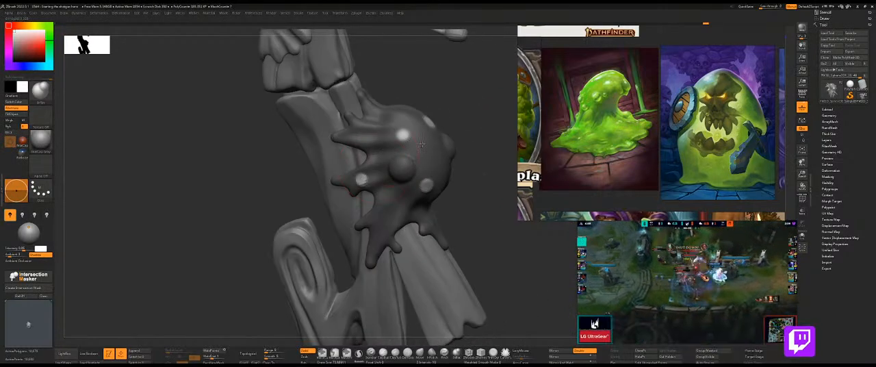
{"action": "right_click_drag", "start_coordinate": [456, 107], "coordinate": [425, 121]}
{"action": "mouse_move", "coordinate": [457, 100]}
{"action": "right_mouse_down"}
{"action": "mouse_move", "coordinate": [478, 90]}
{"action": "mouse_move", "coordinate": [401, 120]}
{"action": "right_mouse_up"}
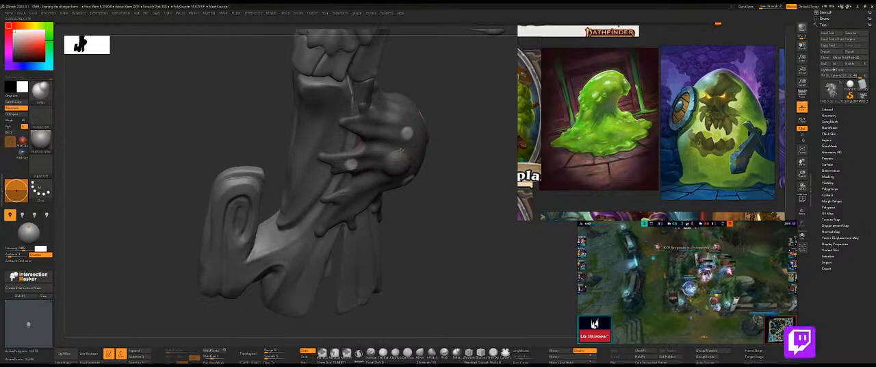
{"action": "mouse_move", "coordinate": [470, 135]}
{"action": "right_mouse_down"}
{"action": "mouse_move", "coordinate": [365, 171]}
{"action": "mouse_move", "coordinate": [380, 180]}
{"action": "right_mouse_up"}
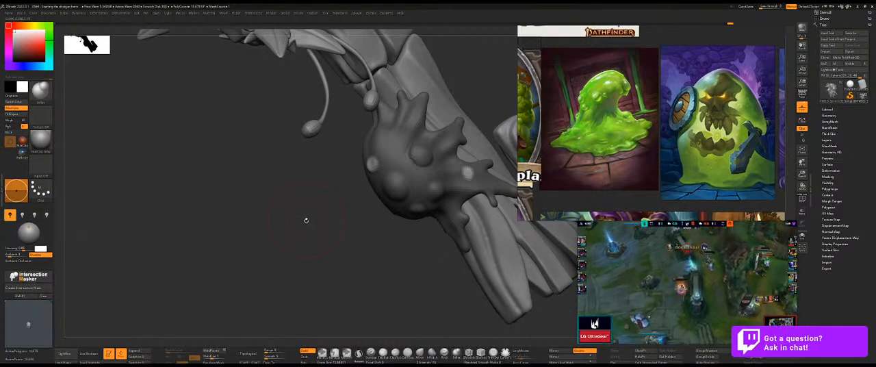
Raise the remaining exposed spots into small bubbles on the blob's top, centre and opposite side.
{"action": "left_click_drag", "start_coordinate": [309, 198], "coordinate": [367, 146]}
{"action": "left_click_drag", "start_coordinate": [323, 173], "coordinate": [368, 151]}
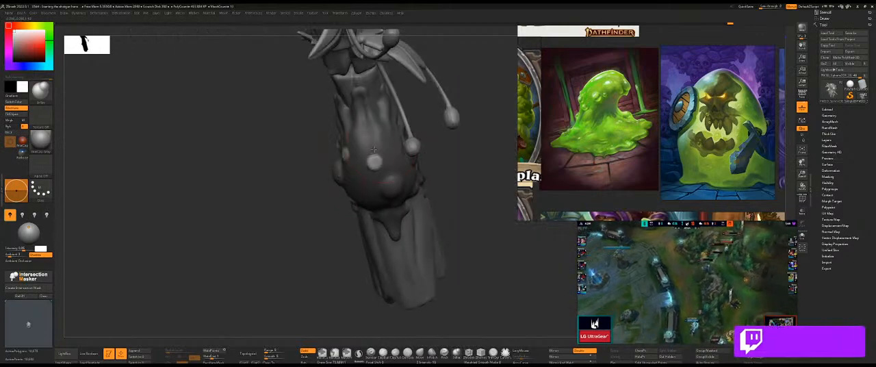
{"action": "left_click_drag", "start_coordinate": [457, 178], "coordinate": [392, 163]}
{"action": "left_click_drag", "start_coordinate": [466, 176], "coordinate": [417, 184]}
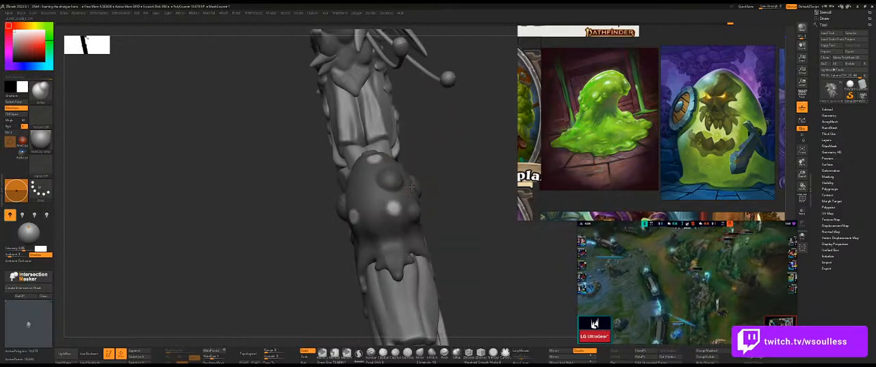
{"action": "mouse_move", "coordinate": [439, 212]}
{"action": "left_mouse_down"}
{"action": "mouse_move", "coordinate": [390, 220]}
{"action": "mouse_move", "coordinate": [406, 213]}
{"action": "left_mouse_up"}
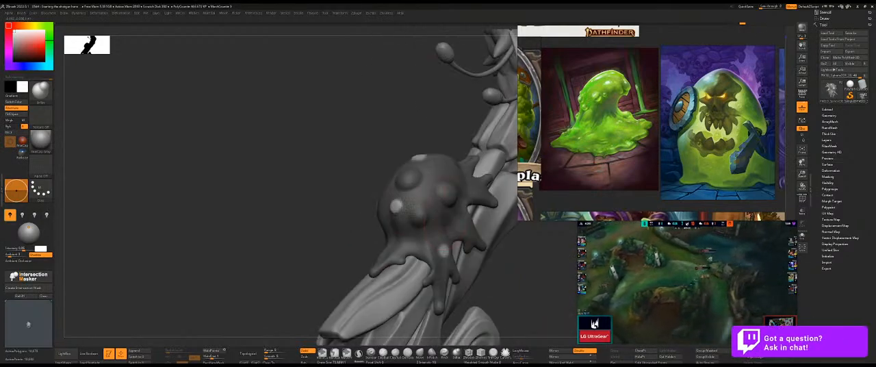
{"action": "left_click_drag", "start_coordinate": [370, 197], "coordinate": [392, 204]}
{"action": "mouse_move", "coordinate": [463, 212]}
{"action": "left_mouse_down"}
{"action": "mouse_move", "coordinate": [405, 199]}
{"action": "mouse_move", "coordinate": [395, 209]}
{"action": "mouse_move", "coordinate": [389, 179]}
{"action": "mouse_move", "coordinate": [395, 189]}
{"action": "mouse_move", "coordinate": [349, 180]}
{"action": "mouse_move", "coordinate": [361, 157]}
{"action": "left_mouse_up"}
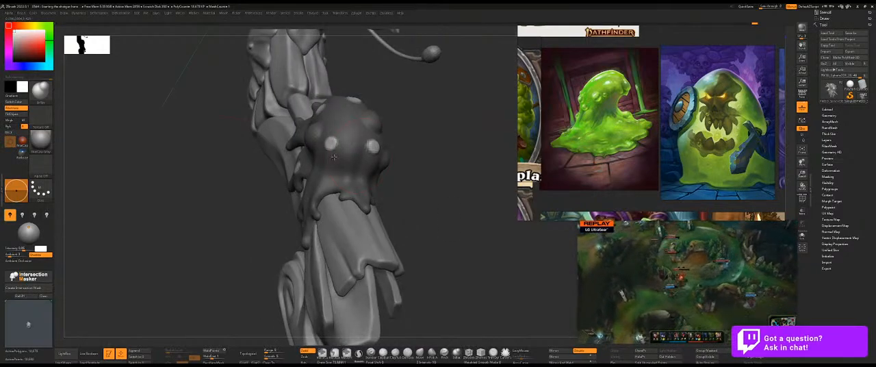
Refine the small bubbles' roundness and height with a smaller brush, including the one on the drip.
{"action": "left_click_drag", "start_coordinate": [316, 142], "coordinate": [350, 181]}
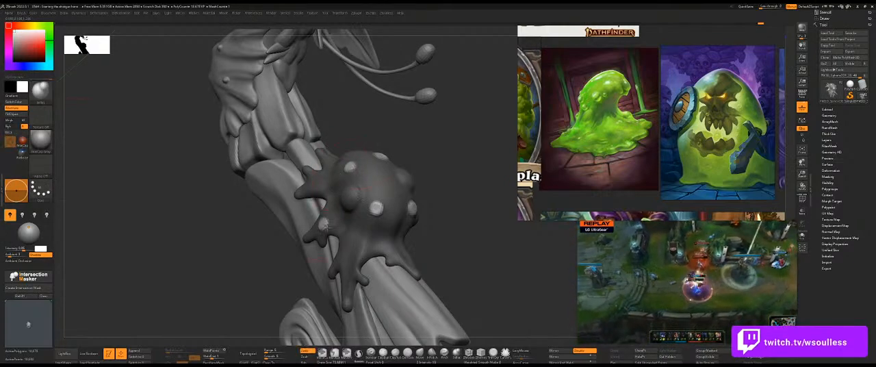
{"action": "left_click_drag", "start_coordinate": [312, 241], "coordinate": [317, 226]}
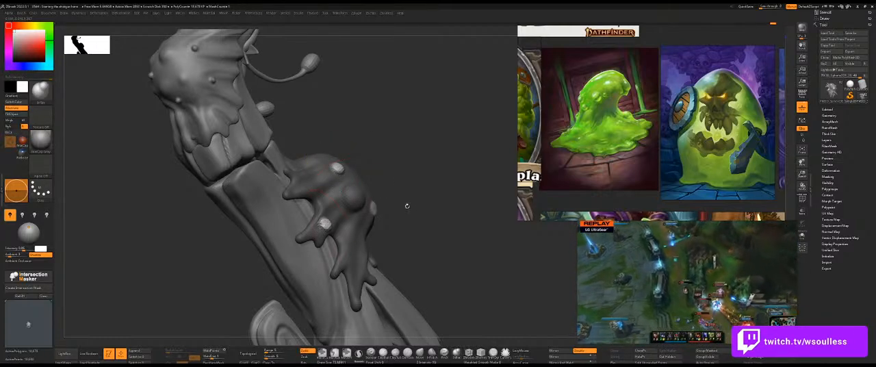
{"action": "left_click_drag", "start_coordinate": [384, 210], "coordinate": [387, 208]}
{"action": "key", "text": "s"}
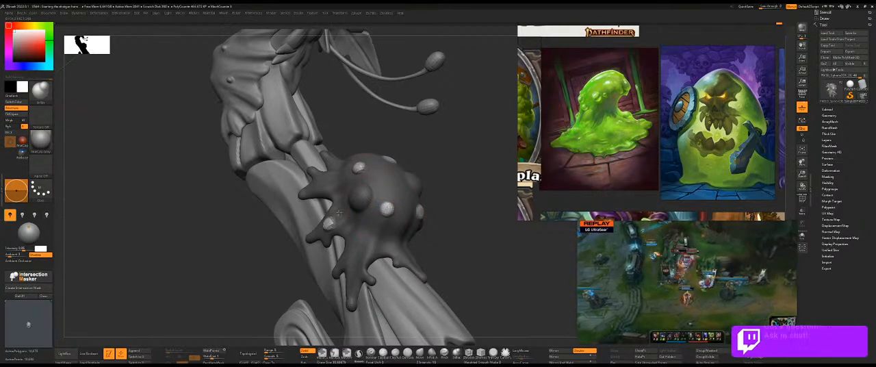
{"action": "left_click_drag", "start_coordinate": [438, 195], "coordinate": [412, 212]}
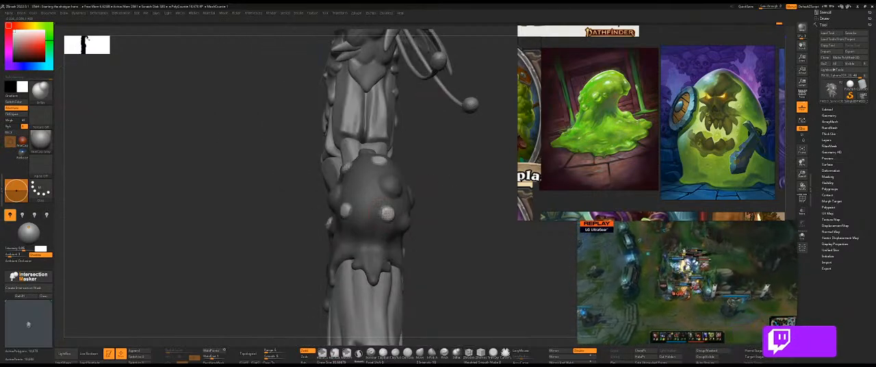
{"action": "left_click_drag", "start_coordinate": [392, 183], "coordinate": [384, 149]}
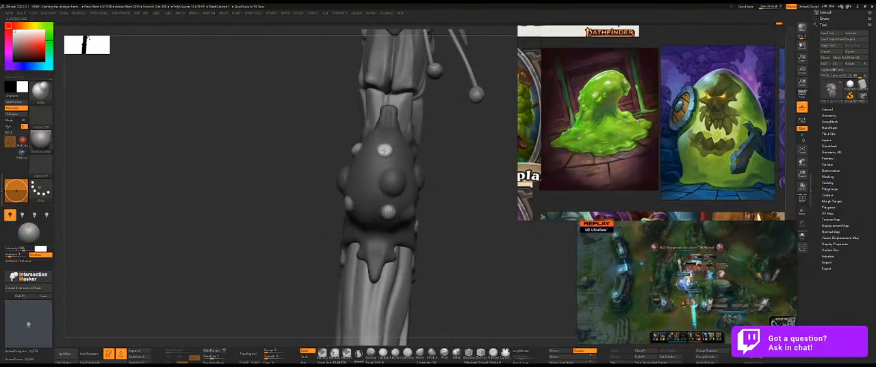
{"action": "left_click_drag", "start_coordinate": [435, 164], "coordinate": [435, 219]}
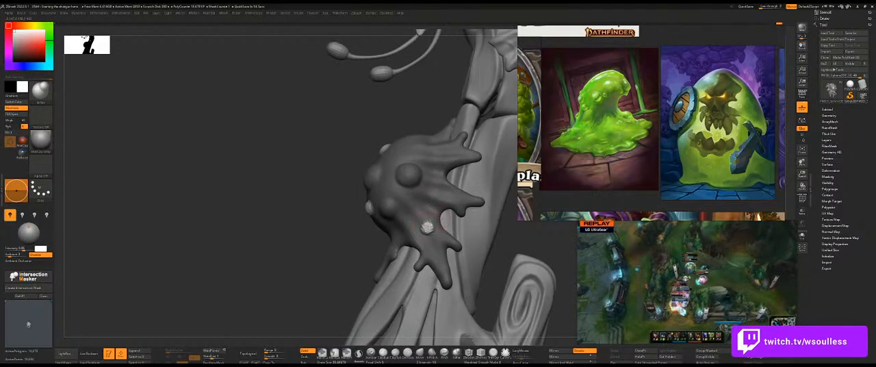
Invert the mask to protect the small bubbles and smooth the slime surface around their bases.
{"action": "left_click", "coordinate": [334, 221], "text": "ctrl"}
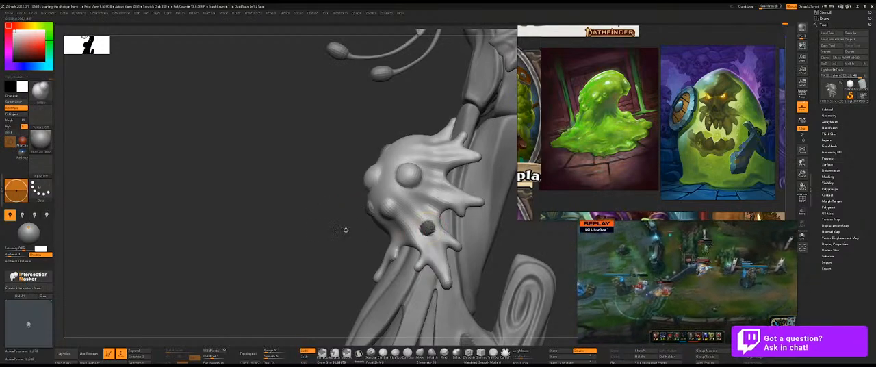
{"action": "left_click_drag", "start_coordinate": [426, 228], "coordinate": [432, 238], "text": "shift"}
{"action": "key", "text": "ctrl+z"}
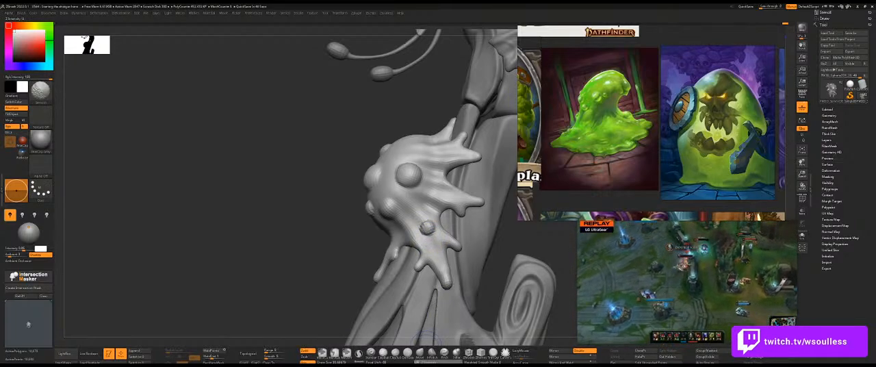
{"action": "left_click_drag", "start_coordinate": [423, 236], "coordinate": [425, 237], "text": "shift"}
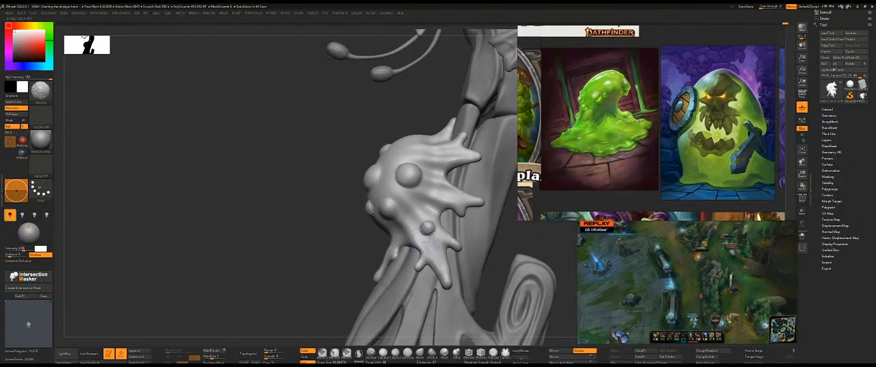
{"action": "mouse_move", "coordinate": [407, 237]}
{"action": "right_mouse_down"}
{"action": "mouse_move", "coordinate": [381, 221]}
{"action": "mouse_move", "coordinate": [379, 203]}
{"action": "mouse_move", "coordinate": [347, 218]}
{"action": "mouse_move", "coordinate": [454, 160]}
{"action": "right_mouse_up"}
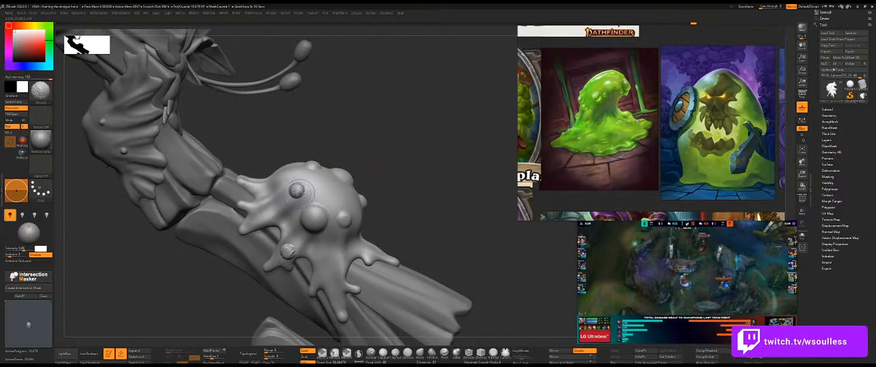
{"action": "mouse_move", "coordinate": [307, 195]}
{"action": "right_mouse_down"}
{"action": "mouse_move", "coordinate": [326, 147]}
{"action": "mouse_move", "coordinate": [430, 106]}
{"action": "mouse_move", "coordinate": [294, 237]}
{"action": "right_mouse_up"}
{"action": "left_click_drag", "start_coordinate": [288, 234], "coordinate": [294, 241], "text": "shift"}
Clear the mask and check the bubbled blob against the whole shotgun from several angles.
{"action": "mouse_move", "coordinate": [425, 189]}
{"action": "right_mouse_down", "text": "ctrl"}
{"action": "mouse_move", "coordinate": [362, 149]}
{"action": "mouse_move", "coordinate": [411, 171]}
{"action": "mouse_move", "coordinate": [383, 171]}
{"action": "mouse_move", "coordinate": [431, 222]}
{"action": "mouse_move", "coordinate": [416, 246]}
{"action": "mouse_move", "coordinate": [365, 203]}
{"action": "mouse_move", "coordinate": [401, 229]}
{"action": "mouse_move", "coordinate": [335, 222]}
{"action": "right_mouse_up", "text": "ctrl"}
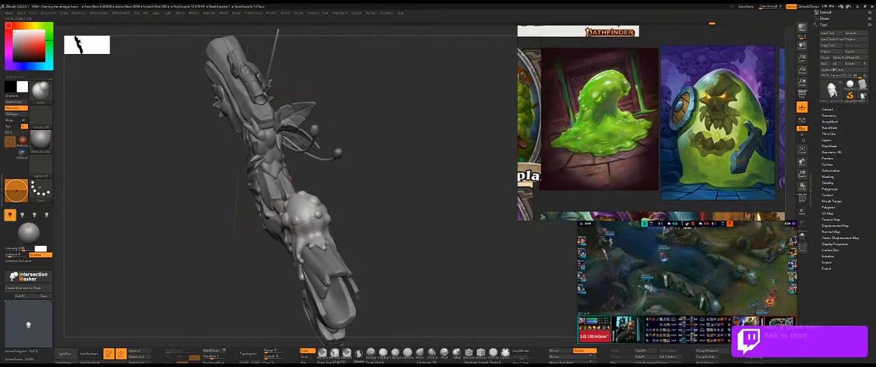
{"action": "left_click_drag", "start_coordinate": [373, 205], "coordinate": [333, 193]}
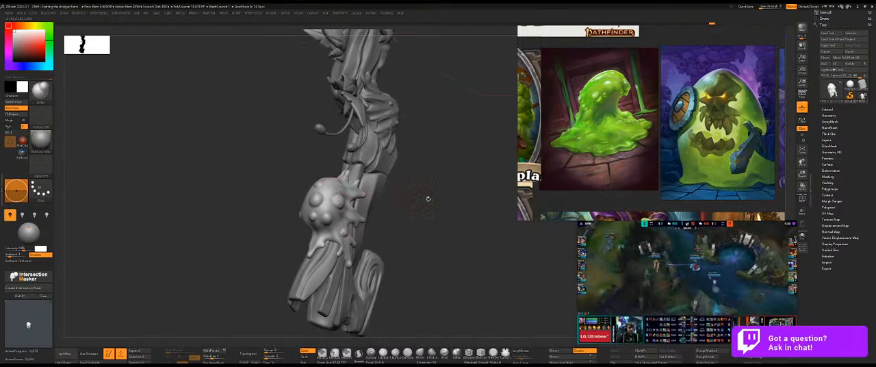
{"action": "left_click_drag", "start_coordinate": [426, 198], "coordinate": [433, 200], "text": "shift"}
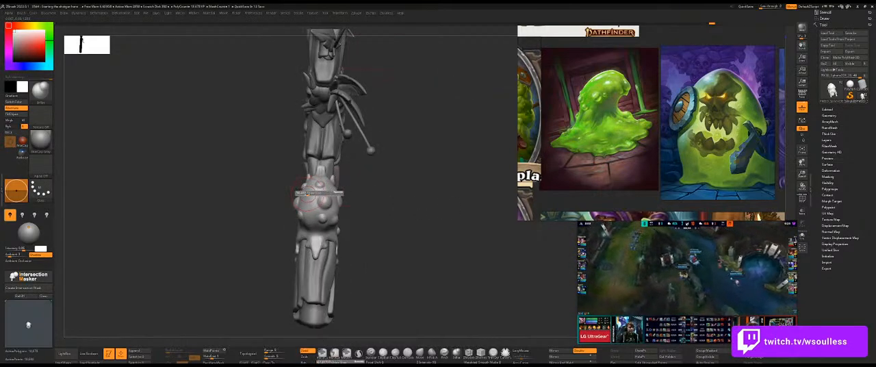
{"action": "mouse_move", "coordinate": [310, 202]}
{"action": "left_mouse_down"}
{"action": "mouse_move", "coordinate": [387, 193]}
{"action": "mouse_move", "coordinate": [398, 223]}
{"action": "left_mouse_up"}
{"action": "key", "text": "ctrl+z"}
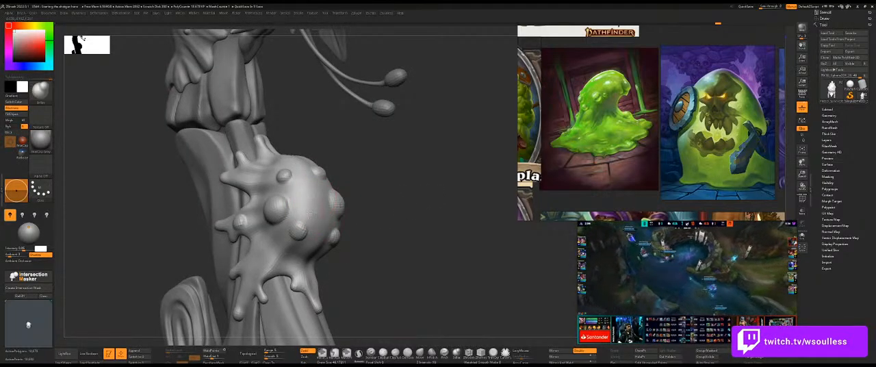
{"action": "left_click_drag", "start_coordinate": [395, 195], "coordinate": [375, 212]}
{"action": "left_click_drag", "start_coordinate": [475, 201], "coordinate": [442, 188], "text": "alt"}
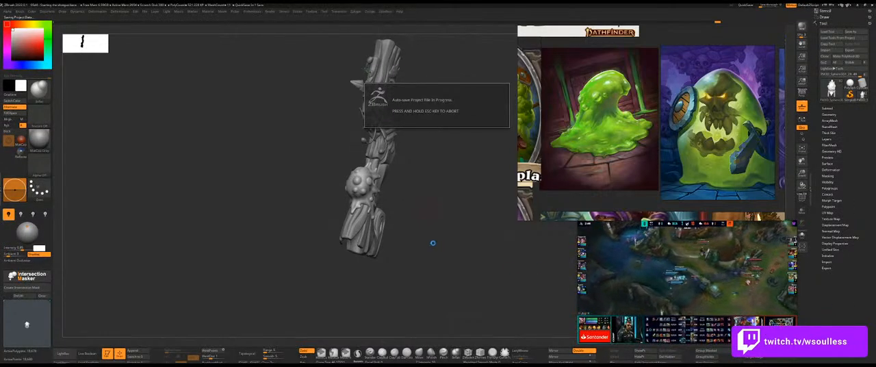
Isolate the slime piece in the shotgun's mouth and mask everything except its smooth inner lump.
{"action": "mouse_move", "coordinate": [432, 242]}
{"action": "left_mouse_down"}
{"action": "mouse_move", "coordinate": [439, 228]}
{"action": "mouse_move", "coordinate": [406, 294]}
{"action": "mouse_move", "coordinate": [334, 160]}
{"action": "left_mouse_up"}
{"action": "mouse_move", "coordinate": [440, 232]}
{"action": "left_mouse_down"}
{"action": "mouse_move", "coordinate": [414, 232]}
{"action": "mouse_move", "coordinate": [468, 237]}
{"action": "left_mouse_up"}
{"action": "mouse_move", "coordinate": [445, 262]}
{"action": "left_mouse_down", "text": "ctrl+shift"}
{"action": "mouse_move", "coordinate": [461, 274]}
{"action": "mouse_move", "coordinate": [463, 249]}
{"action": "mouse_move", "coordinate": [445, 244]}
{"action": "mouse_move", "coordinate": [447, 255]}
{"action": "left_mouse_up", "text": "ctrl+shift"}
{"action": "left_click", "coordinate": [459, 245], "text": "ctrl+shift"}
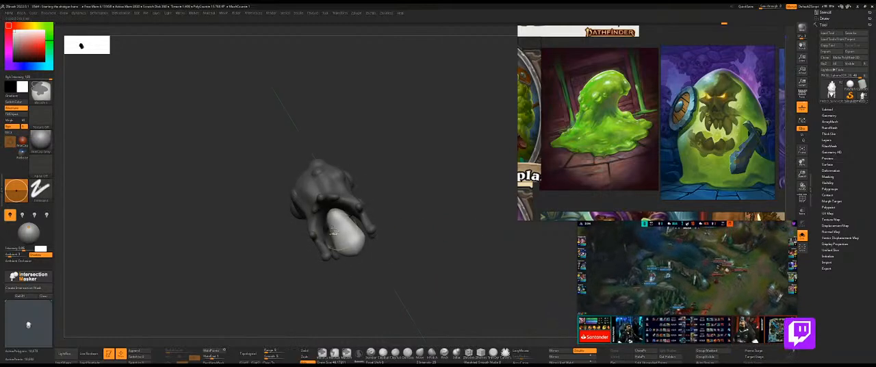
{"action": "left_click_drag", "start_coordinate": [406, 207], "coordinate": [448, 230], "text": "alt"}
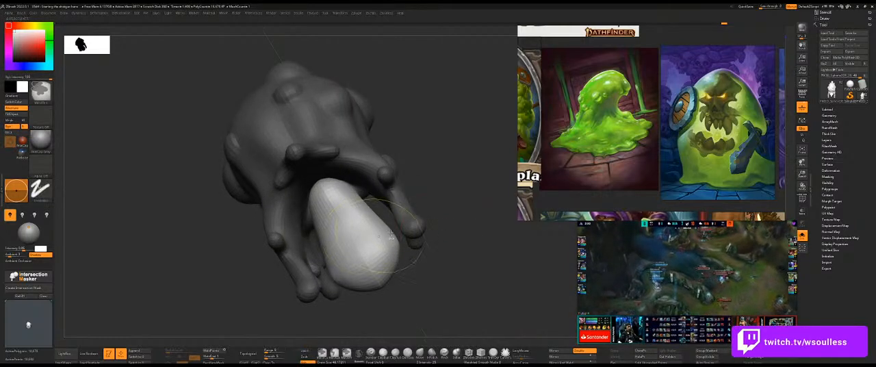
Shape and smooth the exposed inner lump where it meets the surrounding slime.
{"action": "mouse_move", "coordinate": [464, 189]}
{"action": "left_mouse_down"}
{"action": "mouse_move", "coordinate": [357, 192]}
{"action": "mouse_move", "coordinate": [446, 213]}
{"action": "left_mouse_up"}
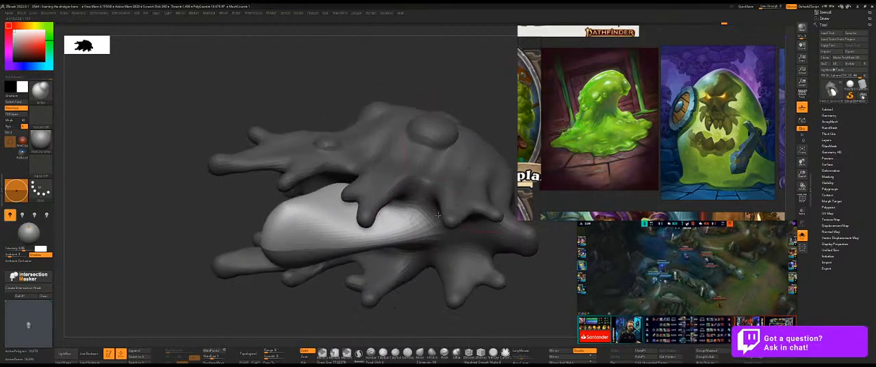
{"action": "left_click_drag", "start_coordinate": [473, 259], "coordinate": [422, 225]}
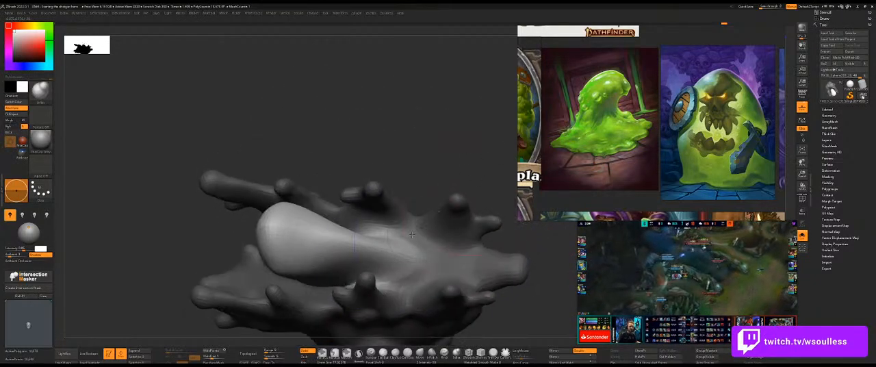
{"action": "mouse_move", "coordinate": [351, 243]}
{"action": "left_mouse_down"}
{"action": "mouse_move", "coordinate": [424, 175]}
{"action": "mouse_move", "coordinate": [482, 149]}
{"action": "mouse_move", "coordinate": [468, 115]}
{"action": "mouse_move", "coordinate": [483, 112]}
{"action": "mouse_move", "coordinate": [485, 138]}
{"action": "left_mouse_up"}
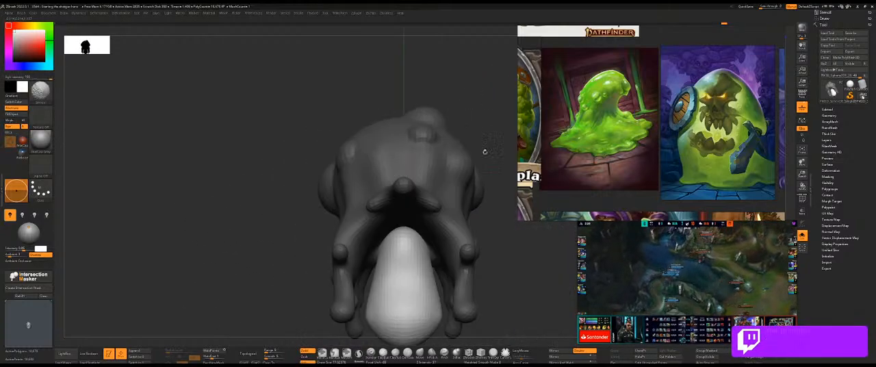
{"action": "left_click_drag", "start_coordinate": [509, 238], "coordinate": [451, 171]}
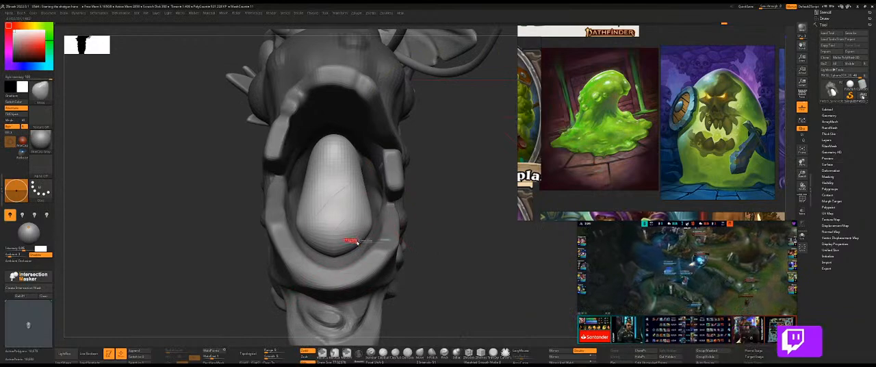
Reshape the lump inside the shotgun's open mouth and pull several drips from its lower end.
{"action": "mouse_move", "coordinate": [431, 244]}
{"action": "left_mouse_down"}
{"action": "mouse_move", "coordinate": [346, 268]}
{"action": "mouse_move", "coordinate": [426, 230]}
{"action": "mouse_move", "coordinate": [444, 248]}
{"action": "mouse_move", "coordinate": [457, 236]}
{"action": "mouse_move", "coordinate": [471, 260]}
{"action": "mouse_move", "coordinate": [465, 268]}
{"action": "mouse_move", "coordinate": [548, 244]}
{"action": "mouse_move", "coordinate": [441, 231]}
{"action": "mouse_move", "coordinate": [420, 248]}
{"action": "mouse_move", "coordinate": [425, 234]}
{"action": "mouse_move", "coordinate": [544, 267]}
{"action": "left_mouse_up"}
{"action": "mouse_move", "coordinate": [565, 240]}
{"action": "left_mouse_down"}
{"action": "mouse_move", "coordinate": [497, 242]}
{"action": "mouse_move", "coordinate": [186, 179]}
{"action": "mouse_move", "coordinate": [179, 169]}
{"action": "left_mouse_up"}
{"action": "mouse_move", "coordinate": [412, 281]}
{"action": "left_mouse_down"}
{"action": "mouse_move", "coordinate": [489, 270]}
{"action": "mouse_move", "coordinate": [405, 275]}
{"action": "mouse_move", "coordinate": [336, 227]}
{"action": "mouse_move", "coordinate": [366, 230]}
{"action": "mouse_move", "coordinate": [389, 252]}
{"action": "mouse_move", "coordinate": [319, 218]}
{"action": "left_mouse_up"}
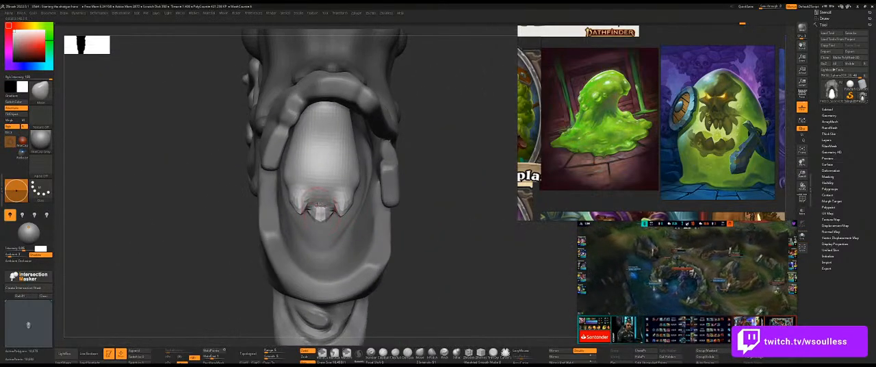
{"action": "mouse_move", "coordinate": [401, 244]}
{"action": "left_mouse_down"}
{"action": "mouse_move", "coordinate": [431, 256]}
{"action": "mouse_move", "coordinate": [335, 219]}
{"action": "mouse_move", "coordinate": [446, 264]}
{"action": "mouse_move", "coordinate": [321, 218]}
{"action": "left_mouse_up"}
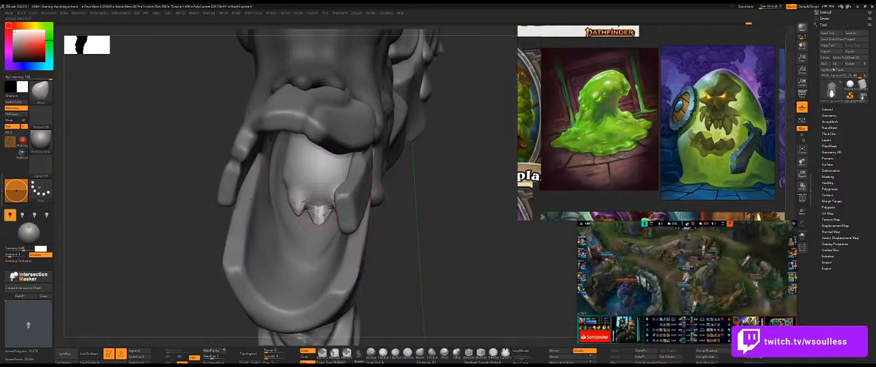
{"action": "right_click_drag", "start_coordinate": [342, 172], "coordinate": [301, 147]}
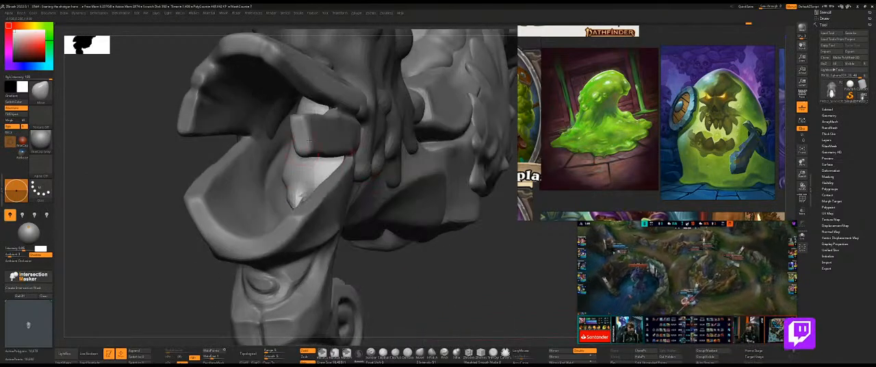
{"action": "right_click_drag", "start_coordinate": [195, 164], "coordinate": [268, 136]}
Isolate the slime piece again and pull additional drip points from the lump's end and side.
{"action": "key", "text": "shift+s"}
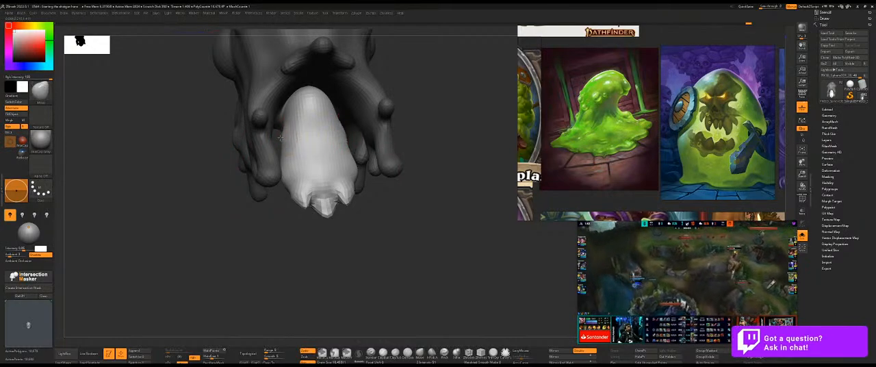
{"action": "key", "text": "shift+s"}
{"action": "right_click_drag", "start_coordinate": [291, 141], "coordinate": [394, 195]}
{"action": "right_click_drag", "start_coordinate": [435, 174], "coordinate": [427, 172]}
{"action": "mouse_move", "coordinate": [371, 162]}
{"action": "right_mouse_down"}
{"action": "mouse_move", "coordinate": [454, 160]}
{"action": "mouse_move", "coordinate": [418, 159]}
{"action": "mouse_move", "coordinate": [409, 110]}
{"action": "mouse_move", "coordinate": [373, 101]}
{"action": "mouse_move", "coordinate": [337, 108]}
{"action": "right_mouse_up"}
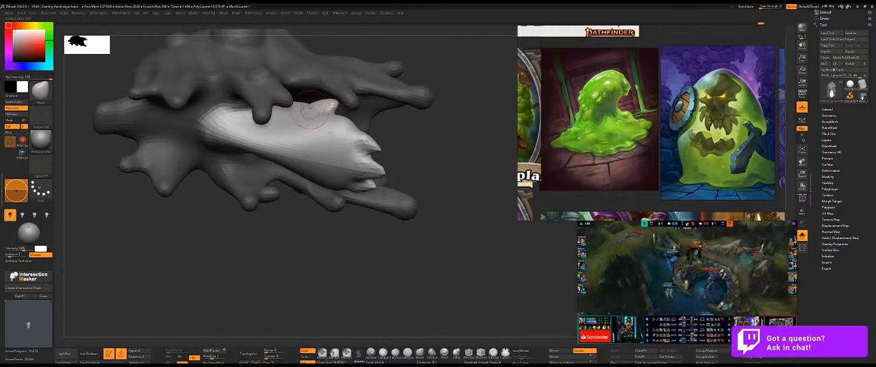
Isolate the inner lump and build up clay ridges across it running toward its drip points.
{"action": "left_click", "coordinate": [314, 139], "text": "ctrl+shift"}
{"action": "right_click_drag", "start_coordinate": [415, 115], "coordinate": [415, 141]}
{"action": "key", "text": "b"}
{"action": "key", "text": "c"}
{"action": "key", "text": "b"}
{"action": "left_click_drag", "start_coordinate": [306, 91], "coordinate": [255, 110]}
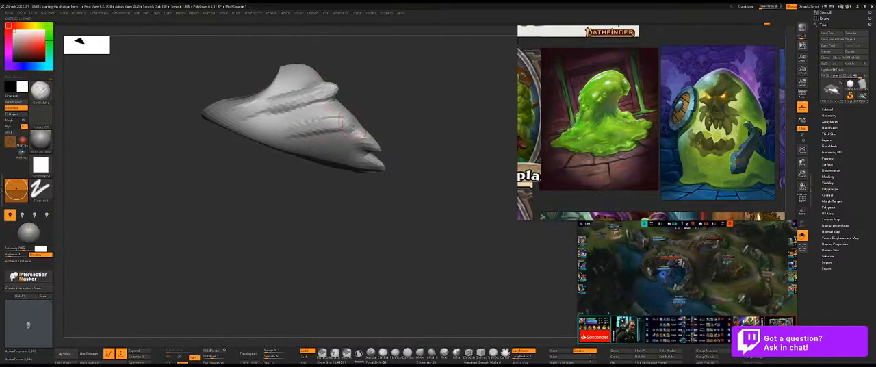
{"action": "mouse_move", "coordinate": [408, 143]}
{"action": "right_mouse_down"}
{"action": "mouse_move", "coordinate": [353, 148]}
{"action": "mouse_move", "coordinate": [375, 147]}
{"action": "right_mouse_up"}
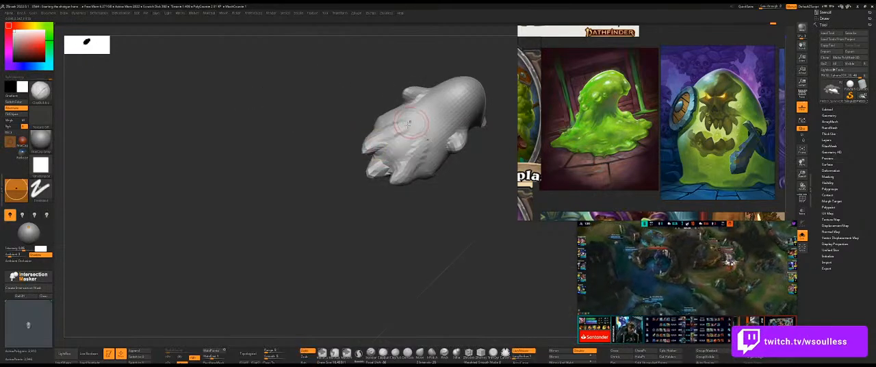
Smooth the ridges on the lump's end and sides, and show the surrounding slime again.
{"action": "right_click_drag", "start_coordinate": [326, 134], "coordinate": [396, 108]}
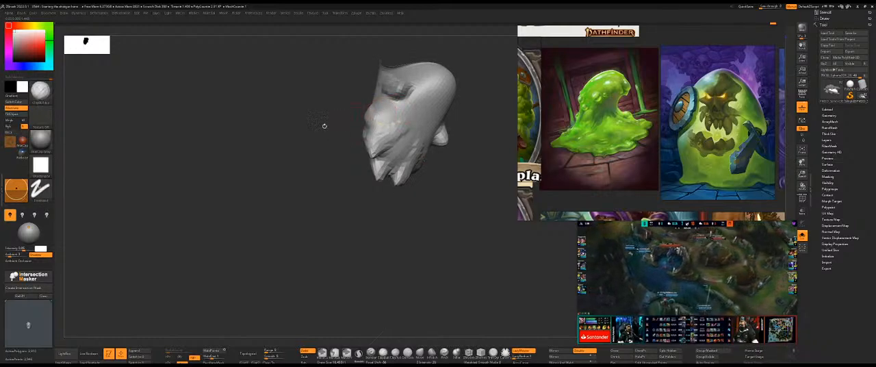
{"action": "right_click_drag", "start_coordinate": [336, 123], "coordinate": [376, 127]}
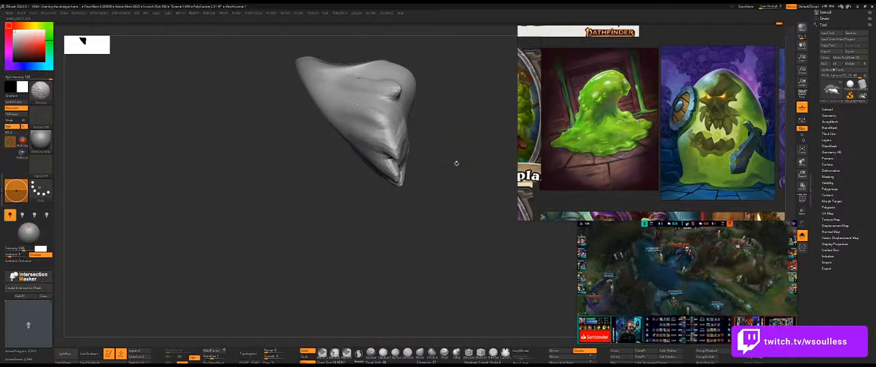
{"action": "right_click_drag", "start_coordinate": [455, 165], "coordinate": [414, 126]}
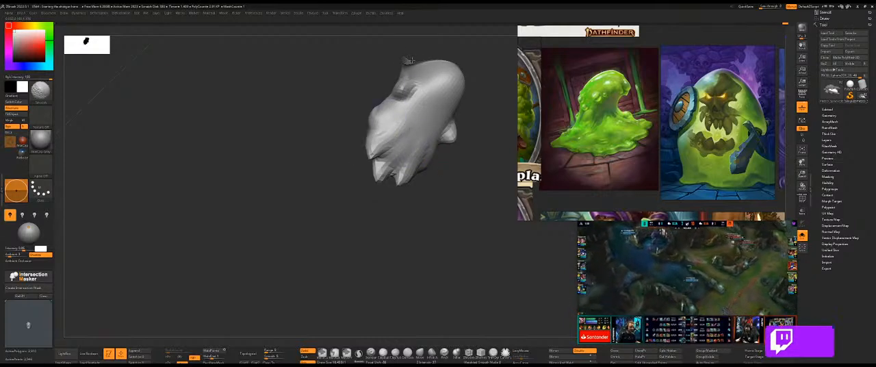
{"action": "left_click_drag", "start_coordinate": [351, 99], "coordinate": [338, 111], "text": "ctrl+shift"}
{"action": "left_click", "coordinate": [338, 111], "text": "ctrl"}
{"action": "left_click", "coordinate": [371, 192], "text": "ctrl+shift"}
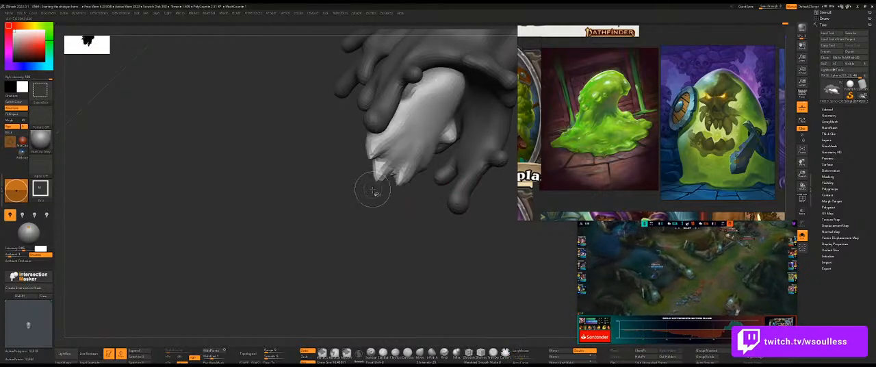
Pull the drip points around the lump's end and sides into shape with the Move brush.
{"action": "right_click_drag", "start_coordinate": [278, 160], "coordinate": [403, 121]}
{"action": "key", "text": "b"}
{"action": "key", "text": "m"}
{"action": "key", "text": "v"}
{"action": "mouse_move", "coordinate": [295, 114]}
{"action": "right_mouse_down"}
{"action": "mouse_move", "coordinate": [329, 111]}
{"action": "mouse_move", "coordinate": [268, 162]}
{"action": "mouse_move", "coordinate": [351, 145]}
{"action": "mouse_move", "coordinate": [465, 191]}
{"action": "right_mouse_up"}
{"action": "key", "text": "shift+s"}
{"action": "key", "text": "ctrl+shift+s"}
{"action": "key", "text": "ctrl+shift+s"}
{"action": "left_click", "coordinate": [259, 190], "text": "ctrl+shift"}
{"action": "right_click_drag", "start_coordinate": [301, 179], "coordinate": [363, 165]}
{"action": "mouse_move", "coordinate": [192, 137]}
{"action": "right_mouse_down"}
{"action": "mouse_move", "coordinate": [252, 133]}
{"action": "mouse_move", "coordinate": [244, 132]}
{"action": "mouse_move", "coordinate": [272, 117]}
{"action": "mouse_move", "coordinate": [379, 150]}
{"action": "mouse_move", "coordinate": [261, 132]}
{"action": "mouse_move", "coordinate": [259, 139]}
{"action": "right_mouse_up"}
{"action": "key", "text": "ctrl+shift+s"}
{"action": "key", "text": "ctrl+shift+s"}
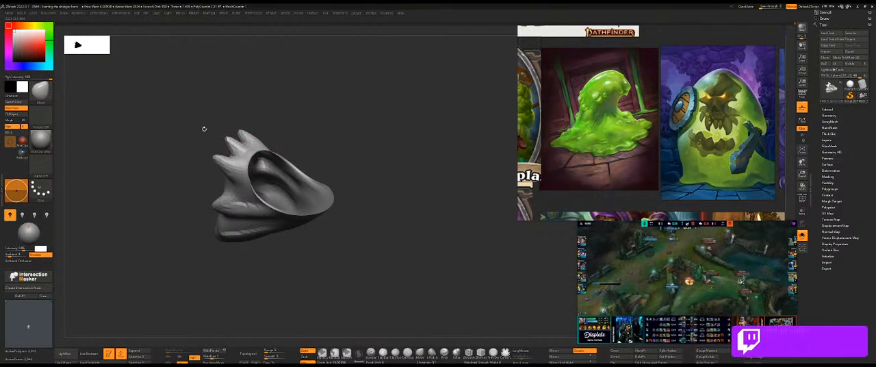
Adjust and smooth the rear part of the lump where it shows through the opening in the shotgun's body.
{"action": "right_click_drag", "start_coordinate": [204, 129], "coordinate": [262, 123]}
{"action": "key", "text": "ctrl+shift+s"}
{"action": "mouse_move", "coordinate": [381, 136]}
{"action": "right_mouse_down"}
{"action": "mouse_move", "coordinate": [363, 237]}
{"action": "mouse_move", "coordinate": [335, 131]}
{"action": "mouse_move", "coordinate": [253, 156]}
{"action": "right_mouse_up"}
{"action": "mouse_move", "coordinate": [305, 107]}
{"action": "right_mouse_down"}
{"action": "mouse_move", "coordinate": [236, 130]}
{"action": "mouse_move", "coordinate": [287, 171]}
{"action": "mouse_move", "coordinate": [267, 145]}
{"action": "right_mouse_up"}
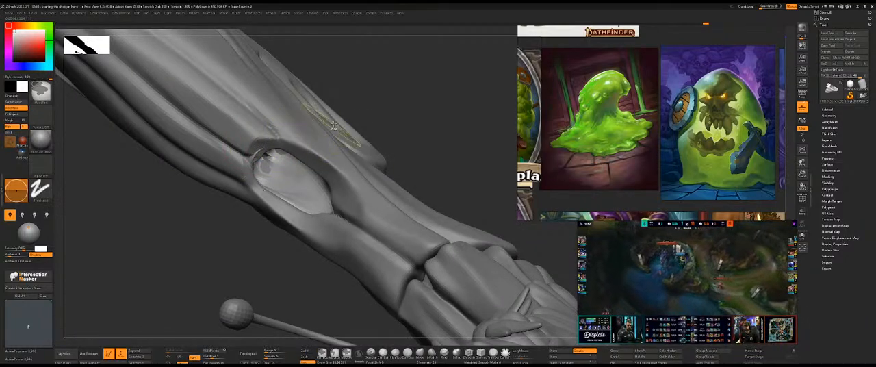
{"action": "mouse_move", "coordinate": [347, 117]}
{"action": "right_mouse_down"}
{"action": "mouse_move", "coordinate": [401, 82]}
{"action": "mouse_move", "coordinate": [372, 78]}
{"action": "mouse_move", "coordinate": [423, 113]}
{"action": "mouse_move", "coordinate": [405, 128]}
{"action": "mouse_move", "coordinate": [271, 129]}
{"action": "right_mouse_up"}
{"action": "key", "text": "alt+s"}
{"action": "left_click_drag", "start_coordinate": [245, 136], "coordinate": [254, 126]}
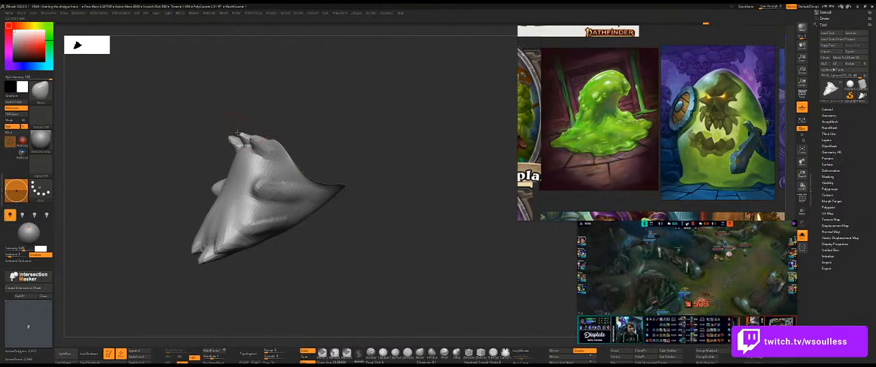
Pull additional drip points from the lump's upper end and side inside the shotgun's mouth.
{"action": "key", "text": "alt+s"}
{"action": "mouse_move", "coordinate": [254, 103]}
{"action": "right_mouse_down"}
{"action": "mouse_move", "coordinate": [301, 113]}
{"action": "mouse_move", "coordinate": [273, 121]}
{"action": "mouse_move", "coordinate": [353, 130]}
{"action": "mouse_move", "coordinate": [313, 132]}
{"action": "mouse_move", "coordinate": [338, 137]}
{"action": "right_mouse_up"}
{"action": "key", "text": "alt+s"}
{"action": "right_click_drag", "start_coordinate": [314, 184], "coordinate": [265, 181]}
{"action": "left_click_drag", "start_coordinate": [282, 179], "coordinate": [271, 177], "text": "shift"}
{"action": "key", "text": "s"}
{"action": "mouse_move", "coordinate": [272, 178]}
{"action": "right_mouse_down"}
{"action": "mouse_move", "coordinate": [315, 180]}
{"action": "mouse_move", "coordinate": [383, 139]}
{"action": "mouse_move", "coordinate": [375, 151]}
{"action": "right_mouse_up"}
{"action": "key", "text": "shift+alt+s"}
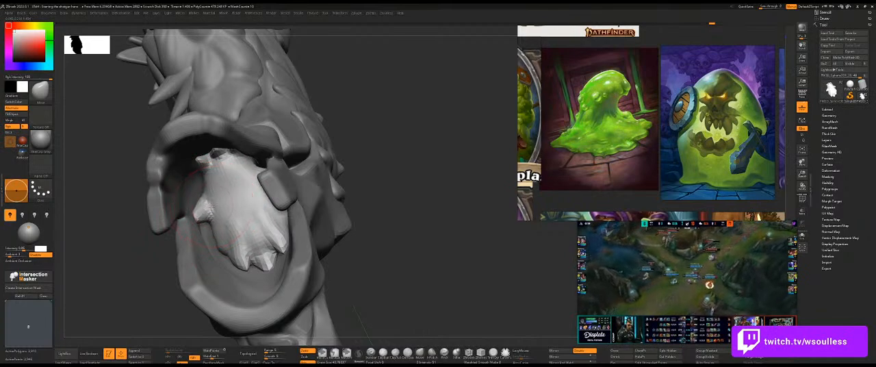
Shape the lump's side drips against the mouth's rim and smooth the surface between them.
{"action": "right_click_drag", "start_coordinate": [123, 230], "coordinate": [224, 192]}
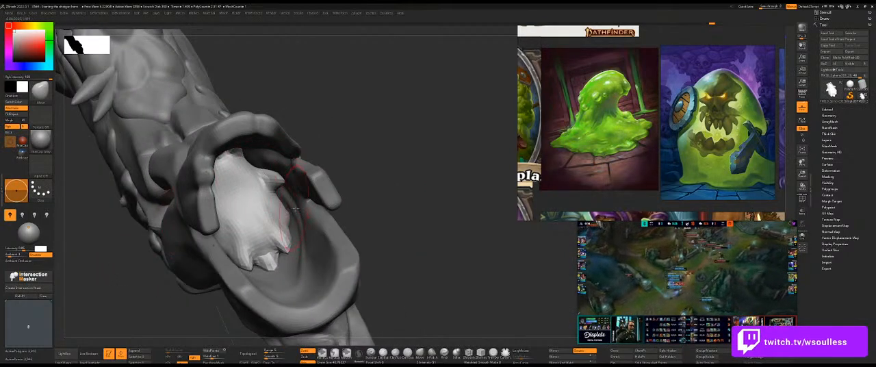
{"action": "key", "text": "shift+s"}
{"action": "right_click_drag", "start_coordinate": [328, 202], "coordinate": [267, 200]}
{"action": "key", "text": "s"}
{"action": "left_click_drag", "start_coordinate": [270, 216], "coordinate": [267, 216]}
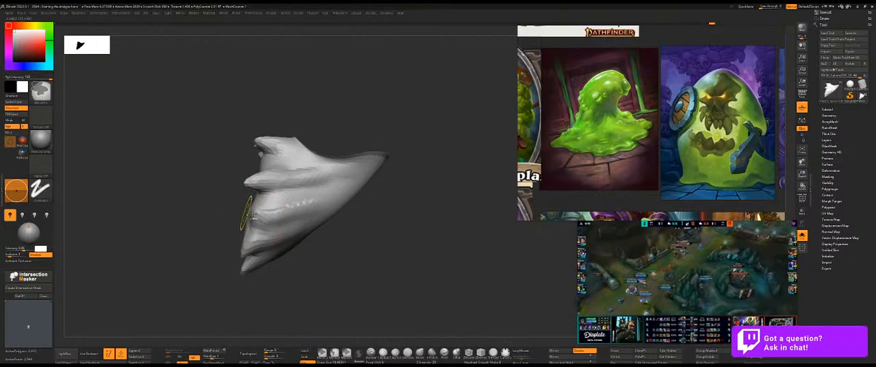
{"action": "mouse_move", "coordinate": [248, 215]}
{"action": "right_mouse_down"}
{"action": "mouse_move", "coordinate": [201, 210]}
{"action": "mouse_move", "coordinate": [258, 216]}
{"action": "mouse_move", "coordinate": [233, 207]}
{"action": "mouse_move", "coordinate": [274, 208]}
{"action": "right_mouse_up"}
{"action": "key", "text": "shift+s"}
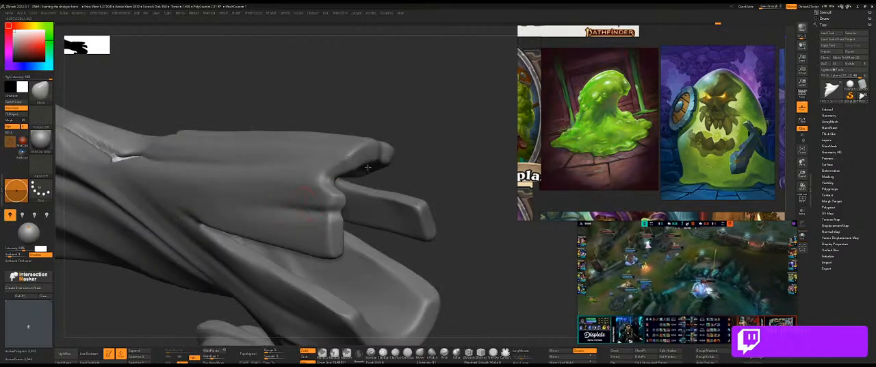
Lengthen and refine the lump's side and lower drip tips, comparing them with the shotgun's open mouth.
{"action": "right_click_drag", "start_coordinate": [387, 157], "coordinate": [361, 137]}
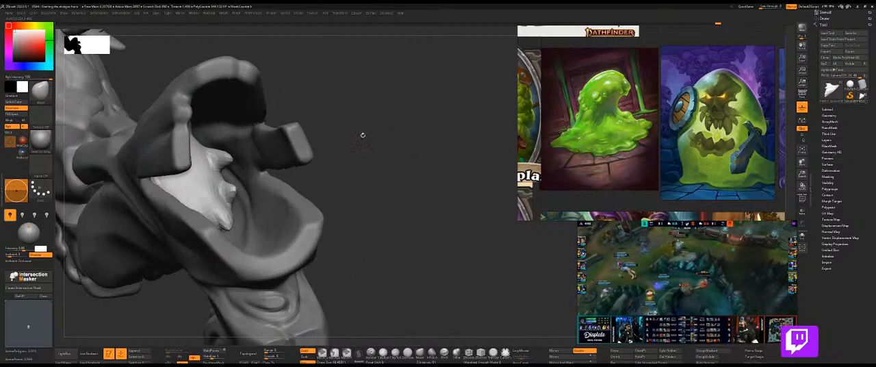
{"action": "key", "text": "ctrl+shift+s"}
{"action": "left_click_drag", "start_coordinate": [236, 226], "coordinate": [265, 230]}
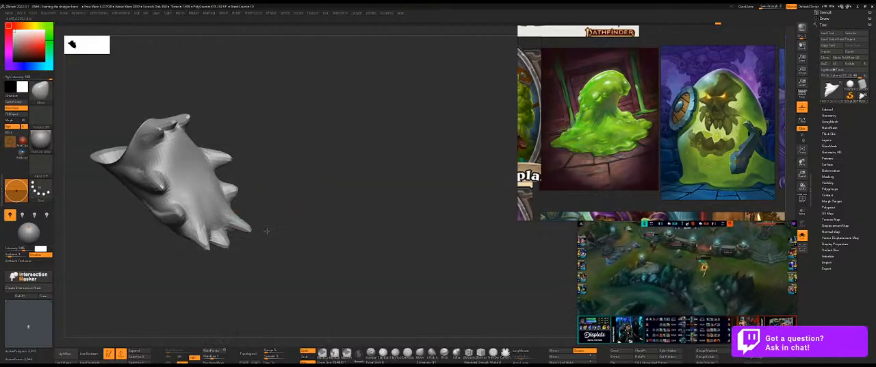
{"action": "key", "text": "ctrl+shift+s"}
{"action": "mouse_move", "coordinate": [424, 190]}
{"action": "right_mouse_down"}
{"action": "mouse_move", "coordinate": [268, 232]}
{"action": "mouse_move", "coordinate": [297, 230]}
{"action": "right_mouse_up"}
{"action": "key", "text": "ctrl+shift+s"}
{"action": "key", "text": "s"}
{"action": "mouse_move", "coordinate": [247, 236]}
{"action": "right_mouse_down"}
{"action": "mouse_move", "coordinate": [312, 210]}
{"action": "mouse_move", "coordinate": [326, 217]}
{"action": "mouse_move", "coordinate": [270, 231]}
{"action": "mouse_move", "coordinate": [258, 248]}
{"action": "right_mouse_up"}
{"action": "key", "text": "shift+s"}
{"action": "key", "text": "shift+s"}
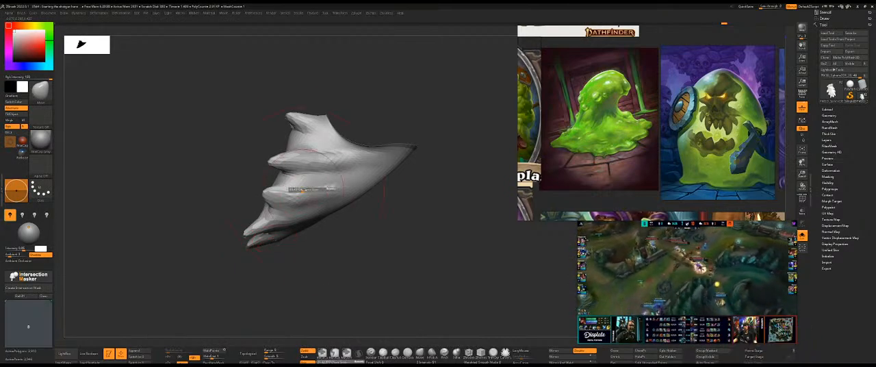
{"action": "mouse_move", "coordinate": [276, 242]}
{"action": "right_mouse_down"}
{"action": "mouse_move", "coordinate": [308, 265]}
{"action": "mouse_move", "coordinate": [330, 247]}
{"action": "right_mouse_up"}
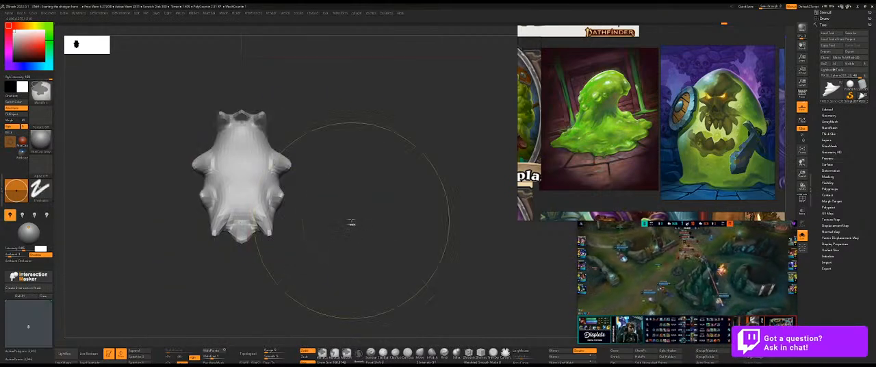
Show the full slime piece again with everything except the inner lump masked.
{"action": "left_click", "coordinate": [347, 220], "text": "ctrl"}
{"action": "key", "text": "ctrl+space"}
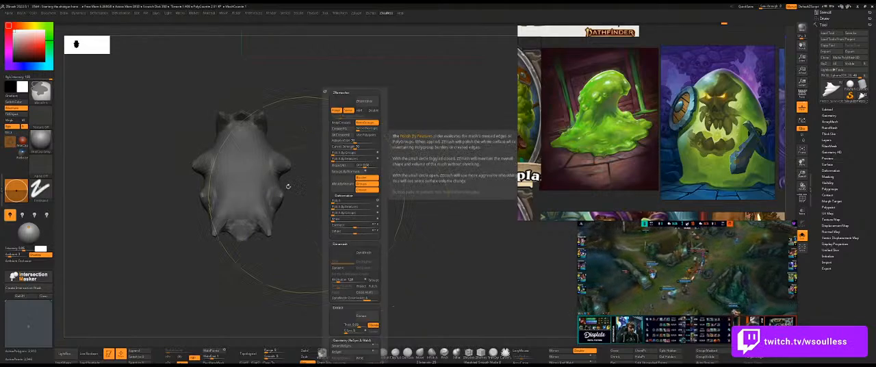
{"action": "left_click", "coordinate": [370, 141], "text": "ctrl+shift"}
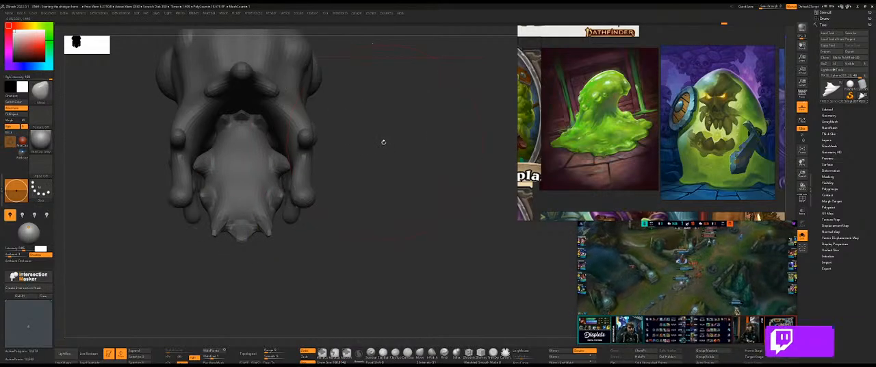
{"action": "left_click", "coordinate": [383, 141], "text": "ctrl"}
{"action": "left_click", "coordinate": [254, 183], "text": "ctrl+shift"}
{"action": "left_click", "coordinate": [369, 170], "text": "ctrl"}
{"action": "left_click", "coordinate": [390, 165], "text": "ctrl+shift"}
{"action": "left_click", "coordinate": [400, 148], "text": "ctrl"}
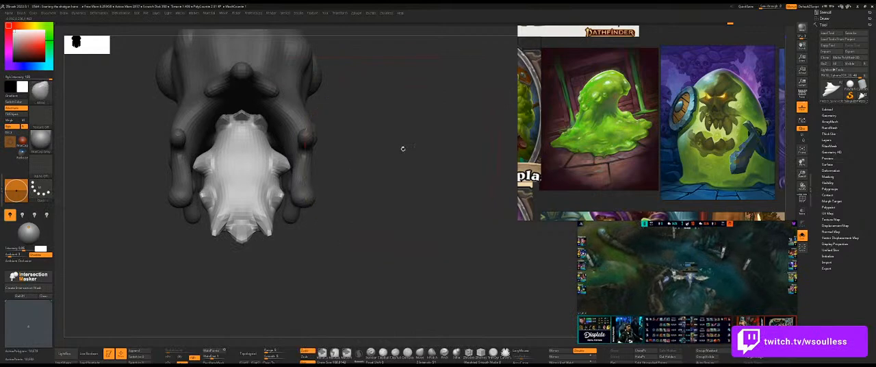
Try remeshing the slime piece with ZRemesher, compare it with the original mesh, and undo the remesh.
{"action": "key", "text": "w"}
{"action": "key", "text": "ctrl+q"}
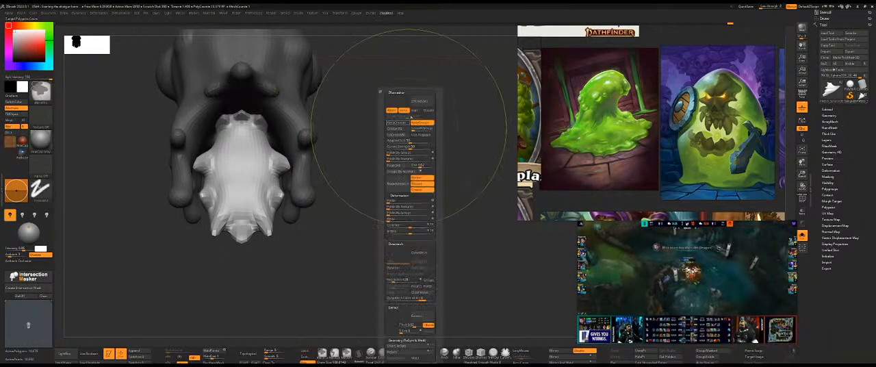
{"action": "left_click", "coordinate": [419, 102]}
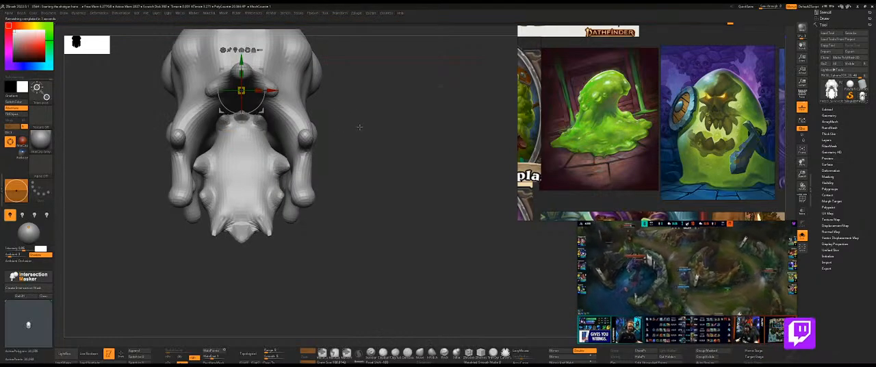
{"action": "left_click_drag", "start_coordinate": [362, 129], "coordinate": [373, 193], "text": "alt"}
{"action": "key", "text": "q"}
{"action": "left_click_drag", "start_coordinate": [399, 166], "coordinate": [396, 179]}
{"action": "key", "text": "ctrl+z"}
{"action": "key", "text": "ctrl+z"}
{"action": "key", "text": "w"}
{"action": "key", "text": "ctrl+shift+z"}
{"action": "key", "text": "ctrl+shift+z"}
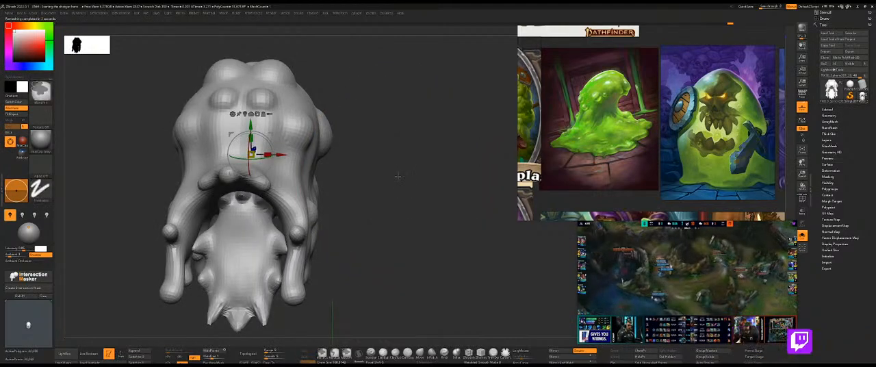
{"action": "key", "text": "ctrl+z"}
Invert the slime piece's mask so that only the inner lump stays unmasked.
{"action": "key", "text": "ctrl+i"}
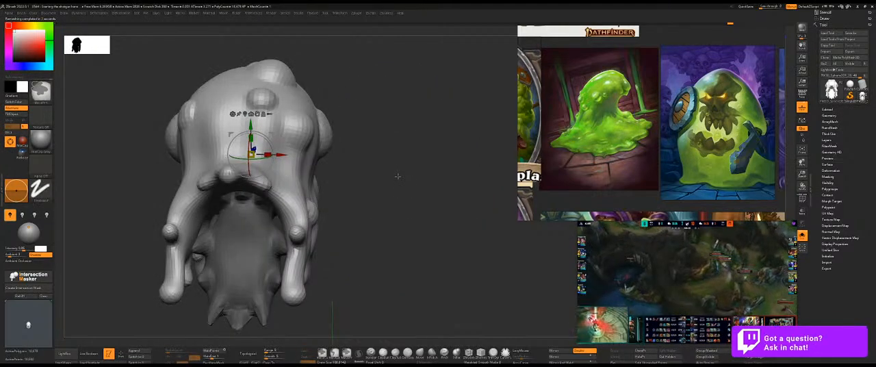
{"action": "key", "text": "ctrl"}
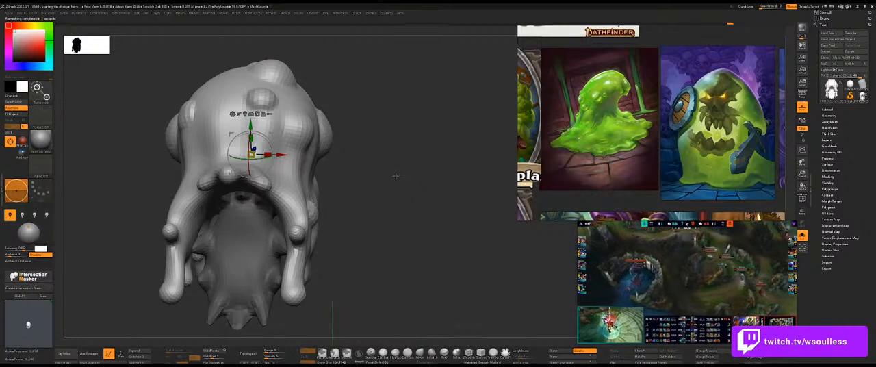
{"action": "key", "text": "q"}
{"action": "left_click_drag", "start_coordinate": [395, 180], "coordinate": [400, 171]}
{"action": "key", "text": "w"}
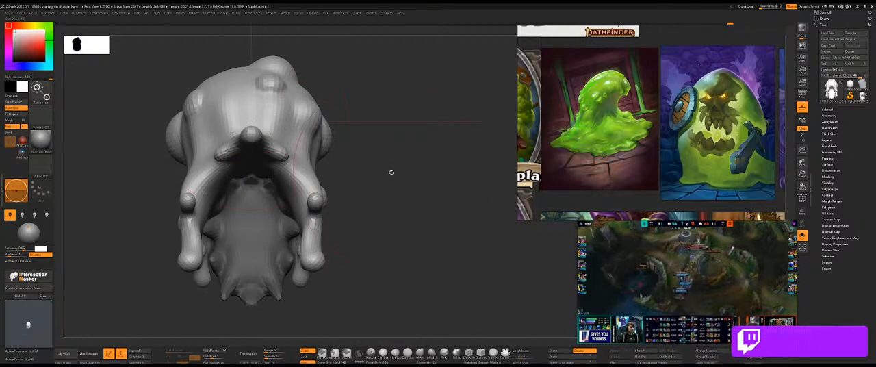
{"action": "left_click", "coordinate": [394, 169], "text": "ctrl"}
{"action": "key", "text": "ctrl+space"}
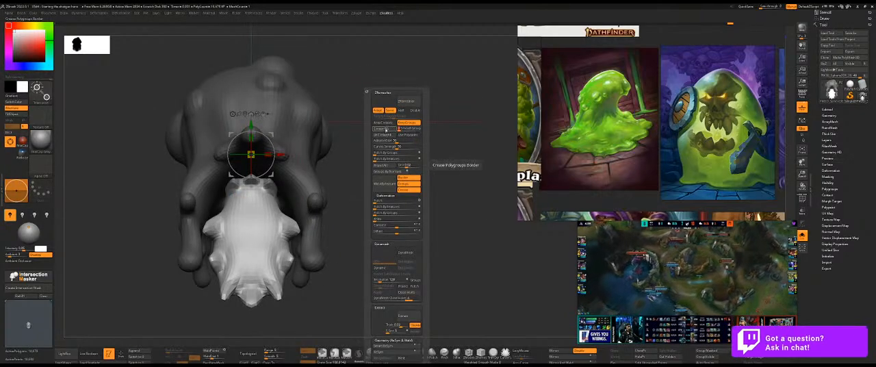
{"action": "key", "text": "q"}
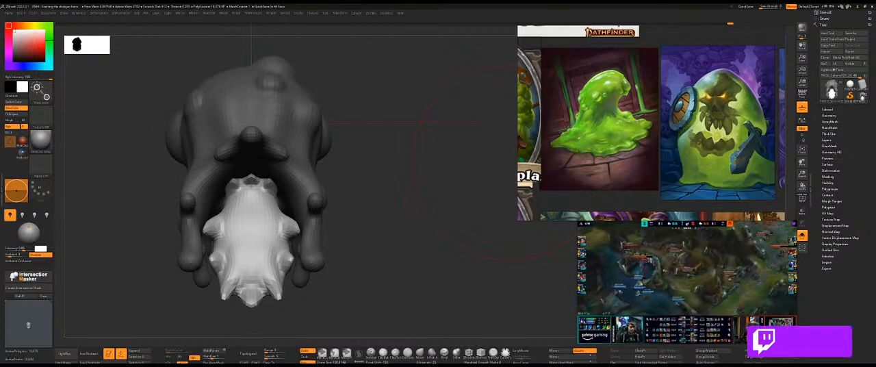
{"action": "mouse_move", "coordinate": [675, 327]}
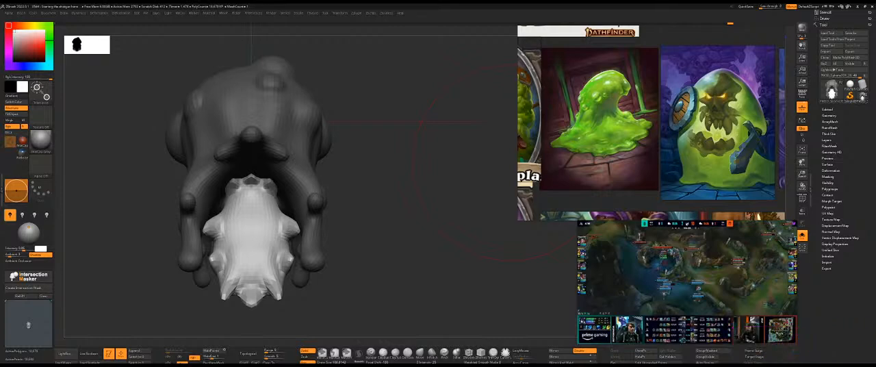
{"action": "mouse_move", "coordinate": [716, 296]}
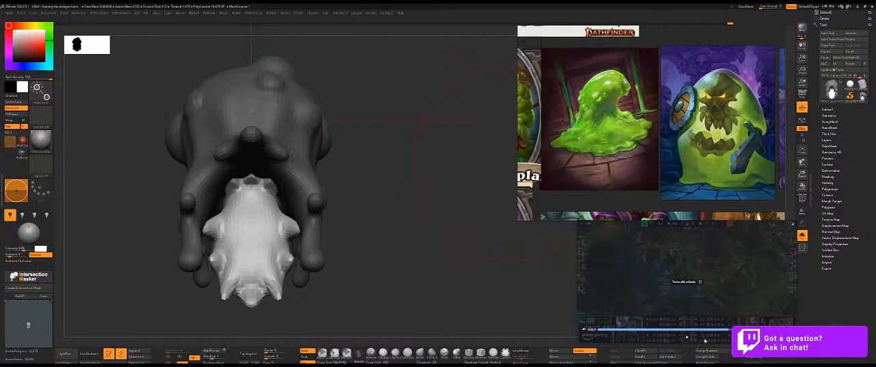
Isolate the inner lump and try ZRemesher on it, then undo the remesh and the isolation.
{"action": "left_click_drag", "start_coordinate": [414, 217], "coordinate": [428, 242]}
{"action": "key", "text": "w"}
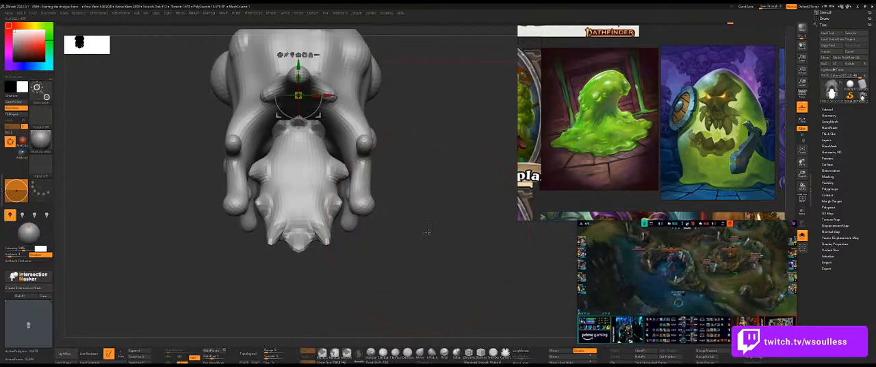
{"action": "key", "text": "d"}
{"action": "left_click", "coordinate": [420, 117]}
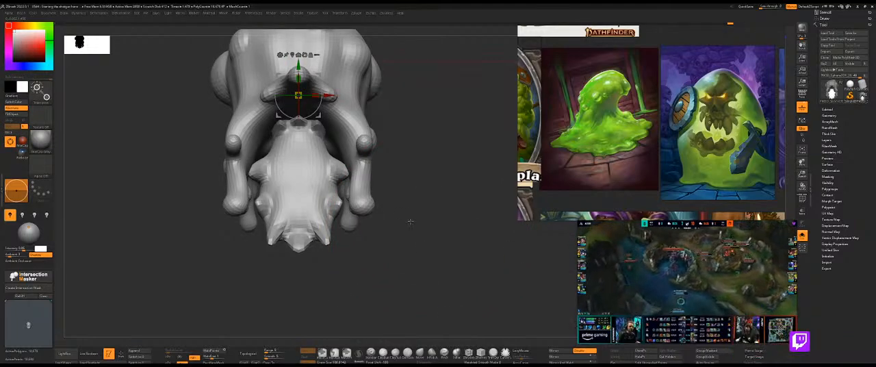
{"action": "key", "text": "ctrl+z"}
{"action": "key", "text": "q"}
{"action": "left_click", "coordinate": [335, 188], "text": "ctrl+shift"}
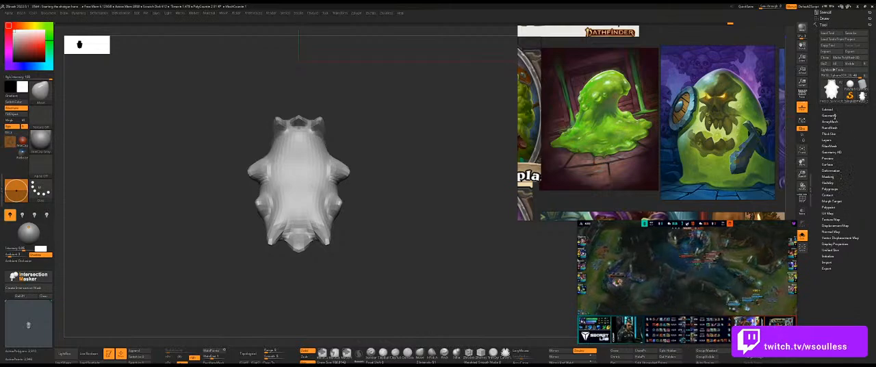
{"action": "left_click", "coordinate": [834, 116]}
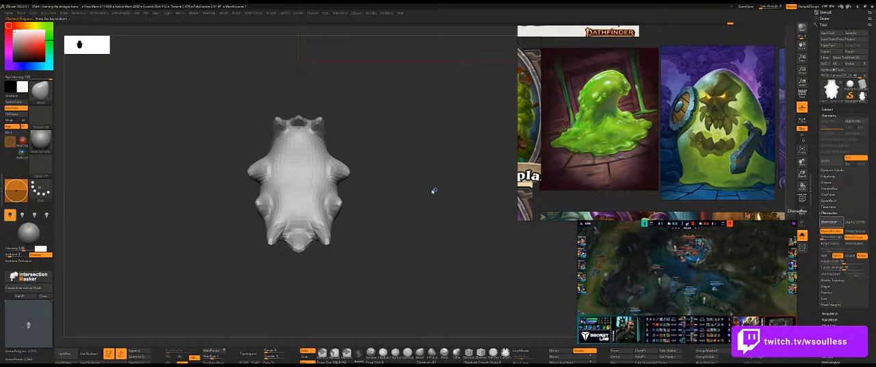
{"action": "mouse_move", "coordinate": [414, 179]}
{"action": "left_mouse_down"}
{"action": "mouse_move", "coordinate": [410, 195]}
{"action": "mouse_move", "coordinate": [438, 177]}
{"action": "left_mouse_up"}
{"action": "key", "text": "ctrl+z"}
{"action": "key", "text": "ctrl+z"}
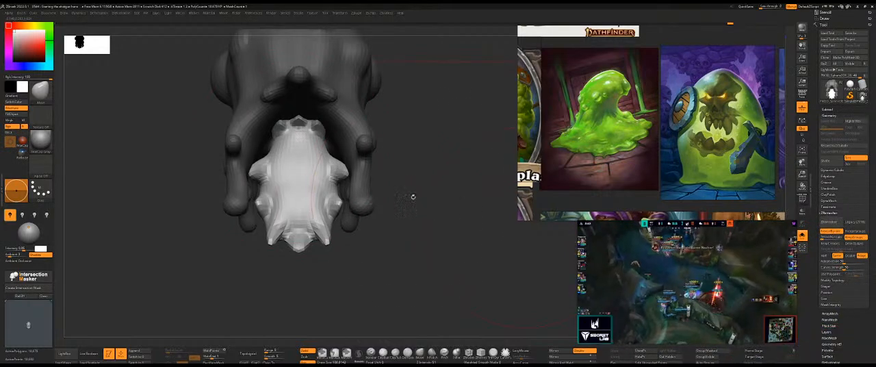
Remesh the isolated inner lump with ZRemesher again, show the full slime piece and compare the mesh with its earlier state.
{"action": "key", "text": "ctrl+z"}
{"action": "left_click", "coordinate": [277, 169], "text": "ctrl+shift"}
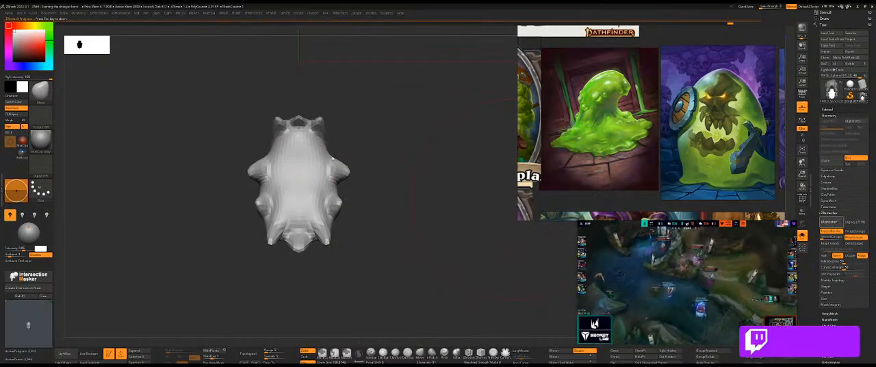
{"action": "left_click_drag", "start_coordinate": [442, 163], "coordinate": [441, 254]}
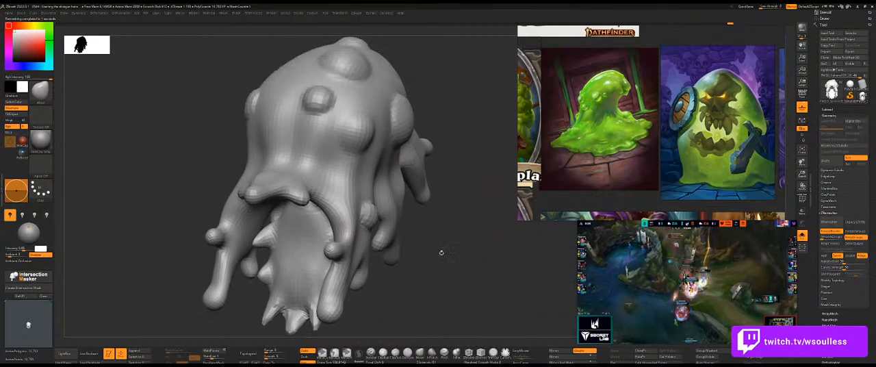
{"action": "key", "text": "ctrl+z"}
{"action": "key", "text": "ctrl+z"}
{"action": "key", "text": "ctrl+shift+z"}
{"action": "left_click", "coordinate": [442, 251], "text": "ctrl+shift"}
Display the polygroup wireframe and separate the slime piece's inner lump as its own mesh.
{"action": "key", "text": "shift+f"}
{"action": "left_click_drag", "start_coordinate": [447, 256], "coordinate": [256, 238]}
{"action": "left_click_drag", "start_coordinate": [160, 199], "coordinate": [198, 194]}
{"action": "left_click", "coordinate": [311, 236], "text": "ctrl+shift"}
{"action": "left_click_drag", "start_coordinate": [431, 226], "coordinate": [417, 221]}
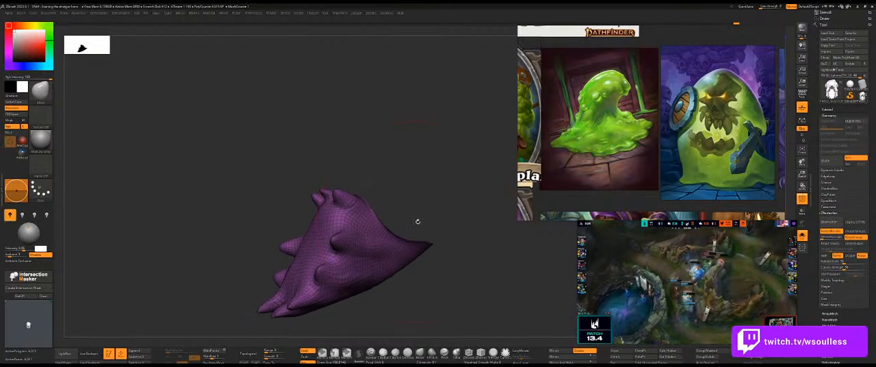
{"action": "left_click", "coordinate": [396, 147], "text": "ctrl"}
{"action": "left_click", "coordinate": [387, 132], "text": "ctrl"}
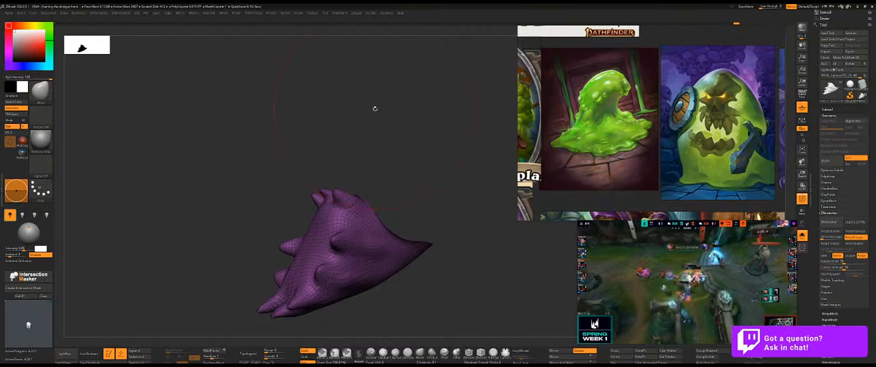
Reshape the inner lump's upper rim and rear opening with the Move brush.
{"action": "mouse_move", "coordinate": [377, 152]}
{"action": "left_mouse_down"}
{"action": "mouse_move", "coordinate": [390, 164]}
{"action": "mouse_move", "coordinate": [330, 184]}
{"action": "left_mouse_up"}
{"action": "left_click_drag", "start_coordinate": [393, 184], "coordinate": [383, 185]}
{"action": "left_click", "coordinate": [415, 170], "text": "ctrl"}
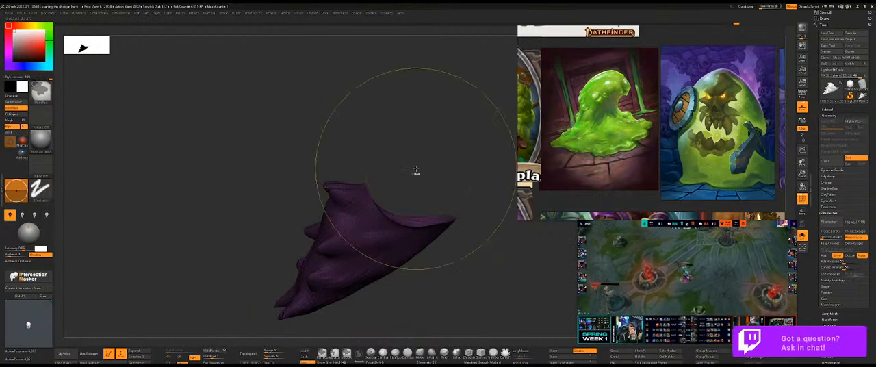
{"action": "left_click", "coordinate": [418, 169], "text": "ctrl+shift"}
{"action": "left_click", "coordinate": [248, 129], "text": "ctrl"}
{"action": "key", "text": "alt+s"}
{"action": "key", "text": "alt+s"}
{"action": "left_click", "coordinate": [367, 260], "text": "ctrl+shift"}
{"action": "right_click_drag", "start_coordinate": [395, 273], "coordinate": [351, 251]}
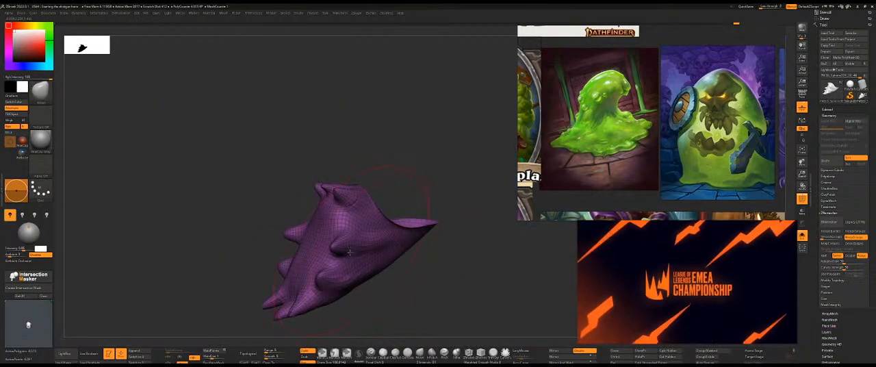
Inflate the pointed tips around the inner lump into rounded drops.
{"action": "key", "text": "s"}
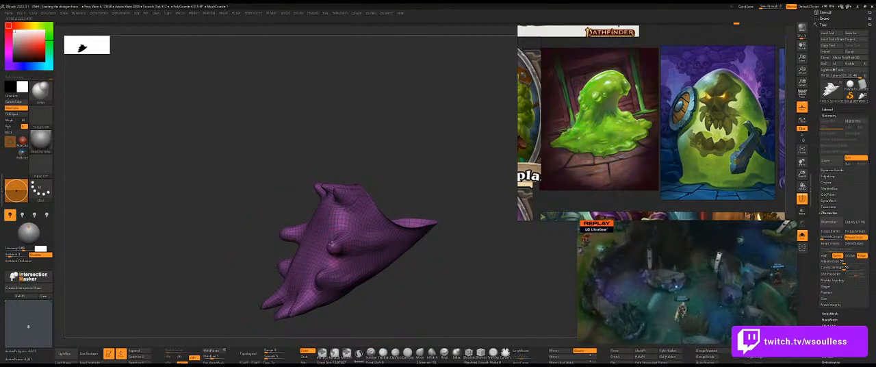
{"action": "right_click_drag", "start_coordinate": [336, 188], "coordinate": [307, 185]}
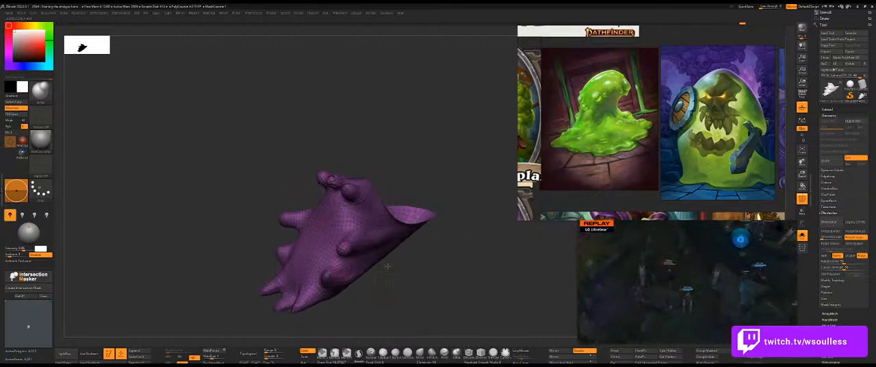
{"action": "right_click_drag", "start_coordinate": [390, 281], "coordinate": [396, 223]}
{"action": "right_click_drag", "start_coordinate": [319, 215], "coordinate": [302, 226]}
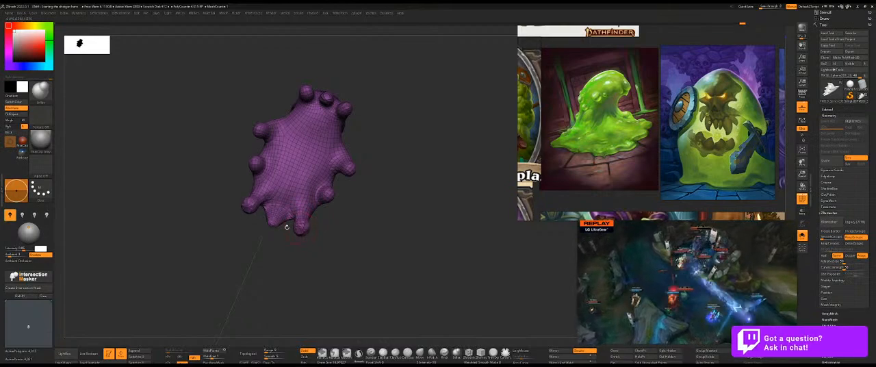
Reposition the rounded drops along the inner lump's sides and lower edge with the Move brush.
{"action": "key", "text": "shift+s"}
{"action": "mouse_move", "coordinate": [408, 225]}
{"action": "left_mouse_down"}
{"action": "mouse_move", "coordinate": [444, 226]}
{"action": "mouse_move", "coordinate": [444, 209]}
{"action": "mouse_move", "coordinate": [420, 205]}
{"action": "left_mouse_up"}
{"action": "key", "text": "shift+s"}
{"action": "key", "text": "b"}
{"action": "key", "text": "m"}
{"action": "key", "text": "v"}
{"action": "key", "text": "s"}
{"action": "left_click_drag", "start_coordinate": [354, 170], "coordinate": [356, 169]}
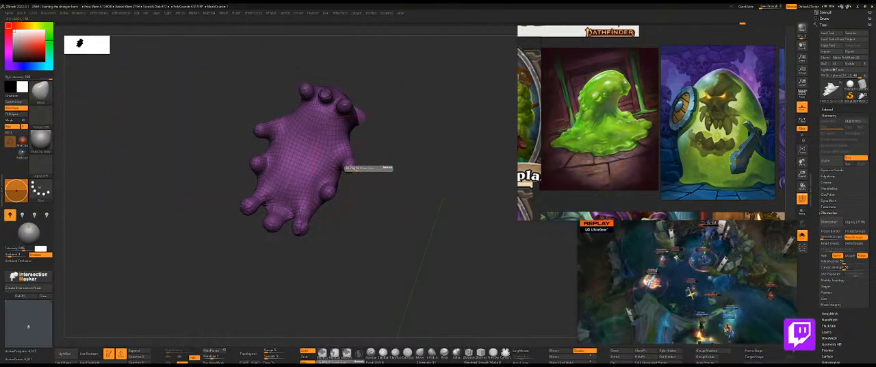
Hide the wireframe, check the lump inside the gun's mouth, and smooth the folds between its side drips.
{"action": "key", "text": "shift+s"}
{"action": "key", "text": "shift+f"}
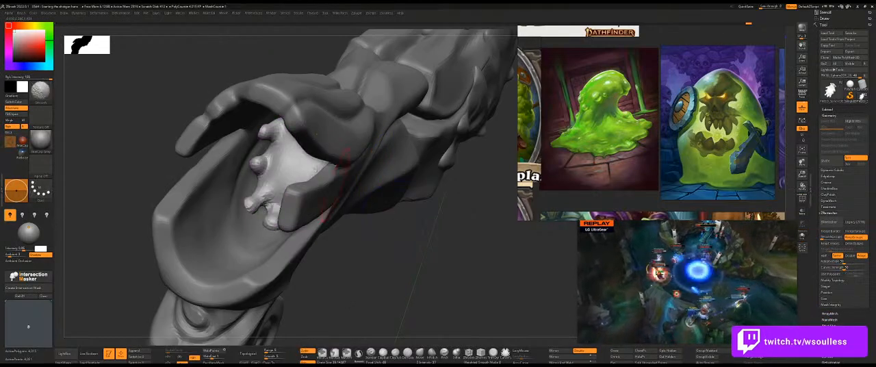
{"action": "mouse_move", "coordinate": [405, 256]}
{"action": "left_mouse_down"}
{"action": "mouse_move", "coordinate": [453, 238]}
{"action": "mouse_move", "coordinate": [428, 217]}
{"action": "mouse_move", "coordinate": [438, 184]}
{"action": "mouse_move", "coordinate": [401, 166]}
{"action": "mouse_move", "coordinate": [315, 156]}
{"action": "mouse_move", "coordinate": [374, 182]}
{"action": "mouse_move", "coordinate": [342, 167]}
{"action": "left_mouse_up"}
{"action": "key", "text": "shift+s"}
{"action": "key", "text": "b"}
{"action": "key", "text": "c"}
{"action": "key", "text": "b"}
{"action": "mouse_move", "coordinate": [317, 147]}
{"action": "left_mouse_down"}
{"action": "mouse_move", "coordinate": [296, 145]}
{"action": "mouse_move", "coordinate": [377, 216]}
{"action": "mouse_move", "coordinate": [336, 180]}
{"action": "left_mouse_up"}
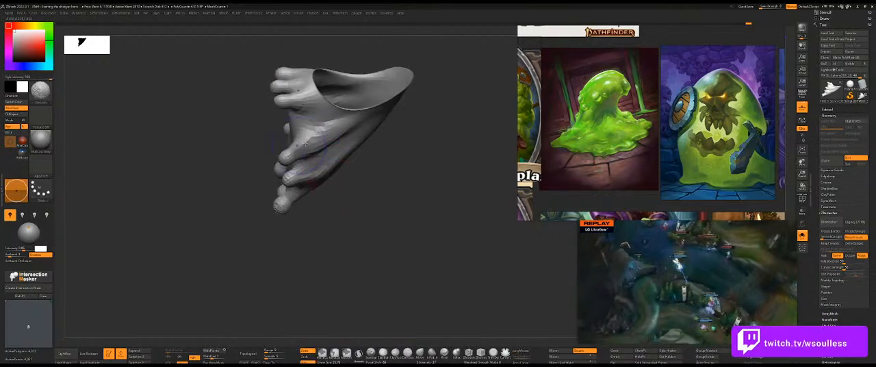
{"action": "left_click_drag", "start_coordinate": [294, 140], "coordinate": [304, 145], "text": "shift"}
Pull the inner lump's side drips outward into longer fingers with the Move brush.
{"action": "key", "text": "b"}
{"action": "key", "text": "m"}
{"action": "key", "text": "v"}
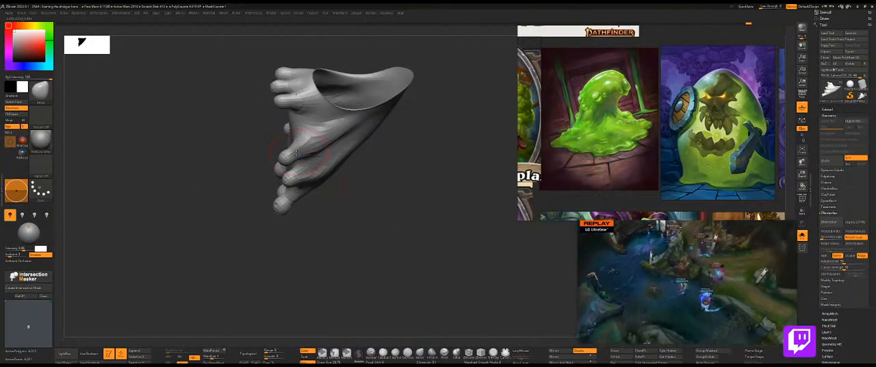
{"action": "mouse_move", "coordinate": [294, 156]}
{"action": "right_mouse_down"}
{"action": "mouse_move", "coordinate": [320, 160]}
{"action": "mouse_move", "coordinate": [307, 160]}
{"action": "right_mouse_up"}
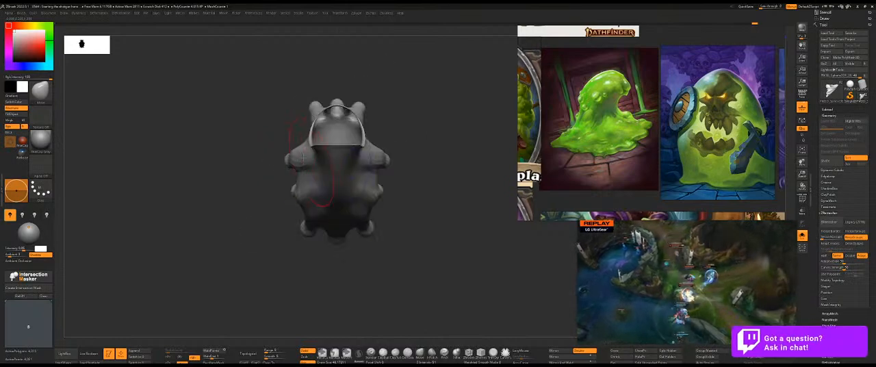
{"action": "right_click_drag", "start_coordinate": [416, 146], "coordinate": [404, 148]}
{"action": "key", "text": "s"}
{"action": "left_click_drag", "start_coordinate": [313, 163], "coordinate": [304, 155]}
{"action": "key", "text": "s"}
{"action": "left_click", "coordinate": [301, 159]}
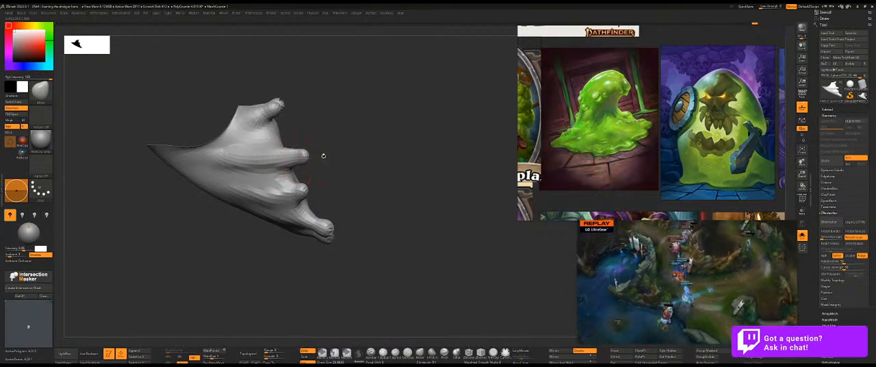
Adjust the inner lump's lower side drips in profile, undoing the last two strokes.
{"action": "right_click_drag", "start_coordinate": [323, 154], "coordinate": [319, 159]}
{"action": "right_click_drag", "start_coordinate": [313, 190], "coordinate": [310, 190]}
{"action": "left_click_drag", "start_coordinate": [310, 190], "coordinate": [315, 194]}
{"action": "right_click_drag", "start_coordinate": [316, 196], "coordinate": [287, 203]}
{"action": "mouse_move", "coordinate": [336, 188]}
{"action": "left_mouse_down"}
{"action": "mouse_move", "coordinate": [323, 190]}
{"action": "mouse_move", "coordinate": [352, 167]}
{"action": "mouse_move", "coordinate": [340, 148]}
{"action": "mouse_move", "coordinate": [328, 153]}
{"action": "left_mouse_up"}
{"action": "key", "text": "ctrl+z"}
{"action": "key", "text": "ctrl+z"}
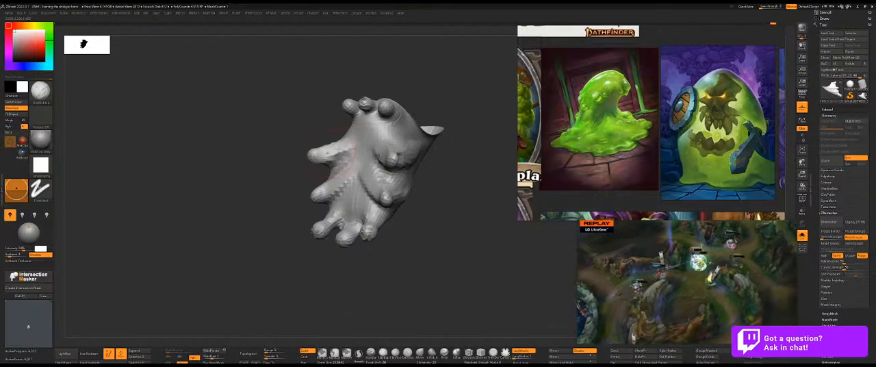
Build up ridges running from the inner lump's body into its drips and smooth the transitions.
{"action": "mouse_move", "coordinate": [329, 223]}
{"action": "left_mouse_down"}
{"action": "mouse_move", "coordinate": [353, 207]}
{"action": "mouse_move", "coordinate": [359, 223]}
{"action": "left_mouse_up"}
{"action": "mouse_move", "coordinate": [358, 139]}
{"action": "left_mouse_down", "text": "shift"}
{"action": "mouse_move", "coordinate": [366, 142]}
{"action": "mouse_move", "coordinate": [351, 155]}
{"action": "left_mouse_up", "text": "shift"}
{"action": "mouse_move", "coordinate": [313, 131]}
{"action": "left_mouse_down"}
{"action": "mouse_move", "coordinate": [353, 127]}
{"action": "mouse_move", "coordinate": [344, 181]}
{"action": "mouse_move", "coordinate": [362, 210]}
{"action": "mouse_move", "coordinate": [353, 216]}
{"action": "left_mouse_up"}
{"action": "left_click_drag", "start_coordinate": [445, 217], "coordinate": [429, 239]}
{"action": "key", "text": "shift"}
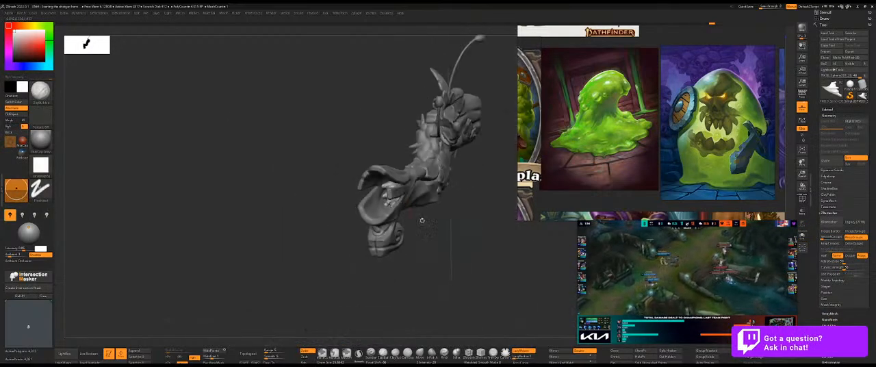
{"action": "mouse_move", "coordinate": [437, 227]}
{"action": "left_mouse_down"}
{"action": "mouse_move", "coordinate": [448, 221]}
{"action": "mouse_move", "coordinate": [465, 233]}
{"action": "mouse_move", "coordinate": [436, 243]}
{"action": "mouse_move", "coordinate": [450, 233]}
{"action": "mouse_move", "coordinate": [456, 241]}
{"action": "mouse_move", "coordinate": [446, 232]}
{"action": "mouse_move", "coordinate": [453, 227]}
{"action": "mouse_move", "coordinate": [478, 225]}
{"action": "mouse_move", "coordinate": [377, 143]}
{"action": "mouse_move", "coordinate": [422, 152]}
{"action": "left_mouse_up"}
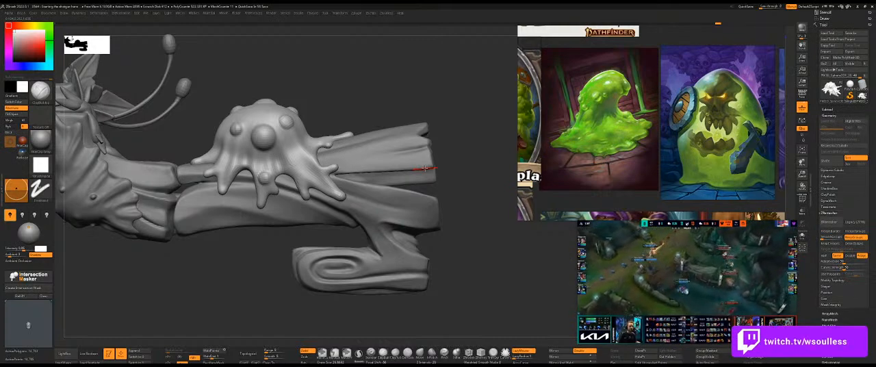
Add small inflated bubbles to the dome and dripping side of the slime piece on the gun.
{"action": "mouse_move", "coordinate": [475, 188]}
{"action": "left_mouse_down"}
{"action": "mouse_move", "coordinate": [419, 164]}
{"action": "mouse_move", "coordinate": [384, 131]}
{"action": "mouse_move", "coordinate": [384, 151]}
{"action": "mouse_move", "coordinate": [331, 102]}
{"action": "mouse_move", "coordinate": [339, 110]}
{"action": "left_mouse_up"}
{"action": "left_click", "coordinate": [371, 164], "text": "alt"}
{"action": "mouse_move", "coordinate": [400, 117]}
{"action": "left_mouse_down", "text": "alt"}
{"action": "mouse_move", "coordinate": [323, 133]}
{"action": "mouse_move", "coordinate": [333, 148]}
{"action": "mouse_move", "coordinate": [316, 149]}
{"action": "left_mouse_up", "text": "alt"}
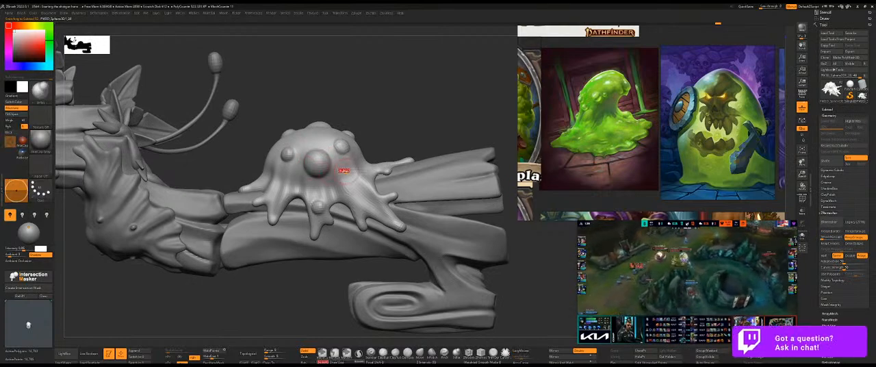
{"action": "left_click_drag", "start_coordinate": [342, 171], "coordinate": [352, 175], "text": "shift"}
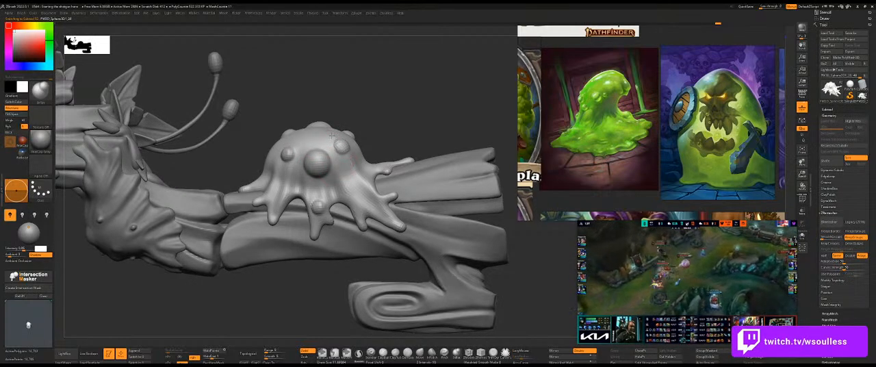
{"action": "mouse_move", "coordinate": [392, 114]}
{"action": "left_mouse_down", "text": "alt"}
{"action": "mouse_move", "coordinate": [373, 158]}
{"action": "mouse_move", "coordinate": [378, 152]}
{"action": "mouse_move", "coordinate": [297, 174]}
{"action": "left_mouse_up", "text": "alt"}
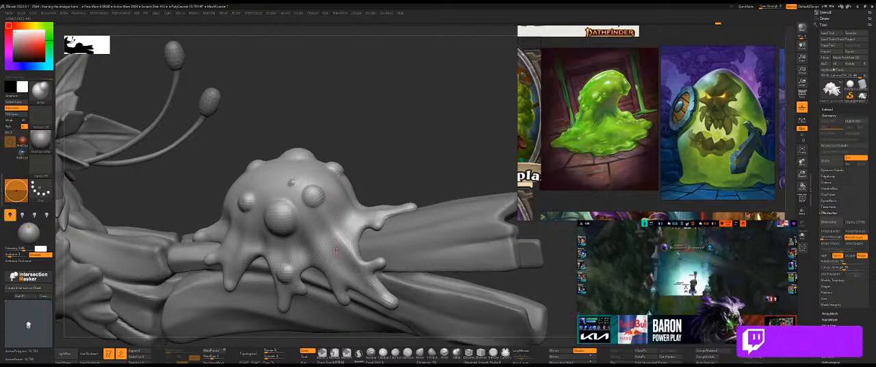
{"action": "left_click_drag", "start_coordinate": [383, 172], "coordinate": [279, 179]}
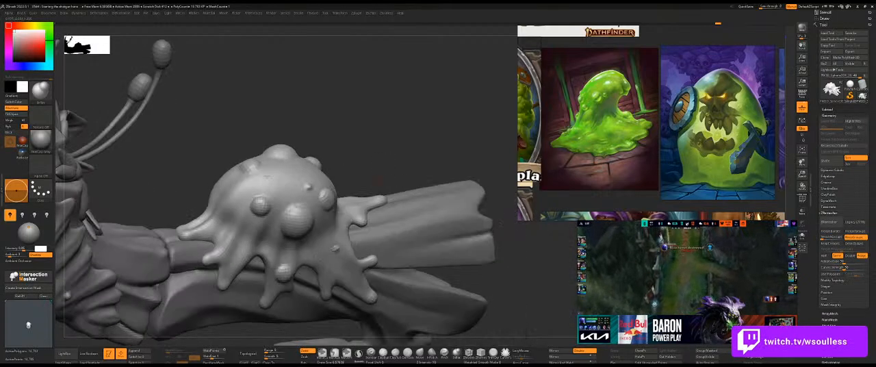
{"action": "left_click_drag", "start_coordinate": [376, 140], "coordinate": [335, 139]}
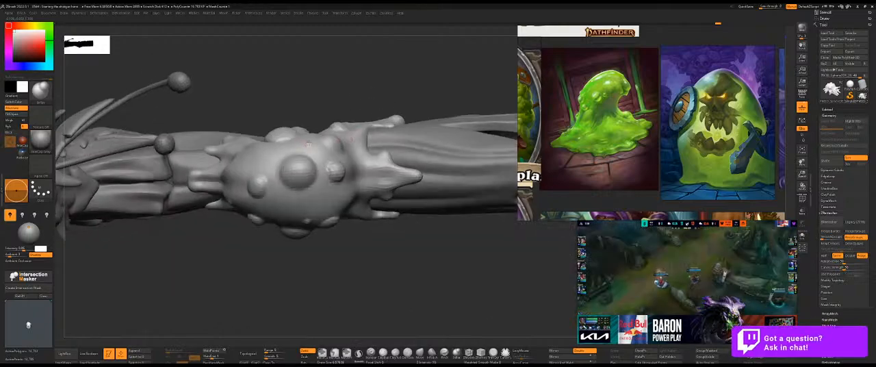
Subdivide the slime piece once and round out the bubbles on its dome with the Inflate brush.
{"action": "mouse_move", "coordinate": [281, 260]}
{"action": "left_mouse_down"}
{"action": "mouse_move", "coordinate": [271, 254]}
{"action": "mouse_move", "coordinate": [287, 248]}
{"action": "mouse_move", "coordinate": [320, 272]}
{"action": "mouse_move", "coordinate": [319, 256]}
{"action": "mouse_move", "coordinate": [252, 247]}
{"action": "mouse_move", "coordinate": [279, 274]}
{"action": "left_mouse_up"}
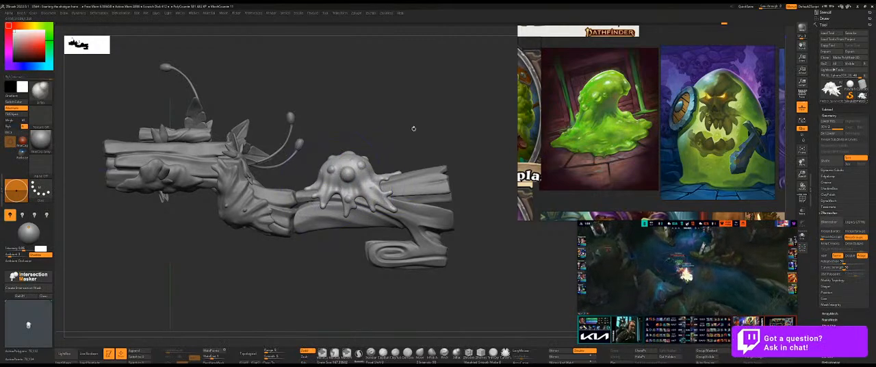
{"action": "left_click_drag", "start_coordinate": [414, 128], "coordinate": [385, 148]}
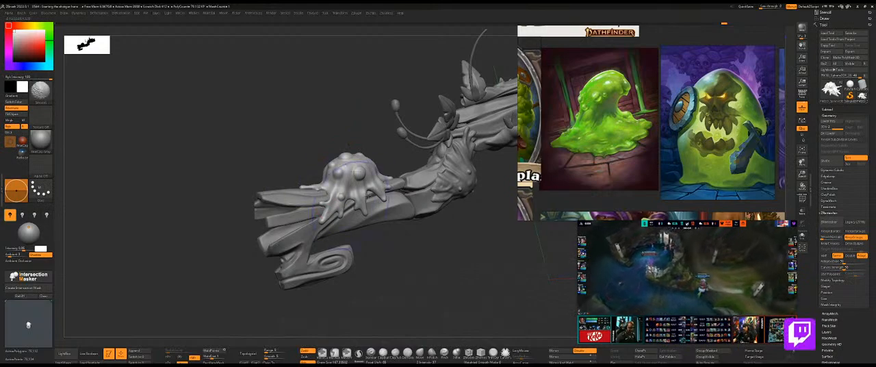
{"action": "mouse_move", "coordinate": [374, 157]}
{"action": "left_mouse_down"}
{"action": "mouse_move", "coordinate": [438, 217]}
{"action": "mouse_move", "coordinate": [354, 267]}
{"action": "mouse_move", "coordinate": [293, 158]}
{"action": "mouse_move", "coordinate": [335, 158]}
{"action": "left_mouse_up"}
{"action": "key", "text": "s"}
{"action": "mouse_move", "coordinate": [291, 105]}
{"action": "left_mouse_down"}
{"action": "mouse_move", "coordinate": [244, 141]}
{"action": "mouse_move", "coordinate": [266, 139]}
{"action": "left_mouse_up"}
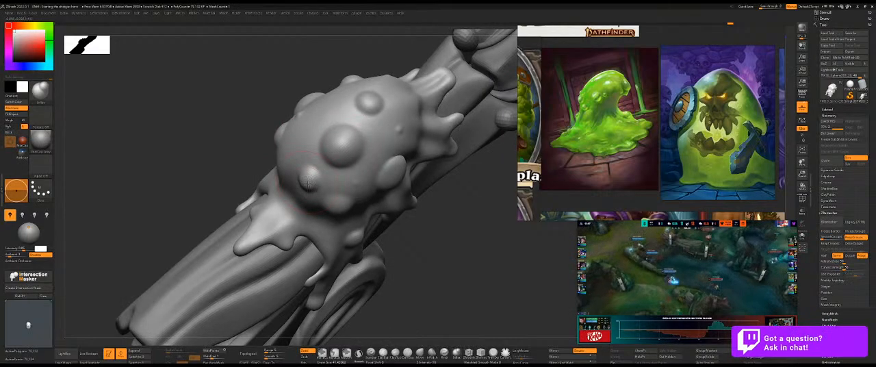
{"action": "left_click_drag", "start_coordinate": [370, 103], "coordinate": [395, 171]}
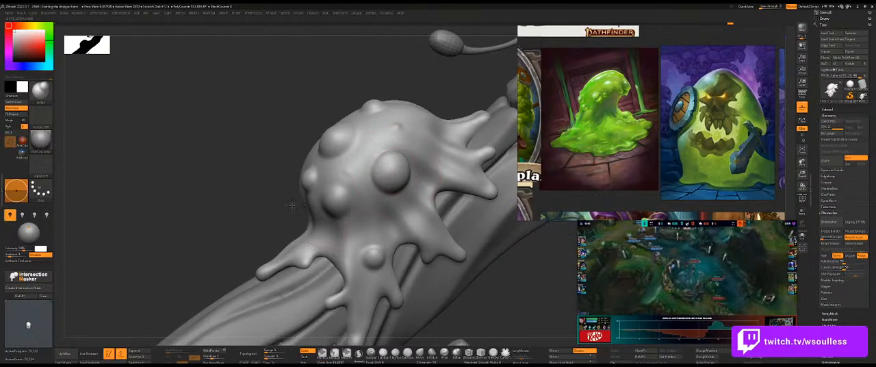
Inflate the slime's front bubbles and raise another small bubble near the top of the dome.
{"action": "right_click_drag", "start_coordinate": [333, 205], "coordinate": [352, 198]}
{"action": "key", "text": "s"}
{"action": "right_click_drag", "start_coordinate": [440, 240], "coordinate": [377, 256]}
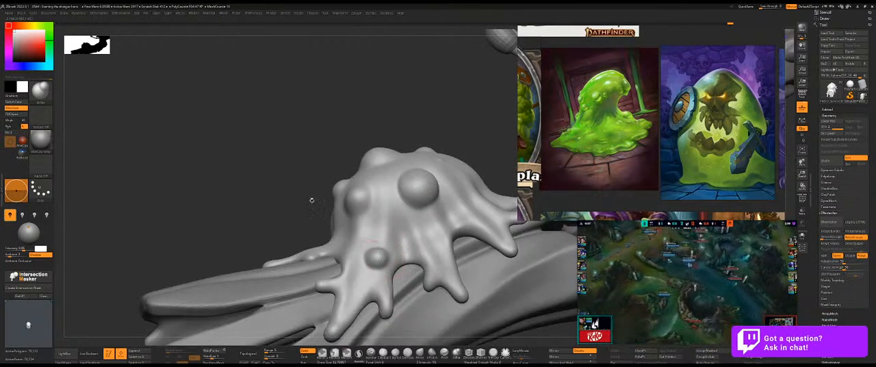
{"action": "right_click_drag", "start_coordinate": [325, 201], "coordinate": [352, 182]}
{"action": "right_click_drag", "start_coordinate": [381, 141], "coordinate": [316, 212]}
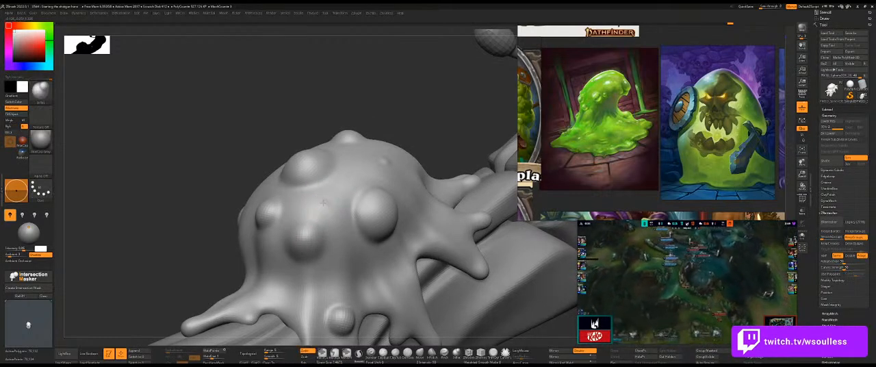
{"action": "left_click_drag", "start_coordinate": [385, 161], "coordinate": [384, 163]}
Swell further small bubbles on the slime's sides and above its drips.
{"action": "mouse_move", "coordinate": [408, 121]}
{"action": "left_mouse_down"}
{"action": "mouse_move", "coordinate": [463, 162]}
{"action": "mouse_move", "coordinate": [295, 217]}
{"action": "left_mouse_up"}
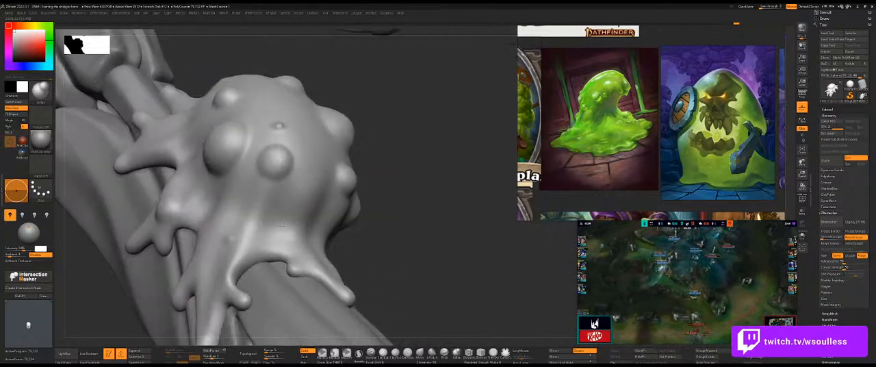
{"action": "mouse_move", "coordinate": [230, 238]}
{"action": "left_mouse_down"}
{"action": "mouse_move", "coordinate": [436, 96]}
{"action": "mouse_move", "coordinate": [315, 185]}
{"action": "left_mouse_up"}
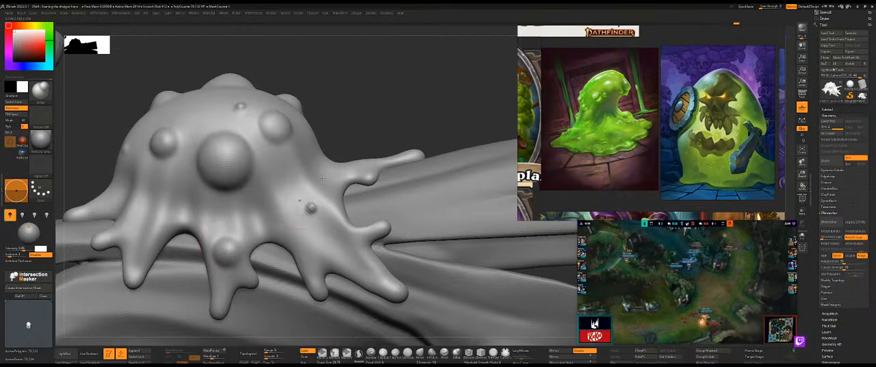
{"action": "left_click_drag", "start_coordinate": [404, 119], "coordinate": [363, 140]}
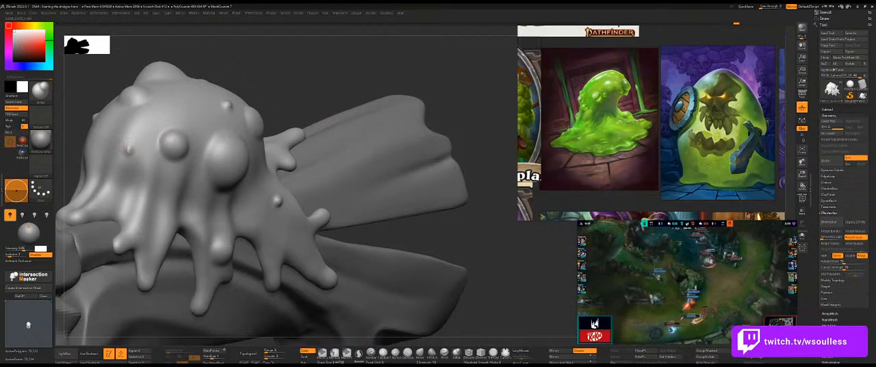
{"action": "left_click_drag", "start_coordinate": [250, 89], "coordinate": [359, 288], "text": "alt"}
{"action": "left_click", "coordinate": [295, 228], "text": "alt"}
Check the whole shotgun from the front and side, and save the project.
{"action": "key", "text": "shift+s"}
{"action": "key", "text": "shift+s"}
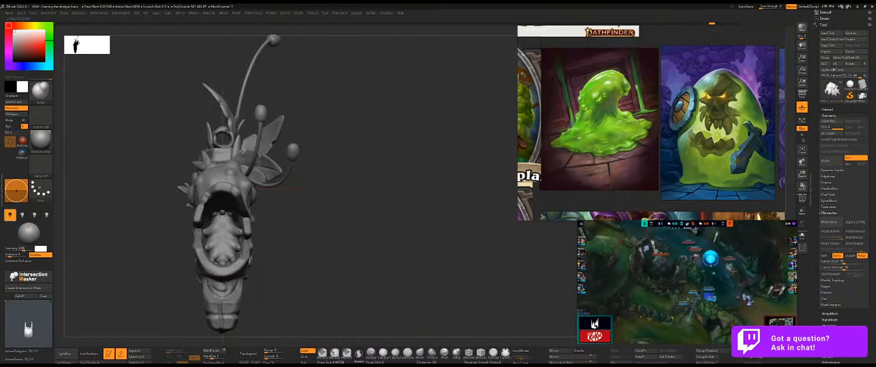
{"action": "left_click", "coordinate": [226, 236], "text": "alt"}
{"action": "mouse_move", "coordinate": [350, 262]}
{"action": "left_mouse_down"}
{"action": "mouse_move", "coordinate": [358, 267]}
{"action": "mouse_move", "coordinate": [315, 261]}
{"action": "mouse_move", "coordinate": [370, 273]}
{"action": "mouse_move", "coordinate": [351, 275]}
{"action": "mouse_move", "coordinate": [390, 245]}
{"action": "mouse_move", "coordinate": [381, 271]}
{"action": "mouse_move", "coordinate": [390, 263]}
{"action": "mouse_move", "coordinate": [390, 275]}
{"action": "left_mouse_up"}
{"action": "key", "text": "ctrl+s"}
{"action": "key", "text": "ctrl+s"}
{"action": "key", "text": "ctrl+s"}
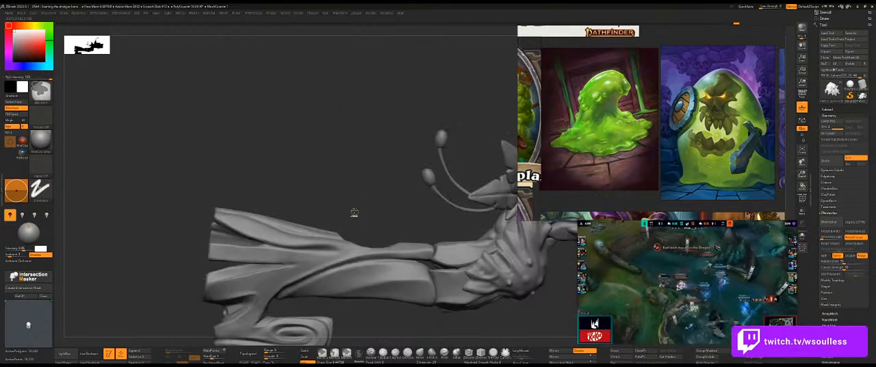
{"action": "left_click", "coordinate": [349, 193], "text": "ctrl+shift"}
{"action": "key", "text": "ctrl+s"}
Isolate the outer slime piece and size the Move brush over its inner opening.
{"action": "left_click_drag", "start_coordinate": [242, 278], "coordinate": [242, 254]}
{"action": "mouse_move", "coordinate": [242, 224]}
{"action": "left_mouse_down"}
{"action": "mouse_move", "coordinate": [244, 238]}
{"action": "mouse_move", "coordinate": [315, 264]}
{"action": "mouse_move", "coordinate": [299, 199]}
{"action": "mouse_move", "coordinate": [335, 196]}
{"action": "left_mouse_up"}
{"action": "left_click_drag", "start_coordinate": [366, 162], "coordinate": [368, 175]}
{"action": "left_click", "coordinate": [368, 164], "text": "shift"}
{"action": "left_click", "coordinate": [369, 172], "text": "ctrl+shift"}
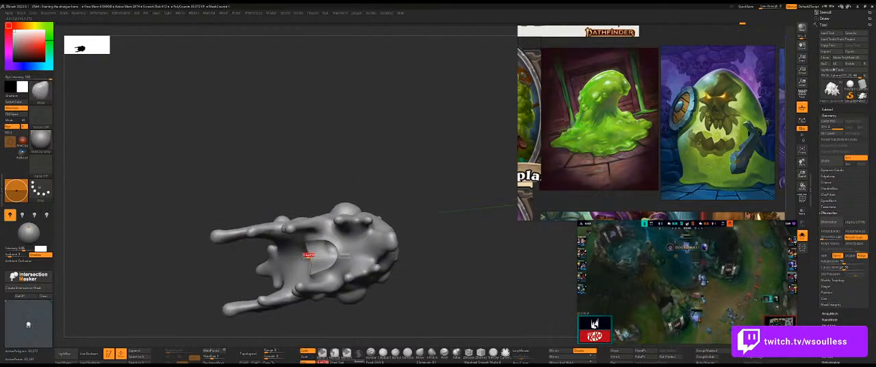
{"action": "left_click_drag", "start_coordinate": [315, 258], "coordinate": [307, 260]}
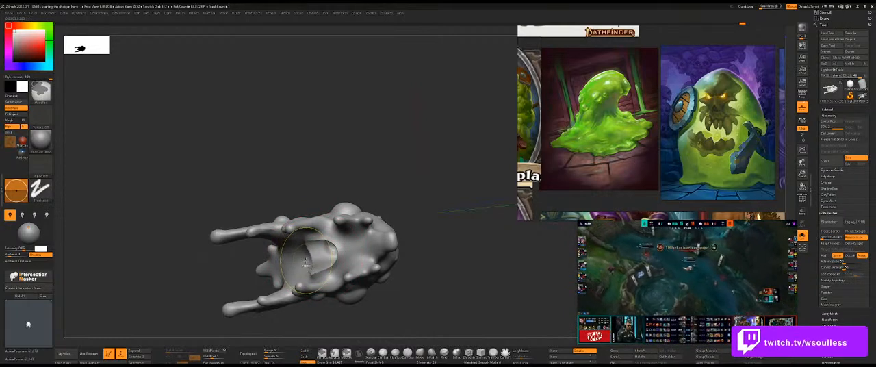
Step back and forth through the latest slime edits and check the inner opening from the front.
{"action": "key", "text": "ctrl+z"}
{"action": "key", "text": "ctrl+z"}
{"action": "key", "text": "ctrl+z"}
{"action": "key", "text": "ctrl+shift+z"}
{"action": "key", "text": "ctrl+shift+z"}
{"action": "left_click_drag", "start_coordinate": [349, 170], "coordinate": [385, 147]}
{"action": "key", "text": "ctrl+shift+s"}
{"action": "key", "text": "ctrl+shift+s"}
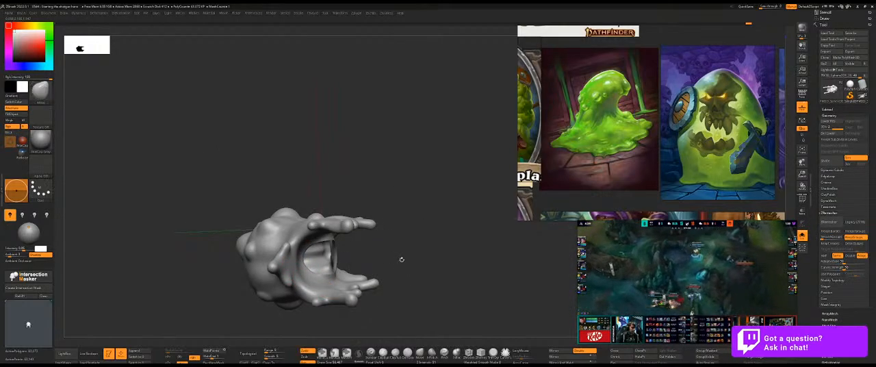
Lower the slime by one subdivision level and rework its inner wall beside the opening with the Inflate brush.
{"action": "left_click_drag", "start_coordinate": [400, 259], "coordinate": [390, 251]}
{"action": "key", "text": "b"}
{"action": "key", "text": "i"}
{"action": "key", "text": "n"}
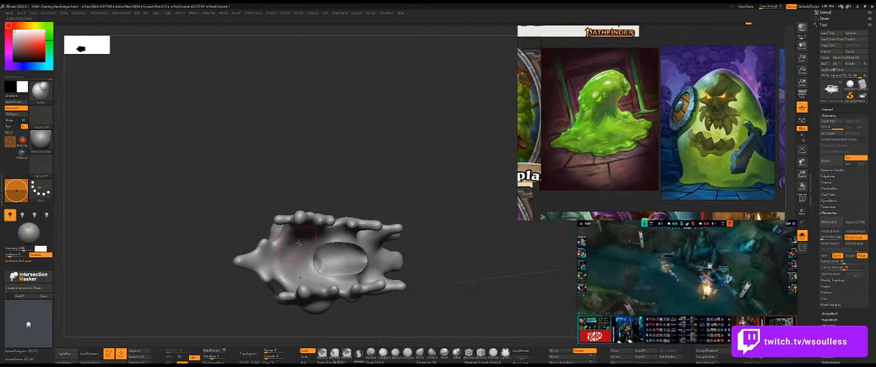
{"action": "key", "text": "ctrl"}
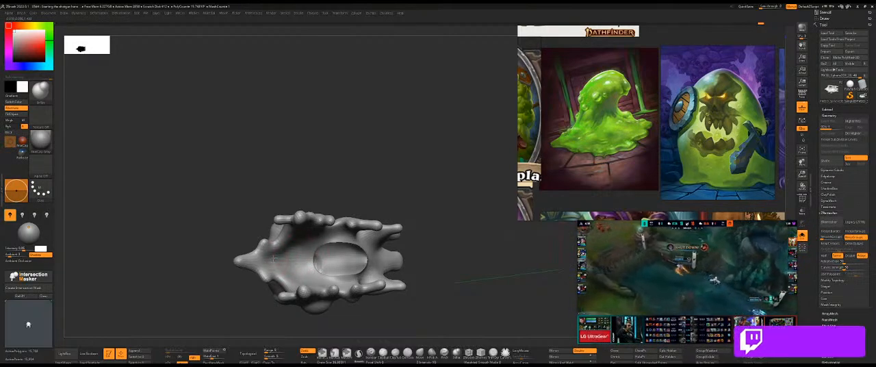
{"action": "key", "text": "ctrl"}
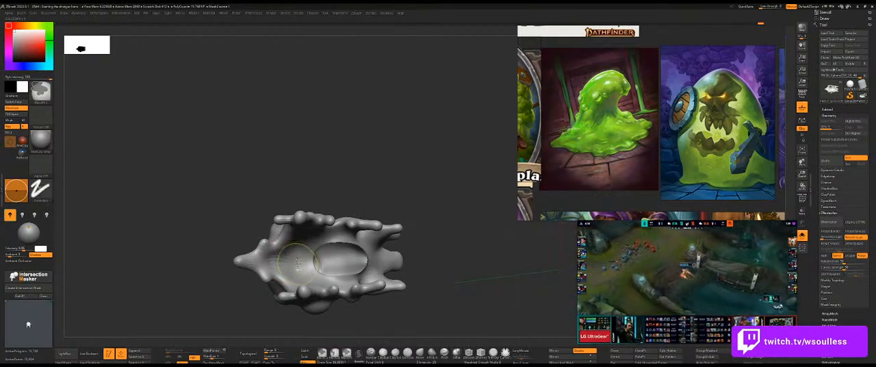
{"action": "left_click_drag", "start_coordinate": [290, 257], "coordinate": [308, 258], "text": "shift"}
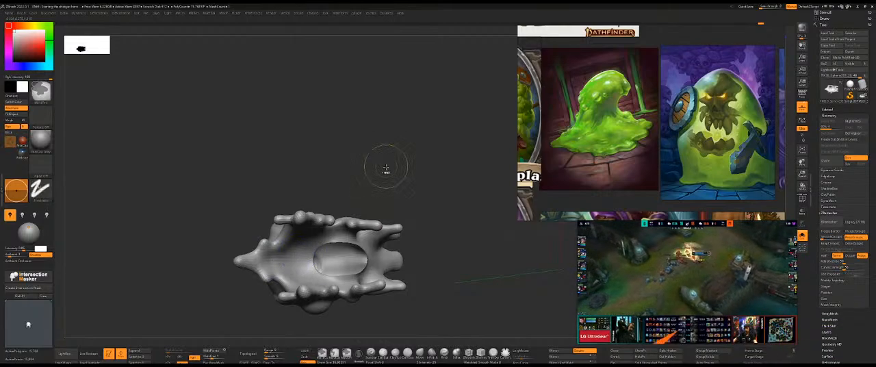
Compare the isolated slime with the full shotgun and resize the Move brush over the mouth cavity.
{"action": "key", "text": "shift+s"}
{"action": "mouse_move", "coordinate": [373, 151]}
{"action": "left_mouse_down"}
{"action": "mouse_move", "coordinate": [389, 122]}
{"action": "mouse_move", "coordinate": [385, 133]}
{"action": "left_mouse_up"}
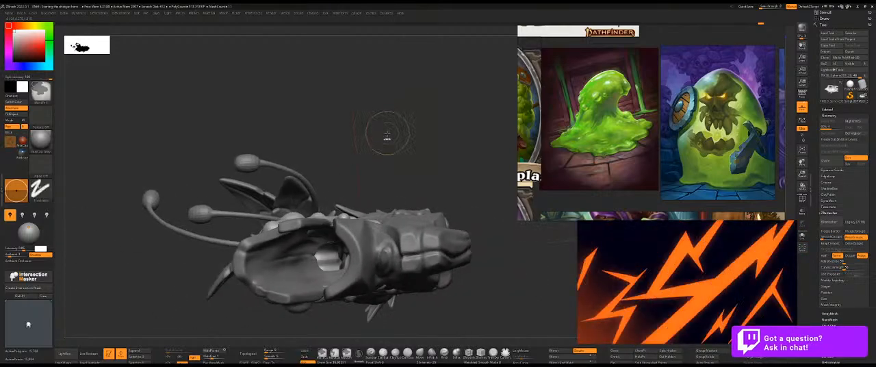
{"action": "key", "text": "shift+s"}
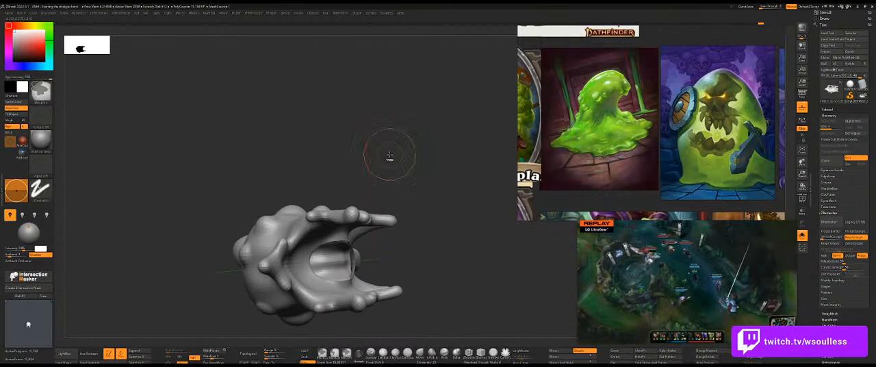
{"action": "key", "text": "shift+s"}
{"action": "key", "text": "s"}
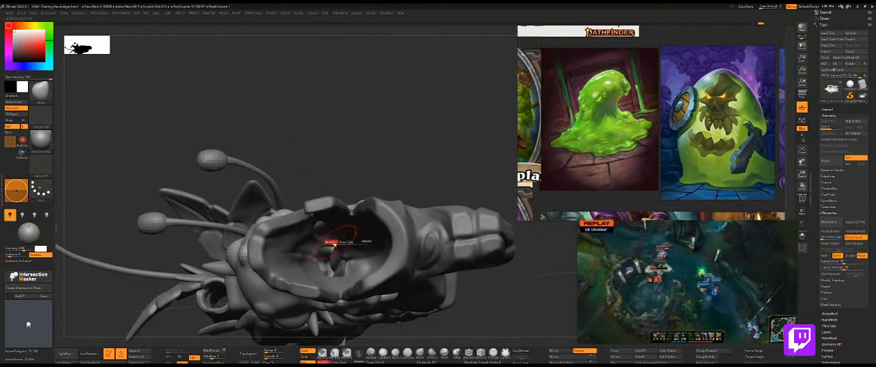
{"action": "left_click", "coordinate": [333, 242]}
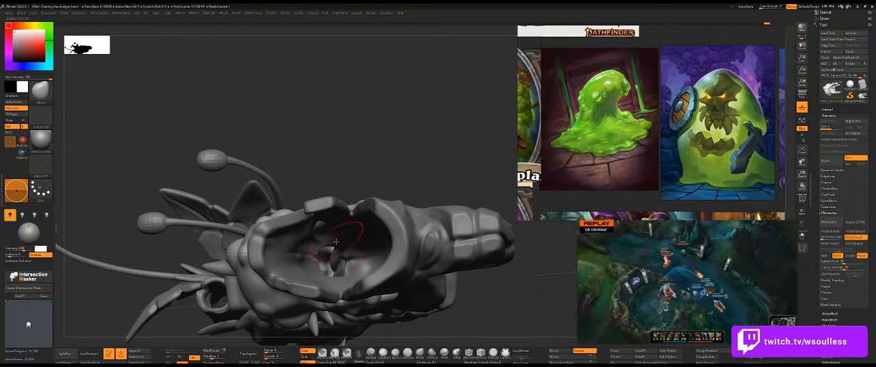
Adjust the slime poking through the inner wall of the gun's mouth with the Move brush.
{"action": "left_click_drag", "start_coordinate": [375, 156], "coordinate": [362, 215]}
{"action": "left_click_drag", "start_coordinate": [201, 250], "coordinate": [205, 184]}
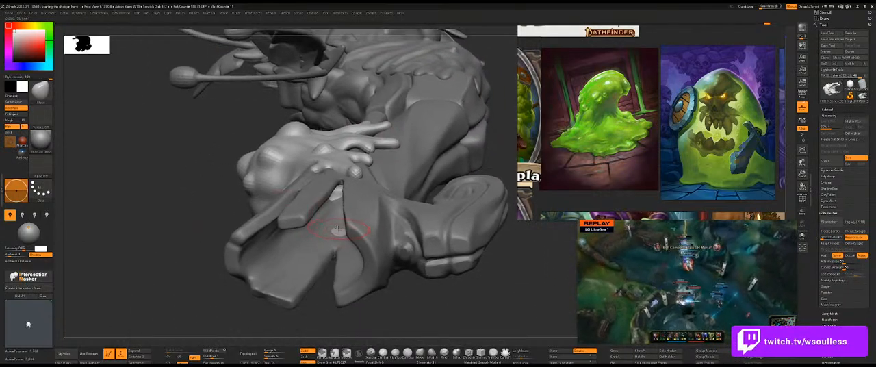
{"action": "left_click_drag", "start_coordinate": [338, 234], "coordinate": [303, 199]}
{"action": "left_click_drag", "start_coordinate": [115, 195], "coordinate": [259, 224]}
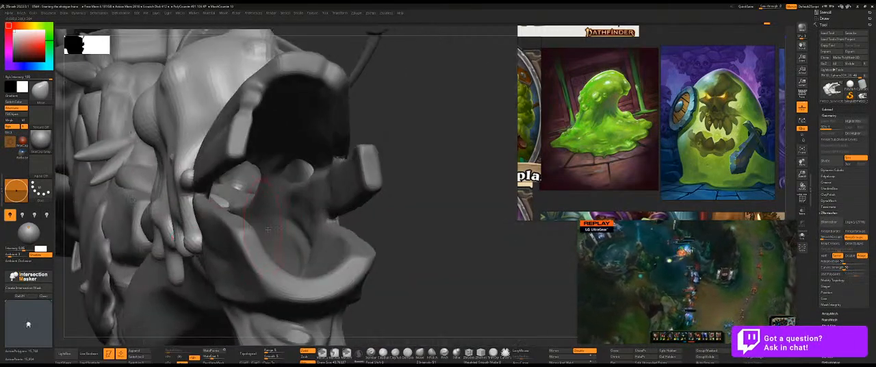
{"action": "mouse_move", "coordinate": [308, 207]}
{"action": "left_mouse_down"}
{"action": "mouse_move", "coordinate": [425, 202]}
{"action": "mouse_move", "coordinate": [215, 200]}
{"action": "mouse_move", "coordinate": [219, 190]}
{"action": "left_mouse_up"}
{"action": "key", "text": "shift+s"}
{"action": "key", "text": "shift+s"}
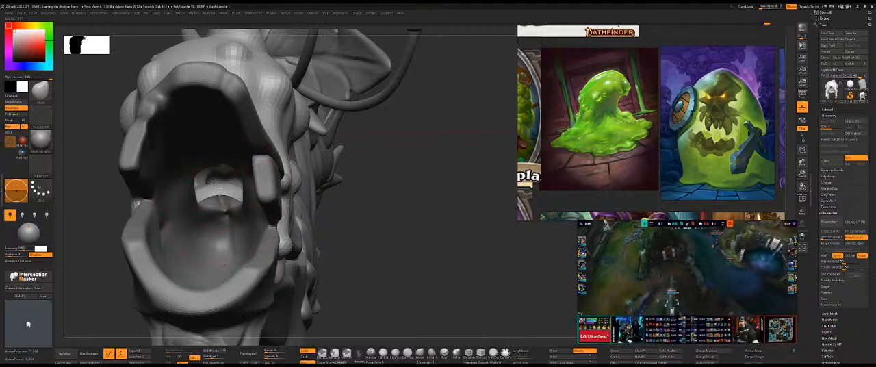
{"action": "mouse_move", "coordinate": [407, 195]}
{"action": "left_mouse_down"}
{"action": "mouse_move", "coordinate": [426, 190]}
{"action": "mouse_move", "coordinate": [396, 199]}
{"action": "mouse_move", "coordinate": [426, 203]}
{"action": "mouse_move", "coordinate": [378, 202]}
{"action": "left_mouse_up"}
{"action": "key", "text": "shift+s"}
{"action": "key", "text": "s"}
{"action": "left_click_drag", "start_coordinate": [275, 201], "coordinate": [267, 199]}
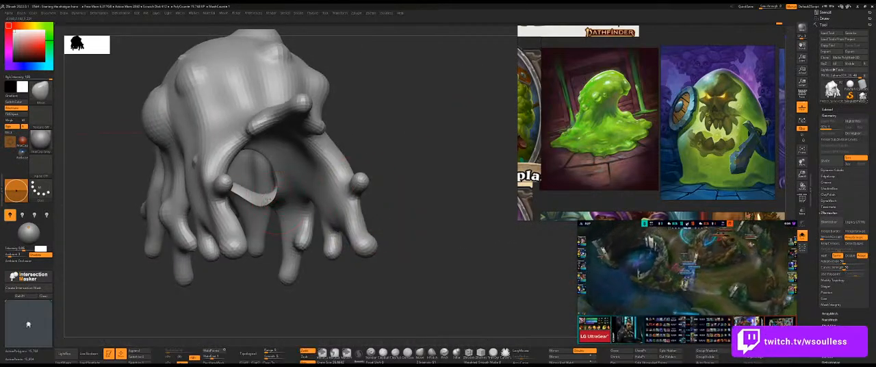
{"action": "key", "text": "ctrl+z"}
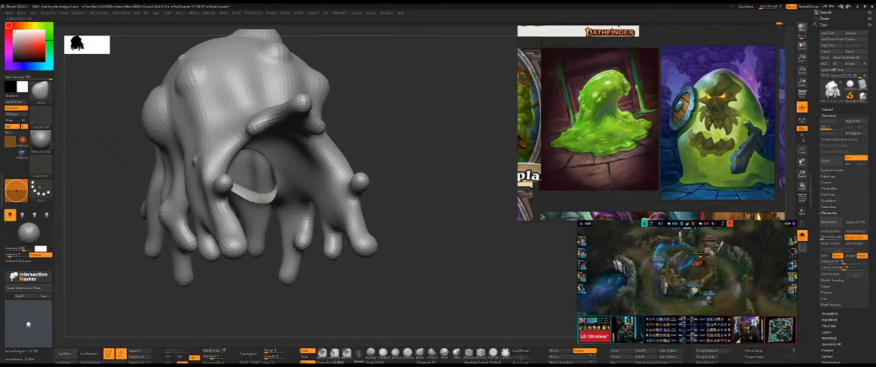
{"action": "key", "text": "ctrl+z"}
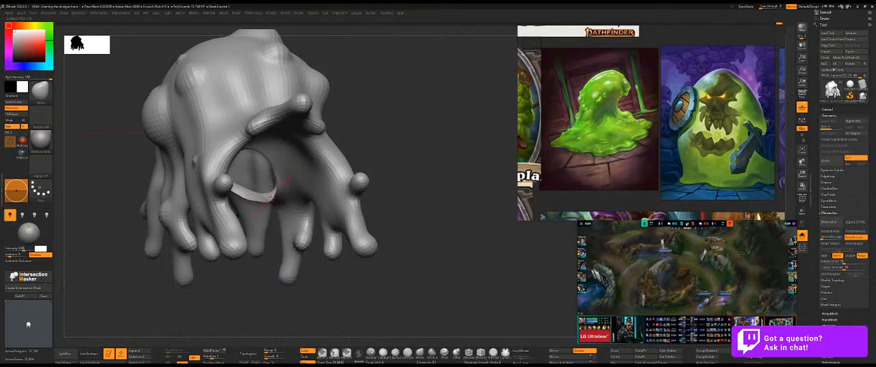
{"action": "key", "text": "ctrl+z"}
Check the slime inside the gun's mouth and round out the lower corners of its inner opening with the Move brush.
{"action": "left_click_drag", "start_coordinate": [383, 168], "coordinate": [381, 147]}
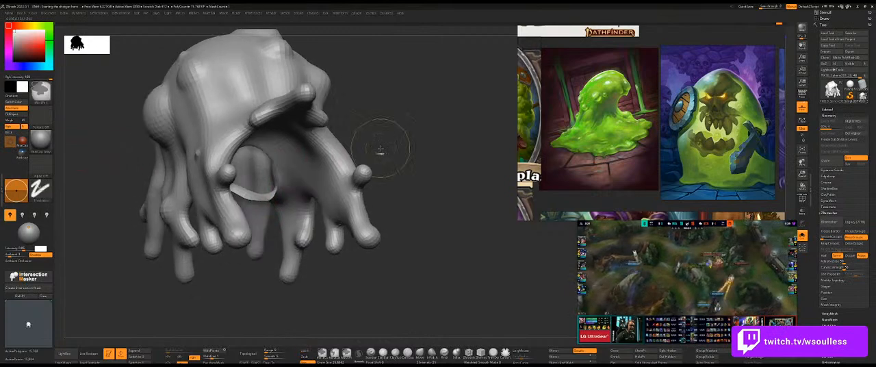
{"action": "key", "text": "shift+s"}
{"action": "left_click_drag", "start_coordinate": [468, 136], "coordinate": [452, 144]}
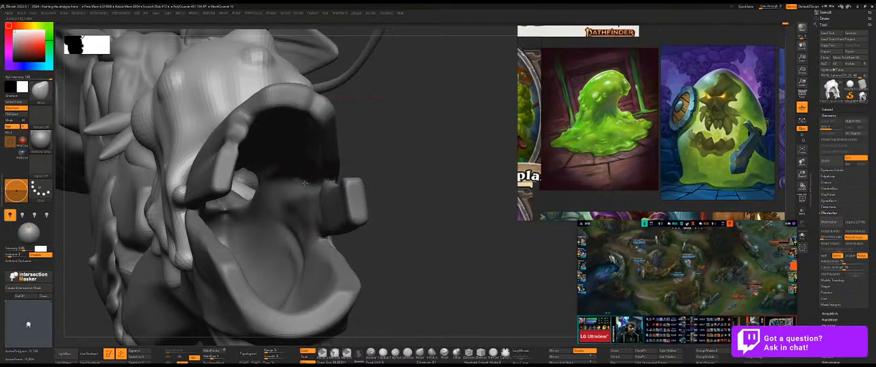
{"action": "left_click_drag", "start_coordinate": [377, 184], "coordinate": [231, 234]}
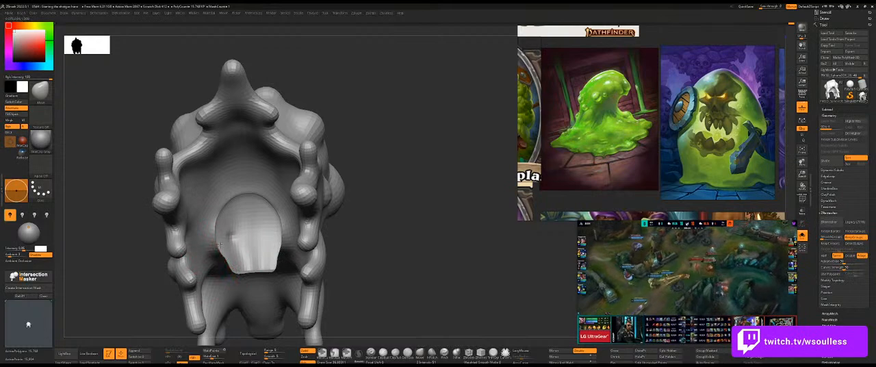
{"action": "mouse_move", "coordinate": [239, 260]}
{"action": "left_mouse_down"}
{"action": "mouse_move", "coordinate": [249, 261]}
{"action": "mouse_move", "coordinate": [236, 271]}
{"action": "left_mouse_up"}
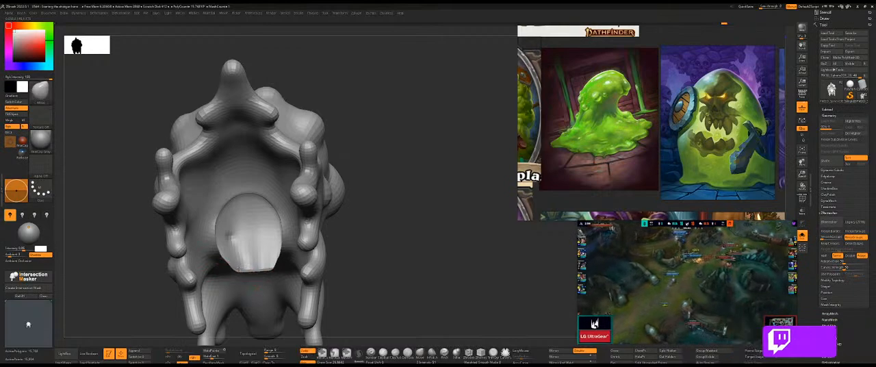
{"action": "left_click_drag", "start_coordinate": [389, 227], "coordinate": [350, 230]}
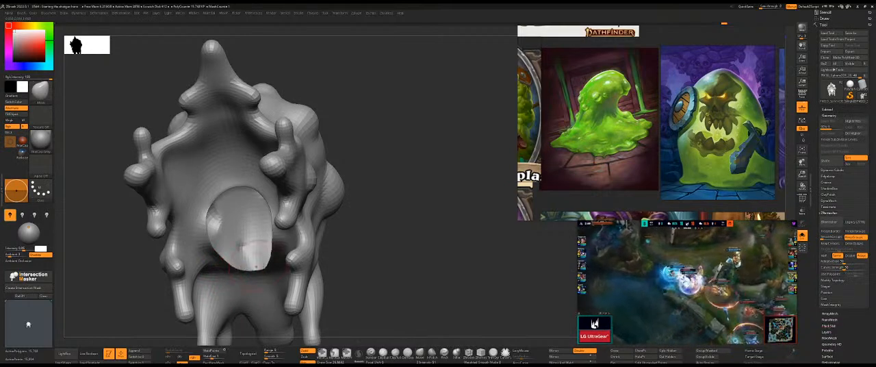
{"action": "key", "text": "shift+s"}
{"action": "mouse_move", "coordinate": [349, 236]}
{"action": "left_mouse_down"}
{"action": "mouse_move", "coordinate": [402, 173]}
{"action": "mouse_move", "coordinate": [391, 176]}
{"action": "mouse_move", "coordinate": [420, 190]}
{"action": "left_mouse_up"}
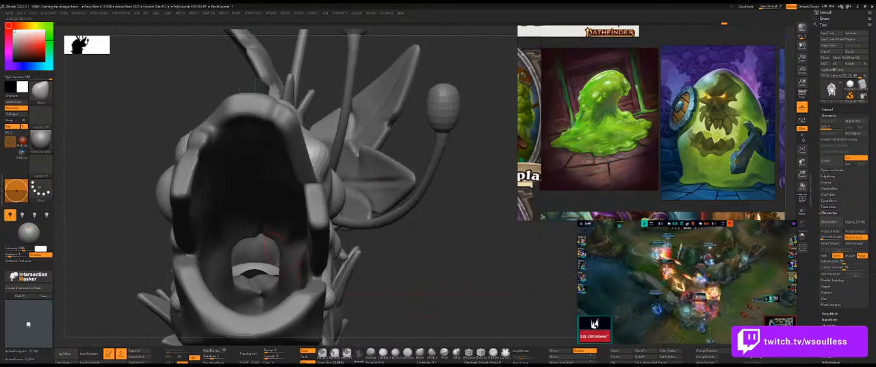
{"action": "left_click_drag", "start_coordinate": [257, 266], "coordinate": [275, 265]}
{"action": "key", "text": "ctrl+z"}
Narrow the sides of the slime's inner opening with the Move brush and smooth its upper corners.
{"action": "mouse_move", "coordinate": [411, 254]}
{"action": "left_mouse_down"}
{"action": "mouse_move", "coordinate": [424, 248]}
{"action": "mouse_move", "coordinate": [404, 249]}
{"action": "mouse_move", "coordinate": [362, 201]}
{"action": "left_mouse_up"}
{"action": "key", "text": "shift+s"}
{"action": "left_click_drag", "start_coordinate": [294, 194], "coordinate": [283, 192]}
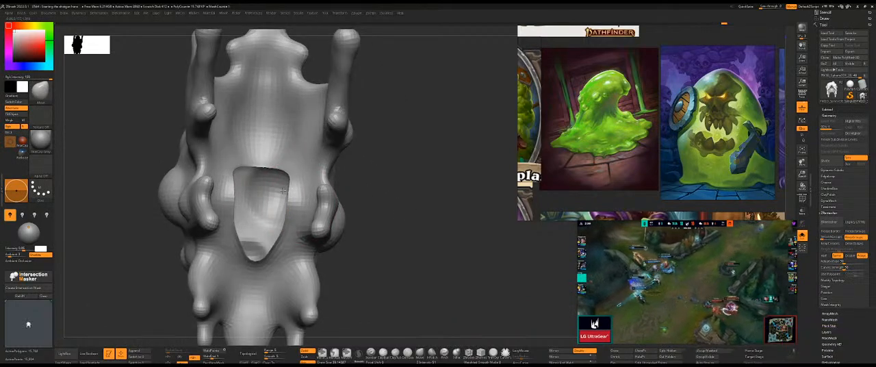
{"action": "key", "text": "ctrl+z"}
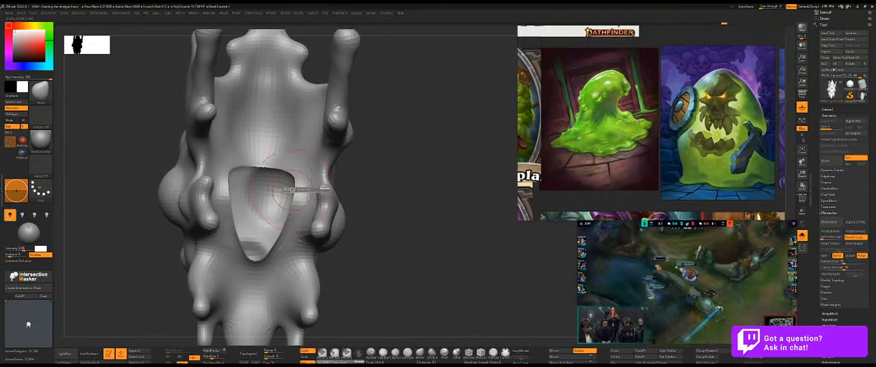
{"action": "left_click_drag", "start_coordinate": [292, 189], "coordinate": [290, 190]}
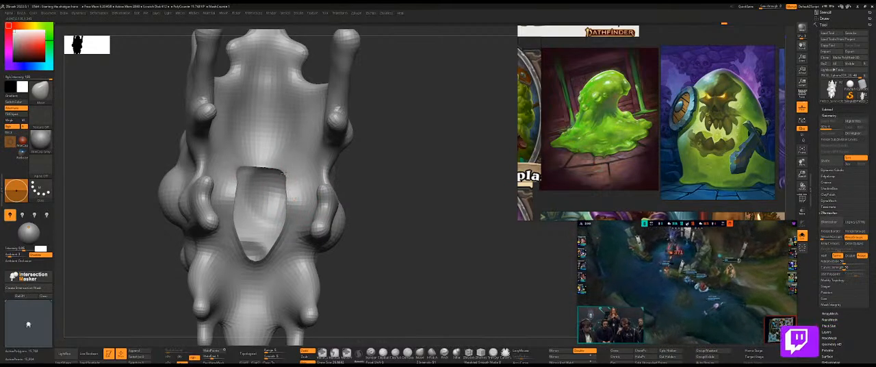
{"action": "left_click_drag", "start_coordinate": [411, 149], "coordinate": [314, 180]}
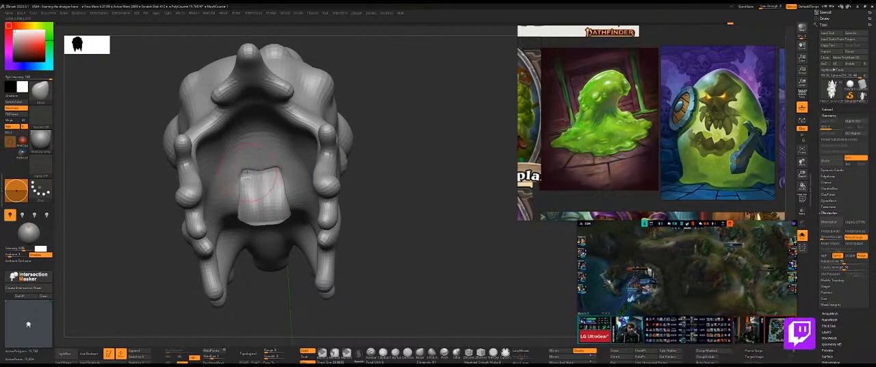
{"action": "left_click_drag", "start_coordinate": [247, 173], "coordinate": [241, 169], "text": "shift"}
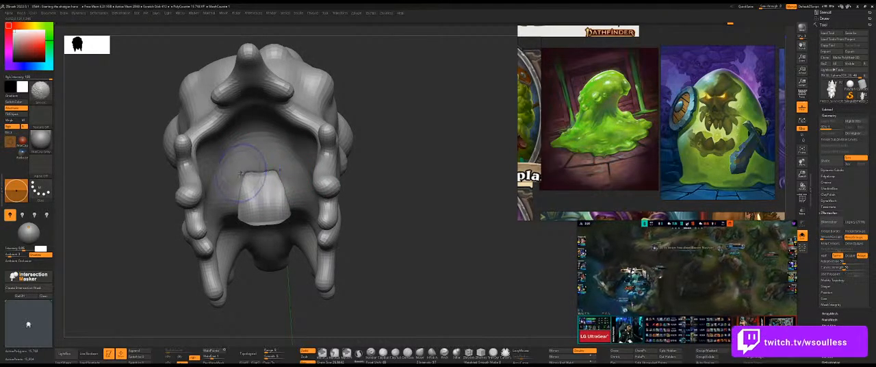
Examine the slime's reshaped inner opening and surrounding drips from the front, side and underneath.
{"action": "mouse_move", "coordinate": [398, 151]}
{"action": "left_mouse_down"}
{"action": "mouse_move", "coordinate": [378, 119]}
{"action": "mouse_move", "coordinate": [373, 128]}
{"action": "mouse_move", "coordinate": [385, 161]}
{"action": "mouse_move", "coordinate": [378, 130]}
{"action": "mouse_move", "coordinate": [399, 118]}
{"action": "mouse_move", "coordinate": [379, 129]}
{"action": "mouse_move", "coordinate": [357, 119]}
{"action": "mouse_move", "coordinate": [373, 127]}
{"action": "left_mouse_up"}
{"action": "key", "text": "ctrl+shift+s"}
{"action": "left_click_drag", "start_coordinate": [428, 186], "coordinate": [426, 134]}
{"action": "left_click_drag", "start_coordinate": [250, 161], "coordinate": [232, 199], "text": "ctrl+shift"}
{"action": "left_click_drag", "start_coordinate": [420, 164], "coordinate": [420, 173]}
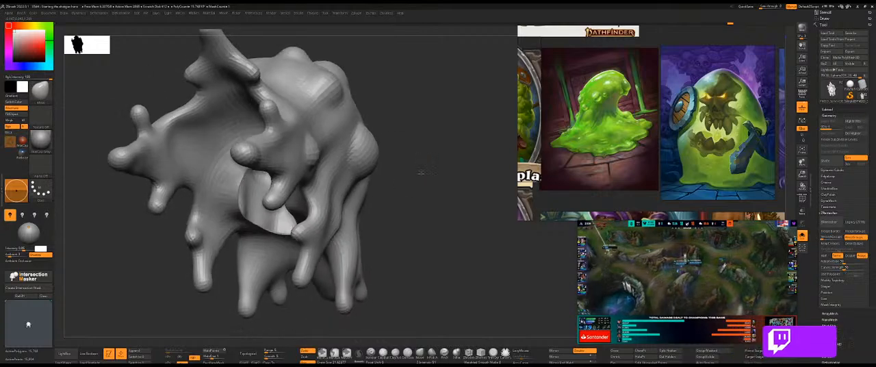
{"action": "left_click_drag", "start_coordinate": [130, 250], "coordinate": [147, 235]}
{"action": "left_click_drag", "start_coordinate": [249, 160], "coordinate": [232, 197], "text": "ctrl+shift"}
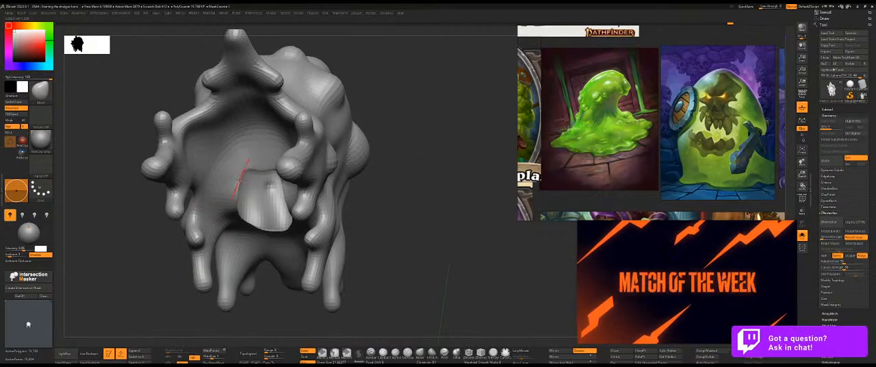
{"action": "mouse_move", "coordinate": [369, 160]}
{"action": "left_mouse_down"}
{"action": "mouse_move", "coordinate": [406, 151]}
{"action": "mouse_move", "coordinate": [392, 154]}
{"action": "mouse_move", "coordinate": [430, 175]}
{"action": "mouse_move", "coordinate": [434, 196]}
{"action": "mouse_move", "coordinate": [412, 166]}
{"action": "mouse_move", "coordinate": [372, 196]}
{"action": "mouse_move", "coordinate": [396, 192]}
{"action": "mouse_move", "coordinate": [356, 188]}
{"action": "left_mouse_up"}
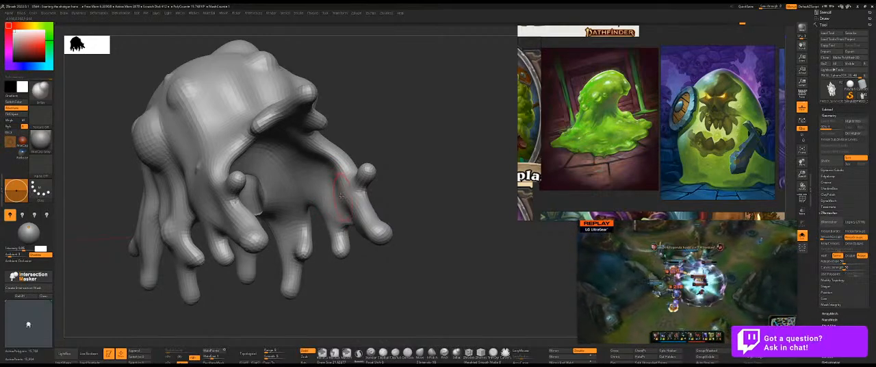
{"action": "mouse_move", "coordinate": [421, 181]}
{"action": "left_mouse_down"}
{"action": "mouse_move", "coordinate": [436, 225]}
{"action": "mouse_move", "coordinate": [440, 179]}
{"action": "mouse_move", "coordinate": [411, 182]}
{"action": "mouse_move", "coordinate": [451, 110]}
{"action": "mouse_move", "coordinate": [465, 101]}
{"action": "mouse_move", "coordinate": [445, 109]}
{"action": "mouse_move", "coordinate": [442, 89]}
{"action": "mouse_move", "coordinate": [403, 106]}
{"action": "left_mouse_up"}
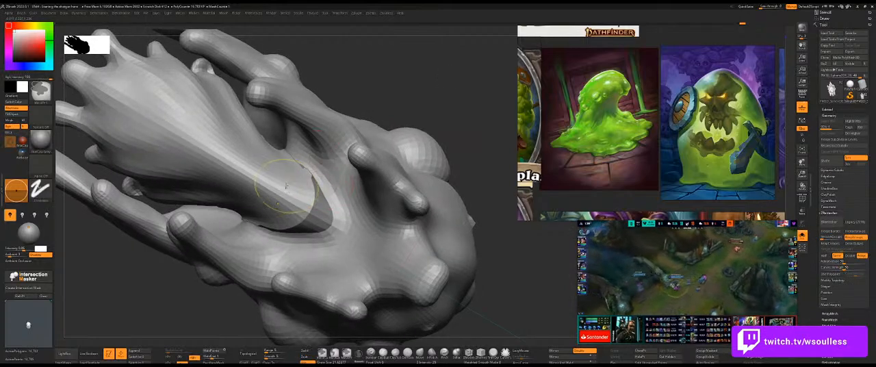
Isolate part of the slime around the opening, mask its lower tip with a lasso, and invert the mask.
{"action": "left_click", "coordinate": [287, 185], "text": "ctrl+shift"}
{"action": "left_click_drag", "start_coordinate": [376, 145], "coordinate": [391, 117]}
{"action": "mouse_move", "coordinate": [418, 72]}
{"action": "left_mouse_down", "text": "ctrl"}
{"action": "mouse_move", "coordinate": [361, 74]}
{"action": "mouse_move", "coordinate": [290, 177]}
{"action": "left_mouse_up", "text": "ctrl"}
{"action": "left_click", "coordinate": [334, 351], "text": "ctrl"}
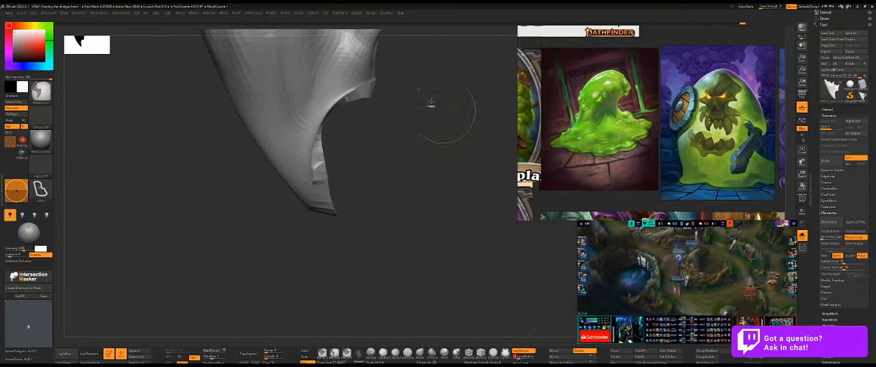
{"action": "mouse_move", "coordinate": [409, 73]}
{"action": "left_mouse_down", "text": "ctrl"}
{"action": "mouse_move", "coordinate": [304, 134]}
{"action": "mouse_move", "coordinate": [405, 226]}
{"action": "left_mouse_up", "text": "ctrl"}
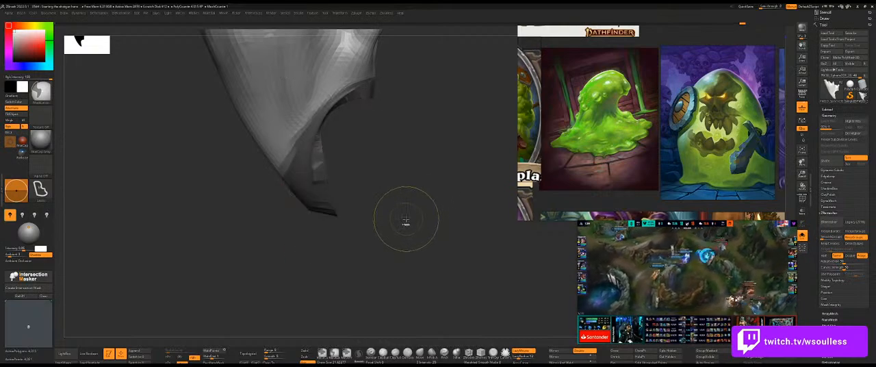
{"action": "left_click", "coordinate": [403, 225], "text": "ctrl"}
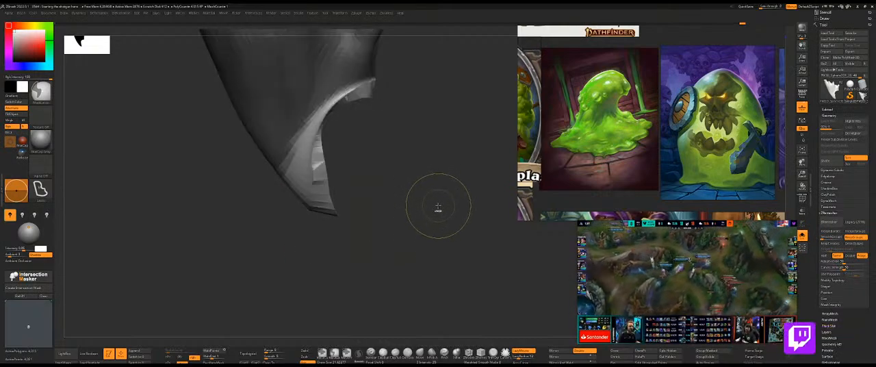
Inspect the isolated lower tip of the slime's inner opening from the side and restore the whole slime's visibility.
{"action": "key", "text": "alt+s"}
{"action": "left_click_drag", "start_coordinate": [232, 209], "coordinate": [274, 206]}
{"action": "key", "text": "alt+s"}
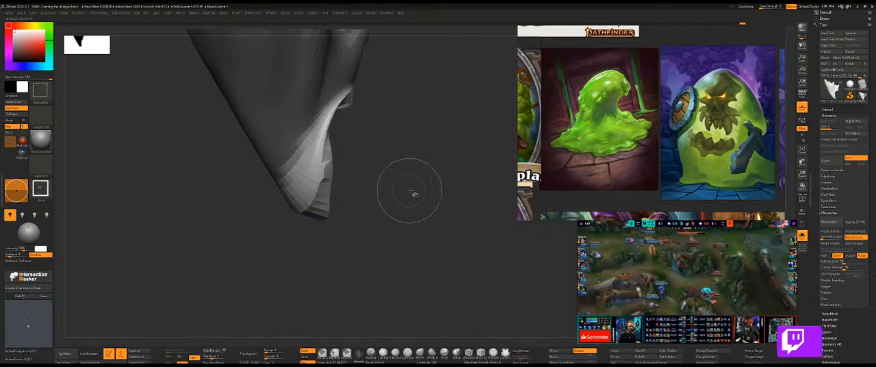
{"action": "key", "text": "alt+s"}
{"action": "left_click", "coordinate": [396, 182], "text": "alt"}
{"action": "key", "text": "alt+s"}
{"action": "left_click_drag", "start_coordinate": [194, 231], "coordinate": [260, 222]}
{"action": "mouse_move", "coordinate": [269, 106]}
{"action": "left_mouse_down", "text": "ctrl"}
{"action": "mouse_move", "coordinate": [281, 165]}
{"action": "mouse_move", "coordinate": [315, 211]}
{"action": "mouse_move", "coordinate": [342, 113]}
{"action": "mouse_move", "coordinate": [334, 83]}
{"action": "mouse_move", "coordinate": [282, 76]}
{"action": "mouse_move", "coordinate": [263, 130]}
{"action": "mouse_move", "coordinate": [291, 205]}
{"action": "mouse_move", "coordinate": [328, 218]}
{"action": "left_mouse_up", "text": "ctrl"}
{"action": "left_click", "coordinate": [466, 217], "text": "ctrl"}
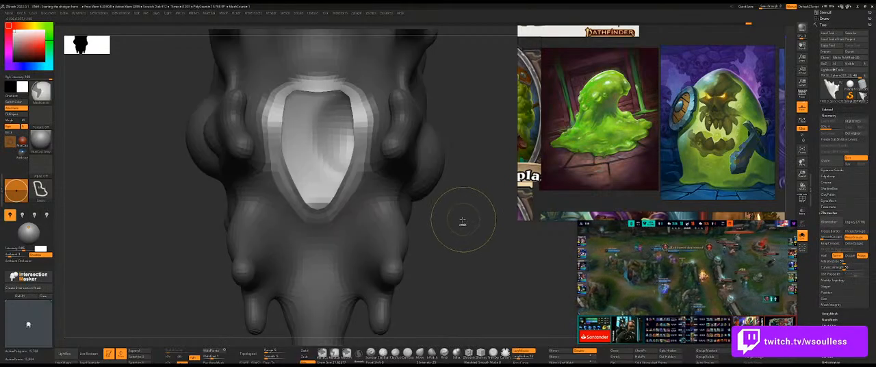
Check the slime's opening and drips from several angles and rebuild the slime's topology with ZRemesher.
{"action": "left_click_drag", "start_coordinate": [474, 166], "coordinate": [508, 78]}
{"action": "mouse_move", "coordinate": [446, 41]}
{"action": "left_mouse_down", "text": "ctrl"}
{"action": "mouse_move", "coordinate": [419, 296]}
{"action": "mouse_move", "coordinate": [491, 198]}
{"action": "left_mouse_up", "text": "ctrl"}
{"action": "left_click_drag", "start_coordinate": [113, 196], "coordinate": [181, 190]}
{"action": "mouse_move", "coordinate": [465, 217]}
{"action": "left_mouse_down"}
{"action": "mouse_move", "coordinate": [399, 190]}
{"action": "mouse_move", "coordinate": [383, 170]}
{"action": "mouse_move", "coordinate": [420, 172]}
{"action": "mouse_move", "coordinate": [381, 153]}
{"action": "mouse_move", "coordinate": [438, 182]}
{"action": "mouse_move", "coordinate": [447, 157]}
{"action": "mouse_move", "coordinate": [343, 109]}
{"action": "left_mouse_up"}
{"action": "left_click", "coordinate": [365, 114], "text": "ctrl+shift"}
{"action": "left_click_drag", "start_coordinate": [183, 183], "coordinate": [260, 179]}
{"action": "key", "text": "ctrl+space"}
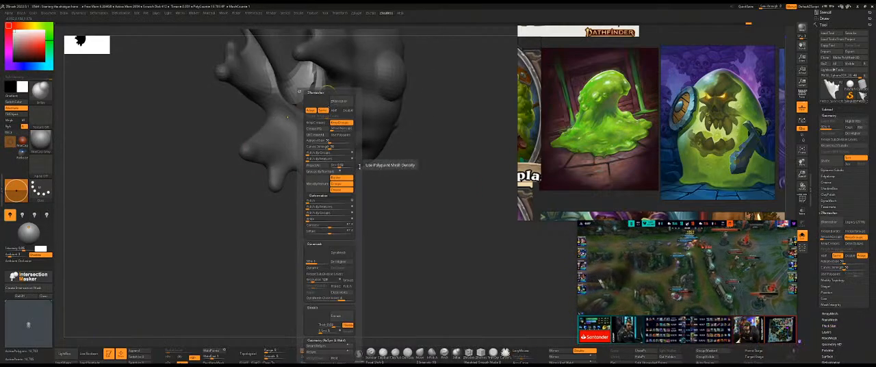
{"action": "left_click", "coordinate": [324, 206]}
{"action": "left_click_drag", "start_coordinate": [294, 205], "coordinate": [362, 200]}
{"action": "key", "text": "ctrl+space"}
{"action": "left_click", "coordinate": [364, 202]}
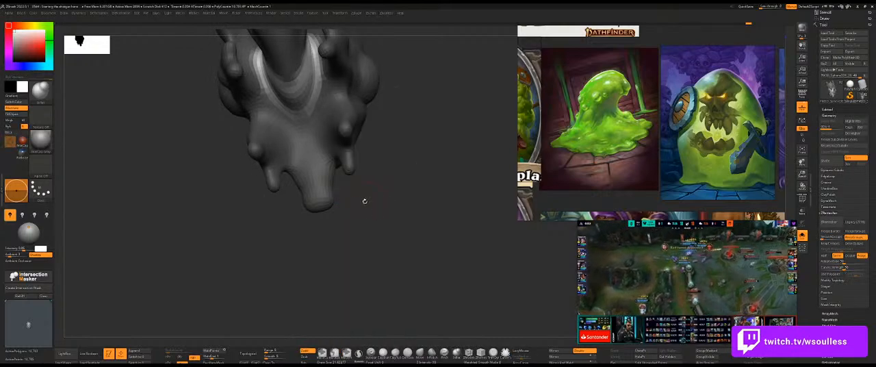
Inspect the remeshed slime around the opening and its drips, and subdivide its mesh.
{"action": "key", "text": "ctrl+space"}
{"action": "left_click", "coordinate": [365, 203]}
{"action": "left_click_drag", "start_coordinate": [377, 204], "coordinate": [320, 110]}
{"action": "mouse_move", "coordinate": [428, 155]}
{"action": "left_mouse_down"}
{"action": "mouse_move", "coordinate": [419, 198]}
{"action": "mouse_move", "coordinate": [416, 185]}
{"action": "left_mouse_up"}
{"action": "key", "text": "ctrl+space"}
{"action": "left_click_drag", "start_coordinate": [444, 156], "coordinate": [402, 253]}
{"action": "mouse_move", "coordinate": [396, 257]}
{"action": "left_mouse_down", "text": "ctrl"}
{"action": "mouse_move", "coordinate": [381, 269]}
{"action": "mouse_move", "coordinate": [299, 223]}
{"action": "mouse_move", "coordinate": [356, 211]}
{"action": "mouse_move", "coordinate": [371, 245]}
{"action": "left_mouse_up", "text": "ctrl"}
{"action": "key", "text": "ctrl+d"}
Select the ribbed slime tongue inside the gun's mouth and bring the surrounding gun parts back into view.
{"action": "left_click", "coordinate": [302, 174], "text": "ctrl+shift"}
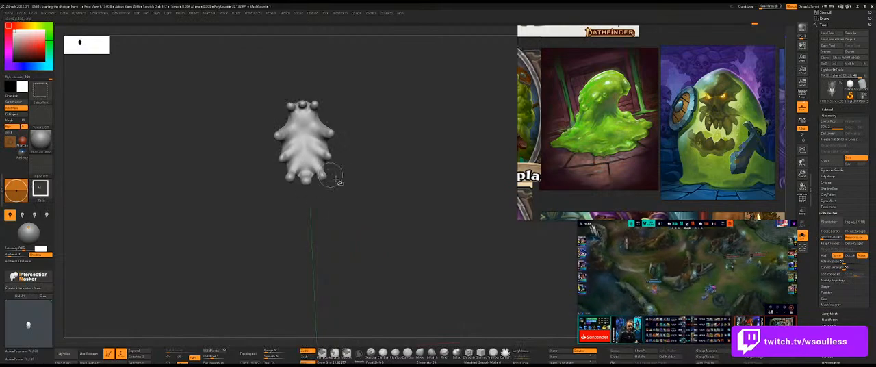
{"action": "key", "text": "shift+s"}
{"action": "left_click_drag", "start_coordinate": [381, 182], "coordinate": [384, 206], "text": "alt"}
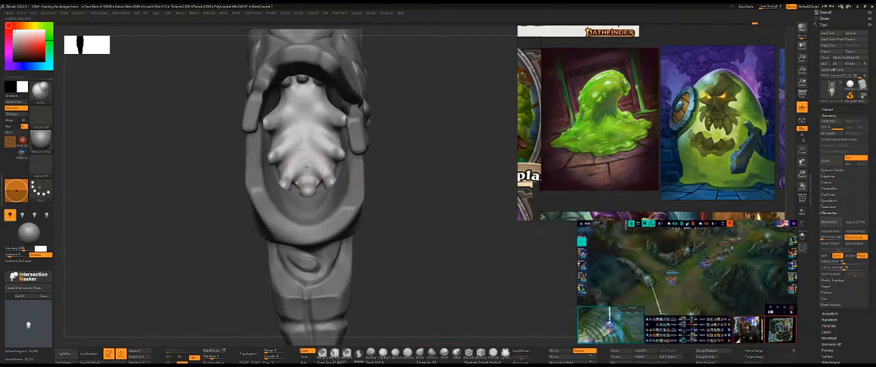
{"action": "left_click", "coordinate": [327, 159], "text": "ctrl+shift"}
{"action": "left_click", "coordinate": [427, 166], "text": "ctrl"}
{"action": "left_click", "coordinate": [435, 169], "text": "ctrl+shift"}
{"action": "left_click", "coordinate": [435, 170], "text": "ctrl"}
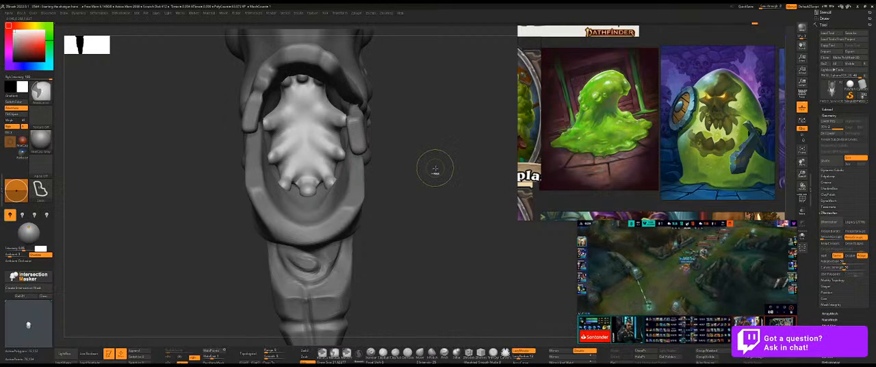
{"action": "left_click", "coordinate": [433, 170], "text": "ctrl"}
{"action": "left_click", "coordinate": [401, 165], "text": "ctrl"}
{"action": "left_click", "coordinate": [411, 158], "text": "ctrl"}
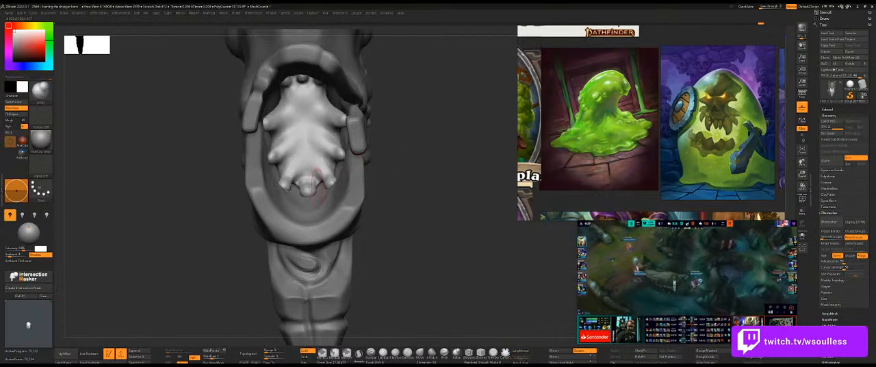
Fill out the slime tongue between its side lobes with the Move brush and smooth its ribbed surface.
{"action": "key", "text": "b"}
{"action": "key", "text": "m"}
{"action": "key", "text": "v"}
{"action": "key", "text": "s"}
{"action": "left_click_drag", "start_coordinate": [295, 175], "coordinate": [281, 165], "text": "shift"}
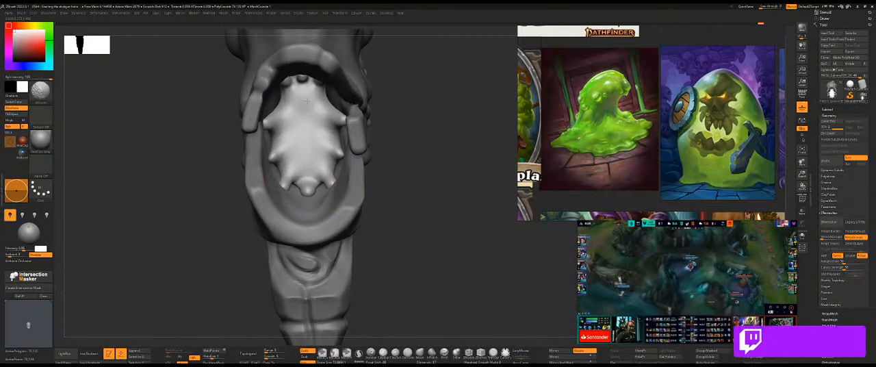
{"action": "mouse_move", "coordinate": [422, 145]}
{"action": "left_mouse_down"}
{"action": "mouse_move", "coordinate": [444, 140]}
{"action": "mouse_move", "coordinate": [433, 151]}
{"action": "mouse_move", "coordinate": [302, 150]}
{"action": "left_mouse_up"}
{"action": "left_click_drag", "start_coordinate": [135, 191], "coordinate": [294, 166]}
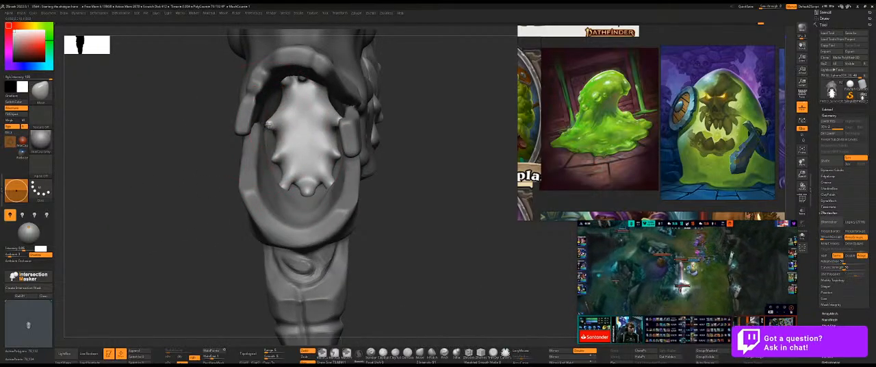
{"action": "mouse_move", "coordinate": [407, 101]}
{"action": "left_mouse_down"}
{"action": "mouse_move", "coordinate": [420, 84]}
{"action": "mouse_move", "coordinate": [419, 93]}
{"action": "left_mouse_up"}
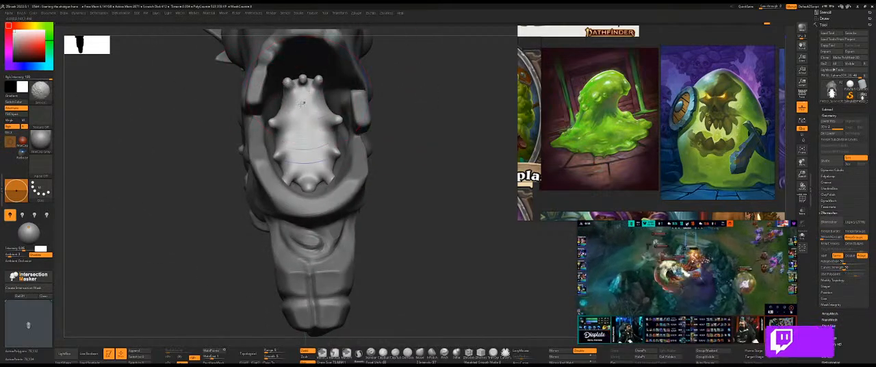
{"action": "left_click_drag", "start_coordinate": [330, 106], "coordinate": [337, 103]}
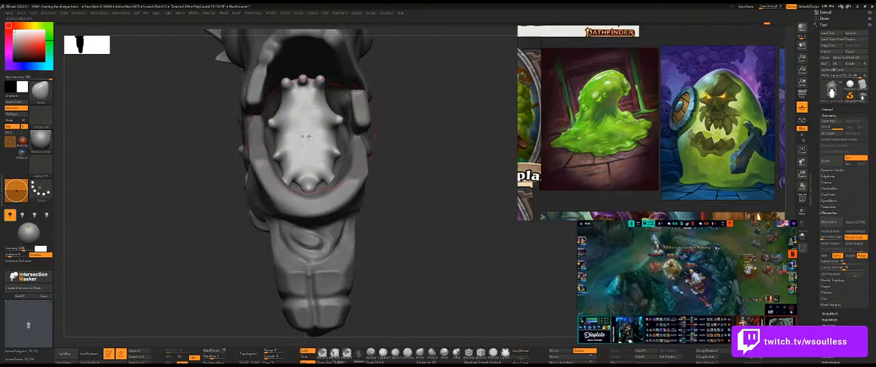
Try a lengthwise brush stroke down the middle of the slime tongue and undo it.
{"action": "key", "text": "b"}
{"action": "key", "text": "d"}
{"action": "key", "text": "s"}
{"action": "left_click_drag", "start_coordinate": [302, 98], "coordinate": [311, 164]}
{"action": "key", "text": "ctrl+z"}
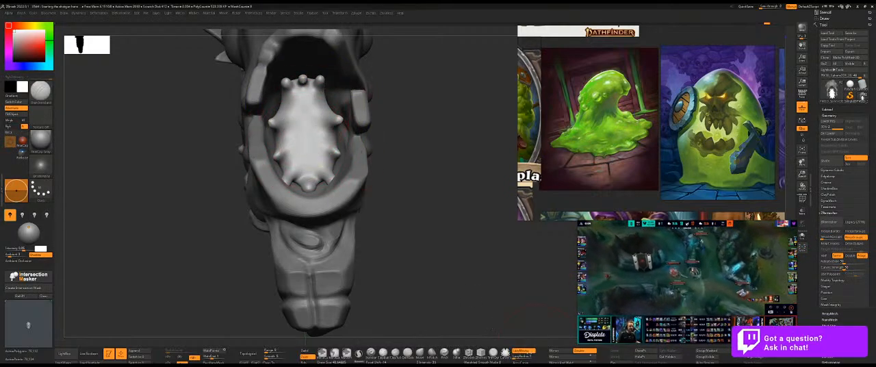
Carve lengthwise grooves down the middle of the slime tongue with a different brush, redoing the unsatisfactory strokes.
{"action": "key", "text": "b"}
{"action": "left_click", "coordinate": [439, 306]}
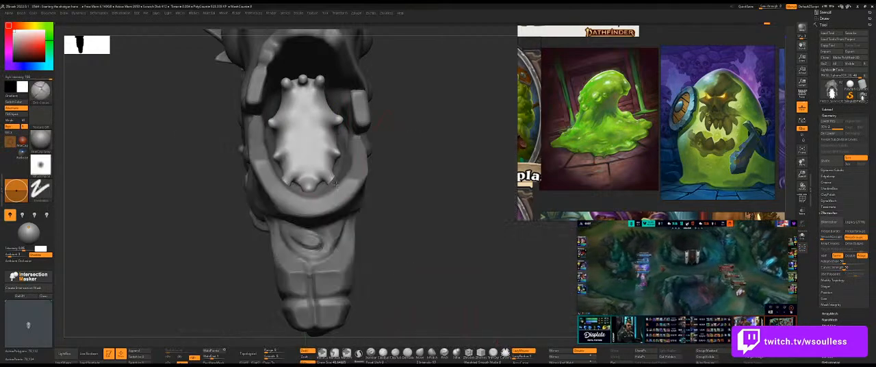
{"action": "left_click_drag", "start_coordinate": [305, 144], "coordinate": [308, 162]}
{"action": "key", "text": "ctrl+z"}
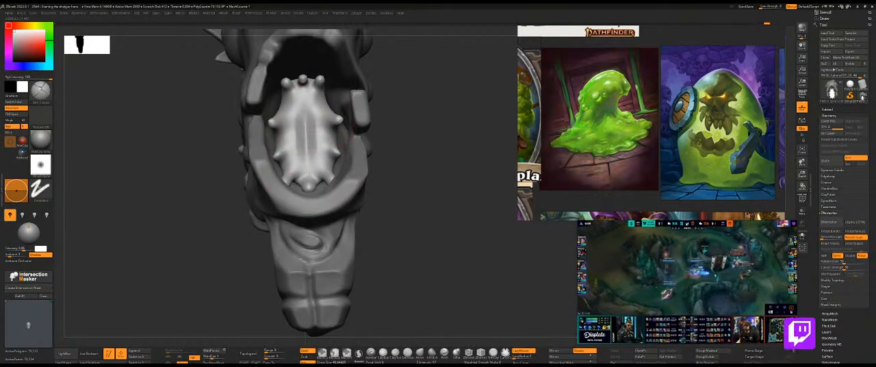
{"action": "left_click_drag", "start_coordinate": [305, 136], "coordinate": [305, 162]}
{"action": "key", "text": "ctrl+z"}
{"action": "mouse_move", "coordinate": [306, 133]}
{"action": "left_mouse_down", "text": "shift"}
{"action": "mouse_move", "coordinate": [297, 144]}
{"action": "mouse_move", "coordinate": [308, 118]}
{"action": "mouse_move", "coordinate": [288, 163]}
{"action": "left_mouse_up", "text": "shift"}
{"action": "mouse_move", "coordinate": [430, 162]}
{"action": "left_mouse_down"}
{"action": "mouse_move", "coordinate": [281, 191]}
{"action": "mouse_move", "coordinate": [366, 177]}
{"action": "left_mouse_up"}
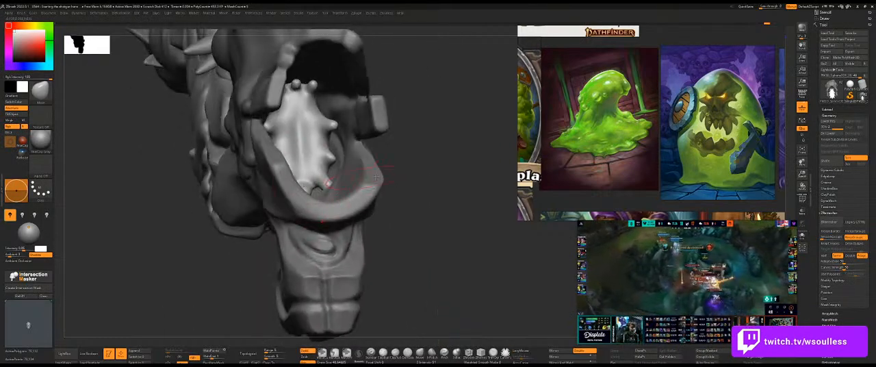
Check the slime tongue with and without the gun and adjust its side lobes with the Move brush.
{"action": "key", "text": "shift+alt+s"}
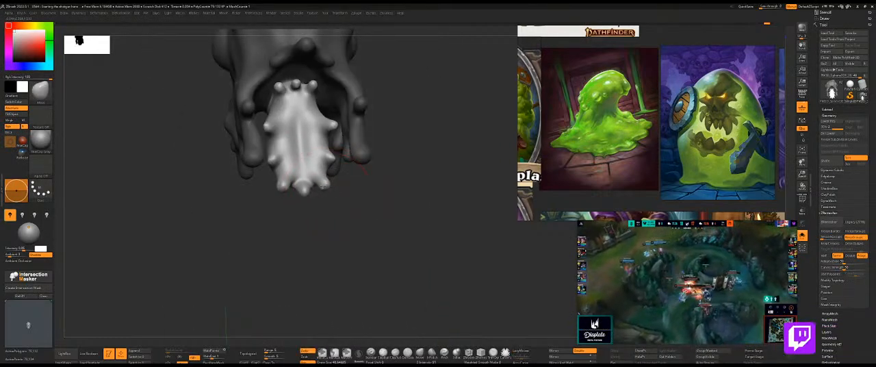
{"action": "mouse_move", "coordinate": [348, 186]}
{"action": "left_mouse_down"}
{"action": "mouse_move", "coordinate": [445, 190]}
{"action": "mouse_move", "coordinate": [408, 199]}
{"action": "left_mouse_up"}
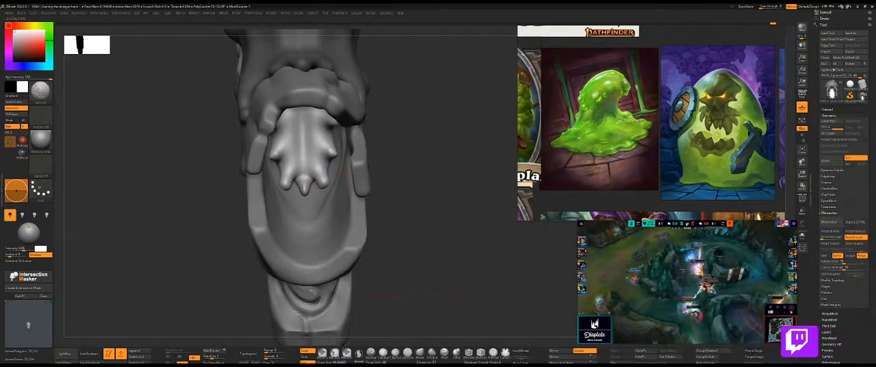
{"action": "mouse_move", "coordinate": [433, 171]}
{"action": "left_mouse_down"}
{"action": "mouse_move", "coordinate": [441, 182]}
{"action": "mouse_move", "coordinate": [432, 145]}
{"action": "left_mouse_up"}
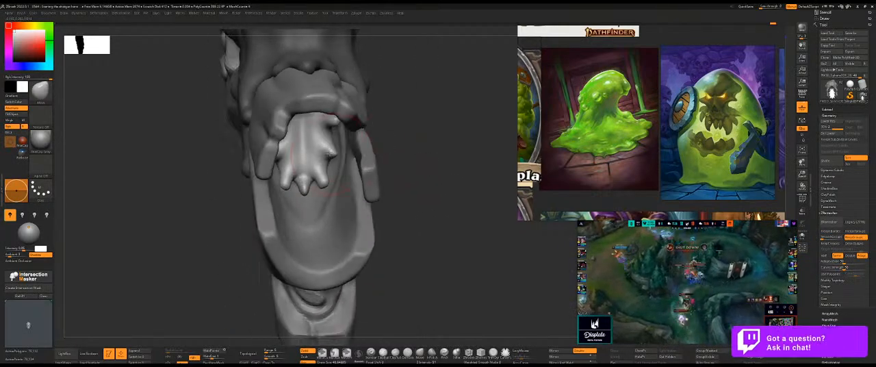
{"action": "left_click_drag", "start_coordinate": [331, 152], "coordinate": [342, 144]}
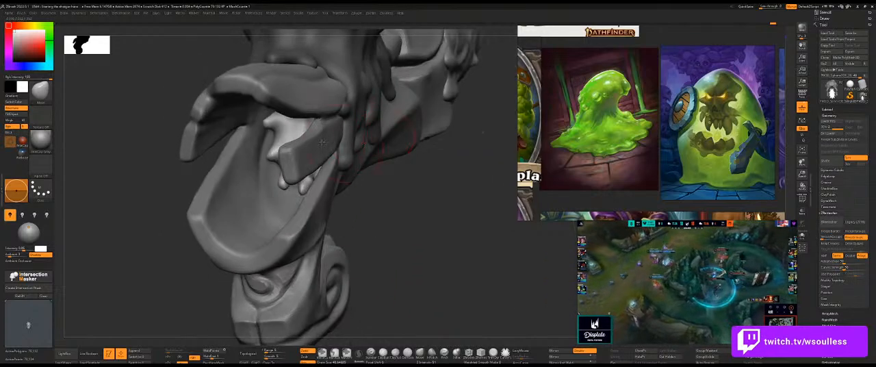
{"action": "left_click_drag", "start_coordinate": [179, 164], "coordinate": [292, 145]}
{"action": "left_click_drag", "start_coordinate": [483, 92], "coordinate": [436, 89]}
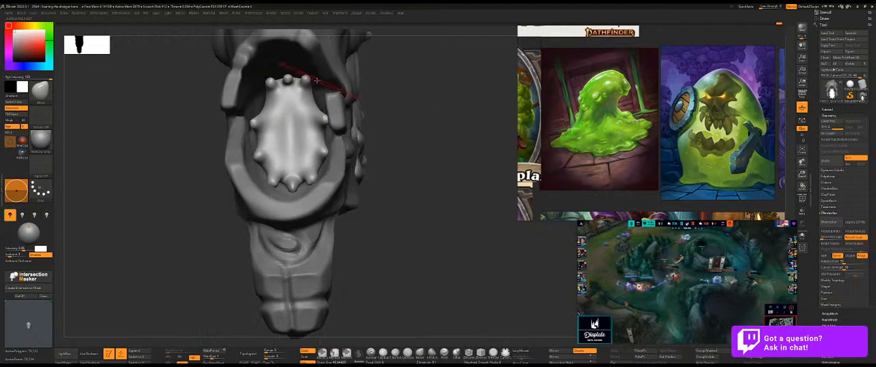
Refine the upper end of the slime tongue with a resized Move brush and save the project.
{"action": "key", "text": "s"}
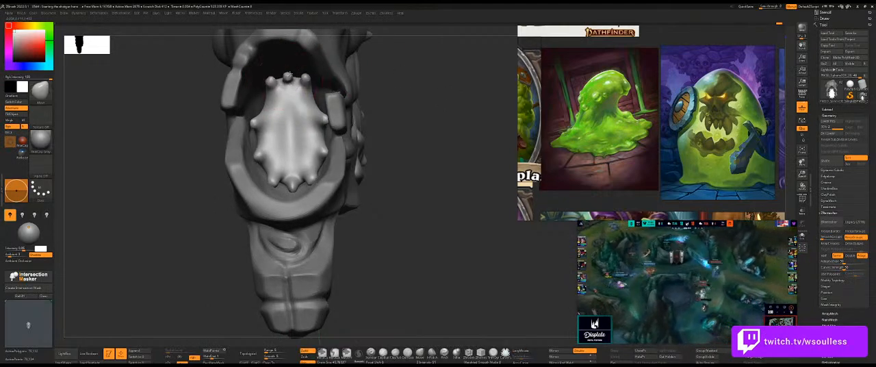
{"action": "mouse_move", "coordinate": [401, 96]}
{"action": "left_mouse_down"}
{"action": "mouse_move", "coordinate": [418, 92]}
{"action": "mouse_move", "coordinate": [303, 178]}
{"action": "left_mouse_up"}
{"action": "mouse_move", "coordinate": [352, 247]}
{"action": "left_mouse_down", "text": "alt"}
{"action": "mouse_move", "coordinate": [334, 244]}
{"action": "mouse_move", "coordinate": [371, 234]}
{"action": "mouse_move", "coordinate": [404, 189]}
{"action": "mouse_move", "coordinate": [365, 169]}
{"action": "mouse_move", "coordinate": [382, 150]}
{"action": "mouse_move", "coordinate": [438, 225]}
{"action": "mouse_move", "coordinate": [416, 229]}
{"action": "left_mouse_up", "text": "alt"}
{"action": "left_click", "coordinate": [174, 206], "text": "alt"}
{"action": "mouse_move", "coordinate": [201, 251]}
{"action": "left_mouse_down", "text": "alt"}
{"action": "mouse_move", "coordinate": [293, 240]}
{"action": "mouse_move", "coordinate": [268, 256]}
{"action": "mouse_move", "coordinate": [288, 241]}
{"action": "left_mouse_up", "text": "alt"}
{"action": "key", "text": "ctrl+s"}
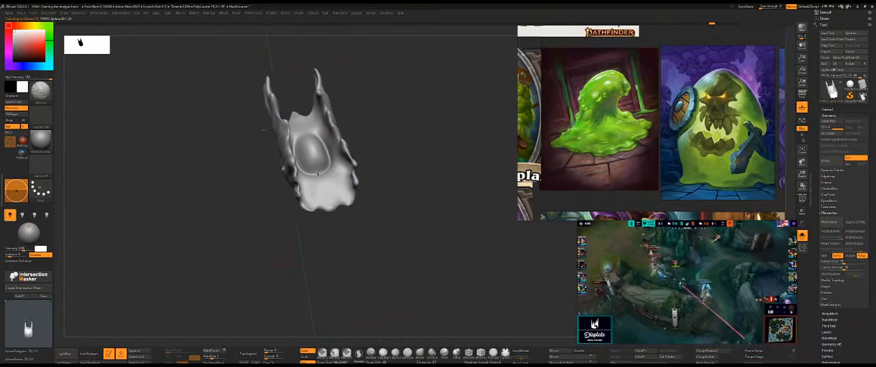
Smooth the wavy ridges on both sides of the slime bulging beneath the gun.
{"action": "left_click_drag", "start_coordinate": [280, 159], "coordinate": [276, 160]}
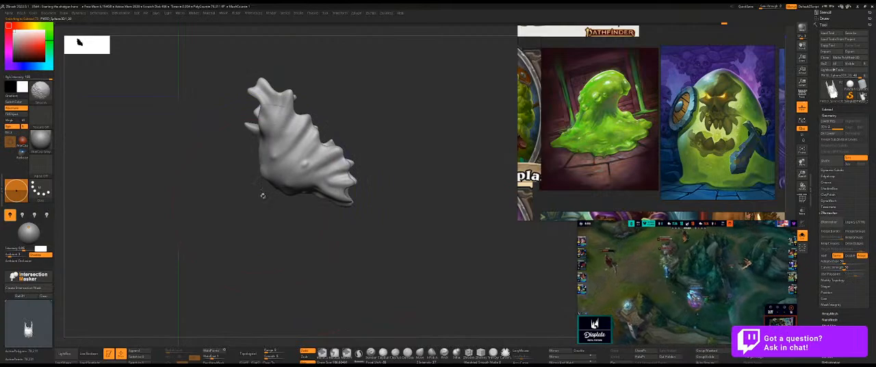
{"action": "left_click_drag", "start_coordinate": [264, 191], "coordinate": [280, 163]}
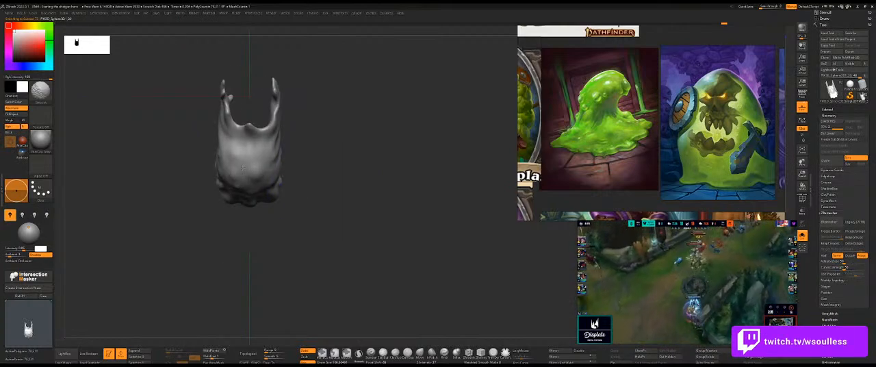
{"action": "mouse_move", "coordinate": [346, 184]}
{"action": "left_mouse_down", "text": "alt"}
{"action": "mouse_move", "coordinate": [370, 215]}
{"action": "mouse_move", "coordinate": [383, 196]}
{"action": "mouse_move", "coordinate": [371, 221]}
{"action": "mouse_move", "coordinate": [372, 212]}
{"action": "left_mouse_up", "text": "alt"}
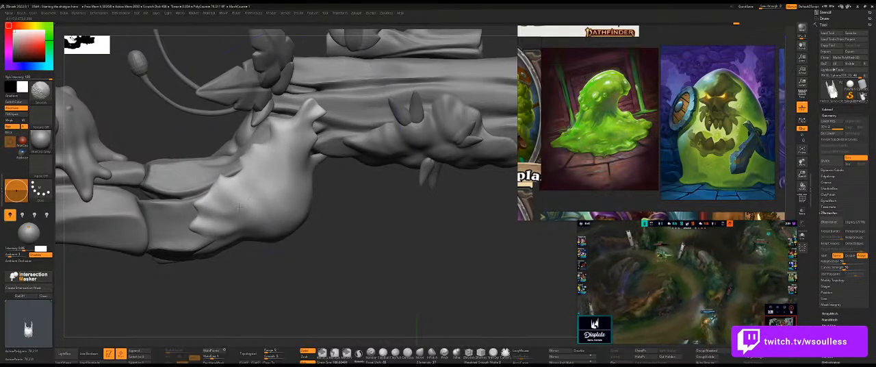
{"action": "left_click_drag", "start_coordinate": [343, 227], "coordinate": [486, 231]}
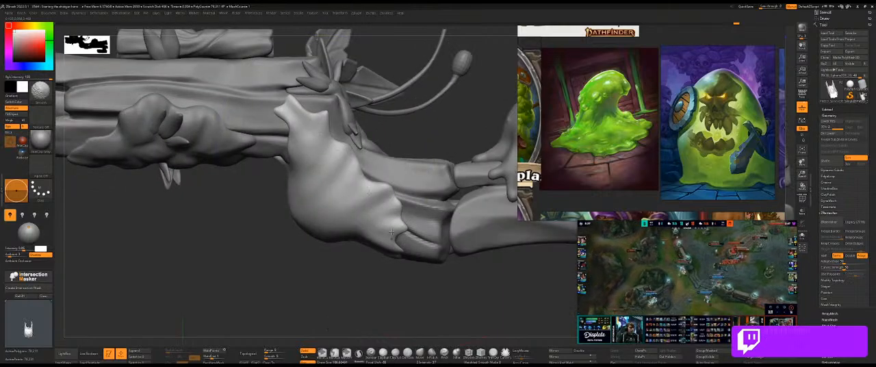
{"action": "mouse_move", "coordinate": [312, 263]}
{"action": "left_mouse_down", "text": "alt"}
{"action": "mouse_move", "coordinate": [336, 254]}
{"action": "mouse_move", "coordinate": [311, 275]}
{"action": "left_mouse_up", "text": "alt"}
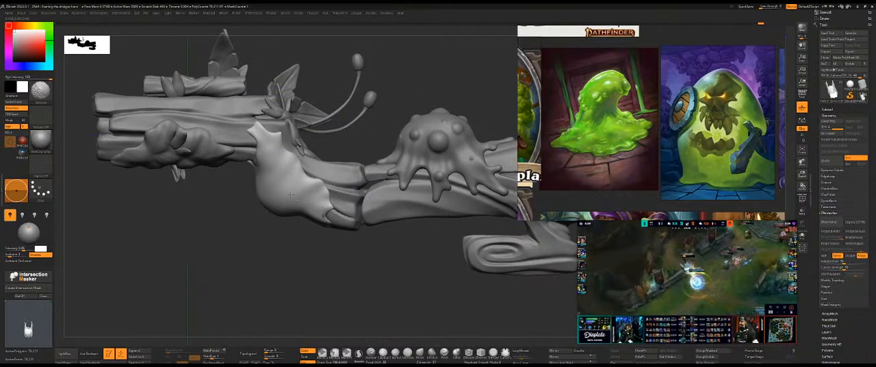
Adjust the silhouette of the slime beneath the gun with the Move brush, checking it against the concept sketch.
{"action": "key", "text": "s"}
Choose the carving brush for the slime beneath the gun and enlarge its draw size.
{"action": "key", "text": "s"}
{"action": "key", "text": "ctrl+1"}
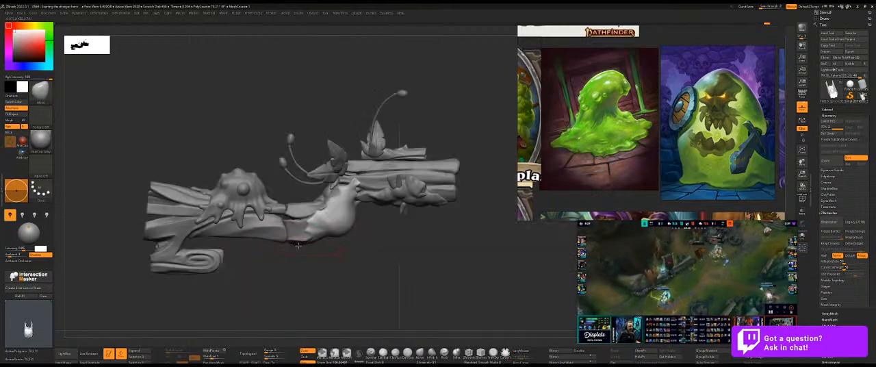
{"action": "key", "text": "shift+z"}
{"action": "key", "text": "shift+z"}
{"action": "mouse_move", "coordinate": [376, 245]}
{"action": "left_mouse_down"}
{"action": "mouse_move", "coordinate": [377, 258]}
{"action": "mouse_move", "coordinate": [391, 231]}
{"action": "left_mouse_up"}
{"action": "left_click_drag", "start_coordinate": [408, 253], "coordinate": [402, 247], "text": "alt"}
{"action": "key", "text": "b"}
{"action": "left_click", "coordinate": [426, 344]}
{"action": "left_click_drag", "start_coordinate": [446, 268], "coordinate": [423, 234]}
{"action": "key", "text": "s"}
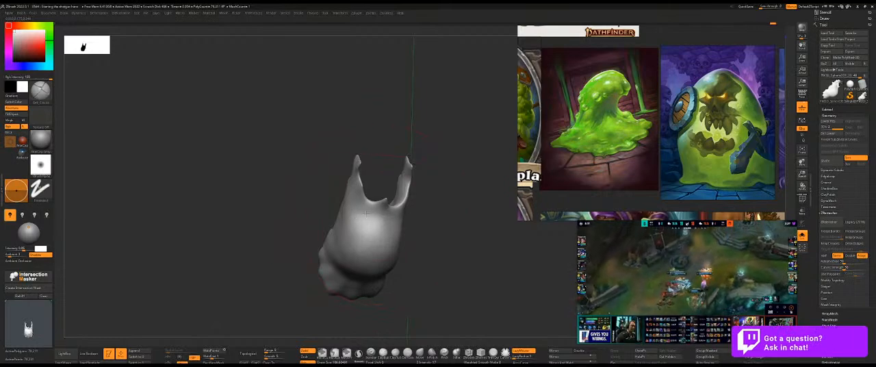
{"action": "key", "text": "s"}
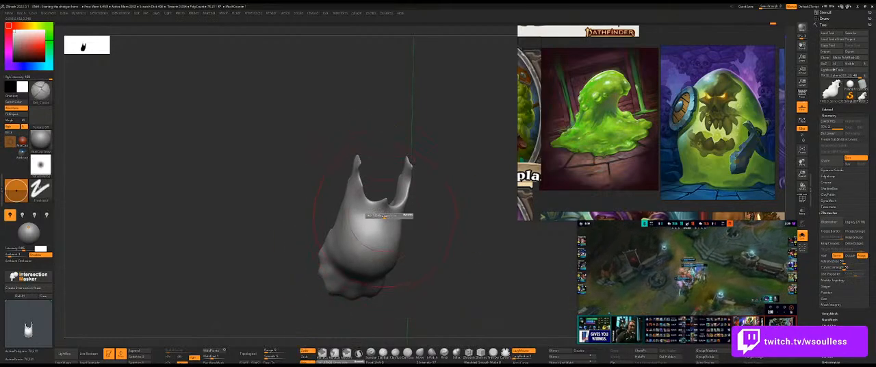
{"action": "left_click_drag", "start_coordinate": [386, 217], "coordinate": [366, 212]}
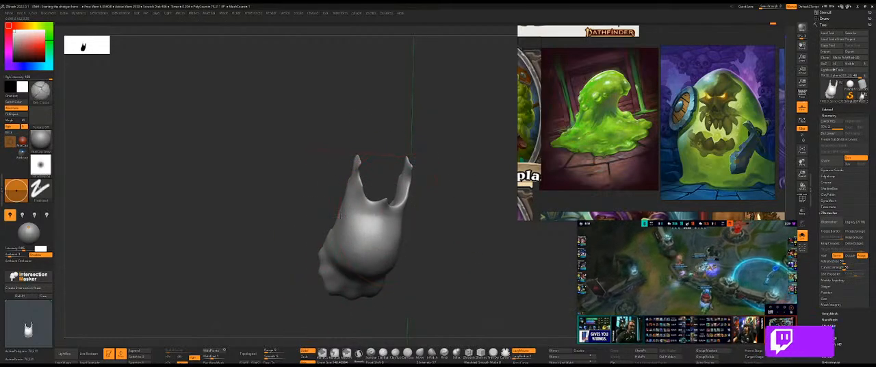
{"action": "left_click_drag", "start_coordinate": [427, 216], "coordinate": [391, 222]}
{"action": "left_click_drag", "start_coordinate": [463, 227], "coordinate": [406, 229]}
Compare the slime beneath the gun with the overlaid concept sketch.
{"action": "key", "text": "shift+z"}
{"action": "key", "text": "shift+z"}
{"action": "key", "text": "shift+z"}
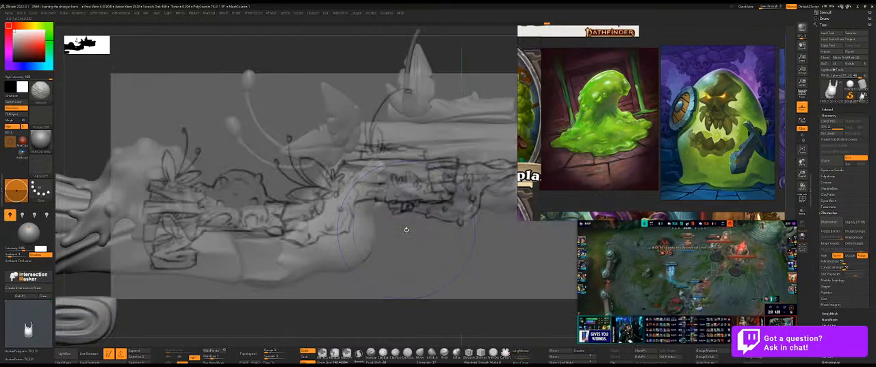
{"action": "key", "text": "shift+z"}
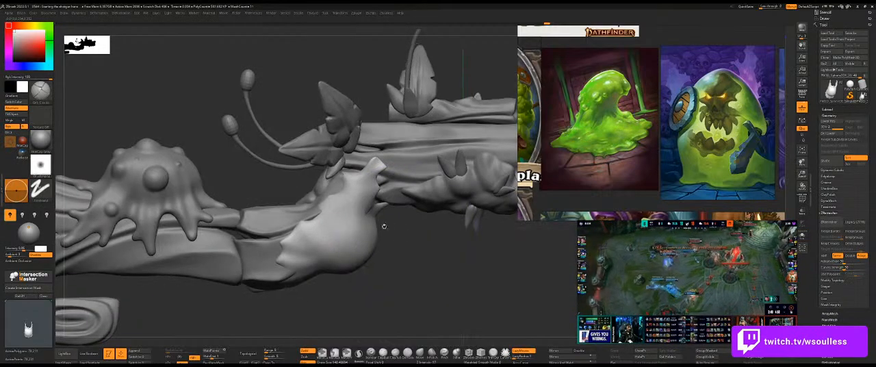
{"action": "left_click_drag", "start_coordinate": [392, 227], "coordinate": [368, 257]}
{"action": "key", "text": "shift+z"}
{"action": "key", "text": "shift+z"}
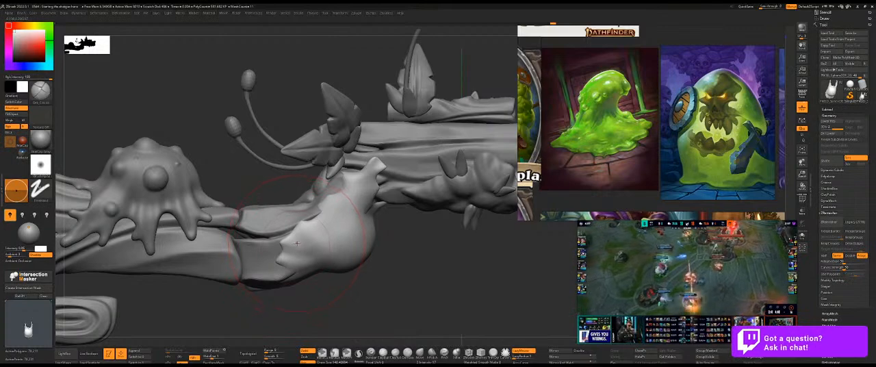
Isolate the slime beneath the gun and carve flowing ridges from its jagged edge across both sides.
{"action": "left_click", "coordinate": [322, 256], "text": "ctrl"}
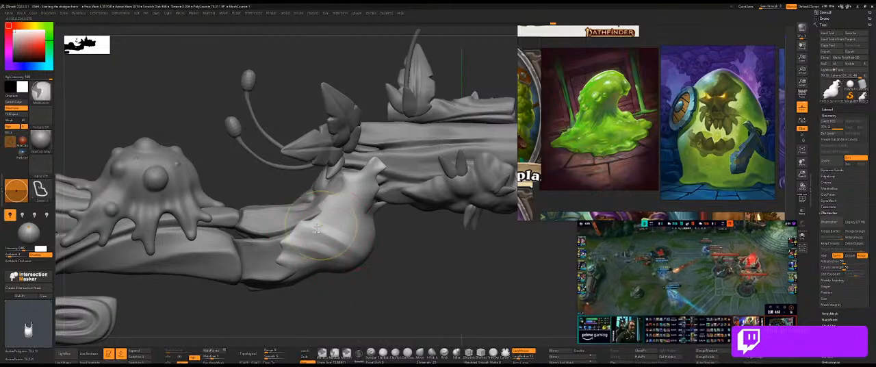
{"action": "key", "text": "shift+s"}
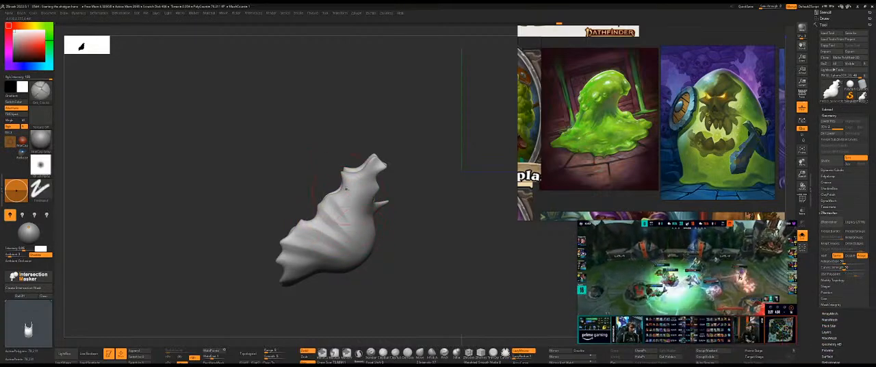
{"action": "mouse_move", "coordinate": [380, 216]}
{"action": "left_mouse_down"}
{"action": "mouse_move", "coordinate": [366, 204]}
{"action": "mouse_move", "coordinate": [375, 171]}
{"action": "mouse_move", "coordinate": [335, 172]}
{"action": "mouse_move", "coordinate": [336, 200]}
{"action": "left_mouse_up"}
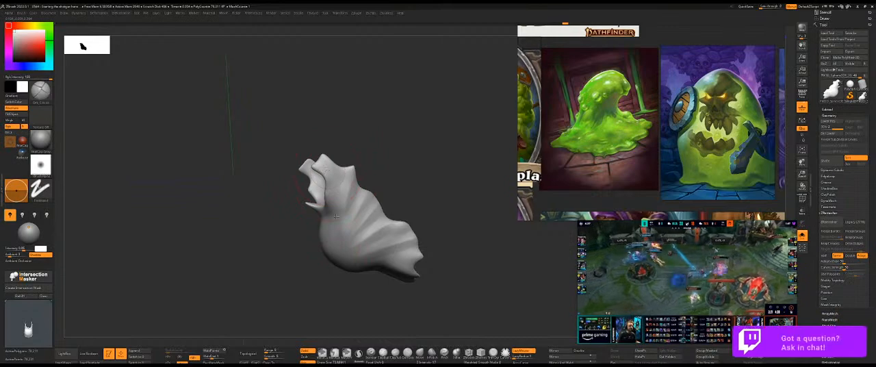
{"action": "left_click_drag", "start_coordinate": [376, 172], "coordinate": [366, 175]}
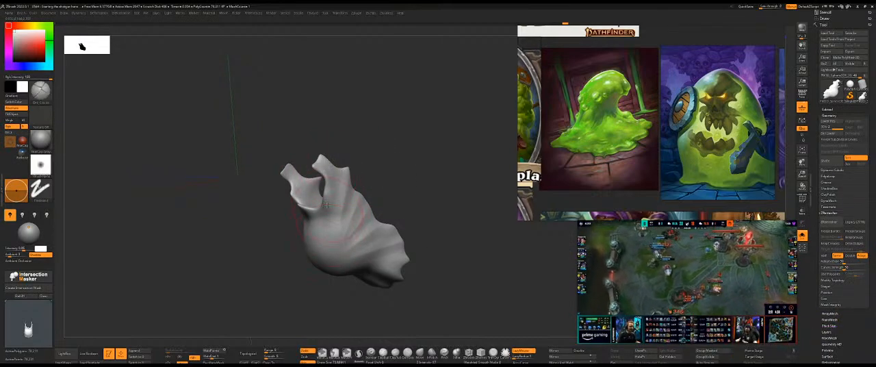
Carve soft vertical folds down the front of the isolated slime, below the gap between its two upper prongs.
{"action": "mouse_move", "coordinate": [324, 231]}
{"action": "left_mouse_down"}
{"action": "mouse_move", "coordinate": [387, 171]}
{"action": "mouse_move", "coordinate": [316, 237]}
{"action": "mouse_move", "coordinate": [327, 139]}
{"action": "mouse_move", "coordinate": [332, 191]}
{"action": "left_mouse_up"}
{"action": "right_click_drag", "start_coordinate": [327, 184], "coordinate": [350, 171]}
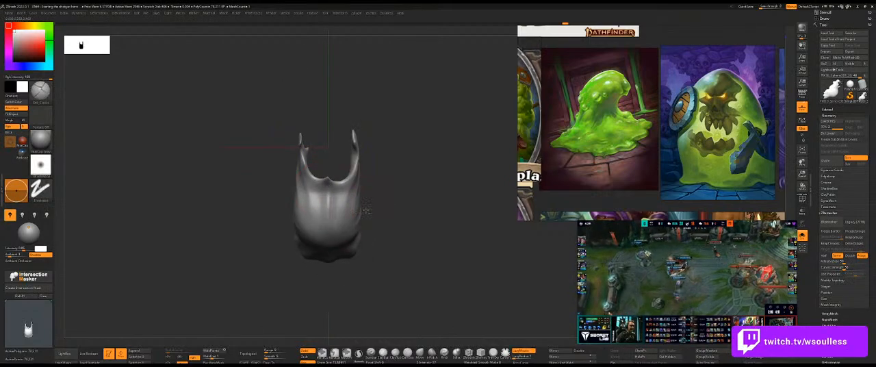
{"action": "right_click_drag", "start_coordinate": [327, 194], "coordinate": [407, 181]}
{"action": "mouse_move", "coordinate": [359, 230]}
{"action": "right_mouse_down"}
{"action": "mouse_move", "coordinate": [373, 190]}
{"action": "mouse_move", "coordinate": [317, 211]}
{"action": "right_mouse_up"}
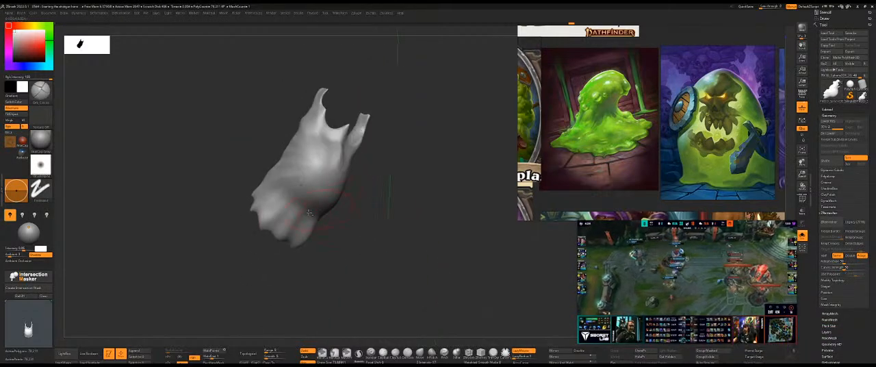
Carve and smooth ridges running from the scalloped lower edge up the slime's underside, blending them into the side folds.
{"action": "left_click_drag", "start_coordinate": [267, 224], "coordinate": [319, 159]}
{"action": "key", "text": "ctrl+z"}
{"action": "left_click_drag", "start_coordinate": [266, 223], "coordinate": [296, 193]}
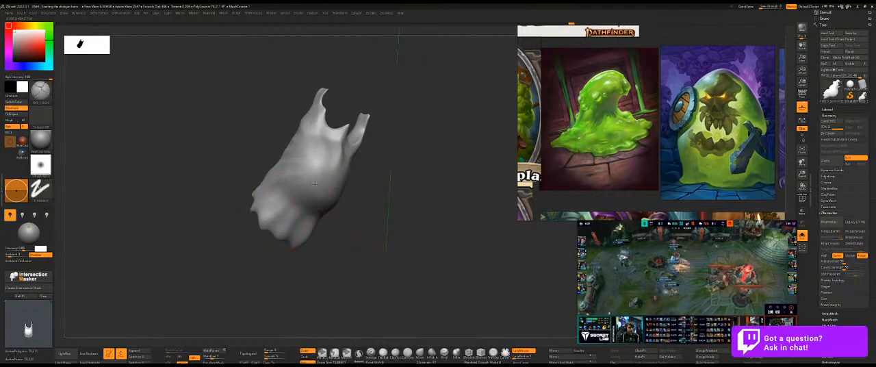
{"action": "mouse_move", "coordinate": [298, 214]}
{"action": "right_mouse_down"}
{"action": "mouse_move", "coordinate": [354, 202]}
{"action": "mouse_move", "coordinate": [333, 217]}
{"action": "right_mouse_up"}
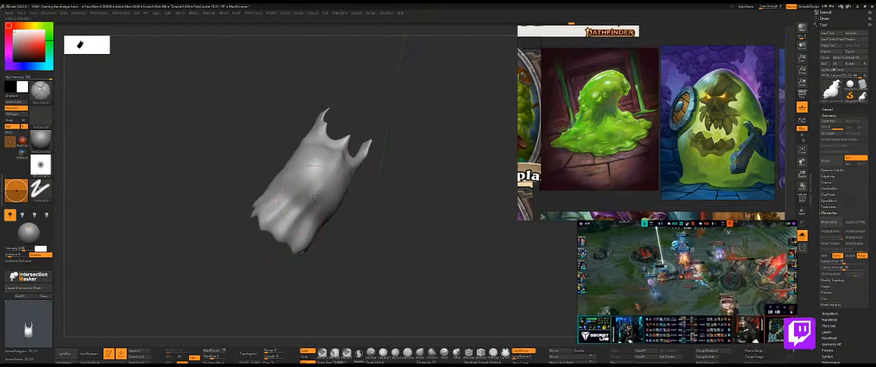
{"action": "right_click_drag", "start_coordinate": [416, 198], "coordinate": [318, 198]}
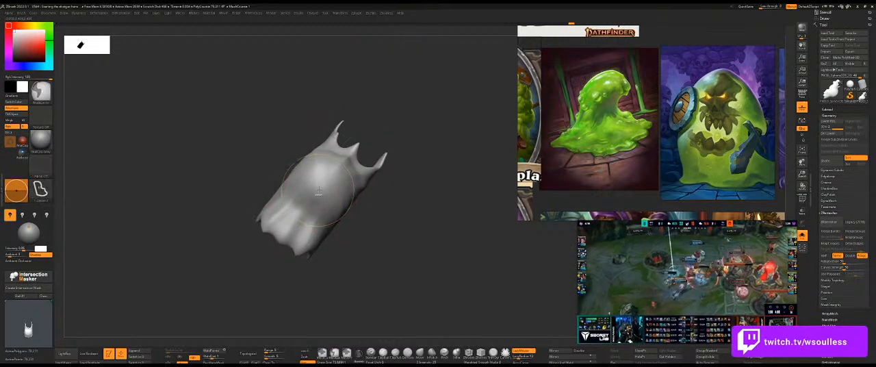
{"action": "right_click_drag", "start_coordinate": [381, 205], "coordinate": [272, 203]}
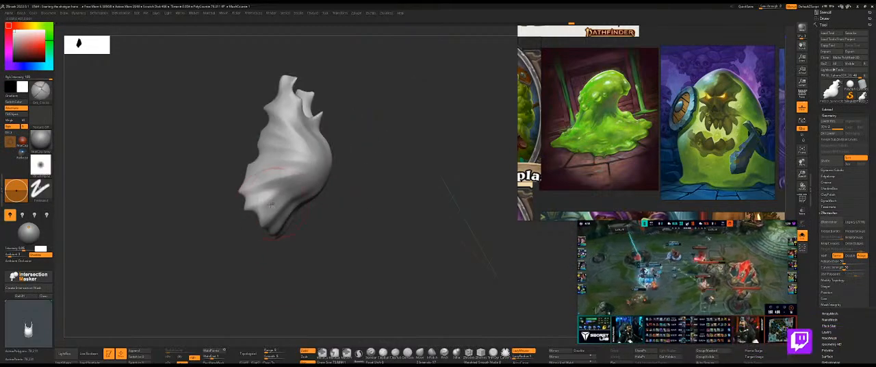
{"action": "mouse_move", "coordinate": [338, 176]}
{"action": "right_mouse_down"}
{"action": "mouse_move", "coordinate": [376, 183]}
{"action": "mouse_move", "coordinate": [357, 197]}
{"action": "right_mouse_up"}
Show the whole shotgun again and examine how the ridged slime sits against the gun body.
{"action": "key", "text": "shift+alt+s"}
{"action": "right_click_drag", "start_coordinate": [415, 214], "coordinate": [318, 203]}
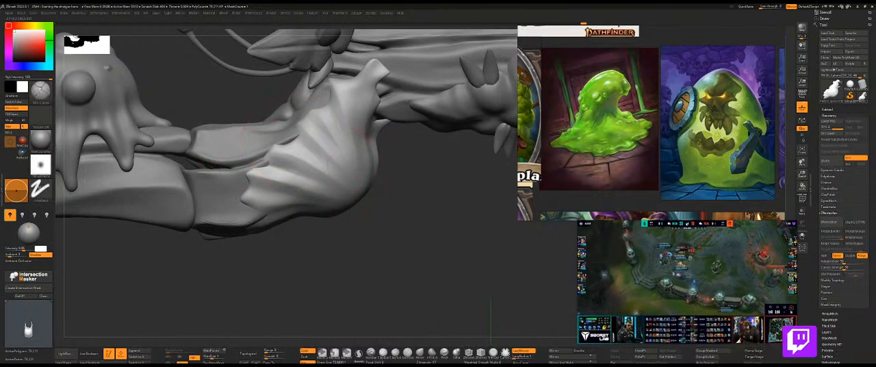
{"action": "left_click_drag", "start_coordinate": [414, 178], "coordinate": [314, 198]}
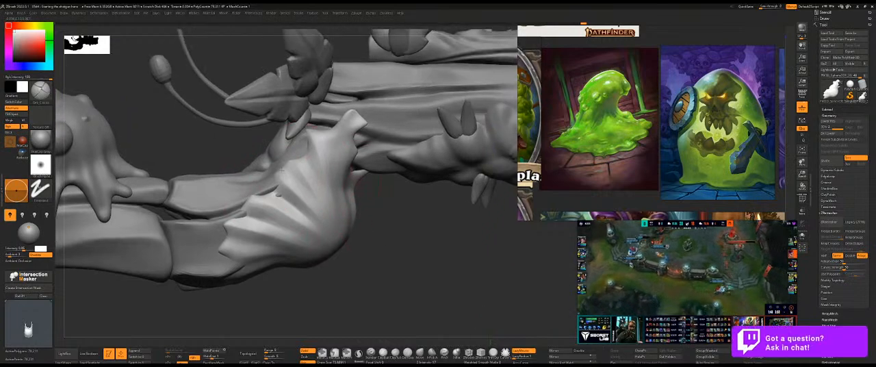
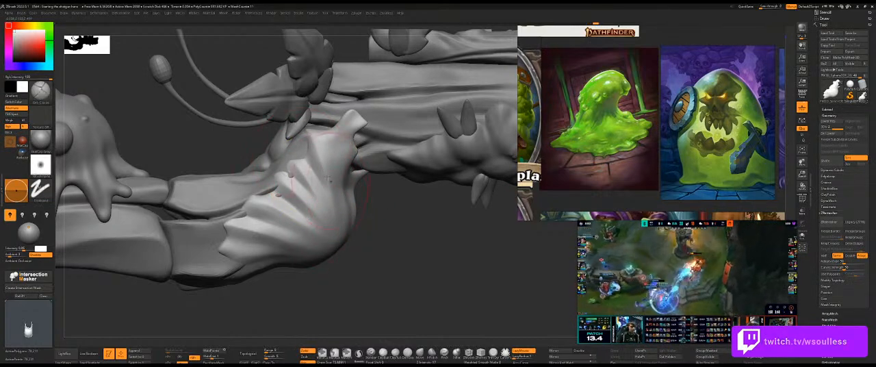
Isolate the slime beneath the gun and deepen the ridges running inward from its lower jagged edge.
{"action": "left_click_drag", "start_coordinate": [409, 246], "coordinate": [270, 211]}
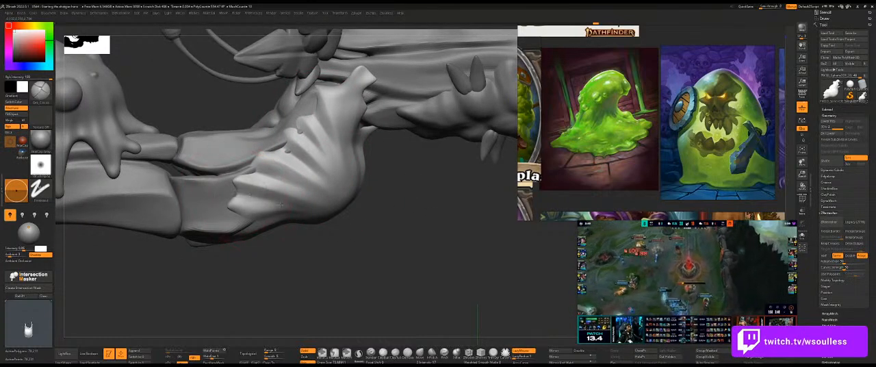
{"action": "left_click_drag", "start_coordinate": [375, 243], "coordinate": [358, 192]}
{"action": "left_click_drag", "start_coordinate": [375, 151], "coordinate": [318, 188]}
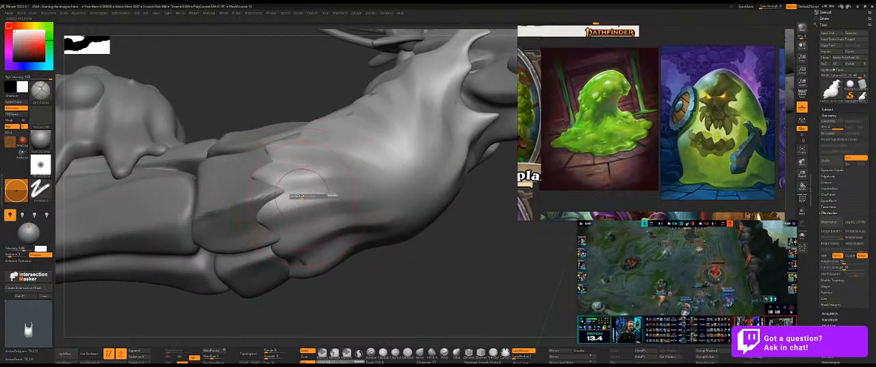
{"action": "right_click_drag", "start_coordinate": [415, 238], "coordinate": [402, 233]}
{"action": "key", "text": "alt+s"}
{"action": "mouse_move", "coordinate": [323, 175]}
{"action": "right_mouse_down"}
{"action": "mouse_move", "coordinate": [306, 198]}
{"action": "mouse_move", "coordinate": [322, 187]}
{"action": "mouse_move", "coordinate": [253, 202]}
{"action": "right_mouse_up"}
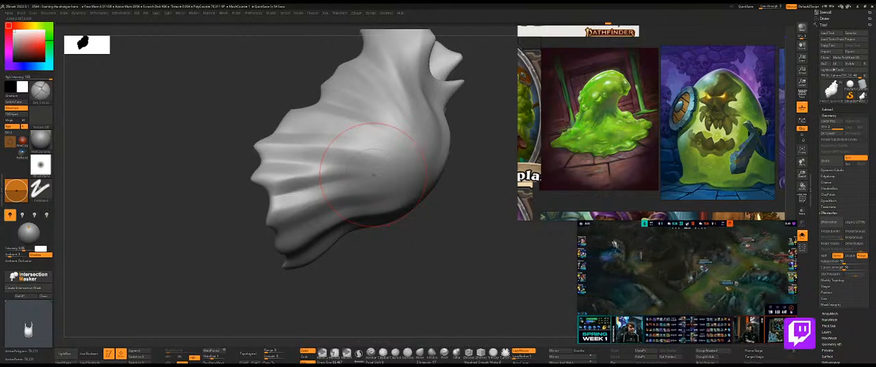
{"action": "left_click_drag", "start_coordinate": [381, 242], "coordinate": [306, 182]}
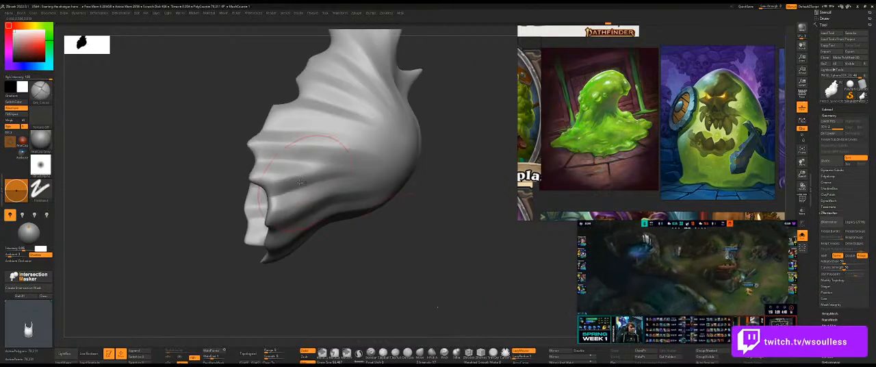
{"action": "right_click_drag", "start_coordinate": [269, 210], "coordinate": [331, 215]}
{"action": "mouse_move", "coordinate": [331, 216]}
{"action": "left_mouse_down"}
{"action": "mouse_move", "coordinate": [263, 230]}
{"action": "mouse_move", "coordinate": [279, 231]}
{"action": "left_mouse_up"}
Carve and soften the fanned ridges across the middle and upper side of the isolated slime.
{"action": "left_click_drag", "start_coordinate": [348, 250], "coordinate": [389, 225]}
{"action": "left_click_drag", "start_coordinate": [301, 180], "coordinate": [364, 176]}
{"action": "mouse_move", "coordinate": [444, 197]}
{"action": "left_mouse_down"}
{"action": "mouse_move", "coordinate": [436, 209]}
{"action": "mouse_move", "coordinate": [449, 231]}
{"action": "left_mouse_up"}
{"action": "left_click_drag", "start_coordinate": [302, 176], "coordinate": [353, 171]}
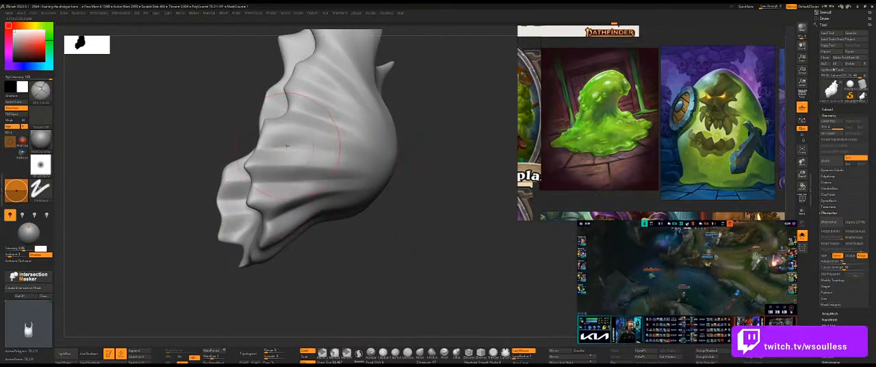
{"action": "mouse_move", "coordinate": [215, 140]}
{"action": "left_mouse_down"}
{"action": "mouse_move", "coordinate": [328, 148]}
{"action": "mouse_move", "coordinate": [318, 150]}
{"action": "left_mouse_up"}
{"action": "mouse_move", "coordinate": [426, 170]}
{"action": "left_mouse_down"}
{"action": "mouse_move", "coordinate": [434, 190]}
{"action": "mouse_move", "coordinate": [363, 177]}
{"action": "left_mouse_up"}
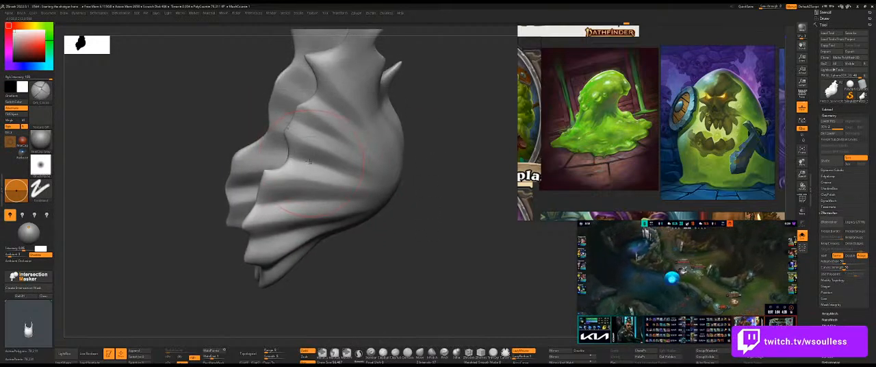
{"action": "mouse_move", "coordinate": [438, 182]}
{"action": "left_mouse_down"}
{"action": "mouse_move", "coordinate": [292, 161]}
{"action": "mouse_move", "coordinate": [293, 152]}
{"action": "mouse_move", "coordinate": [282, 162]}
{"action": "left_mouse_up"}
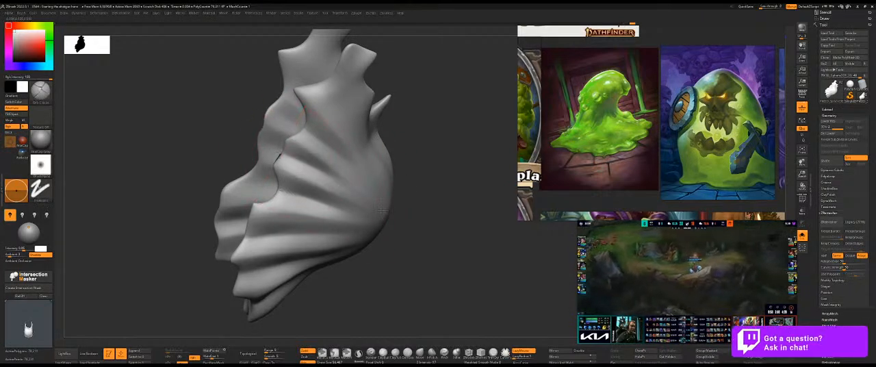
{"action": "left_click_drag", "start_coordinate": [411, 204], "coordinate": [321, 145]}
{"action": "mouse_move", "coordinate": [460, 195]}
{"action": "left_mouse_down"}
{"action": "mouse_move", "coordinate": [451, 199]}
{"action": "mouse_move", "coordinate": [408, 143]}
{"action": "mouse_move", "coordinate": [426, 132]}
{"action": "left_mouse_up"}
Show the whole shotgun again and examine the ridged slime from both sides and the front.
{"action": "key", "text": "shift+s"}
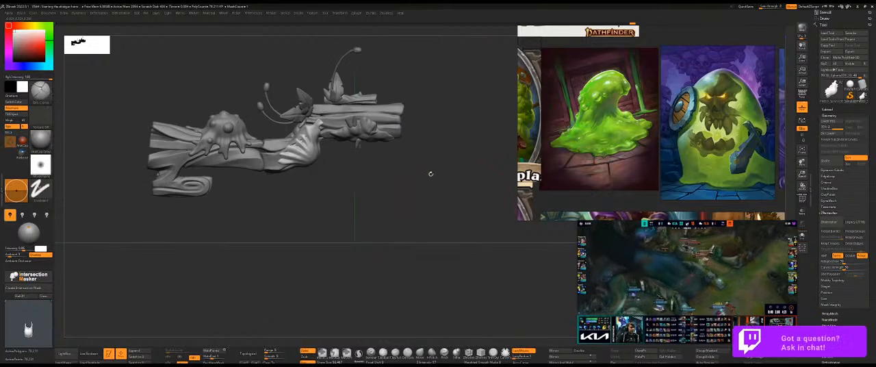
{"action": "left_click_drag", "start_coordinate": [433, 172], "coordinate": [406, 187], "text": "alt"}
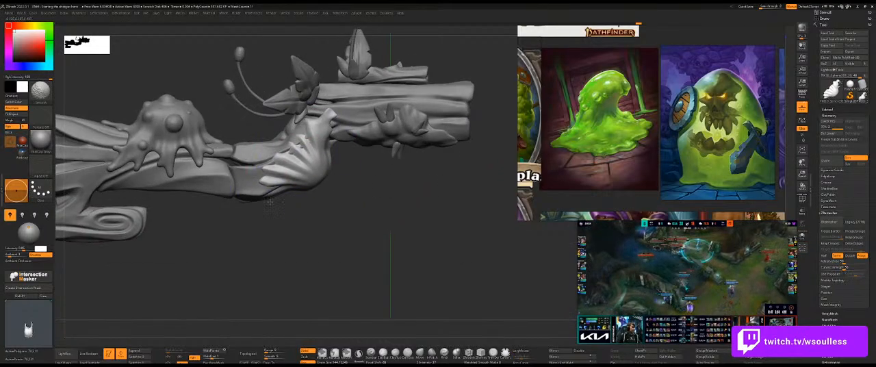
{"action": "left_click_drag", "start_coordinate": [290, 166], "coordinate": [284, 170], "text": "shift"}
{"action": "left_click_drag", "start_coordinate": [359, 221], "coordinate": [321, 214]}
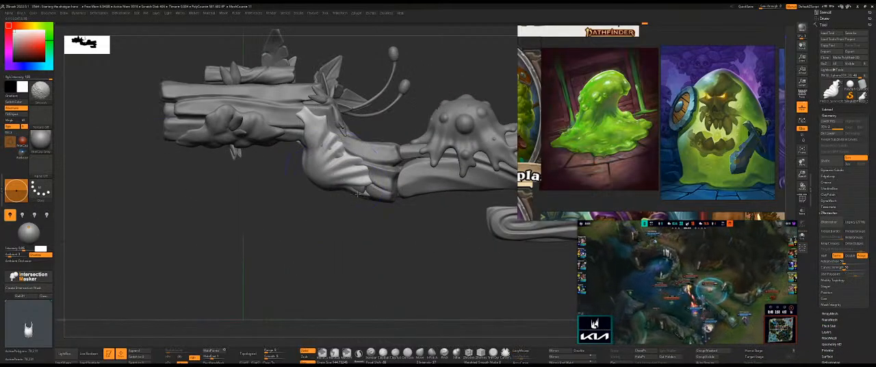
{"action": "left_click_drag", "start_coordinate": [314, 140], "coordinate": [297, 182]}
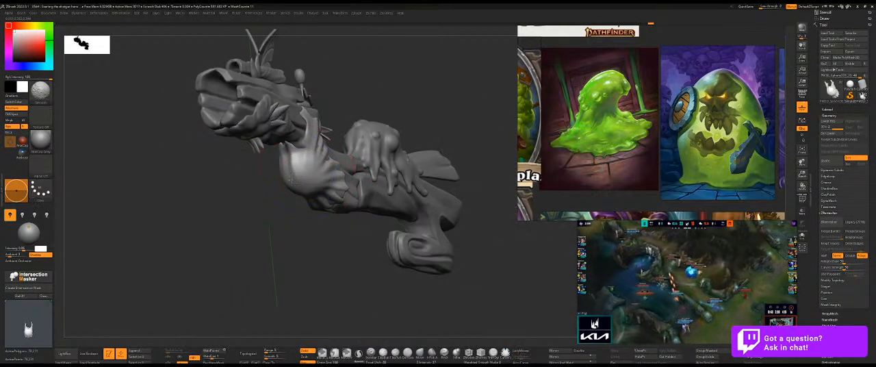
{"action": "left_click_drag", "start_coordinate": [288, 222], "coordinate": [286, 223], "text": "shift"}
{"action": "mouse_move", "coordinate": [352, 174]}
{"action": "left_mouse_down", "text": "shift"}
{"action": "mouse_move", "coordinate": [389, 195]}
{"action": "mouse_move", "coordinate": [349, 179]}
{"action": "mouse_move", "coordinate": [401, 179]}
{"action": "mouse_move", "coordinate": [409, 163]}
{"action": "left_mouse_up", "text": "shift"}
{"action": "mouse_move", "coordinate": [350, 227]}
{"action": "left_mouse_down", "text": "alt"}
{"action": "mouse_move", "coordinate": [328, 204]}
{"action": "mouse_move", "coordinate": [338, 212]}
{"action": "mouse_move", "coordinate": [287, 198]}
{"action": "left_mouse_up", "text": "alt"}
Try to pull the slime's jagged edge into stronger points with the Move brush.
{"action": "key", "text": "ctrl+1"}
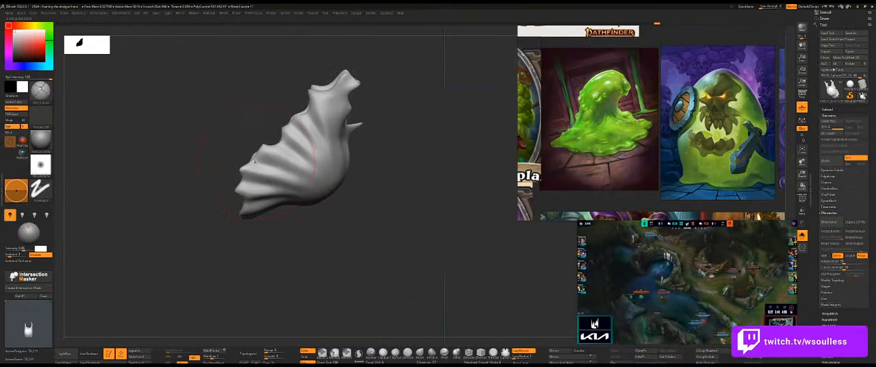
{"action": "key", "text": "b"}
{"action": "key", "text": "m"}
{"action": "key", "text": "v"}
{"action": "key", "text": "s"}
{"action": "left_click_drag", "start_coordinate": [247, 167], "coordinate": [245, 168]}
{"action": "key", "text": "ctrl+1"}
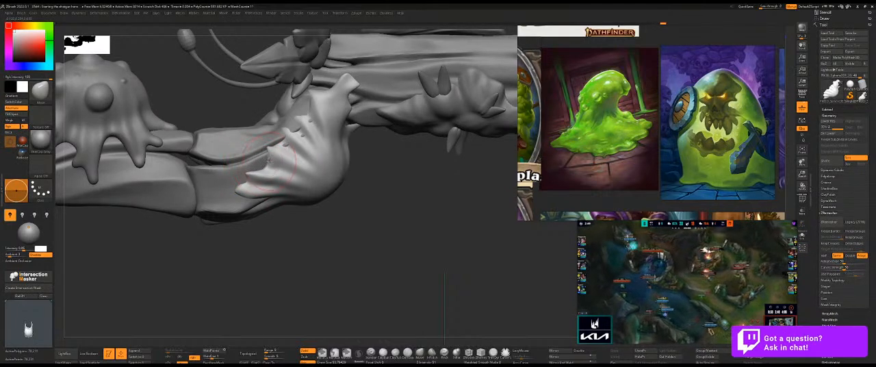
{"action": "key", "text": "ctrl+z"}
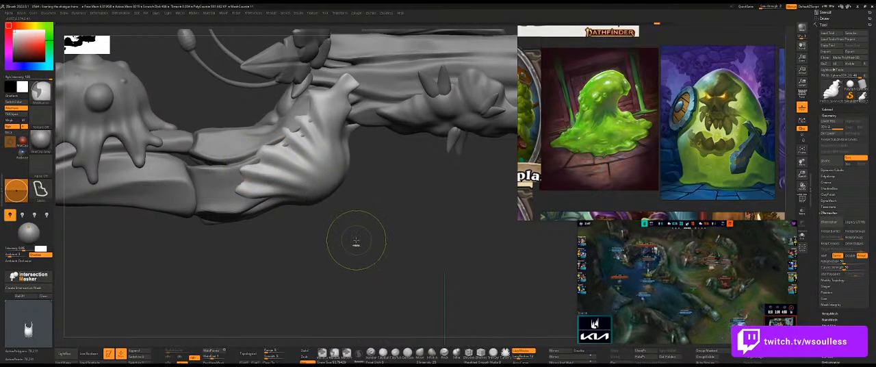
{"action": "key", "text": "ctrl+z"}
Drop the slime to a lower subdivision level and delete its higher subdivision levels.
{"action": "key", "text": "shift+d"}
{"action": "key", "text": "space"}
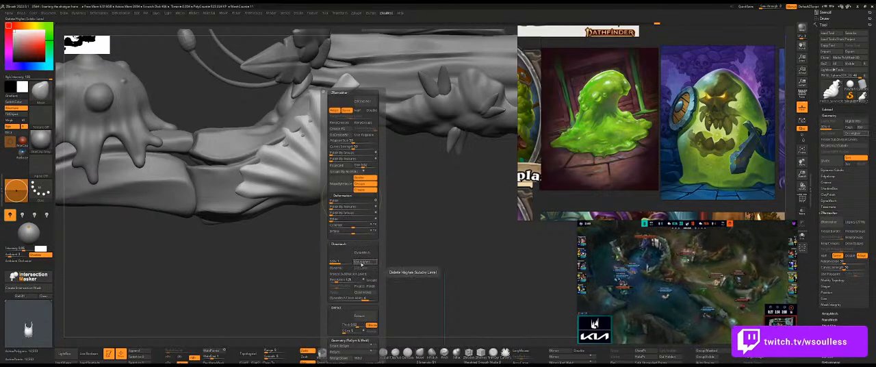
{"action": "left_click", "coordinate": [361, 261]}
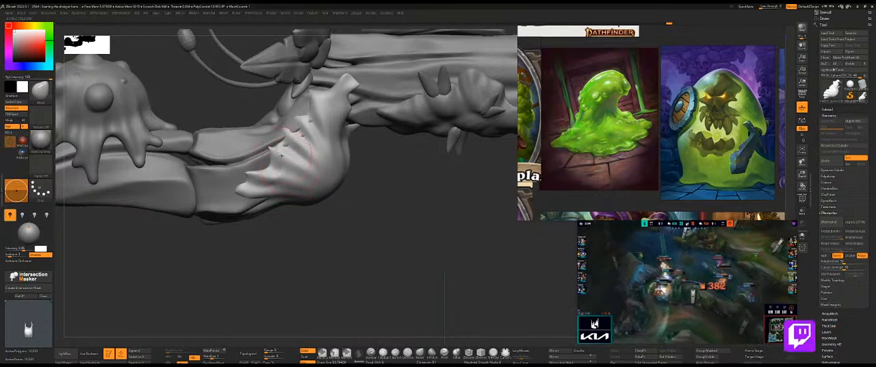
Pull the slime's jagged side edge into more uneven points with the Move brush, checking the shape in isolation.
{"action": "left_click_drag", "start_coordinate": [369, 184], "coordinate": [274, 156]}
{"action": "key", "text": "shift+s"}
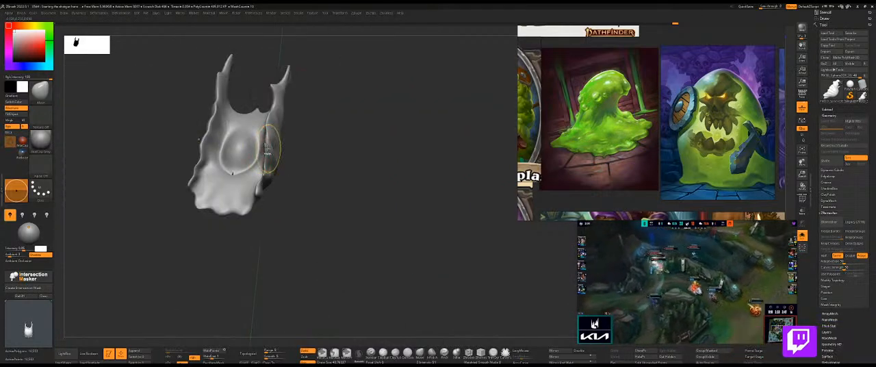
{"action": "key", "text": "ctrl+shift+s"}
{"action": "left_click_drag", "start_coordinate": [317, 151], "coordinate": [279, 151]}
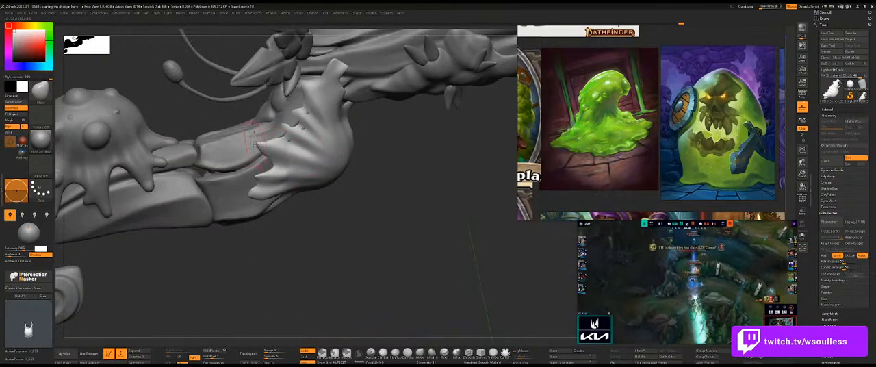
{"action": "left_click_drag", "start_coordinate": [390, 178], "coordinate": [389, 178], "text": "shift"}
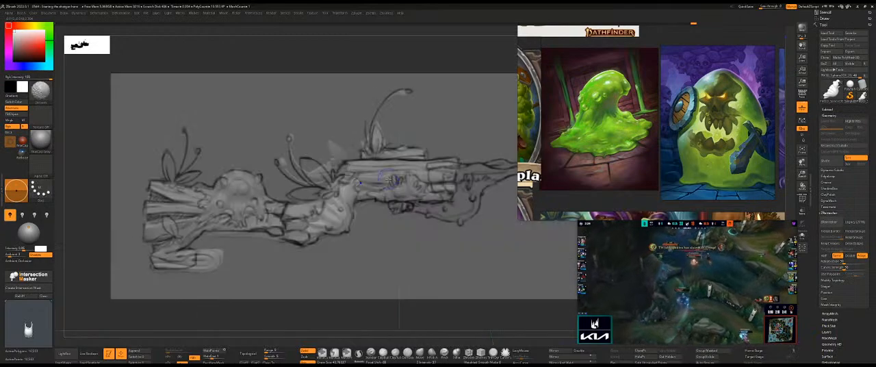
Compare the slime with the concept sketch and adjust the points along its upper side edge with the Move brush.
{"action": "key", "text": "shift+p"}
{"action": "left_click_drag", "start_coordinate": [377, 252], "coordinate": [379, 250], "text": "alt"}
{"action": "key", "text": "s"}
{"action": "left_click_drag", "start_coordinate": [327, 212], "coordinate": [330, 216]}
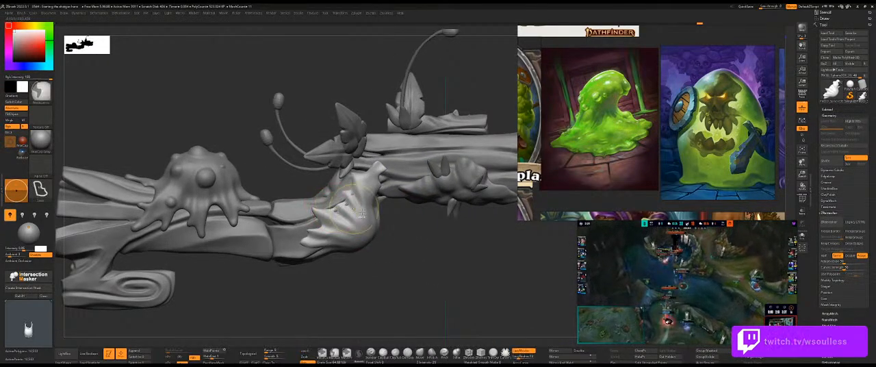
{"action": "key", "text": "ctrl+shift+s"}
{"action": "left_click_drag", "start_coordinate": [384, 222], "coordinate": [414, 227]}
{"action": "key", "text": "s"}
{"action": "left_click_drag", "start_coordinate": [367, 207], "coordinate": [328, 202]}
{"action": "key", "text": "ctrl+shift+s"}
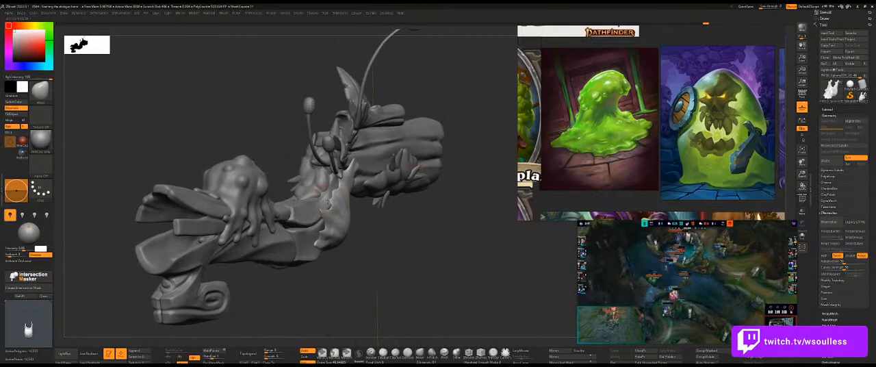
{"action": "left_click_drag", "start_coordinate": [388, 203], "coordinate": [353, 203]}
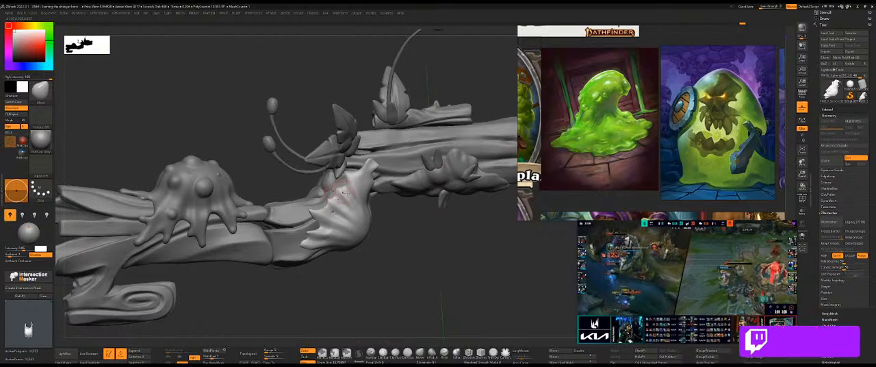
{"action": "left_click_drag", "start_coordinate": [425, 235], "coordinate": [422, 246]}
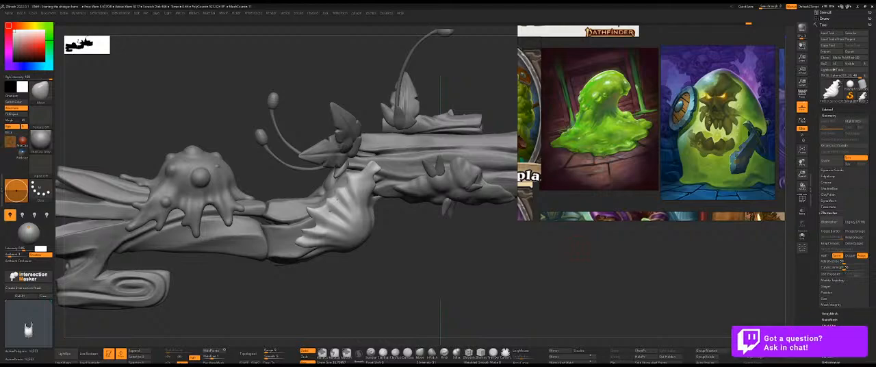
Smooth away the ridges on the slime's upper and middle side, keeping broad folds near the lower tips.
{"action": "left_click_drag", "start_coordinate": [377, 289], "coordinate": [499, 301]}
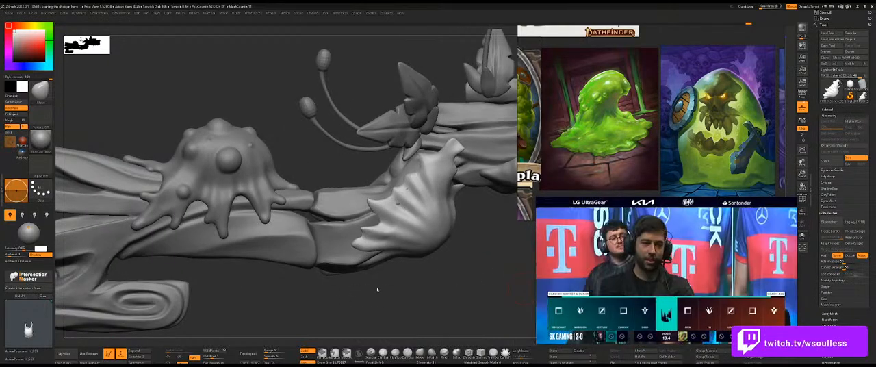
{"action": "left_click_drag", "start_coordinate": [423, 272], "coordinate": [384, 178], "text": "alt"}
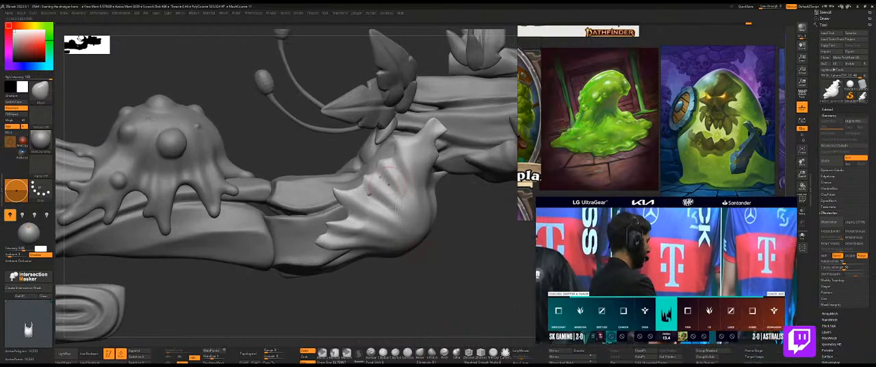
{"action": "left_click_drag", "start_coordinate": [472, 261], "coordinate": [457, 219]}
{"action": "key", "text": "ctrl+shift+s"}
{"action": "key", "text": "ctrl+shift+s"}
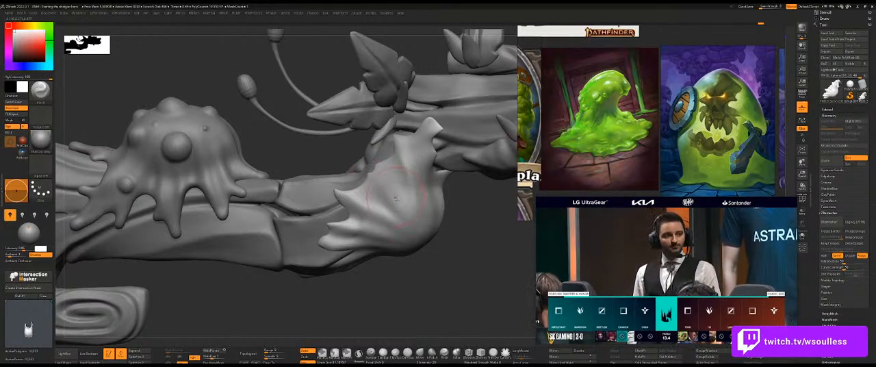
Reshape the slime's upper side edge into fewer, larger points with the Move brush, checking the form in isolation.
{"action": "key", "text": "b"}
{"action": "key", "text": "m"}
{"action": "key", "text": "v"}
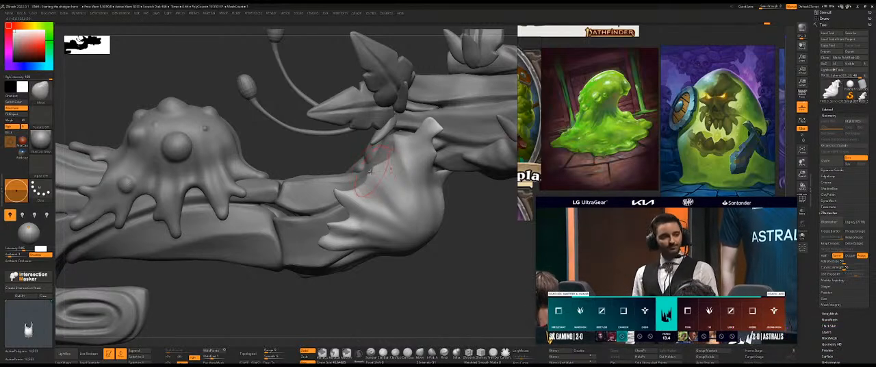
{"action": "left_click_drag", "start_coordinate": [477, 261], "coordinate": [507, 271]}
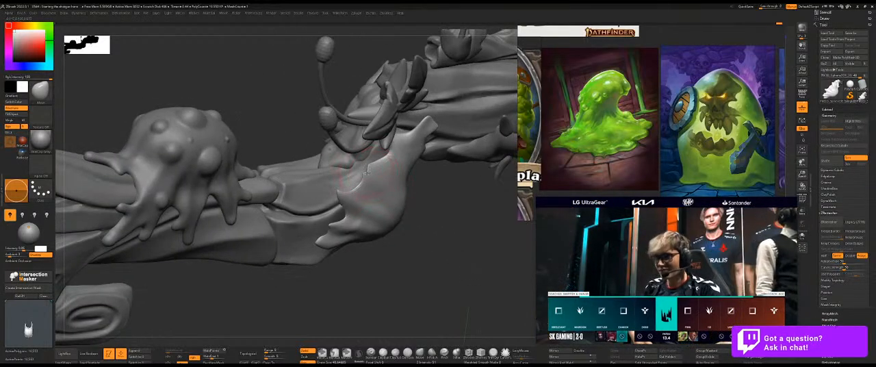
{"action": "left_click_drag", "start_coordinate": [443, 190], "coordinate": [411, 158]}
{"action": "left_click", "coordinate": [411, 159], "text": "ctrl+shift"}
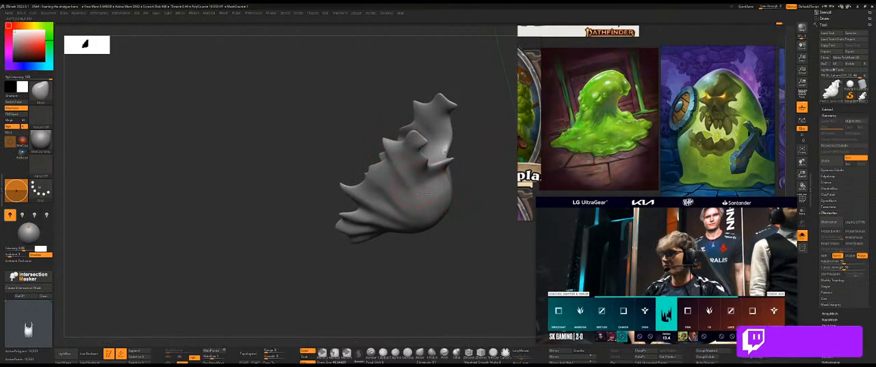
{"action": "left_click", "coordinate": [472, 230], "text": "ctrl+shift"}
{"action": "left_click_drag", "start_coordinate": [474, 234], "coordinate": [479, 197]}
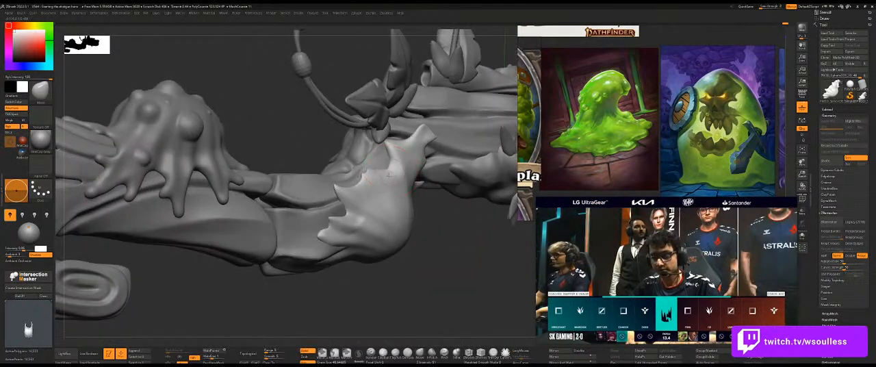
{"action": "left_click", "coordinate": [389, 170], "text": "ctrl+shift"}
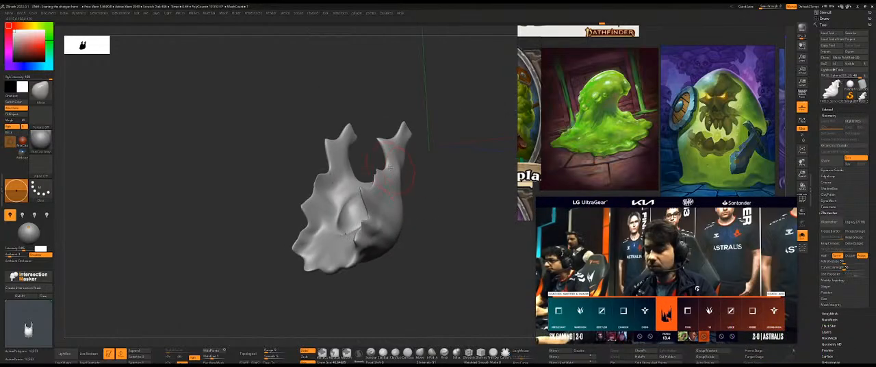
{"action": "left_click", "coordinate": [443, 241], "text": "ctrl+shift"}
{"action": "left_click_drag", "start_coordinate": [444, 240], "coordinate": [413, 235]}
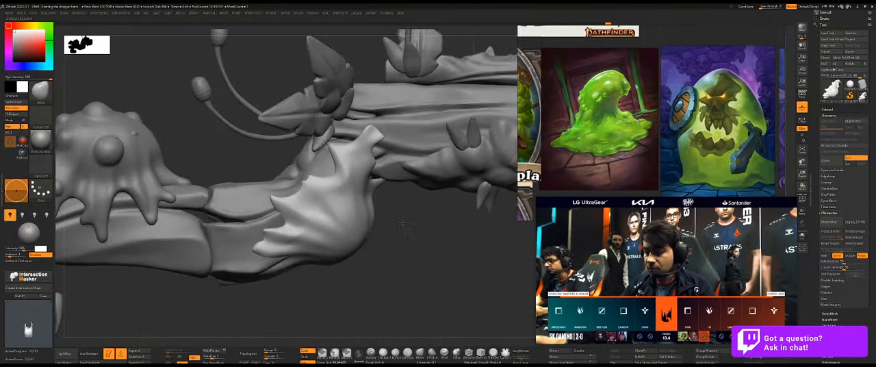
Pull the points along the slime's side edge so they wrap over the wooden body, checking them from several angles.
{"action": "left_click_drag", "start_coordinate": [319, 185], "coordinate": [317, 177]}
{"action": "left_click_drag", "start_coordinate": [427, 250], "coordinate": [472, 249]}
{"action": "left_click_drag", "start_coordinate": [282, 199], "coordinate": [269, 202]}
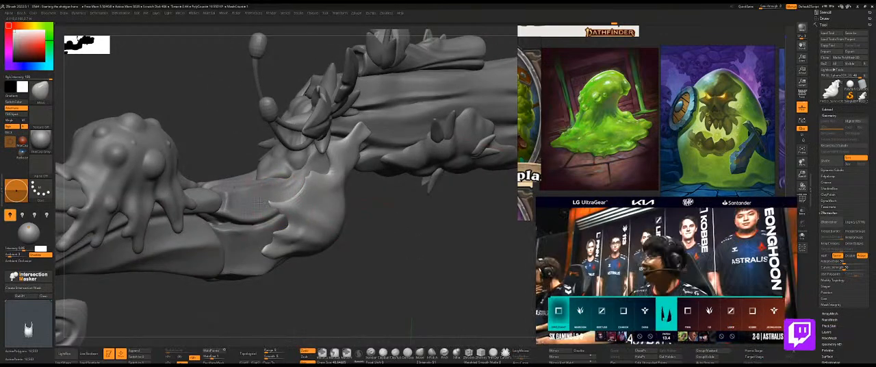
{"action": "mouse_move", "coordinate": [403, 249]}
{"action": "left_mouse_down"}
{"action": "mouse_move", "coordinate": [324, 208]}
{"action": "mouse_move", "coordinate": [329, 233]}
{"action": "left_mouse_up"}
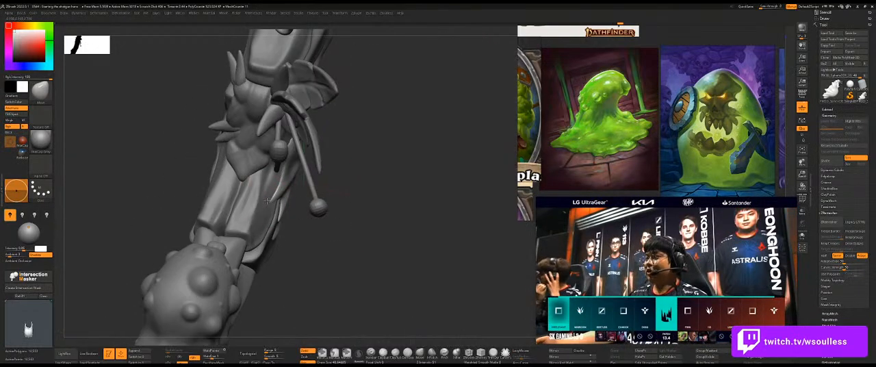
{"action": "left_click_drag", "start_coordinate": [342, 208], "coordinate": [306, 191]}
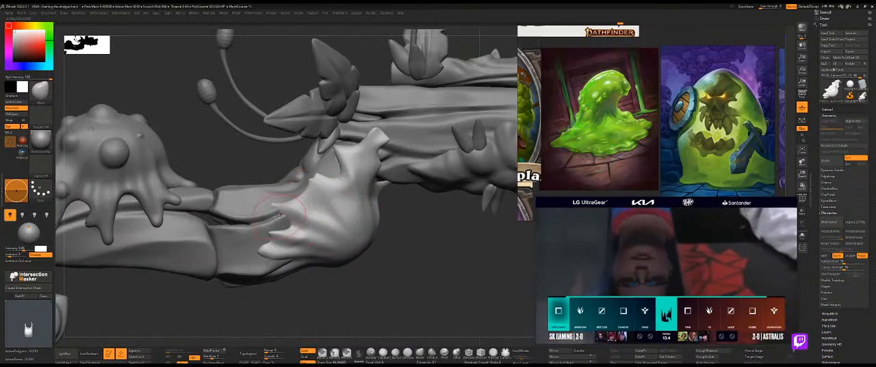
Browse the reference board from the slime artwork to the shotgun concept sketches.
{"action": "mouse_move", "coordinate": [328, 292]}
{"action": "left_mouse_down"}
{"action": "mouse_move", "coordinate": [394, 260]}
{"action": "mouse_move", "coordinate": [328, 171]}
{"action": "left_mouse_up"}
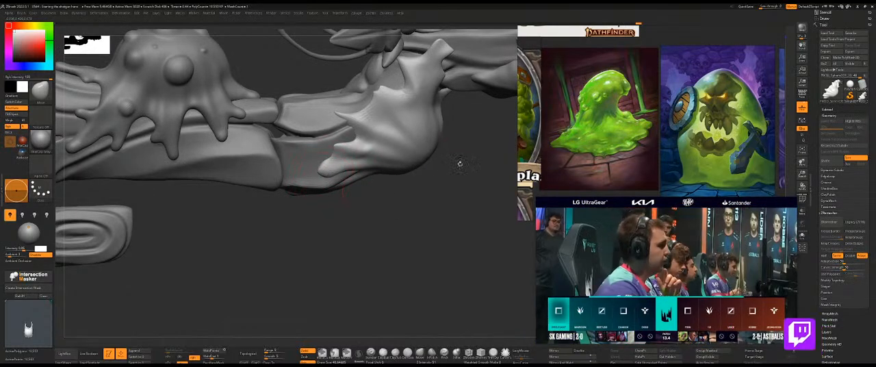
{"action": "middle_click_drag", "start_coordinate": [728, 153], "coordinate": [655, 155]}
{"action": "scroll", "coordinate": [655, 155], "scroll_direction": "up", "scroll_amount": 3}
{"action": "scroll", "coordinate": [686, 106], "scroll_direction": "down", "scroll_amount": 6}
{"action": "scroll", "coordinate": [685, 106], "scroll_direction": "up", "scroll_amount": 8}
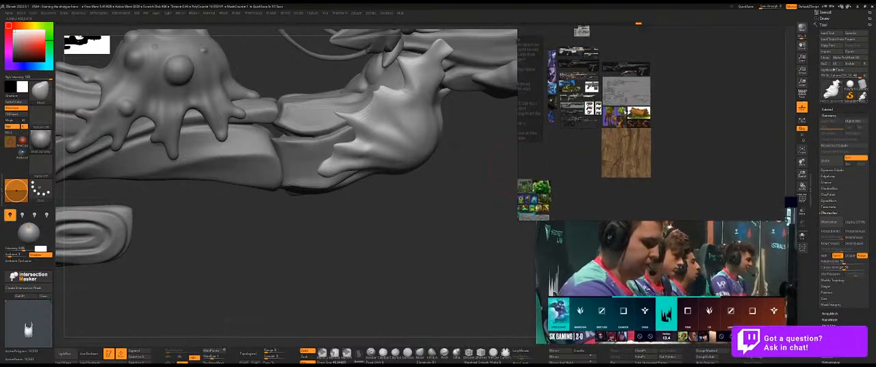
{"action": "scroll", "coordinate": [648, 136], "scroll_direction": "down", "scroll_amount": 3}
{"action": "scroll", "coordinate": [680, 181], "scroll_direction": "up", "scroll_amount": 4}
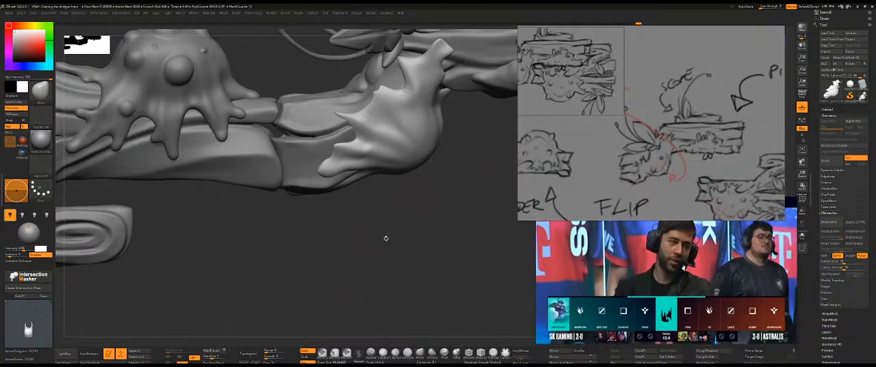
Reshape the points along the slime's lower side edge with a resized Move brush so they wrap around the wooden body.
{"action": "left_click_drag", "start_coordinate": [390, 237], "coordinate": [368, 115]}
{"action": "left_click_drag", "start_coordinate": [362, 226], "coordinate": [398, 207]}
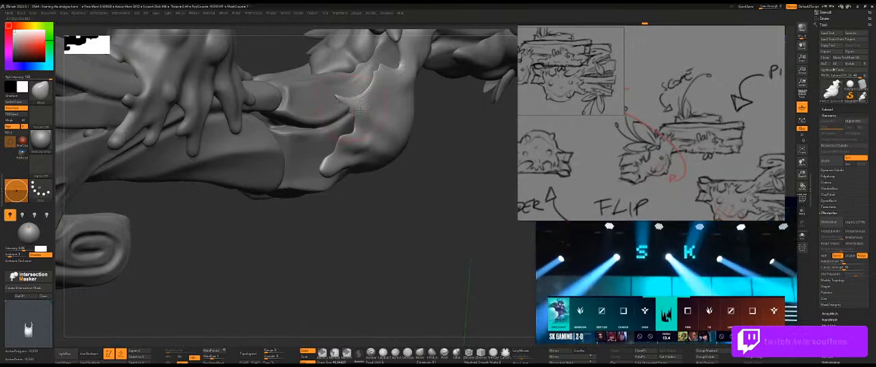
{"action": "mouse_move", "coordinate": [389, 192]}
{"action": "left_mouse_down"}
{"action": "mouse_move", "coordinate": [332, 195]}
{"action": "mouse_move", "coordinate": [314, 182]}
{"action": "mouse_move", "coordinate": [320, 161]}
{"action": "mouse_move", "coordinate": [344, 156]}
{"action": "mouse_move", "coordinate": [334, 148]}
{"action": "mouse_move", "coordinate": [345, 166]}
{"action": "left_mouse_up"}
{"action": "left_click", "coordinate": [397, 238]}
{"action": "left_click", "coordinate": [392, 231]}
{"action": "key", "text": "s"}
{"action": "left_click_drag", "start_coordinate": [404, 195], "coordinate": [345, 140]}
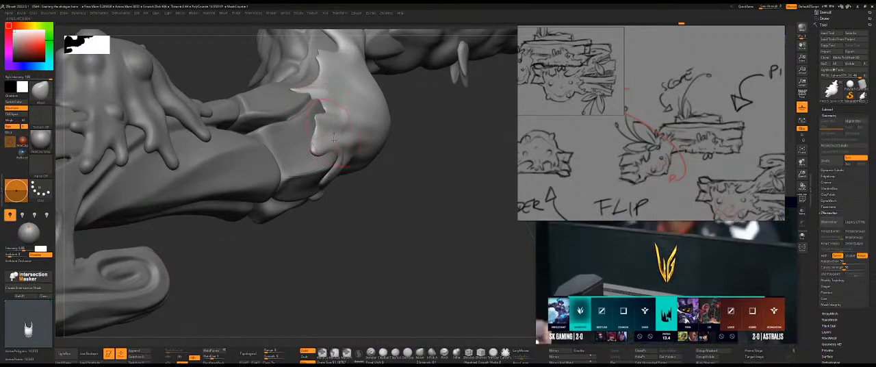
{"action": "mouse_move", "coordinate": [388, 194]}
{"action": "left_mouse_down"}
{"action": "mouse_move", "coordinate": [399, 193]}
{"action": "mouse_move", "coordinate": [392, 154]}
{"action": "left_mouse_up"}
{"action": "left_click_drag", "start_coordinate": [338, 120], "coordinate": [311, 129]}
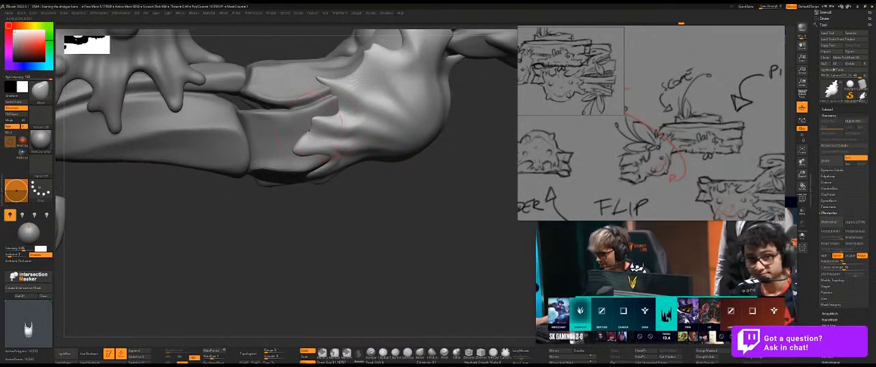
Adjust the slime's rounded belly outline with a large Move brush, judging it against the whole gun.
{"action": "mouse_move", "coordinate": [424, 215]}
{"action": "left_mouse_down", "text": "alt"}
{"action": "mouse_move", "coordinate": [383, 194]}
{"action": "mouse_move", "coordinate": [406, 205]}
{"action": "left_mouse_up", "text": "alt"}
{"action": "key", "text": "shift+p"}
{"action": "key", "text": "shift+p"}
{"action": "key", "text": "shift+p"}
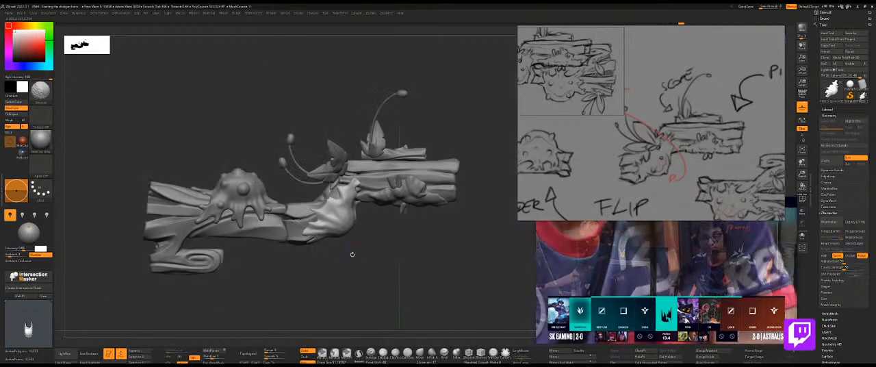
{"action": "left_click_drag", "start_coordinate": [351, 254], "coordinate": [361, 259], "text": "alt"}
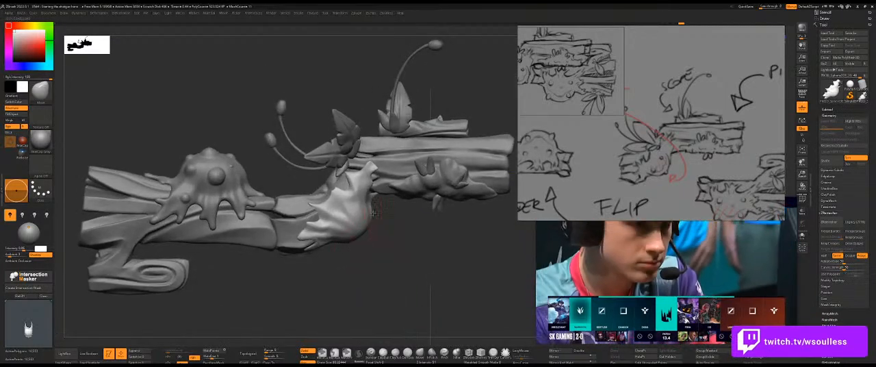
{"action": "mouse_move", "coordinate": [374, 213]}
{"action": "left_mouse_down", "text": "alt"}
{"action": "mouse_move", "coordinate": [360, 220]}
{"action": "mouse_move", "coordinate": [368, 233]}
{"action": "left_mouse_up", "text": "alt"}
Compare the slime's silhouette with the overlaid concept sketch, displaying the slime's polygon wireframe.
{"action": "key", "text": "shift+p"}
{"action": "key", "text": "shift+p"}
{"action": "key", "text": "shift+p"}
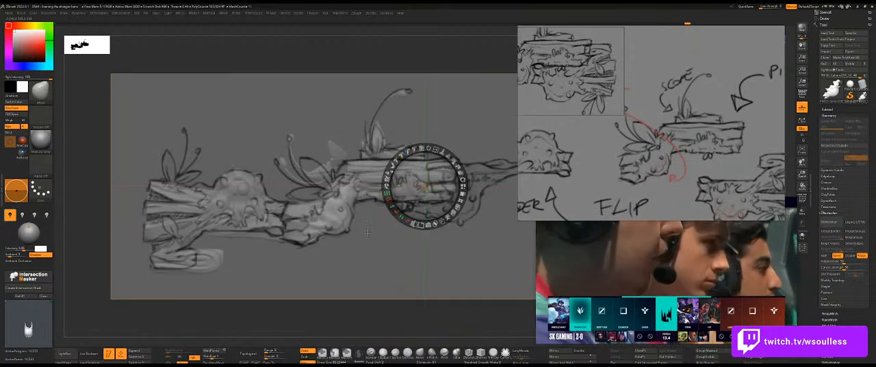
{"action": "key", "text": "shift+f"}
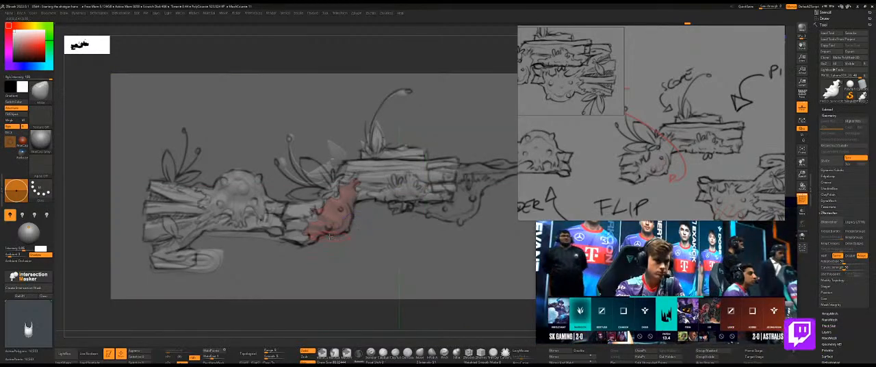
{"action": "key", "text": "s"}
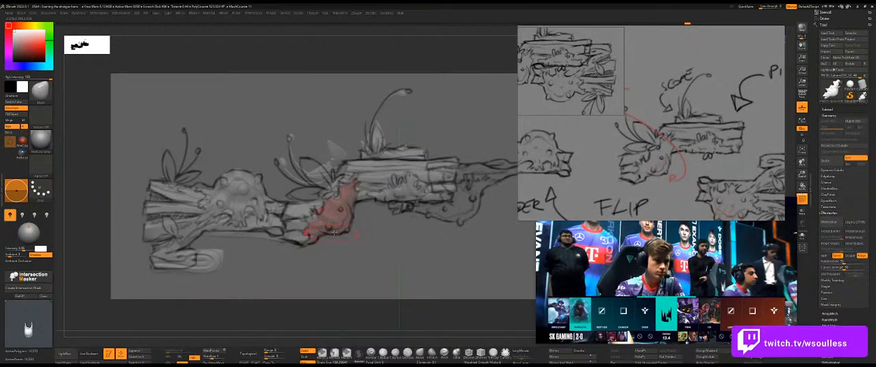
{"action": "key", "text": "shift+p"}
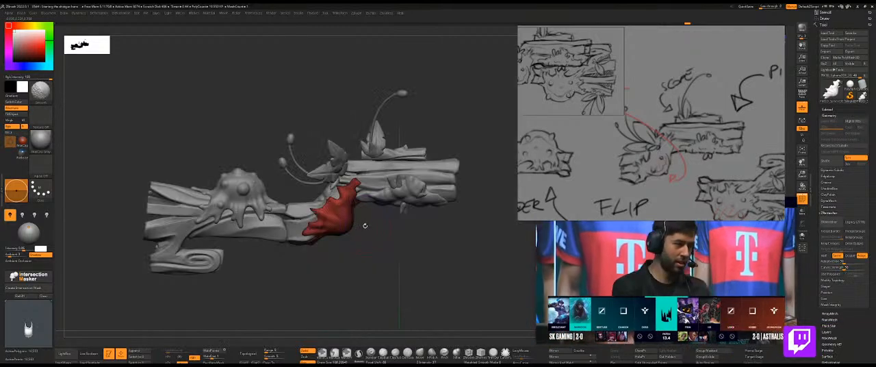
Refine the slime's upper edge points and belly with the wireframe displayed, using a smaller brush.
{"action": "mouse_move", "coordinate": [363, 229]}
{"action": "left_mouse_down", "text": "alt"}
{"action": "mouse_move", "coordinate": [391, 259]}
{"action": "mouse_move", "coordinate": [359, 260]}
{"action": "mouse_move", "coordinate": [393, 242]}
{"action": "mouse_move", "coordinate": [404, 268]}
{"action": "left_mouse_up", "text": "alt"}
{"action": "key", "text": "s"}
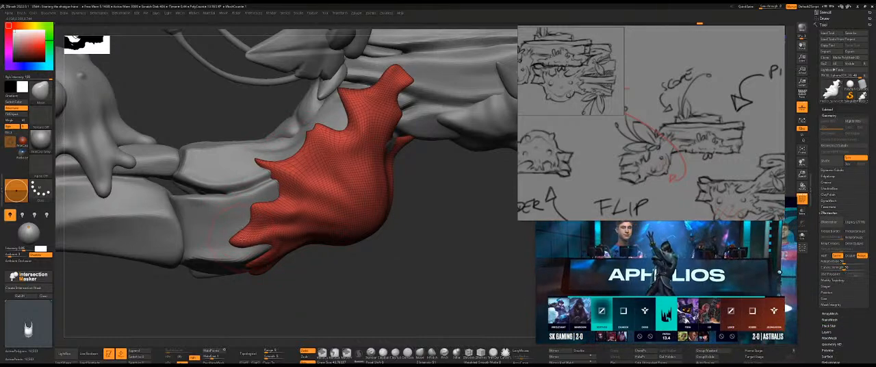
{"action": "mouse_move", "coordinate": [352, 277]}
{"action": "left_mouse_down"}
{"action": "mouse_move", "coordinate": [352, 266]}
{"action": "mouse_move", "coordinate": [331, 270]}
{"action": "mouse_move", "coordinate": [356, 266]}
{"action": "left_mouse_up"}
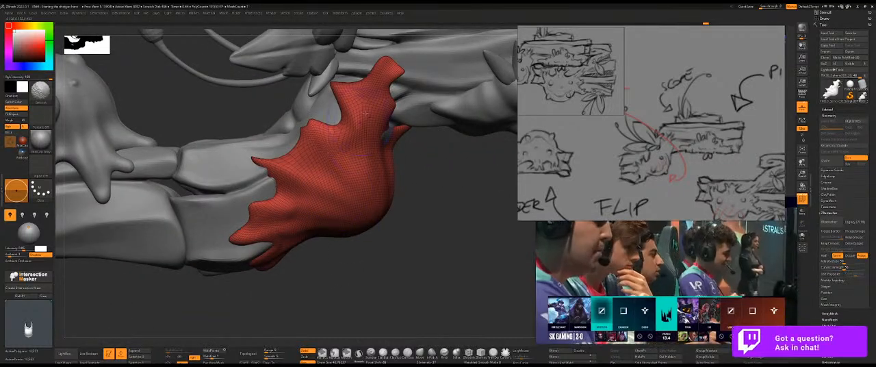
{"action": "mouse_move", "coordinate": [423, 211]}
{"action": "left_mouse_down"}
{"action": "mouse_move", "coordinate": [442, 216]}
{"action": "mouse_move", "coordinate": [409, 227]}
{"action": "left_mouse_up"}
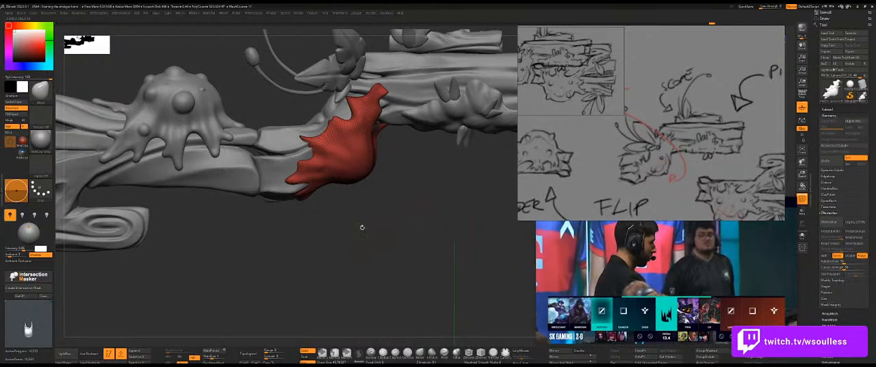
{"action": "mouse_move", "coordinate": [382, 230]}
{"action": "left_mouse_down"}
{"action": "mouse_move", "coordinate": [387, 223]}
{"action": "mouse_move", "coordinate": [354, 206]}
{"action": "left_mouse_up"}
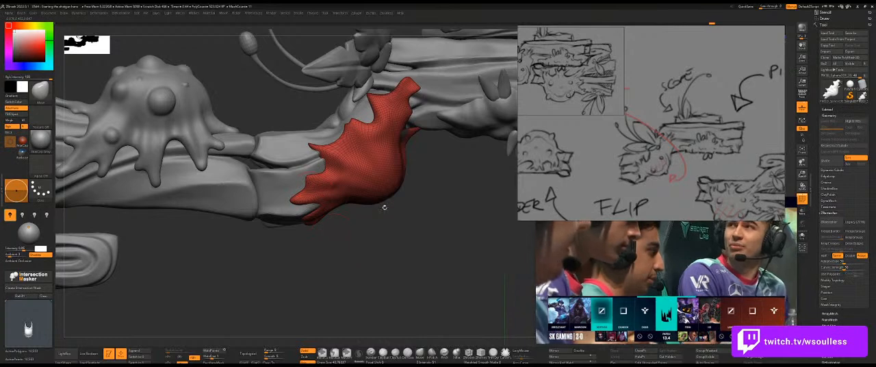
Rebuild the slime's topology with ZRemesher and inspect the new mesh from several angles.
{"action": "key", "text": "1"}
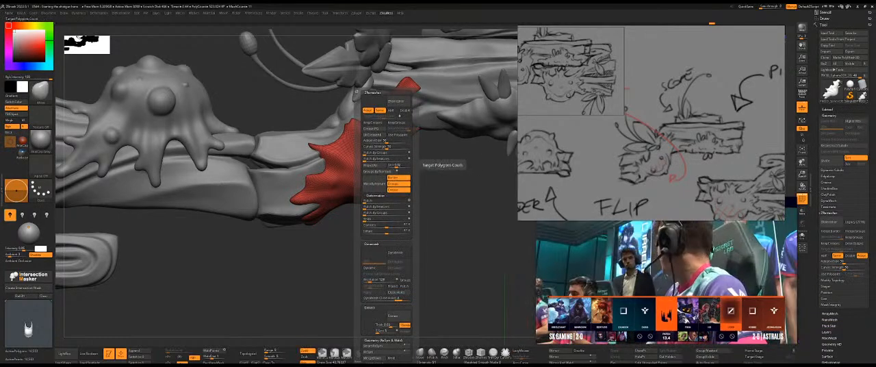
{"action": "left_click", "coordinate": [398, 101]}
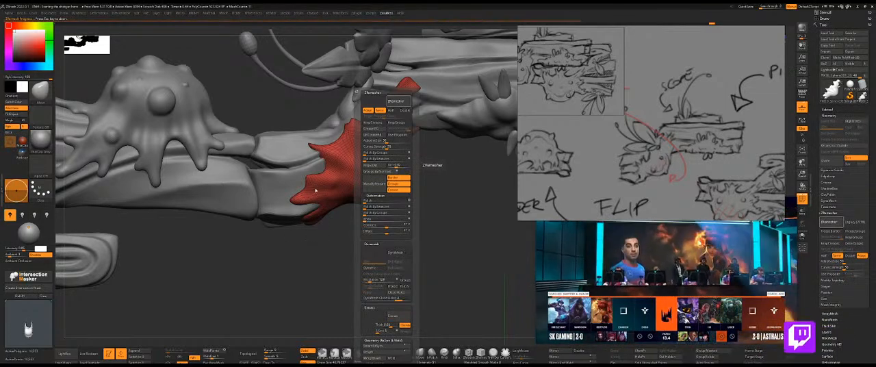
{"action": "left_click_drag", "start_coordinate": [362, 245], "coordinate": [325, 246]}
{"action": "key", "text": "shift+f"}
{"action": "left_click_drag", "start_coordinate": [327, 245], "coordinate": [397, 220]}
{"action": "left_click_drag", "start_coordinate": [393, 251], "coordinate": [414, 190]}
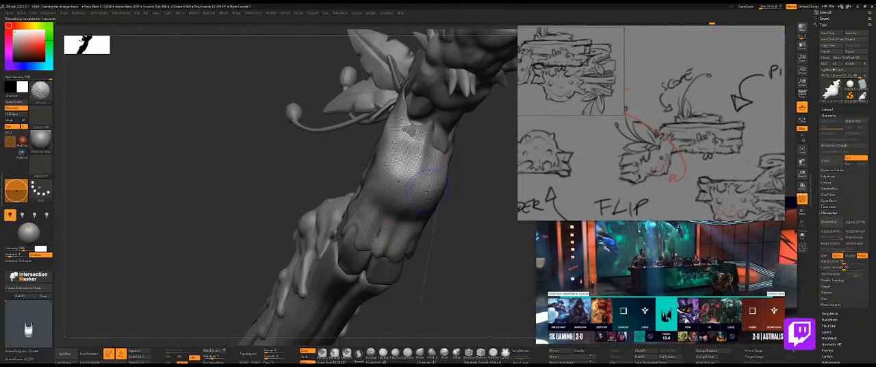
{"action": "left_click_drag", "start_coordinate": [424, 229], "coordinate": [413, 225]}
{"action": "left_click_drag", "start_coordinate": [369, 209], "coordinate": [354, 182]}
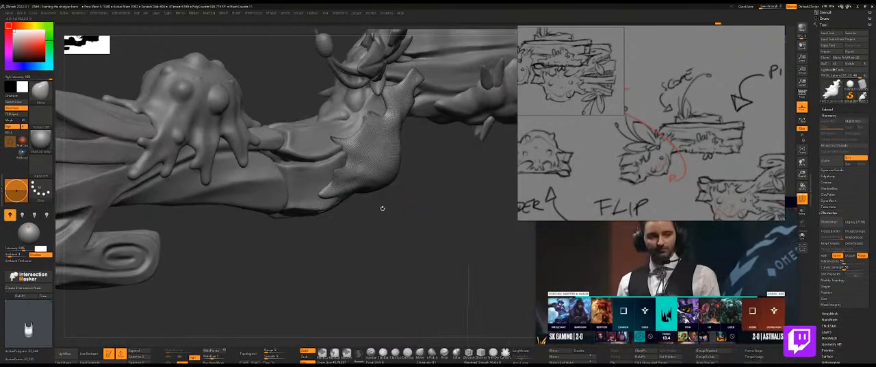
{"action": "left_click_drag", "start_coordinate": [391, 223], "coordinate": [386, 222]}
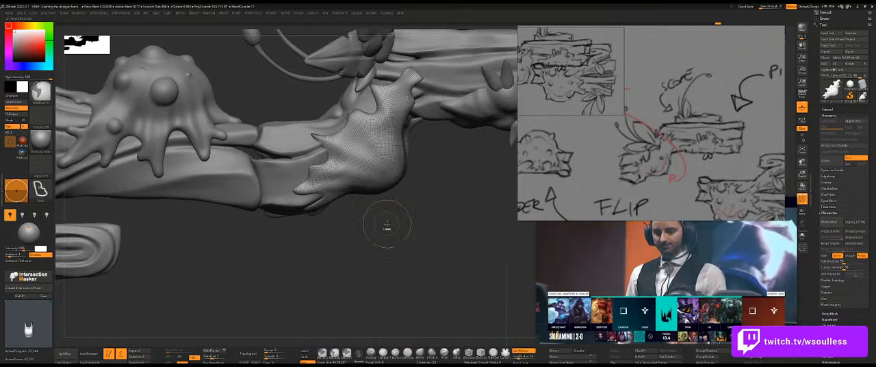
Assign the whole slime to a single polygroup and compare it with the concept sketch in side view.
{"action": "key", "text": "ctrl+w"}
{"action": "key", "text": "f"}
{"action": "key", "text": "shift+z"}
{"action": "key", "text": "z"}
{"action": "key", "text": "shift+z"}
{"action": "key", "text": "shift+z"}
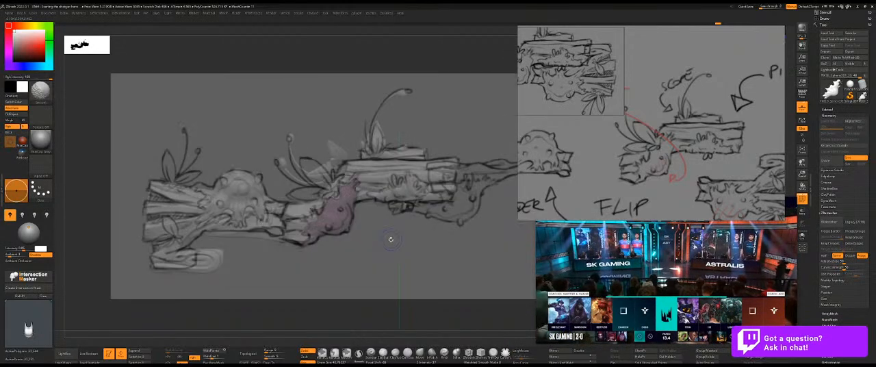
{"action": "key", "text": "shift+z"}
Hide the wireframe and adjust the points along the slime's upper side edge with the Move brush.
{"action": "mouse_move", "coordinate": [340, 247]}
{"action": "left_mouse_down", "text": "alt"}
{"action": "mouse_move", "coordinate": [385, 266]}
{"action": "mouse_move", "coordinate": [486, 237]}
{"action": "left_mouse_up", "text": "alt"}
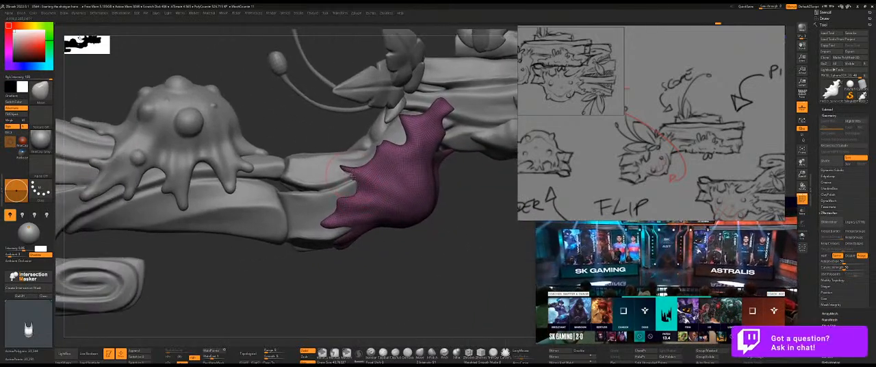
{"action": "left_click_drag", "start_coordinate": [399, 253], "coordinate": [351, 182]}
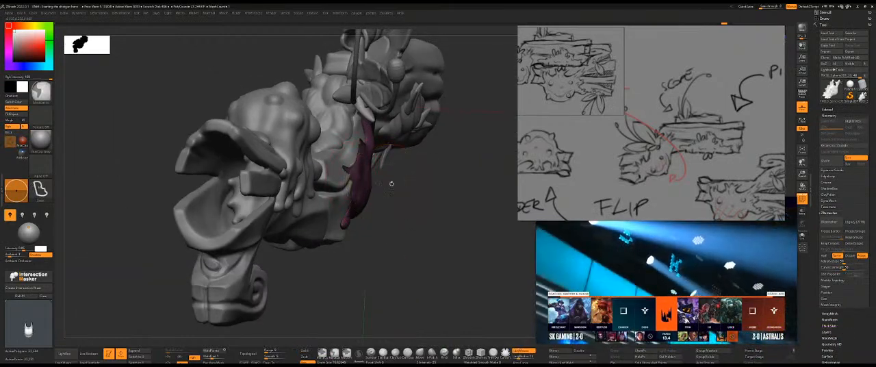
{"action": "key", "text": "shift+f"}
{"action": "mouse_move", "coordinate": [417, 191]}
{"action": "left_mouse_down"}
{"action": "mouse_move", "coordinate": [394, 190]}
{"action": "mouse_move", "coordinate": [373, 170]}
{"action": "left_mouse_up"}
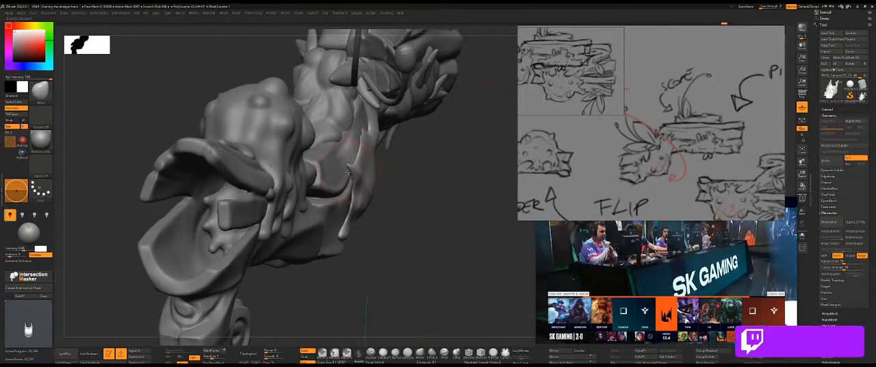
{"action": "left_click_drag", "start_coordinate": [418, 184], "coordinate": [403, 188]}
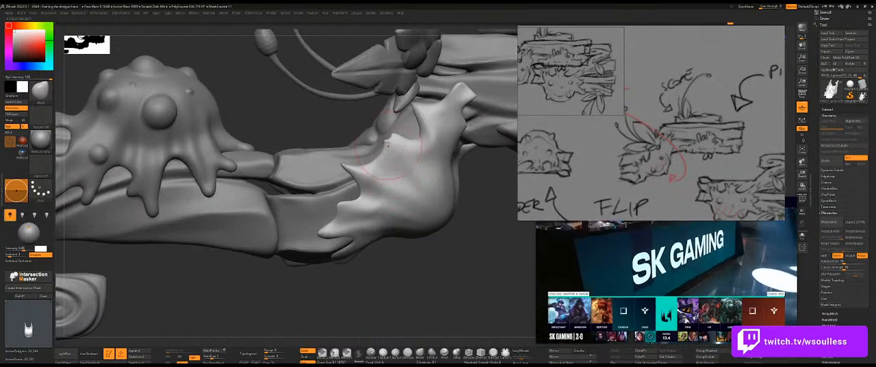
{"action": "left_click_drag", "start_coordinate": [487, 195], "coordinate": [420, 186]}
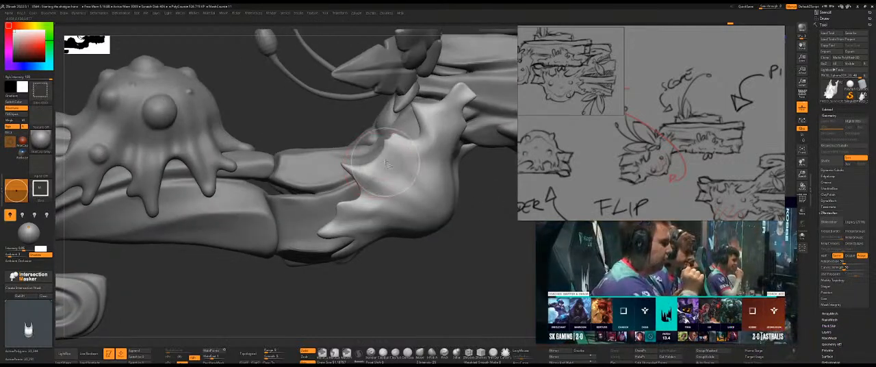
Check the slime's edge points against the concept sketch overlay in the full side view.
{"action": "key", "text": "f"}
{"action": "key", "text": "shift+z"}
{"action": "key", "text": "shift+z"}
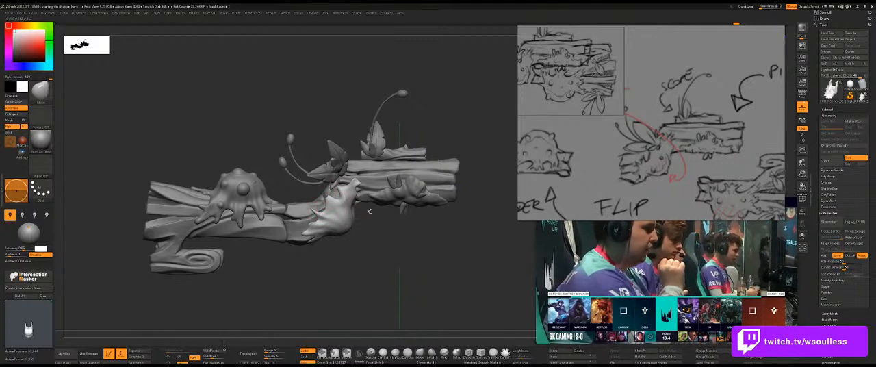
{"action": "key", "text": "shift+z"}
{"action": "key", "text": "shift+z"}
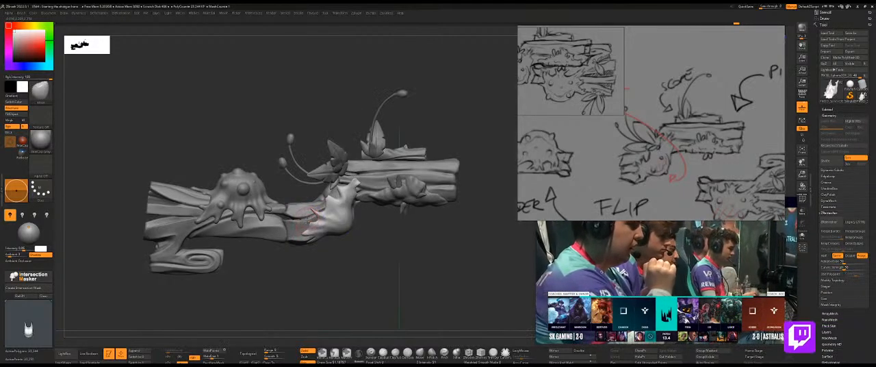
{"action": "key", "text": "shift+z"}
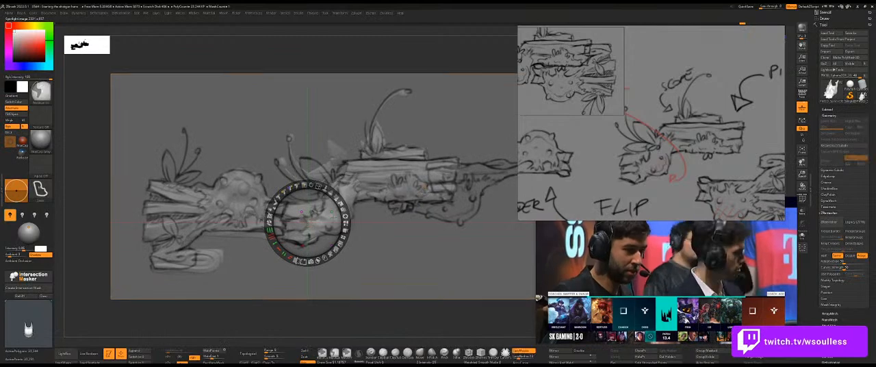
{"action": "key", "text": "shift+z"}
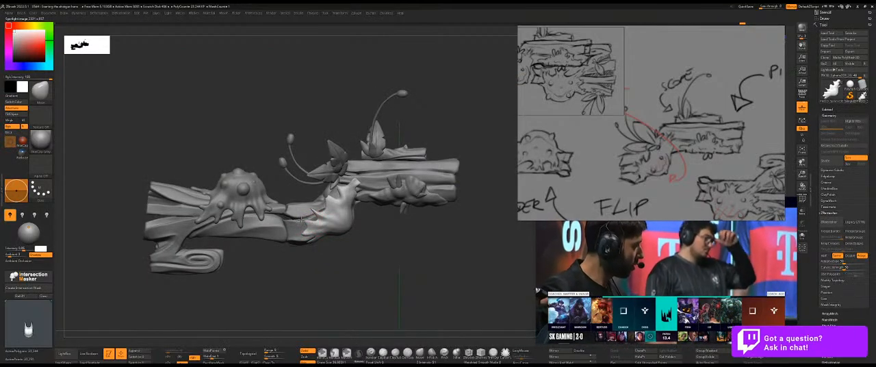
{"action": "key", "text": "shift+z"}
{"action": "key", "text": "shift+z"}
Shape the slime's lower tips where they meet the wooden body, working from underneath and the side.
{"action": "mouse_move", "coordinate": [315, 238]}
{"action": "right_mouse_down"}
{"action": "mouse_move", "coordinate": [272, 197]}
{"action": "mouse_move", "coordinate": [410, 219]}
{"action": "mouse_move", "coordinate": [322, 231]}
{"action": "right_mouse_up"}
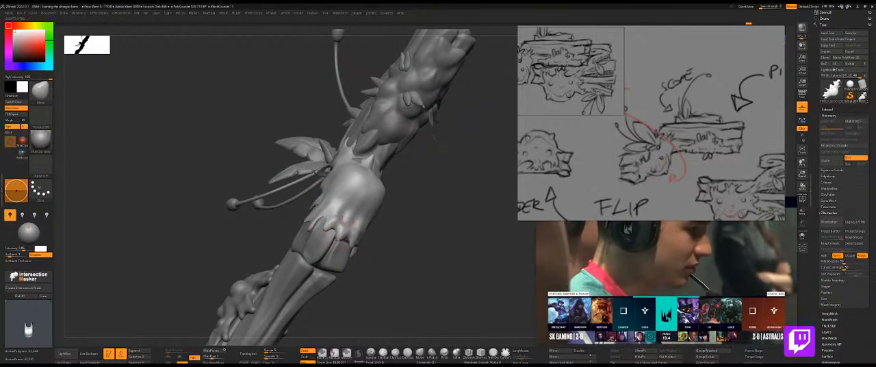
{"action": "right_click_drag", "start_coordinate": [403, 227], "coordinate": [381, 234]}
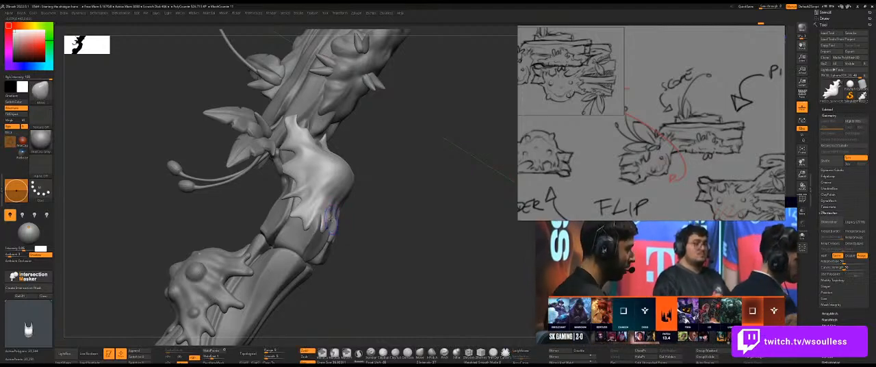
{"action": "mouse_move", "coordinate": [360, 213]}
{"action": "right_mouse_down"}
{"action": "mouse_move", "coordinate": [328, 214]}
{"action": "mouse_move", "coordinate": [374, 198]}
{"action": "mouse_move", "coordinate": [360, 185]}
{"action": "mouse_move", "coordinate": [385, 189]}
{"action": "mouse_move", "coordinate": [368, 182]}
{"action": "mouse_move", "coordinate": [392, 188]}
{"action": "mouse_move", "coordinate": [408, 215]}
{"action": "mouse_move", "coordinate": [385, 226]}
{"action": "mouse_move", "coordinate": [372, 224]}
{"action": "mouse_move", "coordinate": [415, 195]}
{"action": "mouse_move", "coordinate": [442, 191]}
{"action": "mouse_move", "coordinate": [390, 240]}
{"action": "mouse_move", "coordinate": [402, 258]}
{"action": "mouse_move", "coordinate": [390, 260]}
{"action": "mouse_move", "coordinate": [368, 218]}
{"action": "mouse_move", "coordinate": [355, 239]}
{"action": "mouse_move", "coordinate": [332, 222]}
{"action": "right_mouse_up"}
Match the slime's side tips to the overlaid concept sketch, then check the form from a front three-quarter angle.
{"action": "key", "text": "f"}
{"action": "key", "text": "shift+z"}
{"action": "key", "text": "shift+f"}
{"action": "key", "text": "f"}
{"action": "key", "text": "shift+z"}
{"action": "key", "text": "shift+z"}
{"action": "key", "text": "s"}
{"action": "left_click_drag", "start_coordinate": [310, 223], "coordinate": [308, 216]}
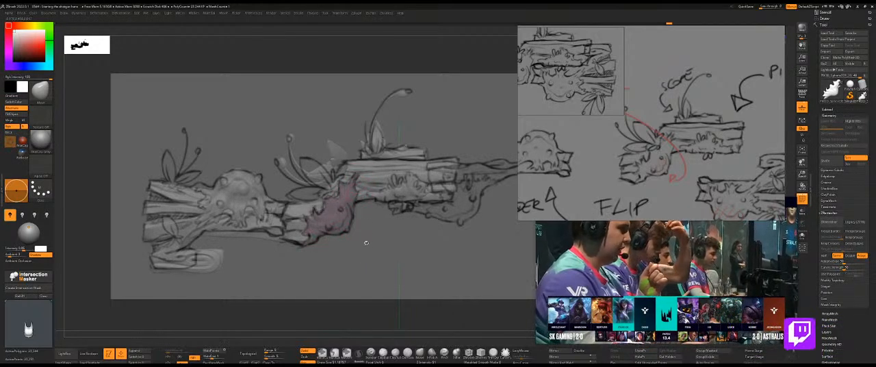
{"action": "key", "text": "shift+p"}
{"action": "mouse_move", "coordinate": [377, 242]}
{"action": "left_mouse_down"}
{"action": "mouse_move", "coordinate": [383, 248]}
{"action": "mouse_move", "coordinate": [376, 232]}
{"action": "mouse_move", "coordinate": [409, 207]}
{"action": "mouse_move", "coordinate": [415, 229]}
{"action": "mouse_move", "coordinate": [429, 179]}
{"action": "mouse_move", "coordinate": [422, 190]}
{"action": "mouse_move", "coordinate": [375, 200]}
{"action": "left_mouse_up"}
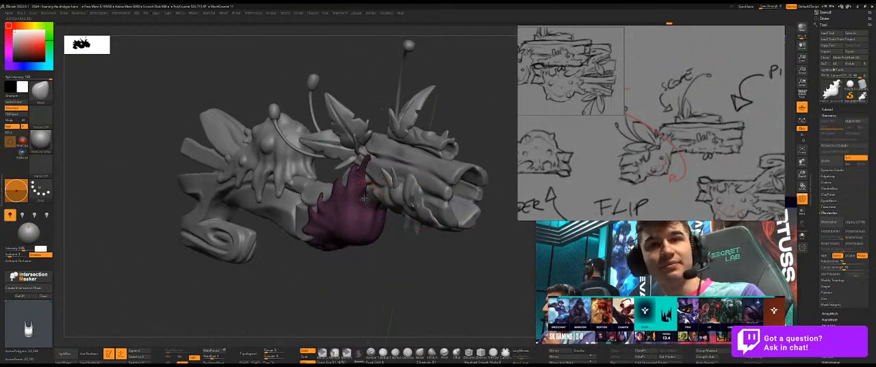
Remesh the slime beneath the gun to even out its topology.
{"action": "mouse_move", "coordinate": [367, 198]}
{"action": "left_mouse_down"}
{"action": "mouse_move", "coordinate": [402, 198]}
{"action": "mouse_move", "coordinate": [474, 150]}
{"action": "mouse_move", "coordinate": [472, 172]}
{"action": "mouse_move", "coordinate": [445, 186]}
{"action": "mouse_move", "coordinate": [431, 216]}
{"action": "left_mouse_up"}
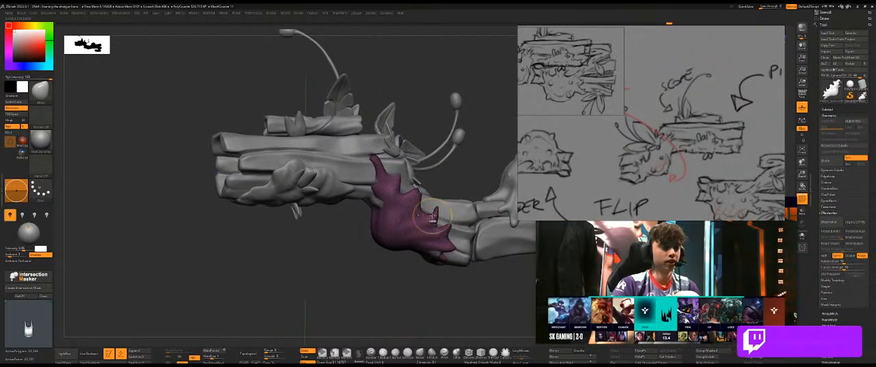
{"action": "key", "text": "z"}
{"action": "left_click", "coordinate": [463, 100]}
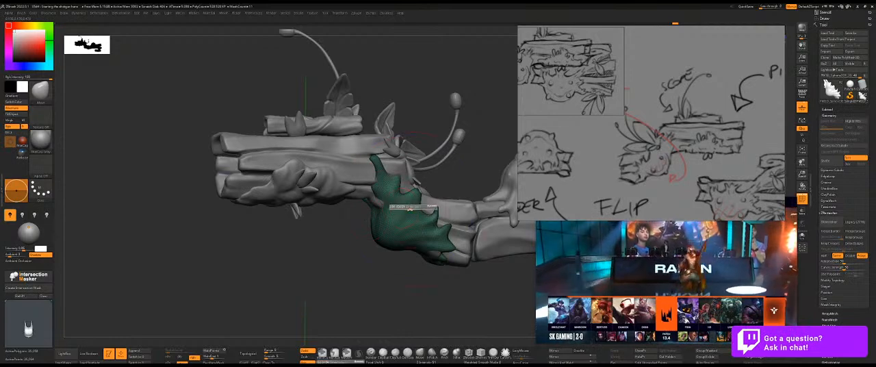
Compare the slime's side silhouette with the concept sketch overlay in the full side view.
{"action": "left_click_drag", "start_coordinate": [367, 268], "coordinate": [410, 248]}
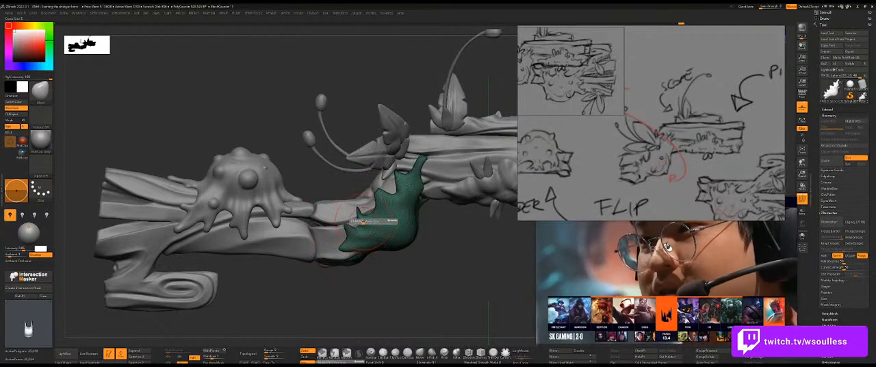
{"action": "left_click", "coordinate": [363, 221]}
{"action": "key", "text": "ctrl+shift"}
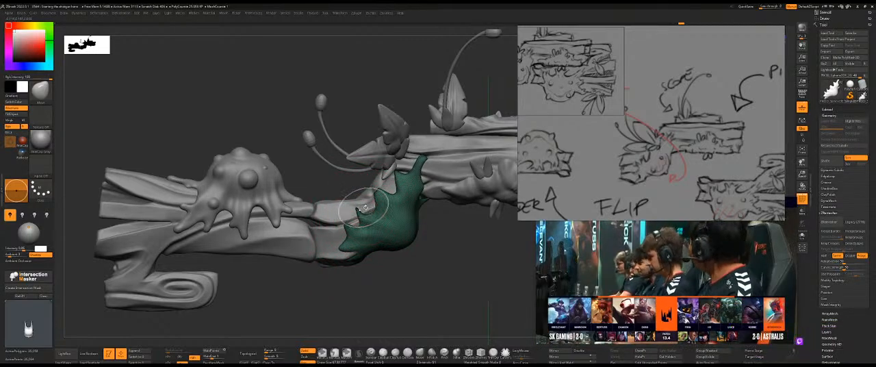
{"action": "key", "text": "ctrl+shift+z"}
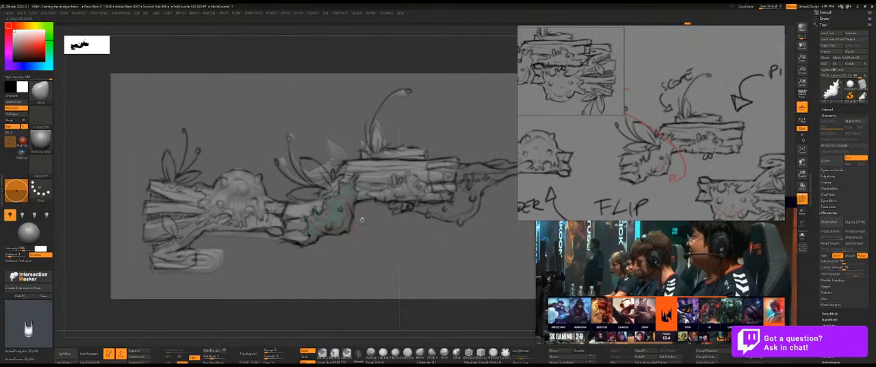
{"action": "key", "text": "shift+z"}
{"action": "left_click_drag", "start_coordinate": [375, 237], "coordinate": [319, 206], "text": "alt"}
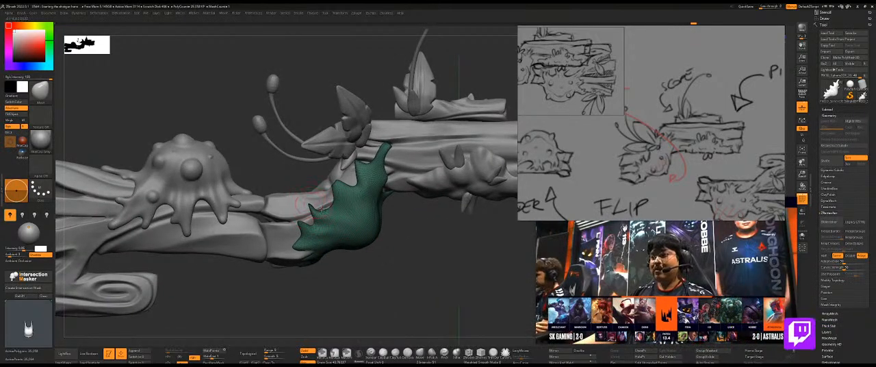
Swell the ends of the points along the slime's side edge into rounded drips.
{"action": "mouse_move", "coordinate": [410, 235]}
{"action": "left_mouse_down"}
{"action": "mouse_move", "coordinate": [422, 248]}
{"action": "mouse_move", "coordinate": [411, 236]}
{"action": "mouse_move", "coordinate": [402, 255]}
{"action": "left_mouse_up"}
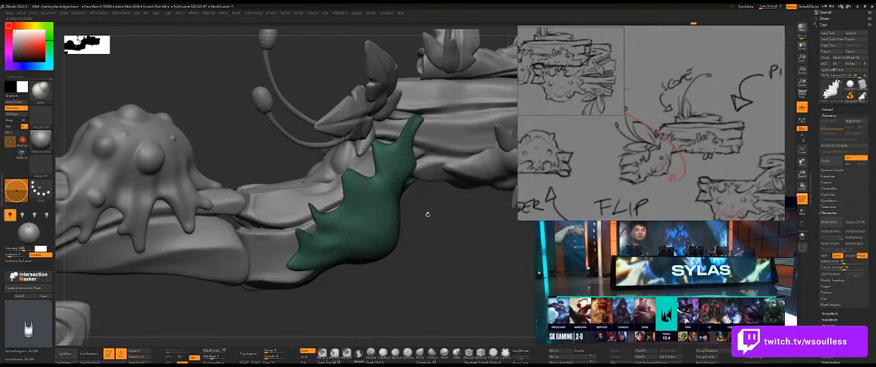
{"action": "left_click_drag", "start_coordinate": [446, 228], "coordinate": [438, 249]}
{"action": "key", "text": "shift+s"}
{"action": "mouse_move", "coordinate": [416, 201]}
{"action": "left_mouse_down"}
{"action": "mouse_move", "coordinate": [420, 212]}
{"action": "mouse_move", "coordinate": [395, 196]}
{"action": "mouse_move", "coordinate": [420, 199]}
{"action": "mouse_move", "coordinate": [352, 174]}
{"action": "left_mouse_up"}
{"action": "key", "text": "ctrl+shift+s"}
{"action": "key", "text": "s"}
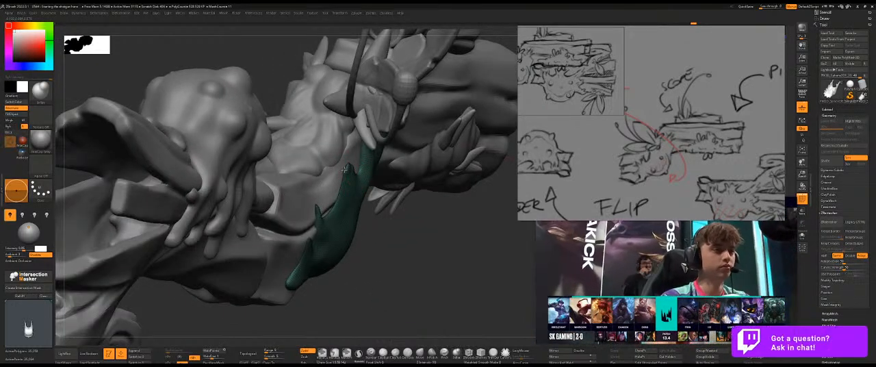
{"action": "mouse_move", "coordinate": [352, 171]}
{"action": "left_mouse_down"}
{"action": "mouse_move", "coordinate": [369, 179]}
{"action": "mouse_move", "coordinate": [344, 173]}
{"action": "left_mouse_up"}
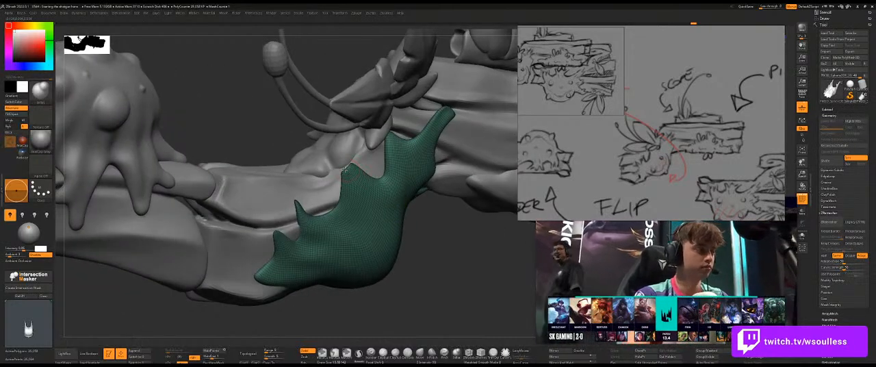
{"action": "left_click_drag", "start_coordinate": [417, 231], "coordinate": [340, 198]}
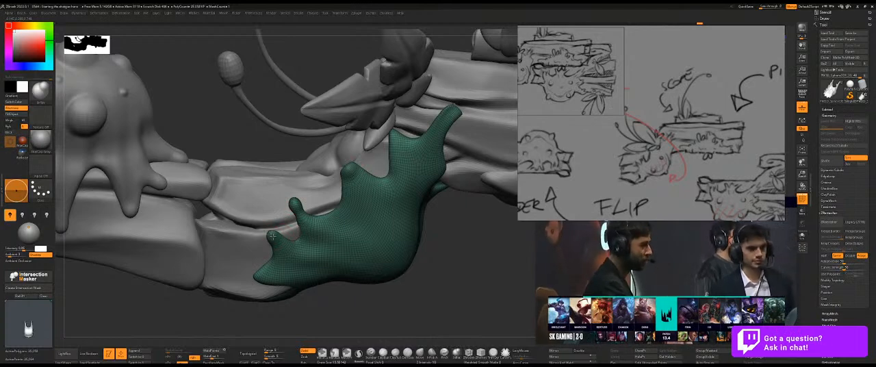
{"action": "mouse_move", "coordinate": [411, 268]}
{"action": "left_mouse_down"}
{"action": "mouse_move", "coordinate": [417, 201]}
{"action": "mouse_move", "coordinate": [409, 185]}
{"action": "left_mouse_up"}
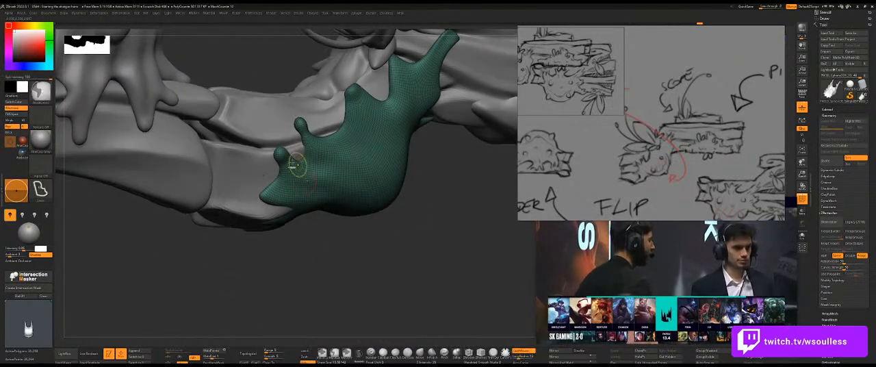
Smooth between the slime's lower side tips and round off the tips down to the underside of the wood.
{"action": "key", "text": "s"}
{"action": "left_click_drag", "start_coordinate": [289, 162], "coordinate": [279, 154]}
{"action": "key", "text": "s"}
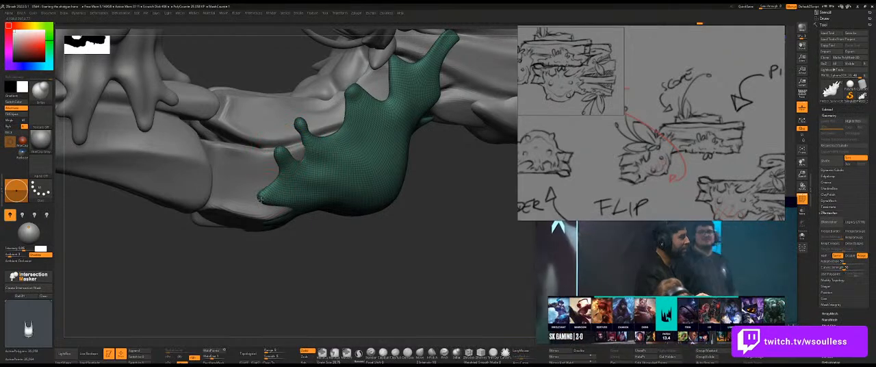
{"action": "left_click_drag", "start_coordinate": [262, 199], "coordinate": [265, 197]}
{"action": "left_click_drag", "start_coordinate": [265, 239], "coordinate": [269, 281]}
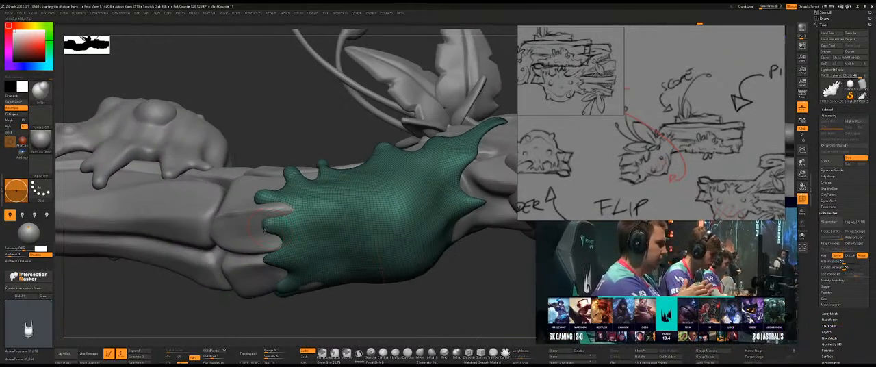
{"action": "mouse_move", "coordinate": [294, 130]}
{"action": "left_mouse_down"}
{"action": "mouse_move", "coordinate": [306, 179]}
{"action": "mouse_move", "coordinate": [329, 171]}
{"action": "mouse_move", "coordinate": [311, 156]}
{"action": "left_mouse_up"}
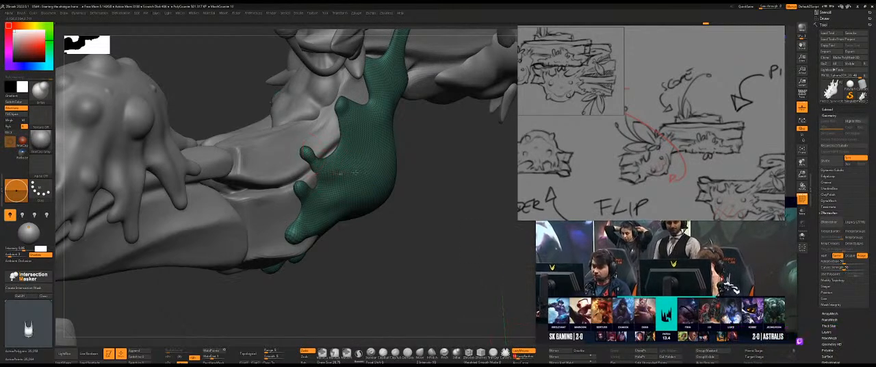
Round the slime points on the far side of the gun, working from behind with a resized brush.
{"action": "right_click_drag", "start_coordinate": [414, 159], "coordinate": [381, 128]}
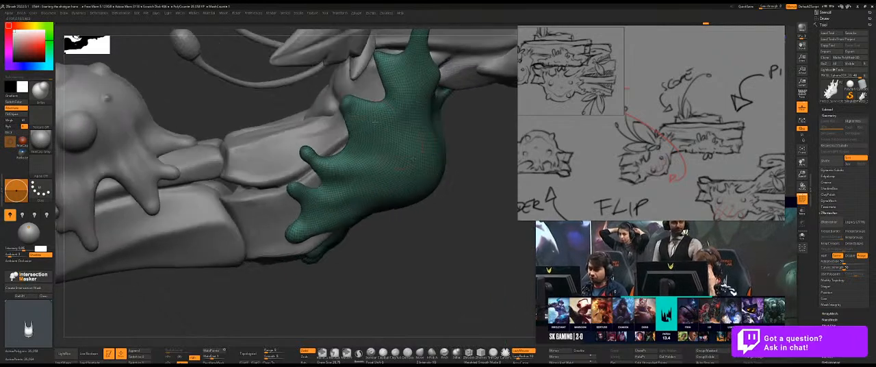
{"action": "mouse_move", "coordinate": [480, 157]}
{"action": "right_mouse_down"}
{"action": "mouse_move", "coordinate": [415, 123]}
{"action": "mouse_move", "coordinate": [422, 154]}
{"action": "right_mouse_up"}
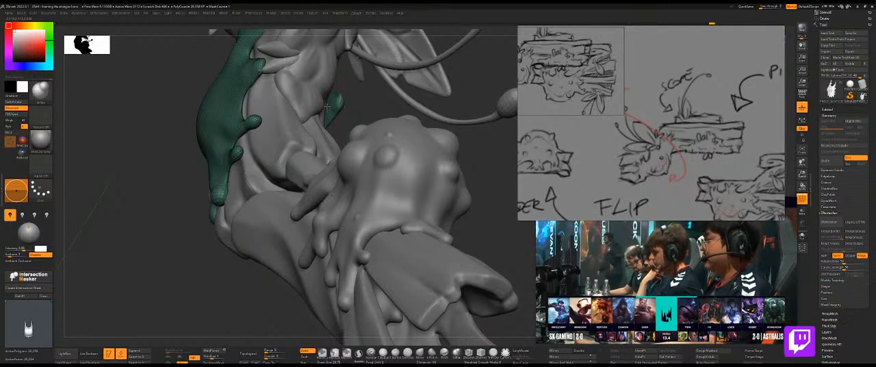
{"action": "left_click_drag", "start_coordinate": [352, 102], "coordinate": [290, 110]}
{"action": "key", "text": "s"}
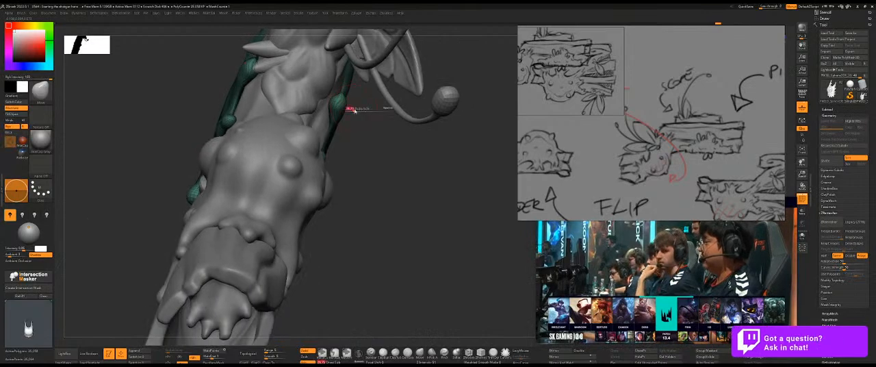
{"action": "left_click", "coordinate": [352, 108]}
{"action": "left_click_drag", "start_coordinate": [374, 111], "coordinate": [338, 113]}
Swell the slime's long upper tip into a ball and round the neighbouring tips facing the muzzle.
{"action": "left_click_drag", "start_coordinate": [462, 160], "coordinate": [381, 214], "text": "alt"}
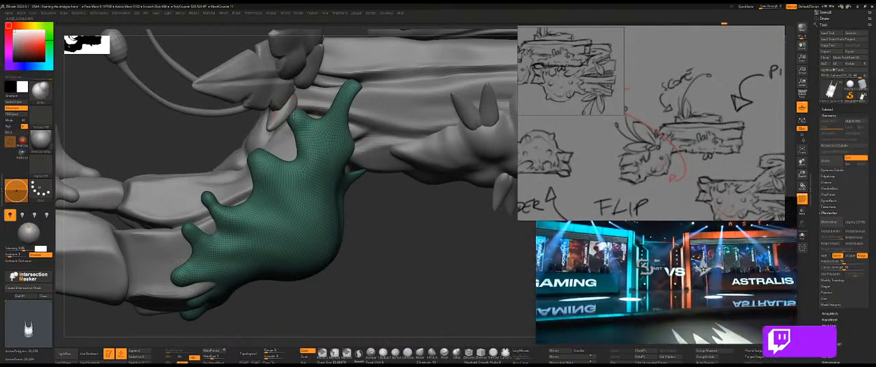
{"action": "left_click_drag", "start_coordinate": [397, 209], "coordinate": [384, 85]}
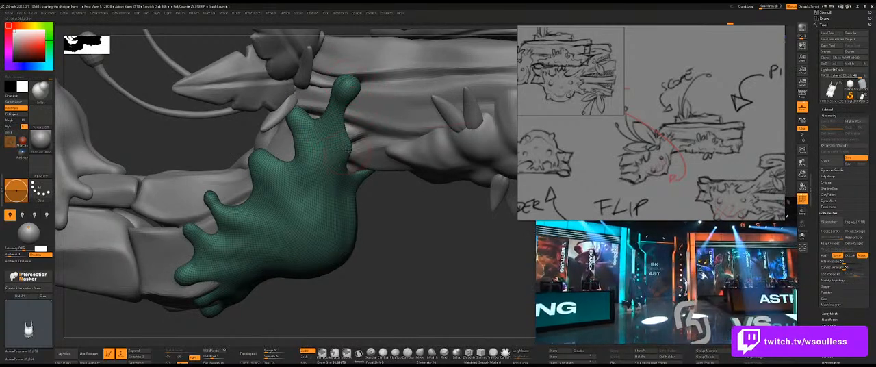
{"action": "mouse_move", "coordinate": [380, 180]}
{"action": "left_mouse_down"}
{"action": "mouse_move", "coordinate": [404, 171]}
{"action": "mouse_move", "coordinate": [385, 182]}
{"action": "left_mouse_up"}
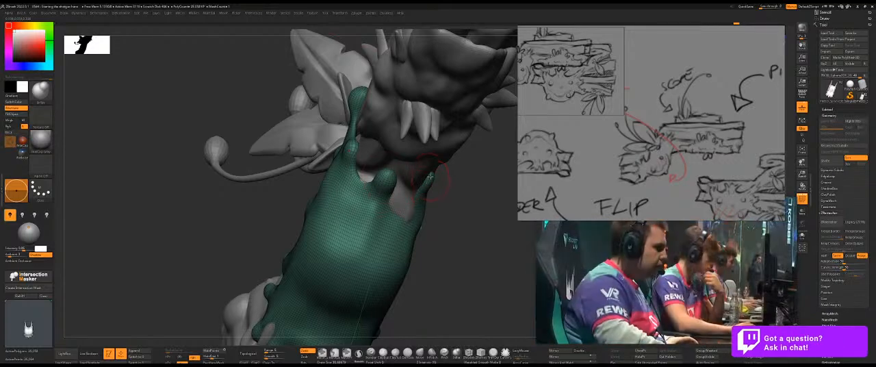
{"action": "mouse_move", "coordinate": [451, 191]}
{"action": "left_mouse_down"}
{"action": "mouse_move", "coordinate": [470, 236]}
{"action": "mouse_move", "coordinate": [428, 270]}
{"action": "mouse_move", "coordinate": [400, 254]}
{"action": "mouse_move", "coordinate": [394, 220]}
{"action": "mouse_move", "coordinate": [363, 277]}
{"action": "mouse_move", "coordinate": [274, 232]}
{"action": "left_mouse_up"}
{"action": "key", "text": "s"}
{"action": "key", "text": "s"}
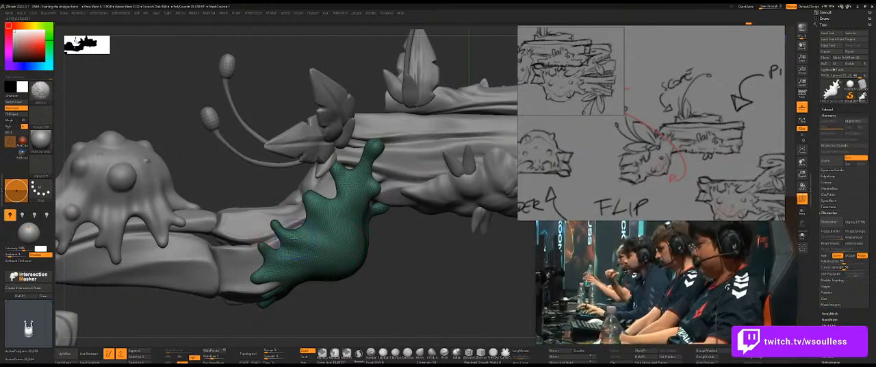
Refine the surface of the slime's side and remesh the slime with its rounded tips.
{"action": "left_click_drag", "start_coordinate": [301, 236], "coordinate": [297, 246], "text": "shift"}
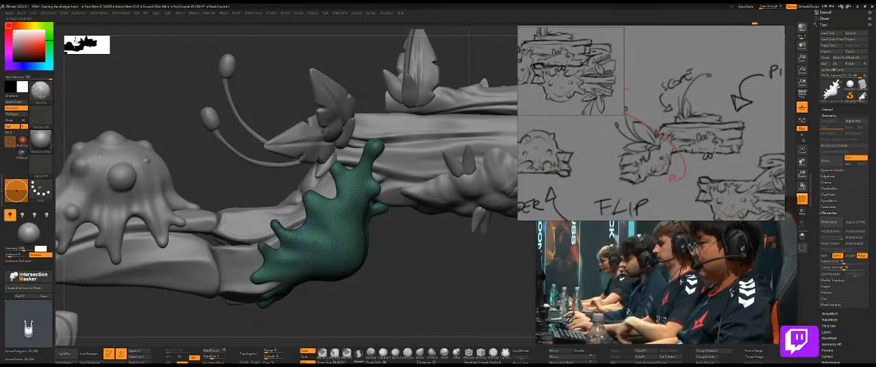
{"action": "key", "text": "space"}
{"action": "left_click", "coordinate": [411, 101]}
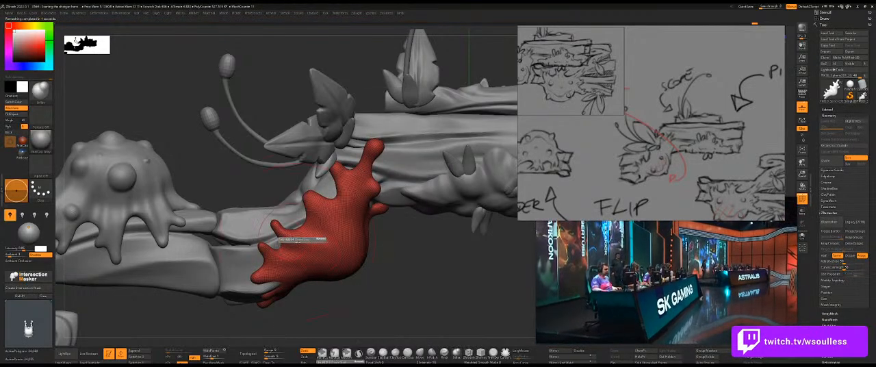
{"action": "left_click_drag", "start_coordinate": [383, 279], "coordinate": [385, 171]}
{"action": "mouse_move", "coordinate": [385, 137]}
{"action": "left_mouse_down"}
{"action": "mouse_move", "coordinate": [385, 125]}
{"action": "mouse_move", "coordinate": [374, 173]}
{"action": "mouse_move", "coordinate": [399, 229]}
{"action": "mouse_move", "coordinate": [383, 249]}
{"action": "mouse_move", "coordinate": [418, 243]}
{"action": "mouse_move", "coordinate": [394, 184]}
{"action": "left_mouse_up"}
{"action": "key", "text": "shift+z"}
{"action": "key", "text": "shift+z"}
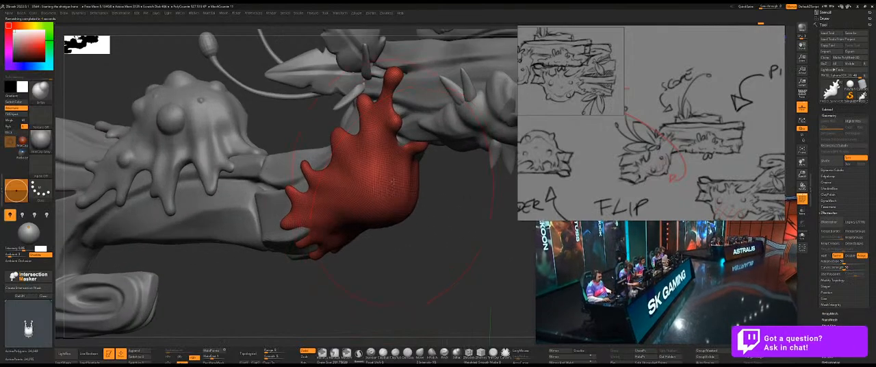
Switch to another sculpting brush, hide the wireframe and start folds running inward from the slime's side points.
{"action": "key", "text": "b"}
{"action": "left_click", "coordinate": [408, 345]}
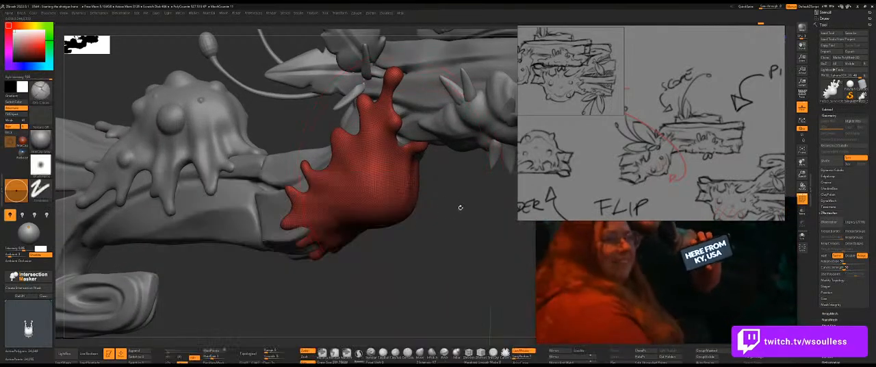
{"action": "left_click_drag", "start_coordinate": [459, 207], "coordinate": [353, 151]}
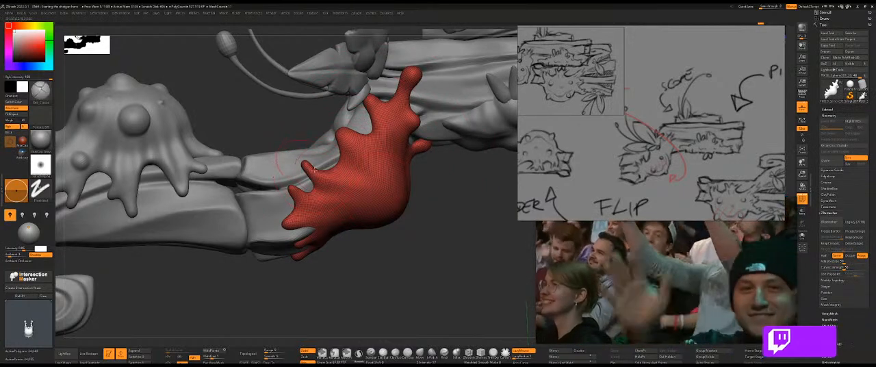
{"action": "key", "text": "shift+f"}
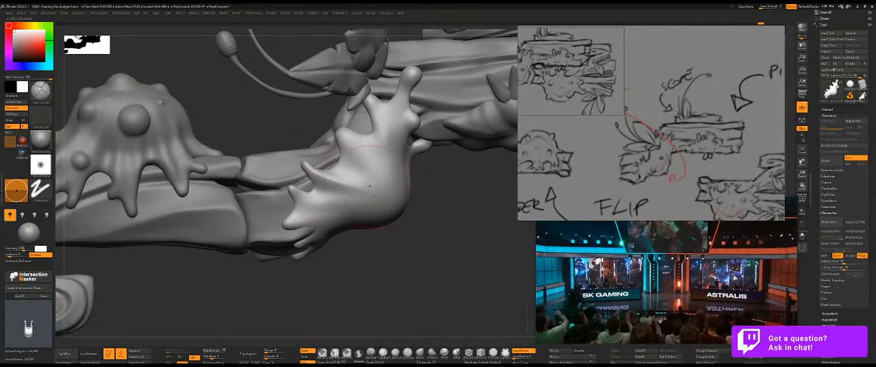
{"action": "key", "text": "shift+s"}
{"action": "right_click_drag", "start_coordinate": [309, 206], "coordinate": [333, 168]}
Isolate the slime and deepen the folds running from its middle side tips into the body.
{"action": "mouse_move", "coordinate": [402, 168]}
{"action": "right_mouse_down"}
{"action": "mouse_move", "coordinate": [328, 165]}
{"action": "mouse_move", "coordinate": [293, 177]}
{"action": "right_mouse_up"}
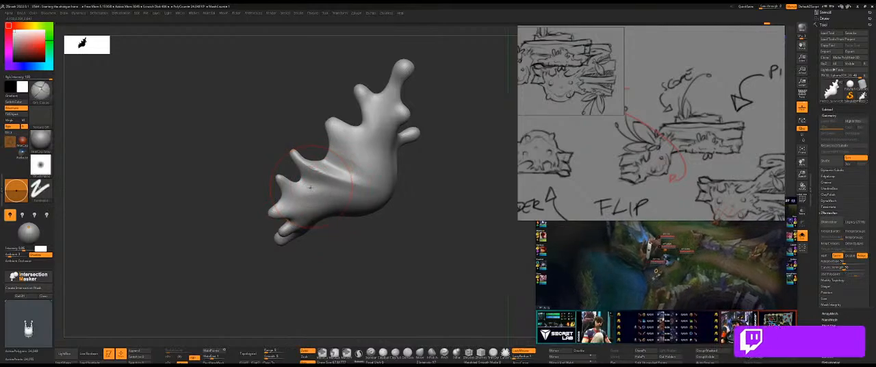
{"action": "mouse_move", "coordinate": [303, 183]}
{"action": "right_mouse_down"}
{"action": "mouse_move", "coordinate": [352, 191]}
{"action": "mouse_move", "coordinate": [314, 184]}
{"action": "mouse_move", "coordinate": [375, 182]}
{"action": "mouse_move", "coordinate": [304, 180]}
{"action": "mouse_move", "coordinate": [373, 202]}
{"action": "mouse_move", "coordinate": [298, 197]}
{"action": "right_mouse_up"}
{"action": "mouse_move", "coordinate": [357, 238]}
{"action": "right_mouse_down", "text": "ctrl"}
{"action": "mouse_move", "coordinate": [381, 262]}
{"action": "mouse_move", "coordinate": [395, 243]}
{"action": "mouse_move", "coordinate": [370, 222]}
{"action": "mouse_move", "coordinate": [357, 226]}
{"action": "right_mouse_up", "text": "ctrl"}
{"action": "left_click_drag", "start_coordinate": [306, 206], "coordinate": [288, 204], "text": "shift"}
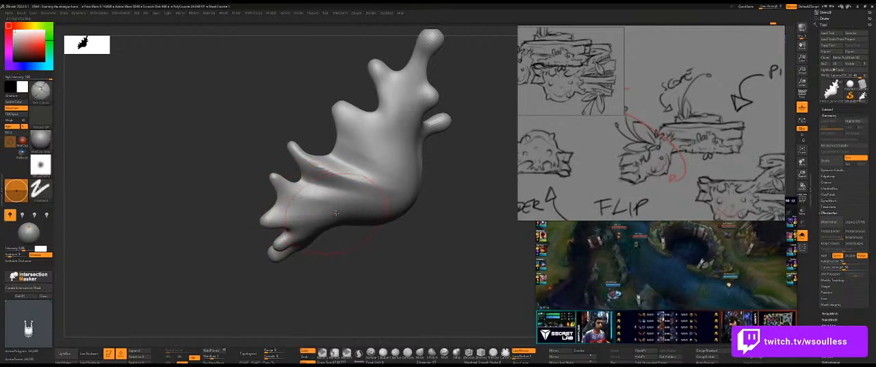
Sculpt ridges and grooves from the slime's lower tips into the body, working around to the underside.
{"action": "left_click_drag", "start_coordinate": [369, 255], "coordinate": [346, 239]}
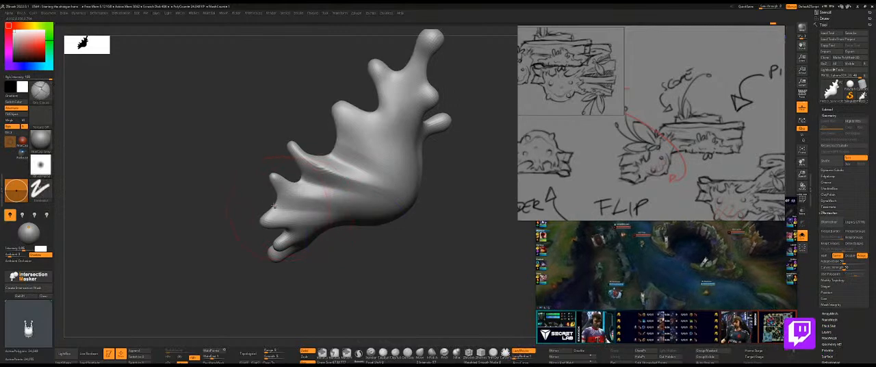
{"action": "right_click_drag", "start_coordinate": [378, 219], "coordinate": [394, 220]}
{"action": "right_click_drag", "start_coordinate": [290, 231], "coordinate": [342, 217]}
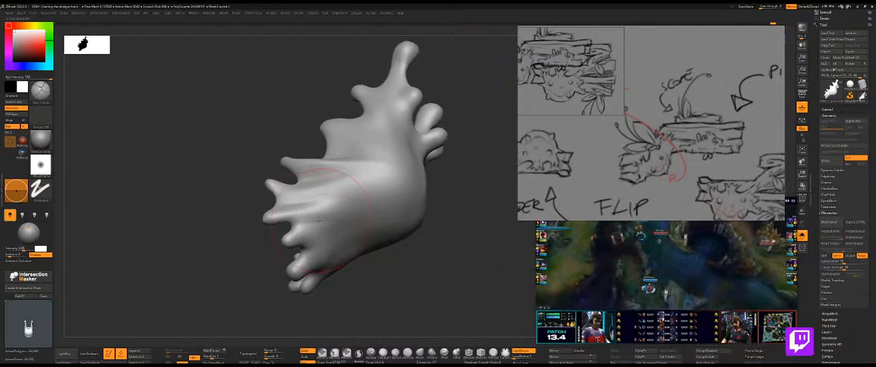
{"action": "left_click_drag", "start_coordinate": [321, 221], "coordinate": [311, 222]}
{"action": "right_click_drag", "start_coordinate": [401, 256], "coordinate": [313, 243]}
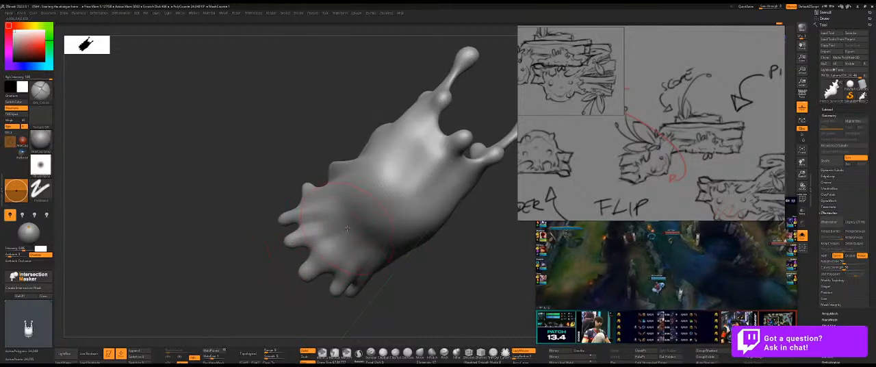
Extend the folds from the slime's upper side tips down across the body towards the front.
{"action": "right_click_drag", "start_coordinate": [484, 223], "coordinate": [479, 233]}
{"action": "right_click_drag", "start_coordinate": [437, 189], "coordinate": [404, 234], "text": "alt"}
{"action": "mouse_move", "coordinate": [362, 171]}
{"action": "left_mouse_down", "text": "shift"}
{"action": "mouse_move", "coordinate": [371, 202]}
{"action": "mouse_move", "coordinate": [363, 178]}
{"action": "left_mouse_up", "text": "shift"}
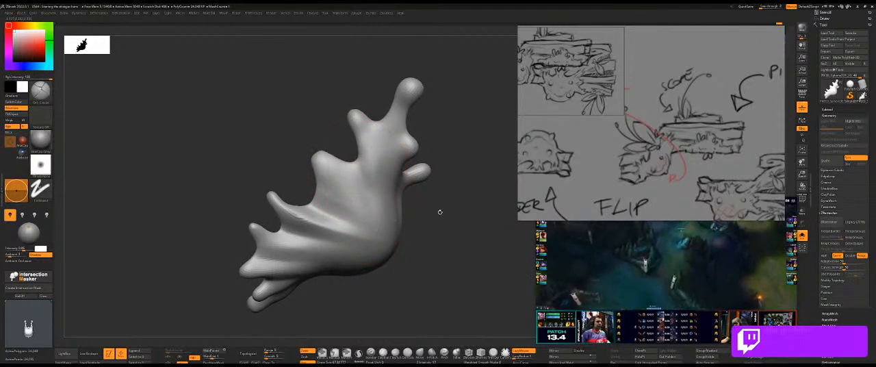
{"action": "right_click_drag", "start_coordinate": [440, 212], "coordinate": [413, 225], "text": "alt"}
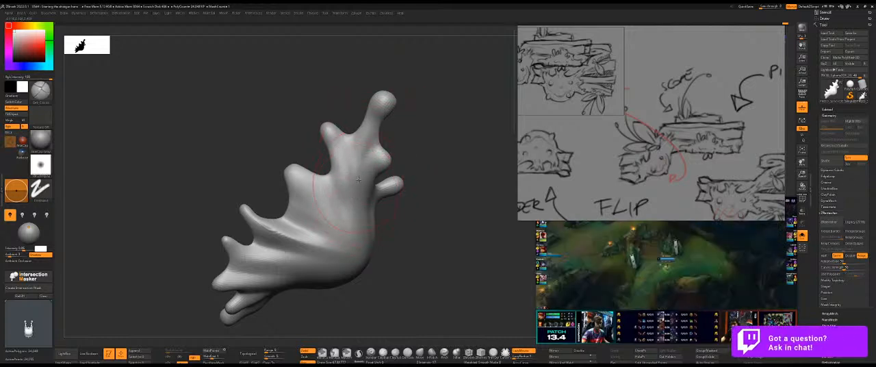
{"action": "right_click_drag", "start_coordinate": [434, 184], "coordinate": [387, 176]}
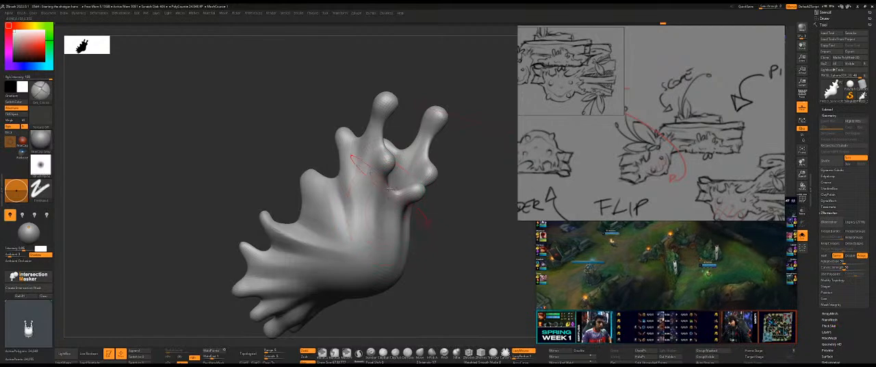
Refine the folds running from the slime's side tips into its body and nudge the lower side tips into shape.
{"action": "right_click_drag", "start_coordinate": [440, 247], "coordinate": [426, 211]}
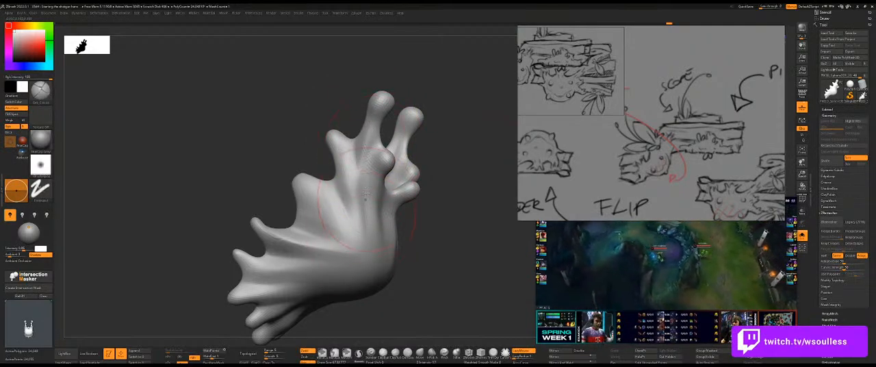
{"action": "right_click_drag", "start_coordinate": [412, 175], "coordinate": [357, 159]}
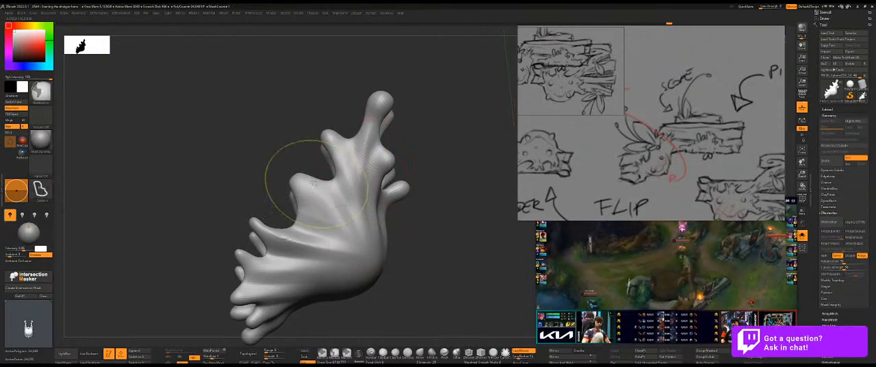
{"action": "mouse_move", "coordinate": [367, 240]}
{"action": "right_mouse_down"}
{"action": "mouse_move", "coordinate": [342, 219]}
{"action": "mouse_move", "coordinate": [240, 199]}
{"action": "right_mouse_up"}
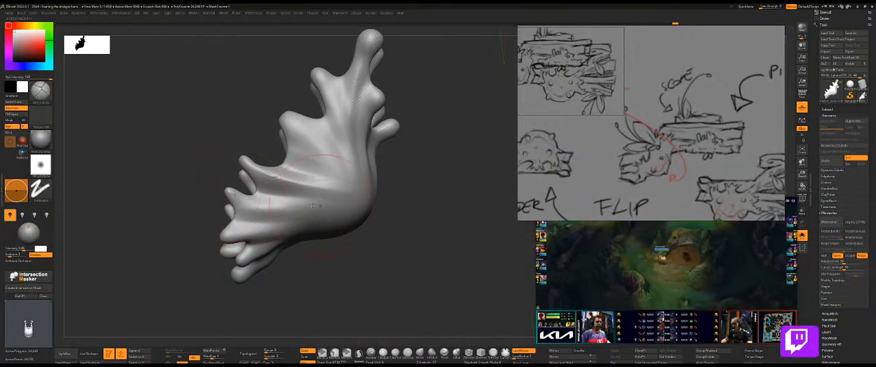
{"action": "right_click_drag", "start_coordinate": [369, 241], "coordinate": [315, 290]}
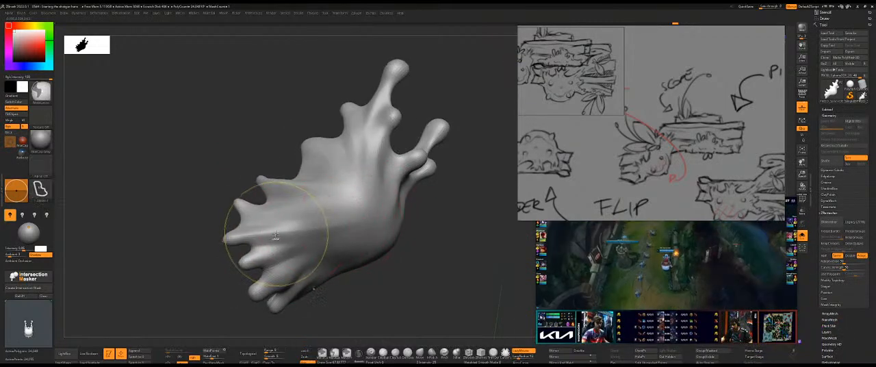
{"action": "right_click_drag", "start_coordinate": [239, 202], "coordinate": [440, 232]}
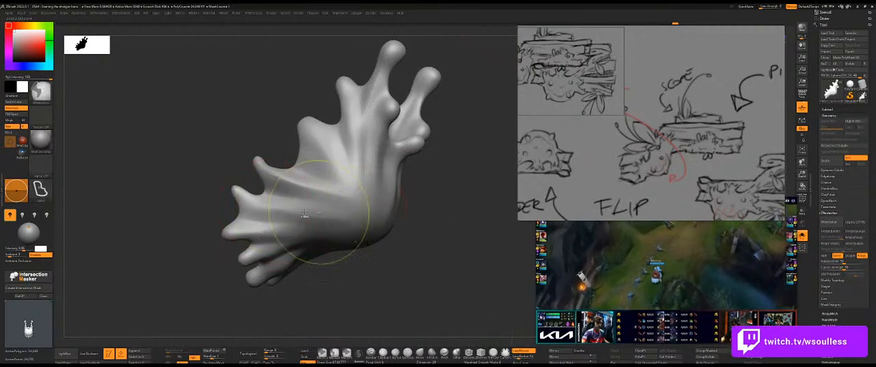
{"action": "right_click_drag", "start_coordinate": [468, 211], "coordinate": [407, 238]}
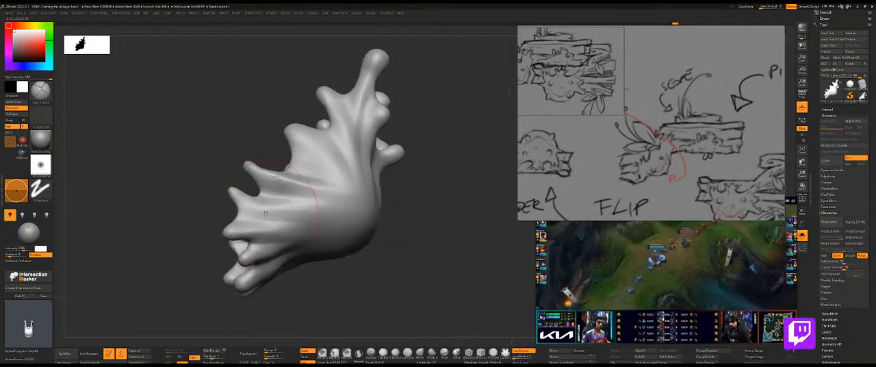
{"action": "mouse_move", "coordinate": [379, 211]}
{"action": "right_mouse_down"}
{"action": "mouse_move", "coordinate": [429, 204]}
{"action": "mouse_move", "coordinate": [281, 232]}
{"action": "right_mouse_up"}
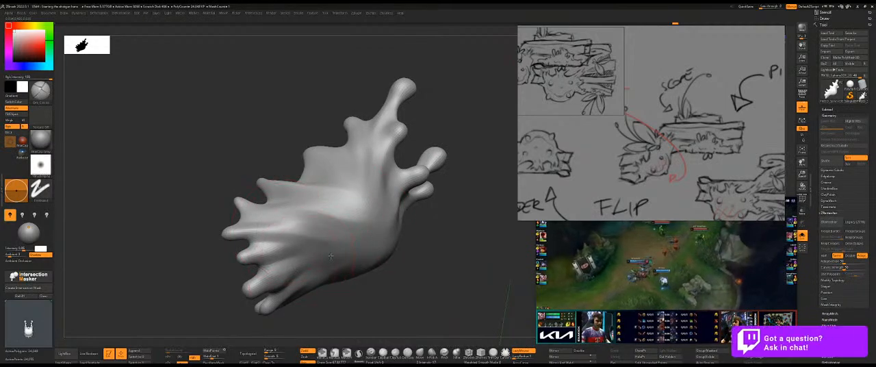
Smooth the upper part of the slime and sculpt its side folds further, comparing the form with the whole gun.
{"action": "key", "text": "shift"}
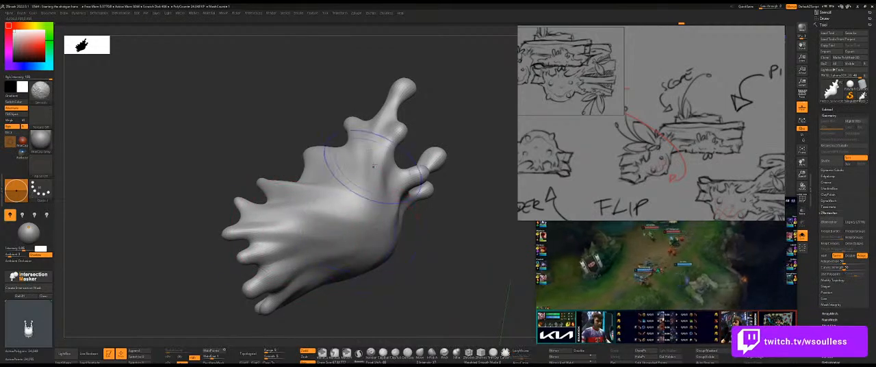
{"action": "mouse_move", "coordinate": [393, 179]}
{"action": "right_mouse_down"}
{"action": "mouse_move", "coordinate": [439, 210]}
{"action": "mouse_move", "coordinate": [411, 120]}
{"action": "right_mouse_up"}
{"action": "key", "text": "shift"}
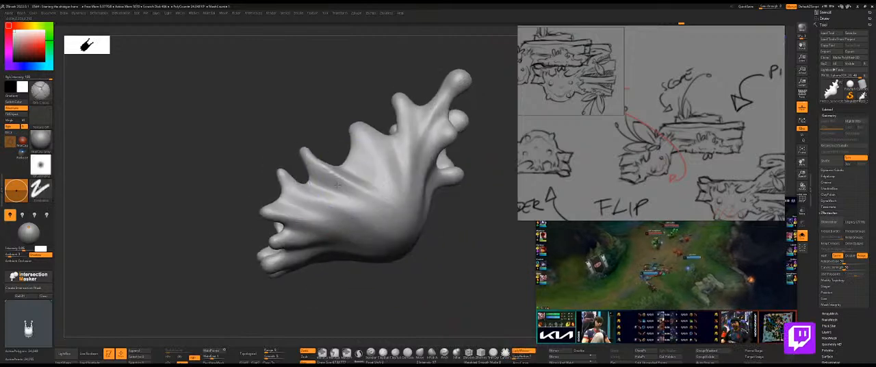
{"action": "mouse_move", "coordinate": [434, 207]}
{"action": "right_mouse_down", "text": "ctrl"}
{"action": "mouse_move", "coordinate": [410, 219]}
{"action": "mouse_move", "coordinate": [440, 231]}
{"action": "right_mouse_up", "text": "ctrl"}
{"action": "key", "text": "ctrl+q"}
{"action": "mouse_move", "coordinate": [467, 194]}
{"action": "right_mouse_down", "text": "alt"}
{"action": "mouse_move", "coordinate": [408, 223]}
{"action": "mouse_move", "coordinate": [444, 179]}
{"action": "right_mouse_up", "text": "alt"}
{"action": "key", "text": "shift"}
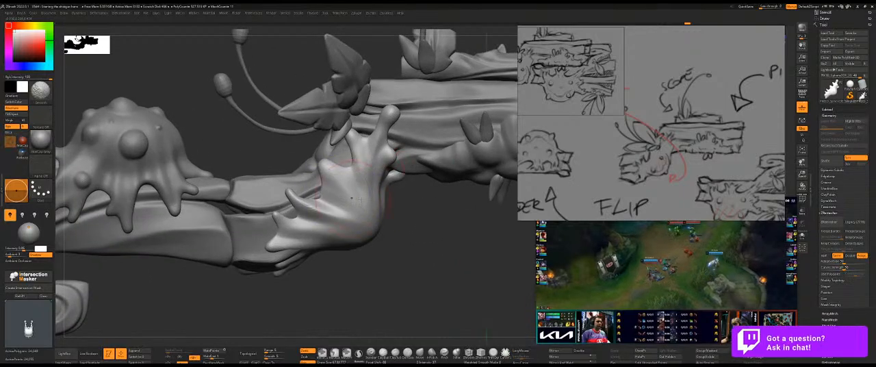
{"action": "key", "text": "ctrl+q"}
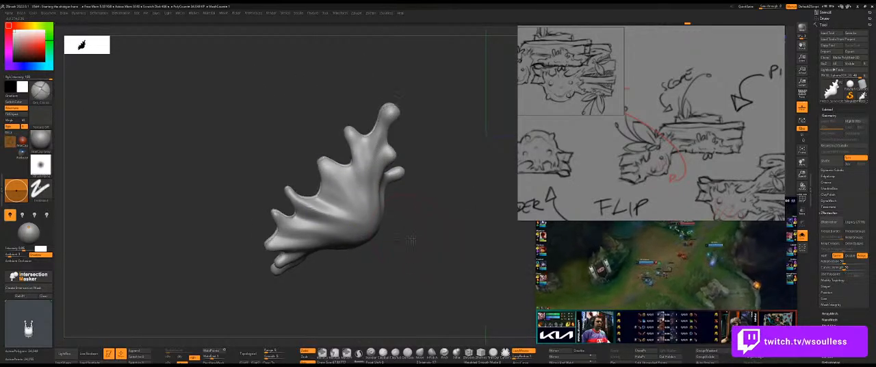
Use the Move brush to adjust the slime's side edge and bring the rest of the gun back for reference.
{"action": "right_click_drag", "start_coordinate": [412, 238], "coordinate": [405, 237]}
{"action": "key", "text": "b"}
{"action": "key", "text": "m"}
{"action": "key", "text": "v"}
{"action": "left_click_drag", "start_coordinate": [332, 202], "coordinate": [323, 199]}
{"action": "key", "text": "ctrl+q"}
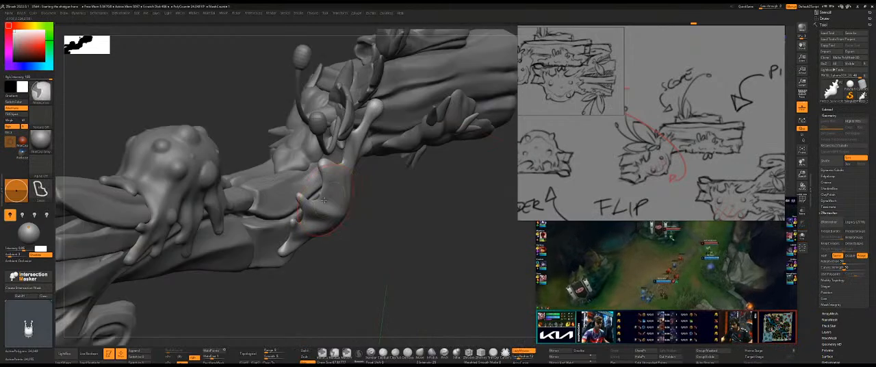
Isolate the slime and swell the drip tips along its side edges into rounder beads.
{"action": "key", "text": "s"}
{"action": "mouse_move", "coordinate": [377, 232]}
{"action": "right_mouse_down"}
{"action": "mouse_move", "coordinate": [319, 201]}
{"action": "mouse_move", "coordinate": [341, 219]}
{"action": "mouse_move", "coordinate": [381, 206]}
{"action": "mouse_move", "coordinate": [369, 235]}
{"action": "mouse_move", "coordinate": [349, 236]}
{"action": "right_mouse_up"}
{"action": "key", "text": "alt+shift+s"}
{"action": "key", "text": "f"}
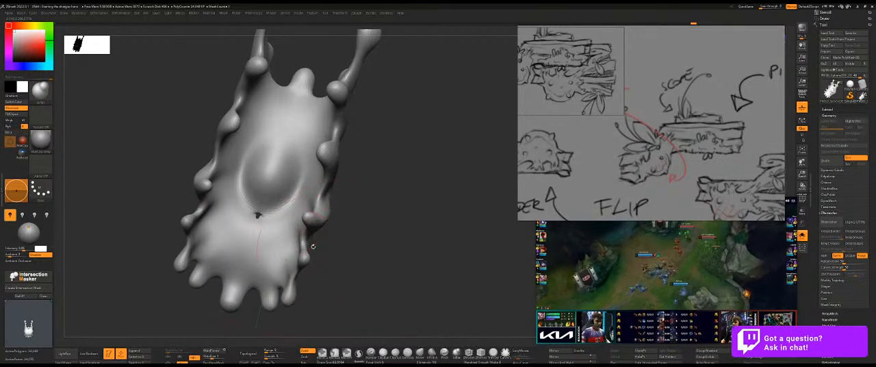
{"action": "right_click_drag", "start_coordinate": [360, 207], "coordinate": [324, 200]}
{"action": "right_click_drag", "start_coordinate": [402, 170], "coordinate": [345, 136]}
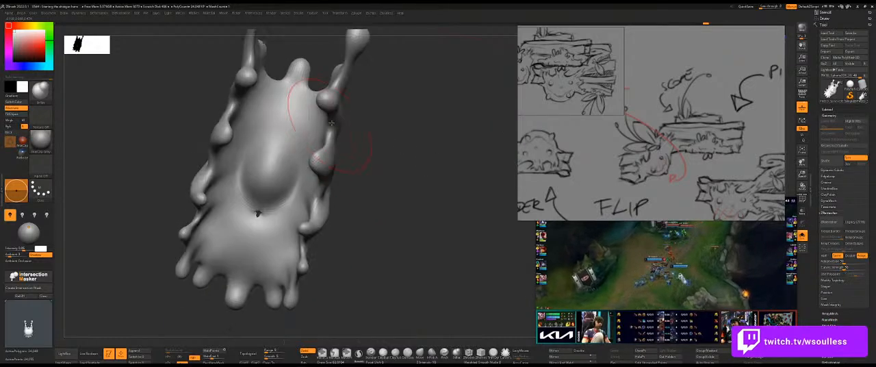
{"action": "right_click_drag", "start_coordinate": [387, 186], "coordinate": [306, 242]}
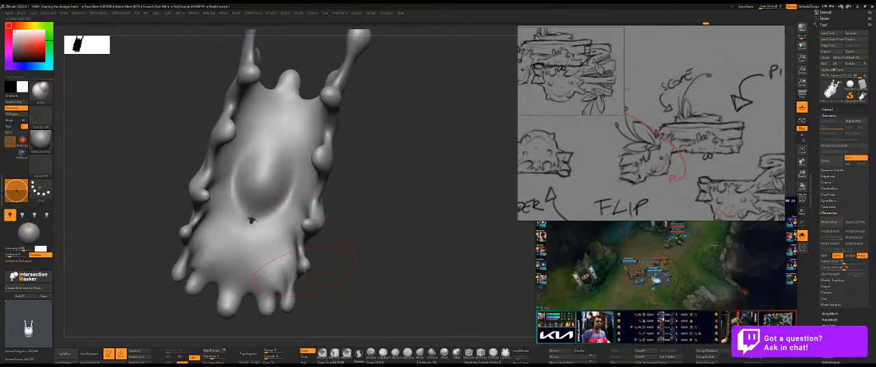
{"action": "right_click_drag", "start_coordinate": [337, 267], "coordinate": [349, 246]}
{"action": "mouse_move", "coordinate": [360, 202]}
{"action": "right_mouse_down"}
{"action": "mouse_move", "coordinate": [411, 209]}
{"action": "mouse_move", "coordinate": [381, 182]}
{"action": "mouse_move", "coordinate": [362, 188]}
{"action": "mouse_move", "coordinate": [384, 147]}
{"action": "right_mouse_up"}
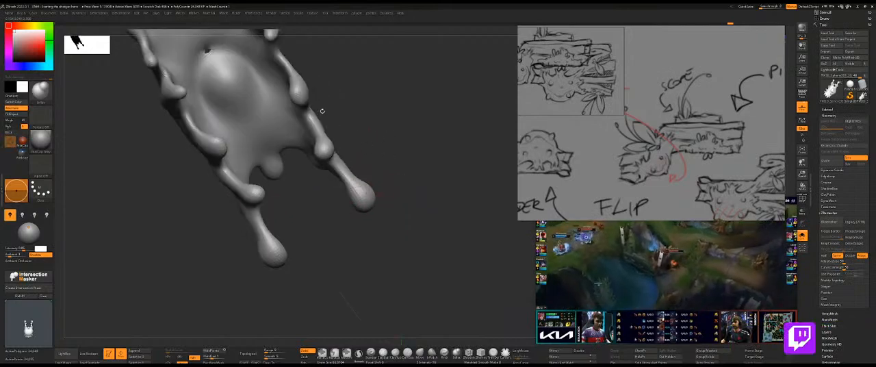
Round out the beads and ends of the slime's long upper drips.
{"action": "right_click_drag", "start_coordinate": [325, 112], "coordinate": [323, 108]}
{"action": "right_click_drag", "start_coordinate": [391, 126], "coordinate": [392, 108], "text": "ctrl"}
{"action": "right_click_drag", "start_coordinate": [394, 136], "coordinate": [400, 172]}
{"action": "right_click_drag", "start_coordinate": [379, 115], "coordinate": [395, 217], "text": "alt"}
{"action": "right_click_drag", "start_coordinate": [356, 162], "coordinate": [355, 149]}
{"action": "right_click_drag", "start_coordinate": [355, 149], "coordinate": [460, 171], "text": "ctrl"}
Show the whole gun again, remesh the slime with ZRemesher and shorten the reference image window.
{"action": "key", "text": "ctrl+shift+s"}
{"action": "right_click_drag", "start_coordinate": [460, 171], "coordinate": [355, 176]}
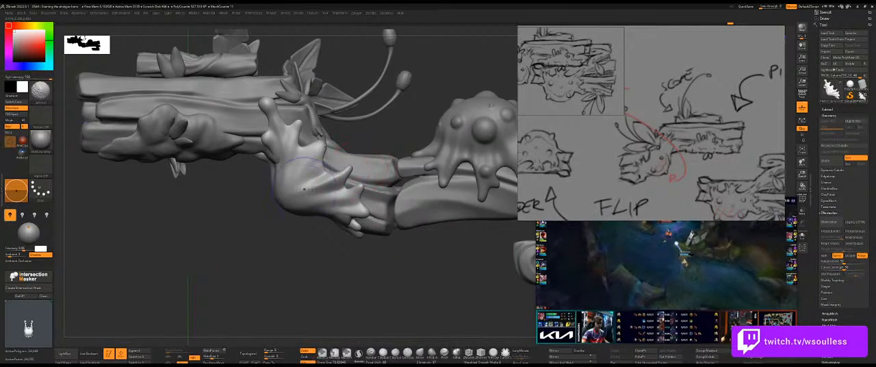
{"action": "left_click_drag", "start_coordinate": [335, 171], "coordinate": [328, 167]}
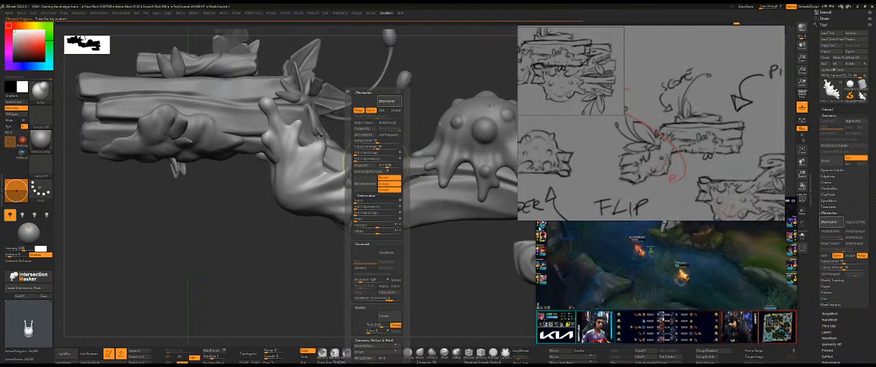
{"action": "left_click_drag", "start_coordinate": [528, 220], "coordinate": [527, 193]}
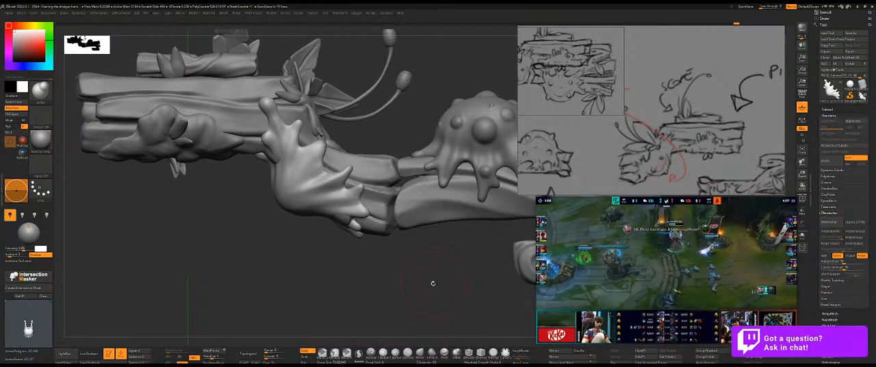
Isolate the remeshed slime and adjust the long upper drips with a resized brush.
{"action": "mouse_move", "coordinate": [333, 275]}
{"action": "left_mouse_down"}
{"action": "mouse_move", "coordinate": [343, 273]}
{"action": "mouse_move", "coordinate": [320, 254]}
{"action": "mouse_move", "coordinate": [299, 201]}
{"action": "left_mouse_up"}
{"action": "key", "text": "alt+s"}
{"action": "left_click_drag", "start_coordinate": [385, 123], "coordinate": [435, 125]}
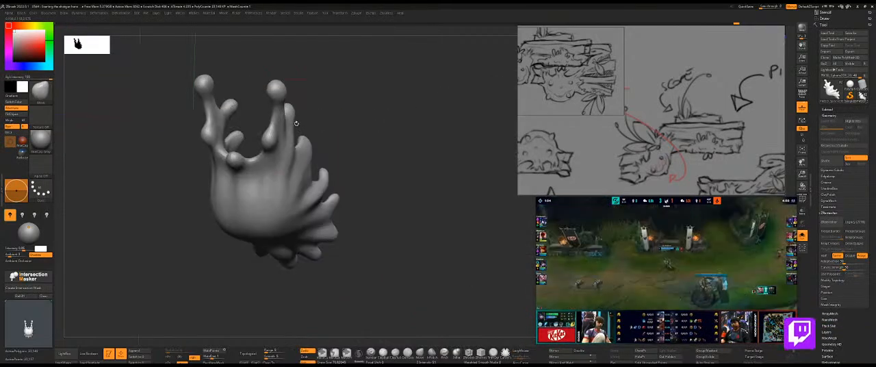
{"action": "left_click_drag", "start_coordinate": [270, 123], "coordinate": [274, 151]}
{"action": "key", "text": "alt+s"}
{"action": "key", "text": "s"}
{"action": "left_click", "coordinate": [272, 145]}
Fit the slime's long upper drip and neighbouring side tips against the gun's wooden body.
{"action": "left_click_drag", "start_coordinate": [317, 73], "coordinate": [385, 78]}
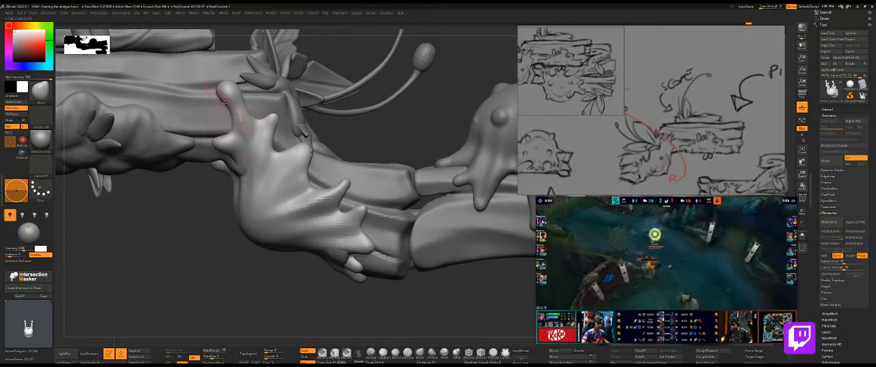
{"action": "left_click_drag", "start_coordinate": [221, 141], "coordinate": [227, 138], "text": "shift"}
{"action": "left_click_drag", "start_coordinate": [379, 141], "coordinate": [329, 148], "text": "alt"}
{"action": "left_click_drag", "start_coordinate": [316, 100], "coordinate": [313, 161], "text": "alt"}
{"action": "key", "text": "s"}
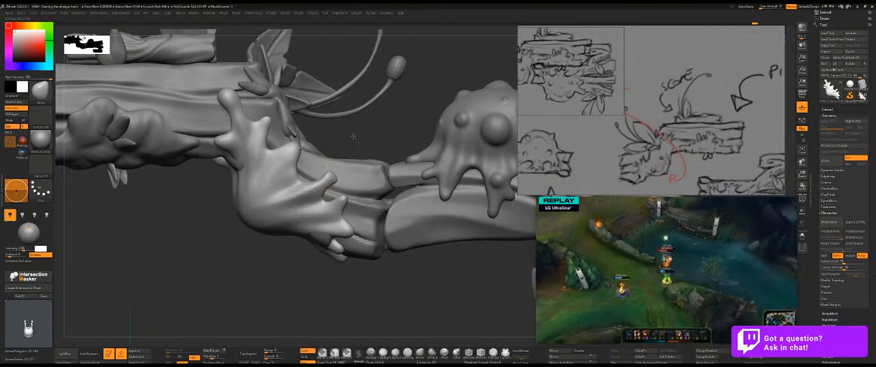
Check the slime's inner side in isolation and pull a small extra drip from its side edge below the leaf.
{"action": "left_click_drag", "start_coordinate": [359, 151], "coordinate": [297, 128]}
{"action": "key", "text": "alt+q"}
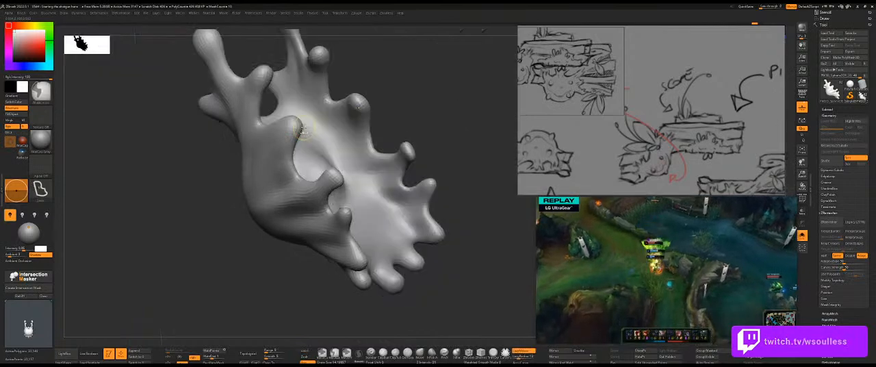
{"action": "key", "text": "alt+q"}
{"action": "left_click_drag", "start_coordinate": [405, 101], "coordinate": [412, 89]}
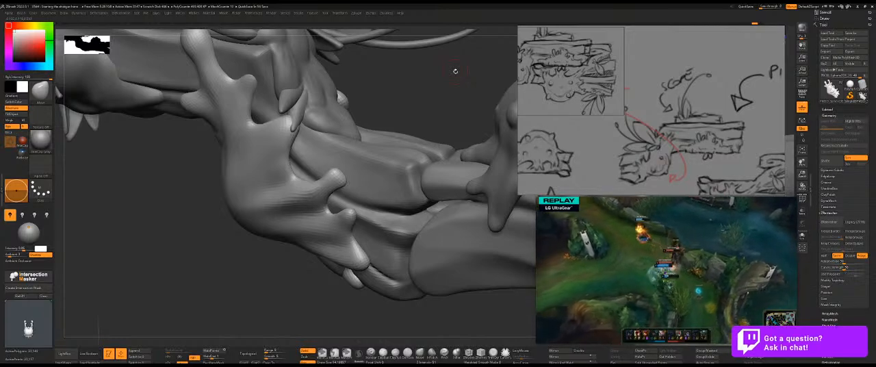
{"action": "mouse_move", "coordinate": [410, 89]}
{"action": "left_mouse_down"}
{"action": "mouse_move", "coordinate": [460, 90]}
{"action": "mouse_move", "coordinate": [445, 95]}
{"action": "mouse_move", "coordinate": [483, 82]}
{"action": "mouse_move", "coordinate": [429, 98]}
{"action": "left_mouse_up"}
{"action": "key", "text": "s"}
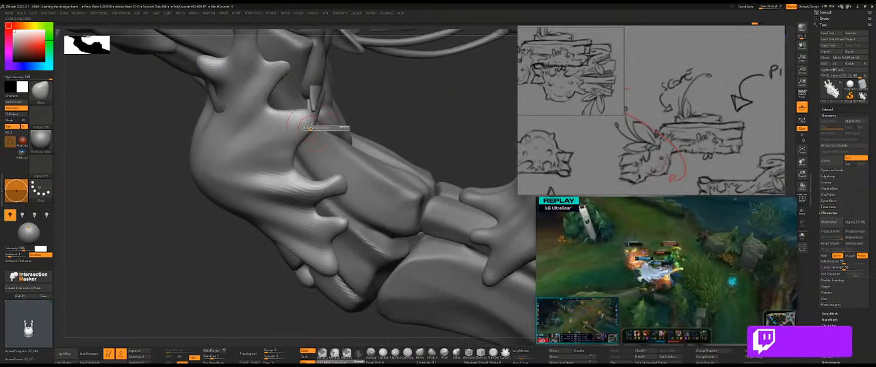
{"action": "left_click_drag", "start_coordinate": [379, 112], "coordinate": [393, 115]}
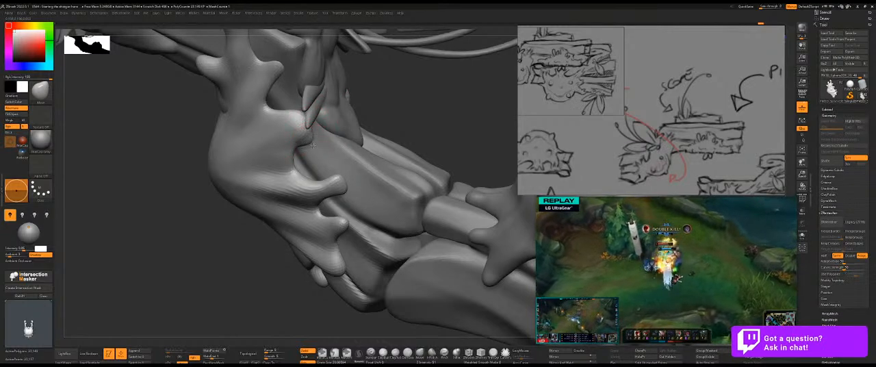
{"action": "left_click_drag", "start_coordinate": [400, 123], "coordinate": [262, 141]}
Shape and smooth the small drip below the leaf so it blends into the slime's side.
{"action": "left_click_drag", "start_coordinate": [413, 172], "coordinate": [448, 194]}
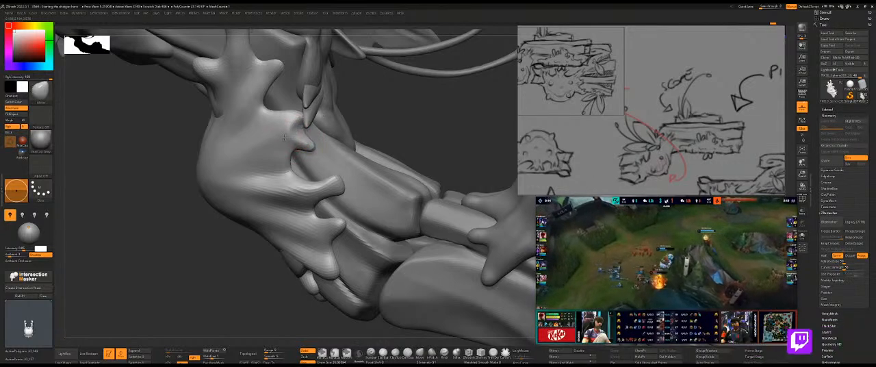
{"action": "right_click_drag", "start_coordinate": [315, 128], "coordinate": [326, 140]}
{"action": "left_click_drag", "start_coordinate": [289, 131], "coordinate": [299, 135]}
{"action": "right_click_drag", "start_coordinate": [299, 134], "coordinate": [302, 117]}
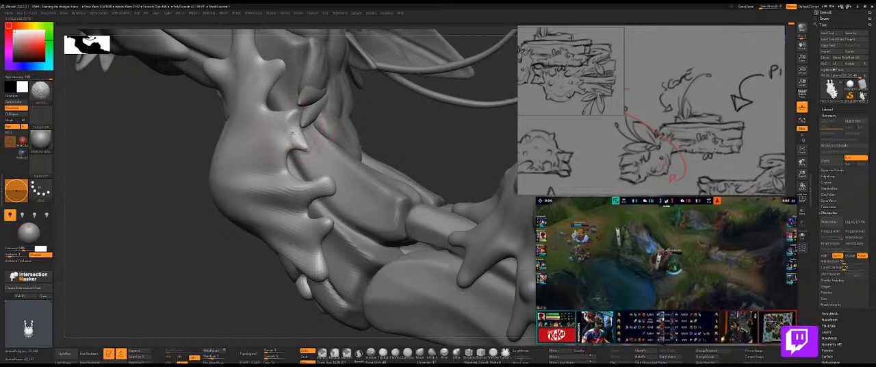
{"action": "right_click_drag", "start_coordinate": [282, 127], "coordinate": [281, 146]}
Switch to a different sculpting brush and build a fold from the small side drip into the slime's body.
{"action": "key", "text": "b"}
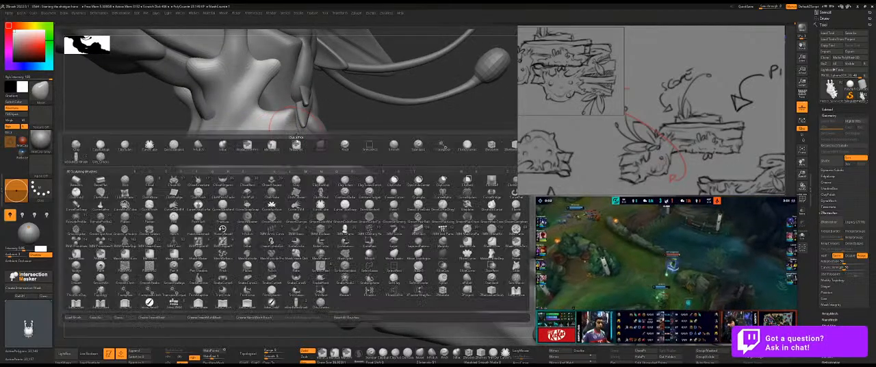
{"action": "left_click", "coordinate": [320, 305]}
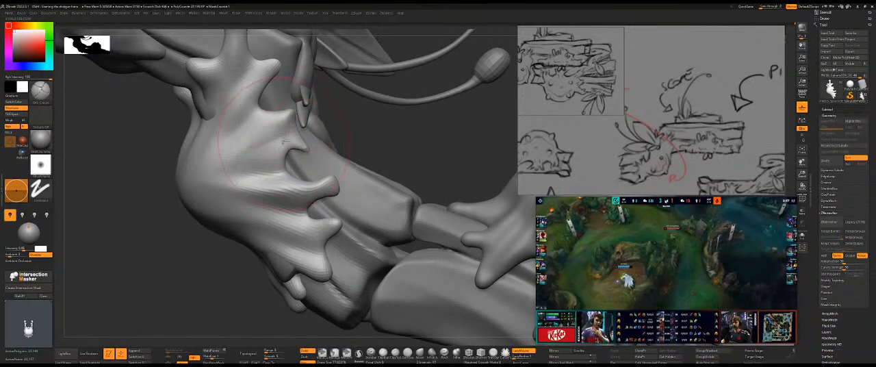
{"action": "left_click_drag", "start_coordinate": [354, 139], "coordinate": [303, 150]}
Use the Move brush at a new size to reposition the small side drip over the wood.
{"action": "key", "text": "b"}
{"action": "key", "text": "m"}
{"action": "key", "text": "v"}
{"action": "key", "text": "s"}
{"action": "left_click_drag", "start_coordinate": [404, 136], "coordinate": [383, 137]}
{"action": "left_click_drag", "start_coordinate": [305, 145], "coordinate": [305, 148]}
{"action": "key", "text": "s"}
{"action": "mouse_move", "coordinate": [393, 111]}
{"action": "left_mouse_down"}
{"action": "mouse_move", "coordinate": [419, 109]}
{"action": "mouse_move", "coordinate": [287, 109]}
{"action": "mouse_move", "coordinate": [371, 112]}
{"action": "mouse_move", "coordinate": [370, 160]}
{"action": "mouse_move", "coordinate": [286, 115]}
{"action": "left_mouse_up"}
Resize the Move brush and adjust the slime's upper side tips around the leaf, working round to the underside.
{"action": "key", "text": "b"}
{"action": "key", "text": "m"}
{"action": "key", "text": "v"}
{"action": "key", "text": "s"}
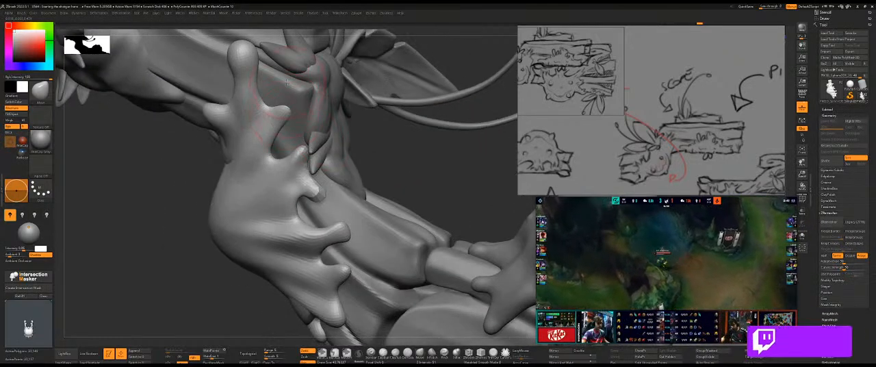
{"action": "mouse_move", "coordinate": [419, 190]}
{"action": "left_mouse_down", "text": "alt"}
{"action": "mouse_move", "coordinate": [428, 119]}
{"action": "mouse_move", "coordinate": [288, 160]}
{"action": "mouse_move", "coordinate": [320, 153]}
{"action": "mouse_move", "coordinate": [325, 135]}
{"action": "left_mouse_up", "text": "alt"}
{"action": "mouse_move", "coordinate": [304, 176]}
{"action": "left_mouse_down"}
{"action": "mouse_move", "coordinate": [328, 159]}
{"action": "mouse_move", "coordinate": [325, 148]}
{"action": "mouse_move", "coordinate": [345, 157]}
{"action": "left_mouse_up"}
{"action": "right_click_drag", "start_coordinate": [356, 155], "coordinate": [390, 157]}
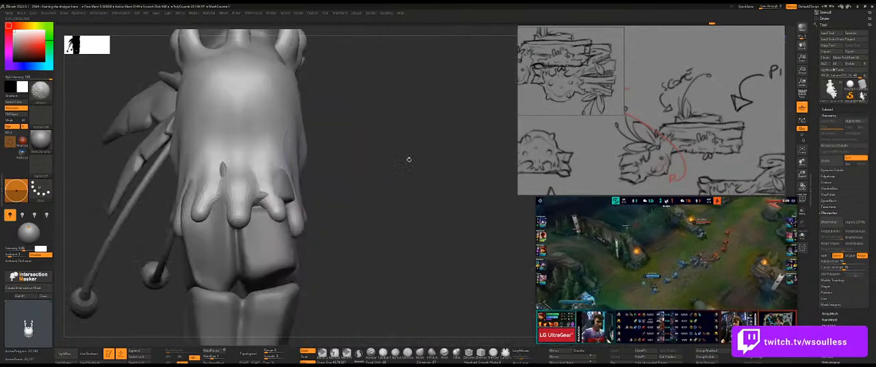
Work over the slime's upper tips with the Move brush, adjusting how the top edge rests along the wood.
{"action": "right_click_drag", "start_coordinate": [385, 187], "coordinate": [353, 119]}
{"action": "right_click_drag", "start_coordinate": [347, 90], "coordinate": [371, 116]}
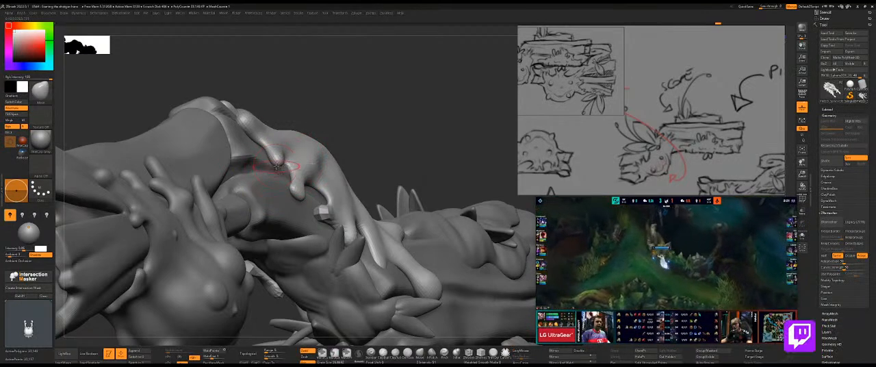
{"action": "right_click_drag", "start_coordinate": [273, 166], "coordinate": [250, 119]}
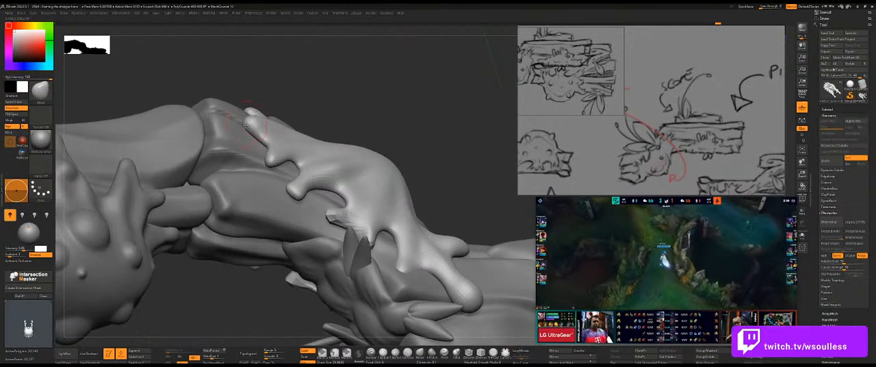
{"action": "right_click_drag", "start_coordinate": [312, 101], "coordinate": [283, 121]}
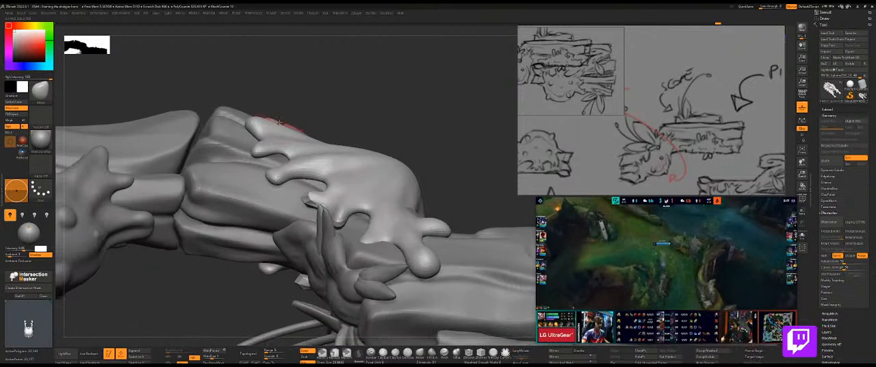
{"action": "left_click_drag", "start_coordinate": [281, 123], "coordinate": [288, 123]}
{"action": "mouse_move", "coordinate": [288, 123]}
{"action": "right_mouse_down"}
{"action": "mouse_move", "coordinate": [390, 194]}
{"action": "mouse_move", "coordinate": [444, 133]}
{"action": "right_mouse_up"}
{"action": "mouse_move", "coordinate": [495, 151]}
{"action": "right_mouse_down"}
{"action": "mouse_move", "coordinate": [419, 122]}
{"action": "mouse_move", "coordinate": [357, 151]}
{"action": "right_mouse_up"}
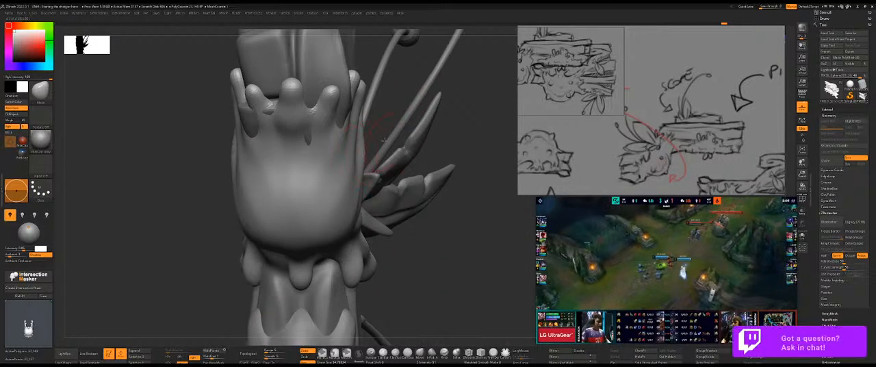
Smooth and reposition the side drips near the leaf so they flow evenly from the slime's body.
{"action": "right_click_drag", "start_coordinate": [412, 151], "coordinate": [363, 157]}
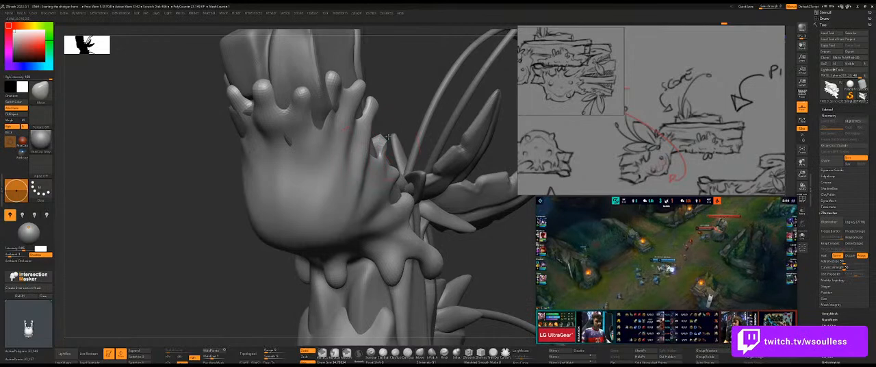
{"action": "right_click_drag", "start_coordinate": [408, 171], "coordinate": [361, 180]}
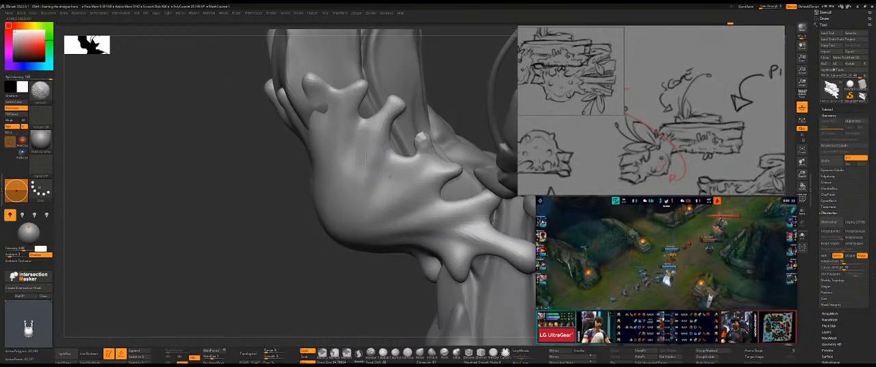
{"action": "mouse_move", "coordinate": [322, 231]}
{"action": "right_mouse_down", "text": "ctrl"}
{"action": "mouse_move", "coordinate": [221, 203]}
{"action": "mouse_move", "coordinate": [286, 172]}
{"action": "mouse_move", "coordinate": [429, 149]}
{"action": "mouse_move", "coordinate": [441, 103]}
{"action": "mouse_move", "coordinate": [415, 130]}
{"action": "mouse_move", "coordinate": [447, 121]}
{"action": "mouse_move", "coordinate": [403, 133]}
{"action": "mouse_move", "coordinate": [363, 171]}
{"action": "mouse_move", "coordinate": [366, 203]}
{"action": "right_mouse_up", "text": "ctrl"}
{"action": "right_click_drag", "start_coordinate": [308, 185], "coordinate": [344, 228]}
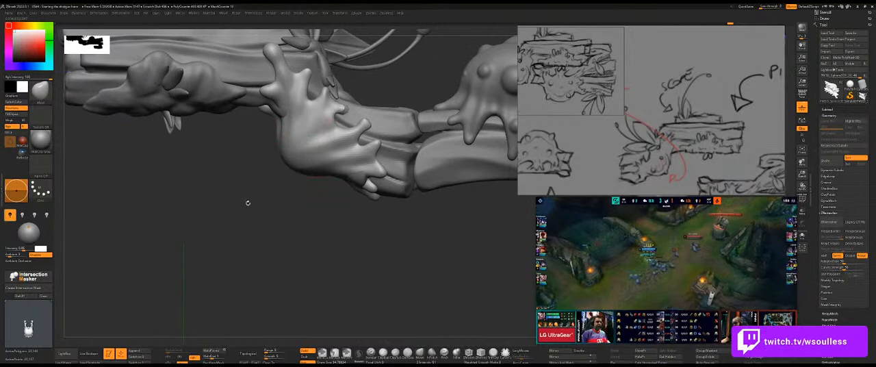
{"action": "right_click_drag", "start_coordinate": [245, 197], "coordinate": [253, 223], "text": "alt"}
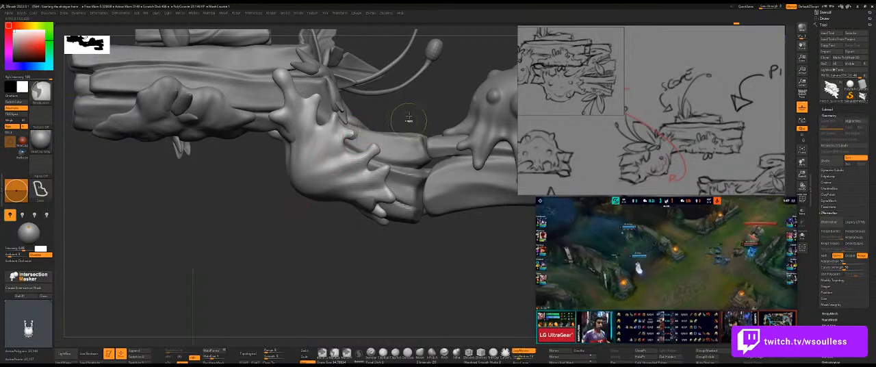
Remesh the slime with ZRemesher and touch up its side drips over the wood.
{"action": "key", "text": "space"}
{"action": "key", "text": "space"}
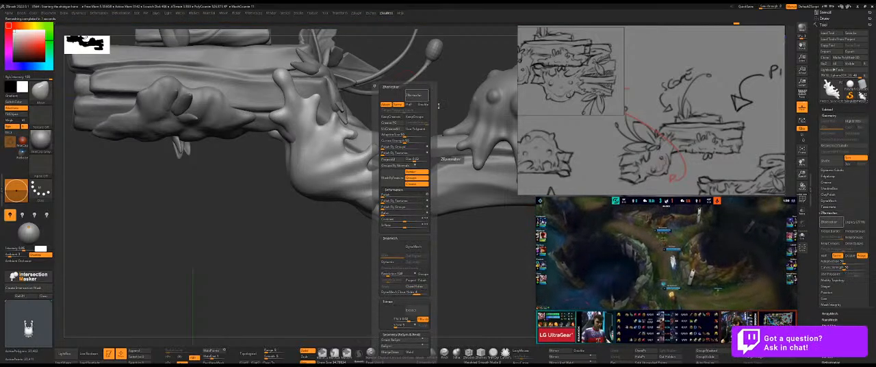
{"action": "left_click_drag", "start_coordinate": [412, 111], "coordinate": [340, 175]}
{"action": "left_click_drag", "start_coordinate": [391, 158], "coordinate": [366, 178]}
Isolate the slime to examine its inner side and drip spacing, and bring the rest of the gun back into view.
{"action": "key", "text": "alt+s"}
{"action": "left_click_drag", "start_coordinate": [267, 184], "coordinate": [277, 187]}
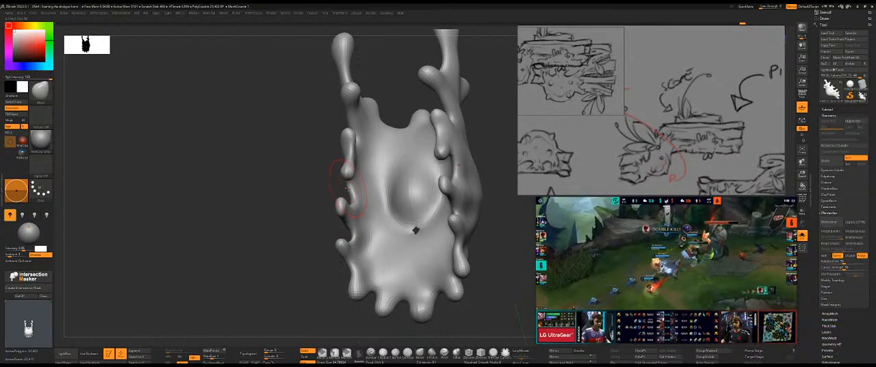
{"action": "mouse_move", "coordinate": [321, 178]}
{"action": "left_mouse_down"}
{"action": "mouse_move", "coordinate": [315, 171]}
{"action": "mouse_move", "coordinate": [366, 195]}
{"action": "left_mouse_up"}
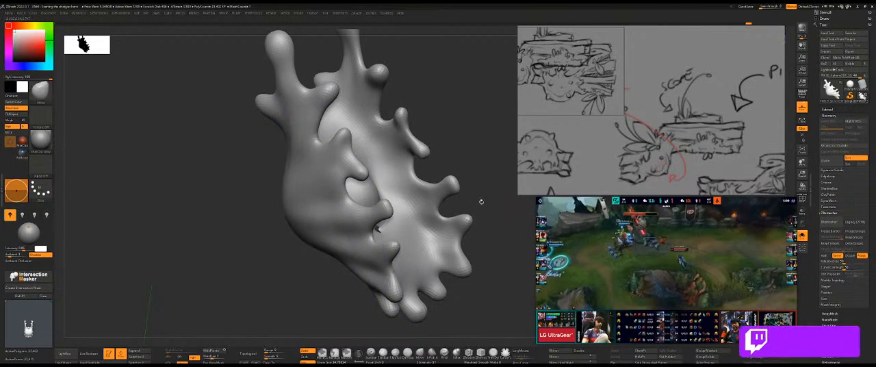
{"action": "left_click_drag", "start_coordinate": [477, 209], "coordinate": [414, 112]}
{"action": "left_click_drag", "start_coordinate": [473, 115], "coordinate": [460, 75], "text": "alt"}
{"action": "left_click_drag", "start_coordinate": [458, 256], "coordinate": [425, 258]}
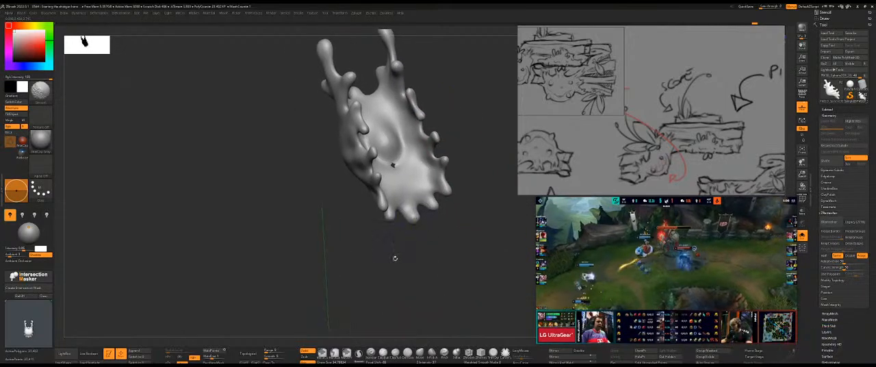
{"action": "key", "text": "ctrl+shift+s"}
{"action": "mouse_move", "coordinate": [374, 248]}
{"action": "left_mouse_down"}
{"action": "mouse_move", "coordinate": [288, 206]}
{"action": "mouse_move", "coordinate": [295, 203]}
{"action": "left_mouse_up"}
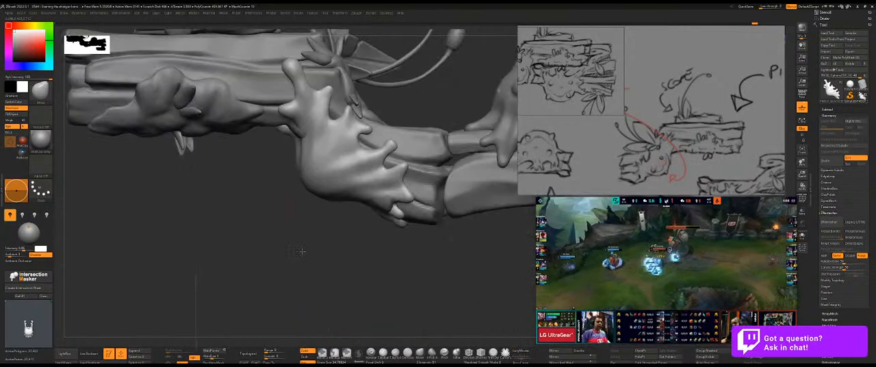
Reshape the slime's lower side tips with the Move brush so they wrap closely around the wood.
{"action": "left_click_drag", "start_coordinate": [309, 246], "coordinate": [277, 271], "text": "alt"}
{"action": "left_click_drag", "start_coordinate": [401, 138], "coordinate": [374, 170], "text": "alt"}
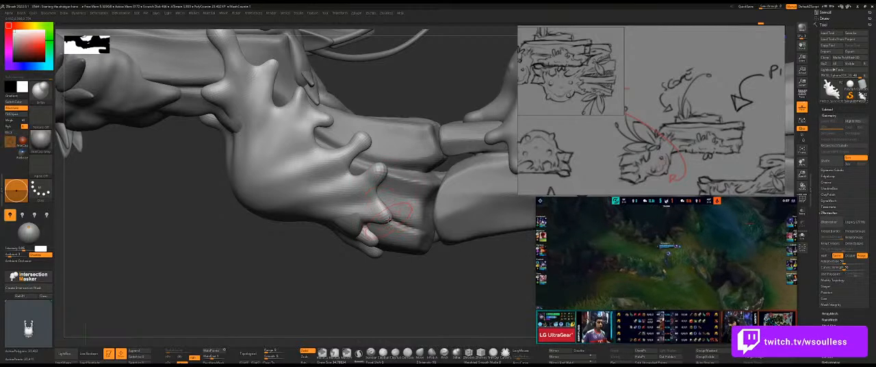
{"action": "right_click_drag", "start_coordinate": [433, 147], "coordinate": [390, 141]}
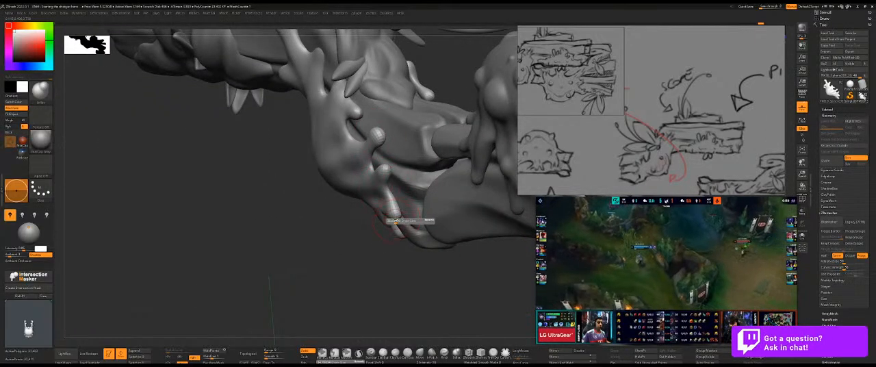
{"action": "mouse_move", "coordinate": [397, 218]}
{"action": "right_mouse_down"}
{"action": "mouse_move", "coordinate": [364, 223]}
{"action": "mouse_move", "coordinate": [359, 234]}
{"action": "mouse_move", "coordinate": [361, 175]}
{"action": "mouse_move", "coordinate": [369, 207]}
{"action": "right_mouse_up"}
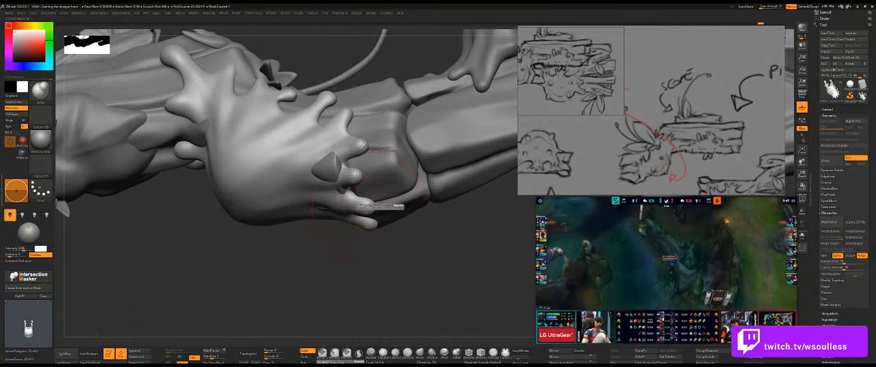
{"action": "right_click_drag", "start_coordinate": [409, 241], "coordinate": [390, 267]}
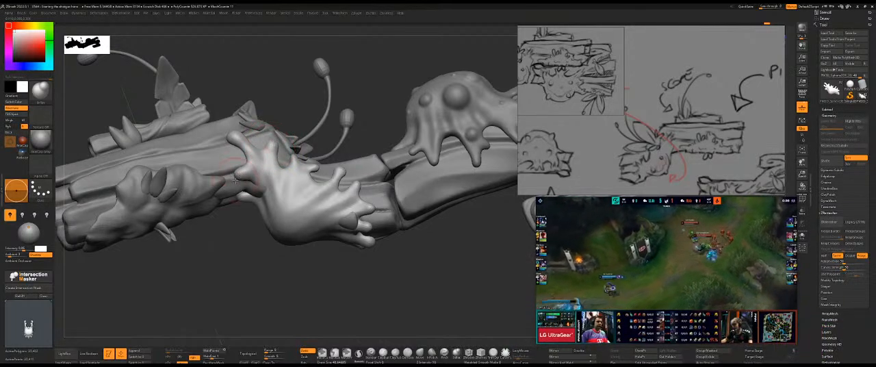
Adjust and smooth the slime's front upper tips where they reach over the log beneath the leaves.
{"action": "left_click_drag", "start_coordinate": [238, 226], "coordinate": [231, 208]}
{"action": "right_click_drag", "start_coordinate": [225, 212], "coordinate": [239, 252]}
{"action": "right_click_drag", "start_coordinate": [251, 176], "coordinate": [241, 180]}
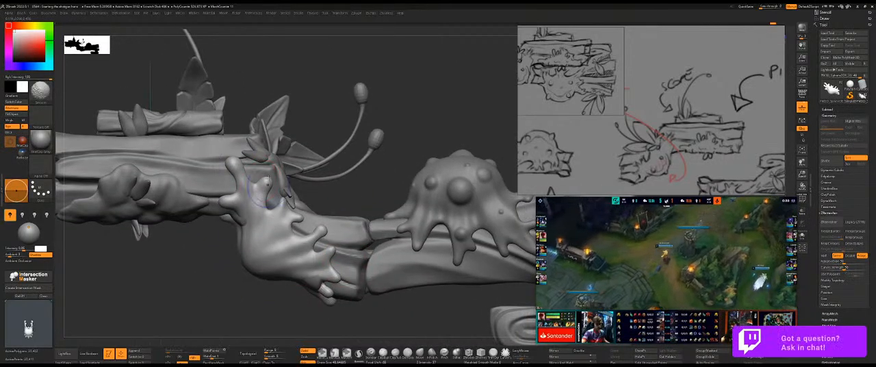
{"action": "left_click_drag", "start_coordinate": [413, 150], "coordinate": [300, 152]}
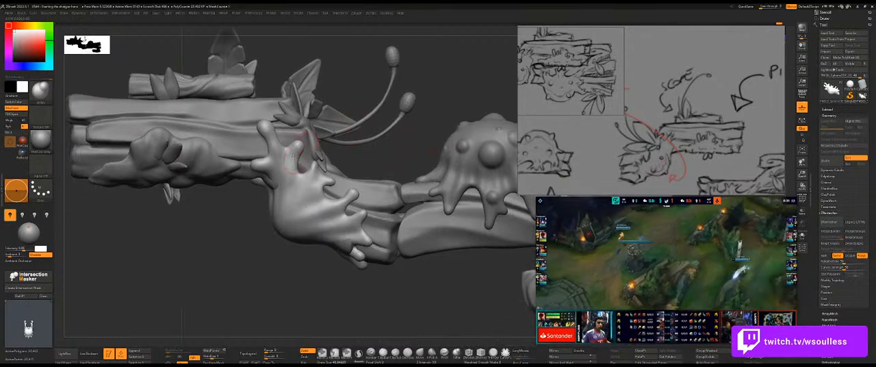
Switch to a different sculpting brush, resize it and build folds from the side drips into the slime's body.
{"action": "key", "text": "b"}
{"action": "left_click", "coordinate": [328, 338]}
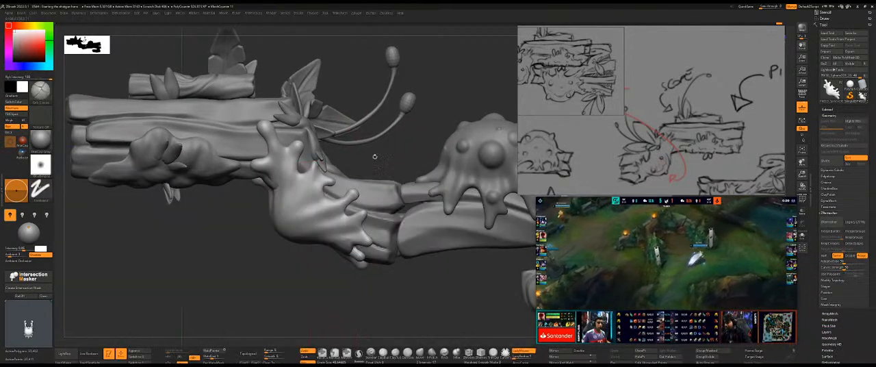
{"action": "left_click_drag", "start_coordinate": [376, 146], "coordinate": [383, 179], "text": "alt"}
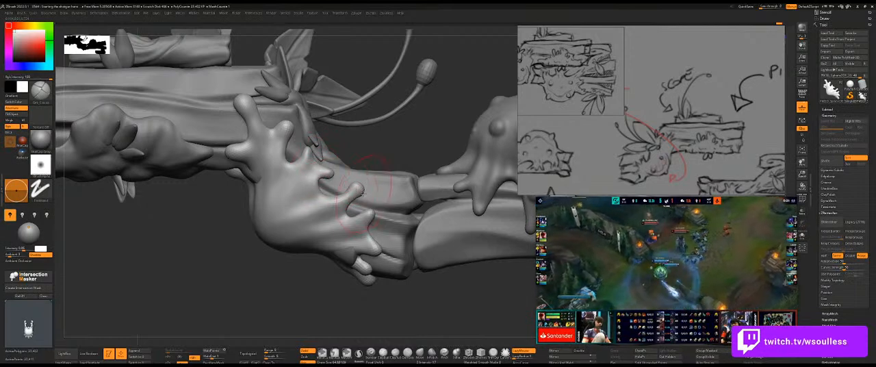
{"action": "left_click_drag", "start_coordinate": [423, 141], "coordinate": [396, 104], "text": "alt"}
{"action": "key", "text": "s"}
{"action": "left_click_drag", "start_coordinate": [339, 194], "coordinate": [336, 194]}
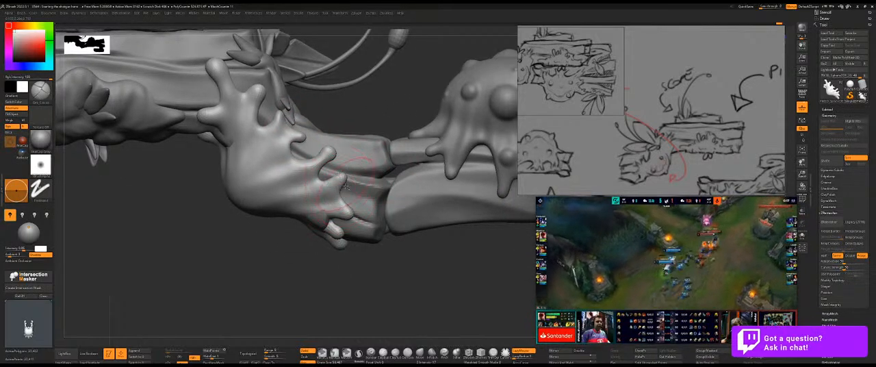
Isolate the slime and, with a new brush size, sculpt broad folds running from the upper side drips across the body.
{"action": "mouse_move", "coordinate": [345, 260]}
{"action": "left_mouse_down"}
{"action": "mouse_move", "coordinate": [345, 242]}
{"action": "mouse_move", "coordinate": [367, 233]}
{"action": "mouse_move", "coordinate": [349, 203]}
{"action": "mouse_move", "coordinate": [358, 249]}
{"action": "mouse_move", "coordinate": [324, 229]}
{"action": "mouse_move", "coordinate": [403, 147]}
{"action": "mouse_move", "coordinate": [380, 190]}
{"action": "mouse_move", "coordinate": [307, 123]}
{"action": "left_mouse_up"}
{"action": "key", "text": "alt+s"}
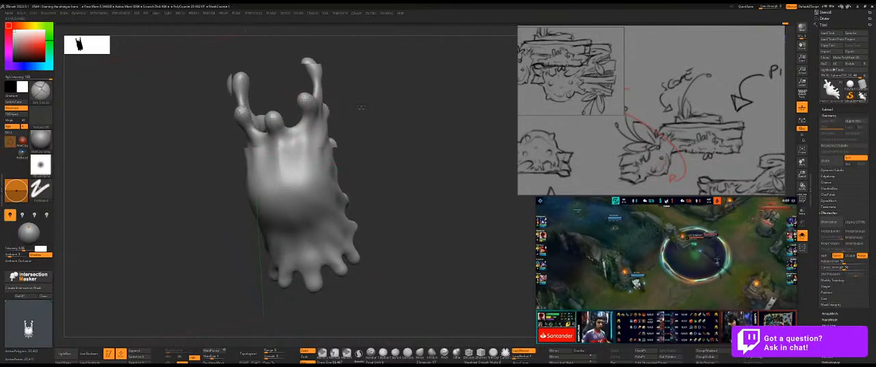
{"action": "left_click_drag", "start_coordinate": [366, 106], "coordinate": [299, 99]}
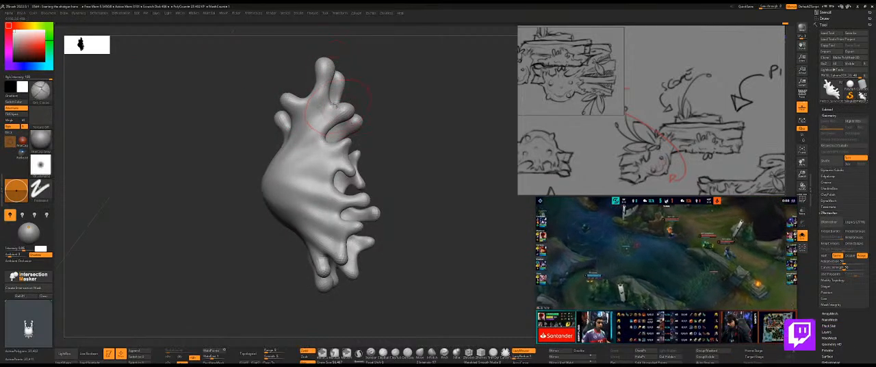
{"action": "mouse_move", "coordinate": [411, 127]}
{"action": "left_mouse_down"}
{"action": "mouse_move", "coordinate": [347, 120]}
{"action": "mouse_move", "coordinate": [328, 104]}
{"action": "left_mouse_up"}
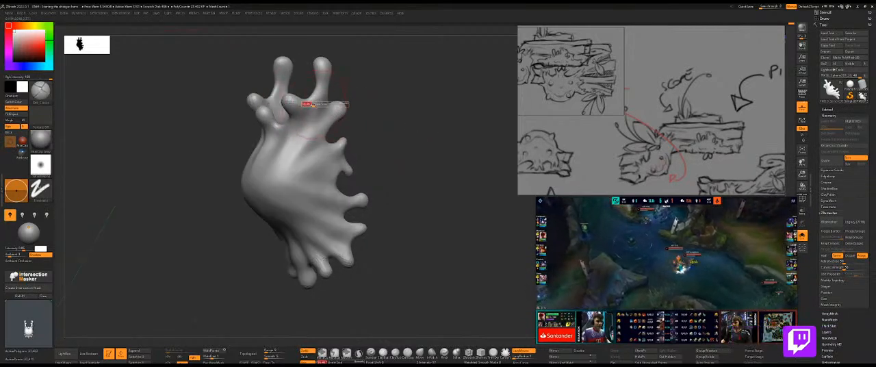
{"action": "key", "text": "s"}
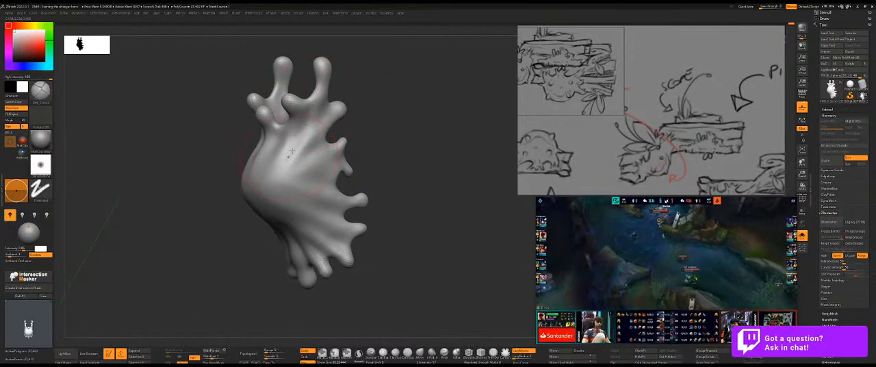
{"action": "left_click_drag", "start_coordinate": [289, 158], "coordinate": [335, 180]}
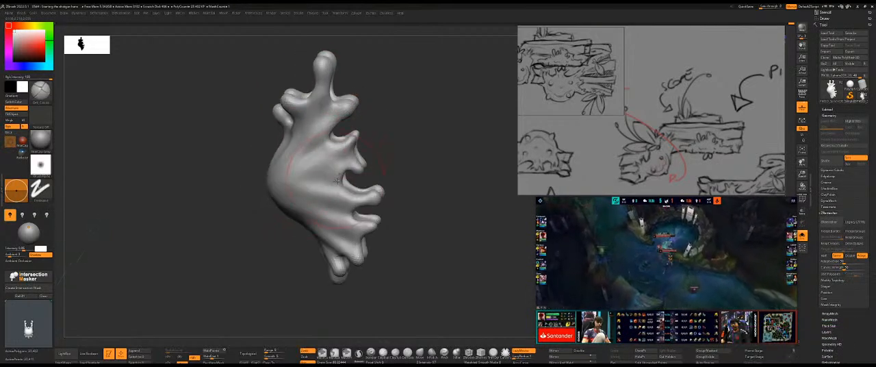
Undo the last fold strokes and try another stroke beside the middle side drip.
{"action": "key", "text": "ctrl+z"}
{"action": "key", "text": "ctrl+z"}
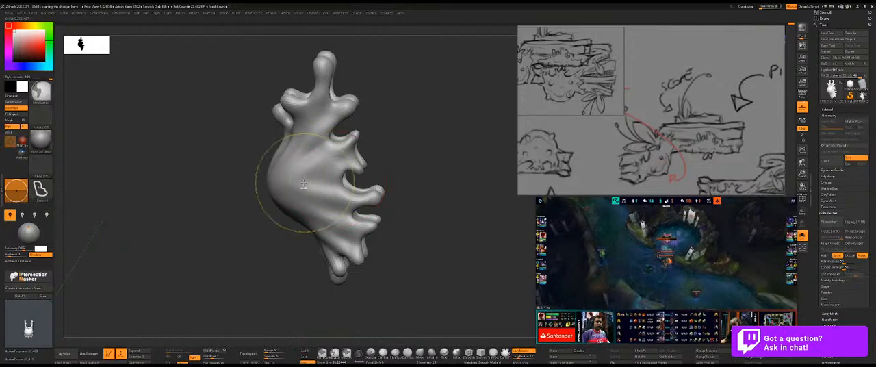
{"action": "key", "text": "ctrl+z"}
{"action": "left_click_drag", "start_coordinate": [347, 193], "coordinate": [363, 193]}
{"action": "key", "text": "ctrl+z"}
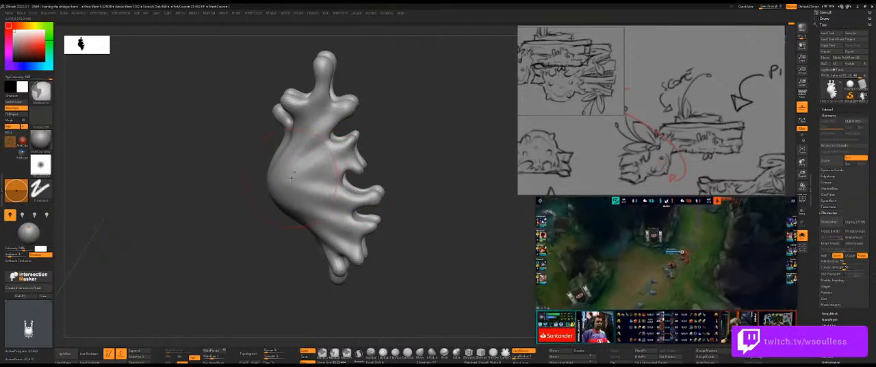
{"action": "key", "text": "ctrl+z"}
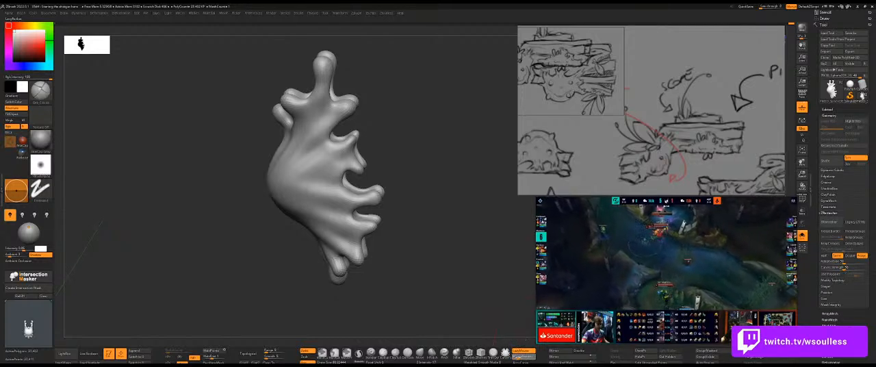
Try fold strokes running from the middle and lower side drips into the body, undoing each one.
{"action": "left_click_drag", "start_coordinate": [511, 249], "coordinate": [496, 249]}
{"action": "left_click_drag", "start_coordinate": [340, 190], "coordinate": [297, 184]}
{"action": "key", "text": "ctrl+z"}
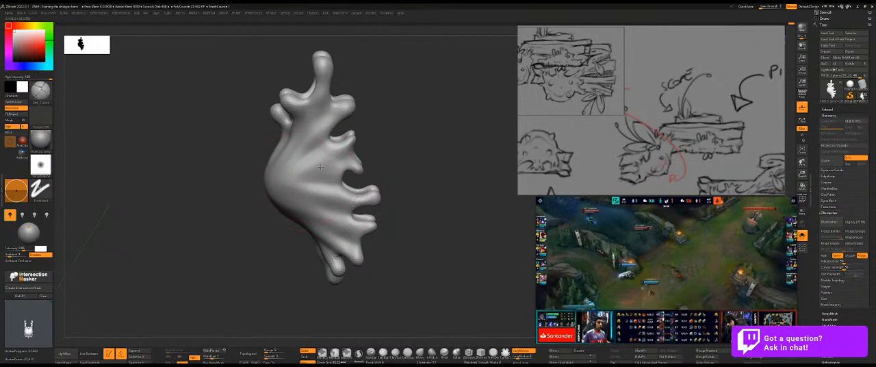
{"action": "left_click_drag", "start_coordinate": [366, 169], "coordinate": [383, 171]}
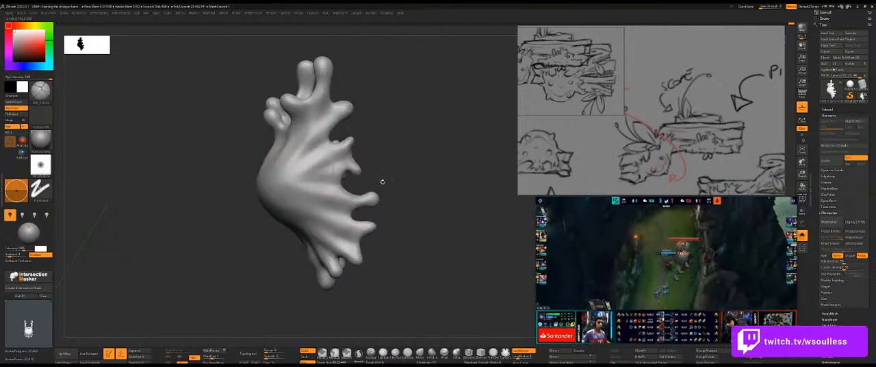
{"action": "left_click_drag", "start_coordinate": [344, 213], "coordinate": [308, 216]}
{"action": "key", "text": "ctrl+z"}
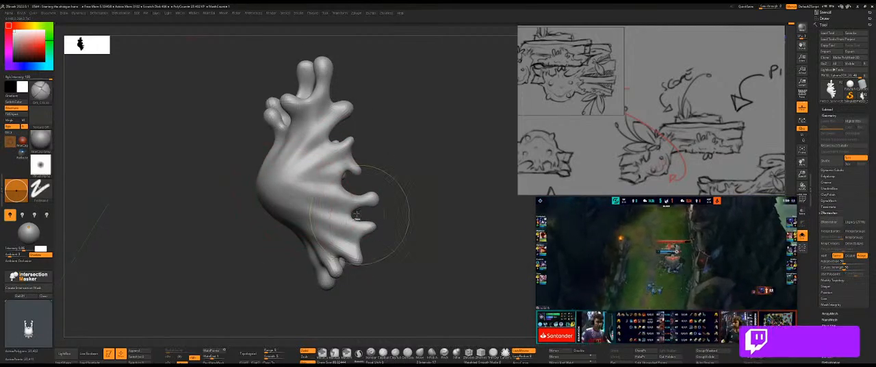
Refine the folds at the base of the side drips and switch to the Move brush.
{"action": "mouse_move", "coordinate": [453, 179]}
{"action": "left_mouse_down"}
{"action": "mouse_move", "coordinate": [401, 142]}
{"action": "mouse_move", "coordinate": [398, 178]}
{"action": "mouse_move", "coordinate": [445, 183]}
{"action": "left_mouse_up"}
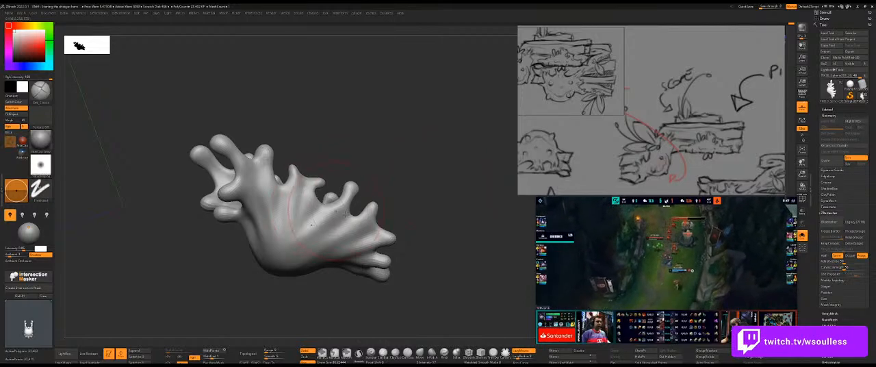
{"action": "mouse_move", "coordinate": [398, 229]}
{"action": "left_mouse_down"}
{"action": "mouse_move", "coordinate": [301, 239]}
{"action": "mouse_move", "coordinate": [355, 239]}
{"action": "mouse_move", "coordinate": [316, 246]}
{"action": "left_mouse_up"}
{"action": "key", "text": "b"}
{"action": "key", "text": "m"}
{"action": "key", "text": "v"}
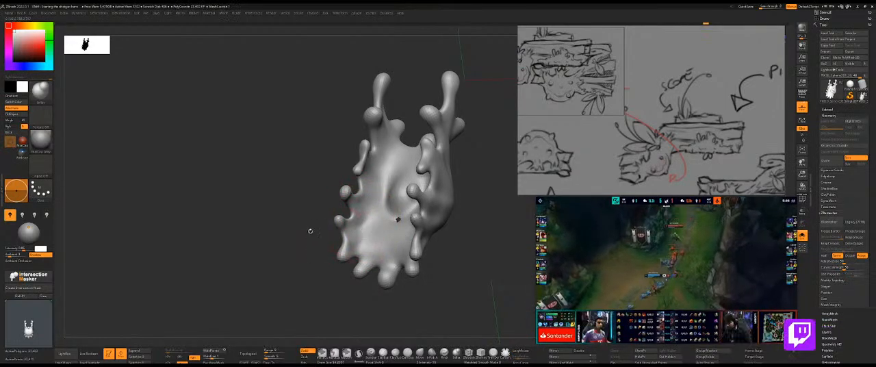
Choose another sculpting brush and refine the folds running from the slime's side drips across its body.
{"action": "mouse_move", "coordinate": [331, 233]}
{"action": "left_mouse_down"}
{"action": "mouse_move", "coordinate": [301, 238]}
{"action": "mouse_move", "coordinate": [447, 200]}
{"action": "left_mouse_up"}
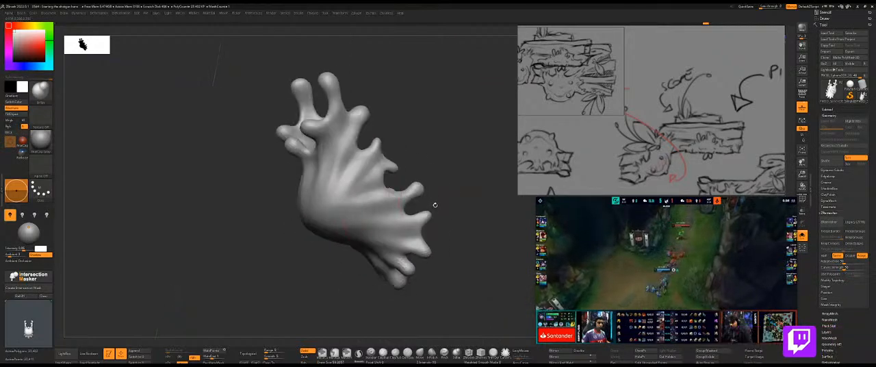
{"action": "key", "text": "b"}
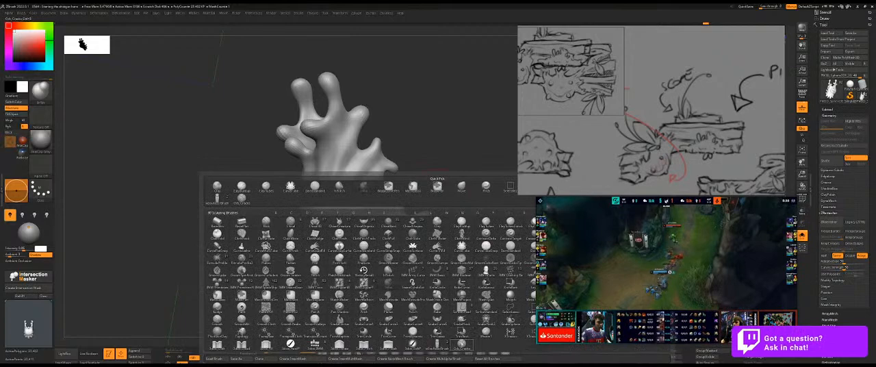
{"action": "left_click", "coordinate": [461, 342]}
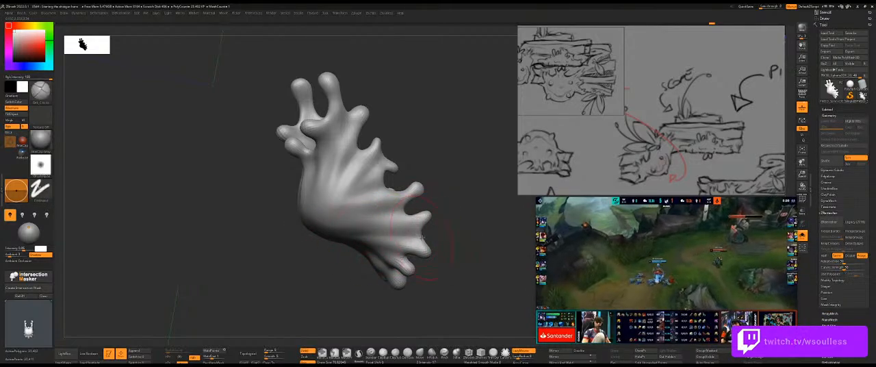
{"action": "mouse_move", "coordinate": [402, 235]}
{"action": "right_mouse_down"}
{"action": "mouse_move", "coordinate": [375, 240]}
{"action": "mouse_move", "coordinate": [387, 235]}
{"action": "right_mouse_up"}
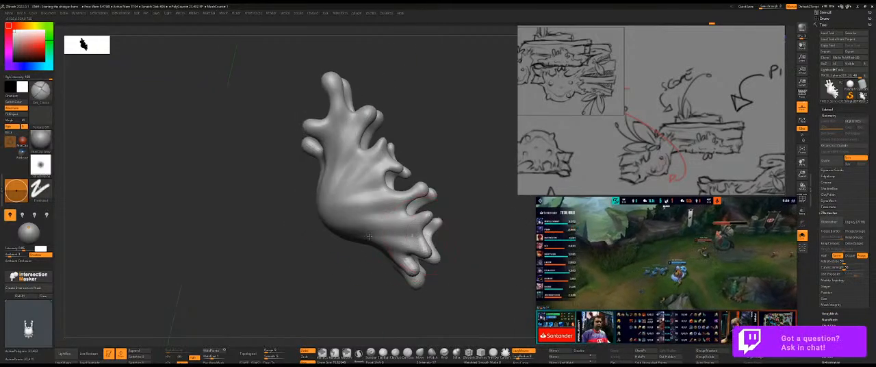
{"action": "right_click_drag", "start_coordinate": [335, 247], "coordinate": [383, 217]}
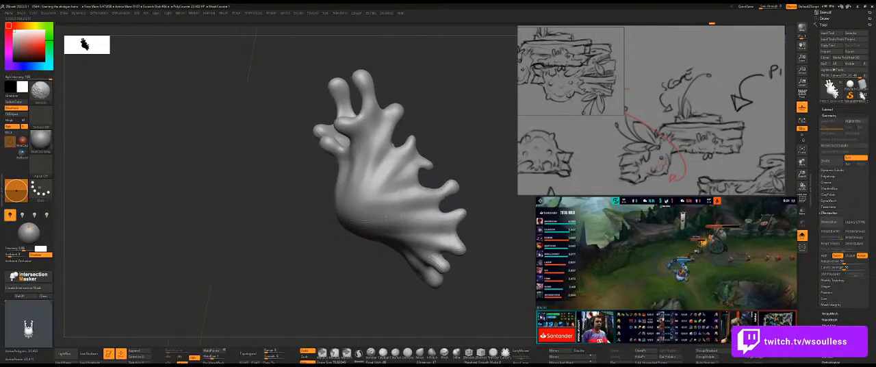
{"action": "right_click_drag", "start_coordinate": [324, 244], "coordinate": [373, 234]}
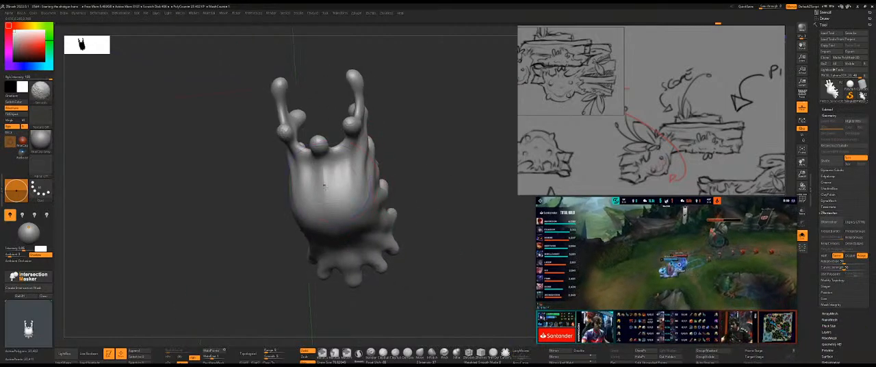
Smooth the front of the slime's bulging body and soften the folds around its side drips.
{"action": "right_click_drag", "start_coordinate": [324, 183], "coordinate": [335, 177]}
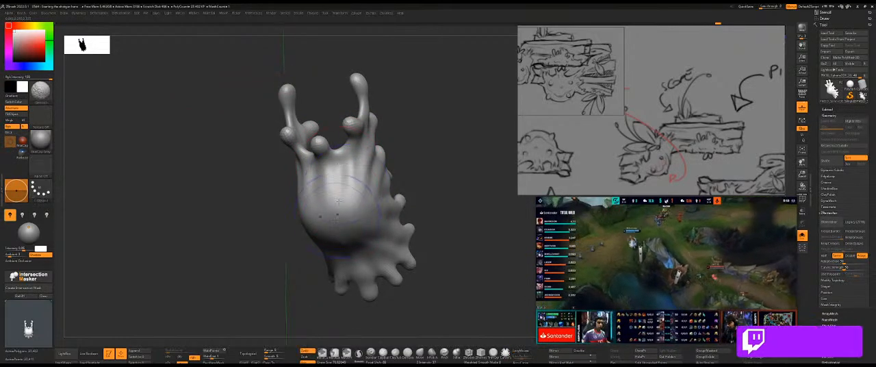
{"action": "left_click_drag", "start_coordinate": [435, 180], "coordinate": [380, 171]}
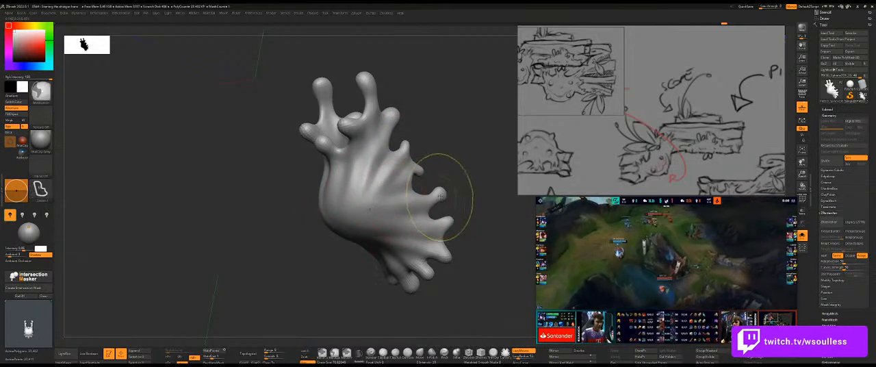
{"action": "left_click_drag", "start_coordinate": [479, 230], "coordinate": [455, 233]}
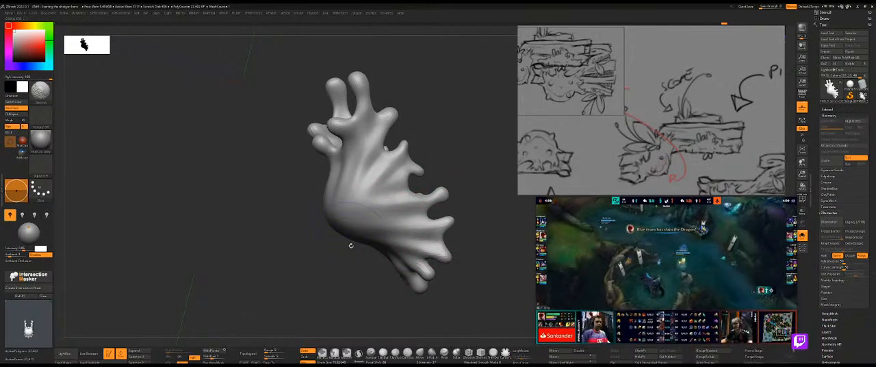
{"action": "mouse_move", "coordinate": [471, 192]}
{"action": "left_mouse_down"}
{"action": "mouse_move", "coordinate": [486, 184]}
{"action": "mouse_move", "coordinate": [428, 168]}
{"action": "mouse_move", "coordinate": [469, 178]}
{"action": "mouse_move", "coordinate": [432, 191]}
{"action": "mouse_move", "coordinate": [415, 217]}
{"action": "mouse_move", "coordinate": [413, 268]}
{"action": "left_mouse_up"}
Show the whole shotgun and compare the slime's shape with the overlaid reference sketch.
{"action": "key", "text": "shift+s"}
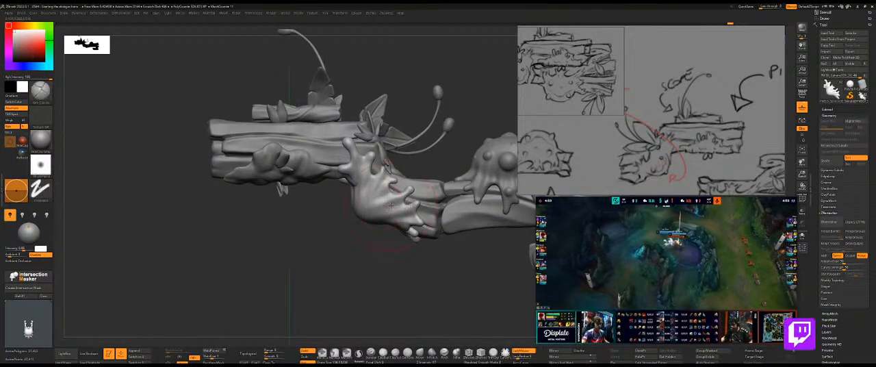
{"action": "right_click_drag", "start_coordinate": [390, 206], "coordinate": [395, 204]}
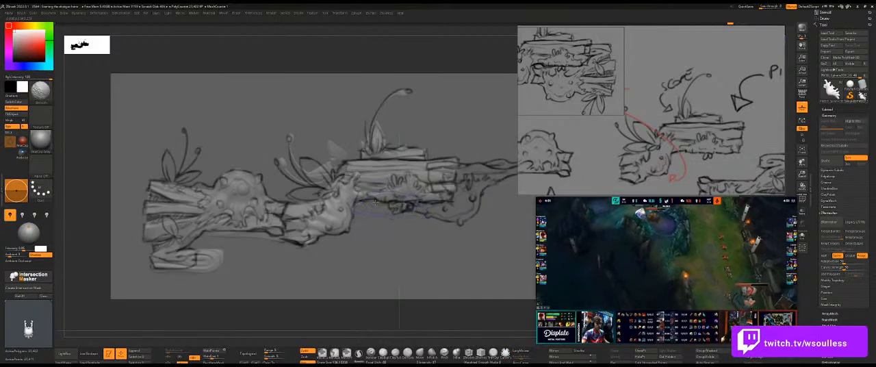
{"action": "key", "text": "shift+z"}
{"action": "mouse_move", "coordinate": [385, 228]}
{"action": "left_mouse_down", "text": "alt"}
{"action": "mouse_move", "coordinate": [389, 236]}
{"action": "mouse_move", "coordinate": [368, 215]}
{"action": "left_mouse_up", "text": "alt"}
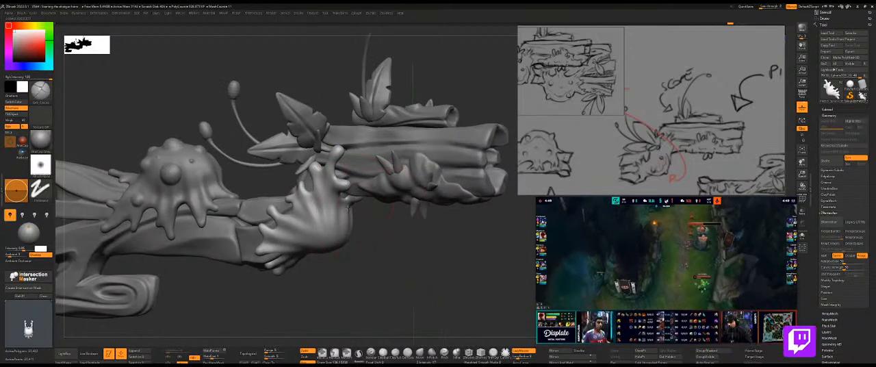
{"action": "key", "text": "s"}
{"action": "key", "text": "ctrl+z"}
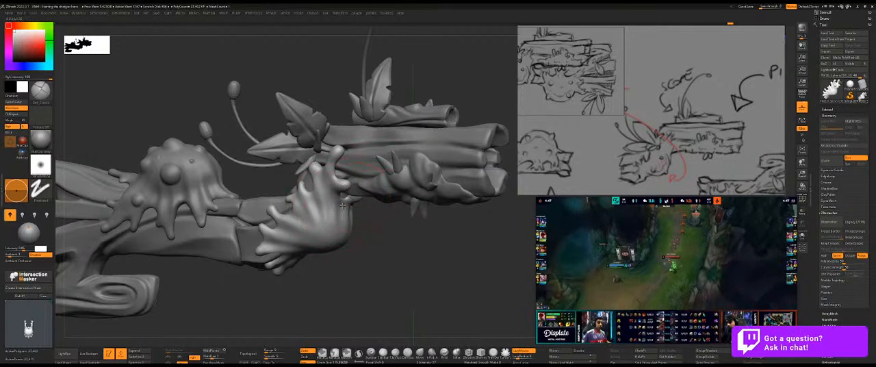
Isolate the slime and rework the folds along its side and lower body, smoothing the transitions.
{"action": "left_click", "coordinate": [342, 204], "text": "ctrl+shift"}
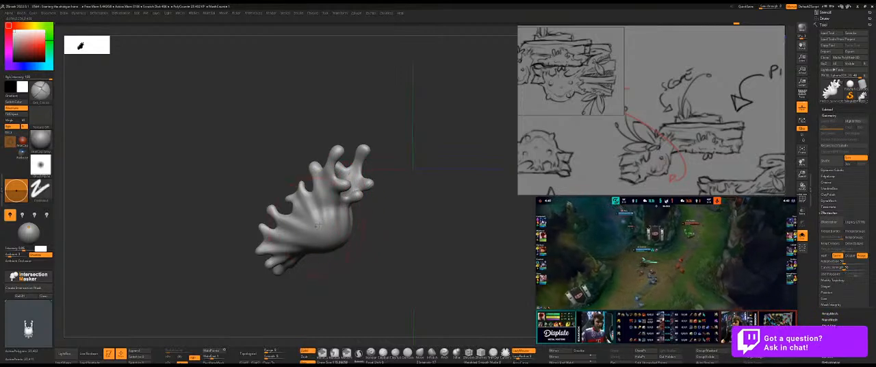
{"action": "left_click_drag", "start_coordinate": [325, 218], "coordinate": [386, 227]}
{"action": "key", "text": "shift"}
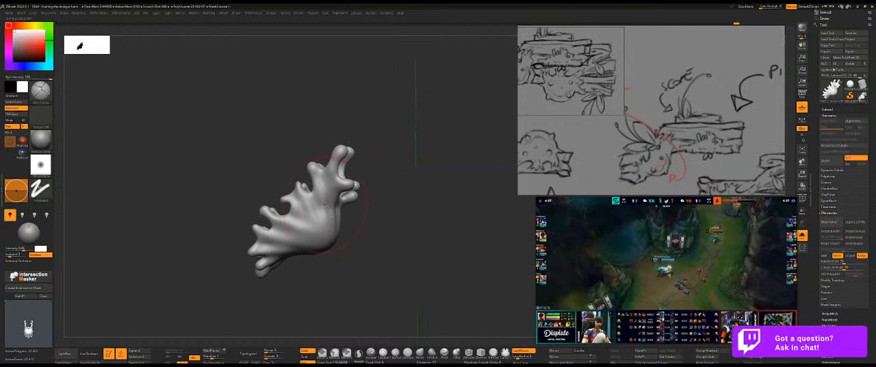
{"action": "left_click_drag", "start_coordinate": [319, 255], "coordinate": [294, 240]}
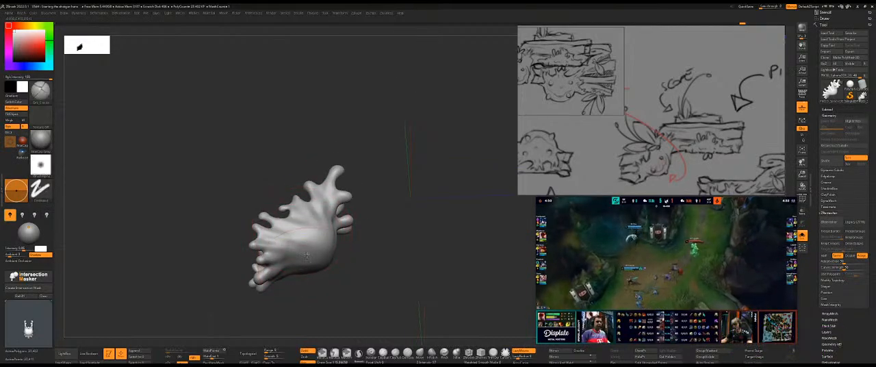
{"action": "left_click_drag", "start_coordinate": [309, 288], "coordinate": [304, 246]}
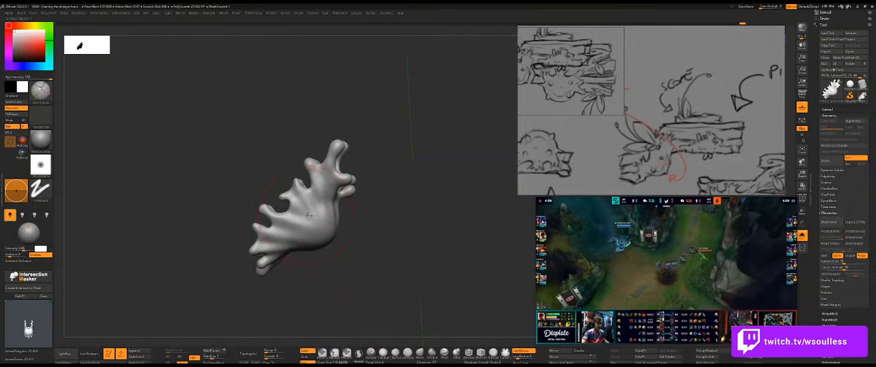
{"action": "mouse_move", "coordinate": [310, 214]}
{"action": "left_mouse_down"}
{"action": "mouse_move", "coordinate": [320, 279]}
{"action": "mouse_move", "coordinate": [308, 249]}
{"action": "left_mouse_up"}
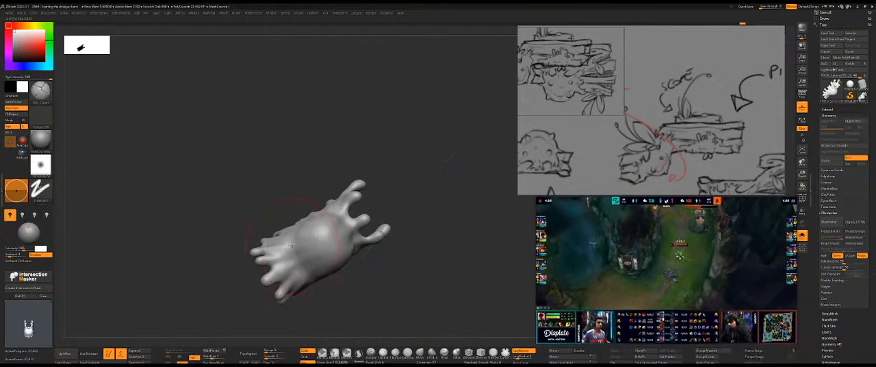
{"action": "right_click_drag", "start_coordinate": [319, 279], "coordinate": [305, 268]}
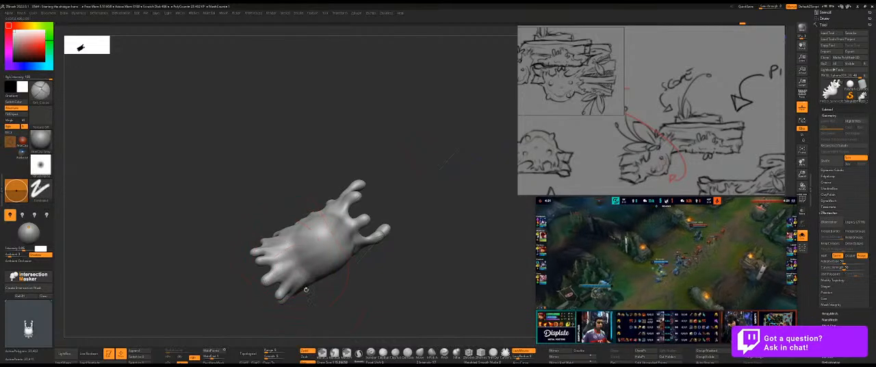
{"action": "mouse_move", "coordinate": [307, 273]}
{"action": "right_mouse_down"}
{"action": "mouse_move", "coordinate": [305, 234]}
{"action": "mouse_move", "coordinate": [336, 251]}
{"action": "mouse_move", "coordinate": [356, 237]}
{"action": "mouse_move", "coordinate": [376, 276]}
{"action": "mouse_move", "coordinate": [328, 276]}
{"action": "right_mouse_up"}
Check the slime on the full shotgun against the reference sketch overlay.
{"action": "left_click", "coordinate": [353, 239]}
{"action": "key", "text": "shift+z"}
{"action": "key", "text": "shift+z"}
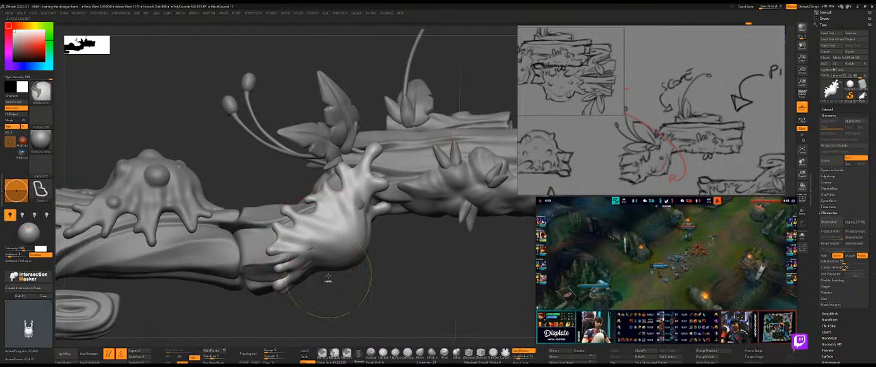
Isolate the slime again, refine and smooth the folds on its body, and bring back the full shotgun.
{"action": "left_click", "coordinate": [319, 271], "text": "ctrl+shift"}
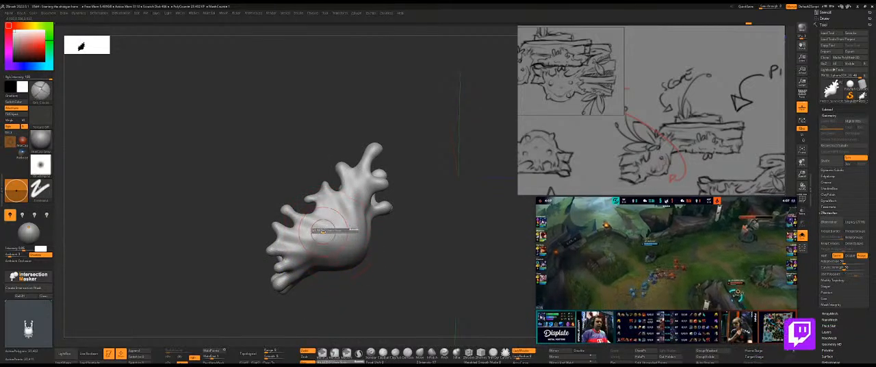
{"action": "left_click_drag", "start_coordinate": [390, 288], "coordinate": [392, 267]}
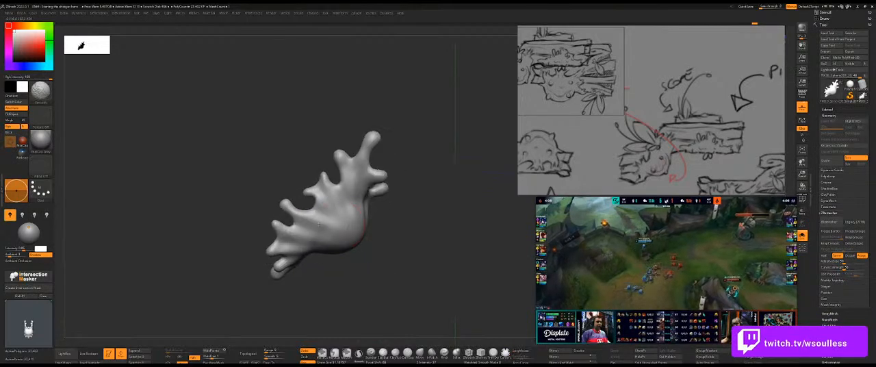
{"action": "right_click_drag", "start_coordinate": [345, 260], "coordinate": [388, 230], "text": "ctrl"}
{"action": "key", "text": "alt+s"}
{"action": "right_click_drag", "start_coordinate": [386, 255], "coordinate": [405, 278], "text": "ctrl"}
{"action": "right_click_drag", "start_coordinate": [356, 241], "coordinate": [388, 289], "text": "ctrl"}
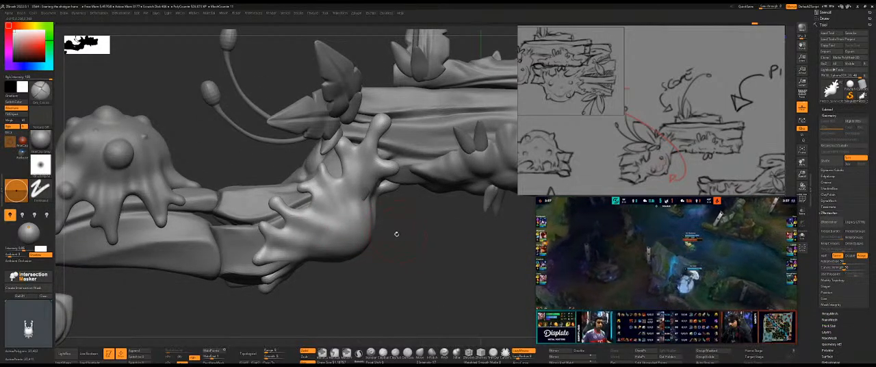
Select another brush and soften the lower side of the slime's body above its bottom drips.
{"action": "key", "text": "b"}
{"action": "left_click", "coordinate": [421, 333]}
{"action": "mouse_move", "coordinate": [327, 296]}
{"action": "left_mouse_down"}
{"action": "mouse_move", "coordinate": [424, 301]}
{"action": "mouse_move", "coordinate": [435, 251]}
{"action": "mouse_move", "coordinate": [442, 259]}
{"action": "mouse_move", "coordinate": [425, 259]}
{"action": "left_mouse_up"}
{"action": "left_click_drag", "start_coordinate": [362, 237], "coordinate": [323, 258], "text": "shift"}
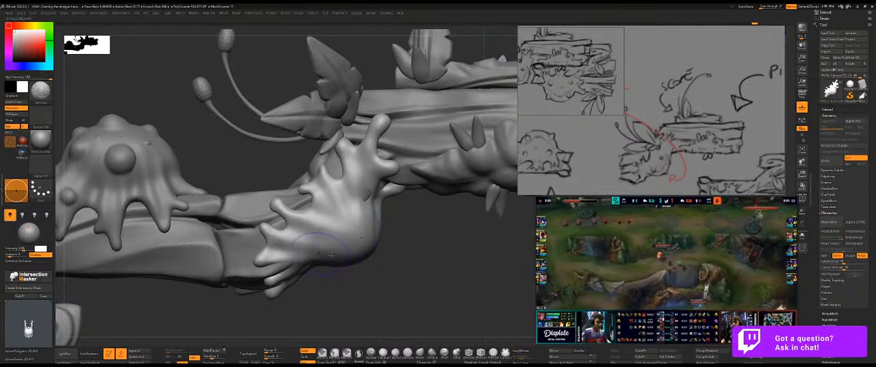
Remesh the slime with ZRemesher and smooth its belly and the area around the upper drips.
{"action": "key", "text": "ctrl+q"}
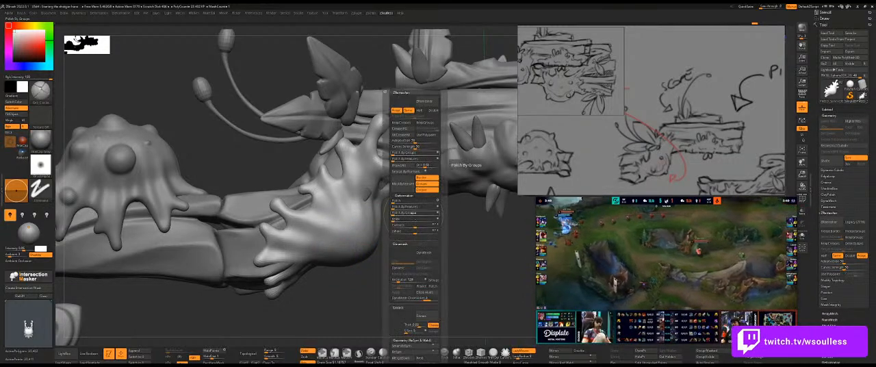
{"action": "left_click", "coordinate": [424, 101]}
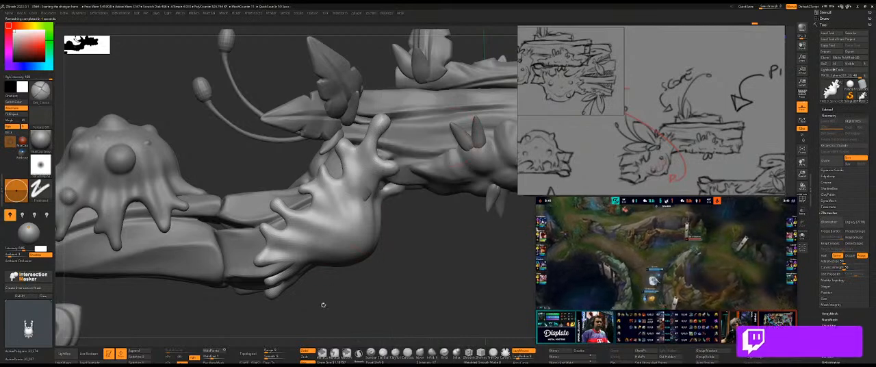
{"action": "left_click_drag", "start_coordinate": [319, 305], "coordinate": [342, 295]}
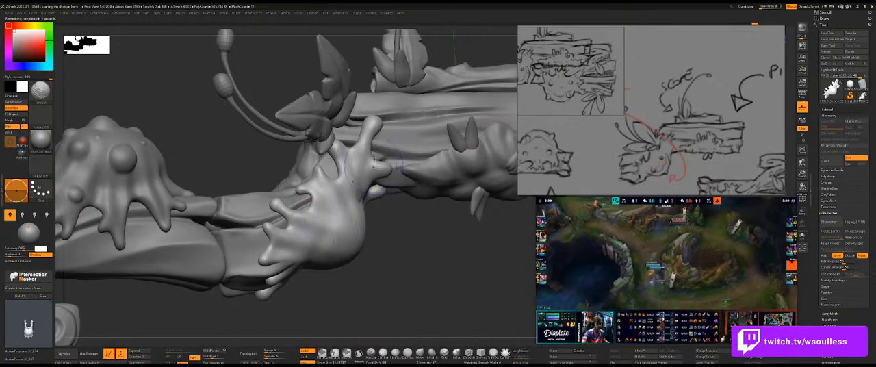
{"action": "mouse_move", "coordinate": [391, 225]}
{"action": "left_mouse_down"}
{"action": "mouse_move", "coordinate": [386, 257]}
{"action": "mouse_move", "coordinate": [373, 208]}
{"action": "left_mouse_up"}
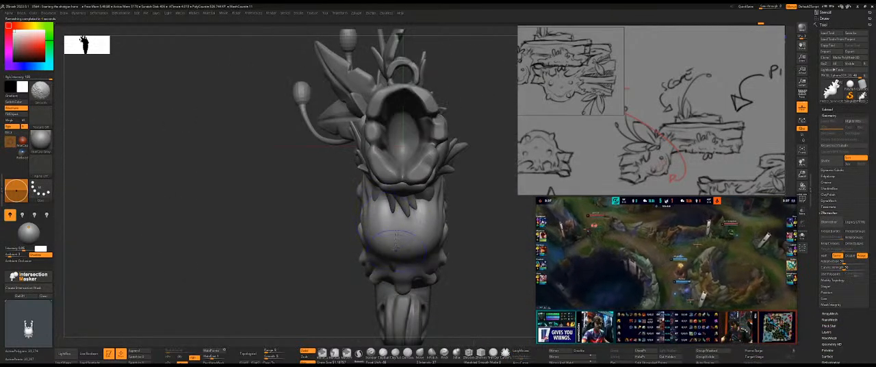
{"action": "left_click_drag", "start_coordinate": [318, 218], "coordinate": [336, 216]}
{"action": "mouse_move", "coordinate": [453, 242]}
{"action": "left_mouse_down"}
{"action": "mouse_move", "coordinate": [487, 244]}
{"action": "mouse_move", "coordinate": [411, 258]}
{"action": "left_mouse_up"}
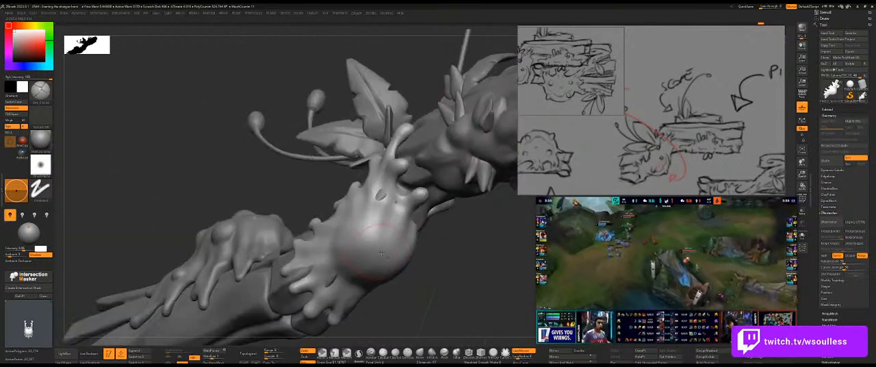
Undo the trial stroke on the slime's round belly and reshape the belly with a resized brush.
{"action": "key", "text": "1"}
{"action": "key", "text": "2"}
{"action": "key", "text": "3"}
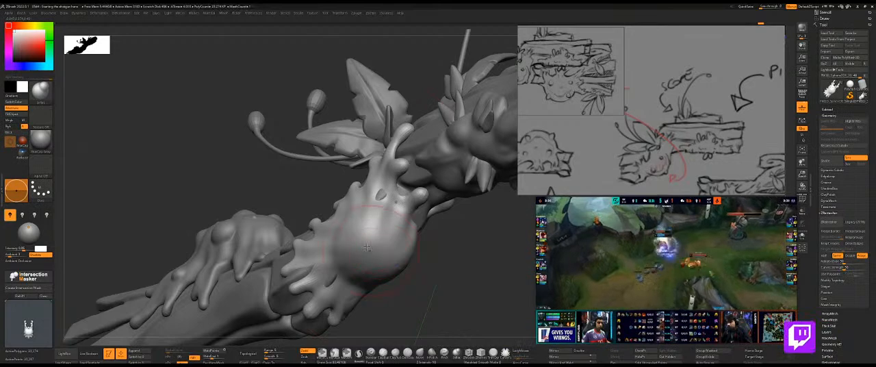
{"action": "key", "text": "ctrl+z"}
{"action": "key", "text": "s"}
{"action": "left_click_drag", "start_coordinate": [361, 248], "coordinate": [370, 249]}
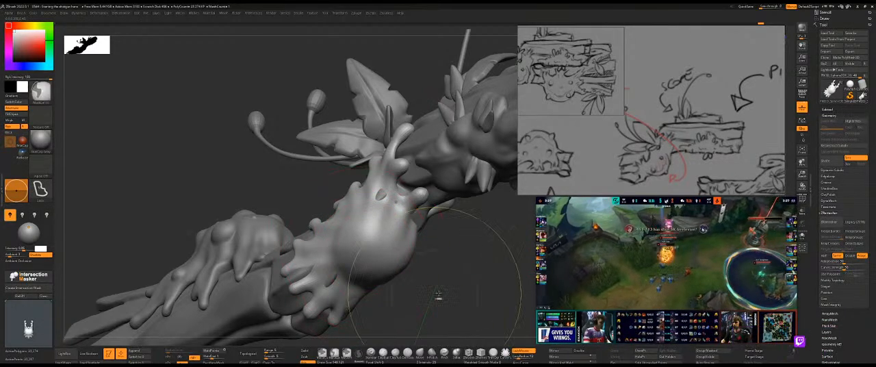
{"action": "key", "text": "1"}
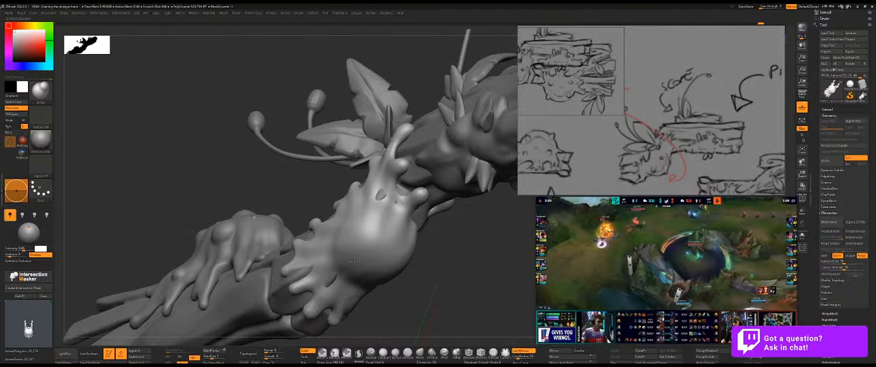
Shape the slime's hanging belly into a fuller rounded form with the Move brush at different sizes.
{"action": "left_click_drag", "start_coordinate": [399, 268], "coordinate": [433, 282]}
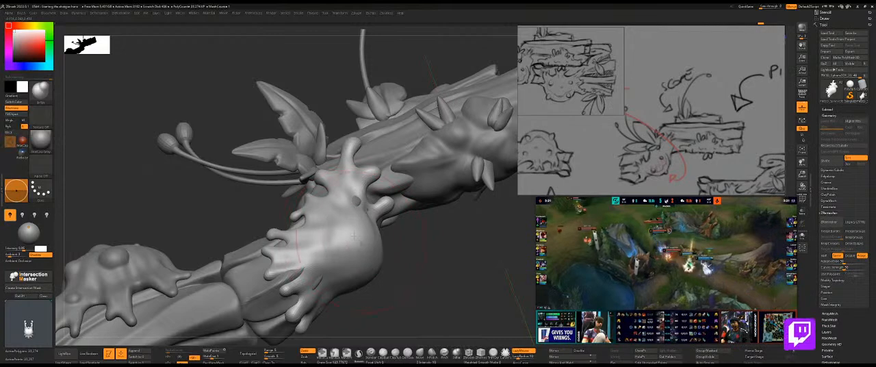
{"action": "left_click_drag", "start_coordinate": [383, 298], "coordinate": [397, 275]}
{"action": "key", "text": "s"}
{"action": "left_click_drag", "start_coordinate": [382, 243], "coordinate": [366, 237]}
{"action": "key", "text": "s"}
{"action": "mouse_move", "coordinate": [445, 265]}
{"action": "left_mouse_down"}
{"action": "mouse_move", "coordinate": [436, 272]}
{"action": "mouse_move", "coordinate": [415, 255]}
{"action": "mouse_move", "coordinate": [415, 274]}
{"action": "mouse_move", "coordinate": [413, 256]}
{"action": "mouse_move", "coordinate": [381, 234]}
{"action": "left_mouse_up"}
Adjust the slime's side profile and lower drips with a resized Move brush and smooth its underside.
{"action": "key", "text": "alt+s"}
{"action": "key", "text": "alt+s"}
{"action": "key", "text": "f"}
{"action": "key", "text": "shift+p"}
{"action": "key", "text": "s"}
{"action": "mouse_move", "coordinate": [318, 199]}
{"action": "left_mouse_down"}
{"action": "mouse_move", "coordinate": [301, 209]}
{"action": "mouse_move", "coordinate": [314, 194]}
{"action": "left_mouse_up"}
{"action": "key", "text": "s"}
{"action": "key", "text": "s"}
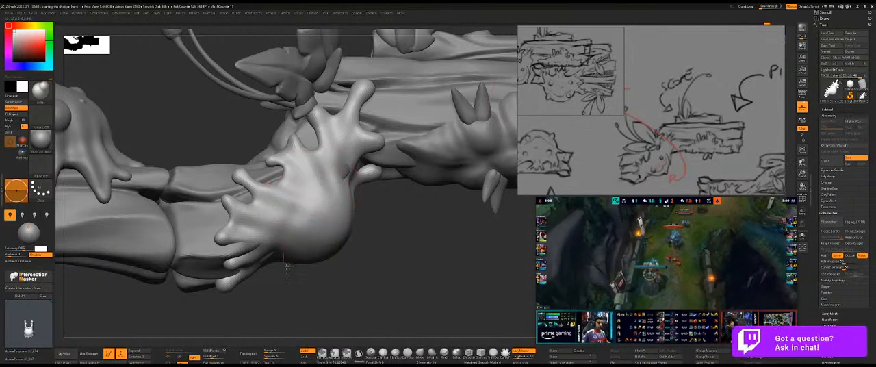
{"action": "mouse_move", "coordinate": [294, 283]}
{"action": "left_mouse_down"}
{"action": "mouse_move", "coordinate": [303, 280]}
{"action": "mouse_move", "coordinate": [312, 187]}
{"action": "mouse_move", "coordinate": [377, 152]}
{"action": "mouse_move", "coordinate": [407, 157]}
{"action": "mouse_move", "coordinate": [436, 185]}
{"action": "left_mouse_up"}
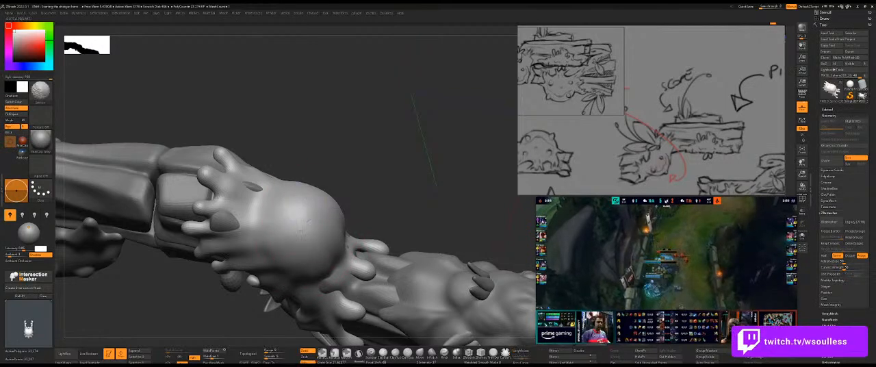
Refine the roundness of the slime's hanging belly with the Move brush at different sizes and undo the last stroke.
{"action": "mouse_move", "coordinate": [370, 178]}
{"action": "left_mouse_down"}
{"action": "mouse_move", "coordinate": [396, 221]}
{"action": "mouse_move", "coordinate": [377, 215]}
{"action": "left_mouse_up"}
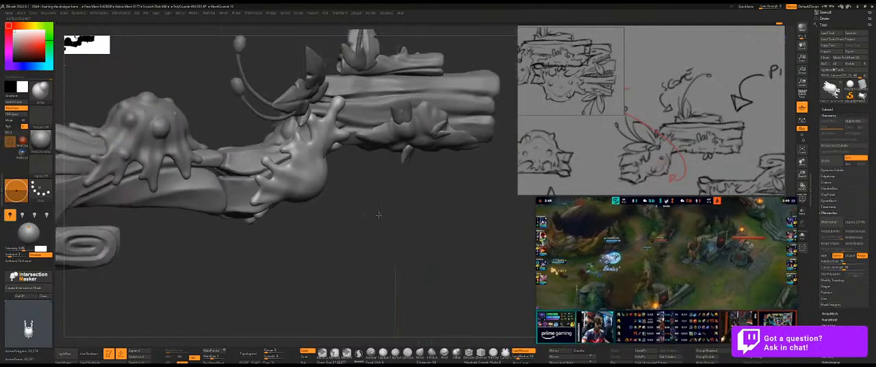
{"action": "mouse_move", "coordinate": [340, 171]}
{"action": "left_mouse_down", "text": "alt"}
{"action": "mouse_move", "coordinate": [367, 189]}
{"action": "mouse_move", "coordinate": [285, 113]}
{"action": "left_mouse_up", "text": "alt"}
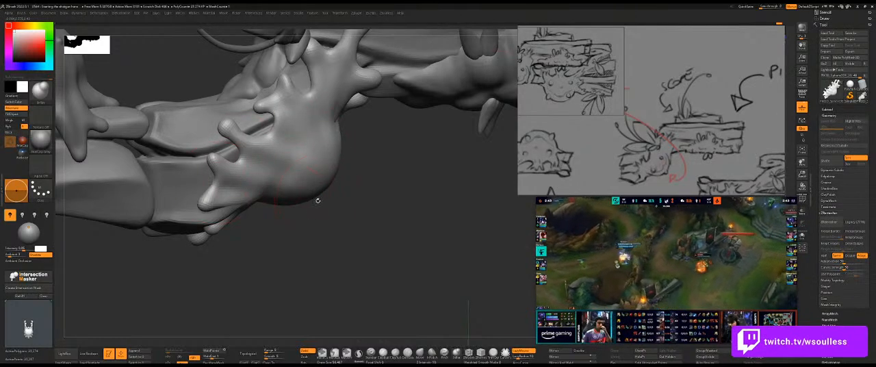
{"action": "left_click_drag", "start_coordinate": [335, 210], "coordinate": [315, 97]}
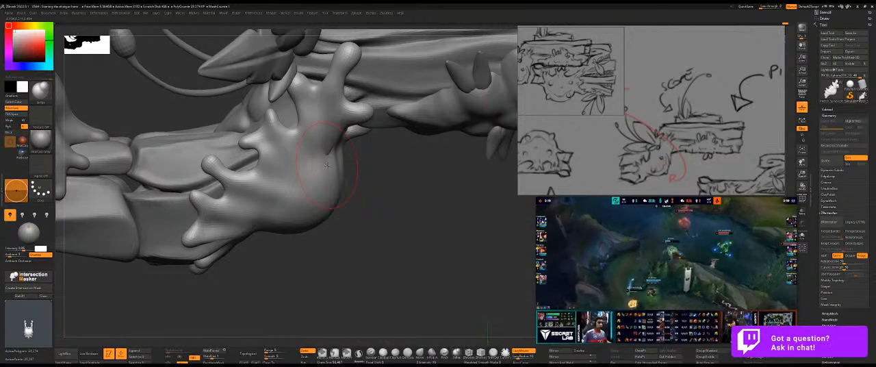
{"action": "left_click_drag", "start_coordinate": [360, 217], "coordinate": [388, 215]}
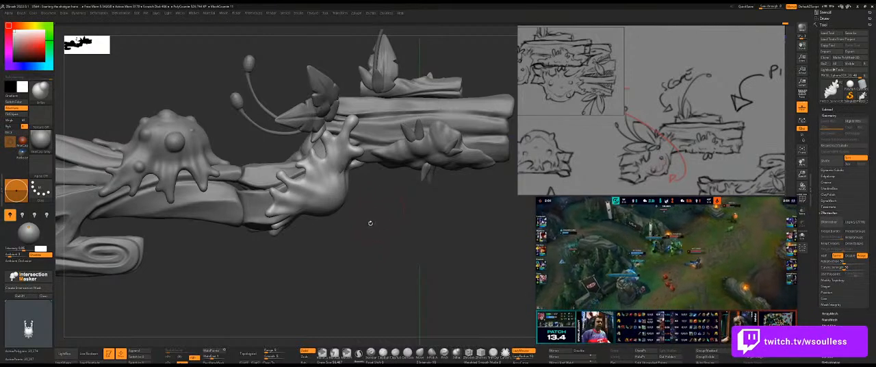
{"action": "mouse_move", "coordinate": [383, 230]}
{"action": "left_mouse_down", "text": "alt"}
{"action": "mouse_move", "coordinate": [396, 239]}
{"action": "mouse_move", "coordinate": [370, 198]}
{"action": "left_mouse_up", "text": "alt"}
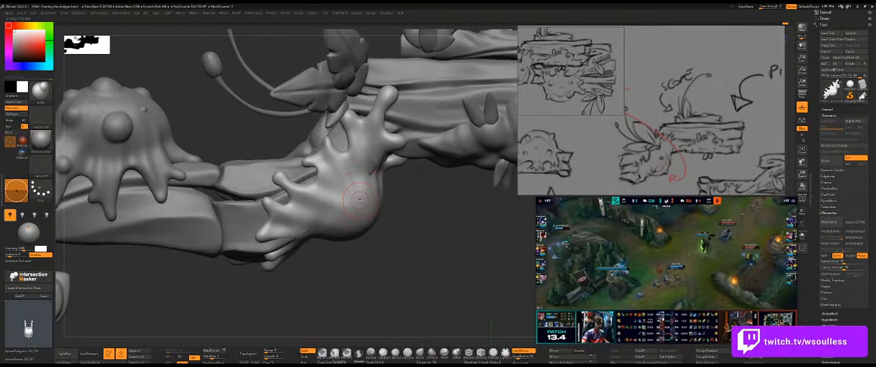
{"action": "left_click_drag", "start_coordinate": [407, 215], "coordinate": [377, 218]}
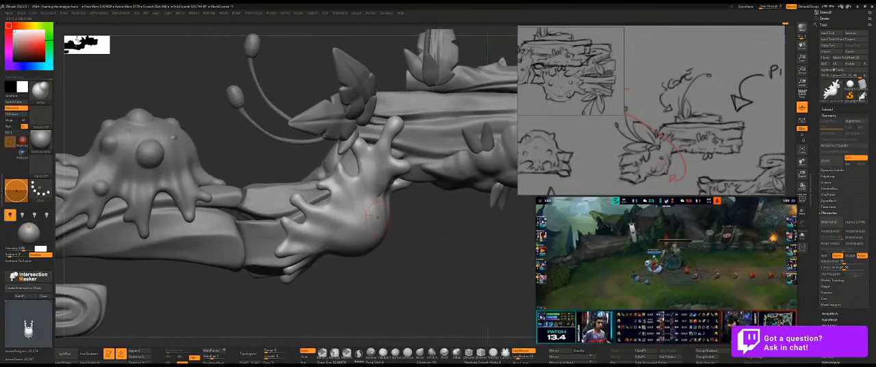
{"action": "key", "text": "ctrl+z"}
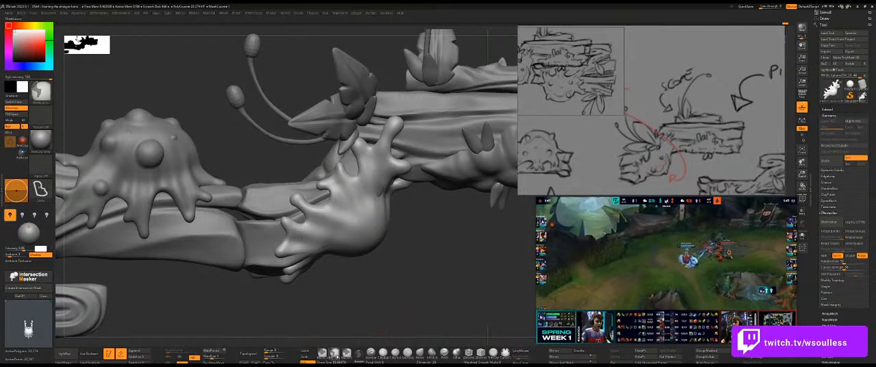
Try isolating a round spot on the slime's lower belly with a painted and inverted mask.
{"action": "left_click", "coordinate": [347, 355], "text": "ctrl"}
{"action": "left_click_drag", "start_coordinate": [369, 220], "coordinate": [366, 222], "text": "ctrl"}
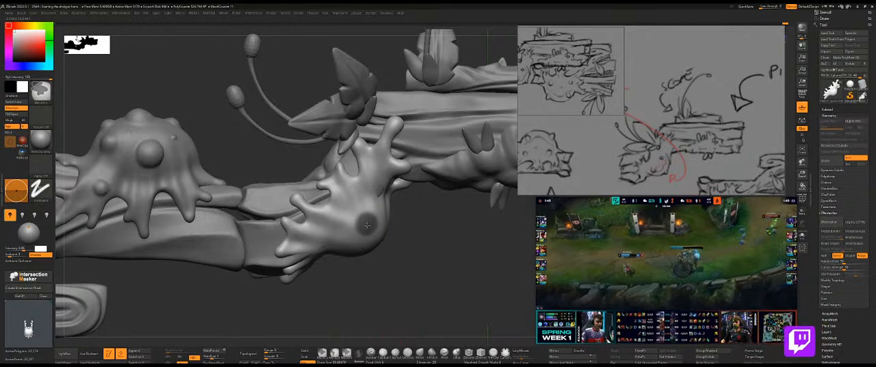
{"action": "key", "text": "ctrl+z"}
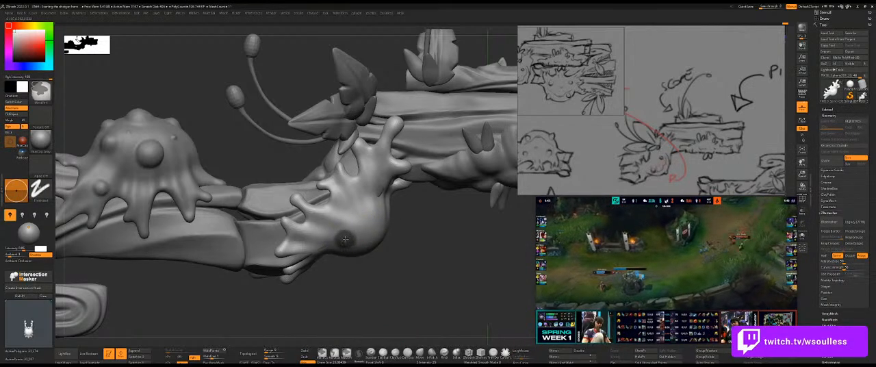
{"action": "left_click", "coordinate": [395, 260], "text": "ctrl"}
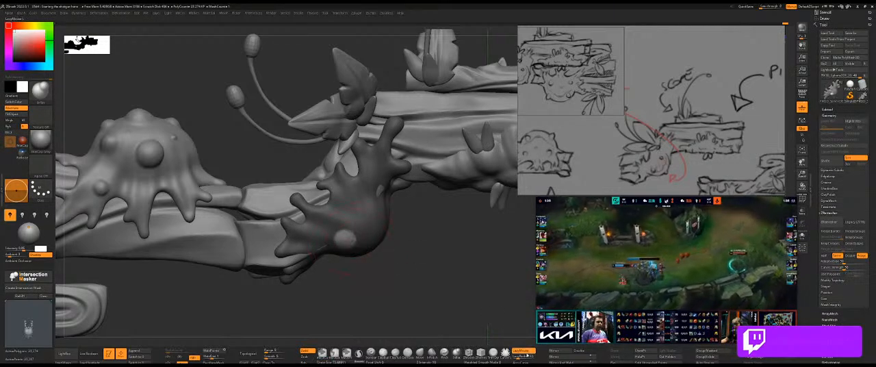
{"action": "mouse_move", "coordinate": [412, 236]}
{"action": "left_mouse_down"}
{"action": "mouse_move", "coordinate": [420, 227]}
{"action": "mouse_move", "coordinate": [336, 279]}
{"action": "mouse_move", "coordinate": [406, 229]}
{"action": "left_mouse_up"}
Isolate the slime, show its wireframe and choose a ZModeler edge action for repairing the hole in its inner surface.
{"action": "mouse_move", "coordinate": [427, 239]}
{"action": "left_mouse_down", "text": "ctrl"}
{"action": "mouse_move", "coordinate": [431, 199]}
{"action": "mouse_move", "coordinate": [348, 152]}
{"action": "left_mouse_up", "text": "ctrl"}
{"action": "left_click_drag", "start_coordinate": [502, 138], "coordinate": [429, 187]}
{"action": "key", "text": "shift+s"}
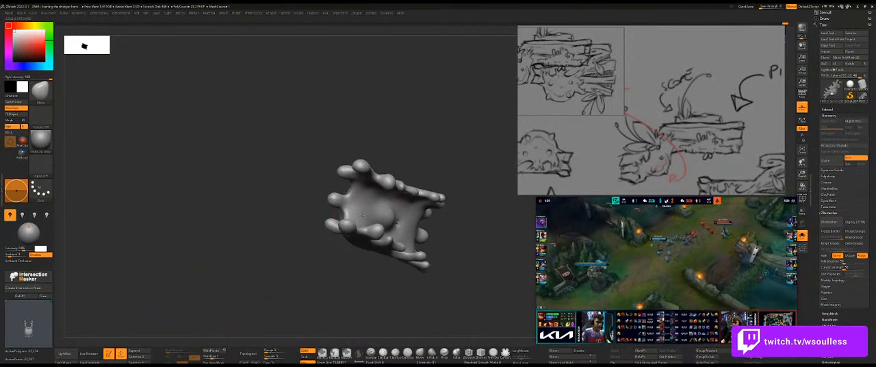
{"action": "mouse_move", "coordinate": [480, 172]}
{"action": "left_mouse_down"}
{"action": "mouse_move", "coordinate": [457, 151]}
{"action": "mouse_move", "coordinate": [483, 184]}
{"action": "mouse_move", "coordinate": [486, 168]}
{"action": "left_mouse_up"}
{"action": "key", "text": "shift+f"}
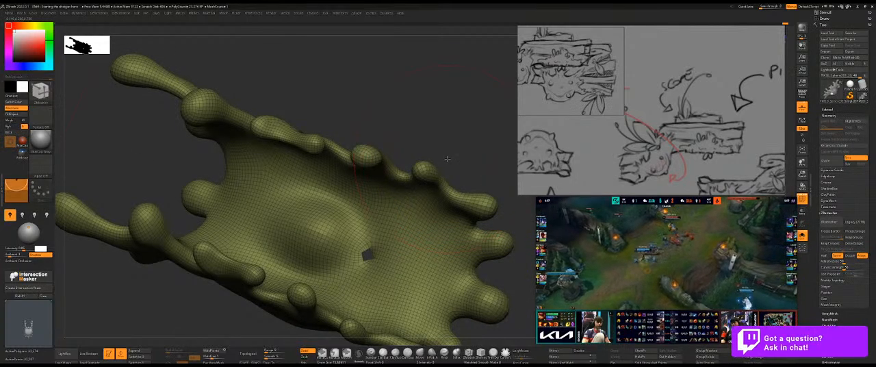
{"action": "left_click_drag", "start_coordinate": [395, 133], "coordinate": [399, 142]}
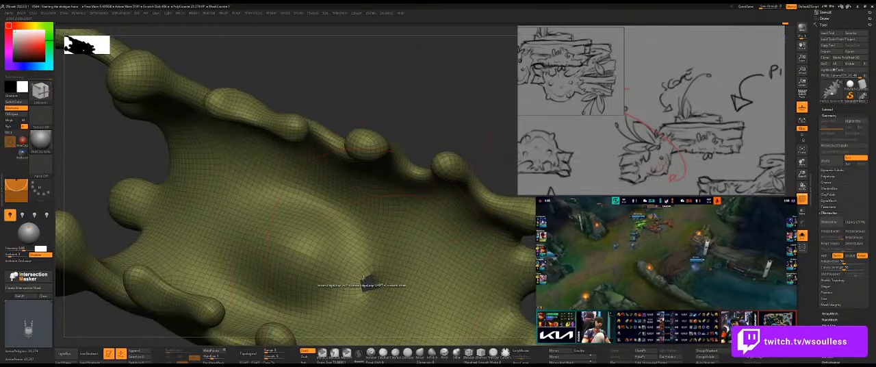
{"action": "key", "text": "space"}
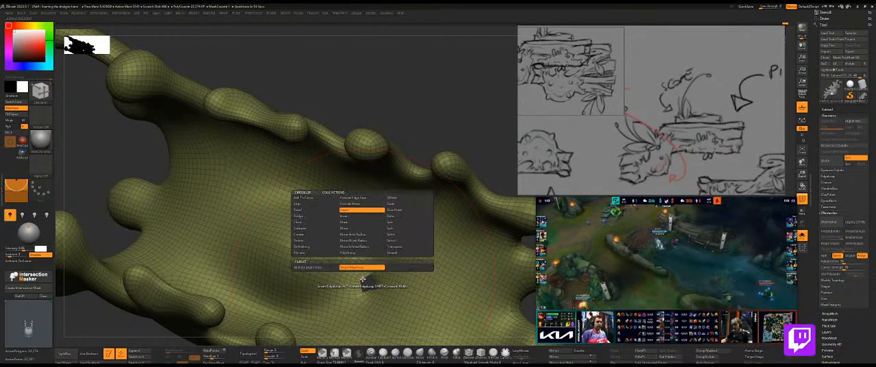
{"action": "left_click", "coordinate": [310, 217]}
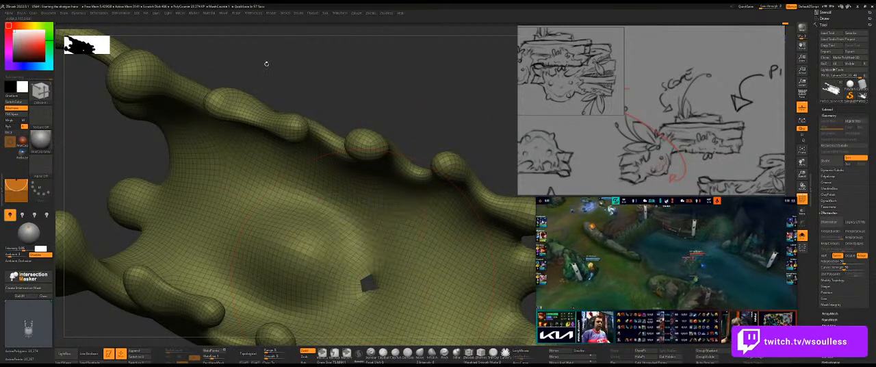
Save the project over the newest "Starting the shotgun here" ZPR file and repair the hole inside the slime.
{"action": "left_click", "coordinate": [146, 14]}
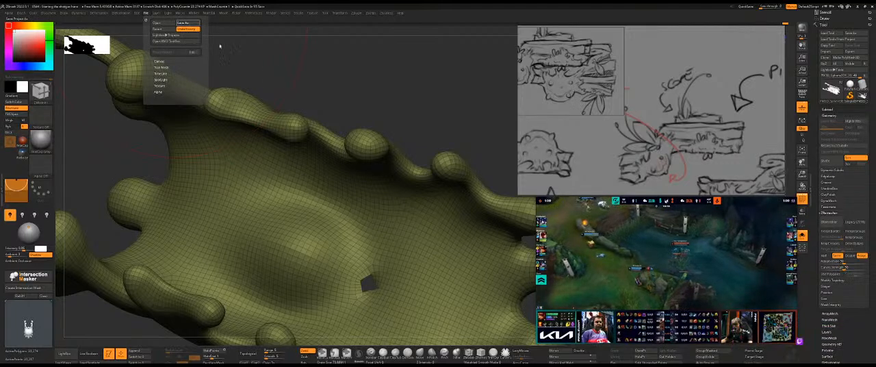
{"action": "left_click", "coordinate": [186, 27]}
{"action": "double_click", "coordinate": [449, 232]}
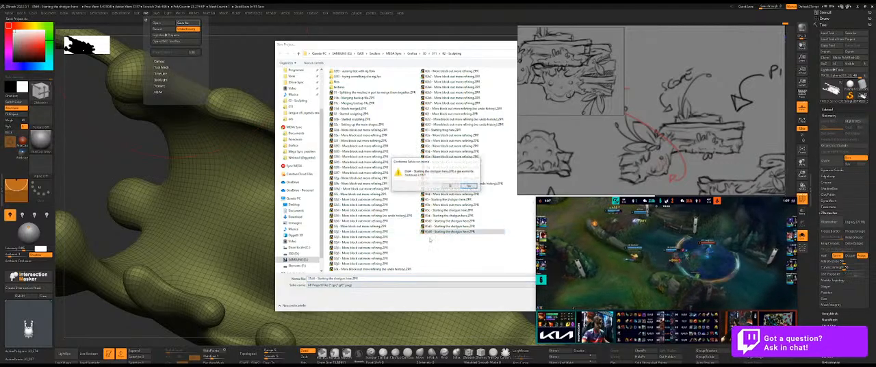
{"action": "left_click", "coordinate": [449, 186]}
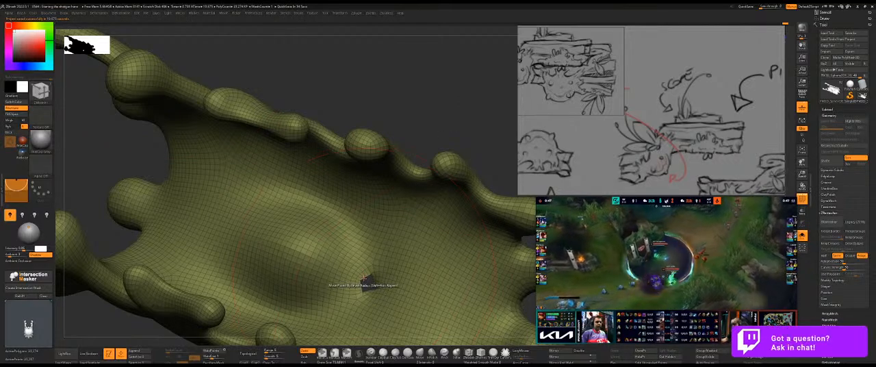
{"action": "mouse_move", "coordinate": [424, 100]}
{"action": "left_mouse_down"}
{"action": "mouse_move", "coordinate": [301, 103]}
{"action": "mouse_move", "coordinate": [291, 113]}
{"action": "mouse_move", "coordinate": [428, 104]}
{"action": "mouse_move", "coordinate": [423, 110]}
{"action": "left_mouse_up"}
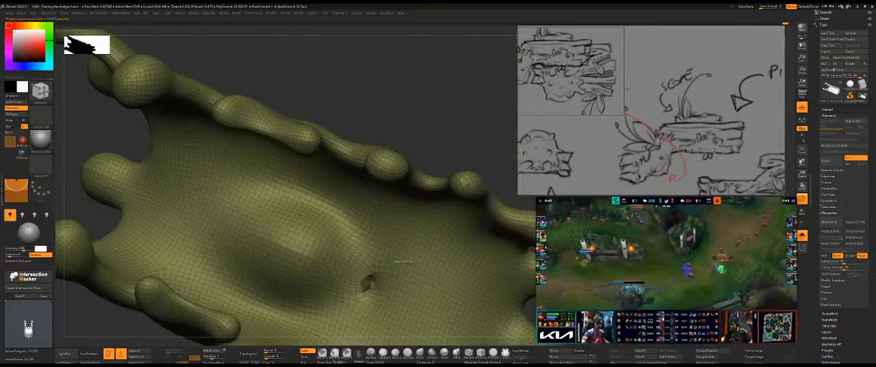
Try a ZRemesher pass on the repaired slime.
{"action": "key", "text": "ctrl+space"}
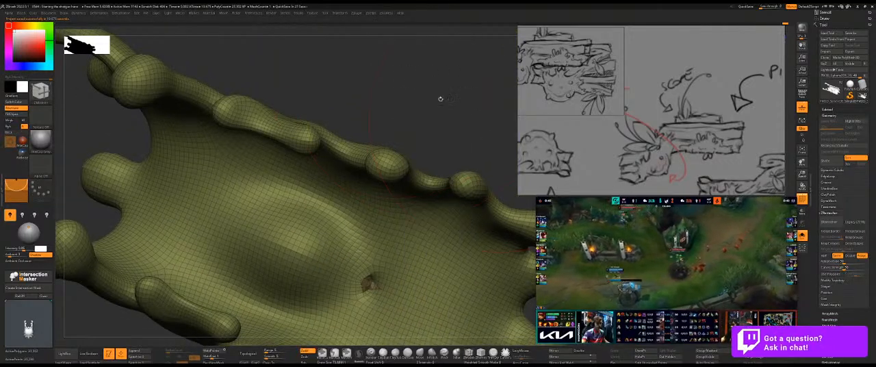
{"action": "key", "text": "ctrl+space"}
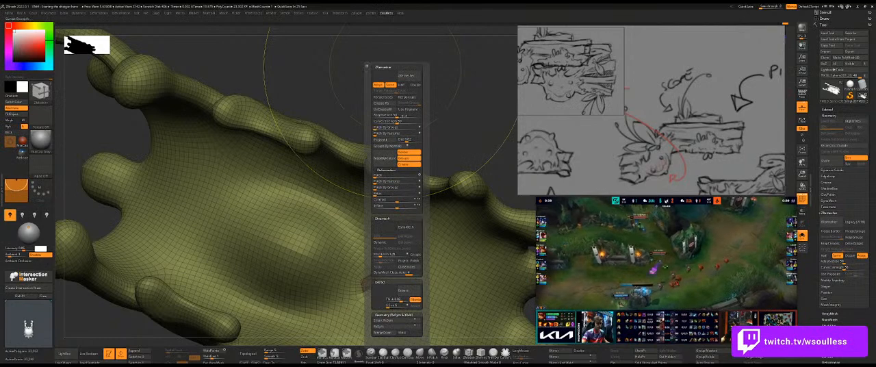
{"action": "left_click", "coordinate": [409, 97]}
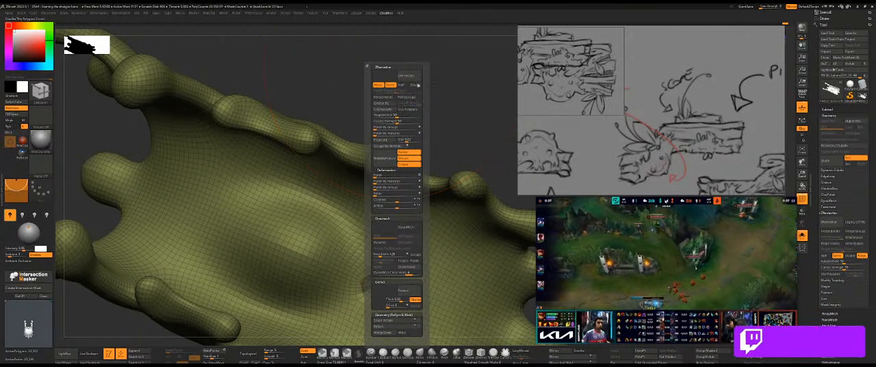
{"action": "left_click", "coordinate": [418, 80]}
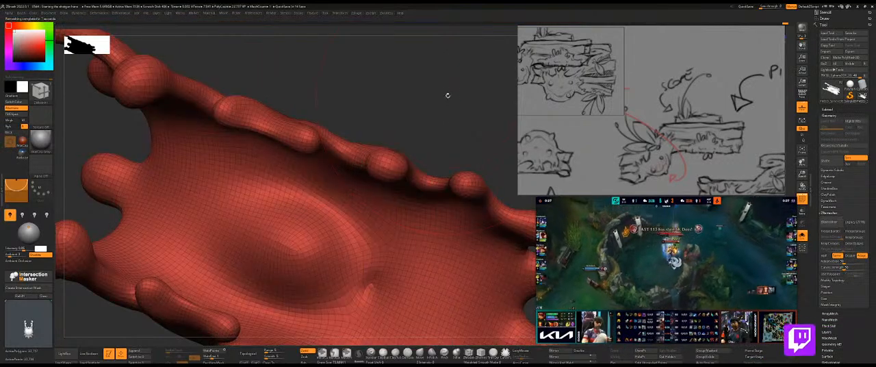
{"action": "key", "text": "ctrl+z"}
Remesh the slime with ZRemesher and smooth the patched spot on its inner surface.
{"action": "key", "text": "ctrl+q"}
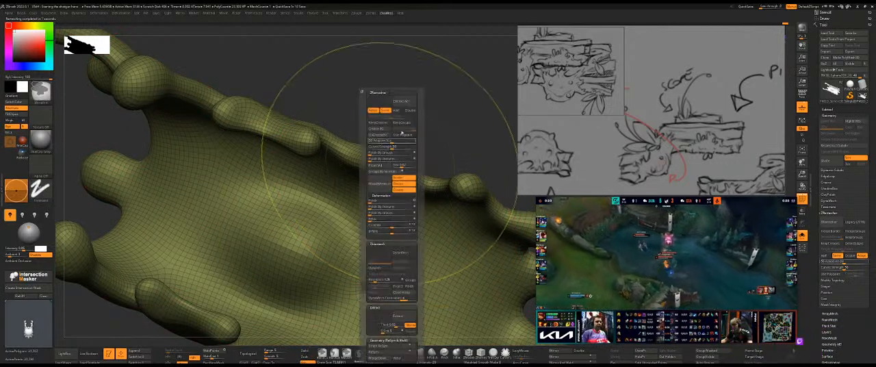
{"action": "left_click", "coordinate": [403, 100]}
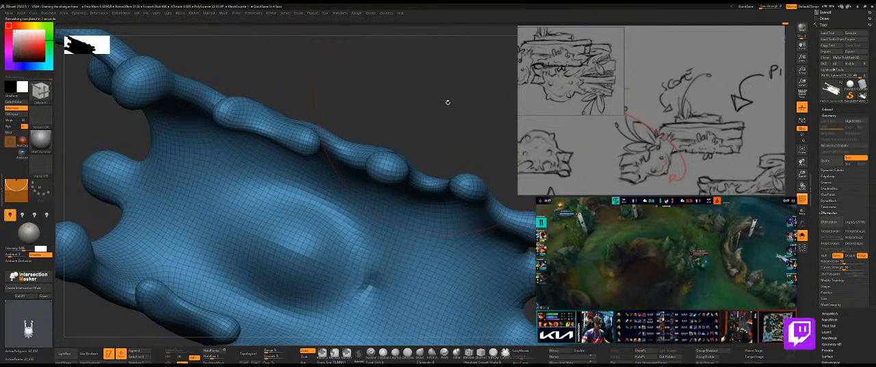
{"action": "left_click_drag", "start_coordinate": [370, 281], "coordinate": [368, 287], "text": "shift"}
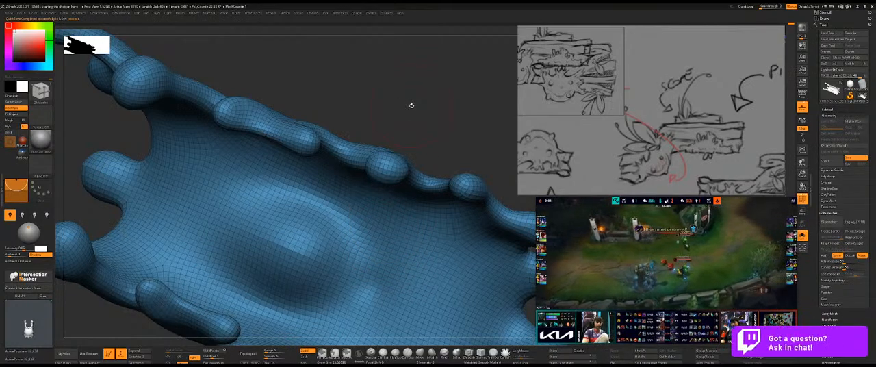
Bring back the rest of the gun and adjust the slime's lower drips with a resized Move brush.
{"action": "left_click_drag", "start_coordinate": [413, 101], "coordinate": [414, 156]}
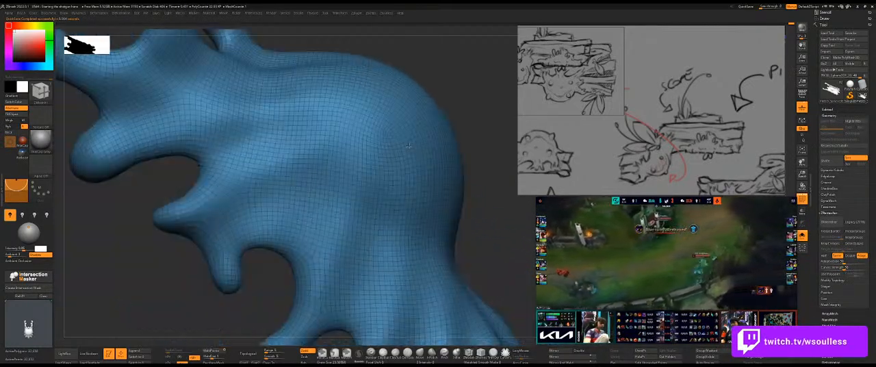
{"action": "mouse_move", "coordinate": [488, 194]}
{"action": "left_mouse_down", "text": "alt"}
{"action": "mouse_move", "coordinate": [467, 185]}
{"action": "mouse_move", "coordinate": [440, 193]}
{"action": "mouse_move", "coordinate": [422, 159]}
{"action": "mouse_move", "coordinate": [406, 187]}
{"action": "mouse_move", "coordinate": [424, 172]}
{"action": "left_mouse_up", "text": "alt"}
{"action": "key", "text": "shift+s"}
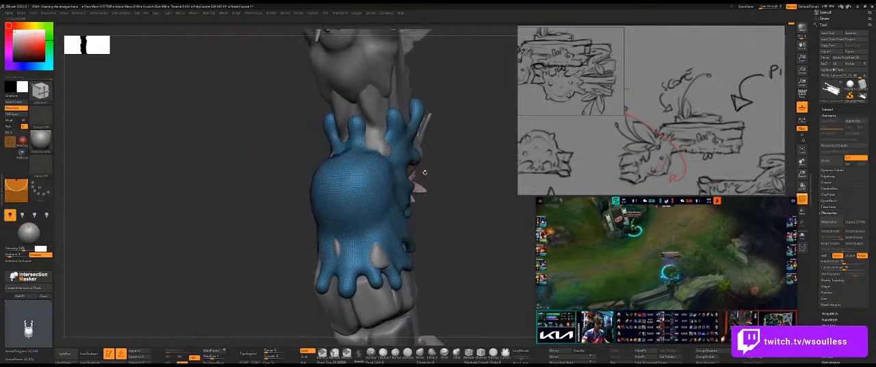
{"action": "key", "text": "b"}
{"action": "key", "text": "m"}
{"action": "key", "text": "v"}
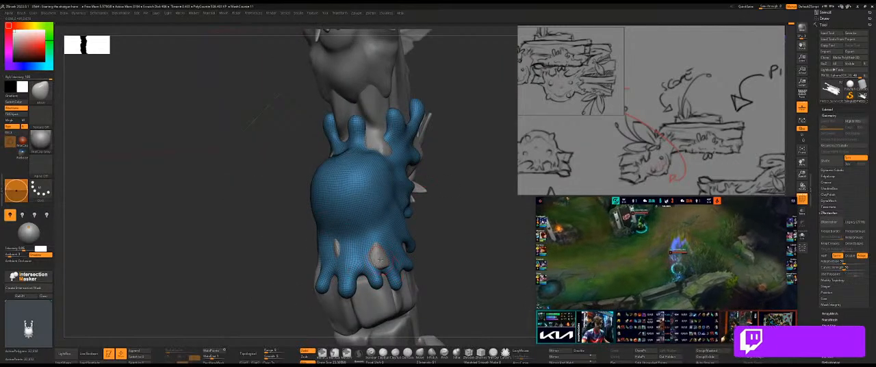
{"action": "left_click_drag", "start_coordinate": [438, 241], "coordinate": [420, 201]}
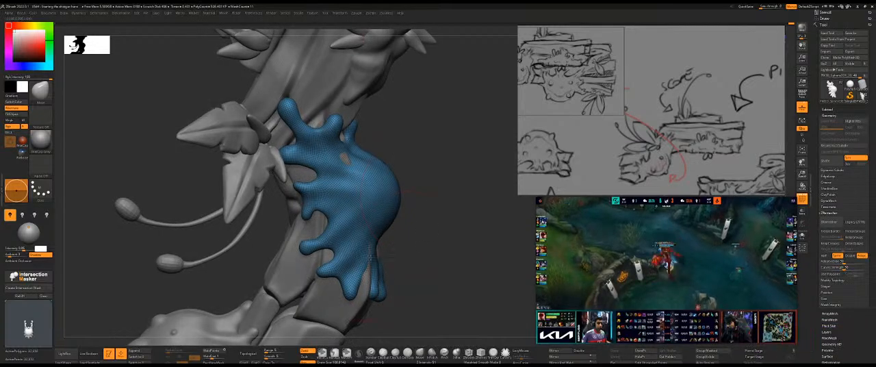
{"action": "left_click_drag", "start_coordinate": [412, 247], "coordinate": [400, 253]}
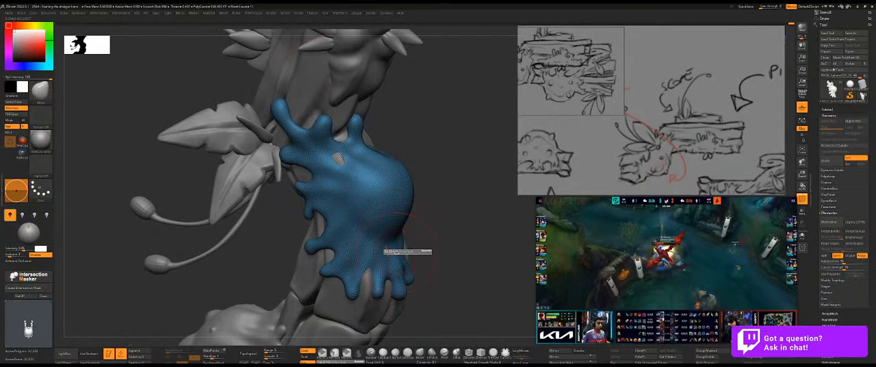
{"action": "mouse_move", "coordinate": [439, 237]}
{"action": "left_mouse_down"}
{"action": "mouse_move", "coordinate": [459, 210]}
{"action": "mouse_move", "coordinate": [424, 235]}
{"action": "left_mouse_up"}
Isolate the slime and shape the folds and drips along its lower rim with the Move brush at different sizes.
{"action": "key", "text": "shift+s"}
{"action": "mouse_move", "coordinate": [390, 266]}
{"action": "left_mouse_down"}
{"action": "mouse_move", "coordinate": [368, 266]}
{"action": "mouse_move", "coordinate": [328, 186]}
{"action": "mouse_move", "coordinate": [342, 244]}
{"action": "mouse_move", "coordinate": [442, 244]}
{"action": "mouse_move", "coordinate": [441, 208]}
{"action": "left_mouse_up"}
{"action": "key", "text": "ctrl+shift+s"}
{"action": "key", "text": "ctrl+shift+s"}
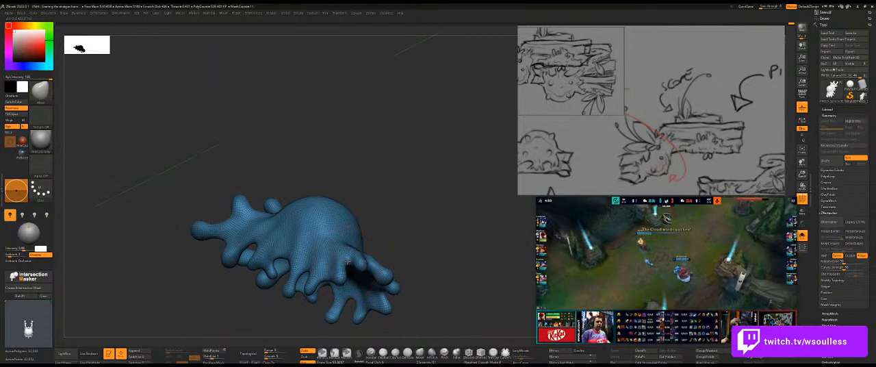
{"action": "key", "text": "ctrl+shift+s"}
{"action": "mouse_move", "coordinate": [428, 238]}
{"action": "left_mouse_down"}
{"action": "mouse_move", "coordinate": [376, 242]}
{"action": "mouse_move", "coordinate": [454, 256]}
{"action": "mouse_move", "coordinate": [306, 184]}
{"action": "mouse_move", "coordinate": [333, 167]}
{"action": "mouse_move", "coordinate": [356, 170]}
{"action": "left_mouse_up"}
{"action": "key", "text": "ctrl+shift+s"}
{"action": "key", "text": "s"}
{"action": "key", "text": "ctrl+shift+s"}
{"action": "key", "text": "ctrl+shift+s"}
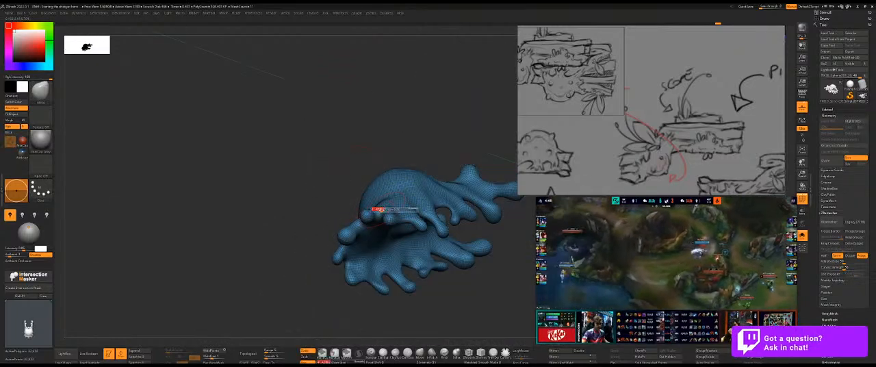
{"action": "key", "text": "ctrl+shift+s"}
{"action": "left_click_drag", "start_coordinate": [308, 192], "coordinate": [391, 192]}
Fit the slime's side and upper drips around the gun with a resized Move brush.
{"action": "left_click_drag", "start_coordinate": [444, 193], "coordinate": [380, 198]}
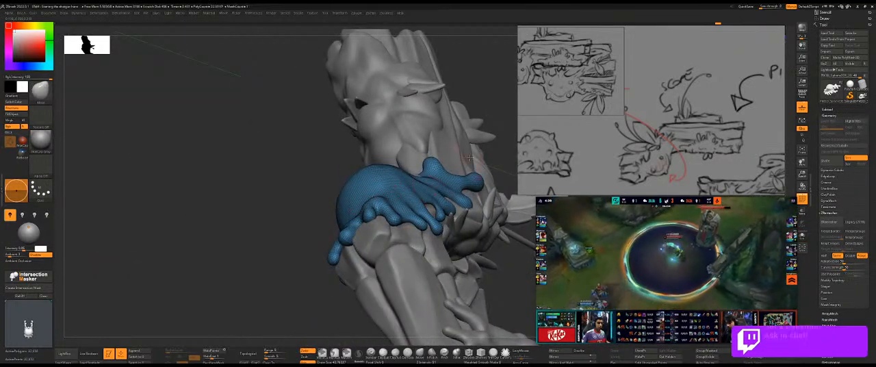
{"action": "left_click_drag", "start_coordinate": [501, 152], "coordinate": [231, 183]}
{"action": "left_click_drag", "start_coordinate": [436, 191], "coordinate": [391, 220]}
{"action": "key", "text": "alt+s"}
{"action": "right_click_drag", "start_coordinate": [392, 219], "coordinate": [368, 249]}
{"action": "key", "text": "alt+s"}
{"action": "key", "text": "alt+s"}
{"action": "mouse_move", "coordinate": [395, 228]}
{"action": "right_mouse_down"}
{"action": "mouse_move", "coordinate": [370, 236]}
{"action": "mouse_move", "coordinate": [388, 227]}
{"action": "right_mouse_up"}
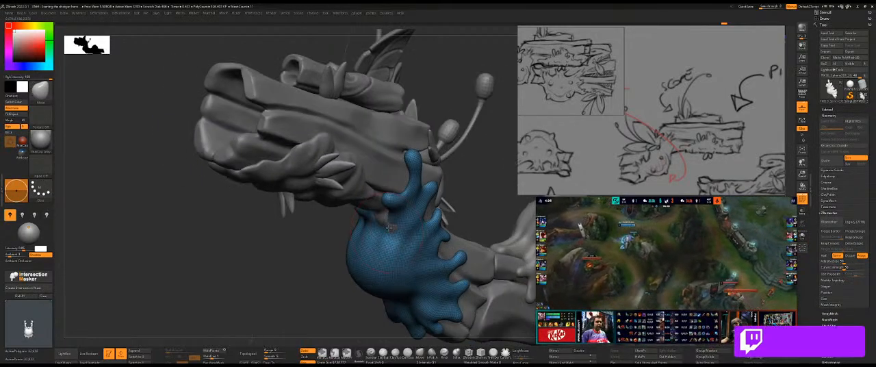
Refine the slime's drips and folds, isolating it to reach the hidden areas, and bring back the rest of the gun.
{"action": "key", "text": "alt+s"}
{"action": "key", "text": "alt+s"}
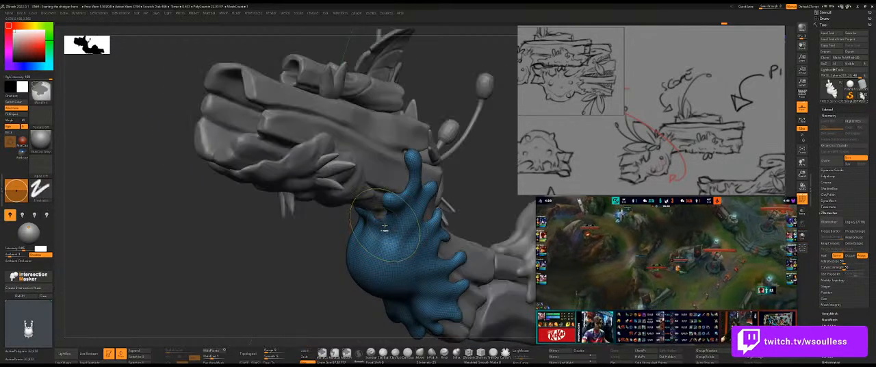
{"action": "right_click_drag", "start_coordinate": [500, 192], "coordinate": [321, 268]}
{"action": "key", "text": "alt+s"}
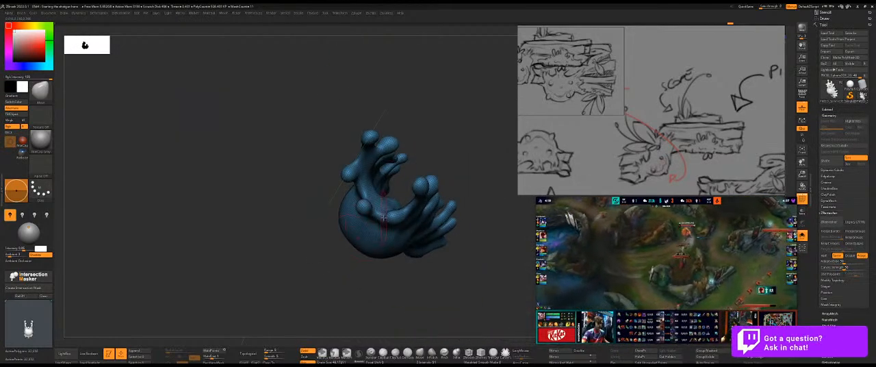
{"action": "key", "text": "alt+s"}
{"action": "left_click_drag", "start_coordinate": [375, 266], "coordinate": [353, 218]}
{"action": "key", "text": "alt+s"}
{"action": "key", "text": "alt+s"}
{"action": "key", "text": "alt+s"}
{"action": "key", "text": "alt+s"}
{"action": "left_click_drag", "start_coordinate": [405, 212], "coordinate": [474, 210]}
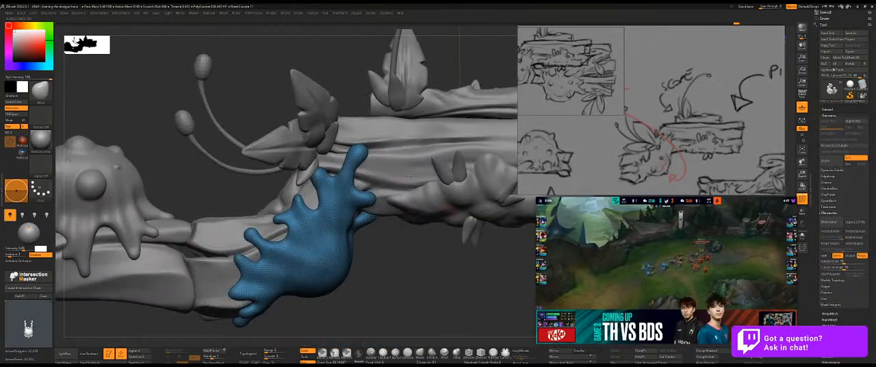
Isolate the slime and adjust its upper drips and inner surface with a resized Move brush.
{"action": "left_click_drag", "start_coordinate": [431, 268], "coordinate": [355, 254]}
{"action": "left_click_drag", "start_coordinate": [495, 184], "coordinate": [390, 183]}
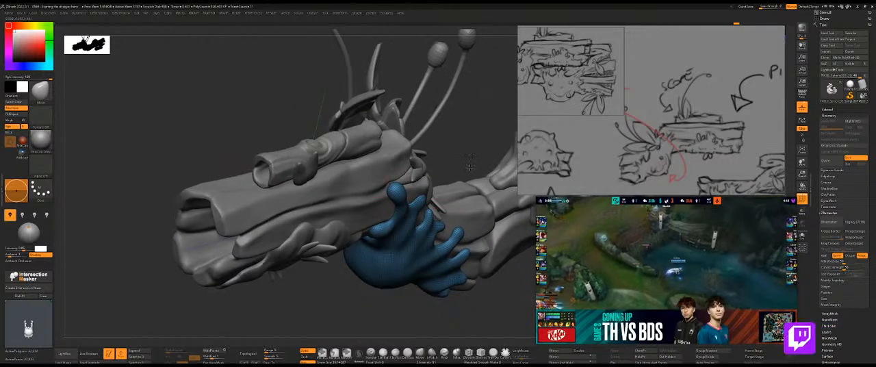
{"action": "left_click_drag", "start_coordinate": [467, 166], "coordinate": [388, 185]}
{"action": "left_click_drag", "start_coordinate": [446, 279], "coordinate": [393, 243]}
{"action": "key", "text": "shift+s"}
{"action": "mouse_move", "coordinate": [403, 205]}
{"action": "left_mouse_down"}
{"action": "mouse_move", "coordinate": [414, 188]}
{"action": "mouse_move", "coordinate": [407, 197]}
{"action": "left_mouse_up"}
{"action": "left_click_drag", "start_coordinate": [322, 268], "coordinate": [414, 194]}
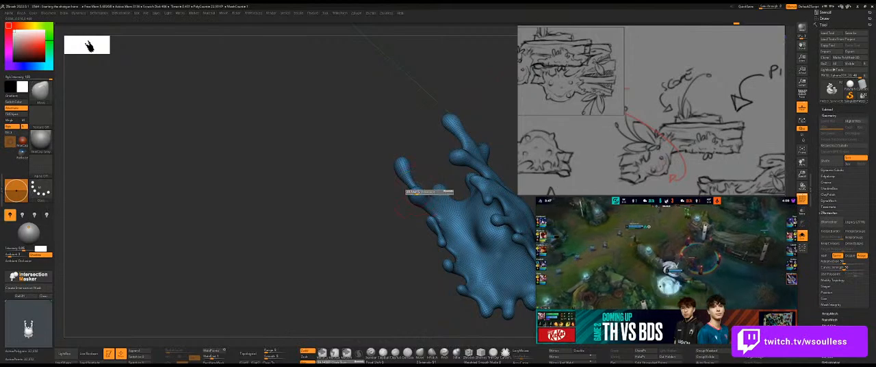
{"action": "mouse_move", "coordinate": [388, 203]}
{"action": "left_mouse_down"}
{"action": "mouse_move", "coordinate": [357, 209]}
{"action": "mouse_move", "coordinate": [365, 197]}
{"action": "mouse_move", "coordinate": [409, 198]}
{"action": "left_mouse_up"}
{"action": "left_click_drag", "start_coordinate": [345, 261], "coordinate": [451, 205]}
Fit the slime's upper and side drips against the wood with the rest of the gun shown, smoothing them where needed.
{"action": "mouse_move", "coordinate": [457, 162]}
{"action": "left_mouse_down"}
{"action": "mouse_move", "coordinate": [474, 164]}
{"action": "mouse_move", "coordinate": [352, 195]}
{"action": "left_mouse_up"}
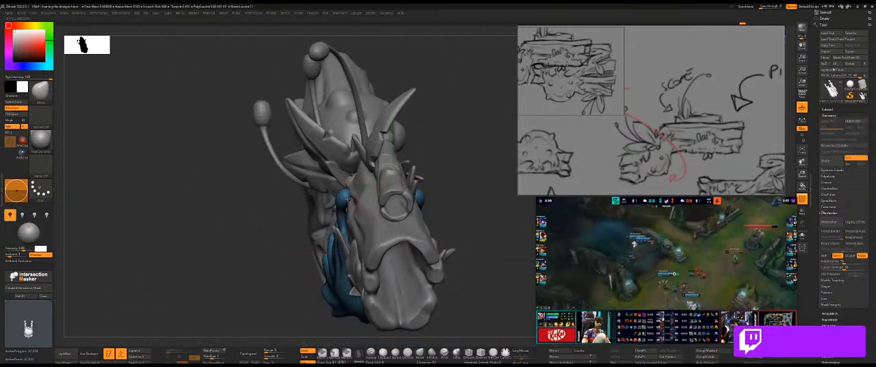
{"action": "left_click_drag", "start_coordinate": [452, 173], "coordinate": [426, 181]}
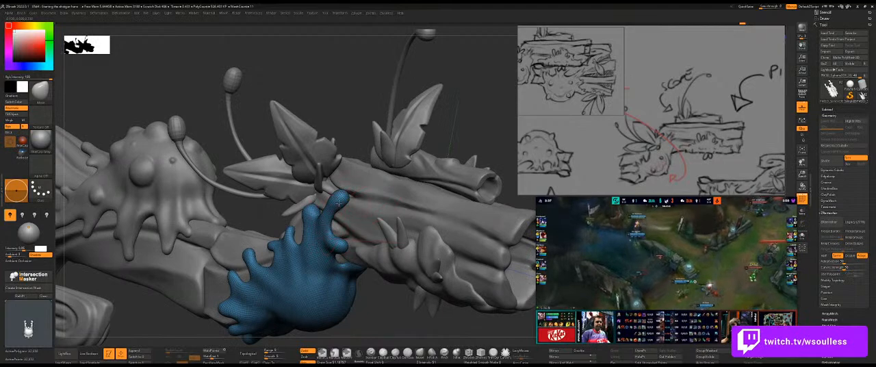
{"action": "left_click_drag", "start_coordinate": [509, 153], "coordinate": [353, 238]}
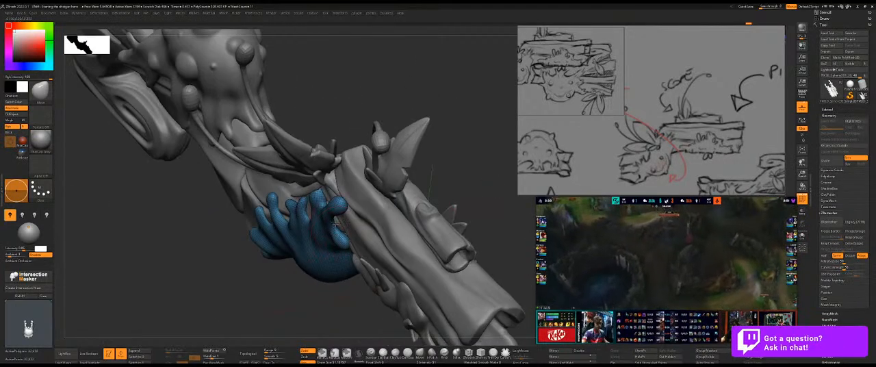
{"action": "mouse_move", "coordinate": [275, 194]}
{"action": "right_mouse_down"}
{"action": "mouse_move", "coordinate": [318, 190]}
{"action": "mouse_move", "coordinate": [361, 121]}
{"action": "mouse_move", "coordinate": [358, 153]}
{"action": "mouse_move", "coordinate": [409, 162]}
{"action": "mouse_move", "coordinate": [356, 233]}
{"action": "mouse_move", "coordinate": [352, 202]}
{"action": "right_mouse_up"}
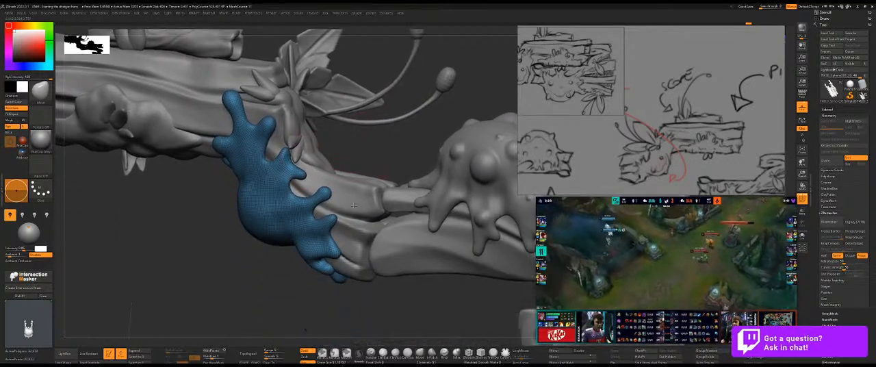
{"action": "right_click_drag", "start_coordinate": [283, 303], "coordinate": [331, 258]}
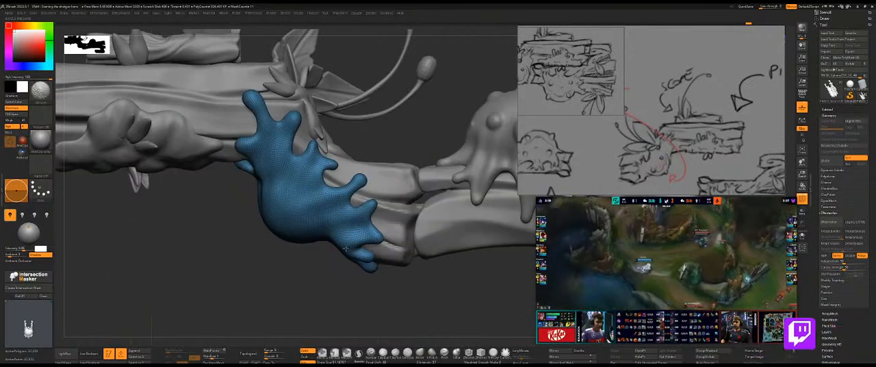
Turn off the polygon wireframe and sculpt flowing folds into the slime's belly and drip bases with a resized freehand brush.
{"action": "key", "text": "shift+f"}
{"action": "mouse_move", "coordinate": [315, 271]}
{"action": "right_mouse_down"}
{"action": "mouse_move", "coordinate": [325, 275]}
{"action": "mouse_move", "coordinate": [331, 188]}
{"action": "right_mouse_up"}
{"action": "key", "text": "b"}
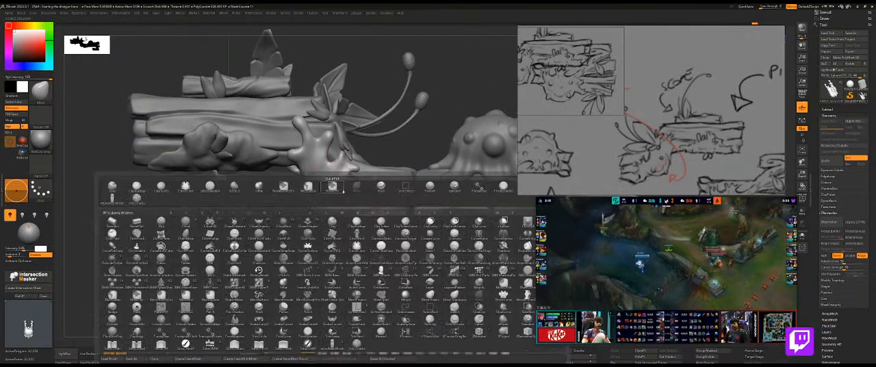
{"action": "left_click", "coordinate": [356, 333]}
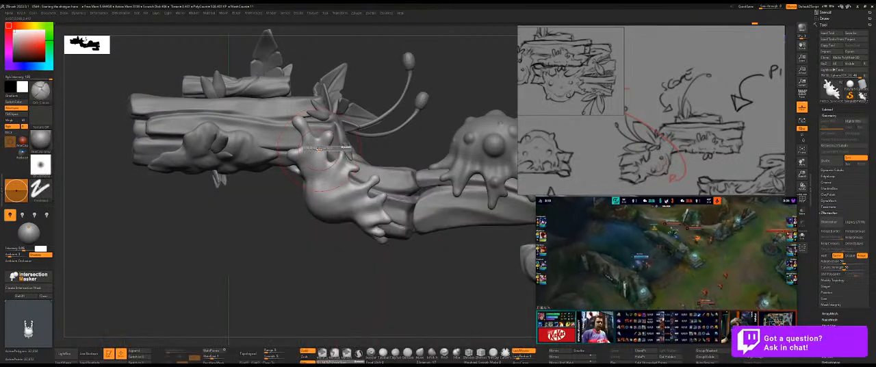
{"action": "right_click_drag", "start_coordinate": [309, 219], "coordinate": [335, 151]}
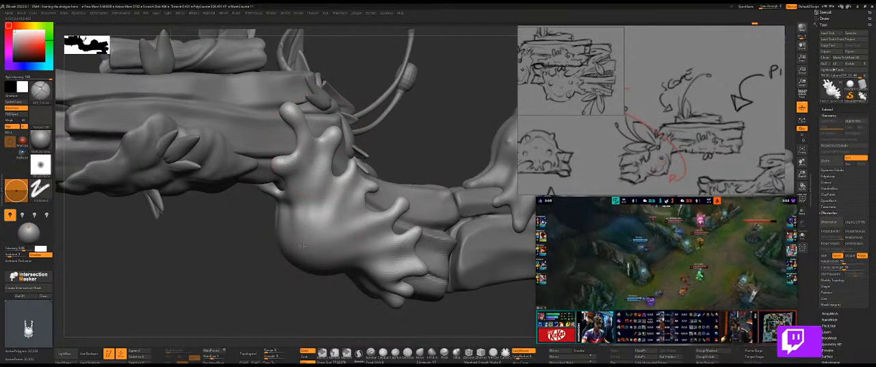
{"action": "mouse_move", "coordinate": [385, 146]}
{"action": "left_mouse_down"}
{"action": "mouse_move", "coordinate": [300, 227]}
{"action": "mouse_move", "coordinate": [336, 175]}
{"action": "left_mouse_up"}
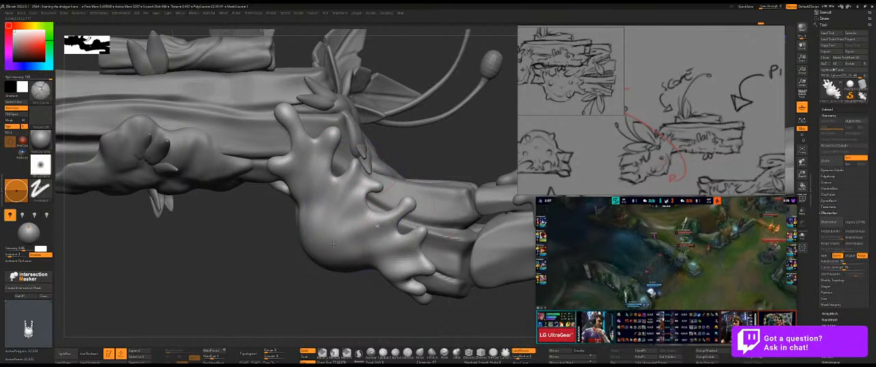
{"action": "left_click_drag", "start_coordinate": [445, 172], "coordinate": [327, 235]}
{"action": "left_click_drag", "start_coordinate": [305, 255], "coordinate": [283, 211]}
{"action": "left_click_drag", "start_coordinate": [428, 153], "coordinate": [314, 192]}
{"action": "left_click_drag", "start_coordinate": [235, 222], "coordinate": [260, 202]}
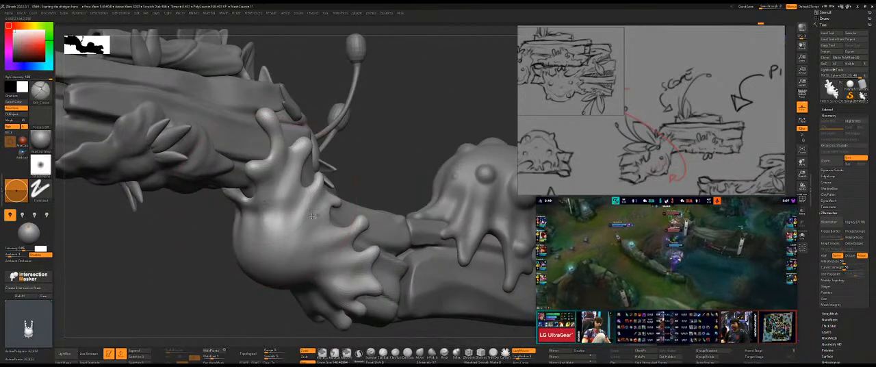
Adjust the slime's upper folds and belly silhouette with a resized Move brush.
{"action": "key", "text": "b"}
{"action": "key", "text": "m"}
{"action": "key", "text": "v"}
{"action": "key", "text": "s"}
{"action": "left_click_drag", "start_coordinate": [272, 204], "coordinate": [265, 204]}
{"action": "left_click_drag", "start_coordinate": [385, 164], "coordinate": [308, 184]}
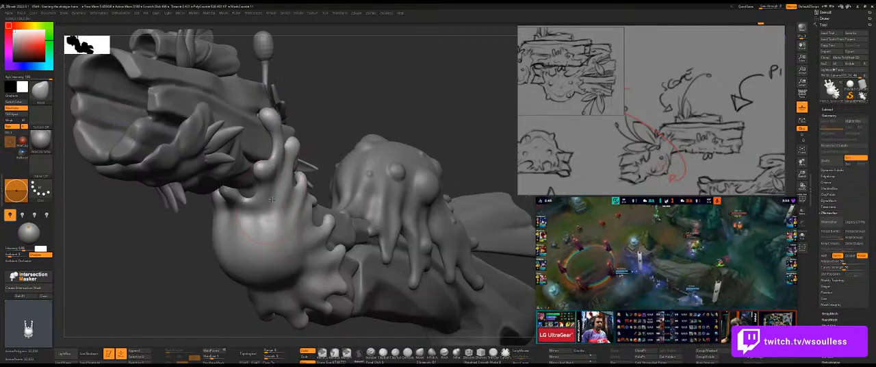
{"action": "mouse_move", "coordinate": [363, 121]}
{"action": "left_mouse_down"}
{"action": "mouse_move", "coordinate": [402, 113]}
{"action": "mouse_move", "coordinate": [305, 208]}
{"action": "left_mouse_up"}
Switch back to the freehand fold brush and define the folds on the slime's opposite side.
{"action": "key", "text": "b"}
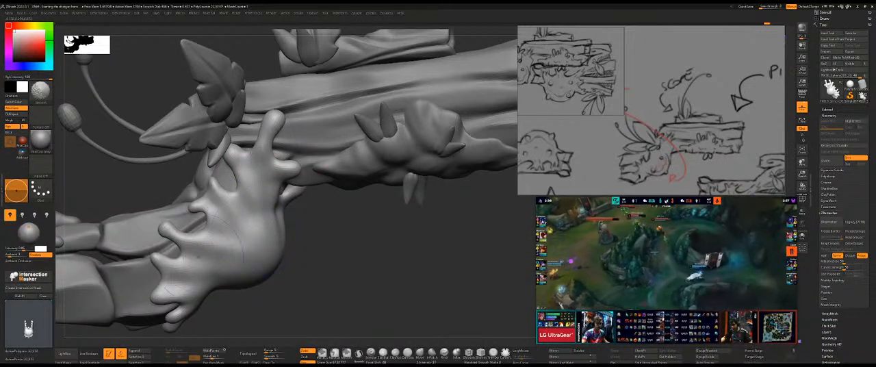
{"action": "mouse_move", "coordinate": [354, 245]}
{"action": "left_mouse_down", "text": "alt"}
{"action": "mouse_move", "coordinate": [336, 244]}
{"action": "mouse_move", "coordinate": [413, 247]}
{"action": "mouse_move", "coordinate": [298, 254]}
{"action": "mouse_move", "coordinate": [370, 226]}
{"action": "left_mouse_up", "text": "alt"}
{"action": "key", "text": "b"}
{"action": "left_click", "coordinate": [263, 333]}
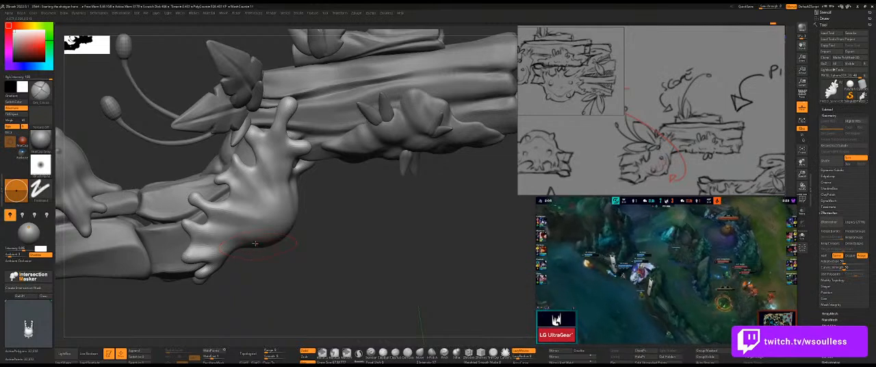
{"action": "left_click_drag", "start_coordinate": [224, 234], "coordinate": [229, 219], "text": "shift"}
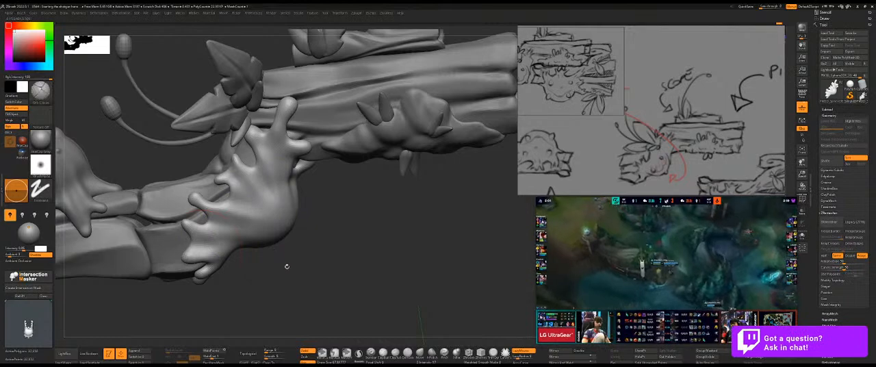
{"action": "left_click_drag", "start_coordinate": [286, 264], "coordinate": [210, 250]}
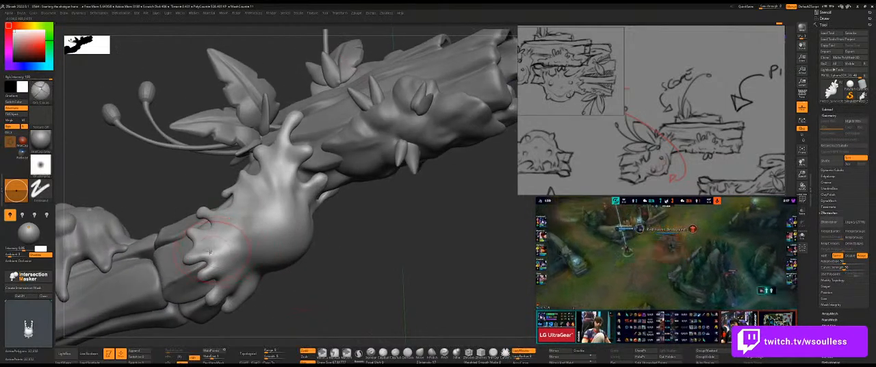
Deepen and smooth the folds between the drips along the slime's lower rim.
{"action": "left_click_drag", "start_coordinate": [352, 250], "coordinate": [260, 204]}
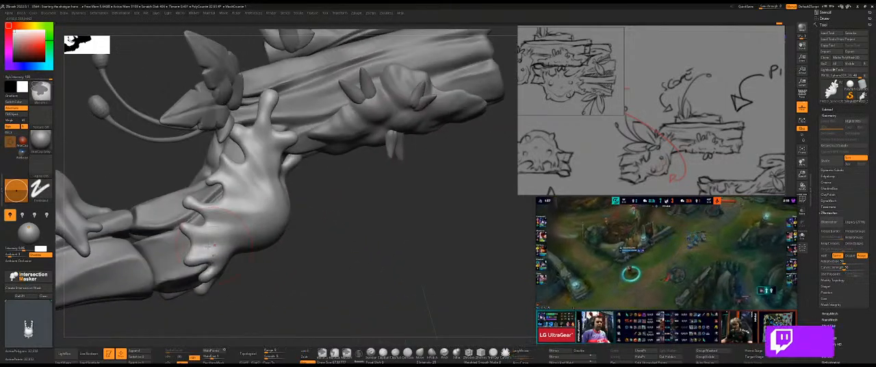
{"action": "left_click_drag", "start_coordinate": [204, 245], "coordinate": [239, 248]}
{"action": "right_click_drag", "start_coordinate": [242, 251], "coordinate": [237, 267]}
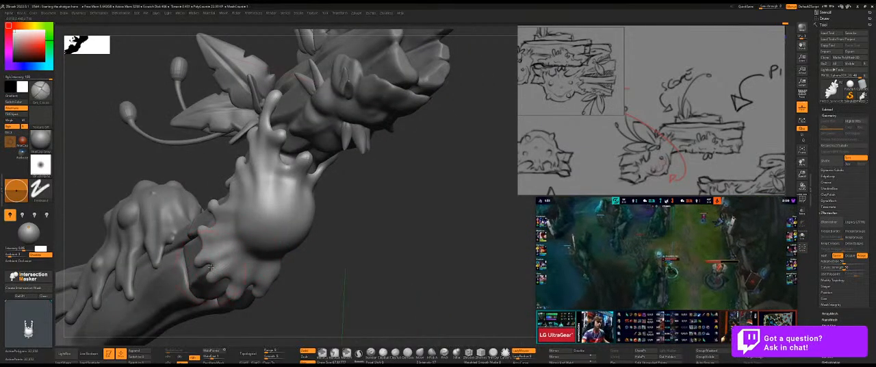
{"action": "right_click_drag", "start_coordinate": [231, 252], "coordinate": [273, 275]}
{"action": "left_click_drag", "start_coordinate": [273, 277], "coordinate": [255, 290], "text": "shift"}
{"action": "mouse_move", "coordinate": [368, 186]}
{"action": "right_mouse_down", "text": "ctrl"}
{"action": "mouse_move", "coordinate": [377, 192]}
{"action": "mouse_move", "coordinate": [364, 175]}
{"action": "mouse_move", "coordinate": [255, 254]}
{"action": "mouse_move", "coordinate": [342, 226]}
{"action": "mouse_move", "coordinate": [321, 244]}
{"action": "mouse_move", "coordinate": [403, 209]}
{"action": "mouse_move", "coordinate": [380, 195]}
{"action": "mouse_move", "coordinate": [391, 163]}
{"action": "mouse_move", "coordinate": [292, 235]}
{"action": "mouse_move", "coordinate": [284, 257]}
{"action": "mouse_move", "coordinate": [294, 282]}
{"action": "right_mouse_up", "text": "ctrl"}
Round out the slime's lower and upper drips with a smaller dotted-stroke brush.
{"action": "key", "text": "s"}
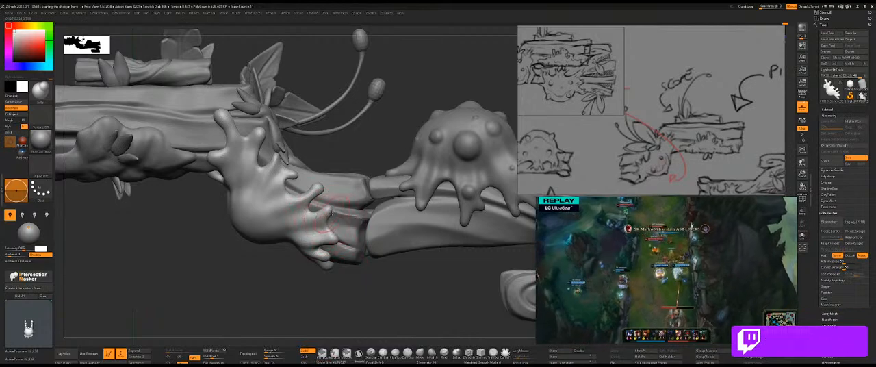
{"action": "right_click_drag", "start_coordinate": [368, 146], "coordinate": [342, 241]}
{"action": "right_click_drag", "start_coordinate": [364, 287], "coordinate": [318, 236]}
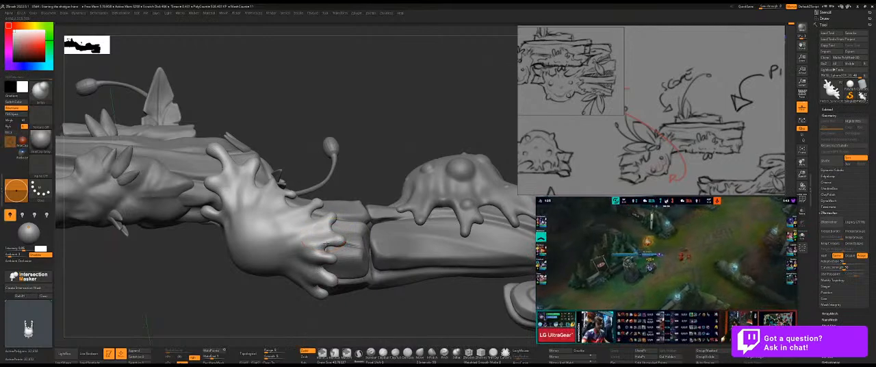
{"action": "right_click_drag", "start_coordinate": [356, 175], "coordinate": [344, 193]}
{"action": "left_click_drag", "start_coordinate": [310, 207], "coordinate": [302, 199]}
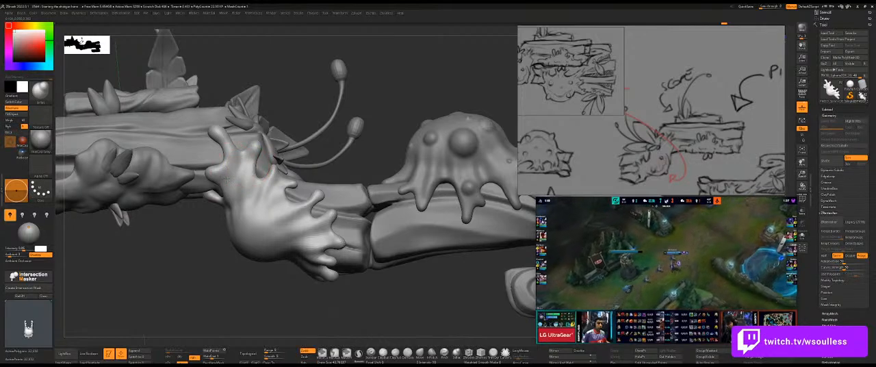
{"action": "right_click_drag", "start_coordinate": [229, 147], "coordinate": [219, 173]}
{"action": "mouse_move", "coordinate": [246, 280]}
{"action": "left_mouse_down"}
{"action": "mouse_move", "coordinate": [294, 276]}
{"action": "mouse_move", "coordinate": [278, 280]}
{"action": "left_mouse_up"}
Examine the slime from both sides of the whole gun and compare it with the overlaid reference sketch.
{"action": "mouse_move", "coordinate": [388, 212]}
{"action": "left_mouse_down", "text": "alt"}
{"action": "mouse_move", "coordinate": [342, 207]}
{"action": "mouse_move", "coordinate": [397, 252]}
{"action": "mouse_move", "coordinate": [431, 208]}
{"action": "mouse_move", "coordinate": [376, 190]}
{"action": "mouse_move", "coordinate": [403, 159]}
{"action": "mouse_move", "coordinate": [447, 166]}
{"action": "left_mouse_up", "text": "alt"}
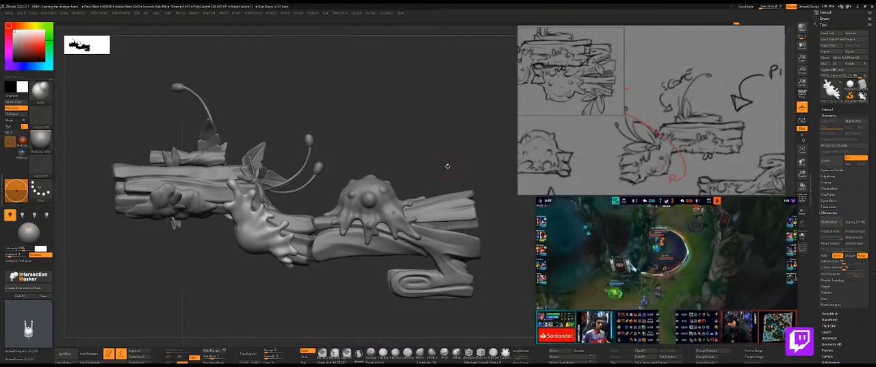
{"action": "mouse_move", "coordinate": [363, 147]}
{"action": "left_mouse_down", "text": "alt"}
{"action": "mouse_move", "coordinate": [398, 131]}
{"action": "mouse_move", "coordinate": [249, 258]}
{"action": "mouse_move", "coordinate": [287, 235]}
{"action": "left_mouse_up", "text": "alt"}
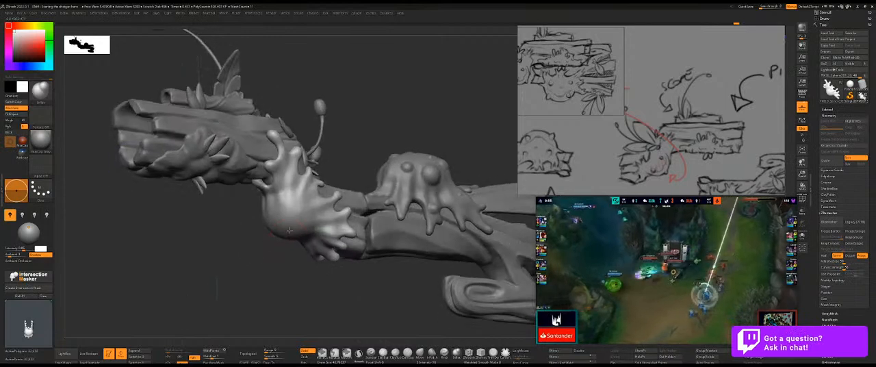
{"action": "key", "text": "x"}
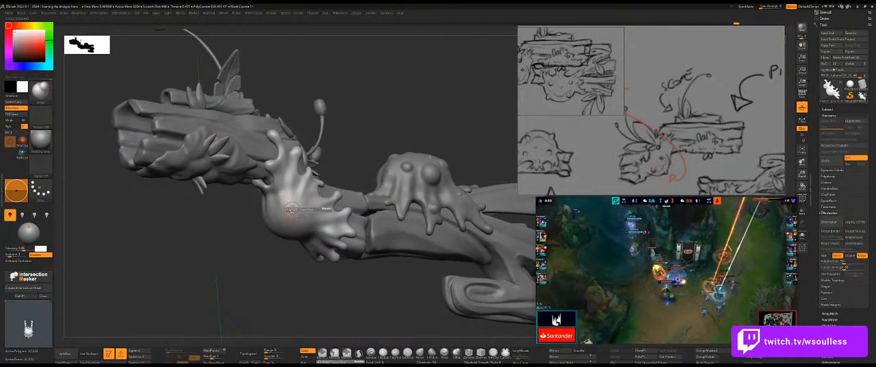
{"action": "key", "text": "Right"}
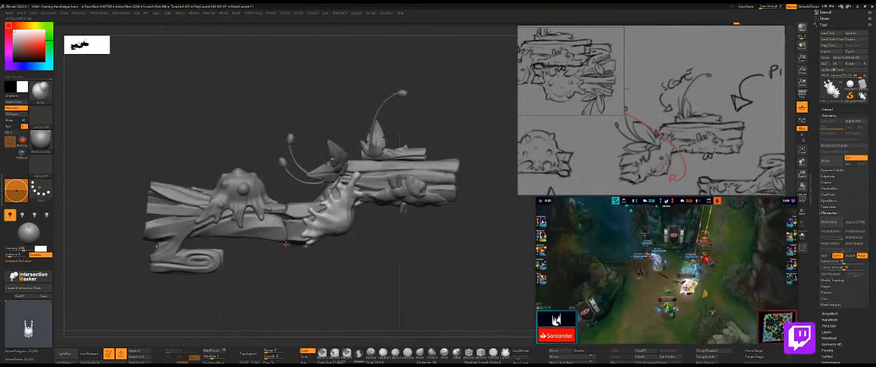
{"action": "key", "text": "shift+z"}
{"action": "key", "text": "shift+z"}
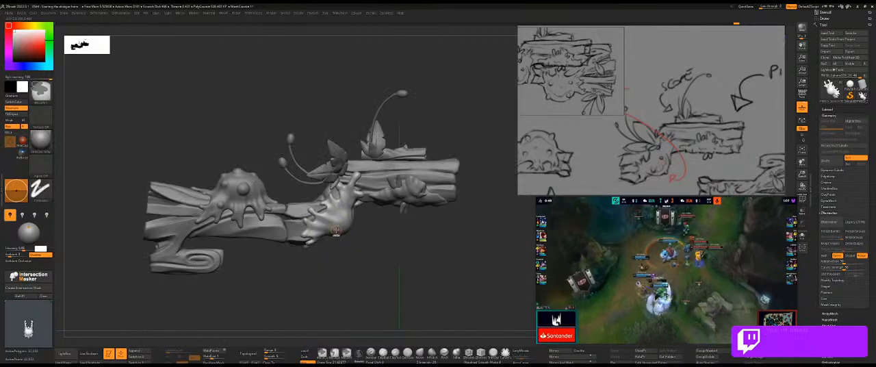
{"action": "left_click_drag", "start_coordinate": [352, 250], "coordinate": [362, 293], "text": "alt"}
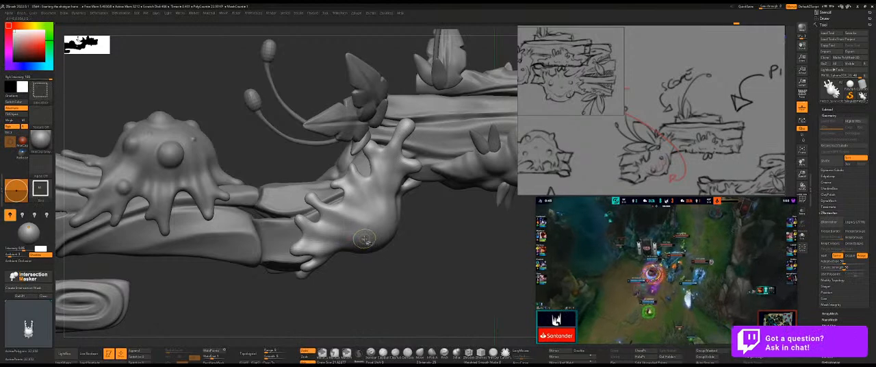
{"action": "key", "text": "shift+z"}
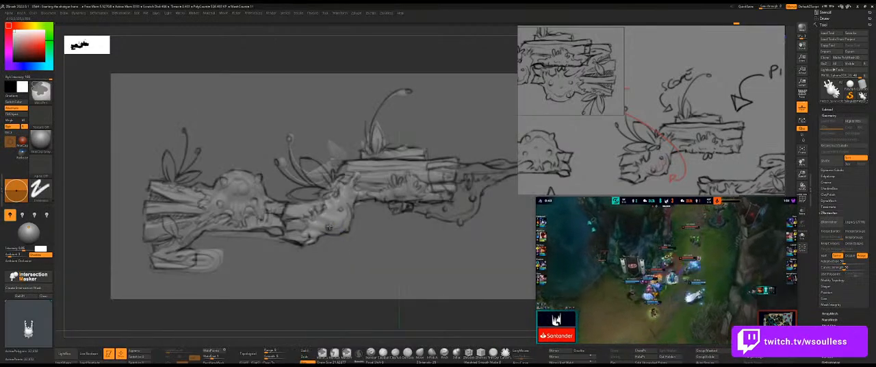